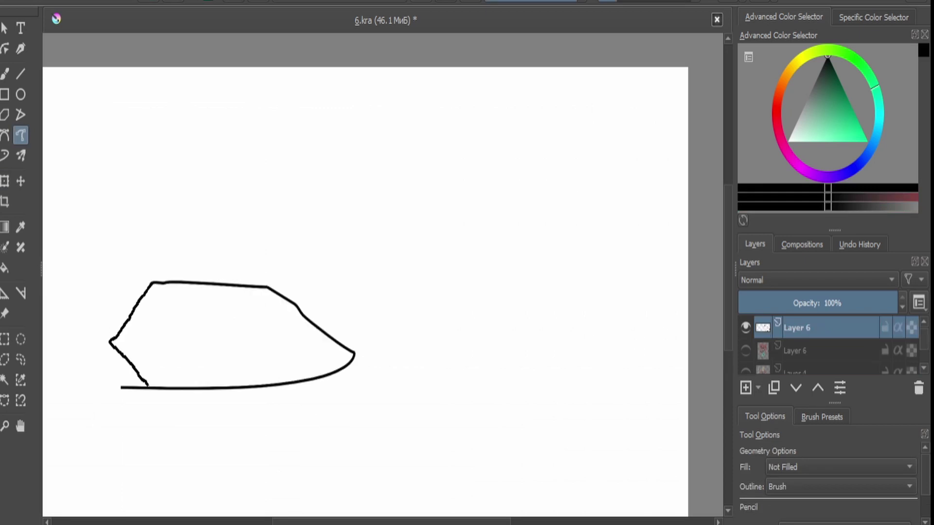
# Draw the iris, pupil and round highlight inside the eye outline, and paint out the iris line crossing the highlight in white.
pyautogui.moveTo(170, 332)
pyautogui.mouseDown()
pyautogui.moveTo(193, 365)
pyautogui.moveTo(236, 346)
pyautogui.moveTo(241, 291)
pyautogui.moveTo(197, 285)
pyautogui.moveTo(198, 322)
pyautogui.moveTo(216, 321)
pyautogui.moveTo(221, 286)
pyautogui.moveTo(150, 303)
pyautogui.moveTo(167, 325)
pyautogui.moveTo(181, 298)
pyautogui.moveTo(197, 323)
pyautogui.mouseUp()
pyautogui.press('x')
pyautogui.press('f')
pyautogui.press('+')
pyautogui.press('b')
pyautogui.press('+')
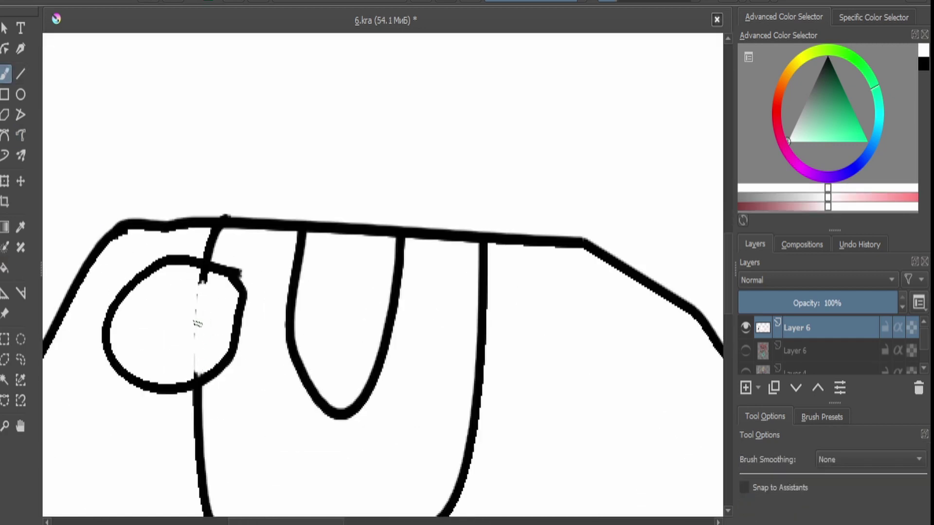
pyautogui.press('-')
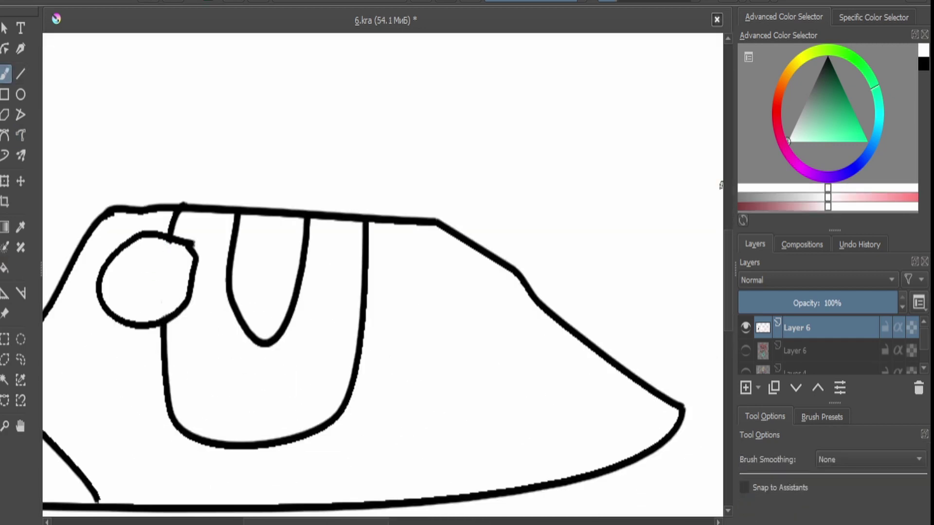
# Fill the iris with dark navy blue and the pupil with black.
pyautogui.click(832, 103)
pyautogui.click(861, 160)
pyautogui.press('f')
pyautogui.click(272, 399)
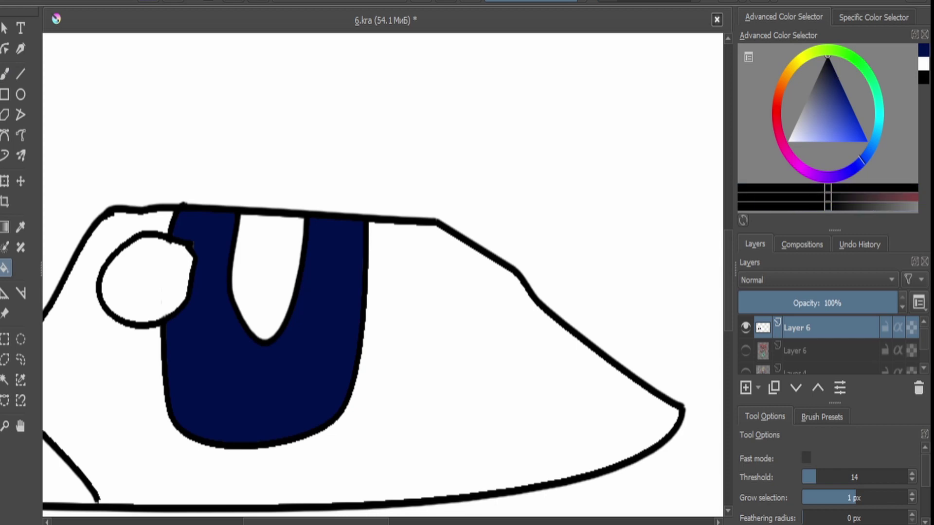
pyautogui.press('d')
pyautogui.click(267, 291)
# Add a new layer and draw two dividing lines across the iris, running from the pupil to the iris edge.
pyautogui.press('Insert')
pyautogui.click(21, 136)
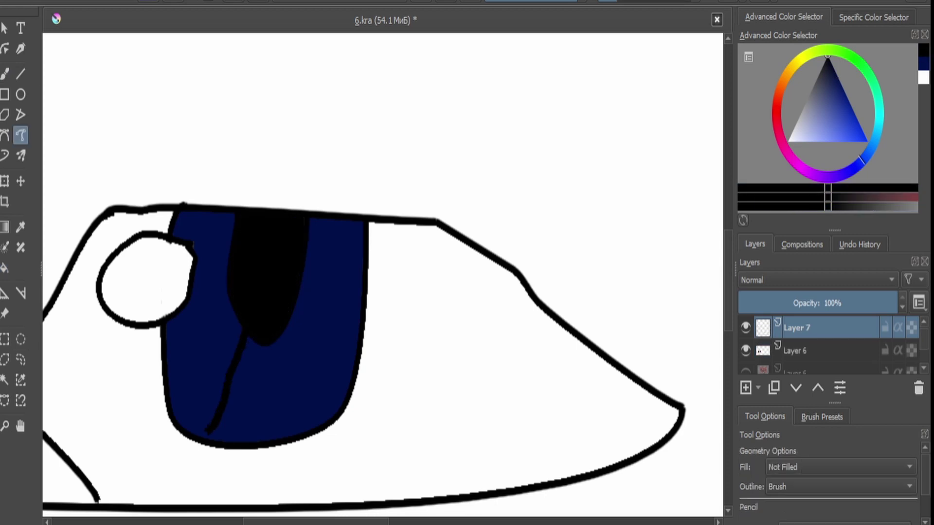
pyautogui.moveTo(295, 307); pyautogui.dragTo(361, 292)
# Select the lower-right section of the iris on Layer 6 and fill it with light periwinkle blue.
pyautogui.click(797, 350)
pyautogui.click(5, 380)
pyautogui.click(312, 379)
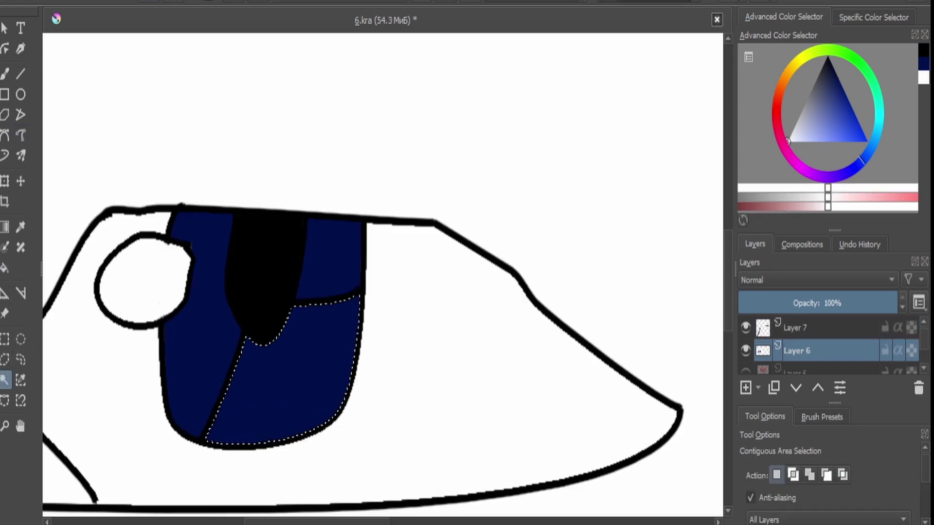
pyautogui.click(825, 128)
pyautogui.press('f')
pyautogui.click(272, 389)
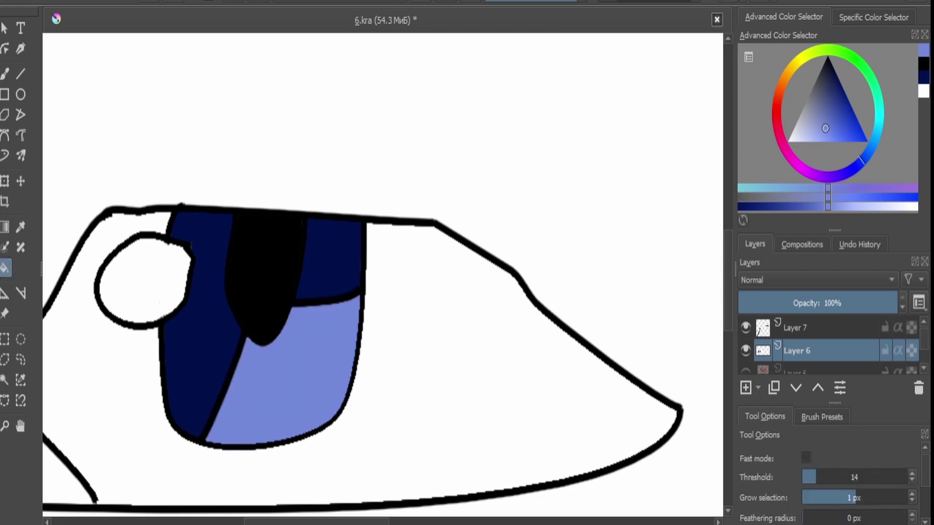
# Scale the whole eye drawing down with the Transform tool.
pyautogui.press('-')
pyautogui.press('-')
pyautogui.hotkey('ctrl', 't')
pyautogui.moveTo(348, 129); pyautogui.dragTo(278, 150)
pyautogui.press('Return')
# Duplicate the eye layer, mirror the copy horizontally and place it beside the original as the second eye.
pyautogui.hotkey('ctrl', 'j')
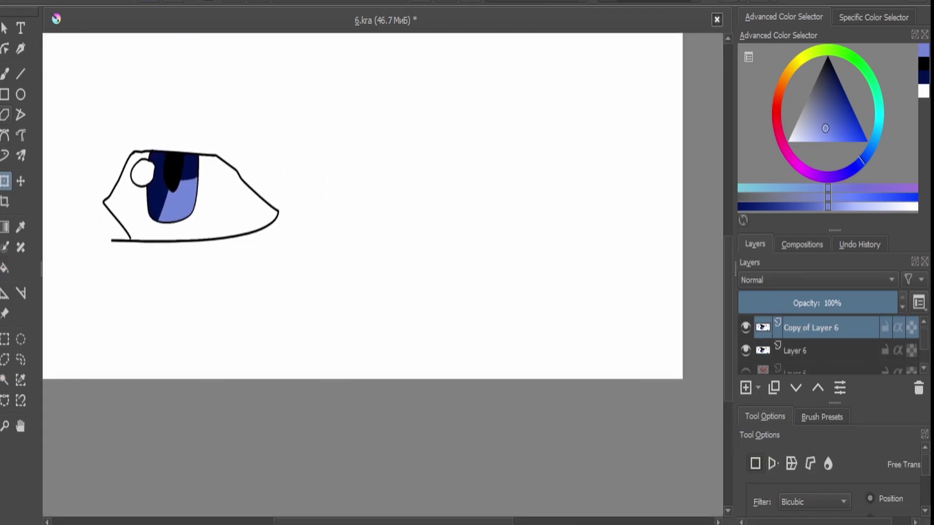
pyautogui.hotkey('ctrl', 't')
pyautogui.moveTo(191, 196); pyautogui.dragTo(351, 189)
pyautogui.moveTo(428, 189); pyautogui.dragTo(85, 190)
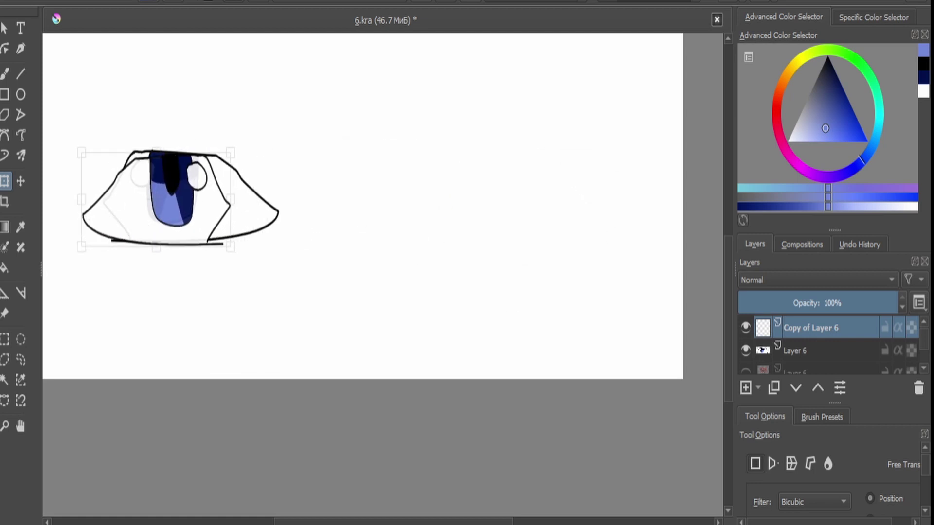
pyautogui.moveTo(180, 195); pyautogui.dragTo(471, 191)
pyautogui.moveTo(542, 201); pyautogui.dragTo(554, 195)
pyautogui.moveTo(464, 193); pyautogui.dragTo(470, 191)
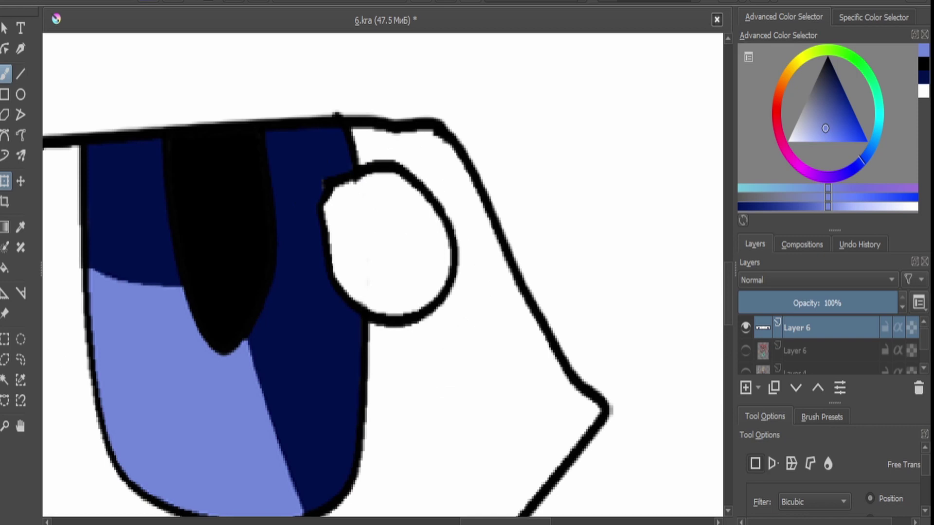
# Erase the round highlight's outline from the white of the mirrored right eye.
pyautogui.press('b')
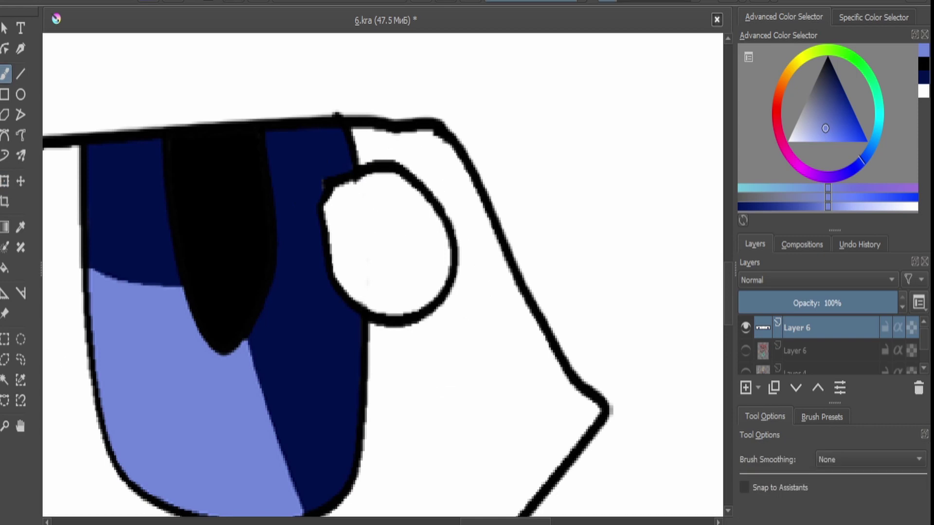
pyautogui.scroll(-4, 420, 214)
pyautogui.scroll(2, 424, 223)
pyautogui.moveTo(441, 195)
pyautogui.mouseDown()
pyautogui.moveTo(437, 253)
pyautogui.moveTo(439, 213)
pyautogui.moveTo(417, 168)
pyautogui.moveTo(395, 156)
pyautogui.mouseUp()
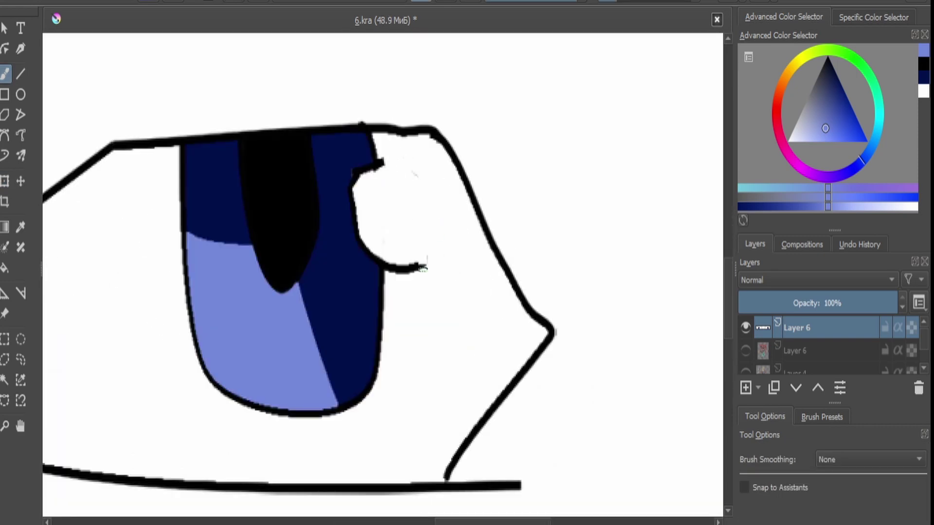
pyautogui.moveTo(424, 268); pyautogui.dragTo(394, 261)
# Redraw the right eye's outer iris edge in black and paint the highlight's gap in the iris dark blue.
pyautogui.scroll(2, 359, 192)
pyautogui.press('d')
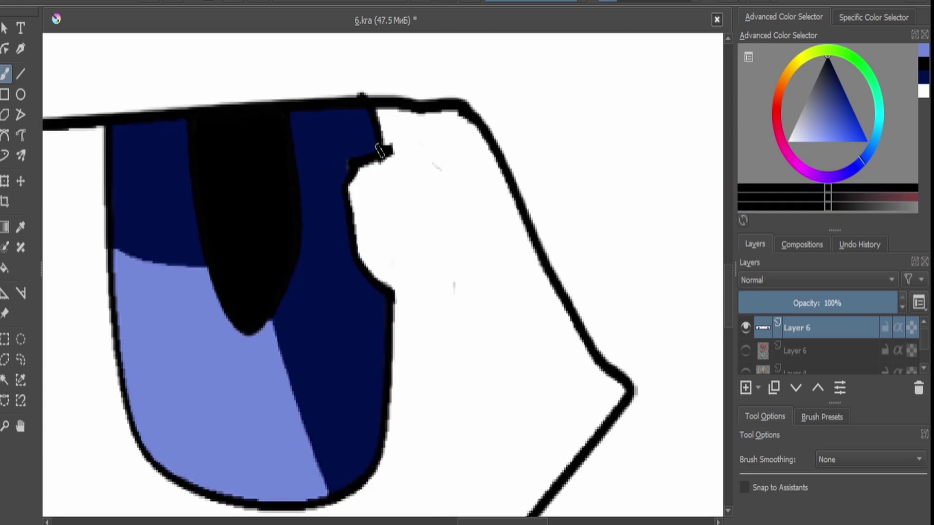
pyautogui.moveTo(381, 143); pyautogui.dragTo(389, 299)
pyautogui.keyDown('ctrl'); pyautogui.click(350, 166); pyautogui.keyUp('ctrl')
pyautogui.moveTo(350, 166)
pyautogui.mouseDown()
pyautogui.moveTo(362, 295)
pyautogui.moveTo(365, 158)
pyautogui.moveTo(376, 243)
pyautogui.moveTo(371, 170)
pyautogui.mouseUp()
pyautogui.scroll(-2, 370, 170)
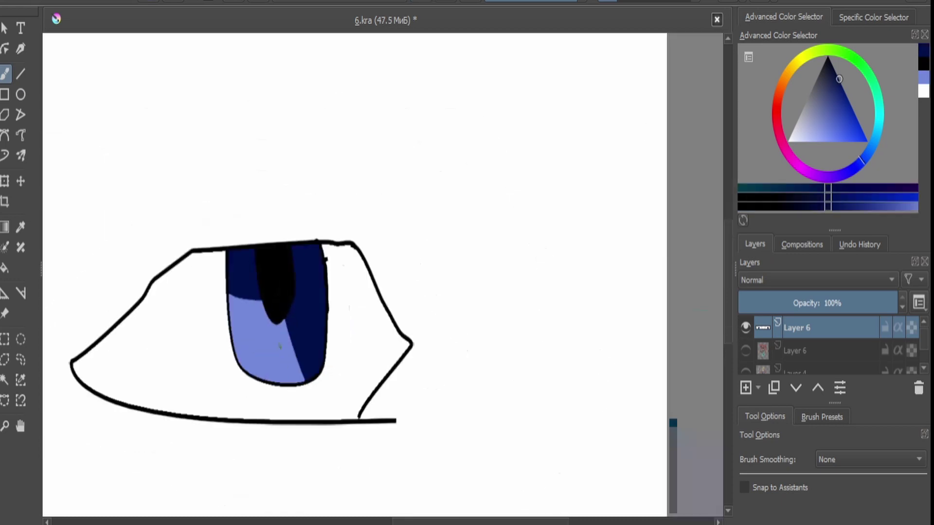
# Select the right iris's light blue section, fill it with the dark iris blue and clear the selection.
pyautogui.scroll(2, 370, 170)
pyautogui.click(4, 380)
pyautogui.click(219, 389)
pyautogui.click(4, 267)
pyautogui.click(219, 389)
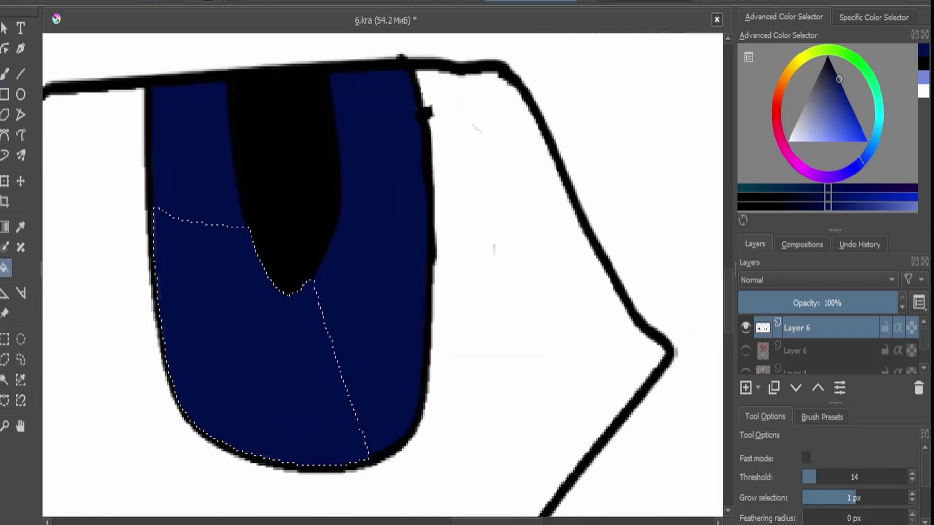
pyautogui.hotkey('ctrl', 'shift', 'a')
# Lasso the lower-right part of the right iris, fill it with the light periwinkle blue and deselect.
pyautogui.click(20, 360)
pyautogui.scroll(-3, 292, 243)
pyautogui.scroll(2, 292, 243)
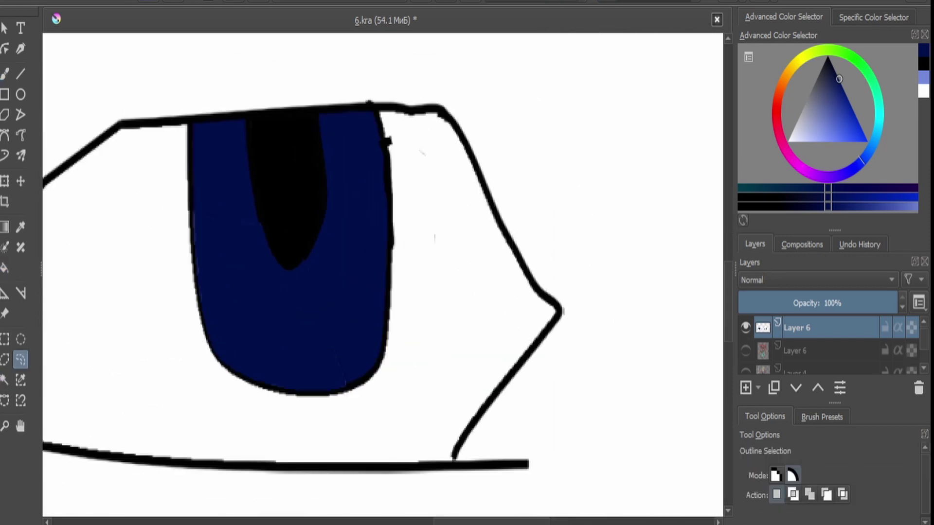
pyautogui.moveTo(310, 354)
pyautogui.mouseDown()
pyautogui.moveTo(398, 358)
pyautogui.moveTo(380, 211)
pyautogui.mouseUp()
pyautogui.scroll(-3, 379, 211)
pyautogui.scroll(2, 384, 272)
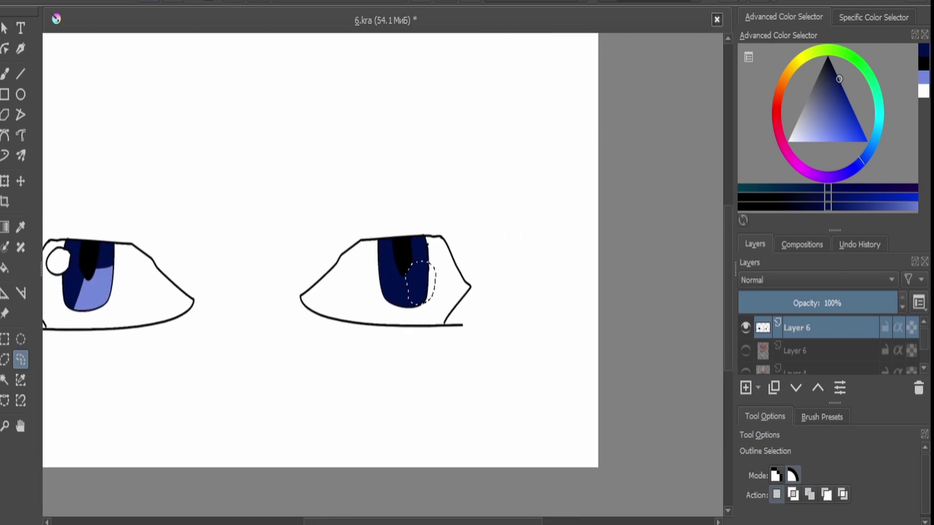
pyautogui.moveTo(486, 214)
pyautogui.mouseDown()
pyautogui.moveTo(466, 335)
pyautogui.moveTo(487, 214)
pyautogui.mouseUp()
pyautogui.scroll(3, 581, 255)
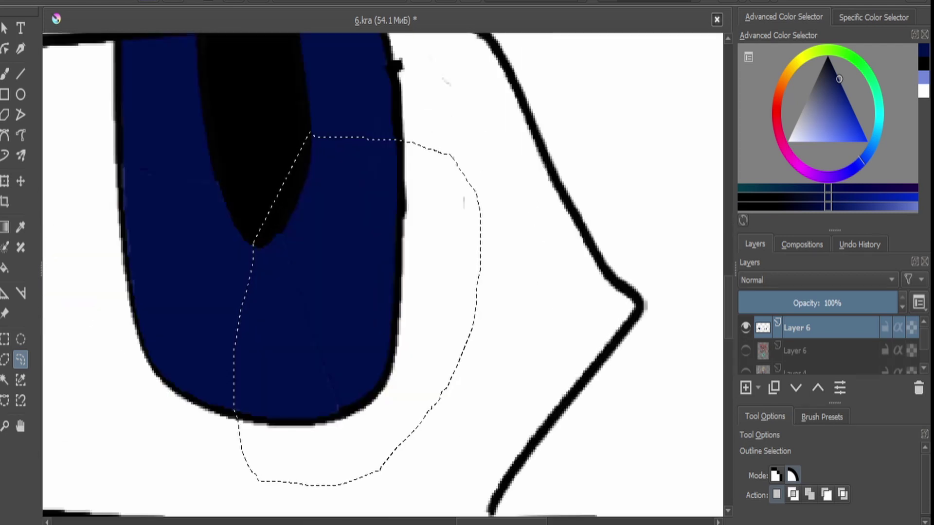
pyautogui.press('f')
pyautogui.click(316, 292)
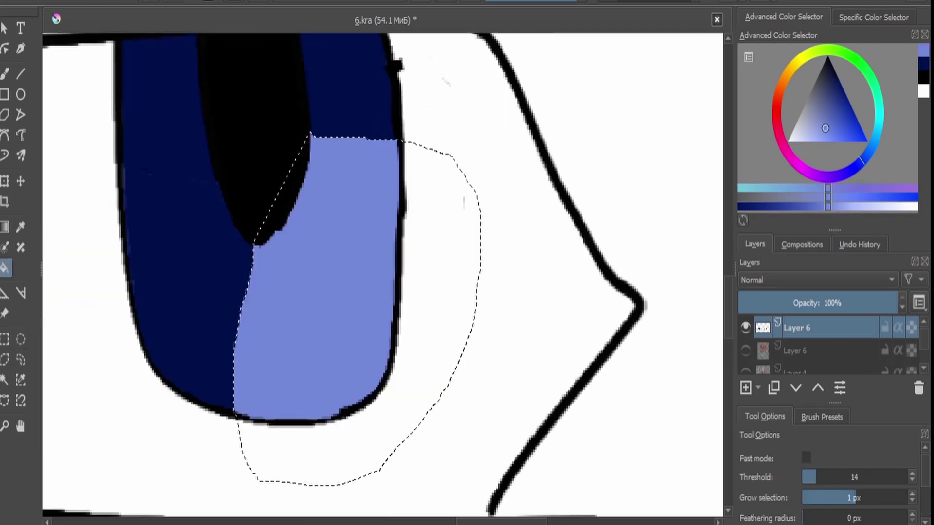
pyautogui.hotkey('ctrl', 'shift', 'a')
# Select the left eye's round highlight, move the selection to the matching spot on the right eye and fill it with white.
pyautogui.press('d')
pyautogui.scroll(-4, 341, 272)
pyautogui.scroll(2, 311, 280)
pyautogui.scroll(3, 340, 301)
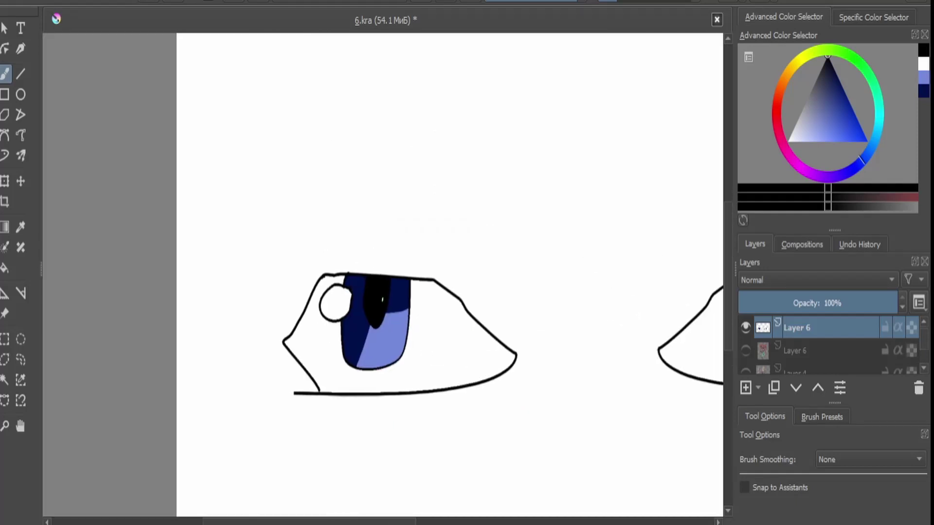
pyautogui.click(4, 379)
pyautogui.click(253, 316)
pyautogui.scroll(-1, 253, 316)
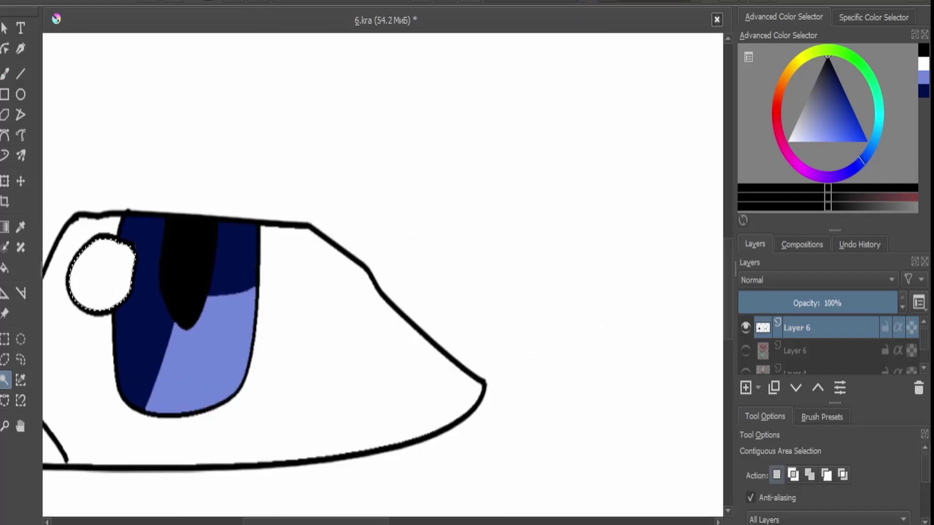
pyautogui.moveTo(102, 275)
pyautogui.mouseDown()
pyautogui.moveTo(470, 301)
pyautogui.moveTo(188, 275)
pyautogui.moveTo(496, 261)
pyautogui.moveTo(475, 177)
pyautogui.moveTo(444, 151)
pyautogui.moveTo(371, 183)
pyautogui.moveTo(355, 234)
pyautogui.moveTo(381, 282)
pyautogui.moveTo(454, 273)
pyautogui.moveTo(479, 234)
pyautogui.moveTo(486, 180)
pyautogui.moveTo(479, 233)
pyautogui.moveTo(480, 200)
pyautogui.mouseUp()
pyautogui.press('f')
pyautogui.press('x')
pyautogui.click(475, 176)
# Outline the right eye's white highlight in black with the brush.
pyautogui.scroll(5, 475, 176)
pyautogui.scroll(-3, 438, 219)
pyautogui.press('x')
pyautogui.press('b')
pyautogui.scroll(-6, 432, 166)
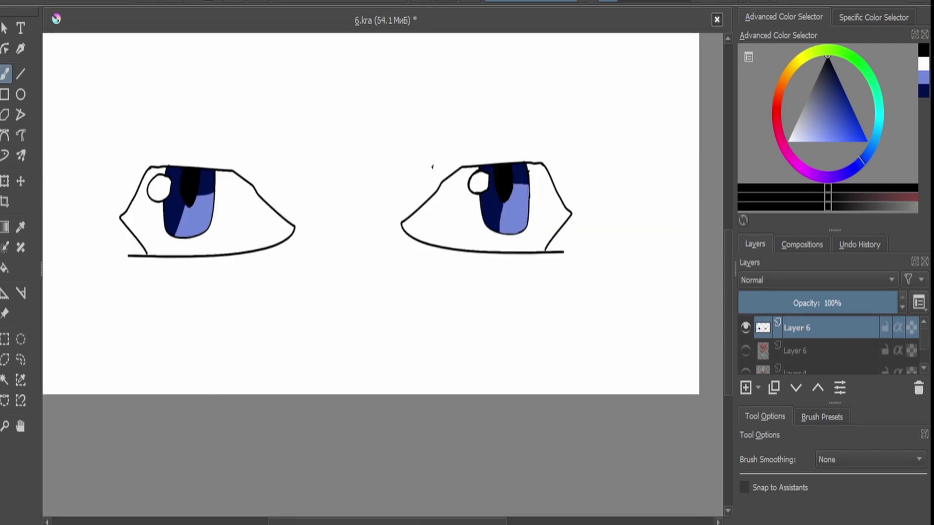
# Move both eyes higher on the canvas and draw the curved nose line and a short nostril mark between them.
pyautogui.hotkey('ctrl', 't')
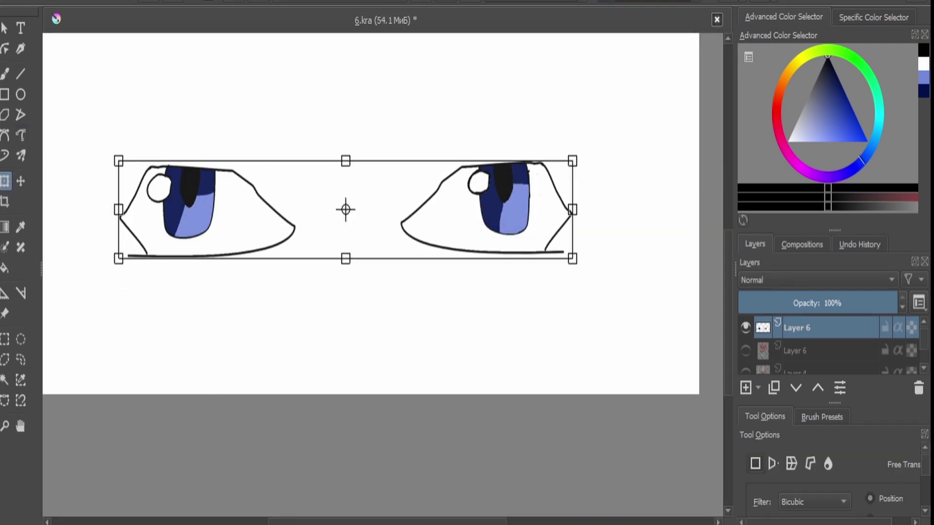
pyautogui.moveTo(346, 208); pyautogui.dragTo(355, 169)
pyautogui.scroll(4, 458, 225)
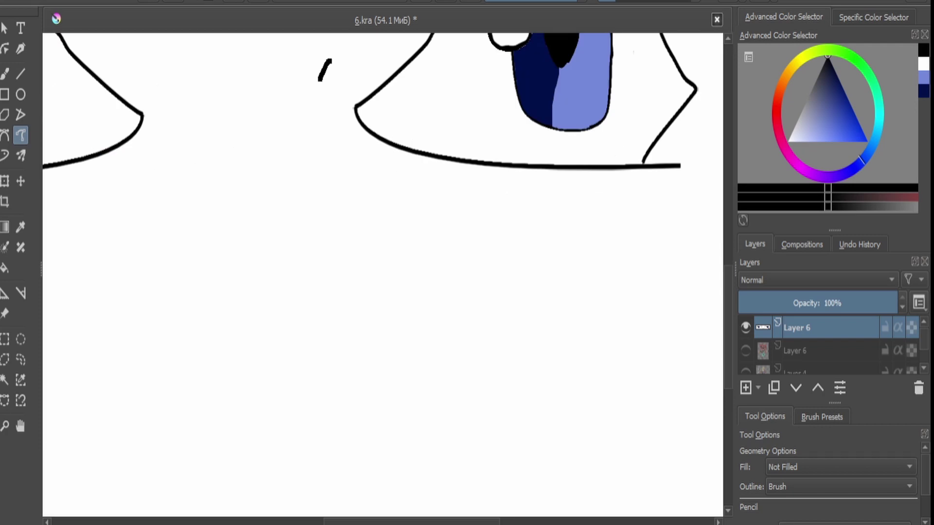
pyautogui.moveTo(318, 80)
pyautogui.mouseDown()
pyautogui.moveTo(289, 180)
pyautogui.moveTo(283, 249)
pyautogui.moveTo(305, 335)
pyautogui.moveTo(333, 371)
pyautogui.moveTo(285, 443)
pyautogui.mouseUp()
pyautogui.scroll(-4, 382, 273)
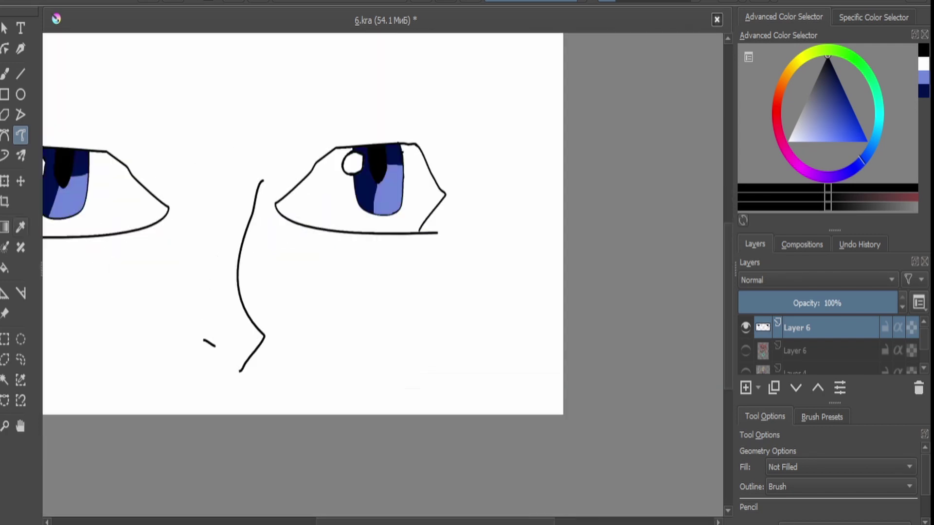
# Move the eyes and nose together up and to the right to make room for the mouth.
pyautogui.hotkey('ctrl', 't')
pyautogui.moveTo(224, 267); pyautogui.dragTo(277, 107)
pyautogui.press('Return')
# Draw the outer lip outline and the narrow mouth opening below the nose, and return to Layer 6.
pyautogui.moveTo(167, 313)
pyautogui.mouseDown()
pyautogui.moveTo(369, 328)
pyautogui.moveTo(358, 354)
pyautogui.moveTo(267, 372)
pyautogui.moveTo(166, 307)
pyautogui.mouseUp()
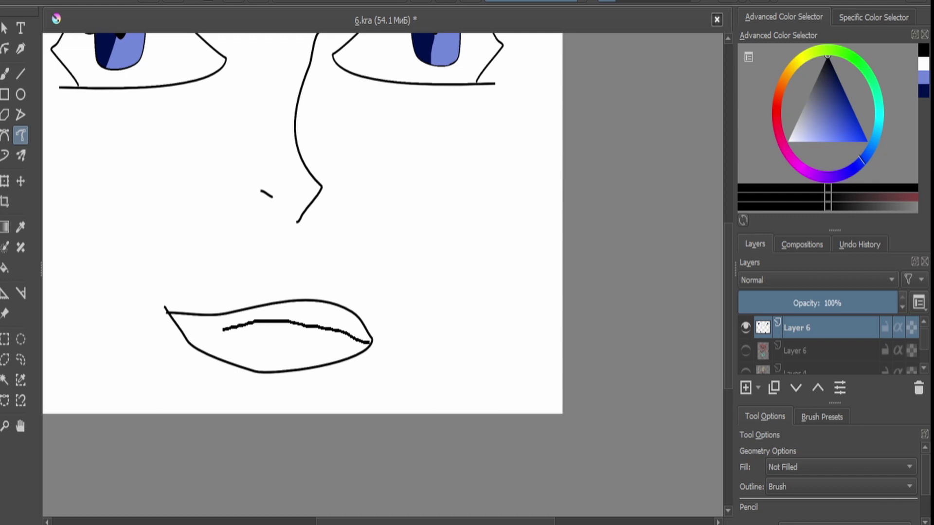
pyautogui.scroll(1, 238, 362)
pyautogui.moveTo(233, 326); pyautogui.dragTo(312, 333)
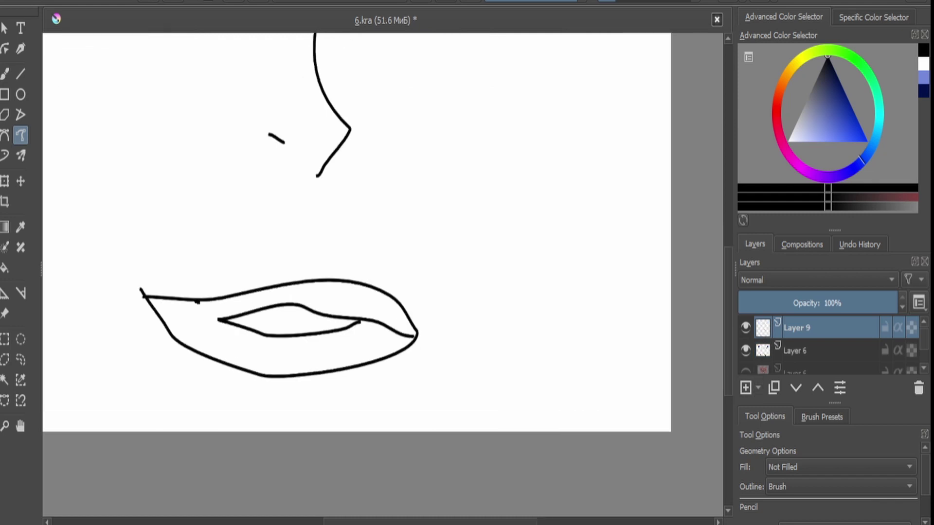
pyautogui.moveTo(217, 328); pyautogui.dragTo(221, 318)
pyautogui.click(802, 351)
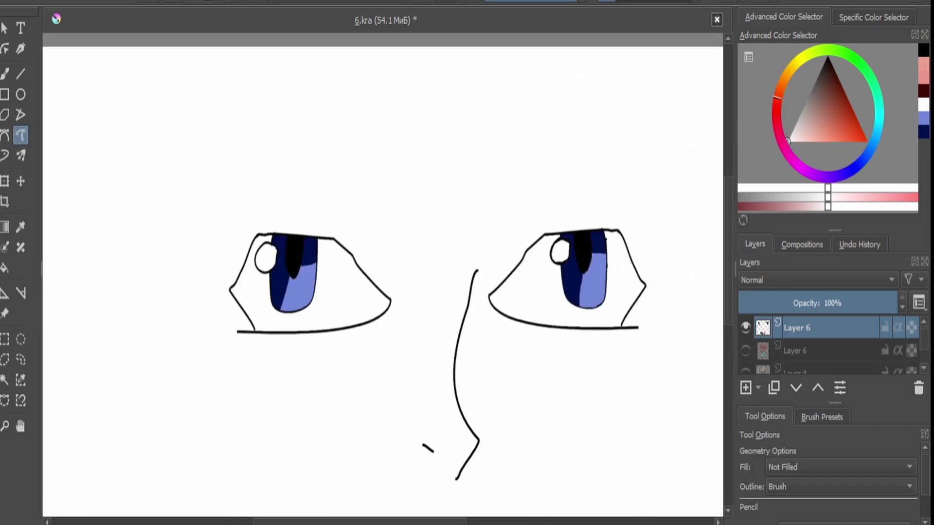
# Draw a thin slanted eyebrow above the left eye and a sharply angled eyebrow above the right eye.
pyautogui.moveTo(256, 180); pyautogui.dragTo(238, 170)
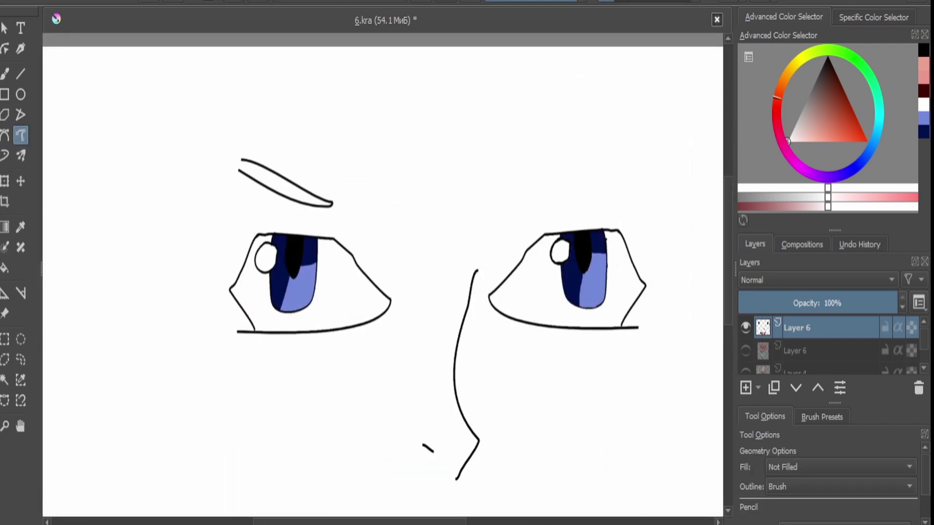
pyautogui.moveTo(513, 194)
pyautogui.mouseDown()
pyautogui.moveTo(666, 103)
pyautogui.moveTo(713, 180)
pyautogui.mouseUp()
pyautogui.moveTo(644, 138); pyautogui.dragTo(527, 213)
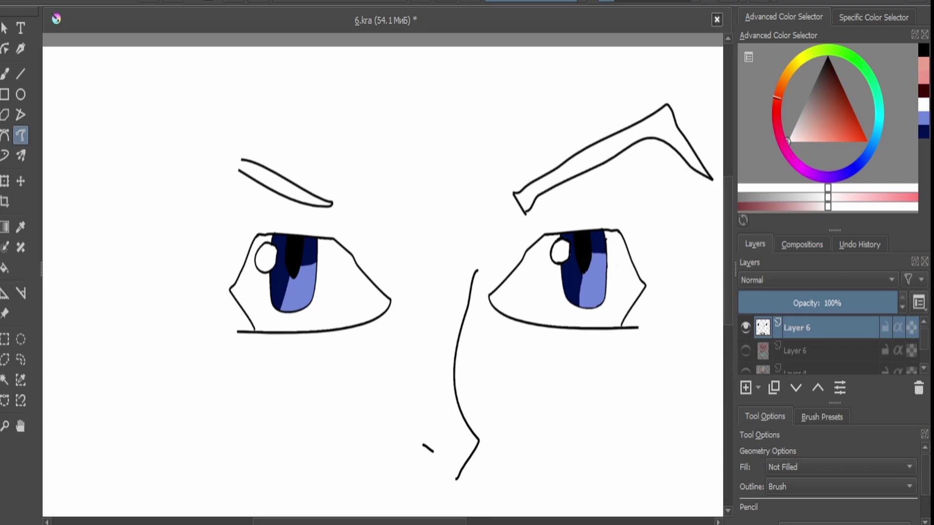
pyautogui.press('-')
pyautogui.scroll(-2, 383, 275)
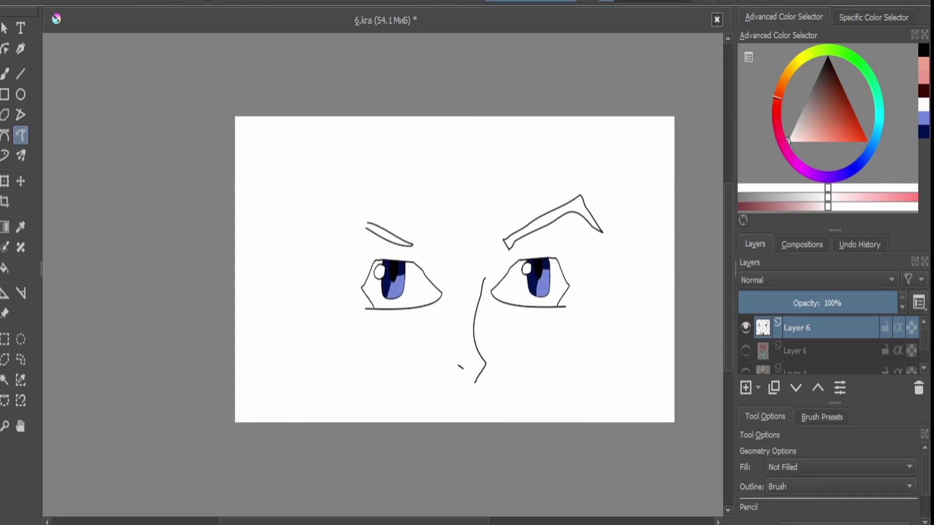
# Close the left eyebrow's outer end and draw jagged hair strands along the left side of the face.
pyautogui.scroll(5, 300, 133)
pyautogui.hotkey('ctrl', 'z')
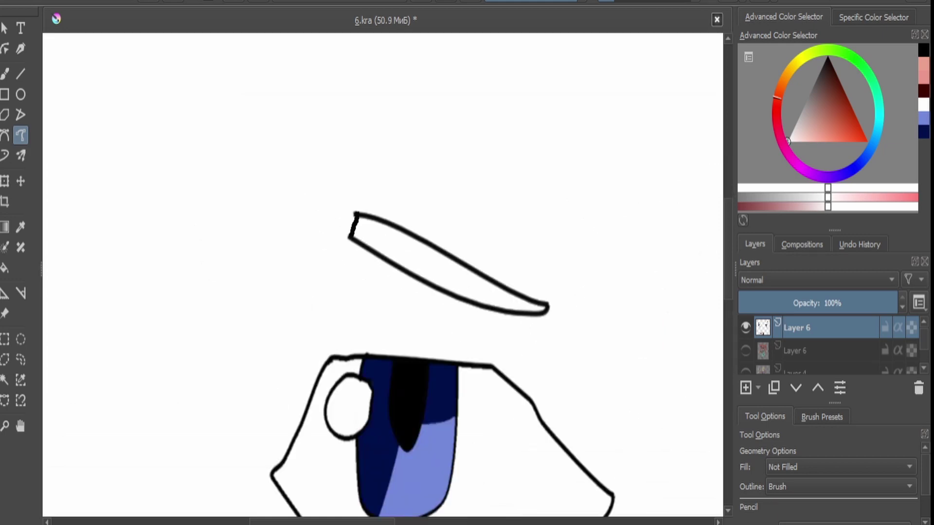
pyautogui.moveTo(351, 235)
pyautogui.mouseDown()
pyautogui.moveTo(333, 251)
pyautogui.moveTo(300, 324)
pyautogui.moveTo(300, 458)
pyautogui.moveTo(261, 380)
pyautogui.moveTo(267, 497)
pyautogui.moveTo(193, 340)
pyautogui.moveTo(161, 454)
pyautogui.mouseUp()
pyautogui.scroll(-5, 381, 226)
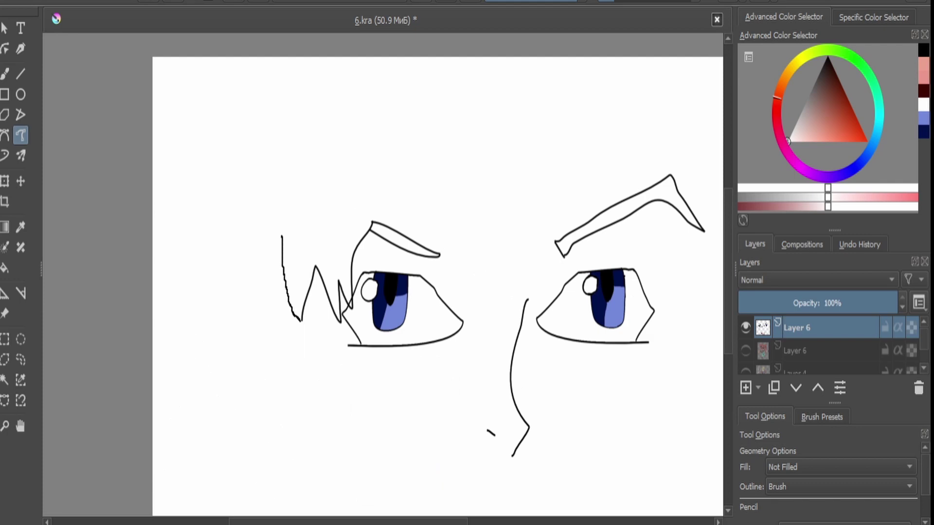
pyautogui.moveTo(290, 118); pyautogui.dragTo(231, 148)
pyautogui.scroll(2, 383, 273)
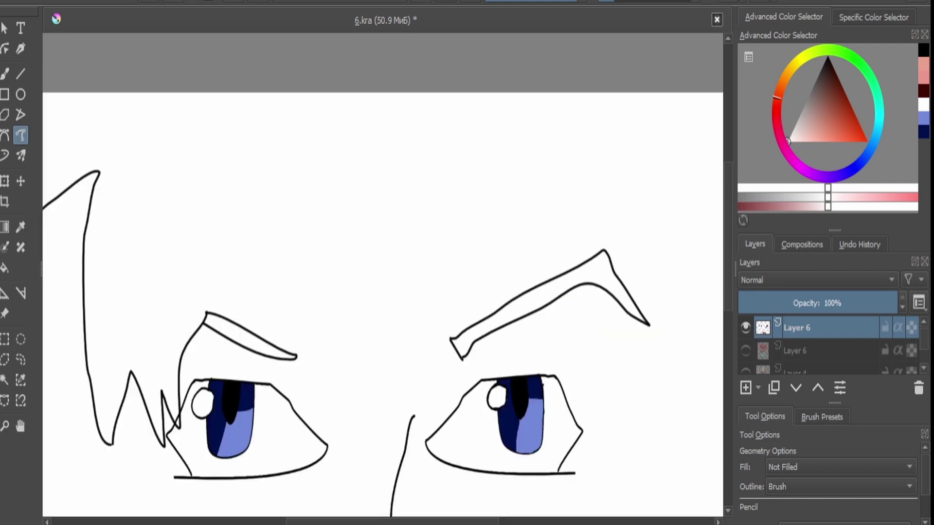
# Draw jagged hair strands above the left eyebrow, ending in a rounded lock towards the middle of the forehead.
pyautogui.moveTo(205, 314); pyautogui.dragTo(237, 231)
pyautogui.moveTo(254, 178)
pyautogui.mouseDown()
pyautogui.moveTo(265, 302)
pyautogui.moveTo(300, 395)
pyautogui.mouseUp()
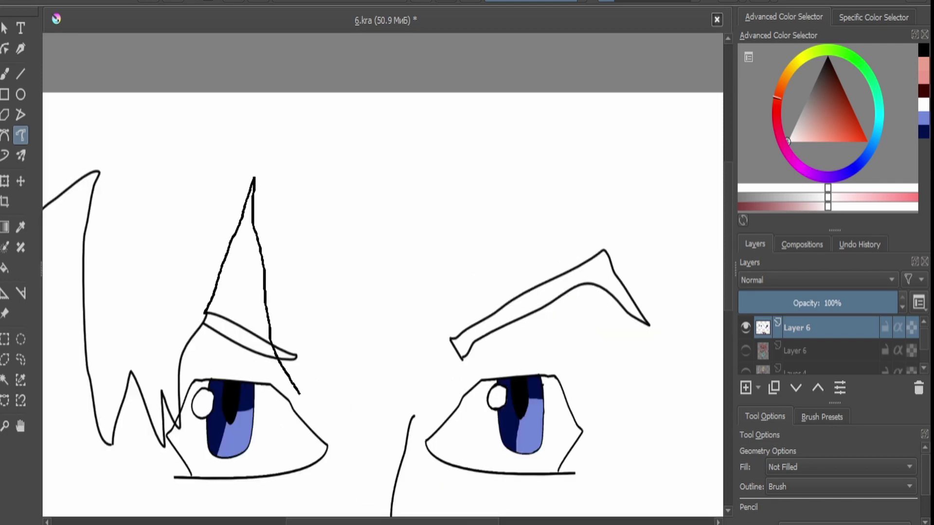
pyautogui.moveTo(321, 349); pyautogui.dragTo(303, 251)
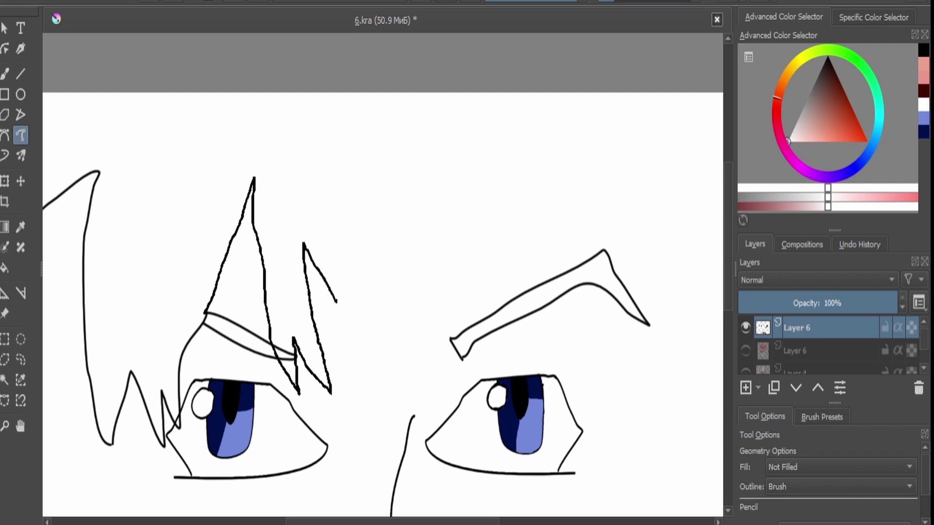
pyautogui.moveTo(306, 200)
pyautogui.mouseDown()
pyautogui.moveTo(349, 160)
pyautogui.moveTo(382, 210)
pyautogui.mouseUp()
# Draw a large closed, sweeping lock of hair with pointed strands hanging over the right eyebrow.
pyautogui.moveTo(387, 253)
pyautogui.mouseDown()
pyautogui.moveTo(423, 190)
pyautogui.moveTo(470, 159)
pyautogui.moveTo(522, 146)
pyautogui.moveTo(598, 173)
pyautogui.mouseUp()
pyautogui.moveTo(628, 259)
pyautogui.mouseDown()
pyautogui.moveTo(628, 424)
pyautogui.moveTo(587, 201)
pyautogui.moveTo(551, 220)
pyautogui.moveTo(538, 291)
pyautogui.mouseUp()
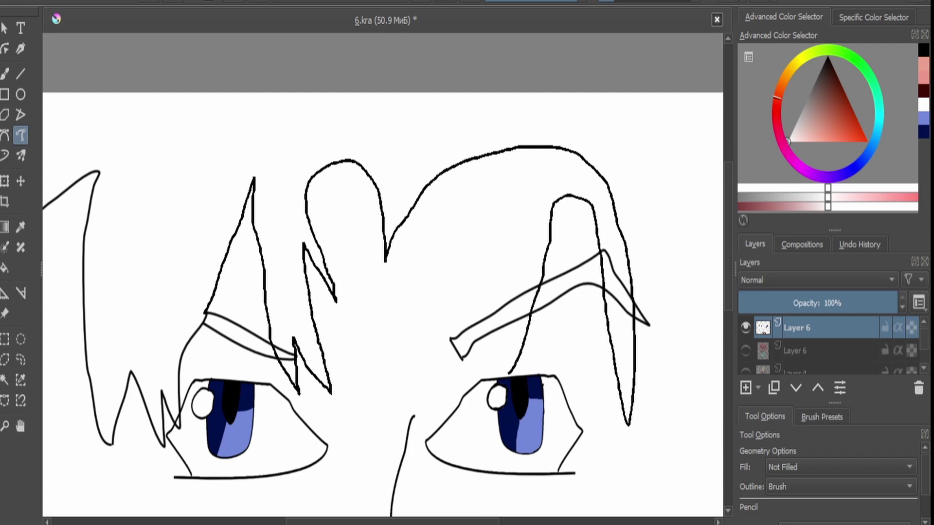
pyautogui.moveTo(509, 372); pyautogui.dragTo(498, 306)
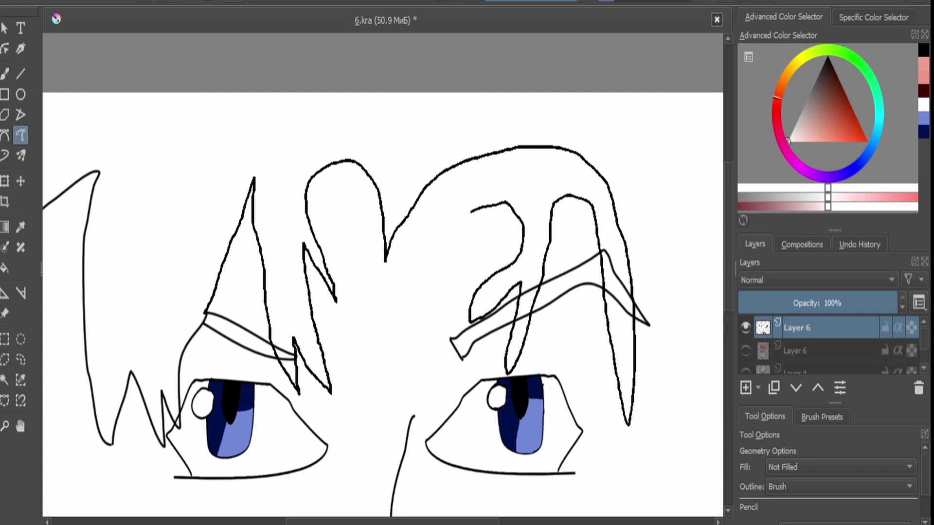
pyautogui.moveTo(471, 211); pyautogui.dragTo(387, 260)
# Fill the sweeping lock above the right eye with a very dark navy blue.
pyautogui.scroll(-5, 384, 301)
pyautogui.scroll(8, 384, 302)
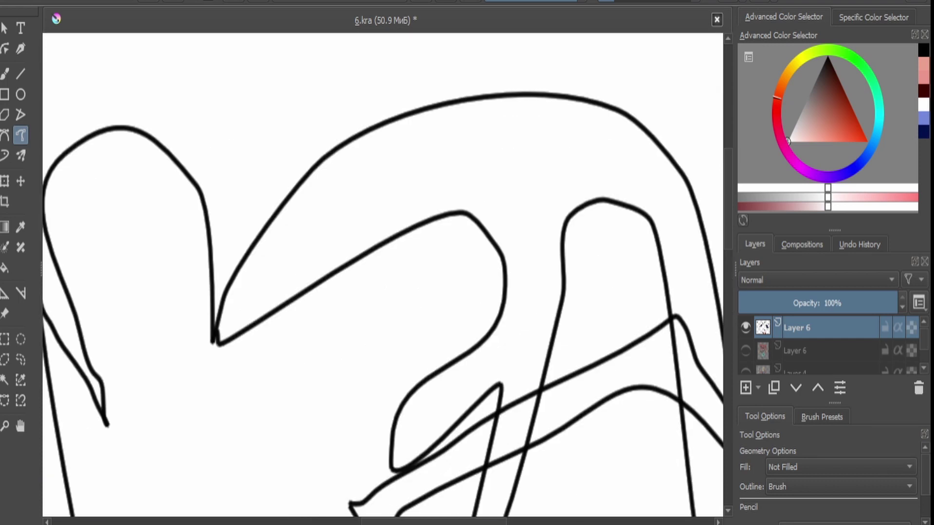
pyautogui.click(843, 98)
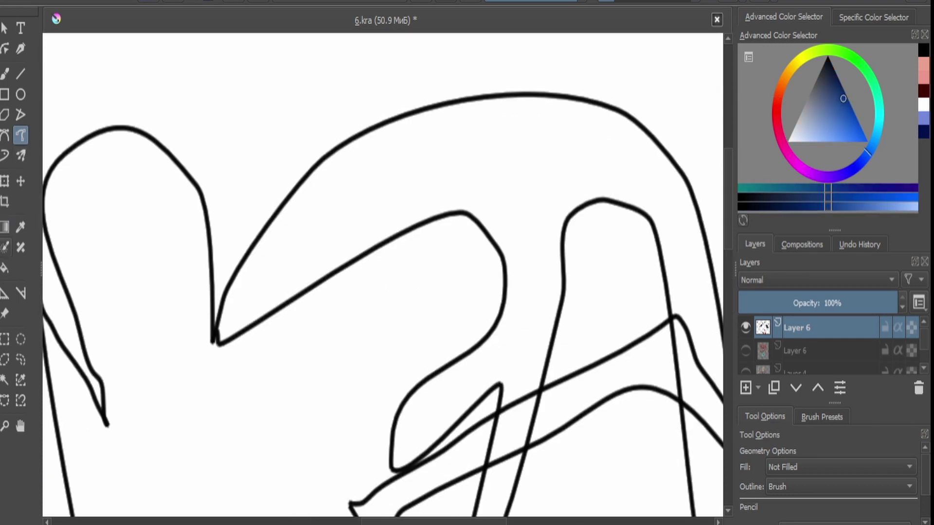
pyautogui.press('f')
pyautogui.scroll(-5, 384, 302)
pyautogui.click(396, 229)
pyautogui.scroll(5, 384, 302)
pyautogui.click(836, 72)
pyautogui.scroll(-5, 384, 301)
pyautogui.click(389, 204)
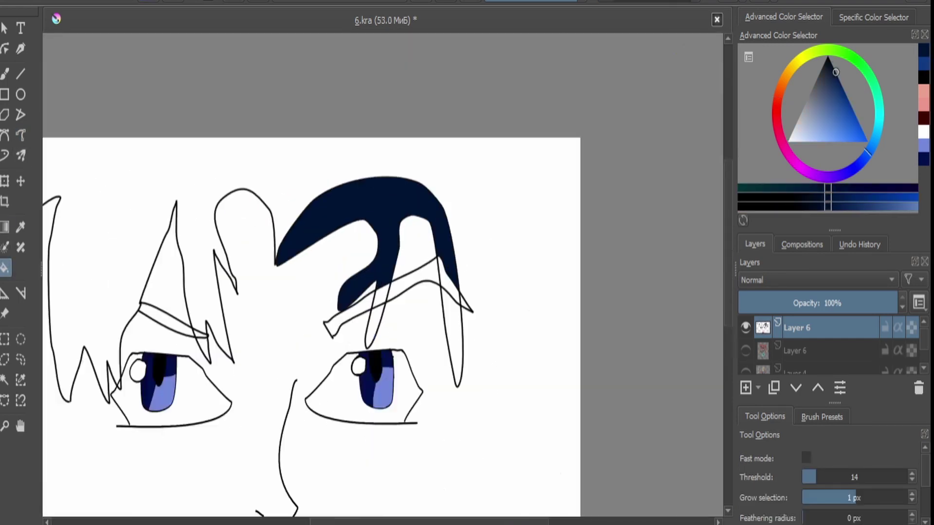
# Paint over the eyebrow lines and unfilled gaps inside the navy hair strands with the same dark blue.
pyautogui.scroll(6, 482, 305)
pyautogui.press('b')
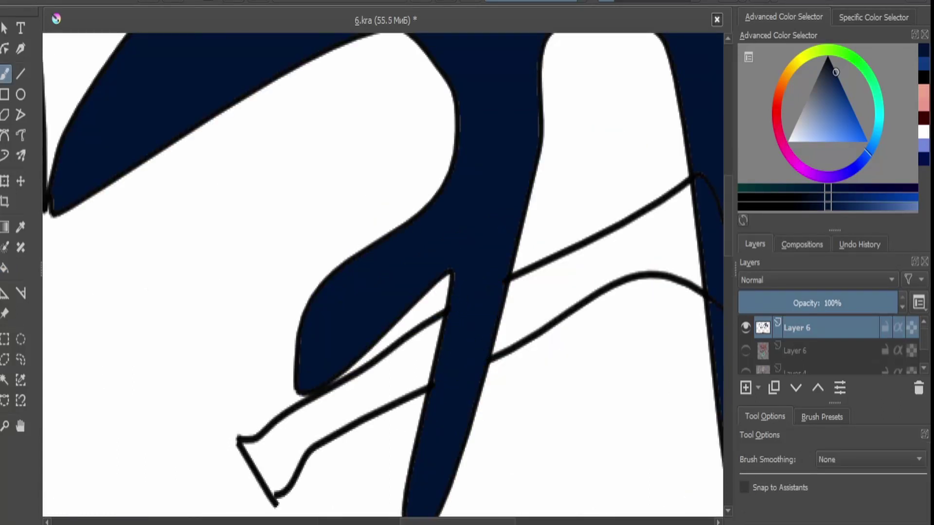
pyautogui.moveTo(681, 145); pyautogui.dragTo(539, 239)
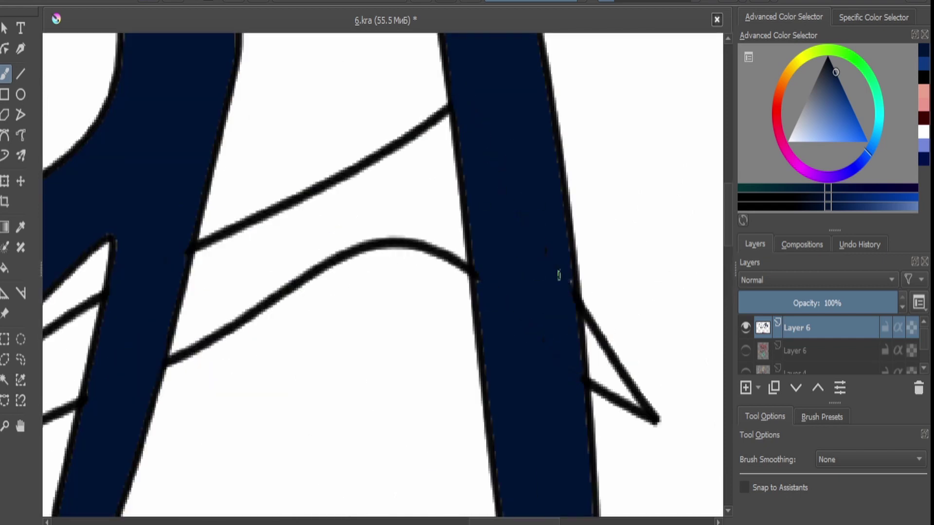
pyautogui.scroll(-5, 450, 389)
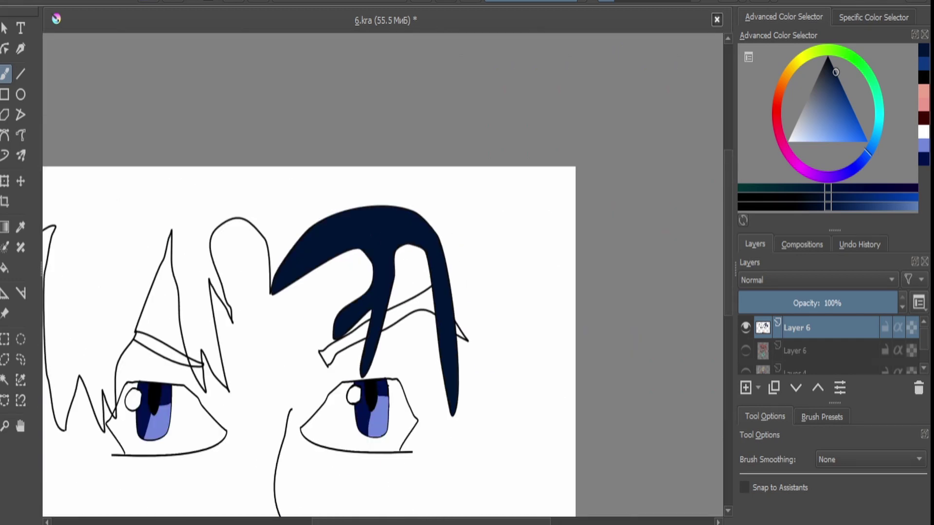
# Move the whole drawing to the right and draw the left ear with rings on its upper edge and an inner curve.
pyautogui.hotkey('ctrl', 't')
pyautogui.click(20, 135)
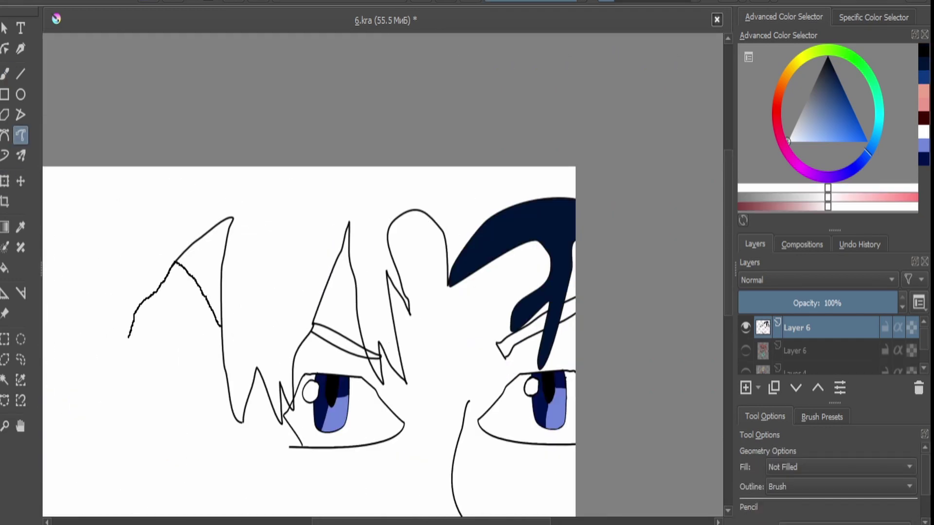
pyautogui.moveTo(128, 337)
pyautogui.mouseDown()
pyautogui.moveTo(225, 462)
pyautogui.moveTo(232, 413)
pyautogui.mouseUp()
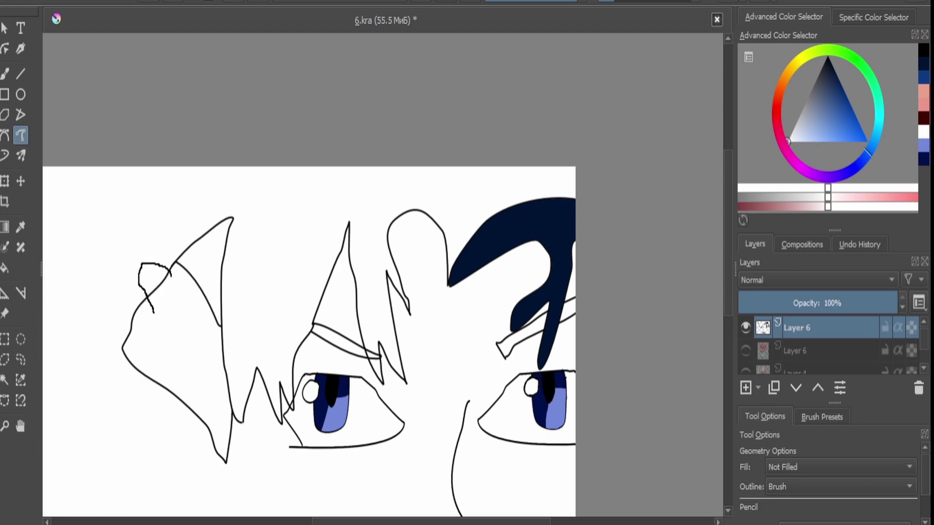
pyautogui.moveTo(160, 278); pyautogui.dragTo(170, 273)
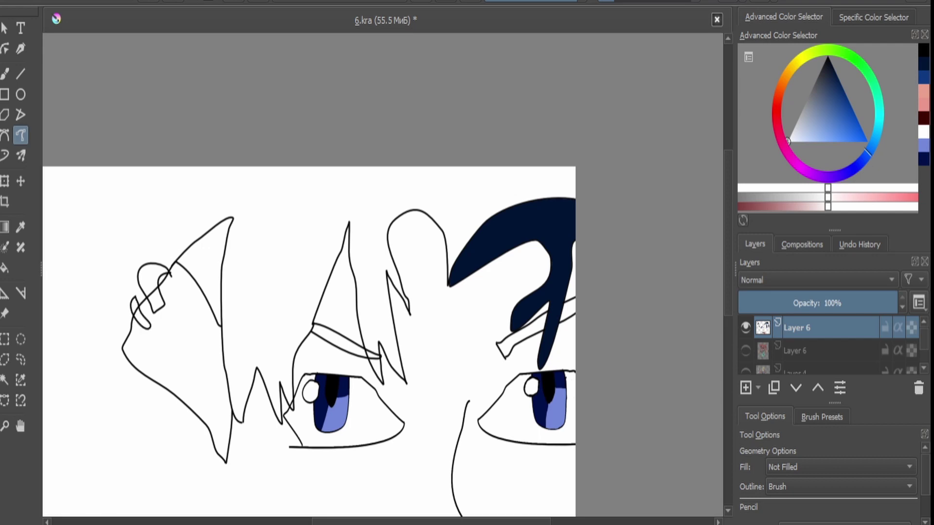
pyautogui.moveTo(180, 361); pyautogui.dragTo(202, 390)
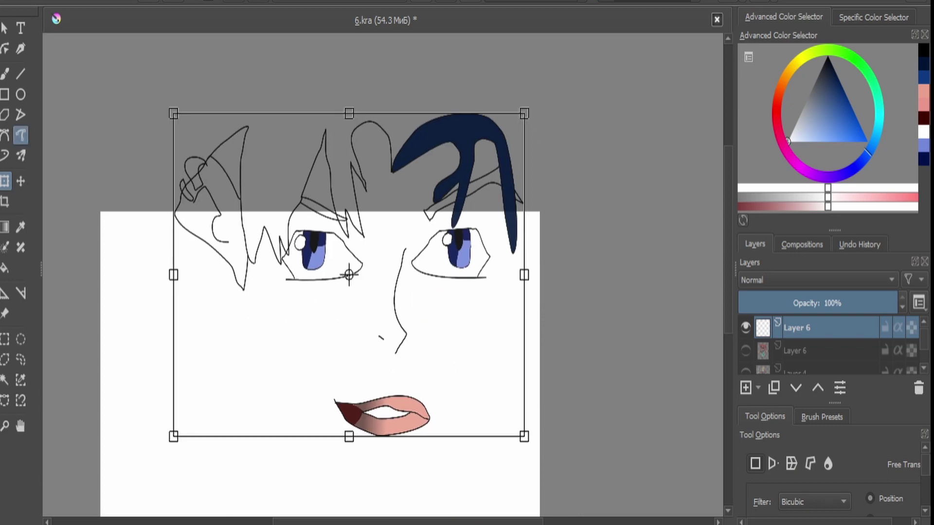
# Draw a small oval stud on the left earlobe and a skull-shaped earring with eye sockets and teeth hanging below it.
pyautogui.scroll(5, 186, 295)
pyautogui.moveTo(405, 195)
pyautogui.mouseDown()
pyautogui.moveTo(423, 197)
pyautogui.moveTo(408, 190)
pyautogui.mouseUp()
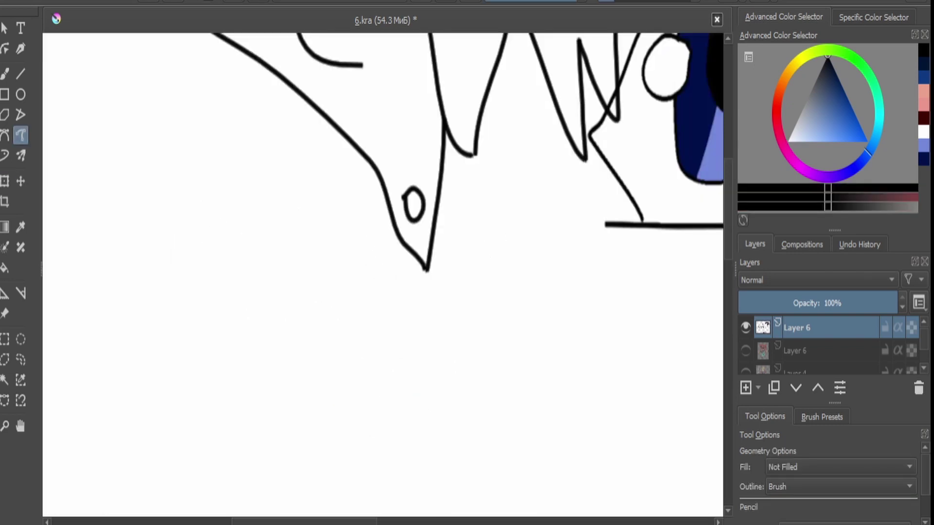
pyautogui.moveTo(396, 258)
pyautogui.mouseDown()
pyautogui.moveTo(360, 263)
pyautogui.moveTo(368, 302)
pyautogui.mouseUp()
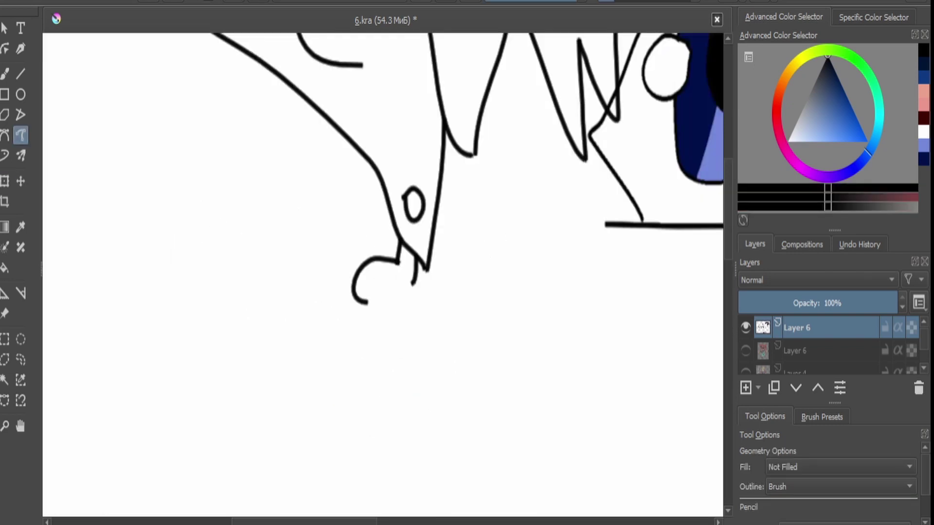
pyautogui.moveTo(413, 280)
pyautogui.mouseDown()
pyautogui.moveTo(411, 319)
pyautogui.moveTo(389, 356)
pyautogui.moveTo(367, 302)
pyautogui.moveTo(396, 292)
pyautogui.mouseUp()
pyautogui.press('b')
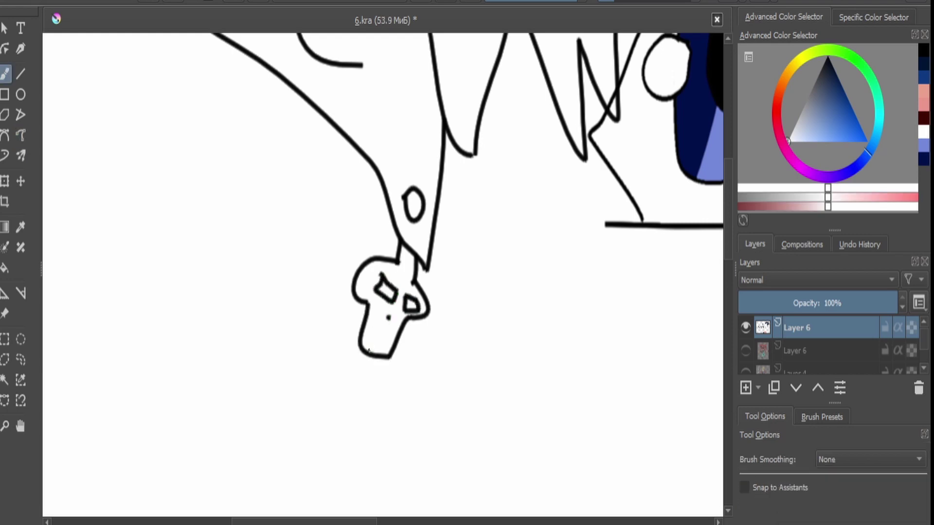
pyautogui.press('-')
# Move the whole drawing slightly to the left on the canvas.
pyautogui.hotkey('ctrl', 't')
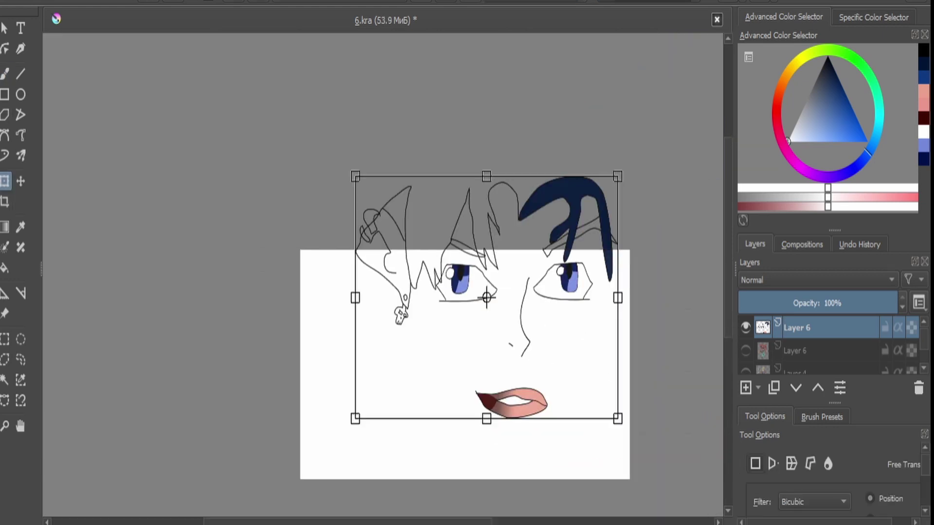
pyautogui.moveTo(484, 296); pyautogui.dragTo(444, 294)
pyautogui.click(20, 135)
# Draw a pointed sideburn strand beside the left ear and the left cheek line running down from it.
pyautogui.press('+')
pyautogui.press('+')
pyautogui.press('+')
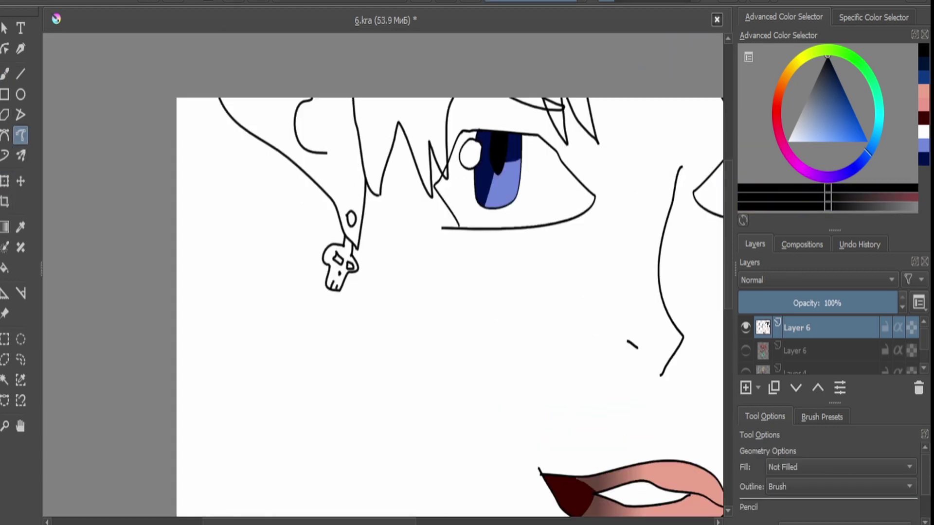
pyautogui.moveTo(394, 148); pyautogui.dragTo(383, 276)
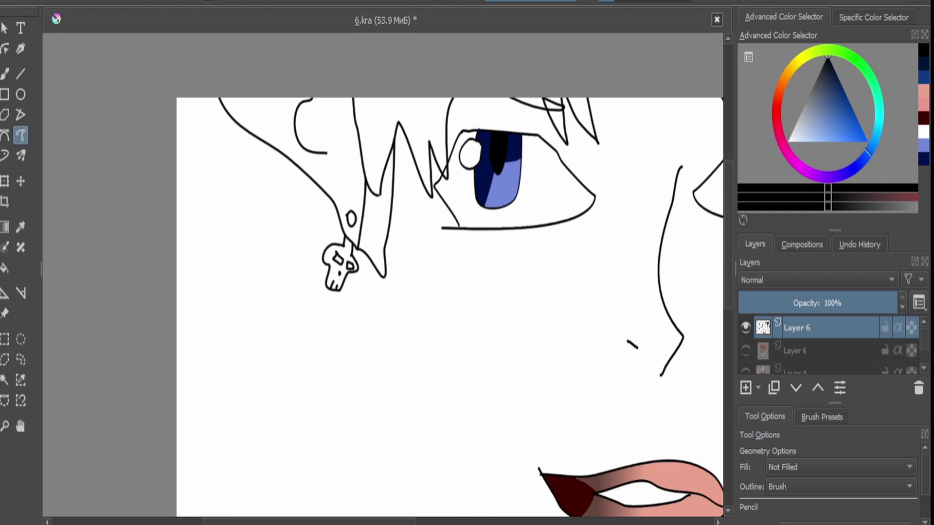
pyautogui.press('+')
pyautogui.press('-')
pyautogui.press('-')
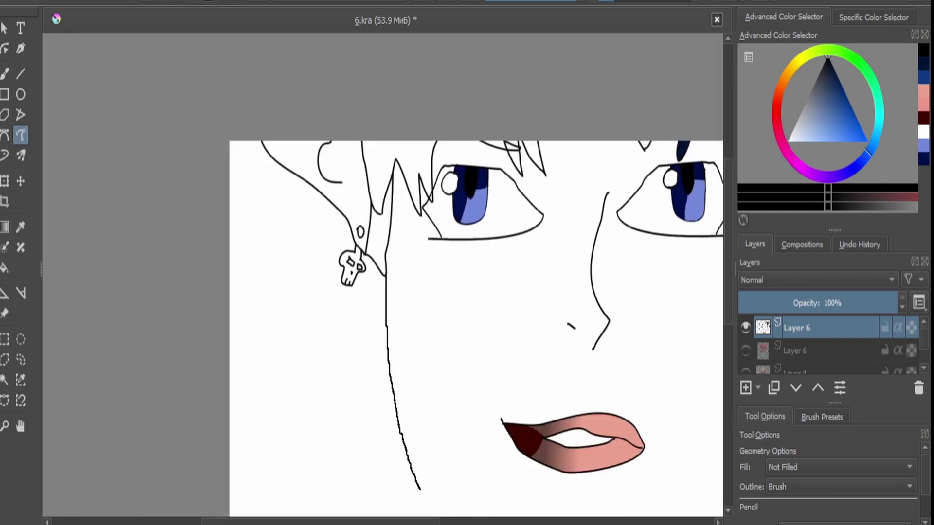
pyautogui.press('-')
# Select the right eye's iris with a freehand outline and move it slightly to the left within the eye.
pyautogui.press('+')
pyautogui.press('+')
pyautogui.press('+')
pyautogui.click(20, 359)
pyautogui.moveTo(516, 171)
pyautogui.mouseDown()
pyautogui.moveTo(481, 336)
pyautogui.moveTo(583, 285)
pyautogui.moveTo(508, 172)
pyautogui.moveTo(437, 279)
pyautogui.moveTo(581, 222)
pyautogui.moveTo(554, 173)
pyautogui.mouseUp()
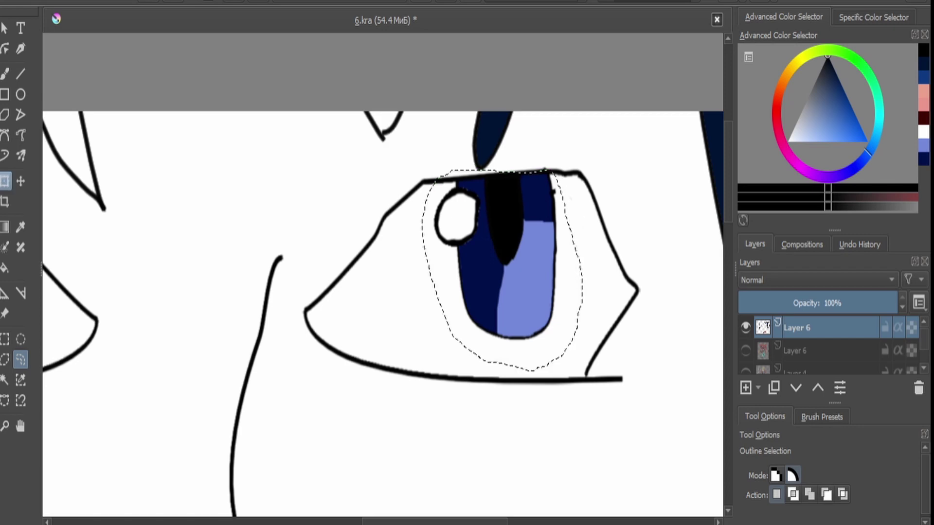
pyautogui.hotkey('ctrl', 't')
pyautogui.moveTo(506, 272); pyautogui.dragTo(467, 277)
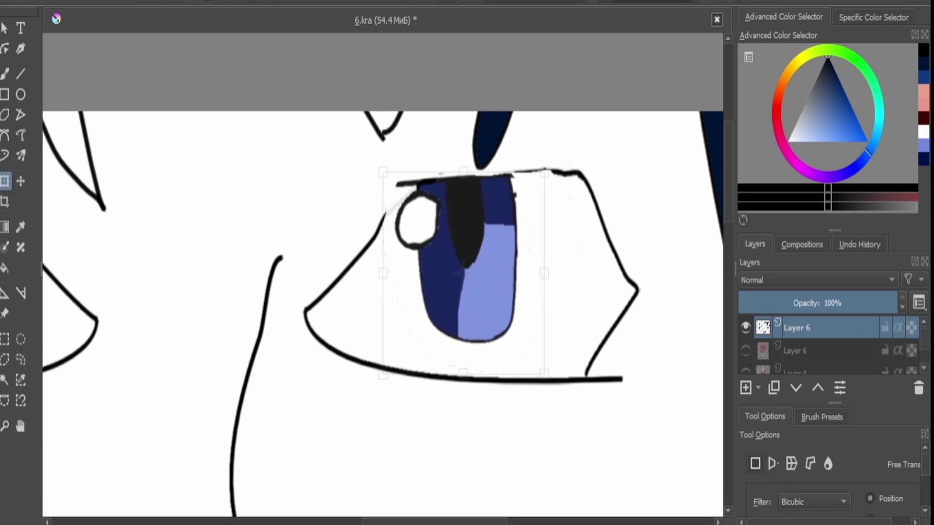
# Clean up the stray marks around the moved iris and redraw the right eye's broken upper lid line with the brush.
pyautogui.press('+')
pyautogui.press('b')
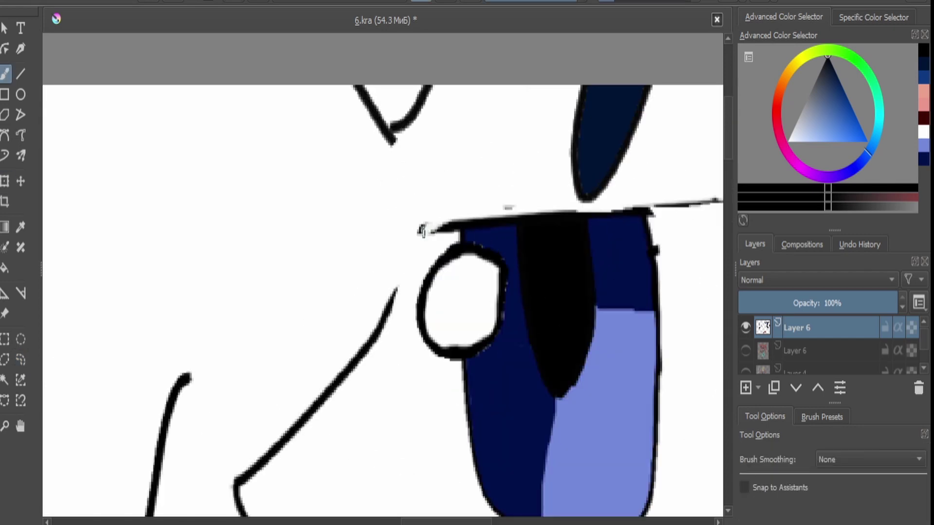
pyautogui.moveTo(422, 231); pyautogui.dragTo(444, 233)
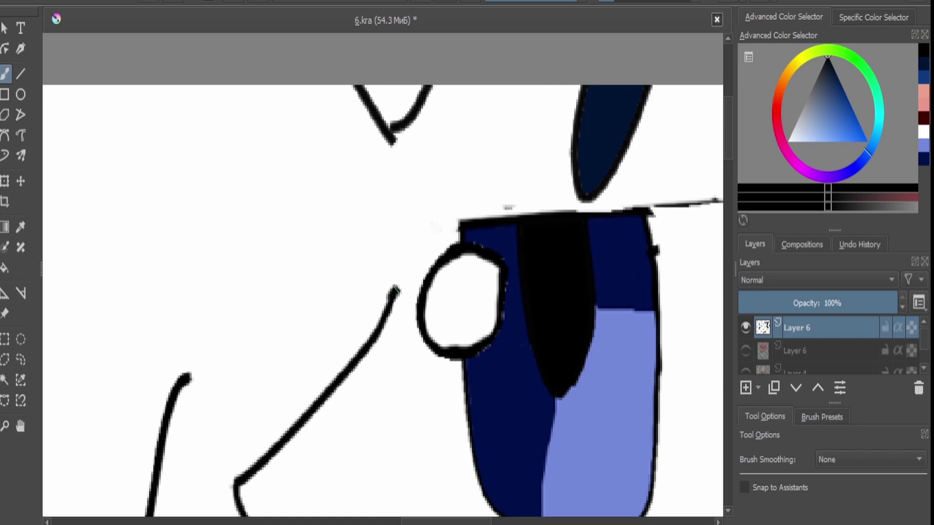
pyautogui.moveTo(395, 289); pyautogui.dragTo(465, 224)
pyautogui.press('-')
pyautogui.press('+')
pyautogui.press('+')
pyautogui.press('+')
pyautogui.moveTo(501, 166)
pyautogui.mouseDown()
pyautogui.moveTo(657, 162)
pyautogui.moveTo(291, 171)
pyautogui.moveTo(104, 199)
pyautogui.moveTo(160, 192)
pyautogui.mouseUp()
pyautogui.press('-')
pyautogui.press('-')
# Draw the jaw from the end of the left cheek line around a flat chin and up towards the right side.
pyautogui.click(20, 135)
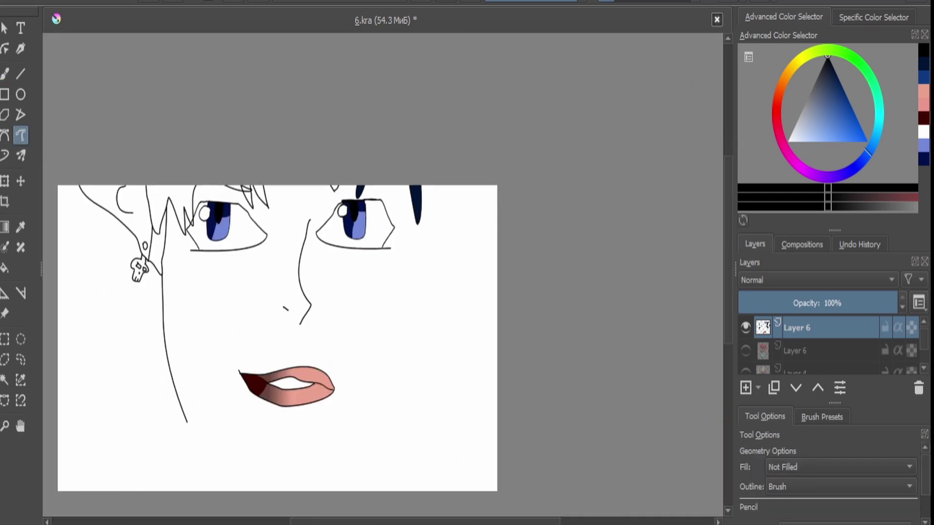
pyautogui.press('+')
pyautogui.press('+')
pyautogui.press('+')
pyautogui.press('-')
pyautogui.click(859, 243)
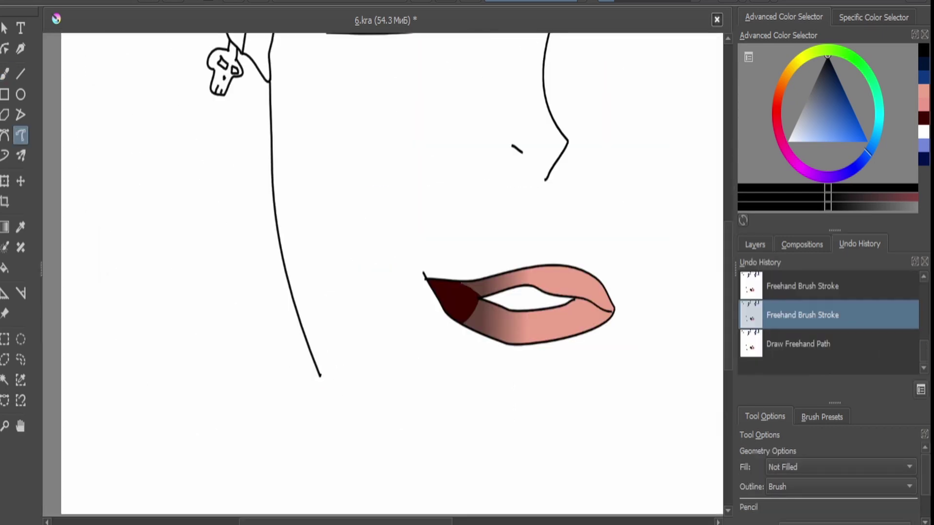
pyautogui.moveTo(319, 375)
pyautogui.mouseDown()
pyautogui.moveTo(428, 470)
pyautogui.moveTo(576, 471)
pyautogui.moveTo(678, 389)
pyautogui.mouseUp()
# Draw the right cheek line and, with the whole drawing moved down, extend it up to the temple.
pyautogui.press('-')
pyautogui.press('-')
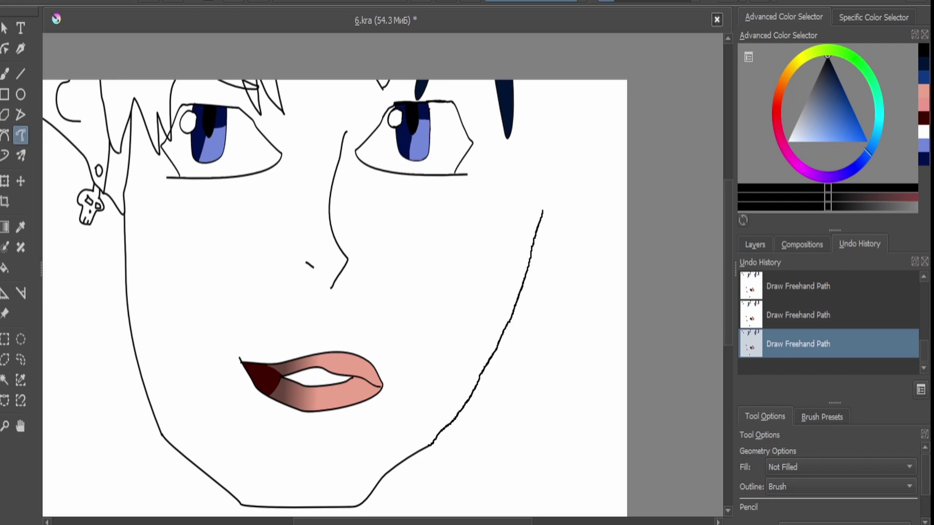
pyautogui.moveTo(542, 210)
pyautogui.mouseDown()
pyautogui.moveTo(548, 186)
pyautogui.moveTo(395, 350)
pyautogui.mouseUp()
pyautogui.hotkey('shift', 'b')
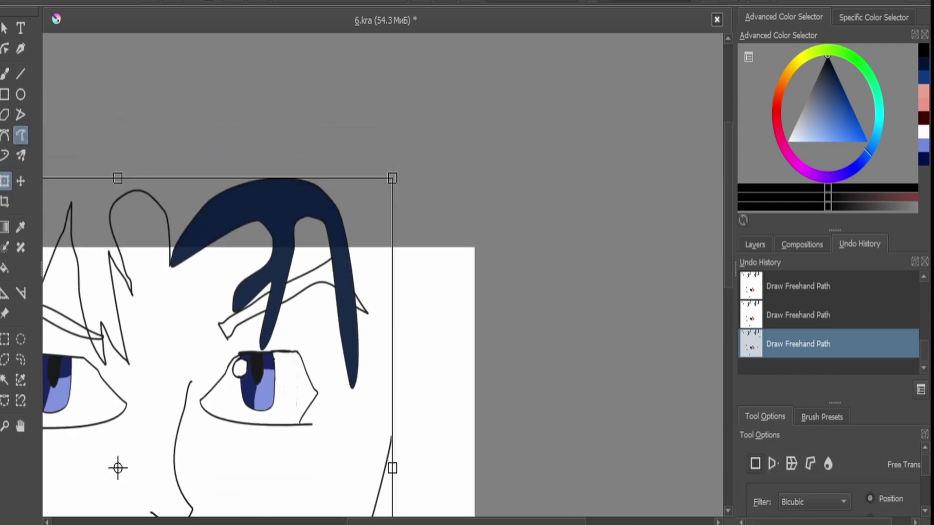
pyautogui.moveTo(398, 405); pyautogui.dragTo(372, 335)
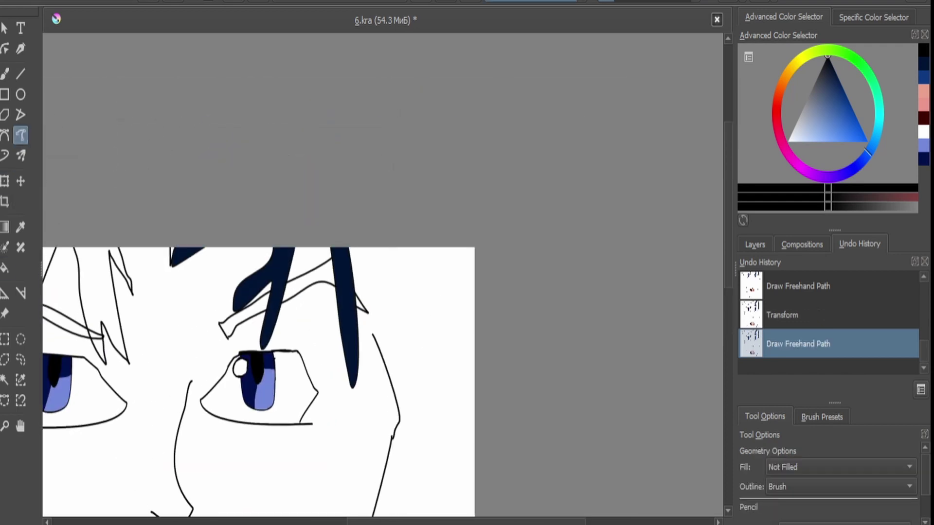
pyautogui.scroll(-3, 468, 262)
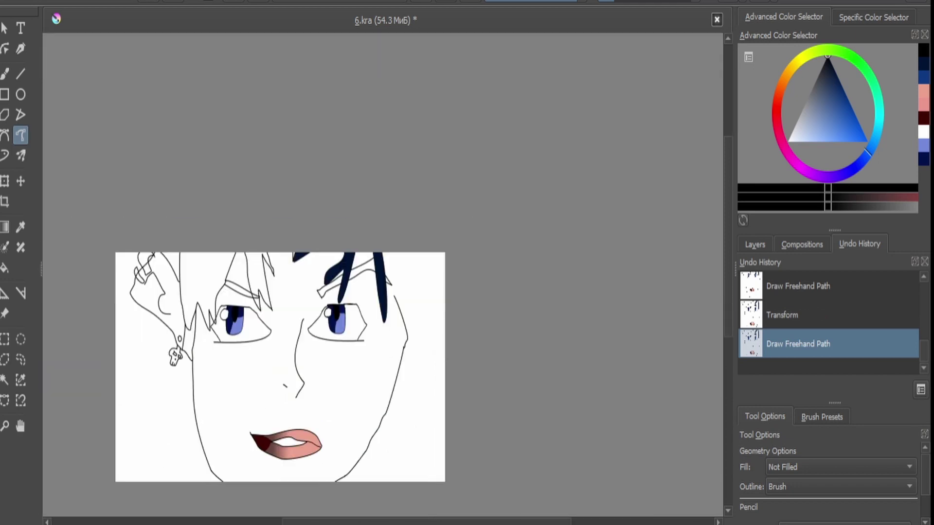
# Draw the right ear's pointed outline beside the cheek and temple, with curved lines inside it.
pyautogui.scroll(3, 447, 393)
pyautogui.moveTo(427, 348); pyautogui.dragTo(452, 274)
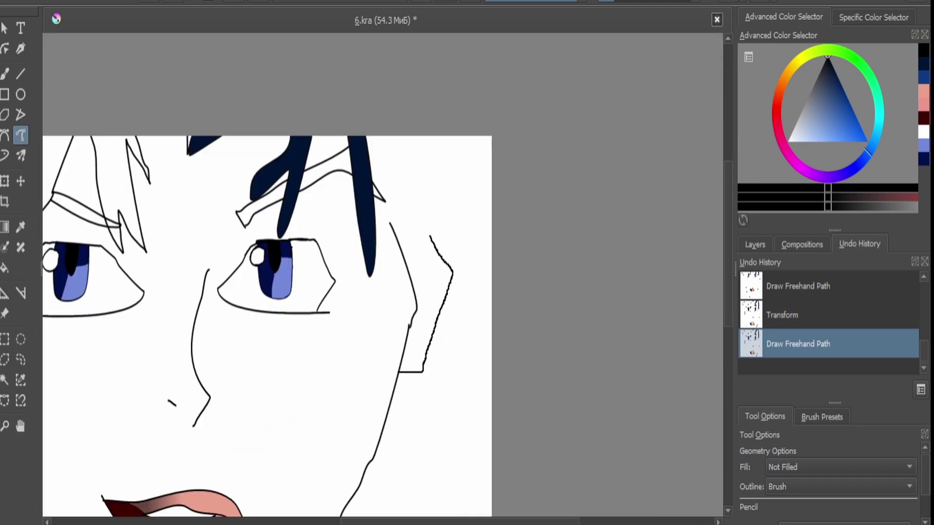
pyautogui.moveTo(393, 223); pyautogui.dragTo(394, 226)
pyautogui.scroll(2, 398, 231)
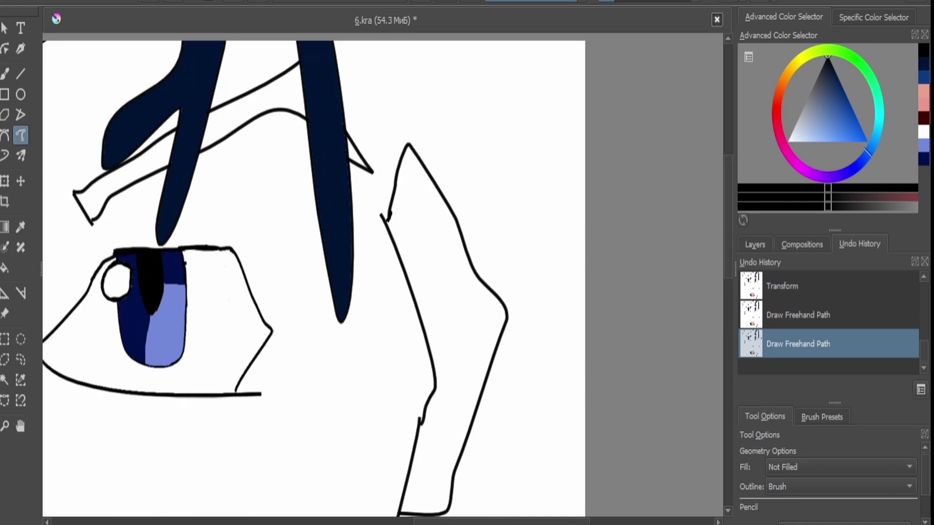
pyautogui.scroll(2, 432, 221)
pyautogui.scroll(-4, 435, 235)
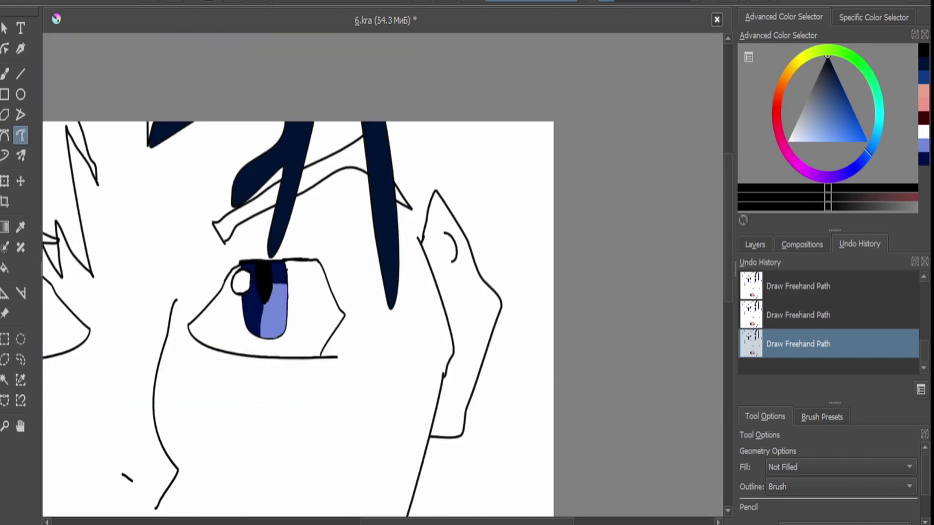
pyautogui.scroll(3, 478, 454)
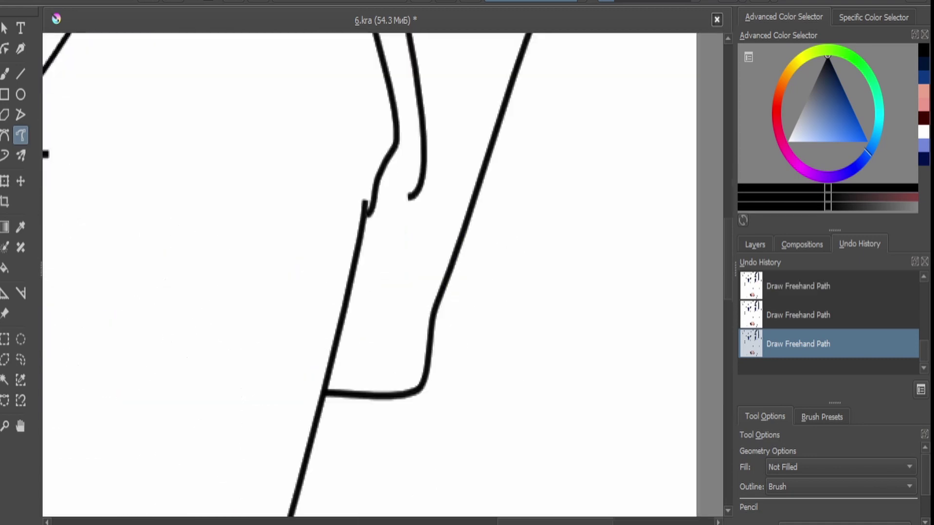
# Draw a small oval stud on the right earlobe and two short parallel strap lines hanging below it.
pyautogui.moveTo(396, 316)
pyautogui.mouseDown()
pyautogui.moveTo(401, 361)
pyautogui.moveTo(403, 342)
pyautogui.mouseUp()
pyautogui.scroll(-3, 393, 370)
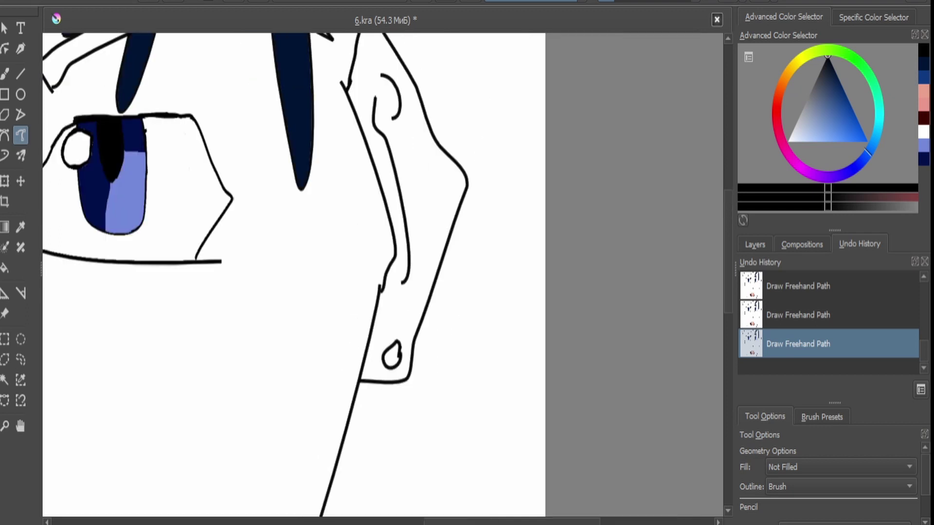
pyautogui.moveTo(383, 385); pyautogui.dragTo(379, 427)
pyautogui.moveTo(400, 386); pyautogui.dragTo(395, 429)
pyautogui.scroll(1, 395, 429)
# Draw a skull pendant at the end of the right earring strap, with teeth lines, eye sockets and a nose.
pyautogui.moveTo(481, 214)
pyautogui.mouseDown()
pyautogui.moveTo(448, 250)
pyautogui.moveTo(462, 267)
pyautogui.mouseUp()
pyautogui.moveTo(504, 217)
pyautogui.mouseDown()
pyautogui.moveTo(523, 228)
pyautogui.moveTo(494, 267)
pyautogui.moveTo(484, 316)
pyautogui.moveTo(493, 269)
pyautogui.mouseUp()
pyautogui.moveTo(470, 312)
pyautogui.mouseDown()
pyautogui.moveTo(469, 279)
pyautogui.moveTo(481, 312)
pyautogui.mouseUp()
pyautogui.press('v')
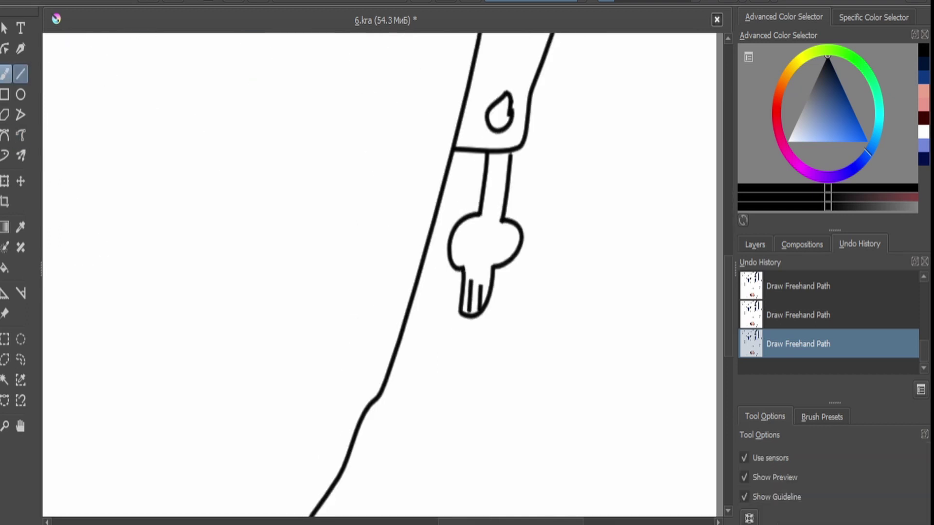
pyautogui.press('b')
pyautogui.moveTo(468, 230)
pyautogui.mouseDown()
pyautogui.moveTo(482, 249)
pyautogui.moveTo(507, 236)
pyautogui.moveTo(504, 256)
pyautogui.moveTo(508, 237)
pyautogui.mouseUp()
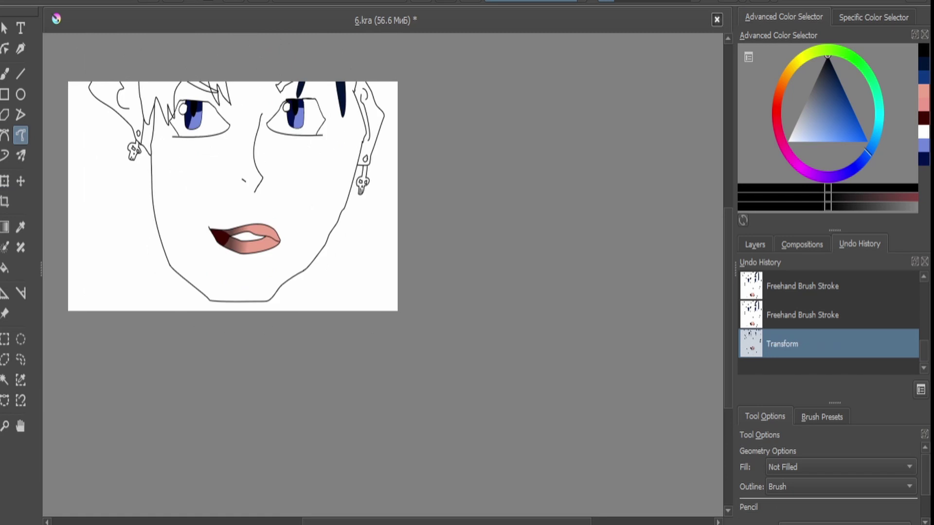
# Draw the pointed hair lock hanging behind the right earring and move the whole drawing down on the canvas.
pyautogui.scroll(3, 357, 186)
pyautogui.moveTo(378, 146); pyautogui.dragTo(412, 244)
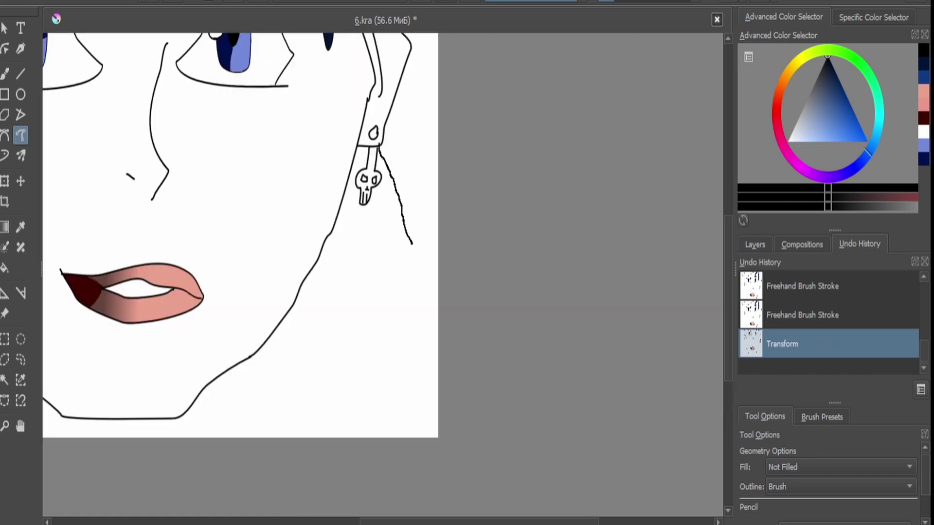
pyautogui.scroll(-3, 171, 351)
pyautogui.hotkey('ctrl', 't')
pyautogui.scroll(3, 172, 351)
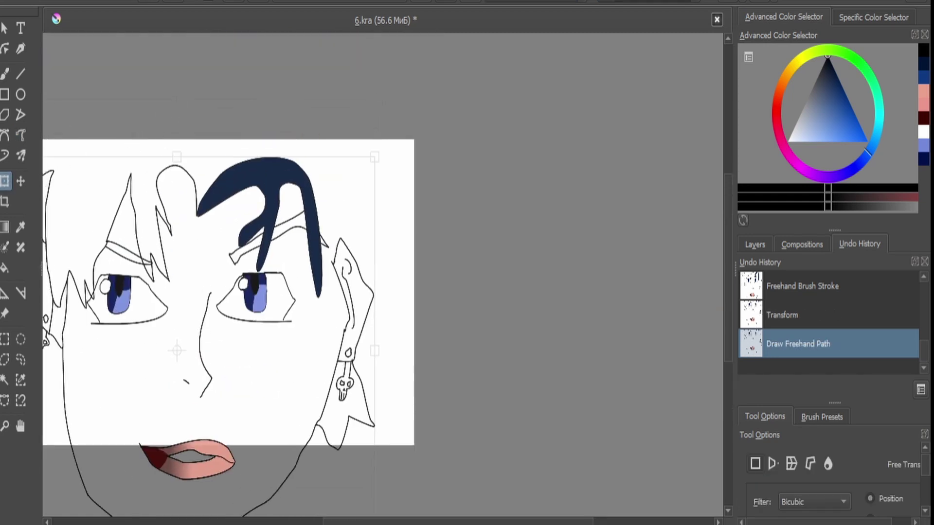
# Flood-fill every enclosed section of both eyebrows with black.
pyautogui.press('g')
pyautogui.scroll(3, 237, 229)
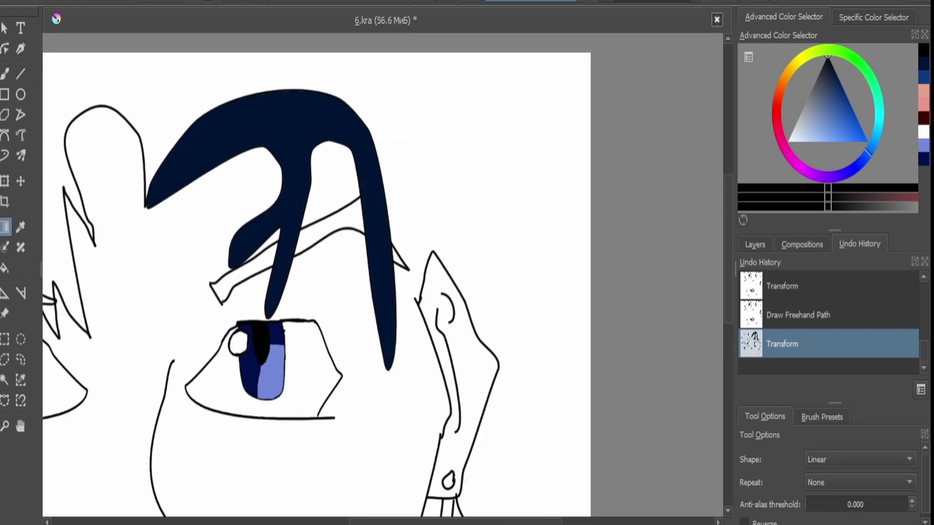
pyautogui.press('f')
pyautogui.click(331, 224)
pyautogui.click(253, 273)
pyautogui.scroll(3, 341, 219)
pyautogui.click(437, 248)
pyautogui.hscroll(-5, 383, 275)
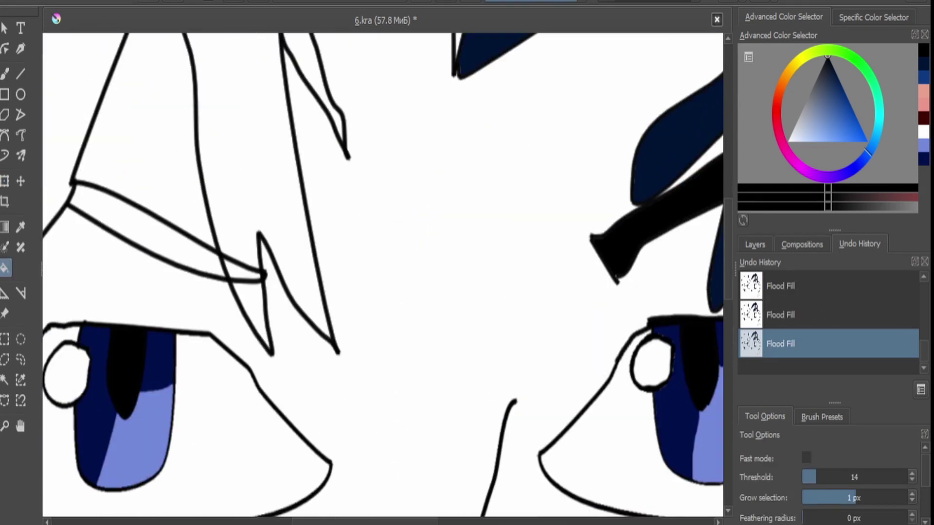
pyautogui.scroll(-5, 384, 272)
# Draw the head line above the right ear and two pointed hair spikes sweeping outward from the dark-blue fringe.
pyautogui.click(21, 135)
pyautogui.scroll(3, 474, 170)
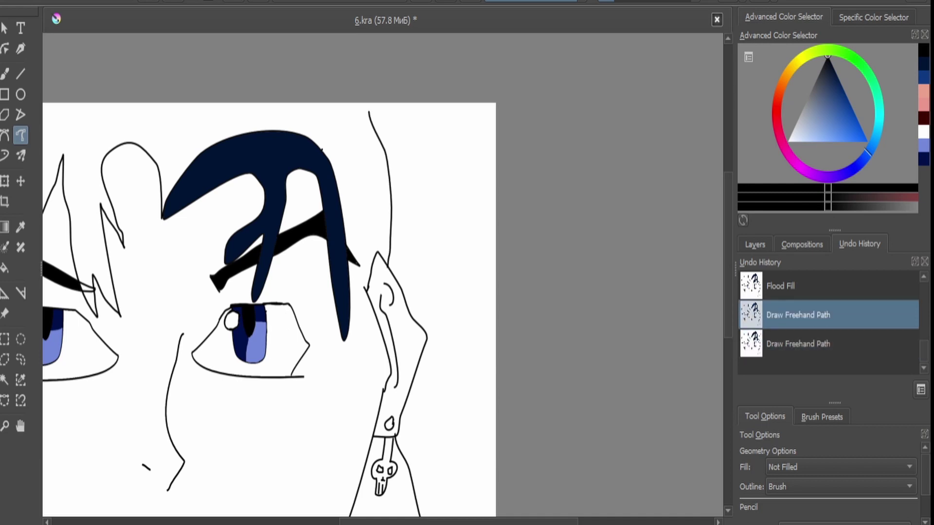
pyautogui.moveTo(322, 150); pyautogui.dragTo(438, 175)
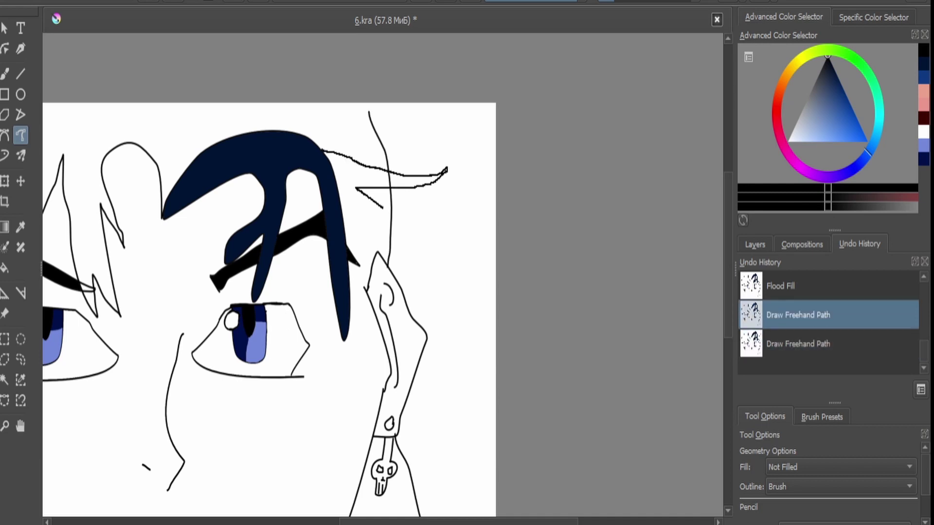
pyautogui.moveTo(383, 207); pyautogui.dragTo(454, 242)
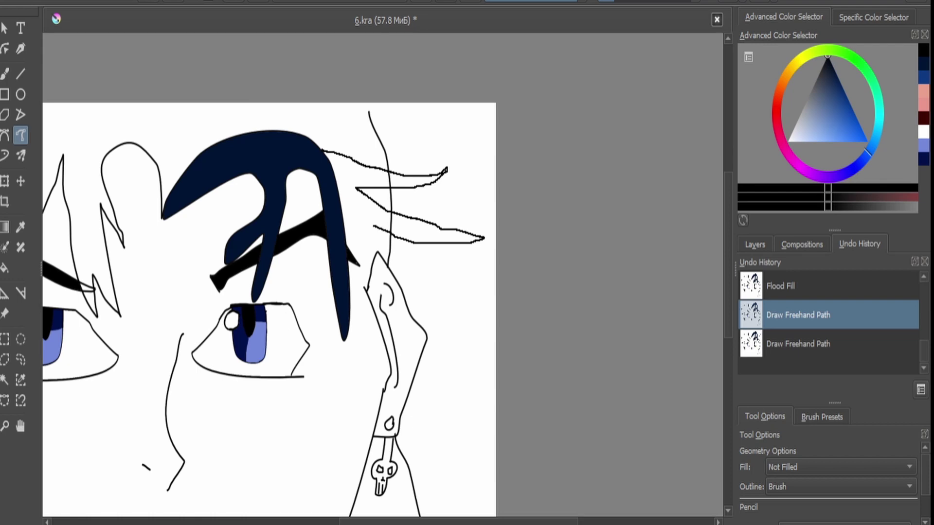
# Move the drawing down, outline the upper hair spikes on the head's right side, and shift the drawing further down.
pyautogui.hotkey('ctrl', 't')
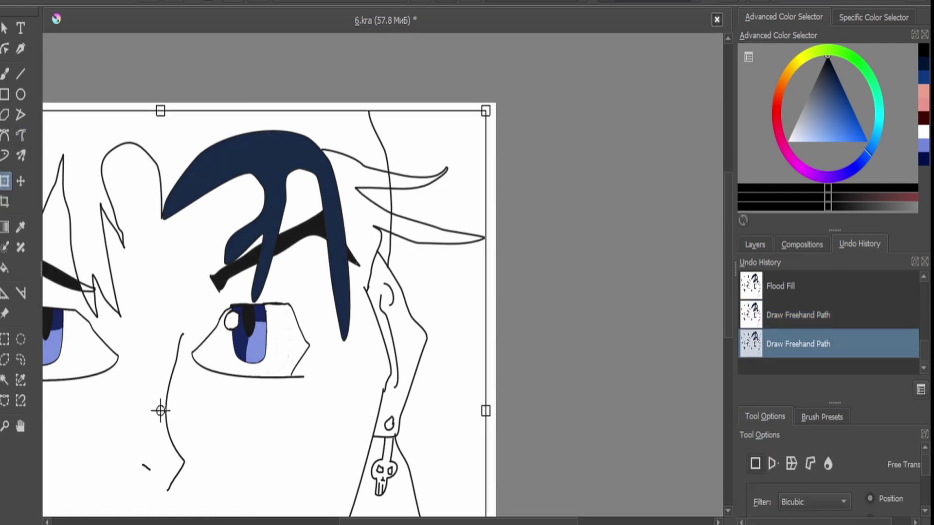
pyautogui.moveTo(161, 351); pyautogui.dragTo(187, 508)
pyautogui.press('Return')
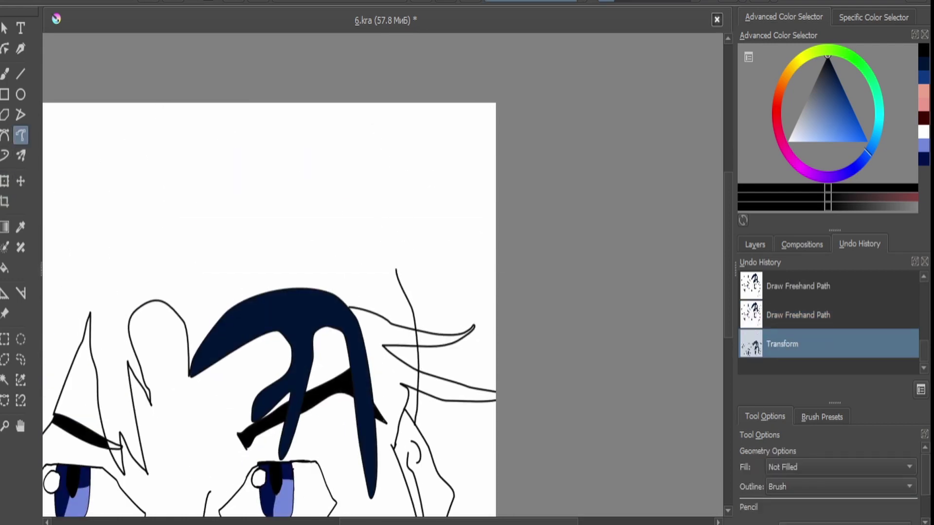
pyautogui.moveTo(383, 197)
pyautogui.mouseDown()
pyautogui.moveTo(418, 260)
pyautogui.moveTo(418, 183)
pyautogui.moveTo(391, 171)
pyautogui.moveTo(468, 131)
pyautogui.moveTo(432, 120)
pyautogui.moveTo(371, 143)
pyautogui.moveTo(234, 117)
pyautogui.mouseUp()
pyautogui.press('-')
pyautogui.hotkey('ctrl', 't')
pyautogui.moveTo(201, 313); pyautogui.dragTo(244, 386)
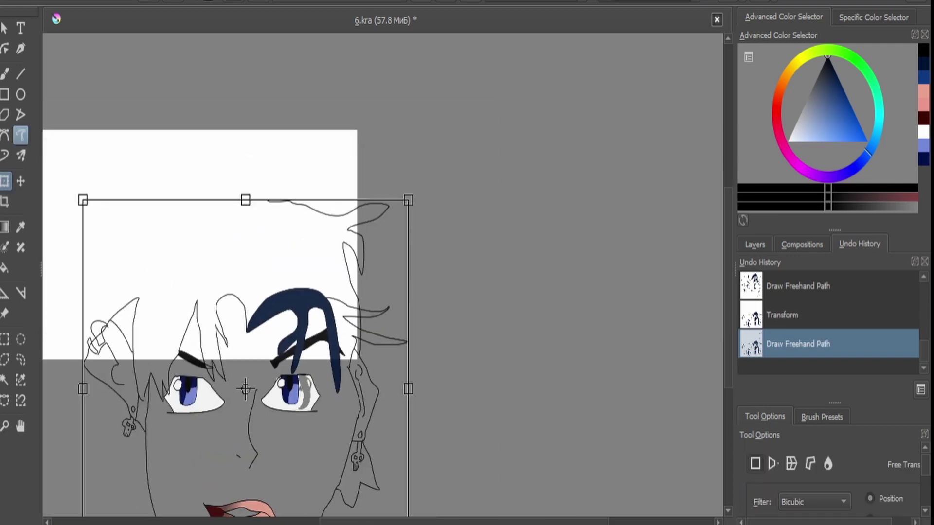
pyautogui.press('Return')
# Extend the hair outline leftward across the crown with two tall spikes and move the drawing down for more room.
pyautogui.press('+')
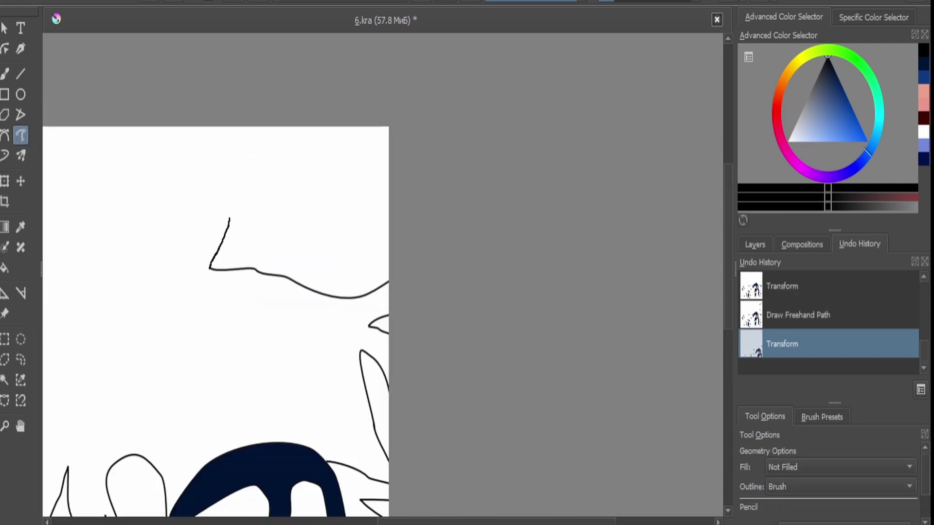
pyautogui.moveTo(229, 218)
pyautogui.mouseDown()
pyautogui.moveTo(232, 191)
pyautogui.moveTo(169, 266)
pyautogui.moveTo(146, 250)
pyautogui.moveTo(108, 200)
pyautogui.mouseUp()
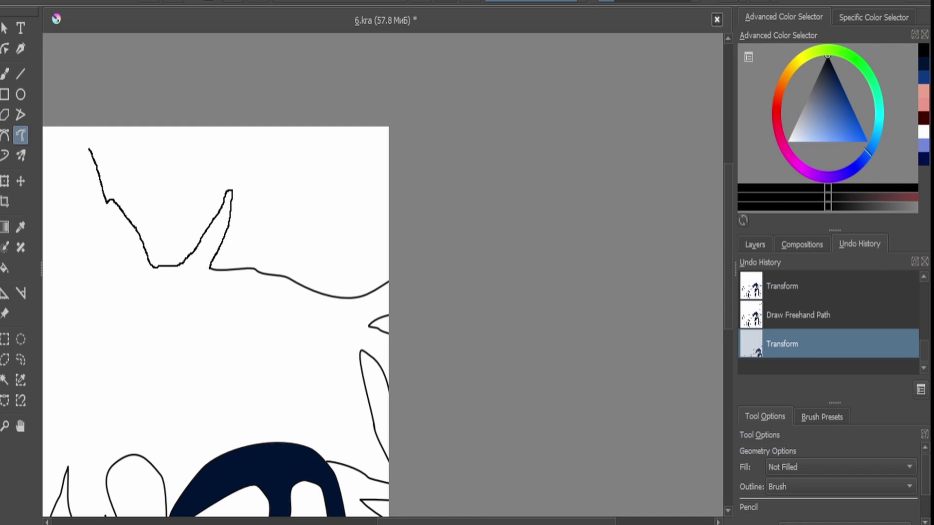
pyautogui.moveTo(89, 148); pyautogui.dragTo(83, 191)
pyautogui.press('+')
pyautogui.hotkey('ctrl', 't')
pyautogui.moveTo(369, 272); pyautogui.dragTo(391, 364)
pyautogui.press('Return')
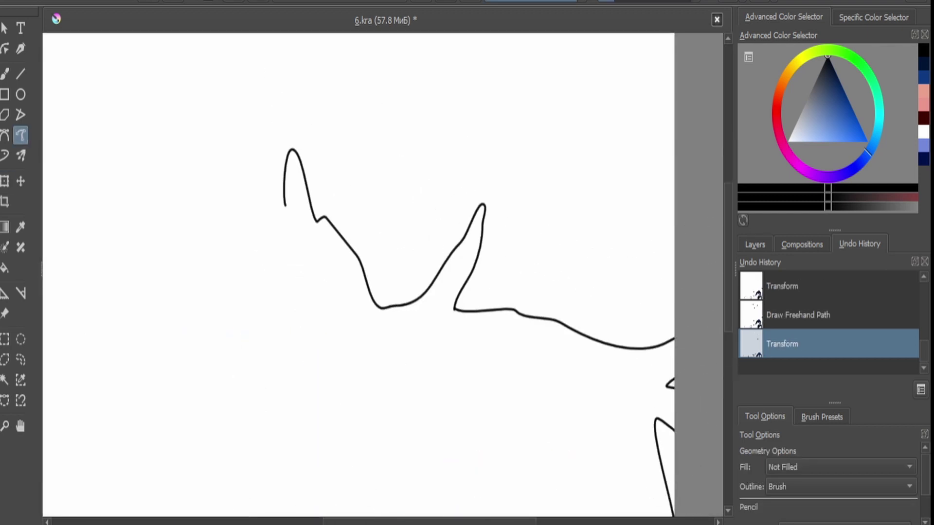
# Add another pointed spike at the crown's left end and move the drawing back up to show the face.
pyautogui.moveTo(284, 203)
pyautogui.mouseDown()
pyautogui.moveTo(177, 141)
pyautogui.moveTo(255, 177)
pyautogui.mouseUp()
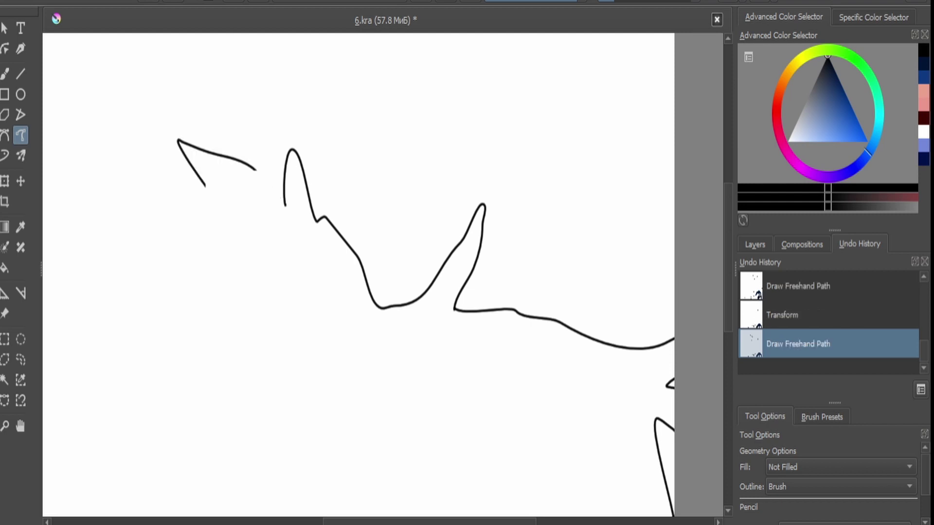
pyautogui.press('-')
pyautogui.hotkey('ctrl', 't')
pyautogui.moveTo(457, 467); pyautogui.dragTo(399, 272)
pyautogui.moveTo(338, 296); pyautogui.dragTo(348, 280)
pyautogui.press('Return')
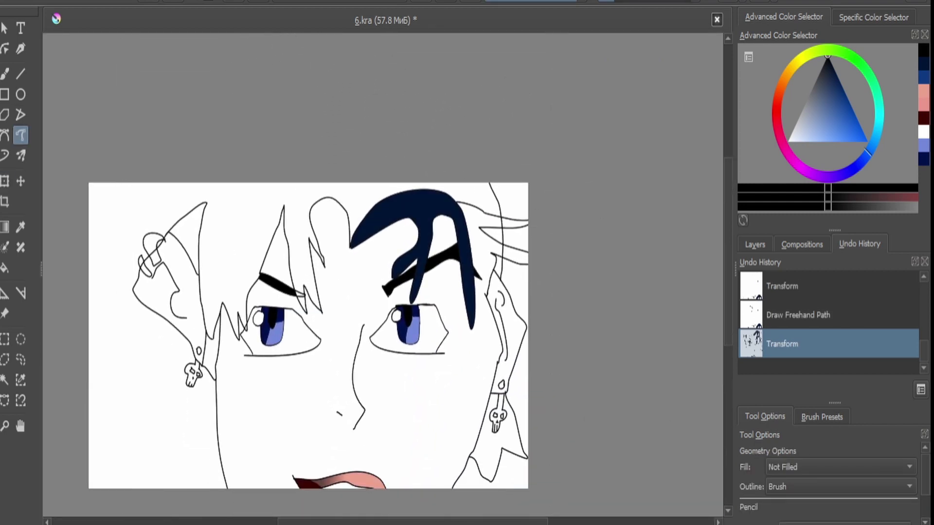
# Draw the pointed hair lock sticking out behind the left ear's skull earring.
pyautogui.press('+')
pyautogui.press('+')
pyautogui.press('+')
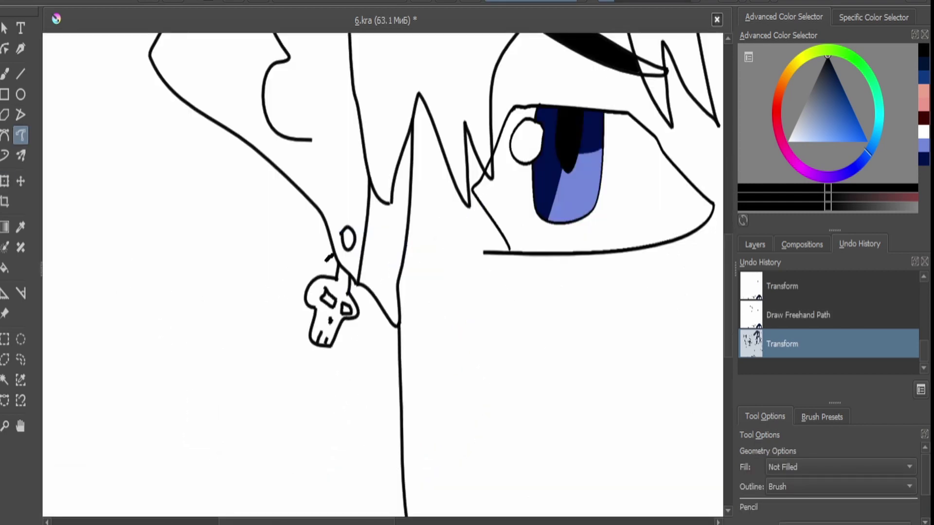
pyautogui.moveTo(326, 261)
pyautogui.mouseDown()
pyautogui.moveTo(196, 369)
pyautogui.moveTo(257, 387)
pyautogui.moveTo(337, 383)
pyautogui.mouseUp()
pyautogui.press('-')
pyautogui.press('-')
pyautogui.press('-')
pyautogui.hotkey('ctrl', 't')
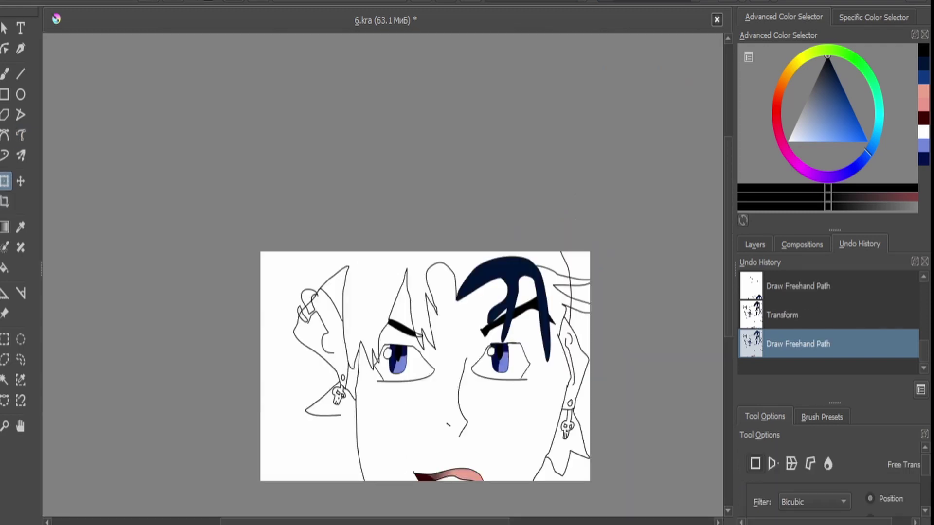
pyautogui.press('Escape')
pyautogui.hotkey('ctrl', 'z')
# Draw a headband across the forehead behind the fringe, with a round ornament and a pointed lower edge.
pyautogui.press('+')
pyautogui.press('+')
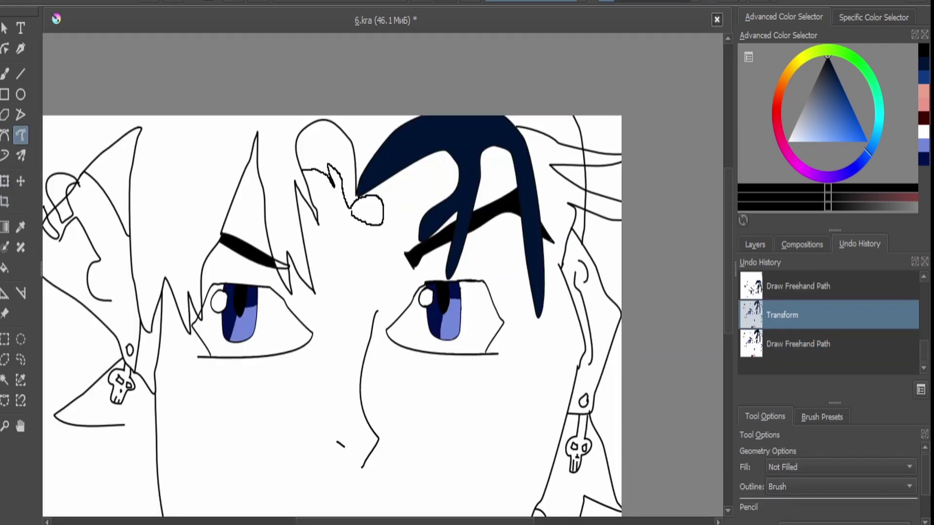
pyautogui.hotkey('ctrl', 'shift', 'z')
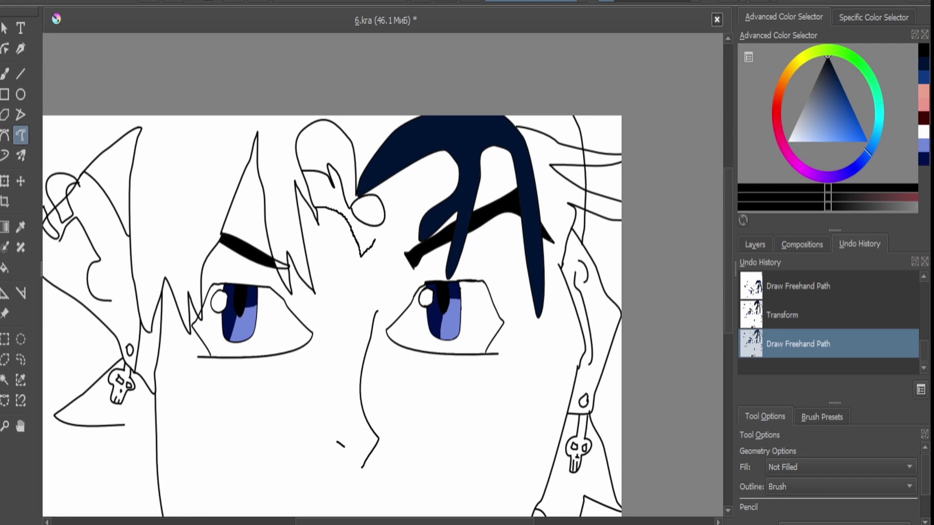
pyautogui.moveTo(410, 227); pyautogui.dragTo(417, 228)
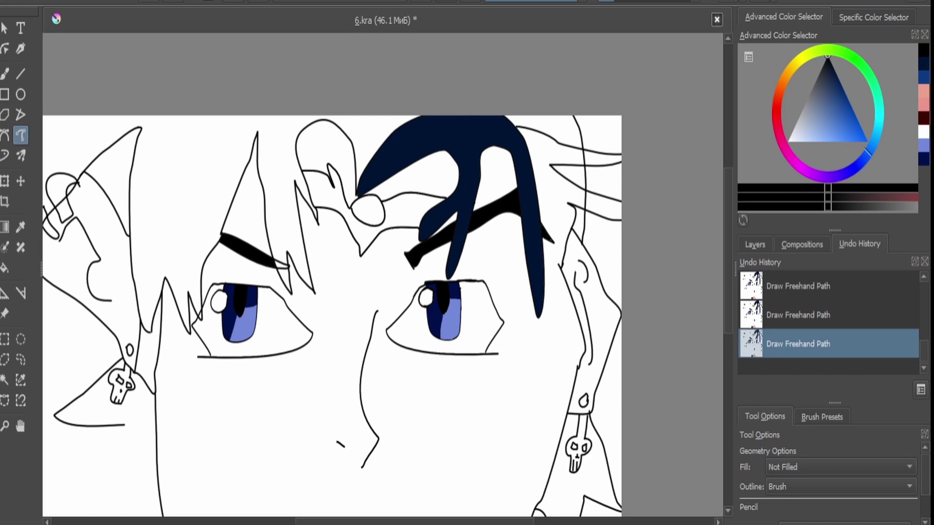
# Add short curved dividing lines and a teardrop shape inside the headband on both sides of the round ornament.
pyautogui.scroll(2, 320, 177)
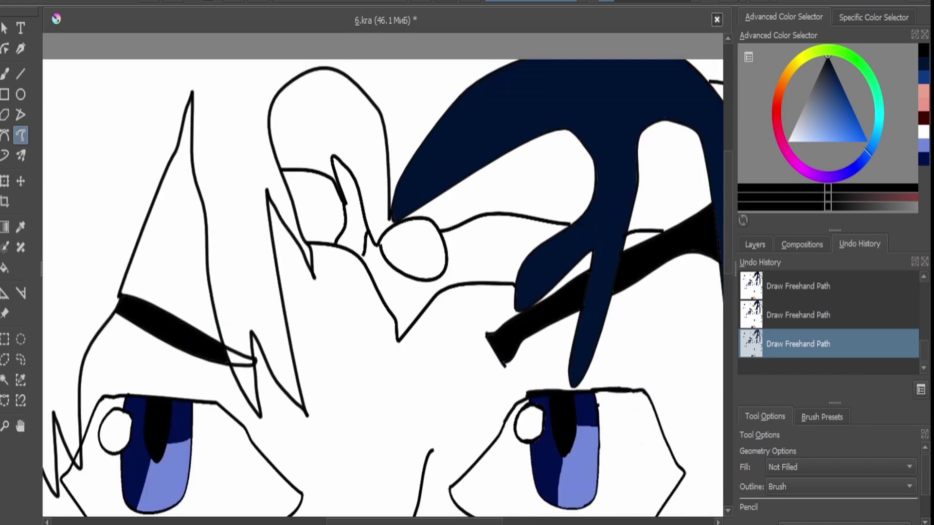
pyautogui.moveTo(401, 275); pyautogui.dragTo(388, 305)
pyautogui.moveTo(449, 237); pyautogui.dragTo(459, 285)
pyautogui.moveTo(506, 216)
pyautogui.mouseDown()
pyautogui.moveTo(478, 274)
pyautogui.moveTo(490, 281)
pyautogui.moveTo(515, 218)
pyautogui.mouseUp()
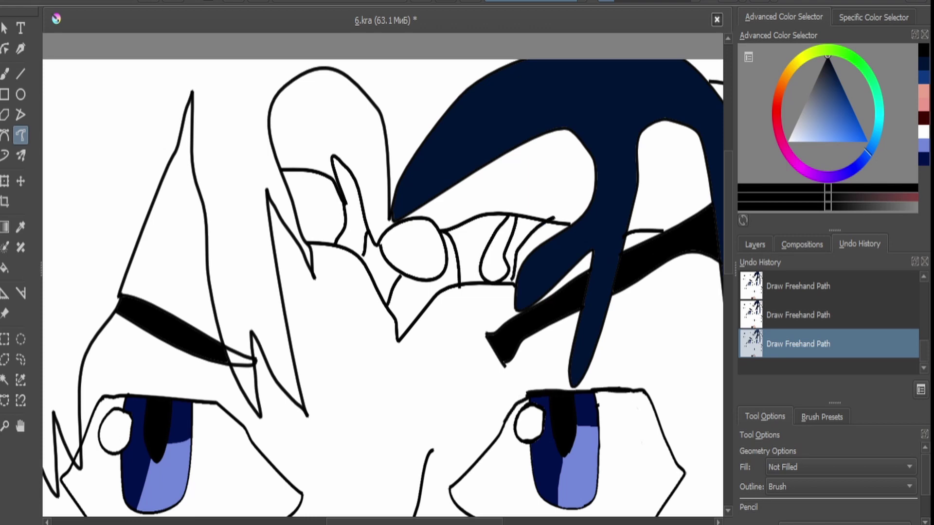
# Scale the whole drawing down with the Transform tool so the head and hair fit on the canvas.
pyautogui.press('-')
pyautogui.press('-')
pyautogui.press('-')
pyautogui.press('-')
pyautogui.hotkey('ctrl', 't')
pyautogui.moveTo(533, 469); pyautogui.dragTo(473, 409)
pyautogui.moveTo(579, 292)
pyautogui.mouseDown()
pyautogui.moveTo(560, 314)
pyautogui.moveTo(534, 309)
pyautogui.moveTo(518, 323)
pyautogui.moveTo(488, 246)
pyautogui.moveTo(481, 201)
pyautogui.mouseUp()
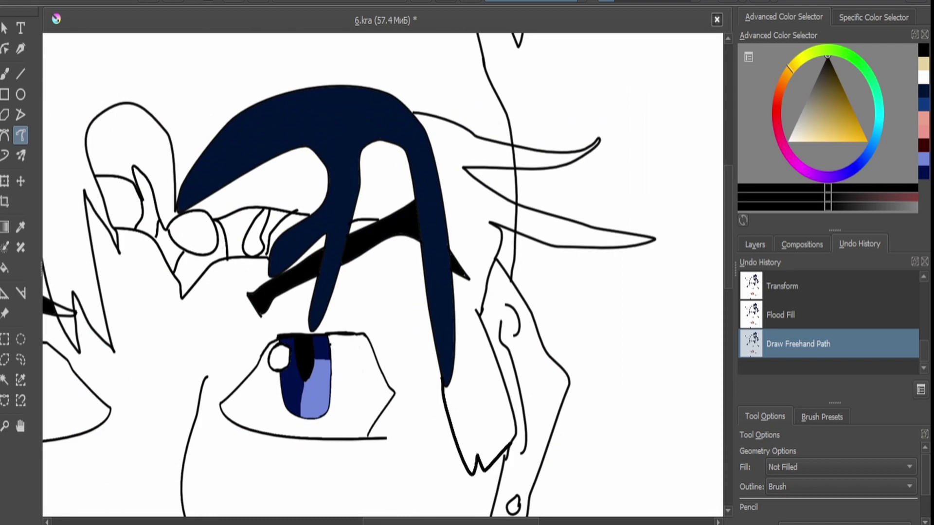
# Sample the fringe's dark blue and flood-fill the side hair between the fringe and the right ear with it.
pyautogui.press('p')
pyautogui.click(428, 243)
pyautogui.press('f')
pyautogui.click(467, 316)
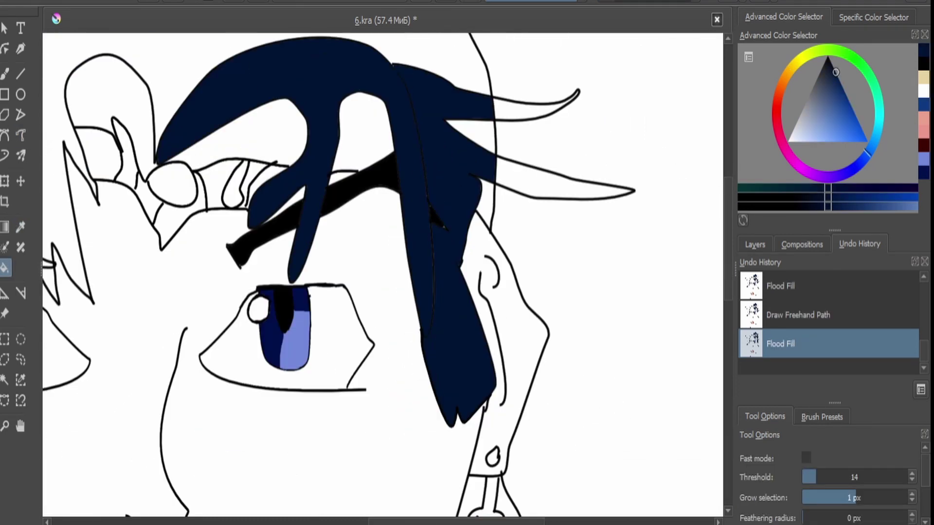
# Paint over the black outline and eyebrow tip left inside the dark-blue side hair with the brush.
pyautogui.scroll(3, 464, 316)
pyautogui.scroll(-3, 465, 317)
pyautogui.press('b')
pyautogui.scroll(4, 465, 316)
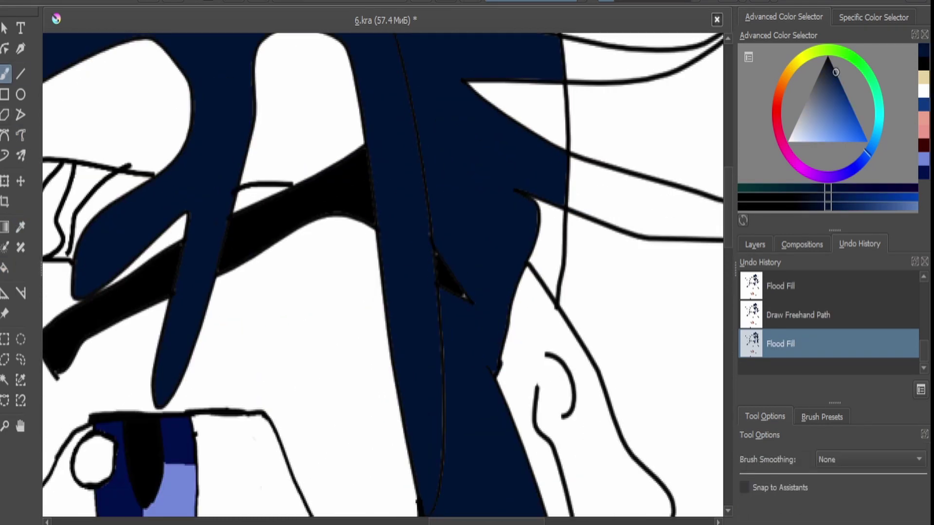
pyautogui.click(465, 316)
pyautogui.click(437, 296)
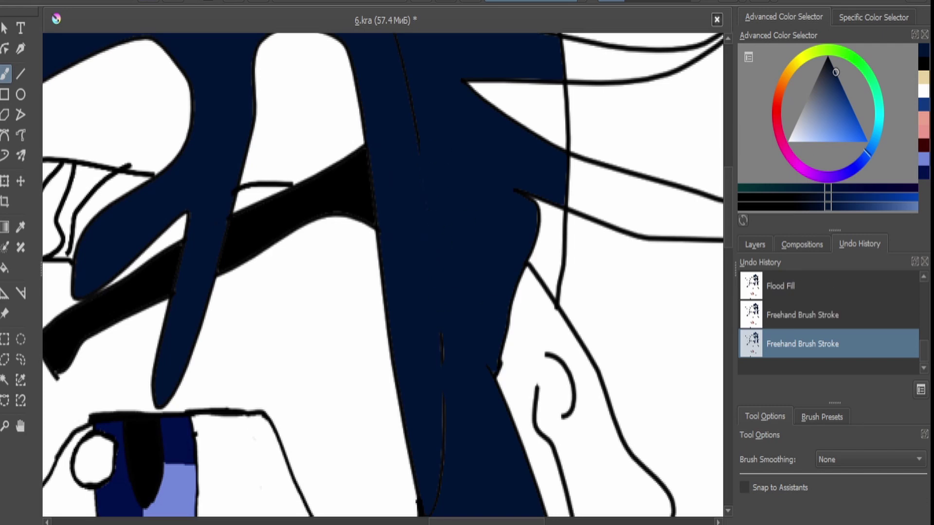
pyautogui.scroll(-4, 438, 295)
pyautogui.click(410, 82)
pyautogui.scroll(5, 400, 183)
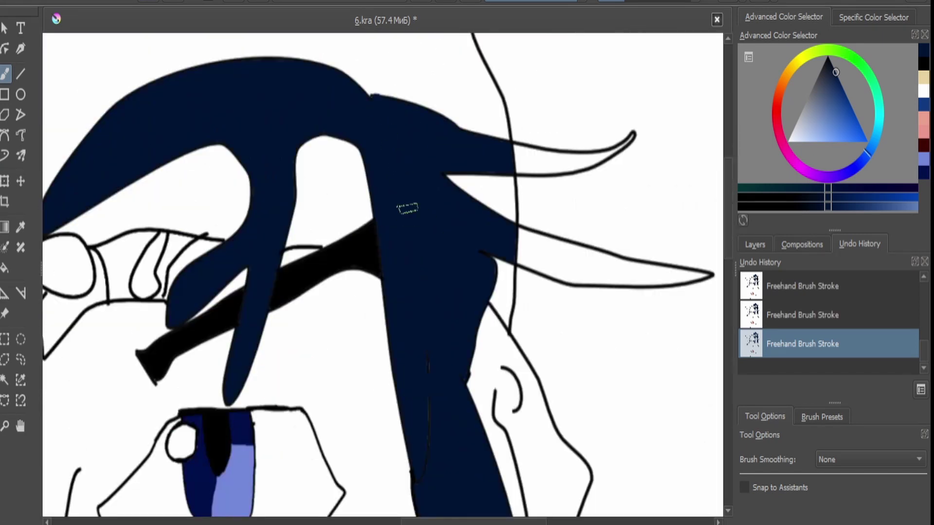
# Brush over the head line crossing the two right hair spikes and flood-fill both spikes dark blue.
pyautogui.moveTo(518, 236); pyautogui.dragTo(522, 251)
pyautogui.scroll(4, 523, 250)
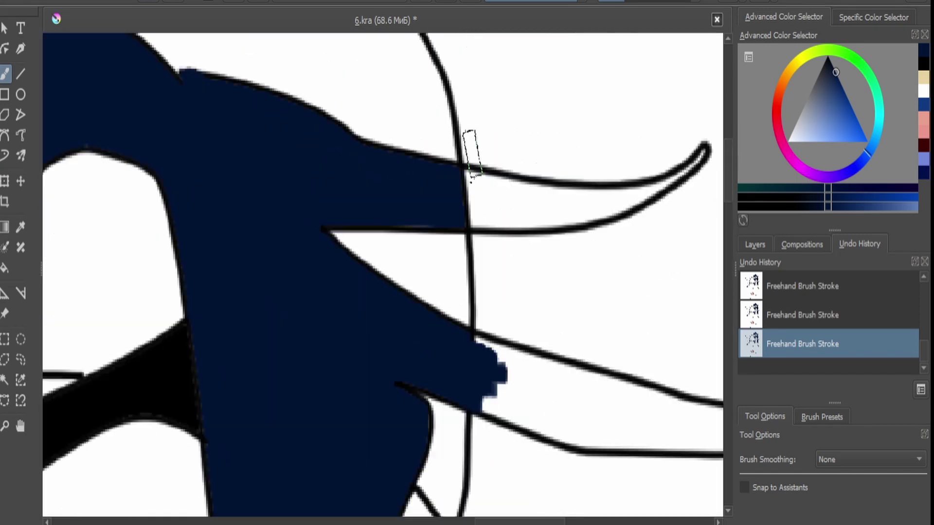
pyautogui.press('f')
pyautogui.click(607, 229)
pyautogui.scroll(-2, 607, 229)
pyautogui.click(583, 430)
pyautogui.scroll(3, 583, 431)
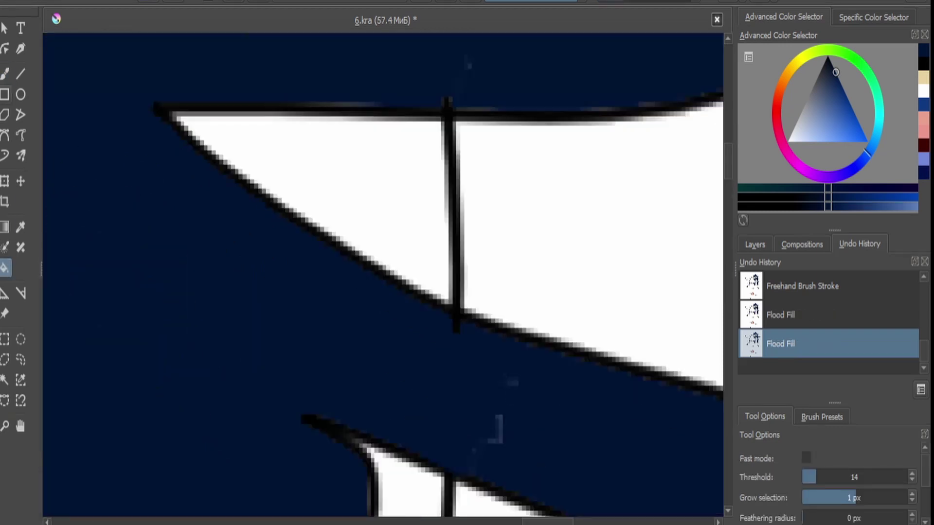
# Paint out the remaining line fragments inside the two spikes and cover the white gap at the upper spike's tip.
pyautogui.press('b')
pyautogui.moveTo(445, 384); pyautogui.dragTo(449, 391)
pyautogui.scroll(-2, 449, 392)
pyautogui.scroll(2, 397, 443)
pyautogui.click(397, 444)
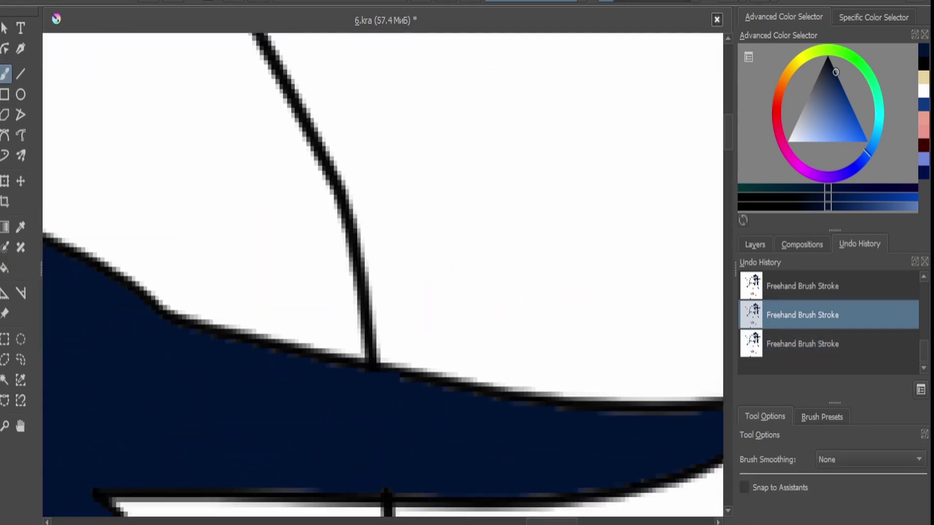
pyautogui.scroll(-3, 663, 323)
pyautogui.scroll(3, 663, 323)
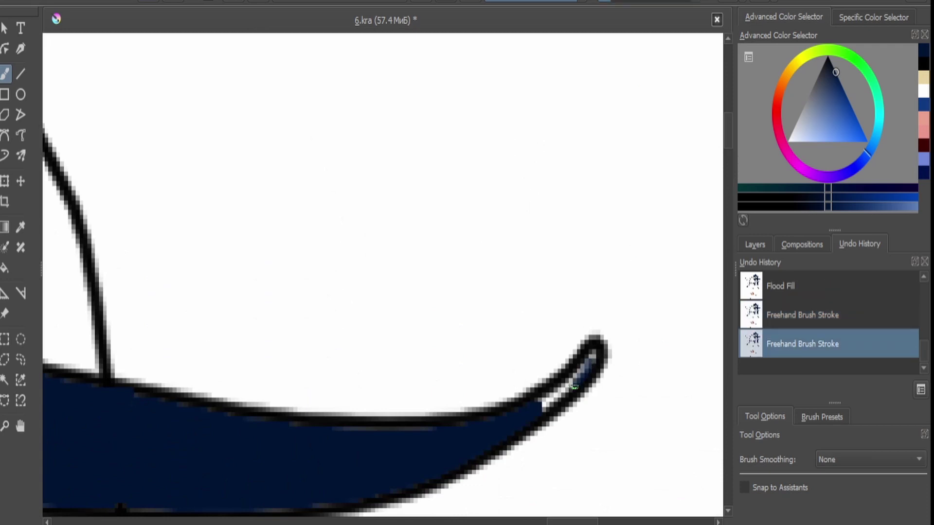
pyautogui.moveTo(540, 407); pyautogui.dragTo(586, 362)
pyautogui.scroll(-5, 586, 363)
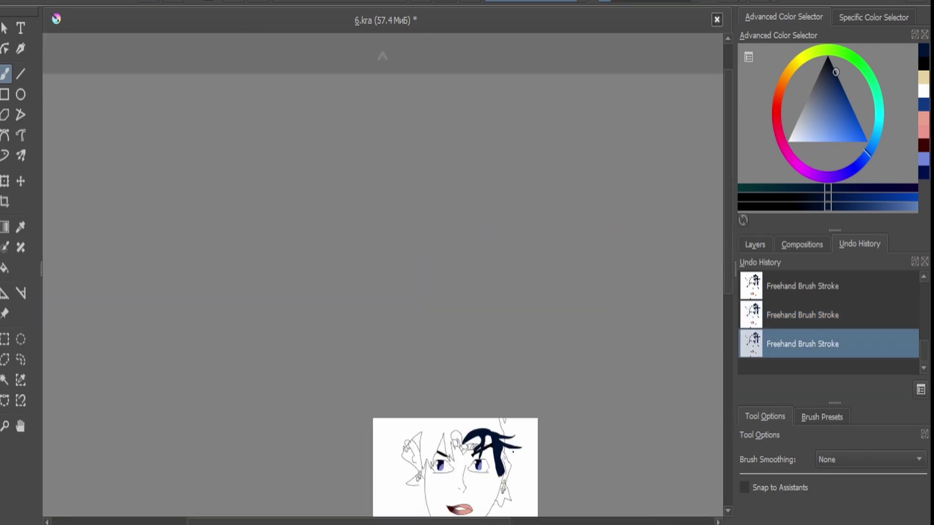
# Choose a light blue and flood-fill the two gaps between the right hair spikes and the head line.
pyautogui.scroll(4, 577, 397)
pyautogui.click(824, 133)
pyautogui.press('f')
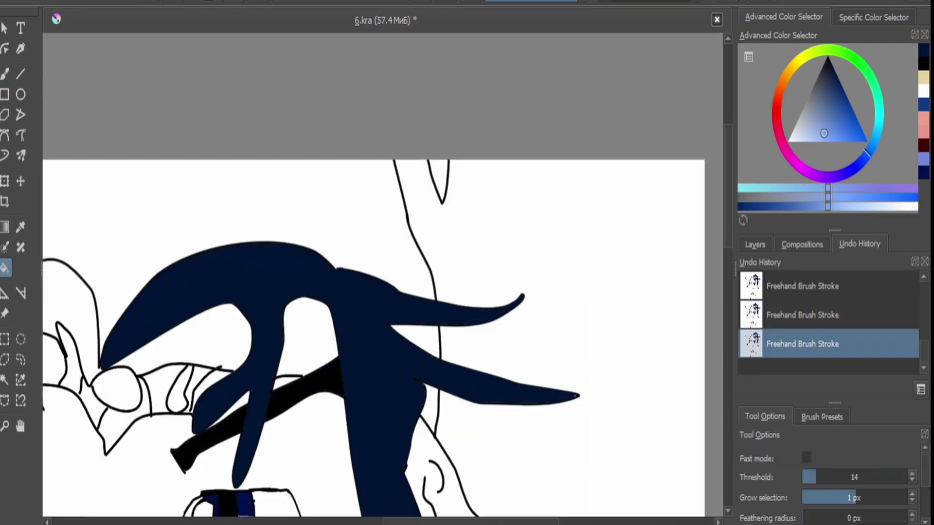
pyautogui.click(427, 389)
pyautogui.click(430, 350)
pyautogui.scroll(-5, 430, 351)
pyautogui.scroll(1, 427, 348)
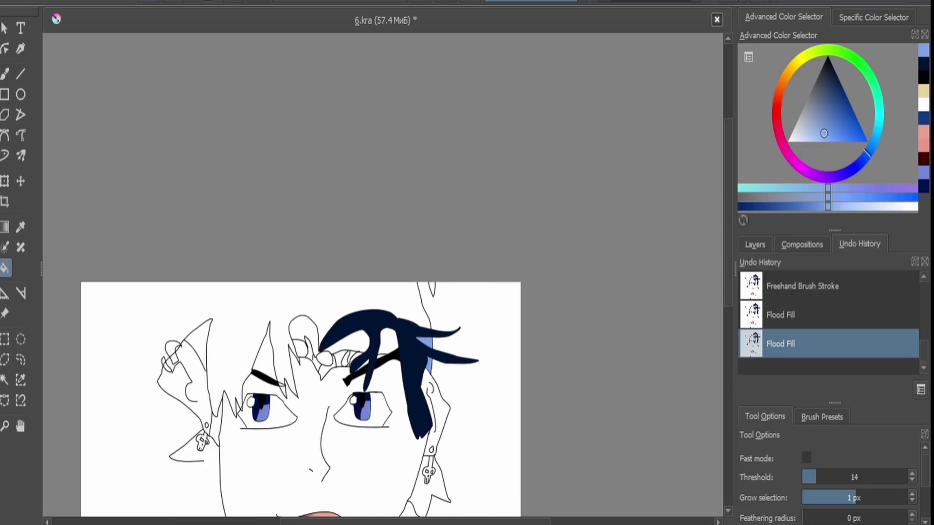
# Flood-fill the face, the rounded bump above the forehead band and the left forehead triangle with pale beige skin tone.
pyautogui.scroll(1, 322, 341)
pyautogui.click(195, 437)
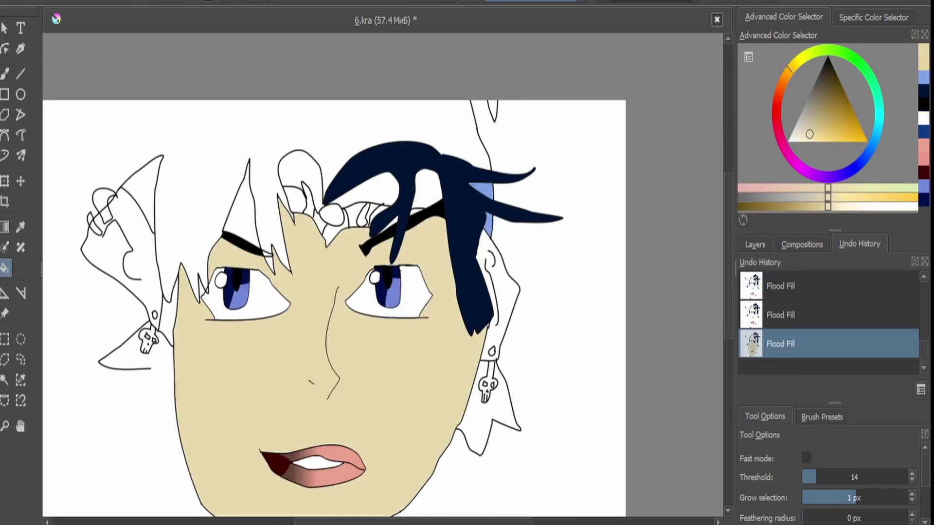
pyautogui.click(301, 183)
pyautogui.click(241, 209)
# Flood-fill the darker segments of the forehead band on both sides of the round gem with brown.
pyautogui.scroll(3, 320, 279)
pyautogui.click(315, 273)
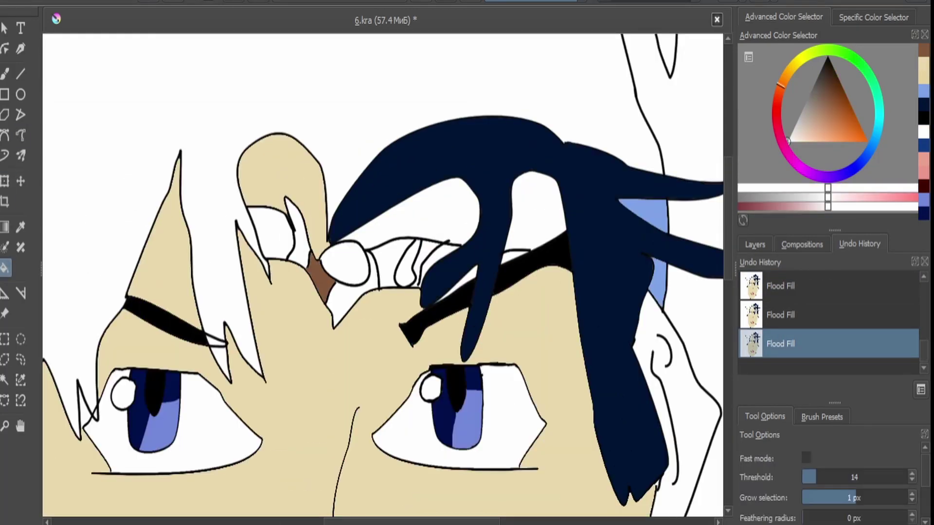
pyautogui.click(387, 254)
pyautogui.click(428, 251)
pyautogui.click(268, 223)
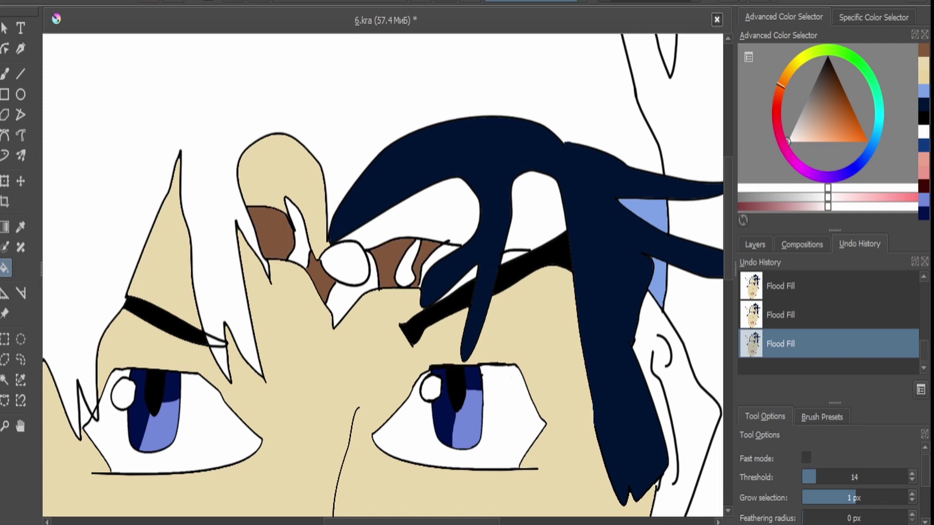
# Choose a lighter pinkish brown and flood-fill the remaining white segments of the forehead band with it.
pyautogui.moveTo(814, 135); pyautogui.dragTo(818, 122)
pyautogui.click(298, 239)
pyautogui.click(343, 299)
pyautogui.click(408, 263)
pyautogui.click(438, 258)
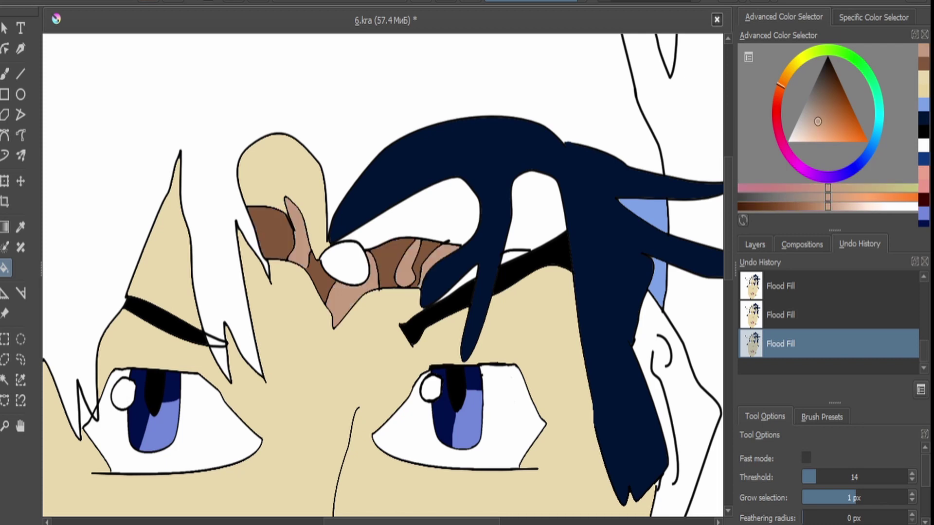
pyautogui.click(459, 282)
pyautogui.click(514, 257)
# Add a new layer and draw a small black crescent outline inside the forehead band's round gem with the Freehand Path tool.
pyautogui.scroll(4, 327, 260)
pyautogui.click(755, 245)
pyautogui.click(20, 135)
pyautogui.press('d')
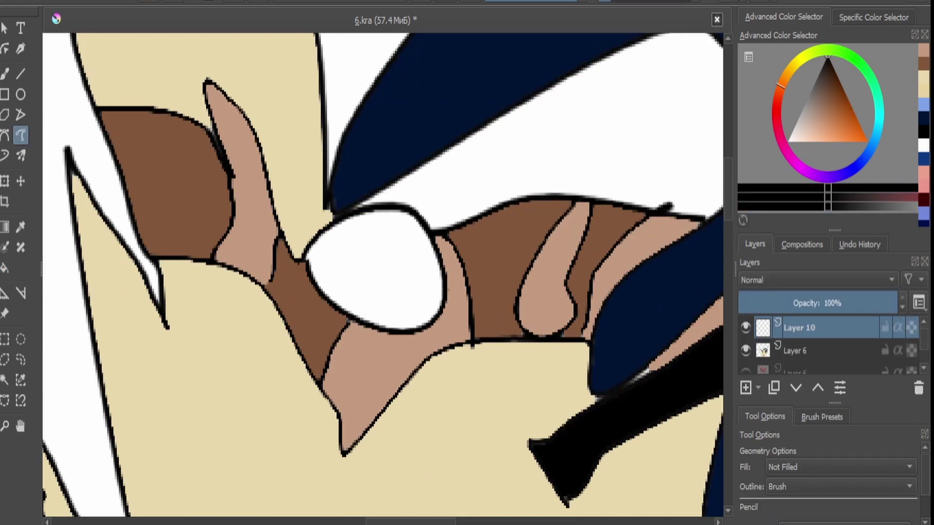
pyautogui.moveTo(368, 266)
pyautogui.mouseDown()
pyautogui.moveTo(403, 244)
pyautogui.moveTo(367, 233)
pyautogui.moveTo(344, 249)
pyautogui.moveTo(361, 296)
pyautogui.moveTo(371, 270)
pyautogui.mouseUp()
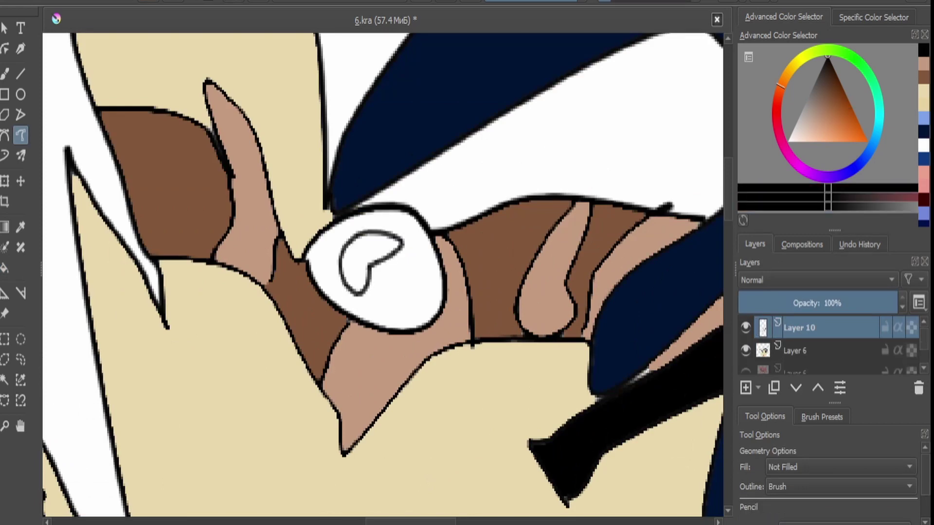
# Flood-fill the band's round gem with a greyish pink-brown and the crescent inside it with black.
pyautogui.click(807, 107)
pyautogui.press('f')
pyautogui.click(414, 297)
pyautogui.press('d')
pyautogui.scroll(-5, 392, 241)
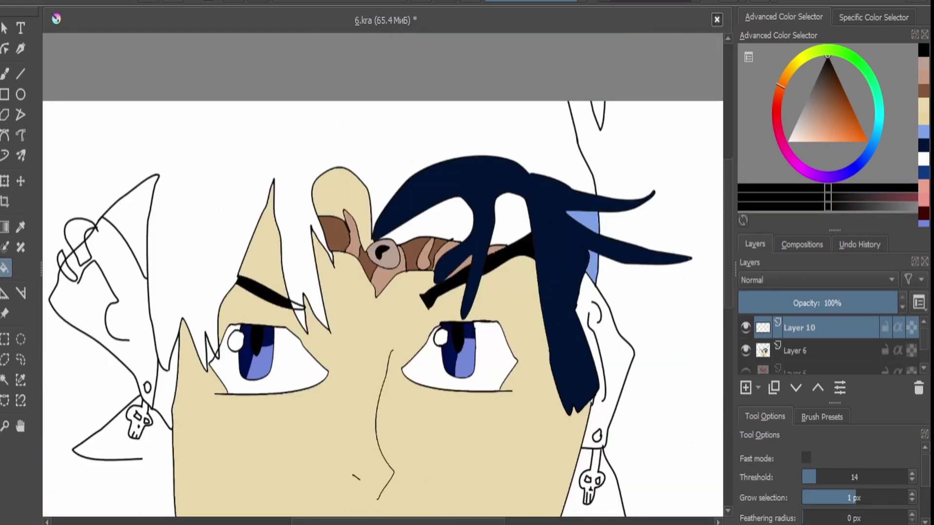
# Fill the gaps beneath the right fringe with black and draw a black-filled hair lock over the bump above the band.
pyautogui.scroll(3, 438, 219)
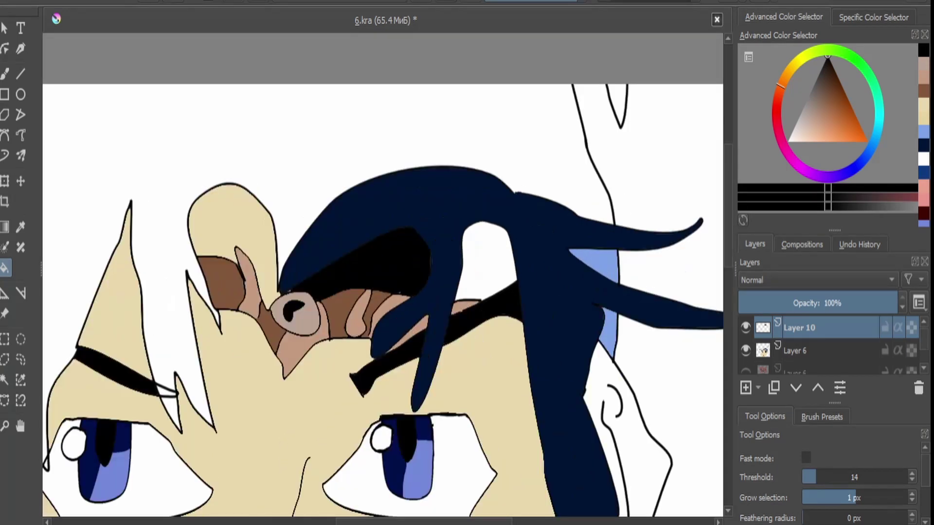
pyautogui.click(21, 135)
pyautogui.moveTo(403, 243); pyautogui.dragTo(387, 304)
pyautogui.moveTo(457, 234); pyautogui.dragTo(513, 299)
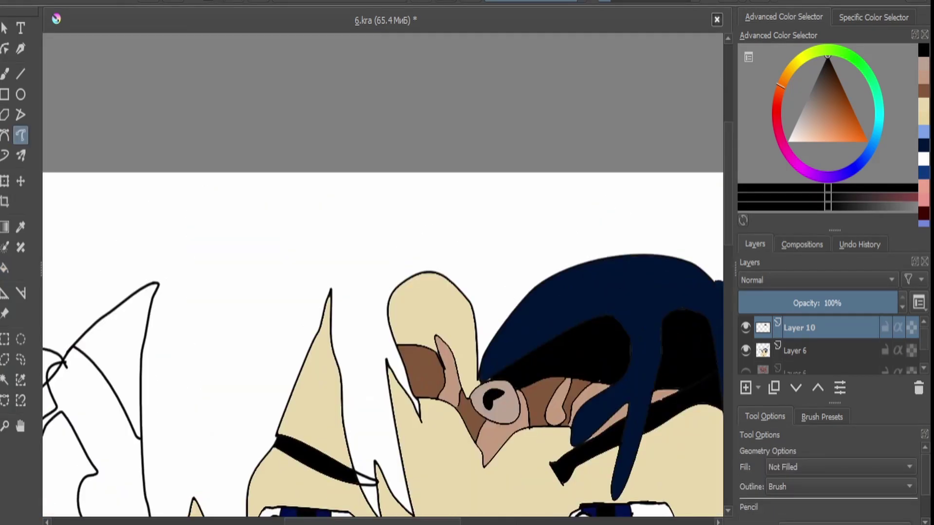
pyautogui.press('f')
pyautogui.press('x')
pyautogui.scroll(-3, 384, 341)
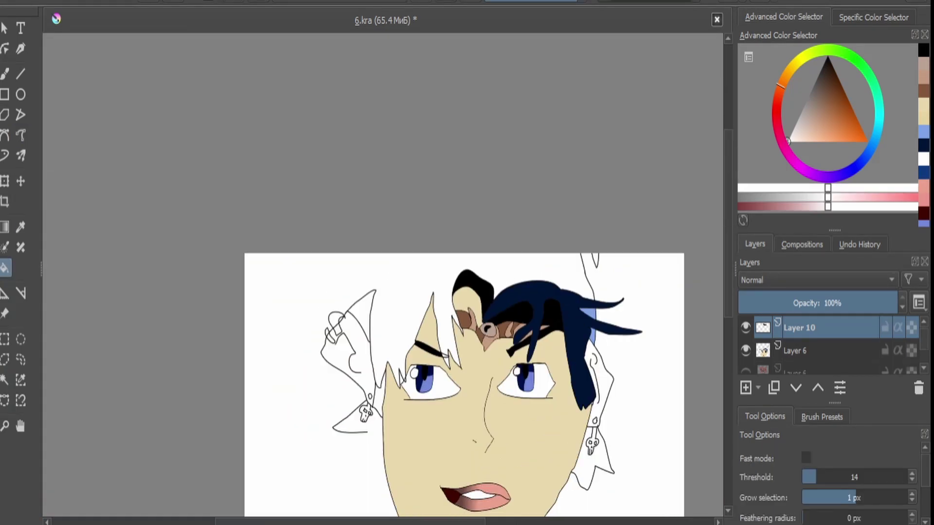
# Outline a thin pointed hair strand on a new layer, overlapping the outer edge of the bump and forehead band.
pyautogui.press('Insert')
pyautogui.press('x')
pyautogui.scroll(3, 486, 271)
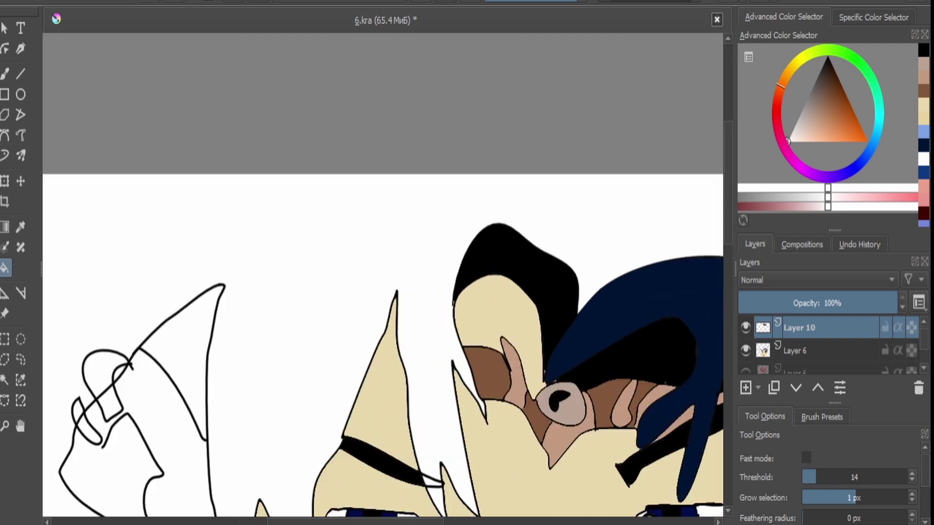
pyautogui.moveTo(372, 342)
pyautogui.mouseDown()
pyautogui.moveTo(369, 370)
pyautogui.moveTo(338, 297)
pyautogui.moveTo(368, 341)
pyautogui.mouseUp()
pyautogui.press('pagedown')
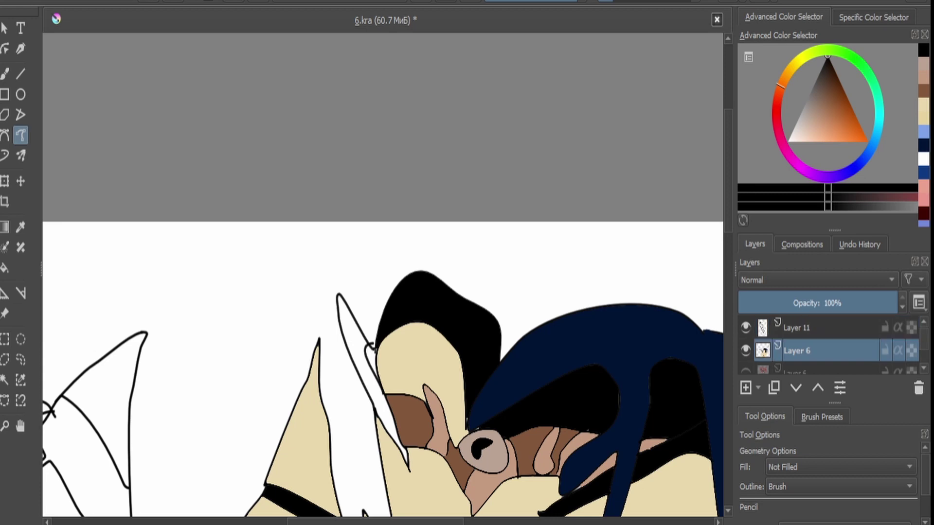
# Sample the fringe's dark blue and flood-fill the thin pointed strand beside the bump with it.
pyautogui.press('f')
pyautogui.press('x')
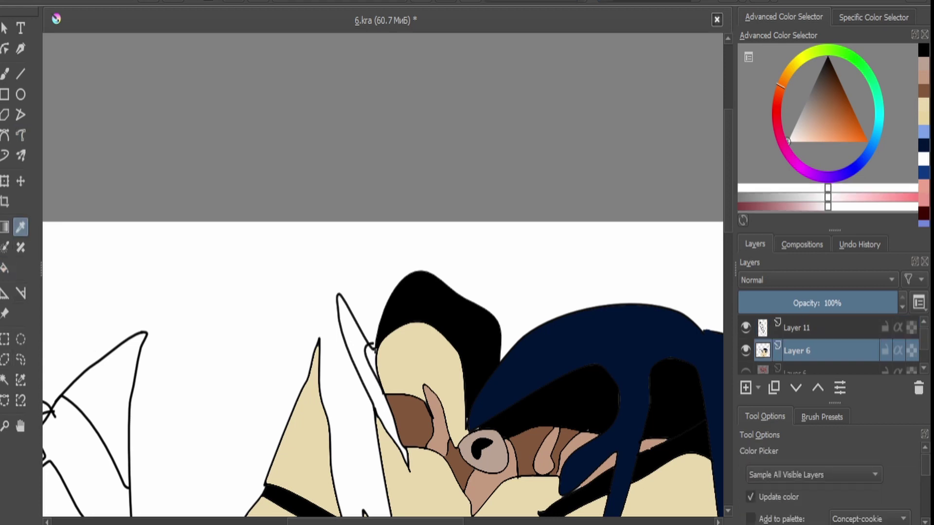
pyautogui.keyDown('ctrl'); pyautogui.click(608, 369); pyautogui.keyUp('ctrl')
pyautogui.click(357, 345)
pyautogui.press('pageup')
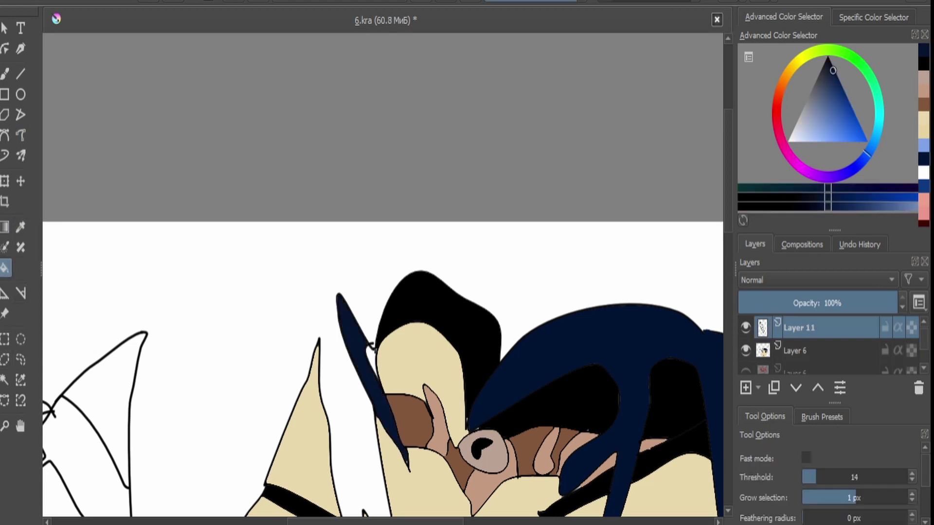
# Draw the black outline of the tall, jagged left-side hair on Layer 11, joining it to the strands over the left forehead.
pyautogui.press('pagedown')
pyautogui.press('-')
pyautogui.press('+')
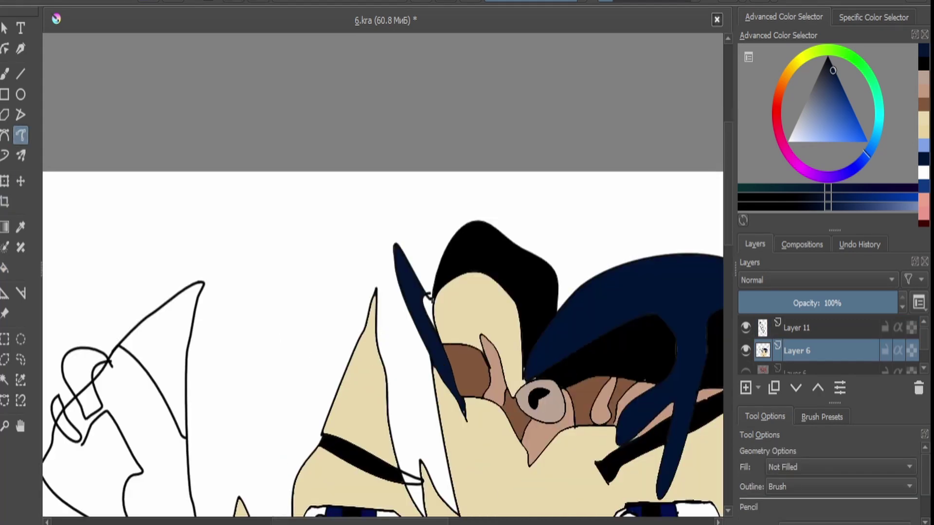
pyautogui.press('pageup')
pyautogui.moveTo(437, 412)
pyautogui.mouseDown()
pyautogui.moveTo(363, 243)
pyautogui.moveTo(314, 366)
pyautogui.moveTo(257, 231)
pyautogui.moveTo(258, 171)
pyautogui.moveTo(211, 277)
pyautogui.mouseUp()
pyautogui.press('-')
pyautogui.press('+')
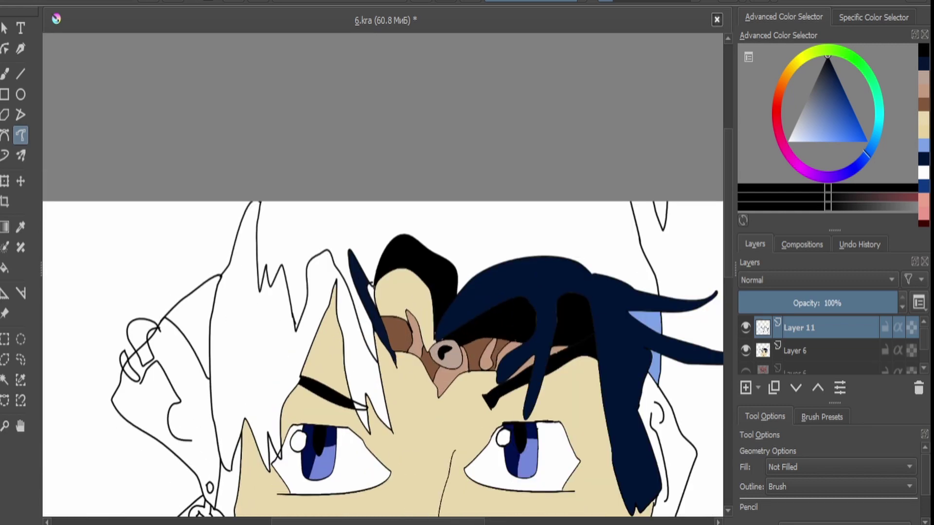
# Flood-fill the left-side hair with a slightly lighter dark blue and merge Layer 11 down into Layer 6.
pyautogui.press('f')
pyautogui.click(243, 365)
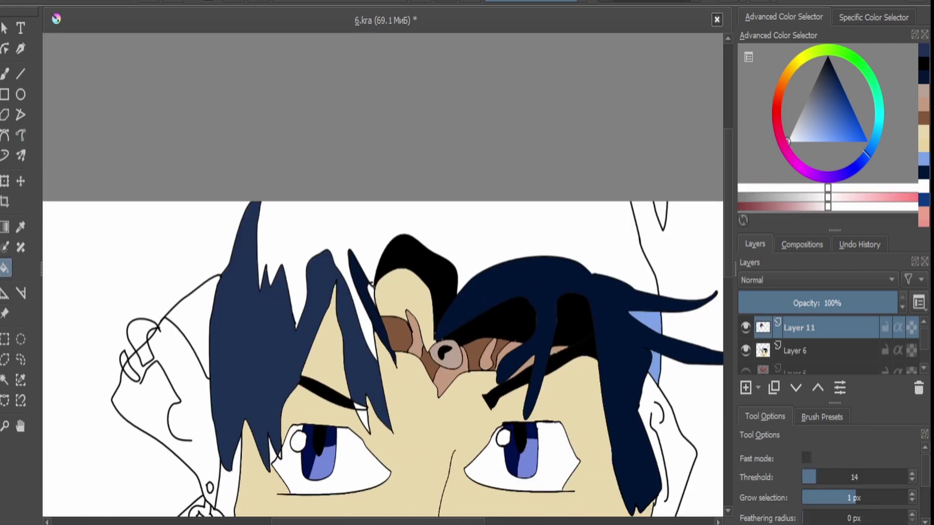
pyautogui.hotkey('ctrl', 'z')
pyautogui.hotkey('ctrl', 'shift', 'z')
pyautogui.hotkey('ctrl', 'e')
# Fill the white strand tip over the left eyebrow with the hair blue and brush out the eyebrow lines inside it.
pyautogui.scroll(5, 360, 404)
pyautogui.click(336, 297)
pyautogui.press('b')
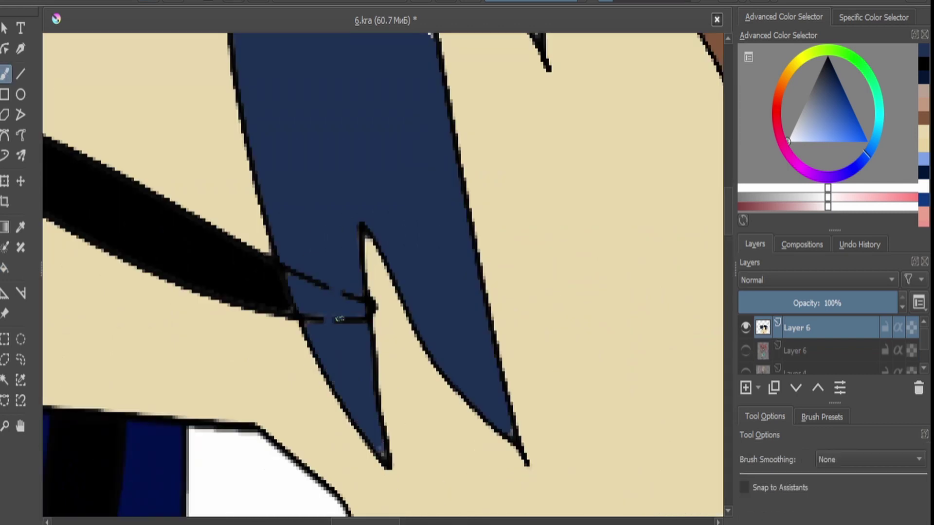
pyautogui.moveTo(357, 290)
pyautogui.mouseDown()
pyautogui.moveTo(344, 342)
pyautogui.moveTo(304, 298)
pyautogui.moveTo(311, 336)
pyautogui.mouseUp()
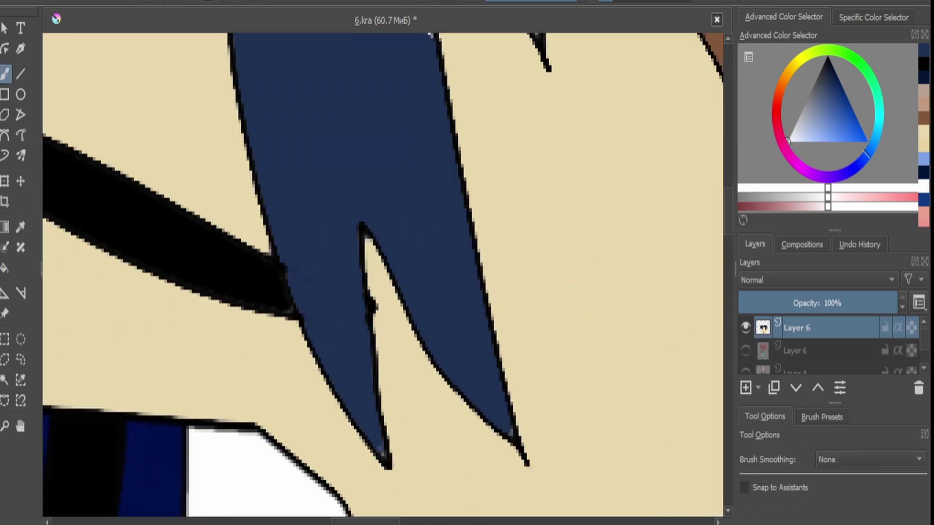
pyautogui.scroll(-8, 437, 442)
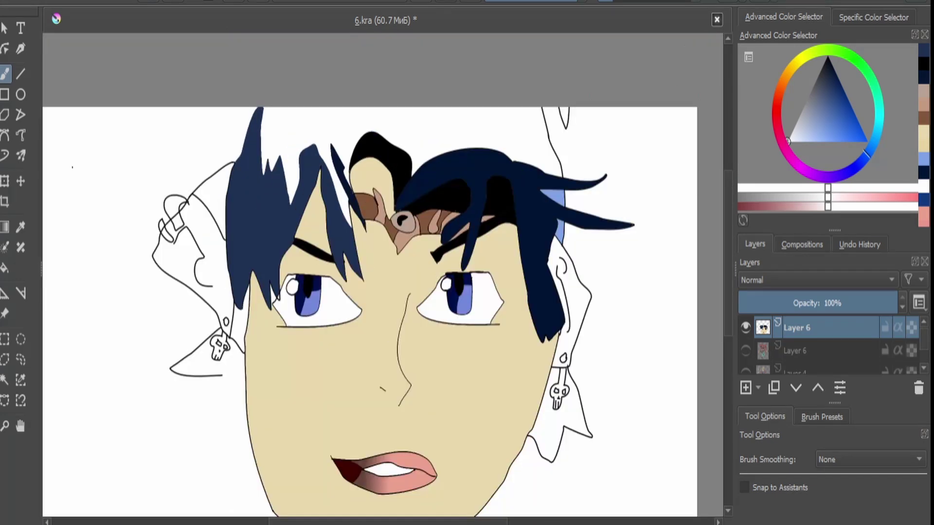
# Flood-fill the strand between the left ear and the face with the hair blue and brush over the lines inside it.
pyautogui.scroll(6, 234, 311)
pyautogui.press('f')
pyautogui.click(232, 270)
pyautogui.press('b')
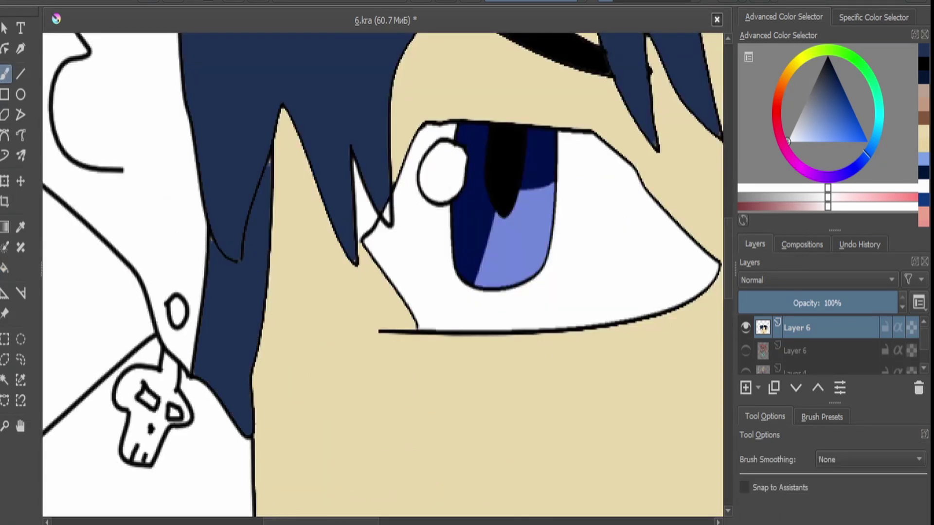
pyautogui.scroll(-5, 214, 244)
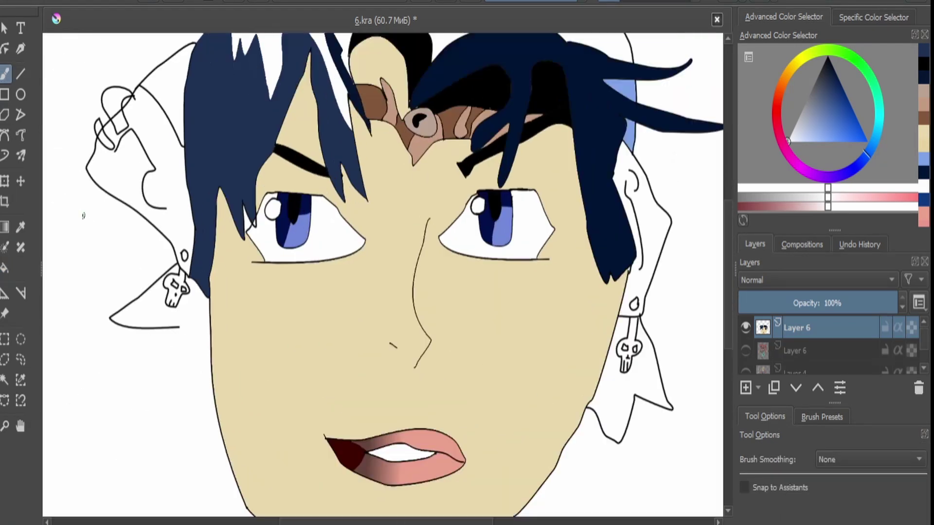
# Sample the face's skin tone and flood-fill the left ear with it.
pyautogui.click(20, 226)
pyautogui.click(219, 302)
pyautogui.press('f')
pyautogui.click(127, 161)
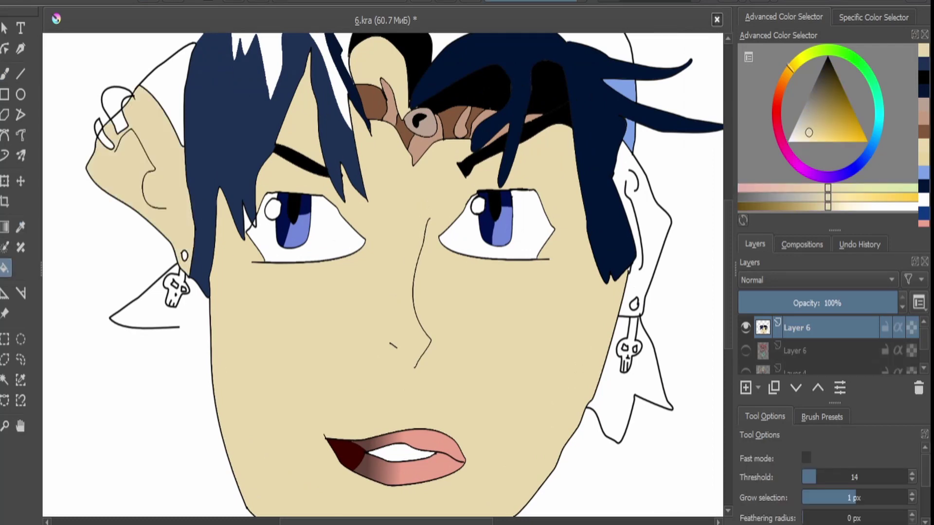
# Choose a dark grey-brown and flood-fill the white area between the left ear's upper edge and the hair.
pyautogui.click(818, 74)
pyautogui.click(170, 87)
pyautogui.scroll(-3, 295, 204)
pyautogui.scroll(6, 193, 141)
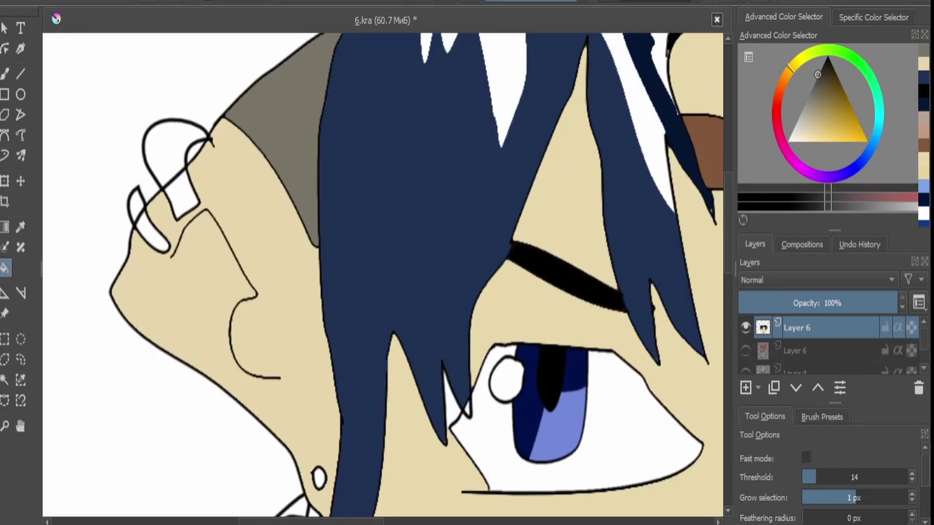
# Flood-fill both cuffs on the left ear dark grey and brush over the ear line crossing them.
pyautogui.click(818, 72)
pyautogui.click(171, 156)
pyautogui.click(180, 194)
pyautogui.click(136, 204)
pyautogui.click(151, 234)
pyautogui.click(5, 73)
pyautogui.scroll(5, 160, 219)
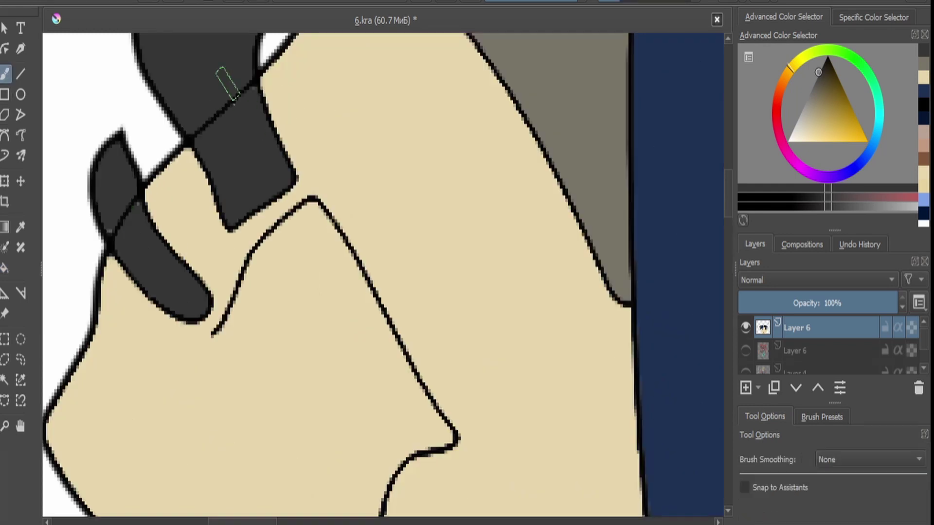
pyautogui.scroll(-5, 121, 219)
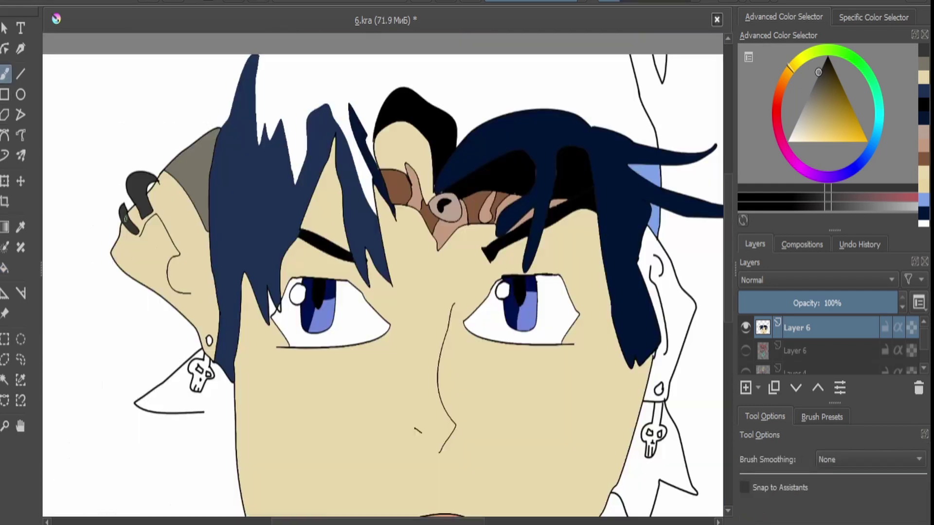
# Flood-fill the left ear's stud and skull earring with grey, and the skull's eye sockets with dark grey.
pyautogui.scroll(4, 230, 372)
pyautogui.press('f')
pyautogui.click(804, 105)
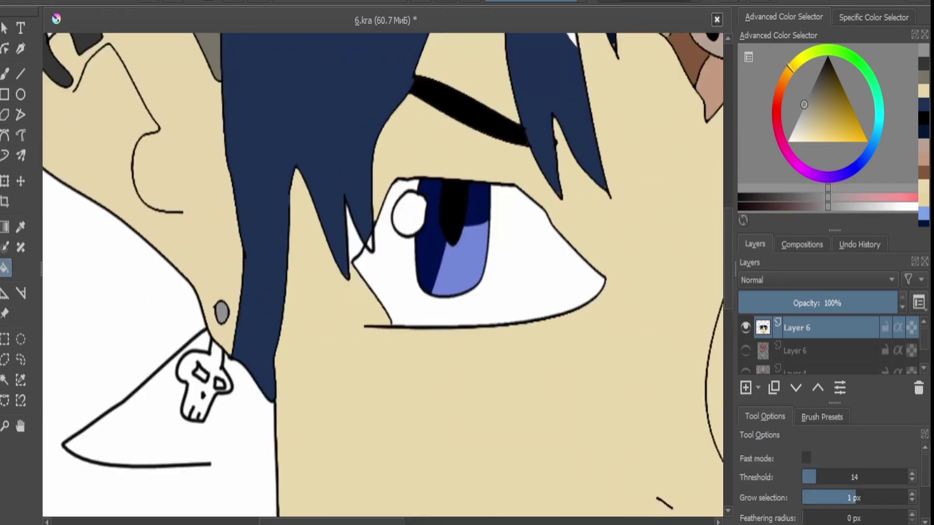
pyautogui.click(200, 385)
pyautogui.scroll(2, 177, 453)
pyautogui.click(816, 79)
pyautogui.click(225, 306)
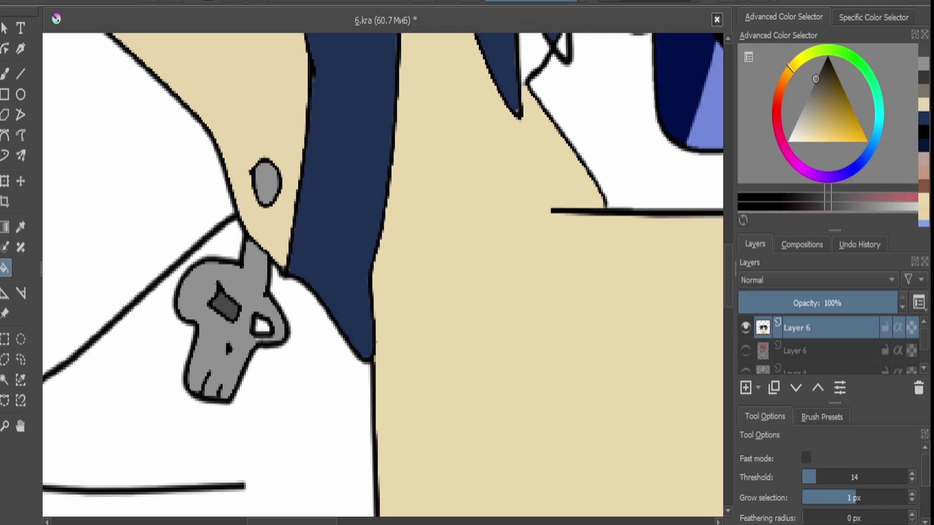
pyautogui.click(263, 325)
# Flood-fill the right skull earring's eye sockets with dark grey, and its skull and stud with lighter grey.
pyautogui.scroll(-4, 551, 441)
pyautogui.scroll(6, 469, 411)
pyautogui.hotkey('ctrl', 'z')
pyautogui.hotkey('ctrl', 'z')
pyautogui.hotkey('ctrl', 'z')
pyautogui.click(534, 314)
pyautogui.click(596, 323)
pyautogui.click(803, 103)
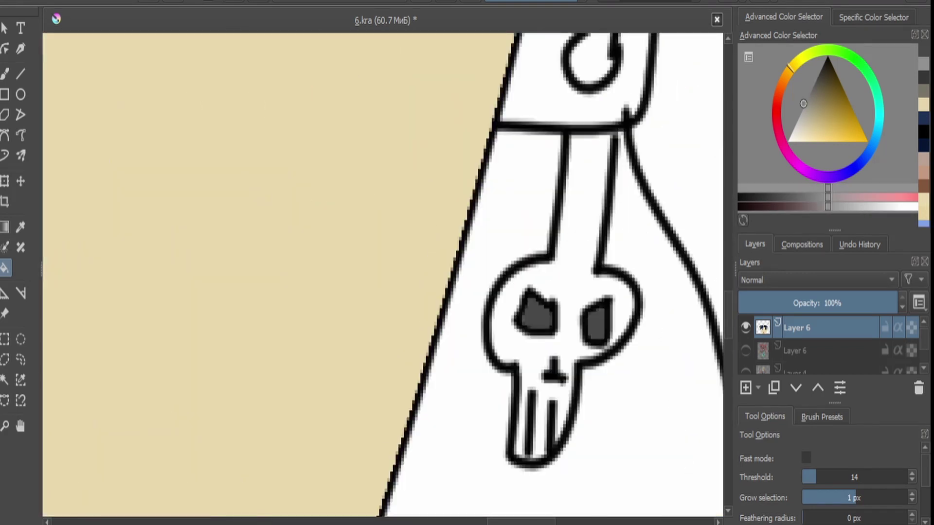
pyautogui.click(569, 287)
pyautogui.scroll(-8, 386, 215)
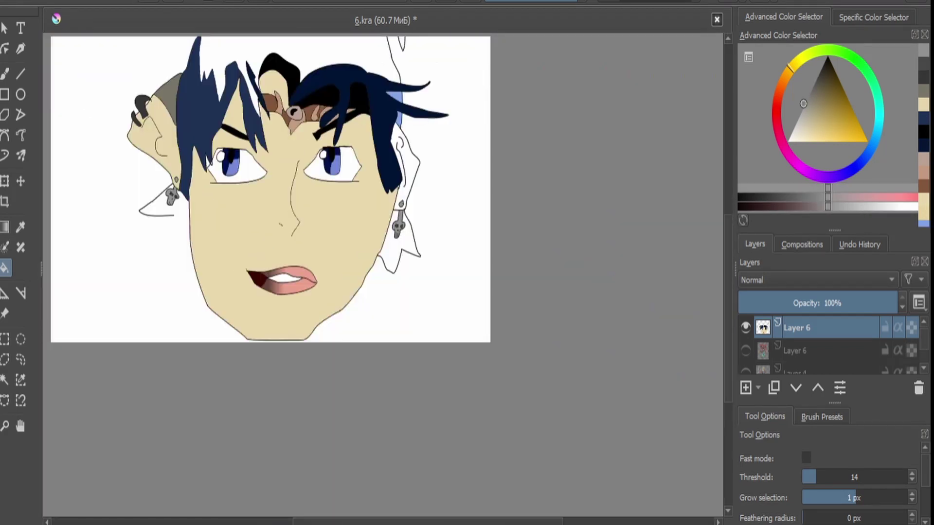
# Add a new paint layer above Layer 6.
pyautogui.scroll(3, 141, 136)
pyautogui.hotkey('ctrl', 't')
pyautogui.click(746, 388)
pyautogui.click(20, 135)
pyautogui.scroll(3, 202, 275)
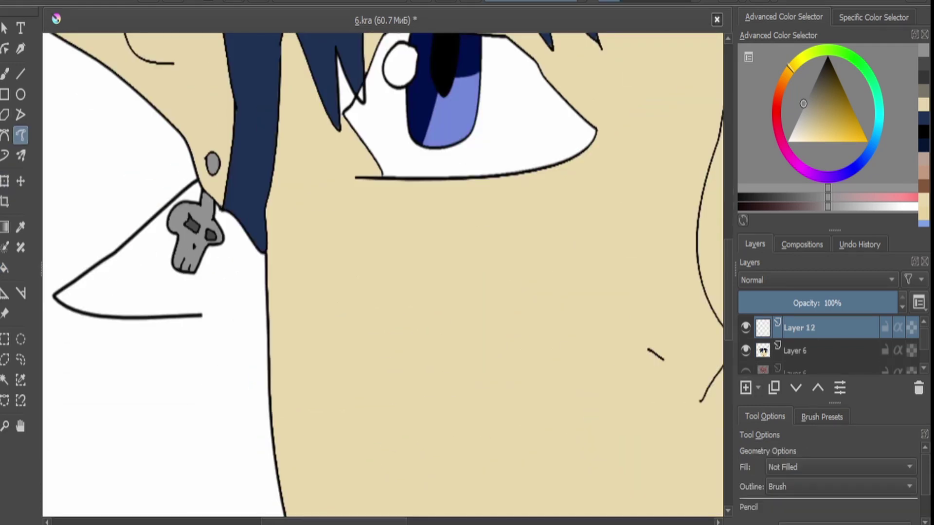
# On Layer 6, close the open edge of the hair tuft behind the left skull earring and flood-fill it dark blue.
pyautogui.click(798, 350)
pyautogui.moveTo(202, 316); pyautogui.dragTo(228, 219)
pyautogui.press('f')
pyautogui.click(127, 282)
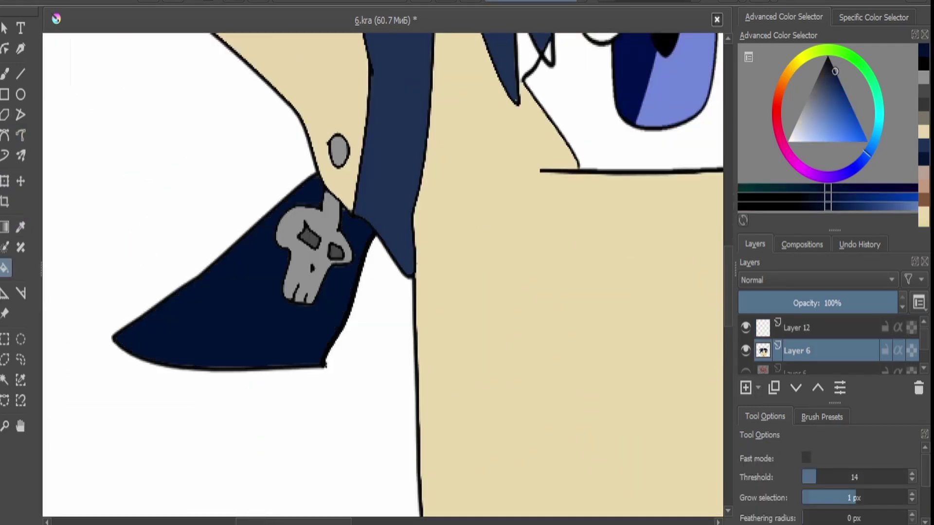
# Flood-fill the right ear with the face's skin tone.
pyautogui.scroll(-5, 387, 273)
pyautogui.scroll(1, 671, 262)
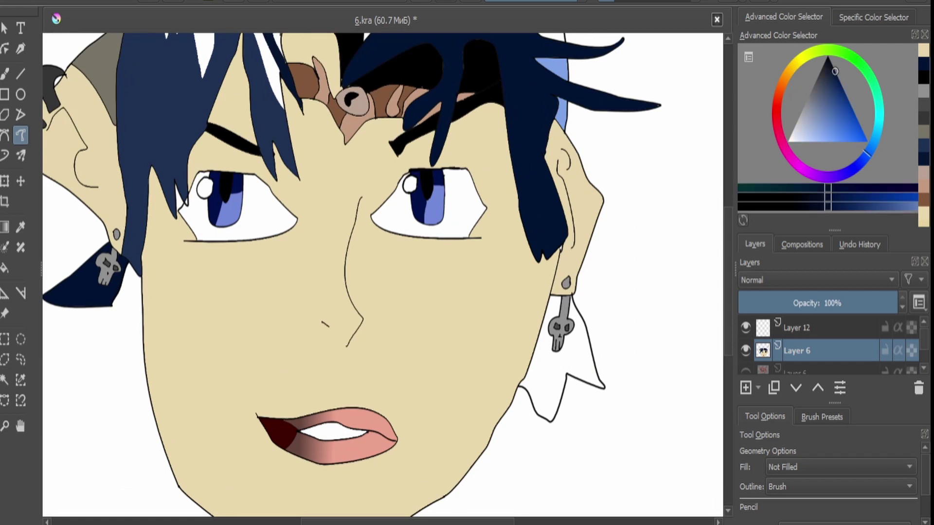
# Flood-fill the hair tuft behind the right skull earring dark blue and move Layer 6's drawing lower on the canvas.
pyautogui.press('f')
pyautogui.scroll(-3, 386, 272)
pyautogui.hotkey('ctrl', 't')
pyautogui.moveTo(516, 321); pyautogui.dragTo(540, 389)
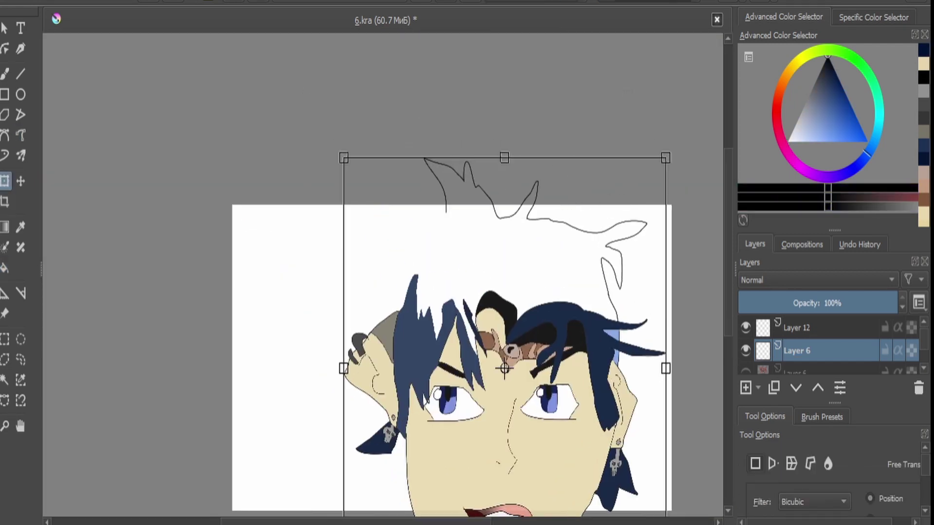
# Outline a stack of pointed hair strands beside the left ear, ending in a large curled strand above them.
pyautogui.click(21, 135)
pyautogui.scroll(1, 404, 355)
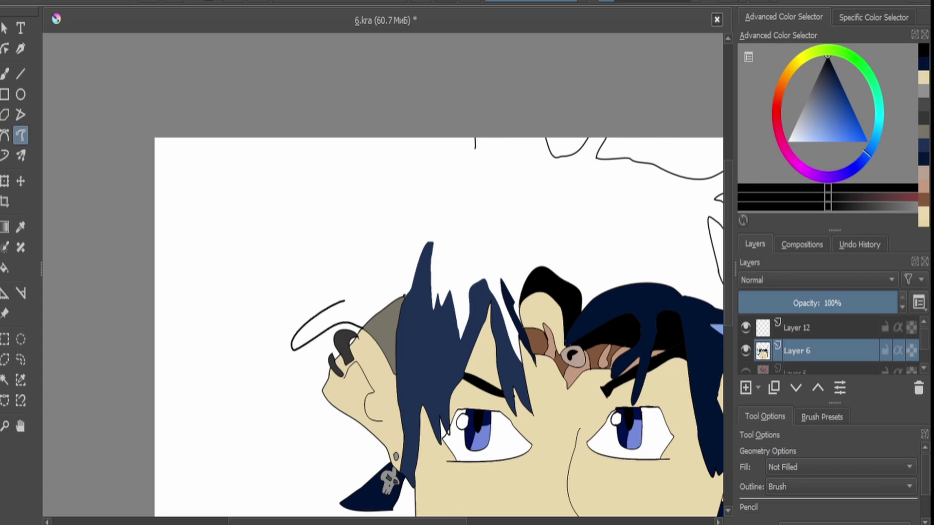
pyautogui.moveTo(278, 353)
pyautogui.mouseDown()
pyautogui.moveTo(281, 314)
pyautogui.moveTo(320, 270)
pyautogui.mouseUp()
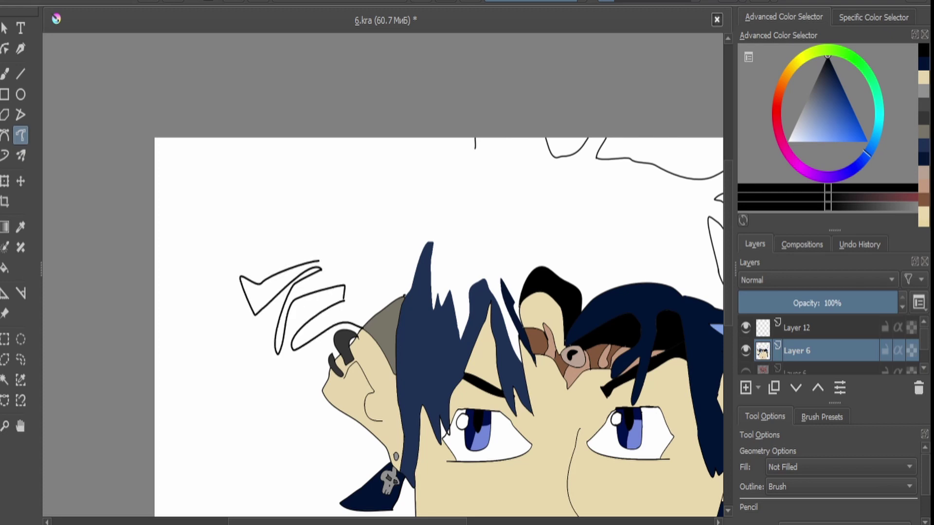
pyautogui.moveTo(277, 257); pyautogui.dragTo(283, 269)
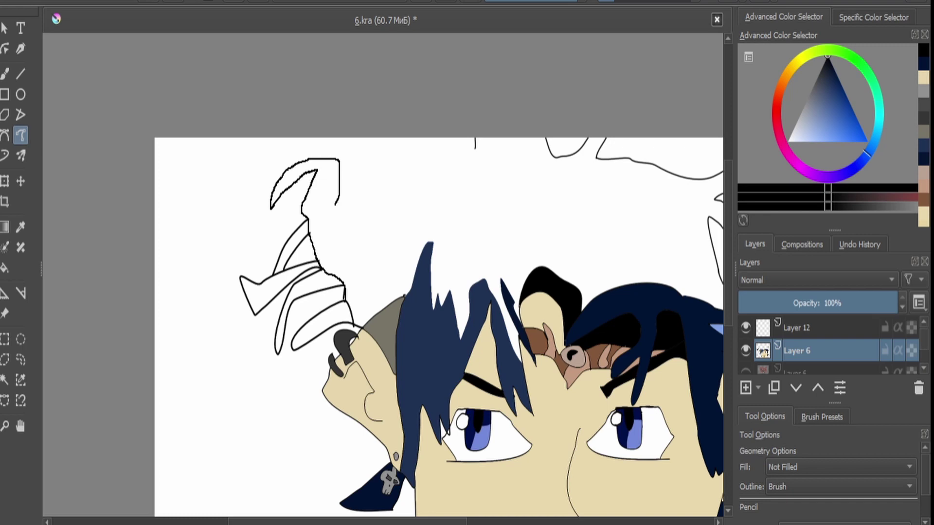
pyautogui.scroll(-5, 438, 326)
pyautogui.scroll(5, 437, 326)
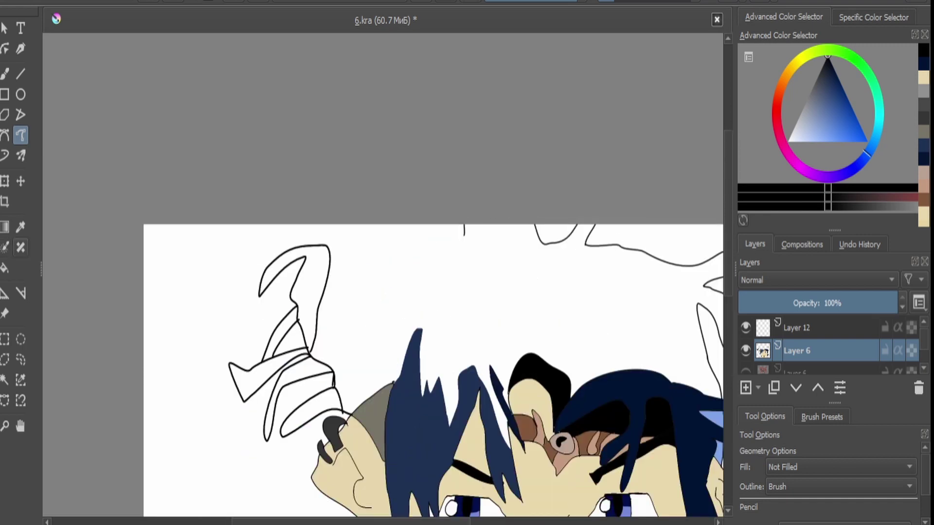
# Flood-fill the large curled strand above the left ear with the dark navy sampled from the existing hair.
pyautogui.press('p')
pyautogui.press('x')
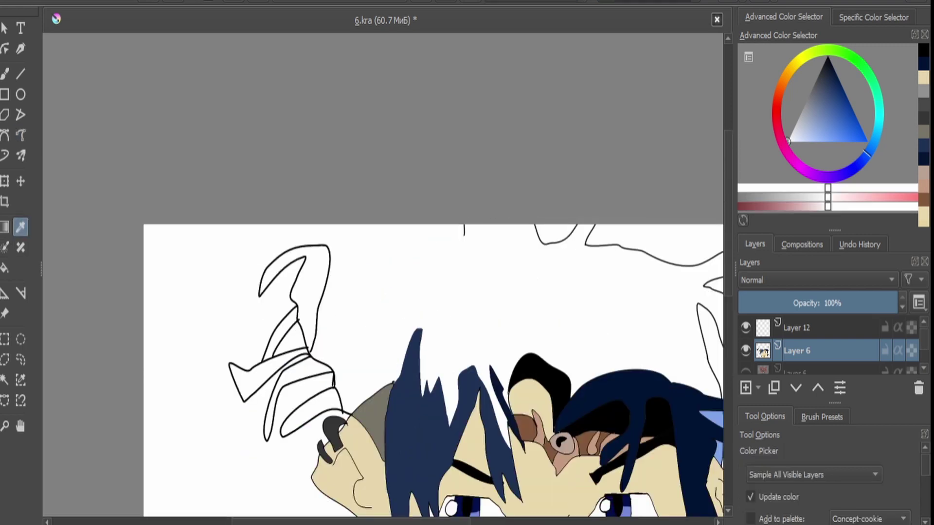
pyautogui.click(632, 384)
pyautogui.scroll(3, 340, 291)
pyautogui.press('f')
pyautogui.click(287, 155)
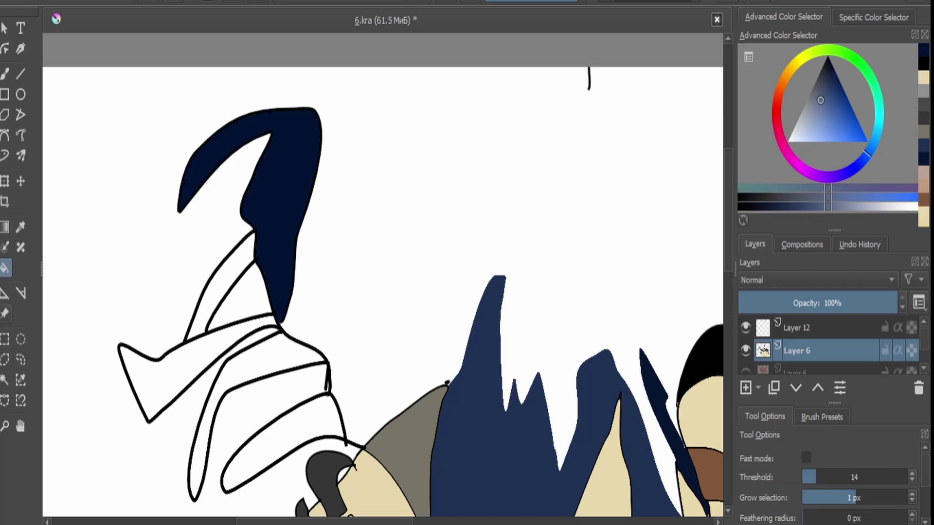
# Flood-fill the four strands below the curled one, using muted navy for three and a brighter blue for the one above the lowest.
pyautogui.keyDown('ctrl'); pyautogui.click(486, 437); pyautogui.keyUp('ctrl')
pyautogui.click(219, 350)
pyautogui.click(209, 414)
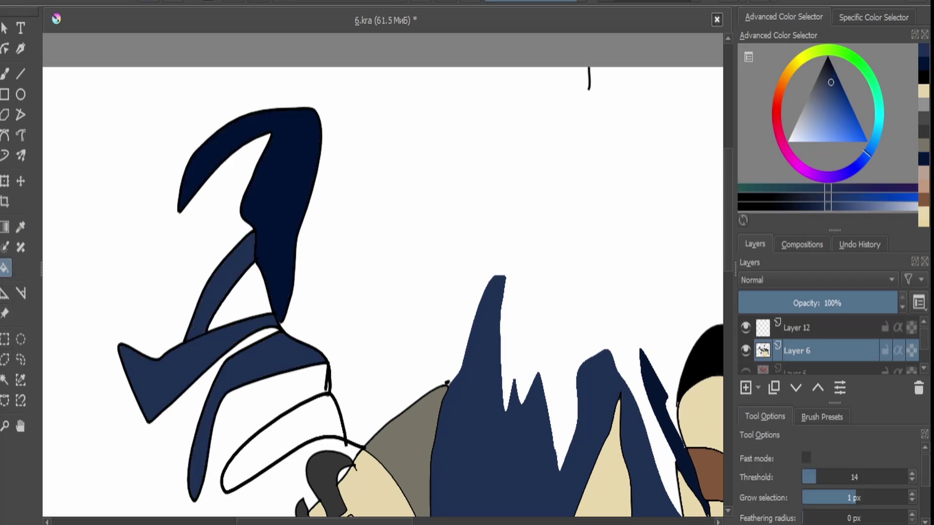
pyautogui.hotkey('ctrl', 'z')
pyautogui.click(835, 105)
pyautogui.click(280, 347)
pyautogui.scroll(2, 280, 450)
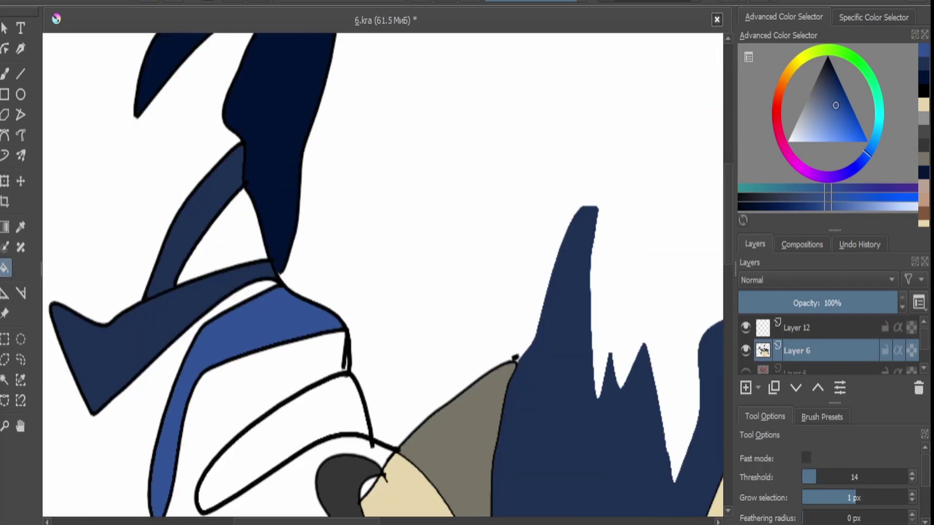
pyautogui.scroll(-3, 357, 372)
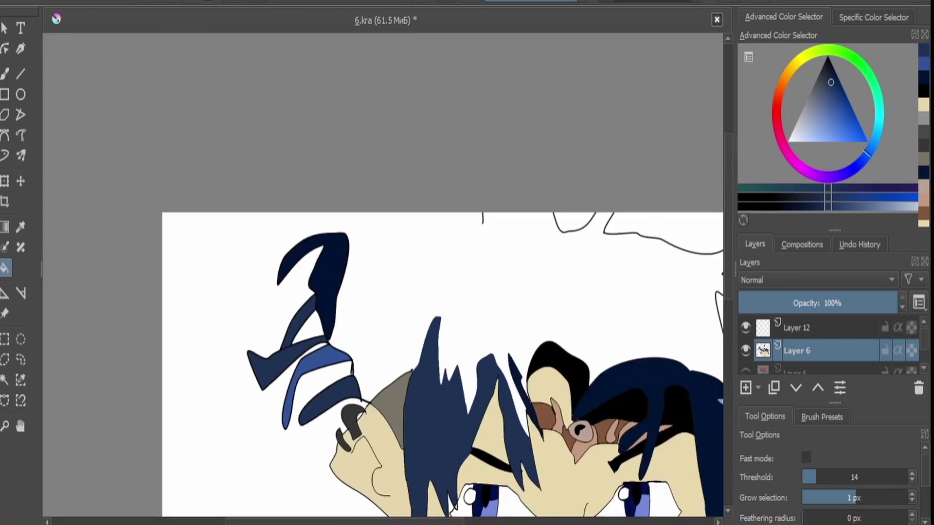
# Move Layer 6's drawing down and left until the topmost hair outline fits on the canvas.
pyautogui.scroll(-2, 501, 406)
pyautogui.scroll(2, 530, 292)
pyautogui.click(21, 135)
pyautogui.click(5, 181)
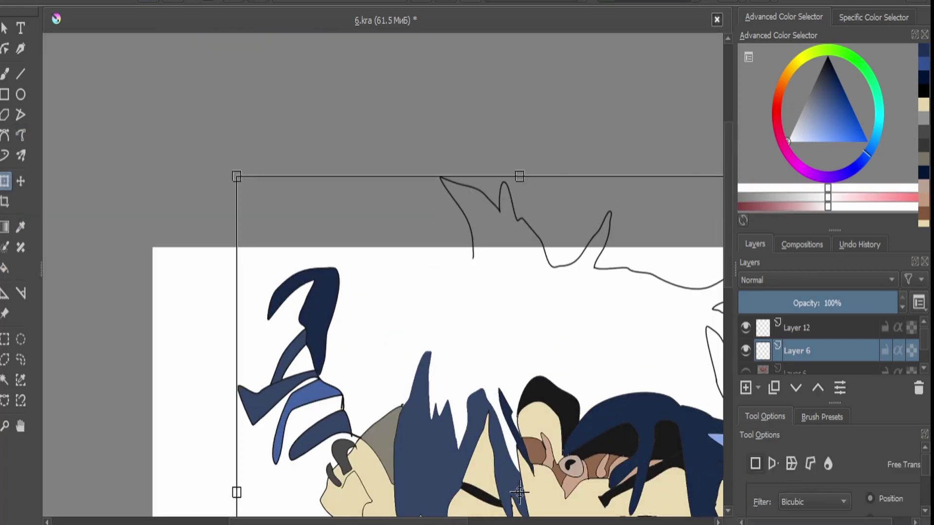
pyautogui.moveTo(520, 492)
pyautogui.mouseDown()
pyautogui.moveTo(500, 523)
pyautogui.moveTo(471, 523)
pyautogui.mouseUp()
pyautogui.press('Return')
# Outline a pointed black strand crossing the upper-right hair outline, running down to the hair's right edge.
pyautogui.click(21, 134)
pyautogui.scroll(-2, 458, 403)
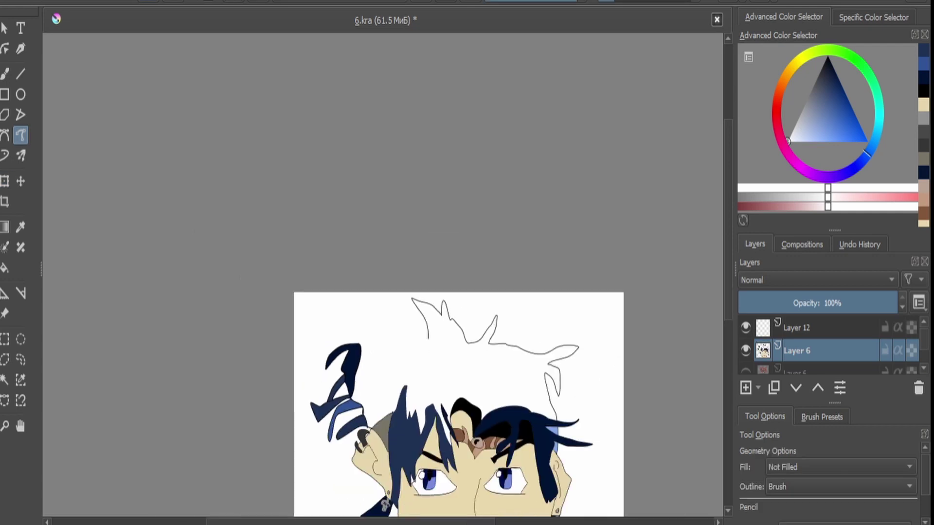
pyautogui.scroll(3, 553, 375)
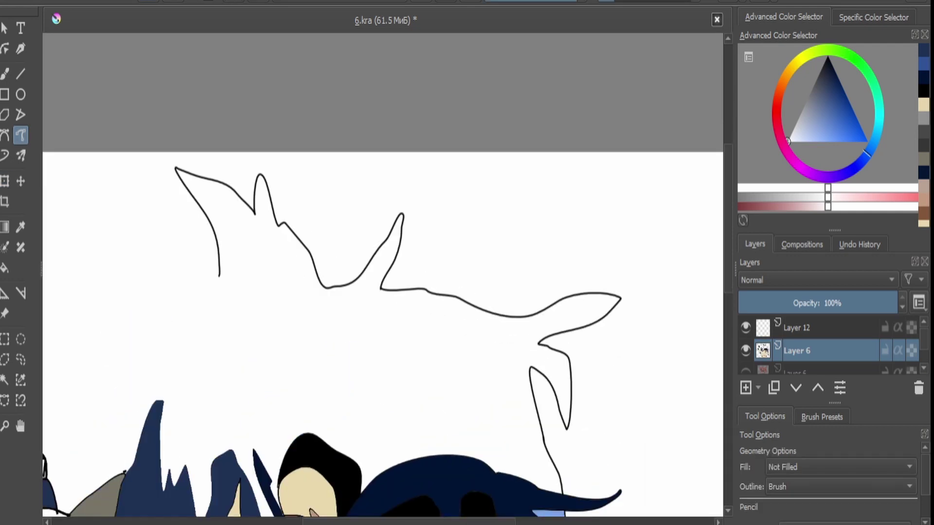
pyautogui.press('d')
pyautogui.moveTo(507, 383)
pyautogui.mouseDown()
pyautogui.moveTo(498, 353)
pyautogui.moveTo(539, 266)
pyautogui.moveTo(476, 337)
pyautogui.mouseUp()
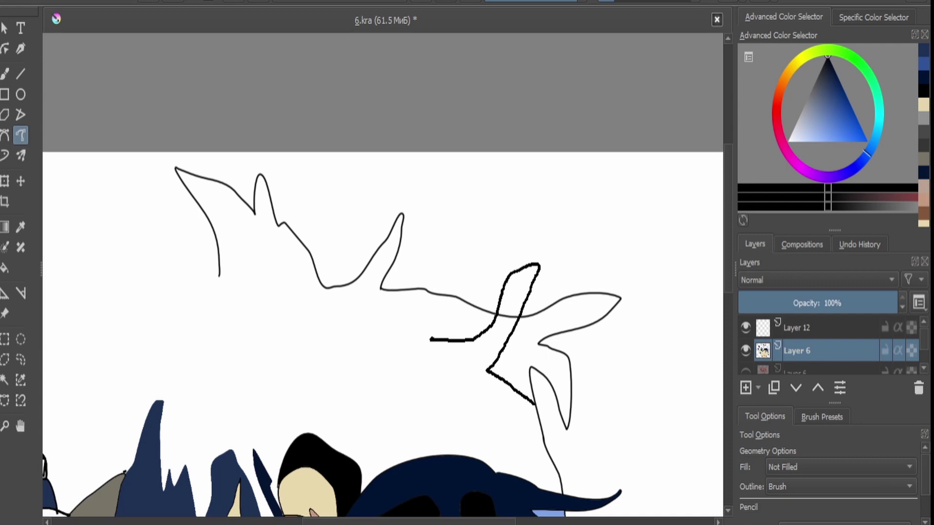
pyautogui.moveTo(415, 373); pyautogui.dragTo(411, 383)
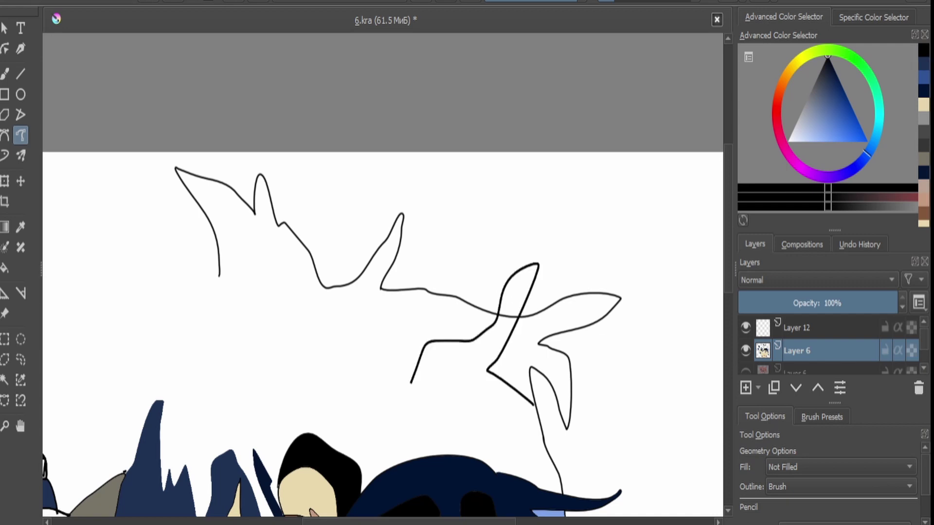
pyautogui.scroll(-1, 541, 460)
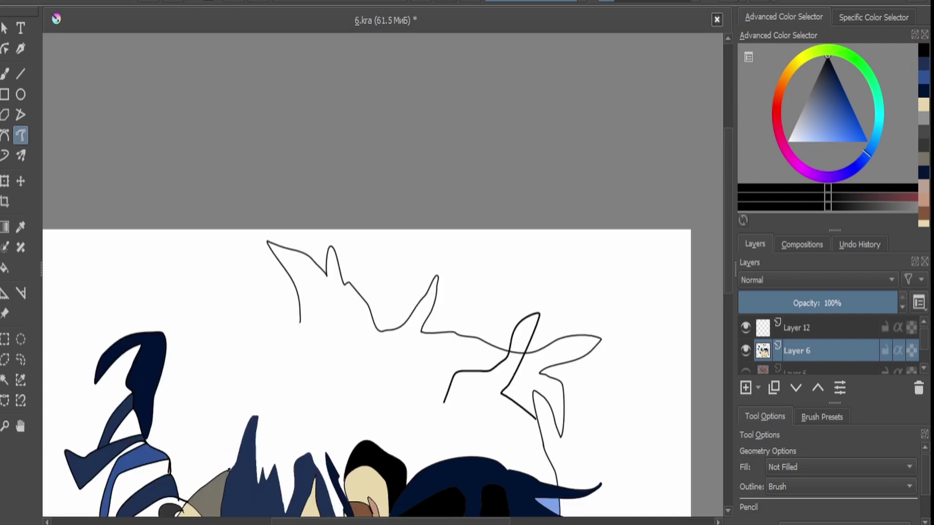
pyautogui.scroll(-1, 522, 438)
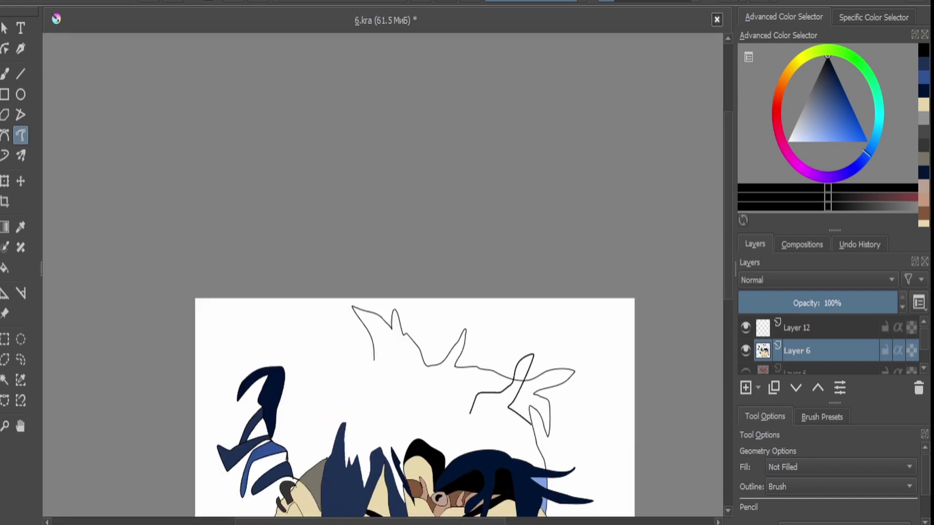
pyautogui.scroll(2, 482, 459)
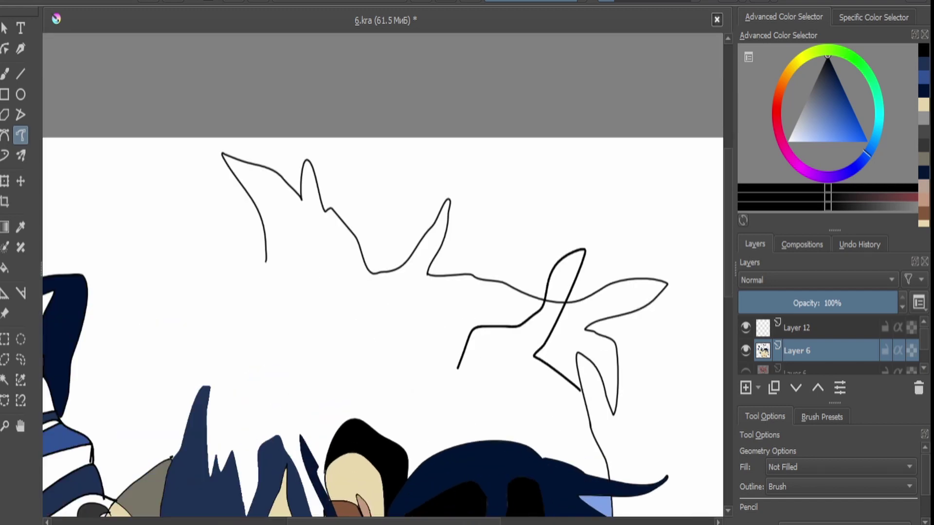
# Draw an arc joining the left fringe to the right fringe and flood-fill the hair beneath it dark navy.
pyautogui.moveTo(430, 420)
pyautogui.mouseDown()
pyautogui.moveTo(356, 375)
pyautogui.moveTo(226, 384)
pyautogui.mouseUp()
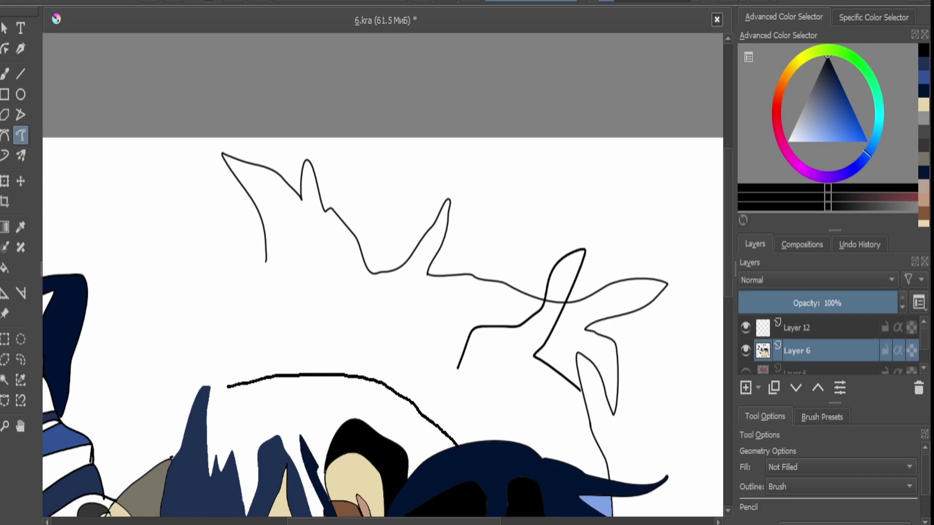
pyautogui.scroll(-3, 384, 302)
pyautogui.scroll(3, 384, 302)
pyautogui.press('p')
pyautogui.press('f')
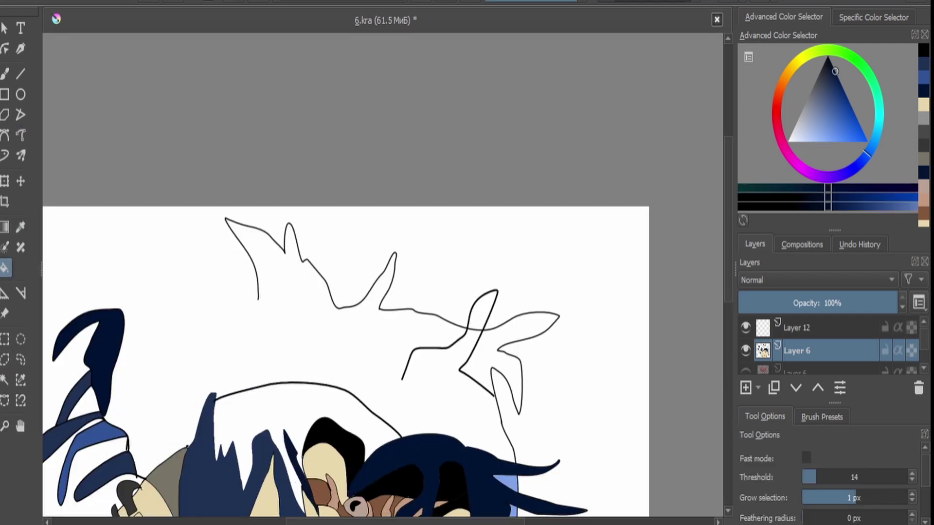
pyautogui.scroll(2, 214, 277)
pyautogui.scroll(-3, 215, 277)
pyautogui.scroll(1, 377, 361)
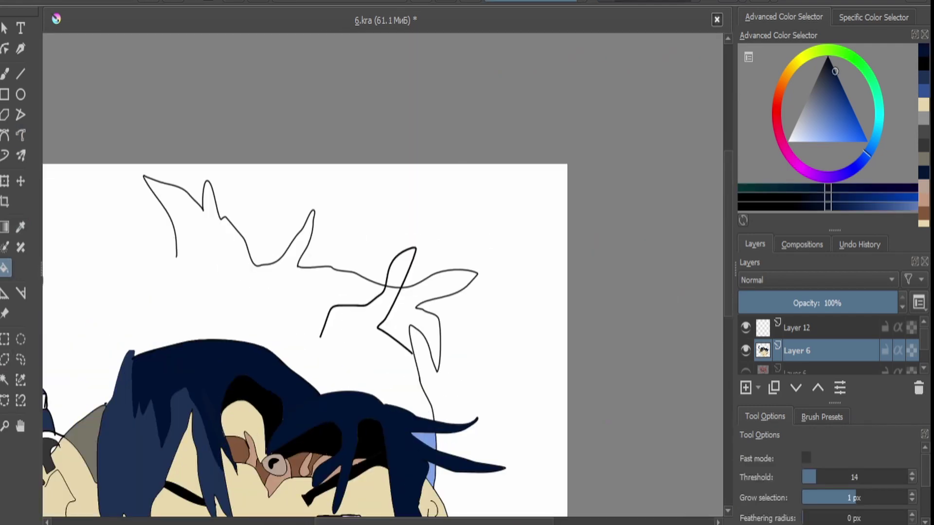
# Outline and color the upper-left hair mass in dark navy, black and brighter blue, with a navy spike over the fringe.
pyautogui.press('d')
pyautogui.click(20, 135)
pyautogui.scroll(-1, 377, 292)
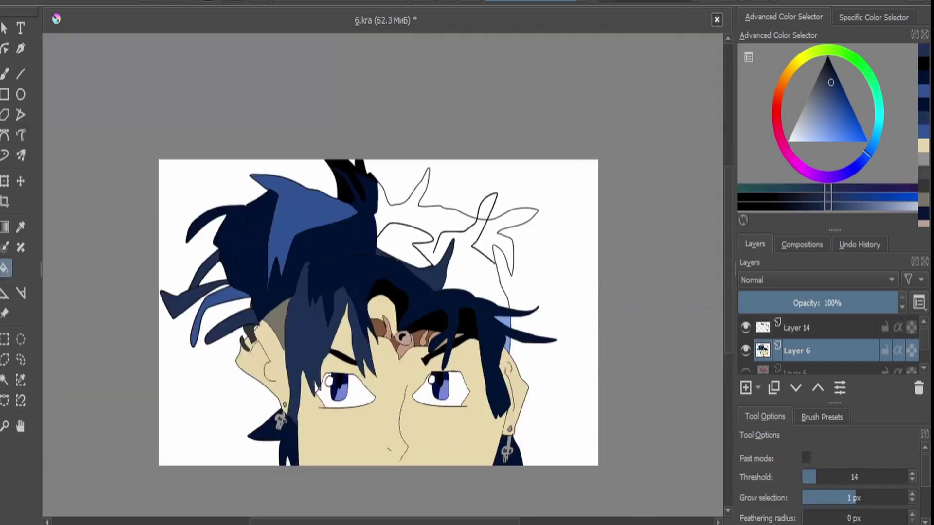
# Flood-fill the outlined shape above the central fringe with a muted light blue.
pyautogui.scroll(2, 377, 253)
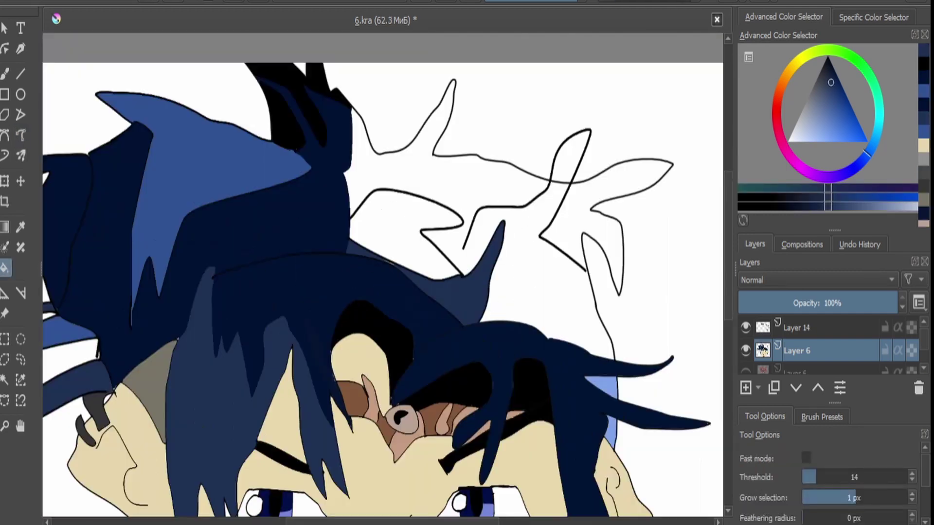
pyautogui.scroll(1, 618, 194)
pyautogui.keyDown('ctrl'); pyautogui.click(596, 452); pyautogui.keyUp('ctrl')
pyautogui.click(302, 214)
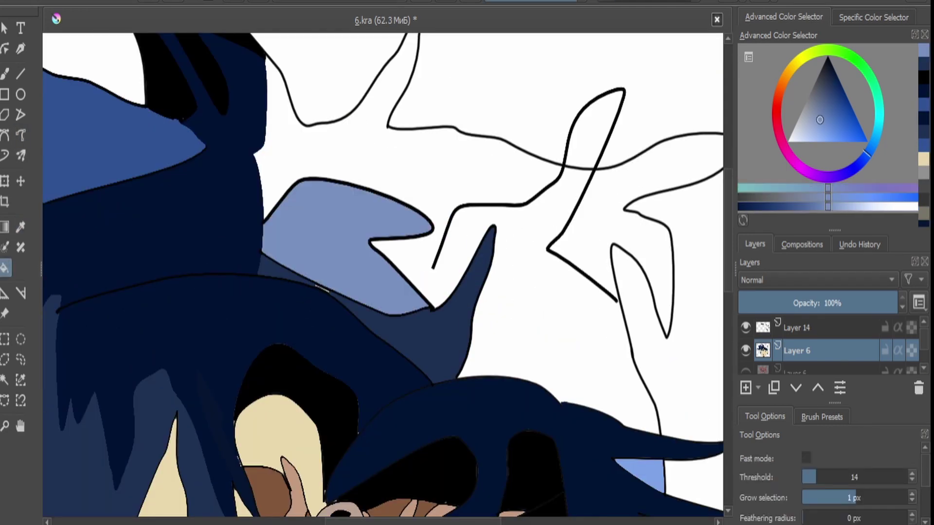
# Delete Layer 14, which holds the black outline of the light-blue hair patch.
pyautogui.scroll(-1, 515, 248)
pyautogui.scroll(2, 496, 192)
pyautogui.press('d')
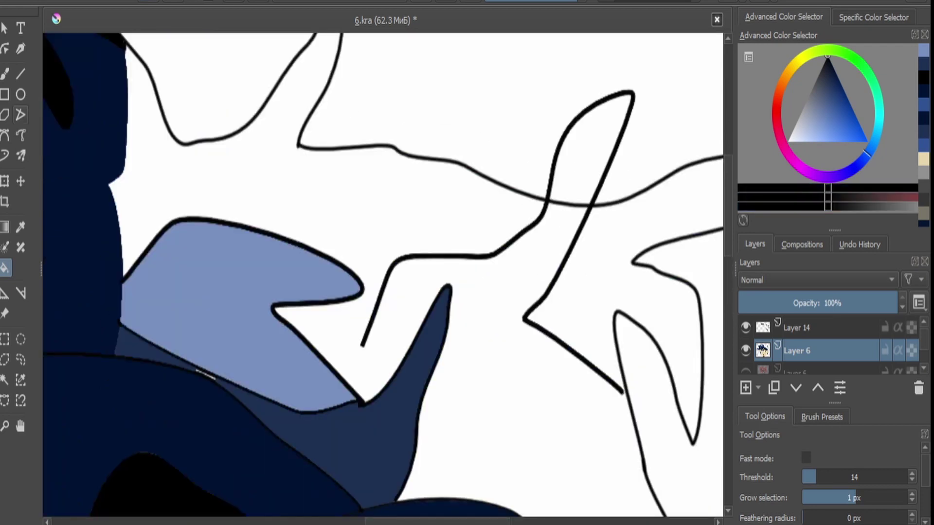
pyautogui.hotkey('shift', 'Delete')
# On Layer 6, join the open upper-right strand outline to the light-blue patch and flood-fill the enclosed hair muted navy.
pyautogui.click(20, 135)
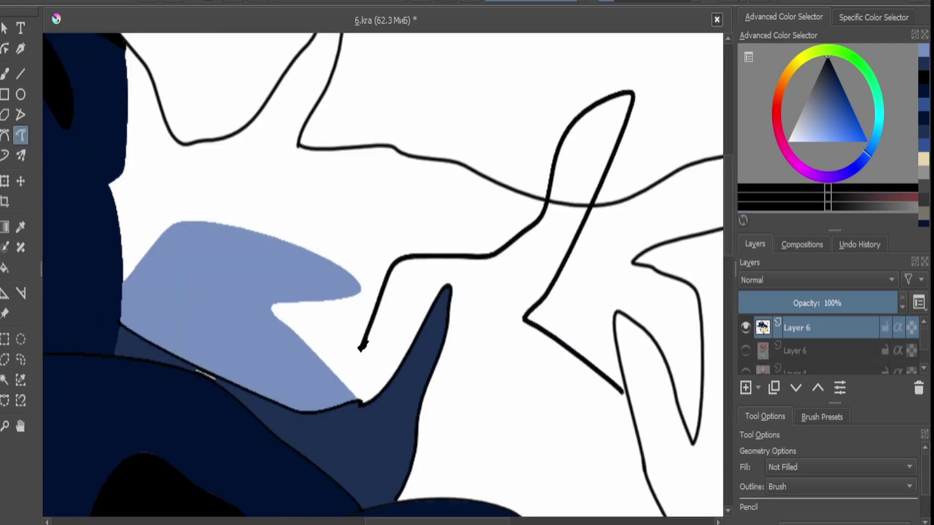
pyautogui.moveTo(360, 349); pyautogui.dragTo(327, 299)
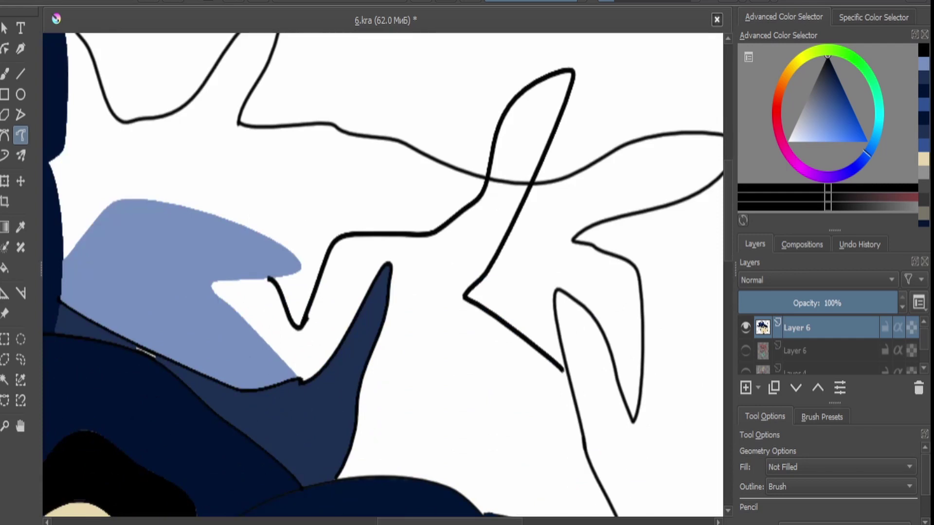
pyautogui.scroll(-2, 567, 377)
pyautogui.press('p')
pyautogui.click(467, 369)
pyautogui.press('f')
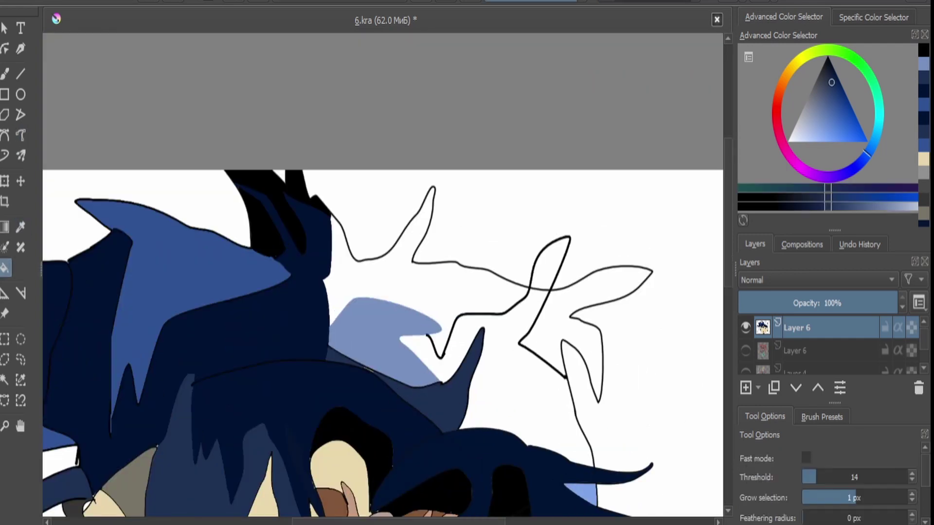
pyautogui.click(549, 273)
# Paint out the outline crossing the navy strand and flood-fill the remaining upper-right hair with the brighter blue.
pyautogui.scroll(5, 548, 279)
pyautogui.press('b')
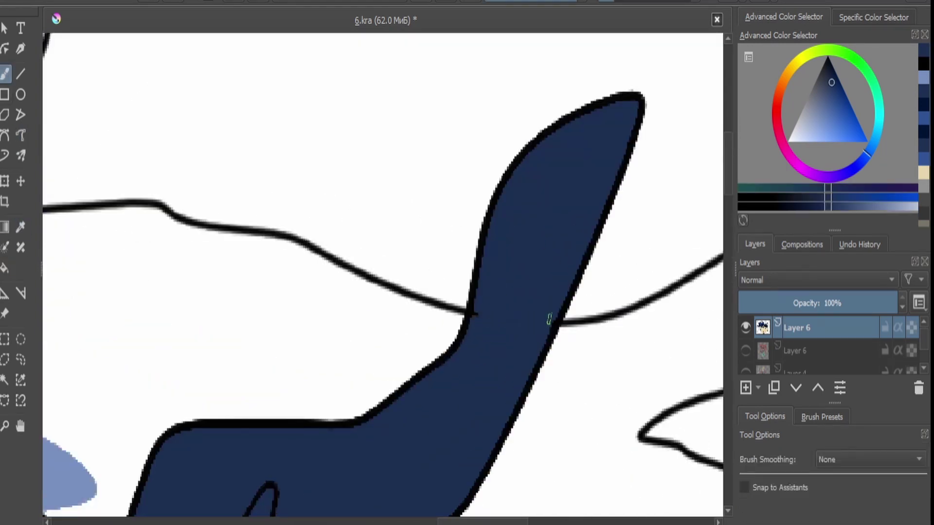
pyautogui.scroll(-5, 529, 303)
pyautogui.press('p')
pyautogui.click(98, 272)
pyautogui.press('f')
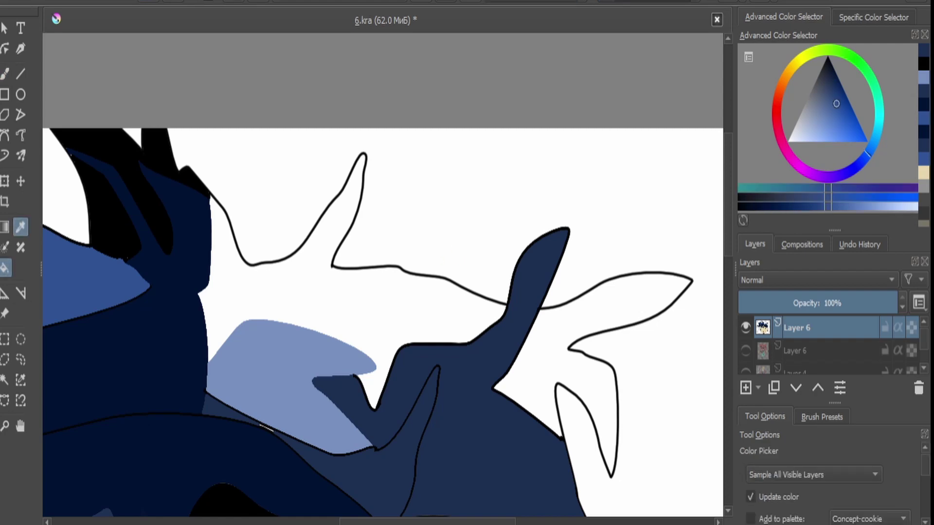
pyautogui.click(292, 272)
# Move Layer 6's whole drawing up and slightly right on the canvas.
pyautogui.scroll(-5, 569, 262)
pyautogui.hotkey('ctrl', 't')
pyautogui.moveTo(437, 413); pyautogui.dragTo(476, 346)
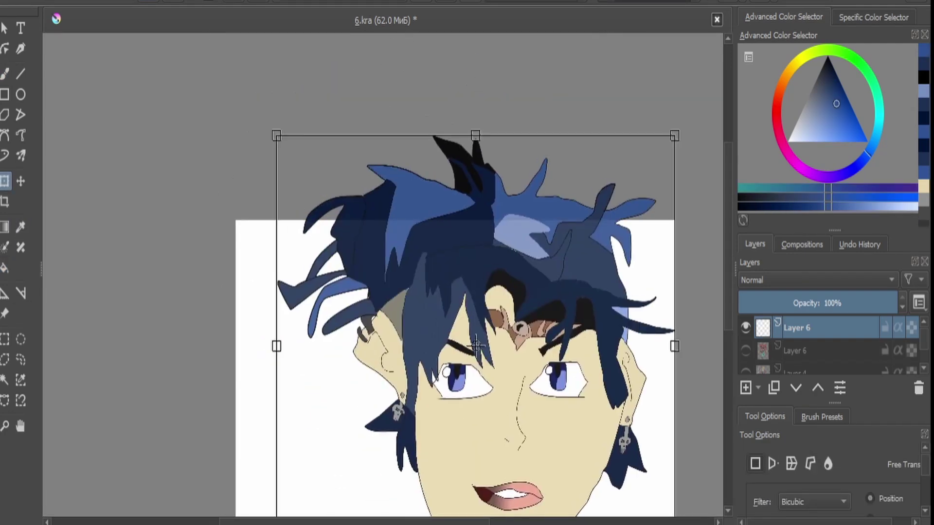
# Outline two pointed black hair tufts hanging beside the left ear, below and behind the existing strands.
pyautogui.scroll(3, 476, 345)
pyautogui.click(21, 135)
pyautogui.press('d')
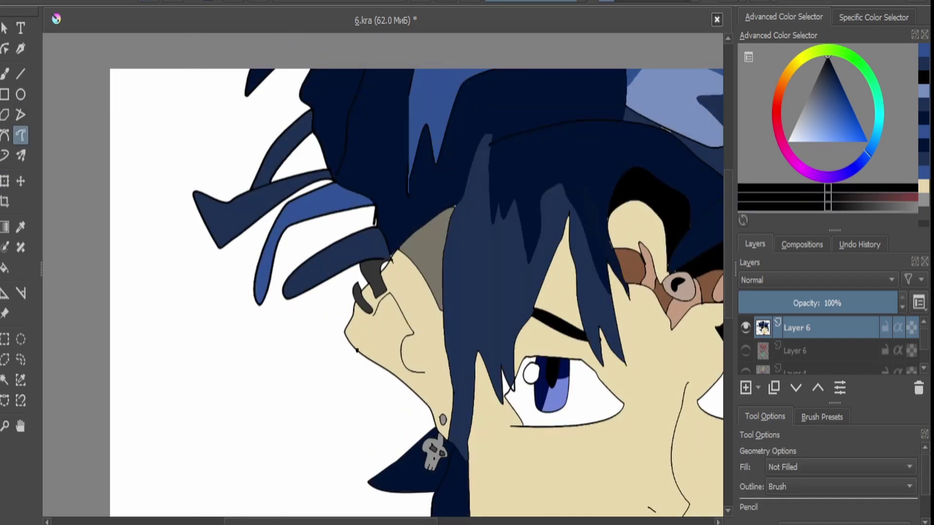
pyautogui.moveTo(358, 349)
pyautogui.mouseDown()
pyautogui.moveTo(300, 308)
pyautogui.moveTo(294, 244)
pyautogui.moveTo(263, 352)
pyautogui.moveTo(246, 275)
pyautogui.moveTo(272, 221)
pyautogui.mouseUp()
pyautogui.scroll(2, 272, 222)
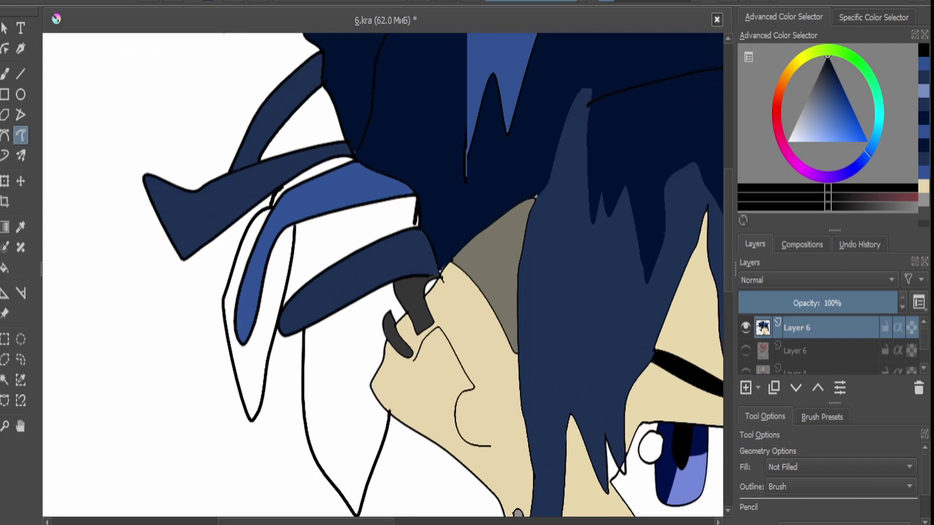
# Select the outlined tuft nearest the left ear, flood-fill it with the neighbouring strand's muted navy, and clear the selection.
pyautogui.click(4, 380)
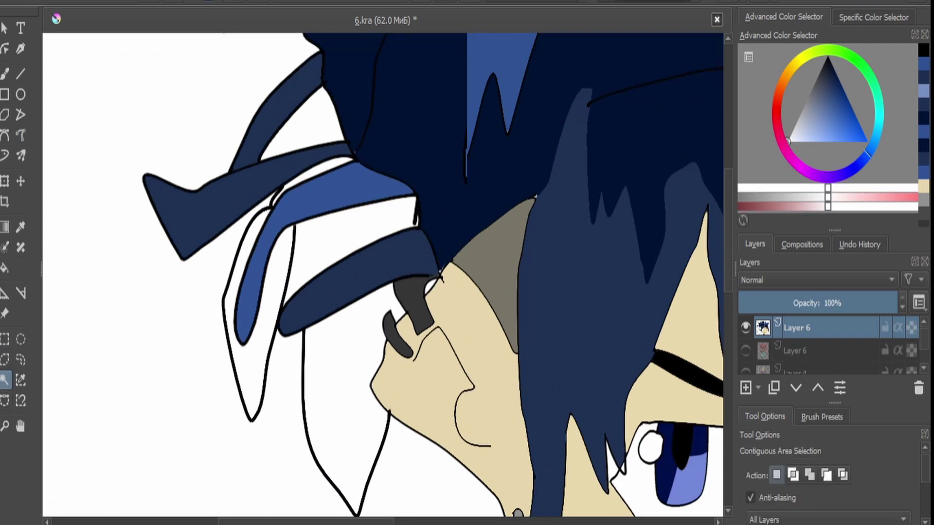
pyautogui.click(340, 389)
pyautogui.click(20, 226)
pyautogui.click(340, 302)
pyautogui.click(4, 268)
pyautogui.click(340, 413)
pyautogui.hotkey('ctrl', 'shift', 'a')
pyautogui.press('b')
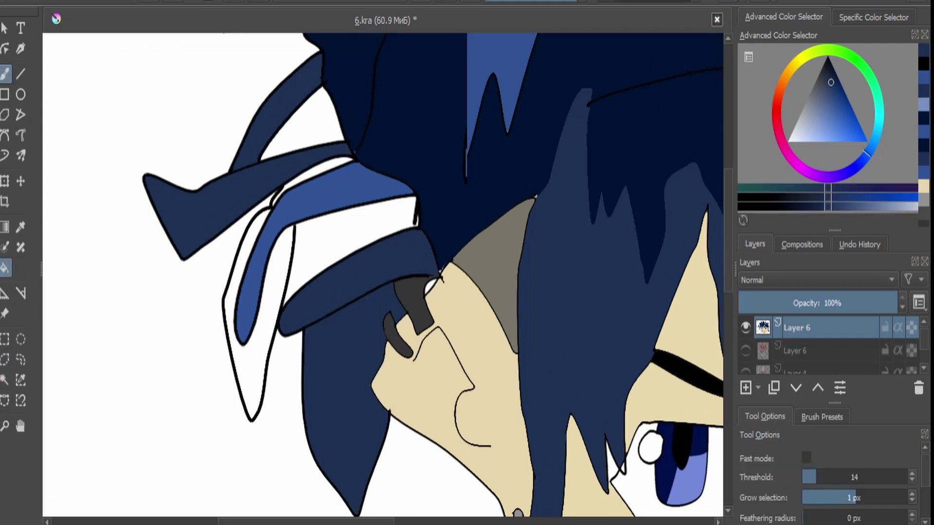
# Paint over the outline between the navy tuft and the hair behind the left ear in matching navy, restoring the outer edge in black.
pyautogui.scroll(2, 349, 364)
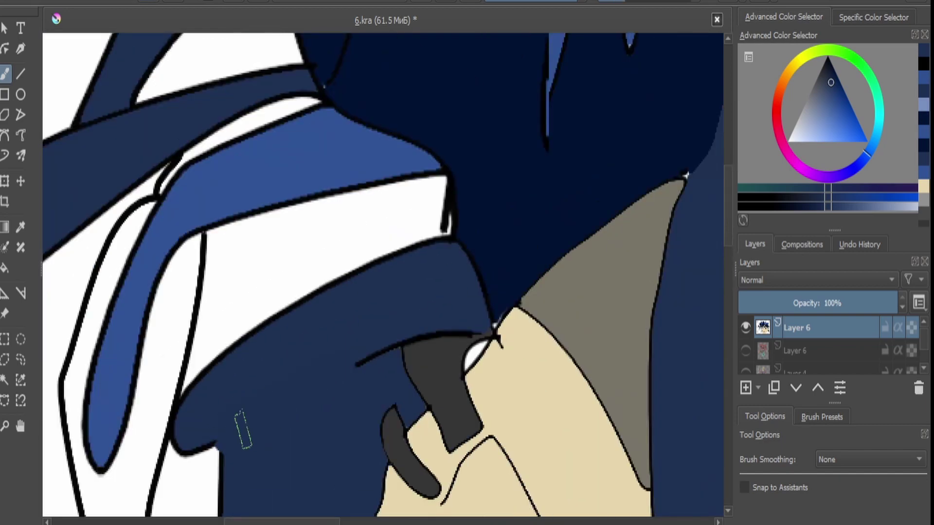
pyautogui.scroll(3, 232, 417)
pyautogui.press('d')
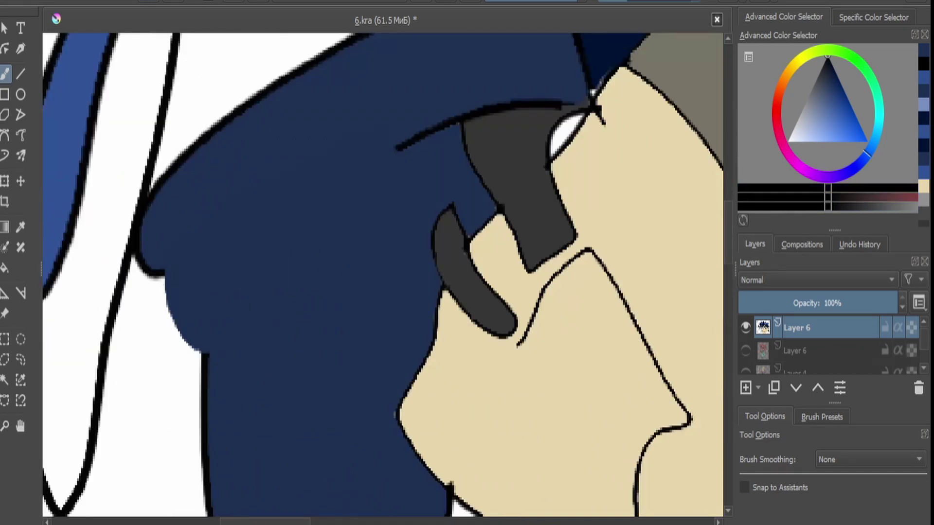
pyautogui.moveTo(164, 272)
pyautogui.mouseDown()
pyautogui.moveTo(177, 331)
pyautogui.moveTo(193, 340)
pyautogui.moveTo(38, 449)
pyautogui.mouseUp()
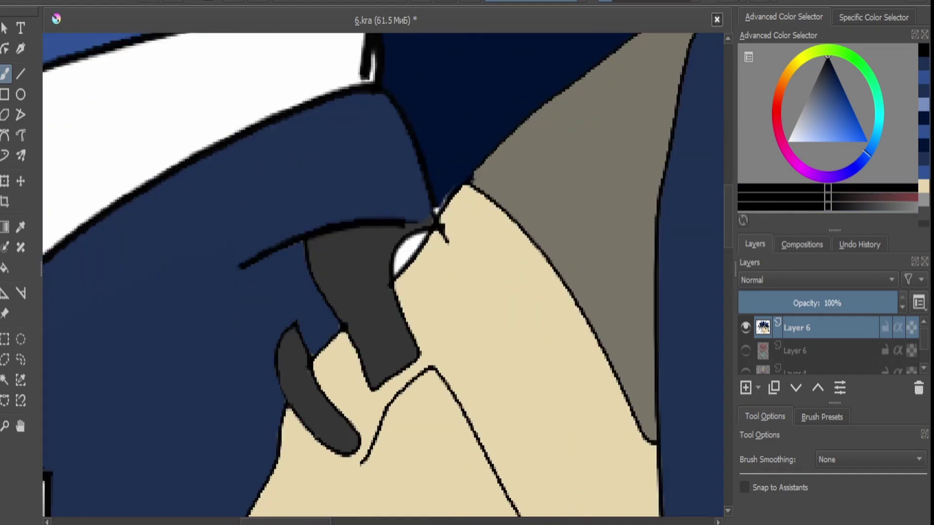
pyautogui.keyDown('ctrl'); pyautogui.click(273, 253); pyautogui.keyUp('ctrl')
pyautogui.moveTo(304, 235); pyautogui.dragTo(238, 264)
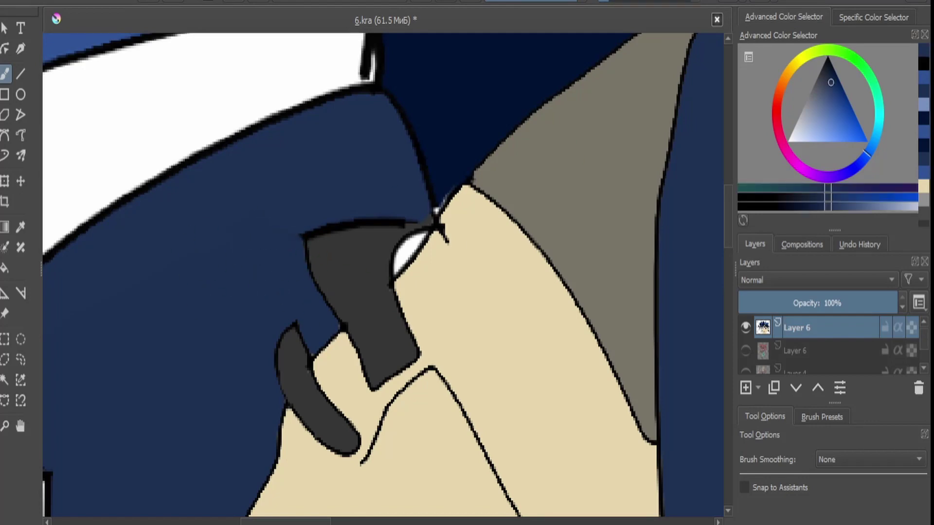
pyautogui.scroll(-5, 290, 232)
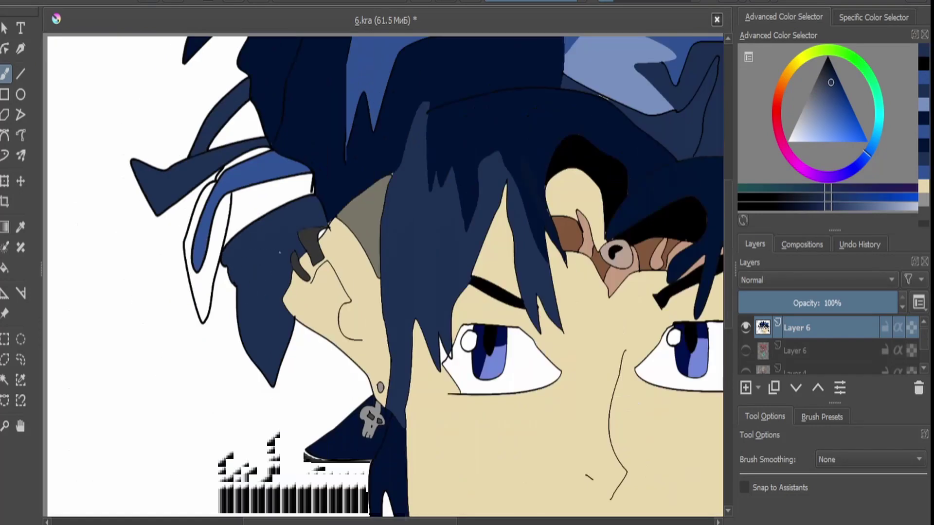
# Fill the remaining tuft beside the left ear with the neighbouring brighter blue, merge both blue areas, and outline their lower edge in thick black.
pyautogui.scroll(3, 212, 245)
pyautogui.keyDown('ctrl'); pyautogui.click(195, 184); pyautogui.keyUp('ctrl')
pyautogui.press('f')
pyautogui.click(175, 369)
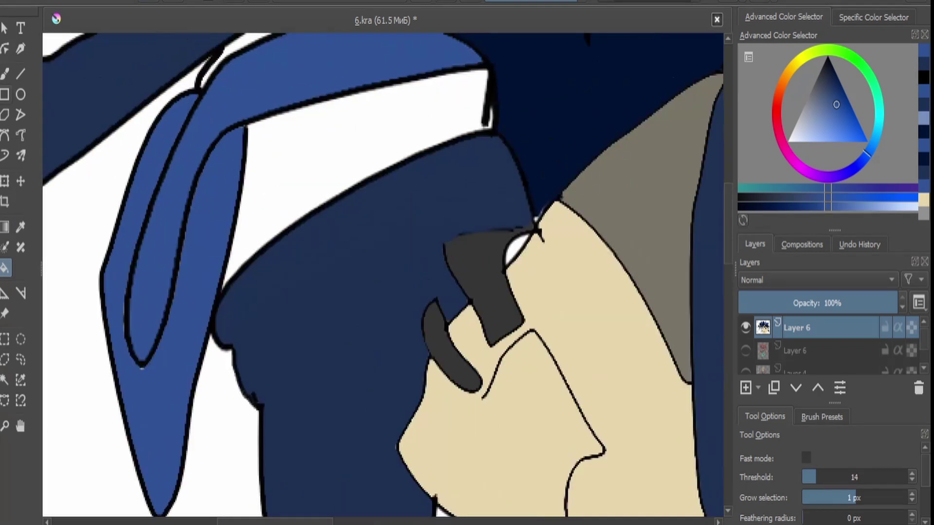
pyautogui.press('b')
pyautogui.moveTo(142, 368)
pyautogui.mouseDown()
pyautogui.moveTo(198, 167)
pyautogui.moveTo(235, 108)
pyautogui.moveTo(263, 141)
pyautogui.moveTo(330, 115)
pyautogui.moveTo(227, 279)
pyautogui.mouseUp()
pyautogui.press('d')
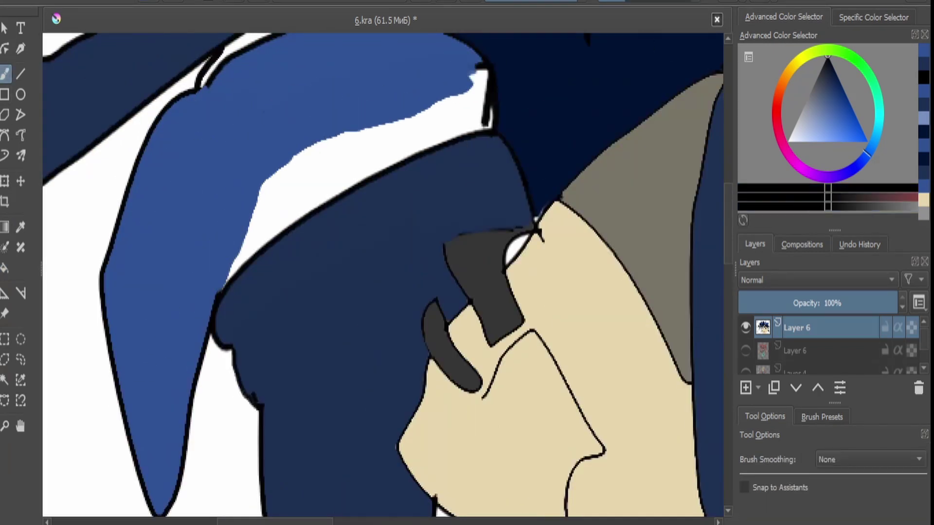
pyautogui.moveTo(479, 70)
pyautogui.mouseDown()
pyautogui.moveTo(276, 168)
pyautogui.moveTo(209, 287)
pyautogui.mouseUp()
# Move Layer 6's whole drawing up and scale it down slightly to leave room below the chin.
pyautogui.press('-')
pyautogui.hotkey('ctrl', 't')
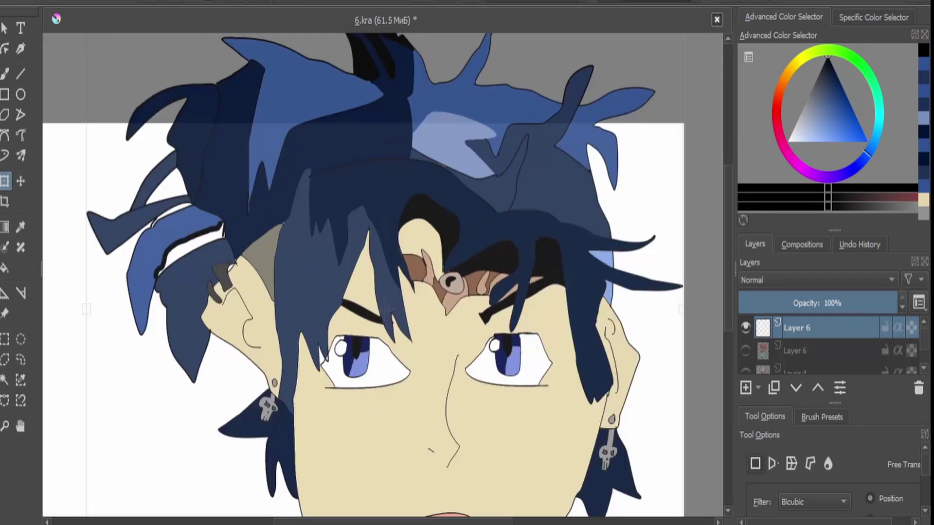
pyautogui.moveTo(428, 311); pyautogui.dragTo(384, 265)
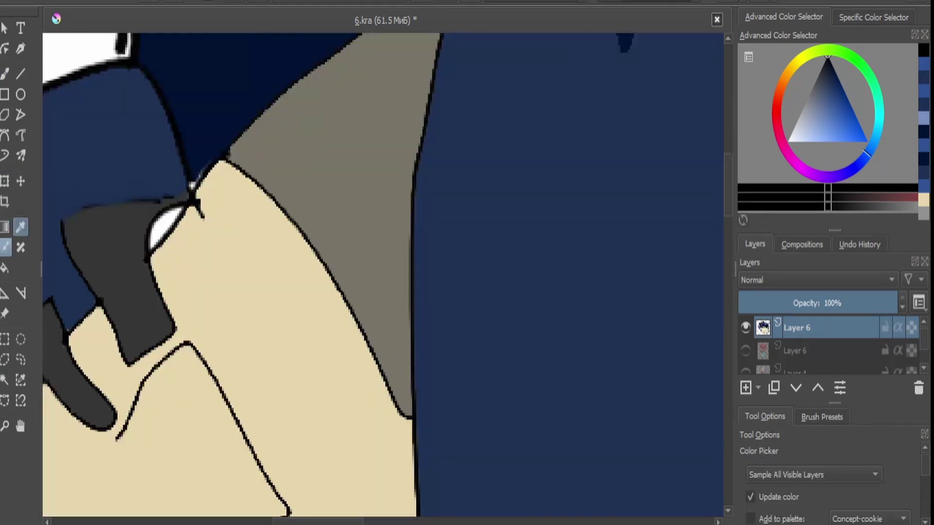
pyautogui.press('f')
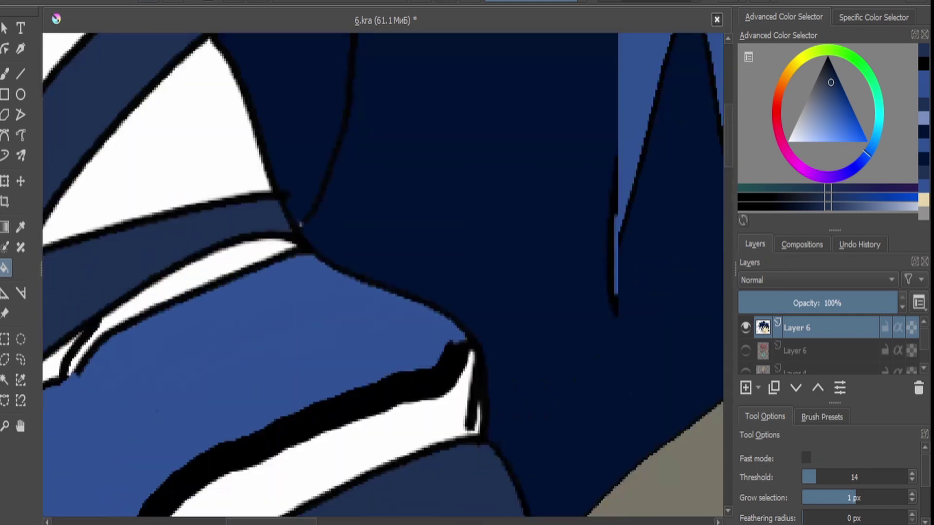
pyautogui.press('p')
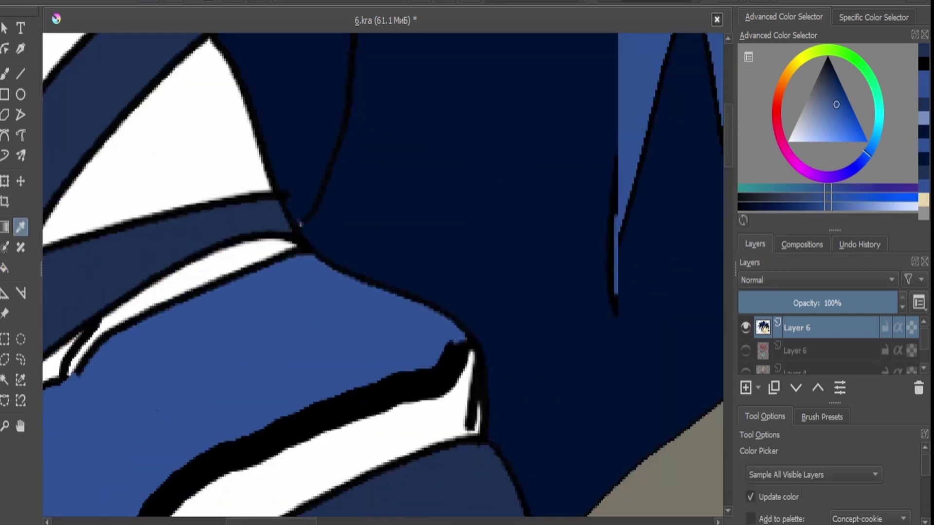
pyautogui.press('f')
pyautogui.press('b')
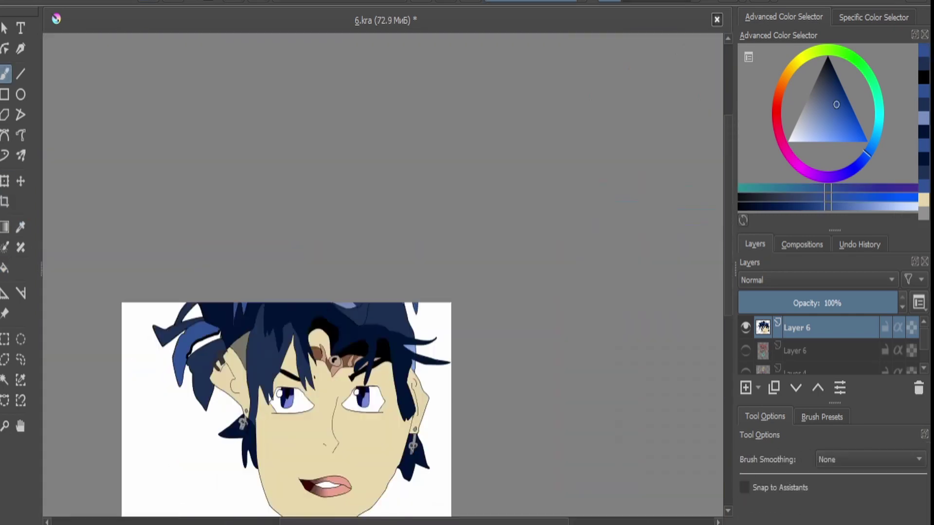
pyautogui.hotkey('ctrl', 't')
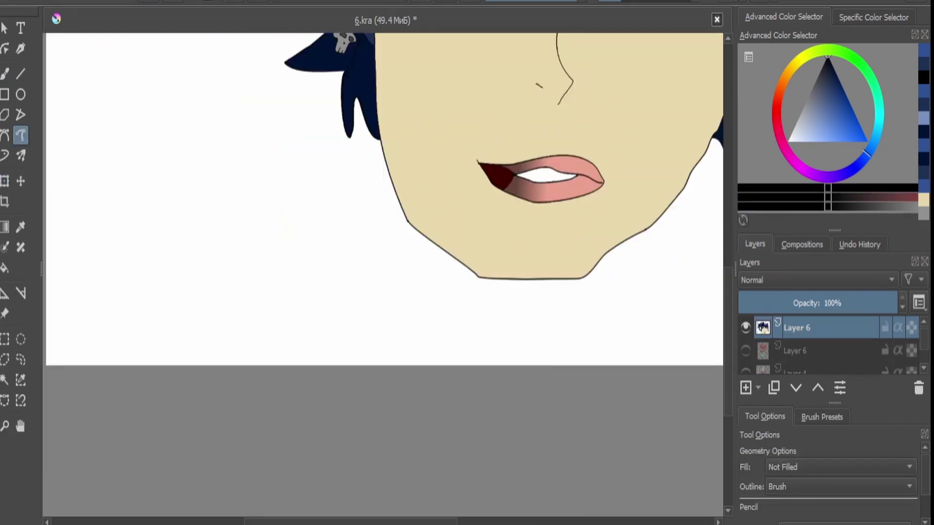
# Draw two black neck lines below the jaw and outline the left side of the collar with two angled lines.
pyautogui.moveTo(410, 226); pyautogui.dragTo(418, 344)
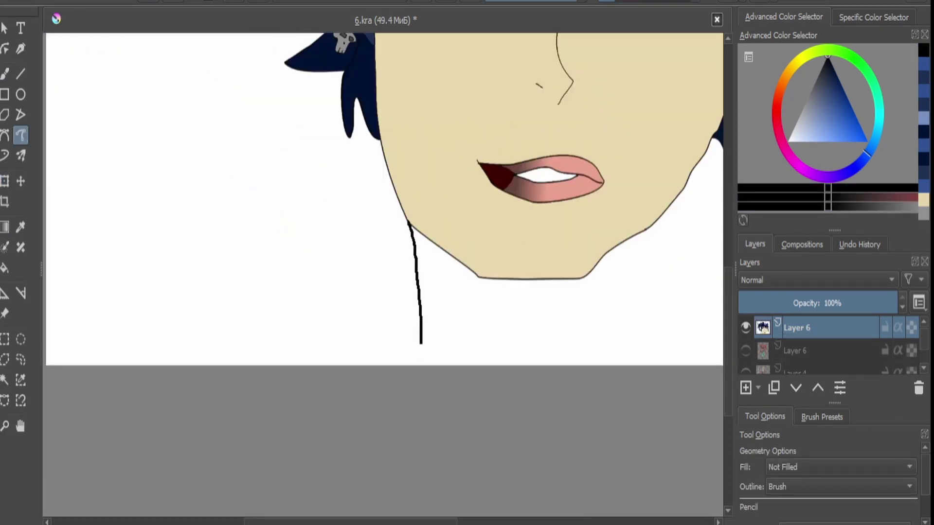
pyautogui.press('-')
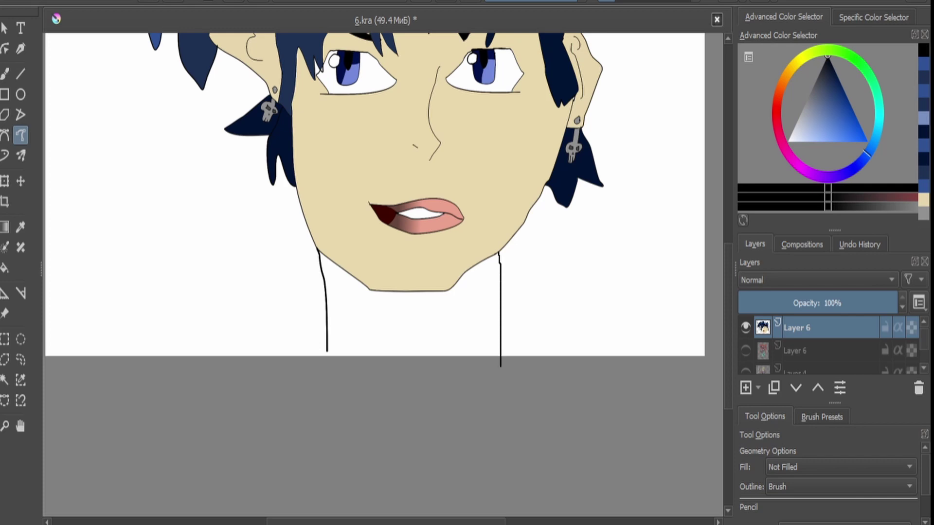
pyautogui.moveTo(290, 321); pyautogui.dragTo(255, 355)
pyautogui.press('+')
pyautogui.press('+')
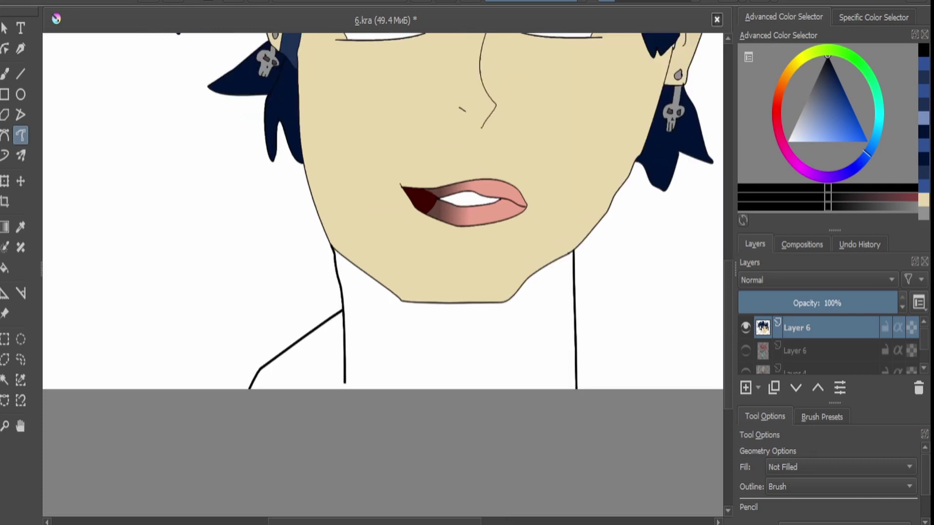
pyautogui.moveTo(355, 260)
pyautogui.mouseDown()
pyautogui.moveTo(208, 344)
pyautogui.moveTo(190, 472)
pyautogui.mouseUp()
pyautogui.press('-')
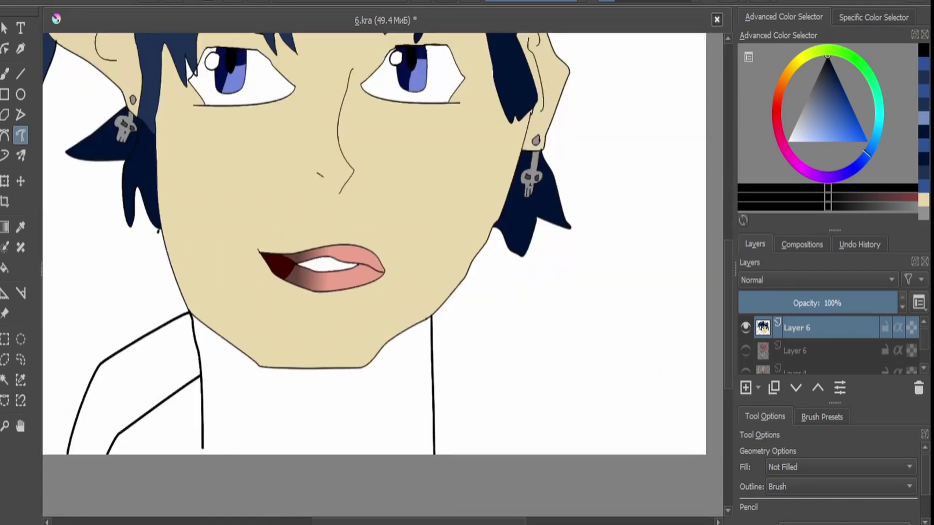
# Outline the pointed right collar flap, the shoulder line behind it, and a narrow band at the right shoulder's end.
pyautogui.moveTo(458, 284)
pyautogui.mouseDown()
pyautogui.moveTo(492, 303)
pyautogui.moveTo(564, 445)
pyautogui.mouseUp()
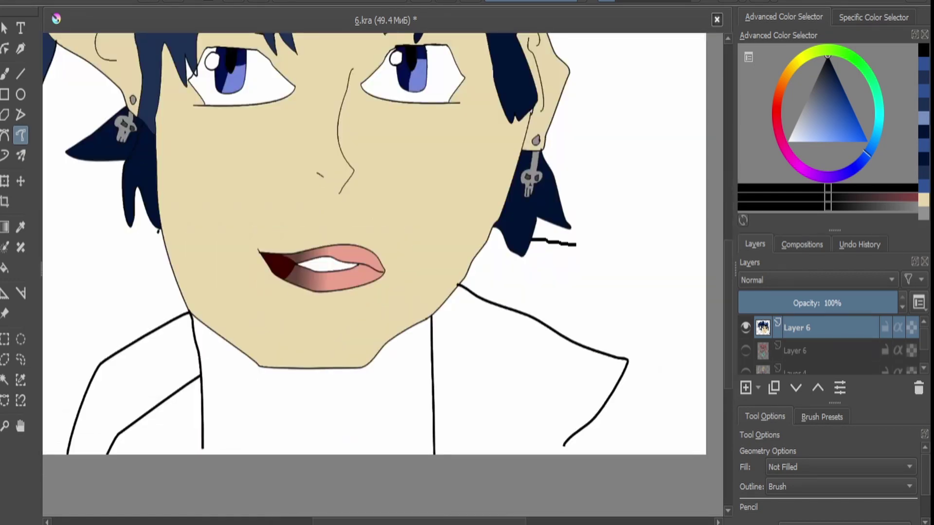
pyautogui.moveTo(575, 245)
pyautogui.mouseDown()
pyautogui.moveTo(674, 265)
pyautogui.moveTo(649, 338)
pyautogui.moveTo(649, 387)
pyautogui.mouseUp()
pyautogui.moveTo(676, 265); pyautogui.dragTo(662, 387)
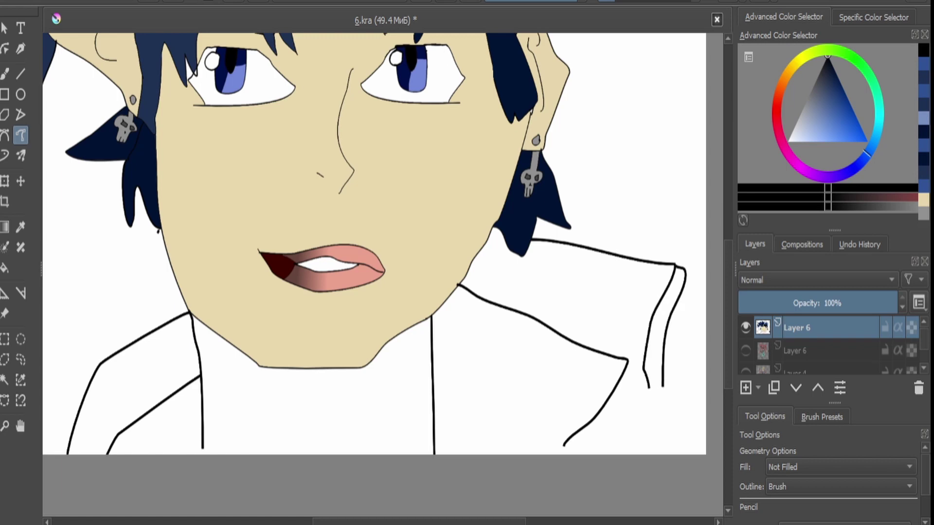
# Scale Layer 6's whole drawing down slightly and move it up to make room for the clothing.
pyautogui.hotkey('ctrl', 't')
pyautogui.press('-')
pyautogui.press('-')
pyautogui.press('-')
pyautogui.press('-')
pyautogui.press('-')
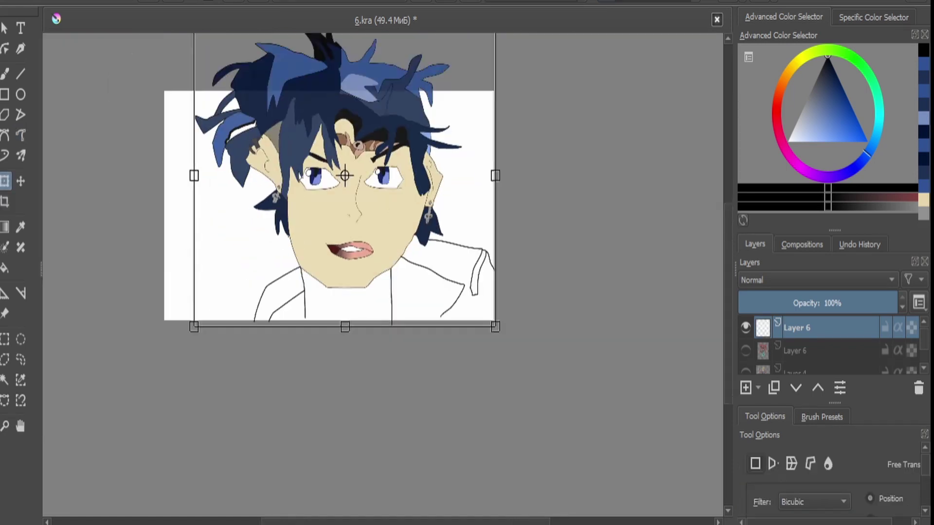
pyautogui.moveTo(301, 198); pyautogui.dragTo(318, 145)
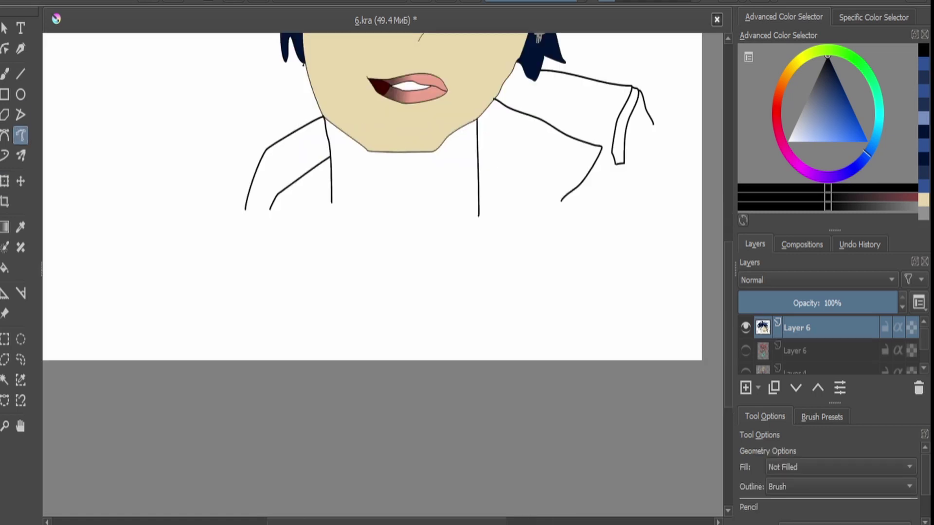
# Extend both edges of the left collar downward into an angled lapel, redoing the shaky inner edge.
pyautogui.press('+')
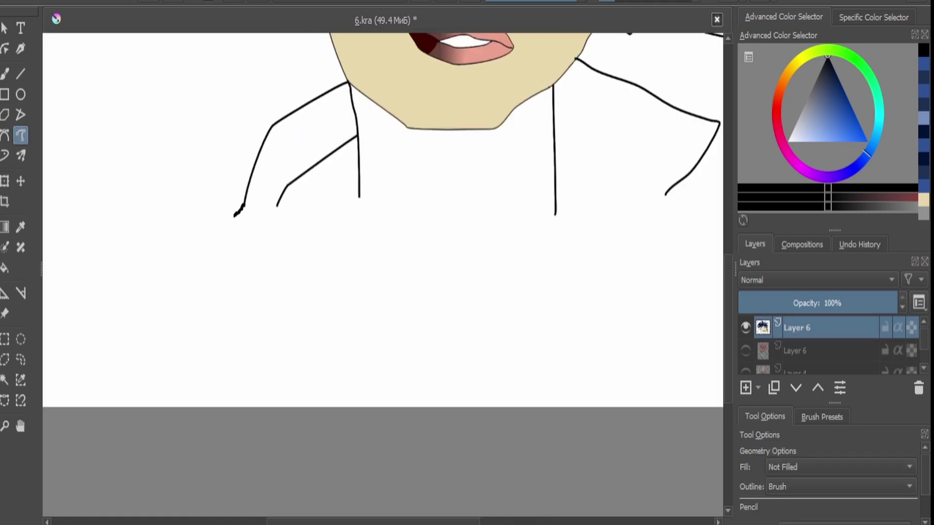
pyautogui.moveTo(243, 205)
pyautogui.mouseDown()
pyautogui.moveTo(134, 275)
pyautogui.moveTo(181, 336)
pyautogui.mouseUp()
pyautogui.moveTo(278, 203)
pyautogui.mouseDown()
pyautogui.moveTo(260, 212)
pyautogui.moveTo(198, 293)
pyautogui.mouseUp()
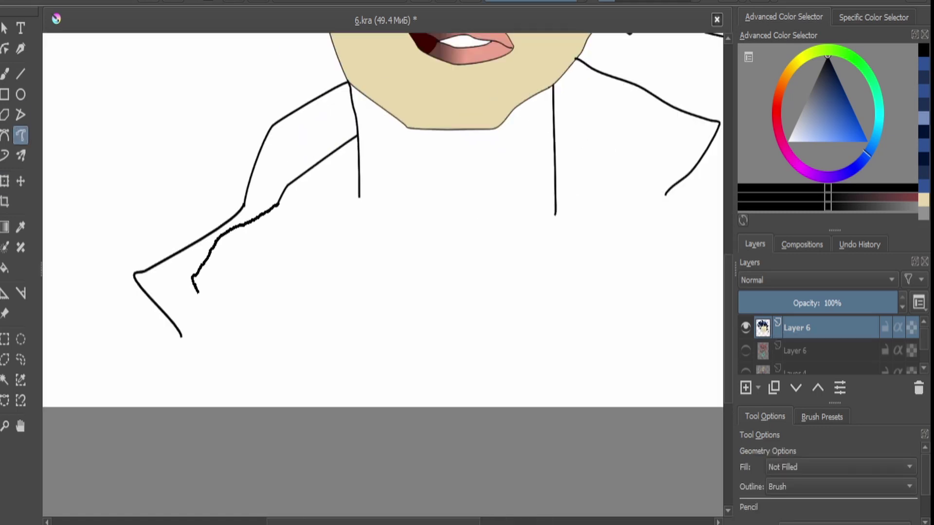
pyautogui.hotkey('ctrl', 'z')
pyautogui.moveTo(275, 210)
pyautogui.mouseDown()
pyautogui.moveTo(249, 245)
pyautogui.moveTo(194, 280)
pyautogui.moveTo(219, 320)
pyautogui.mouseUp()
# Draw the left shoulder line outward from the collar, add a narrow curved band at its end, and start the sleeve's outer line.
pyautogui.moveTo(234, 138); pyautogui.dragTo(74, 167)
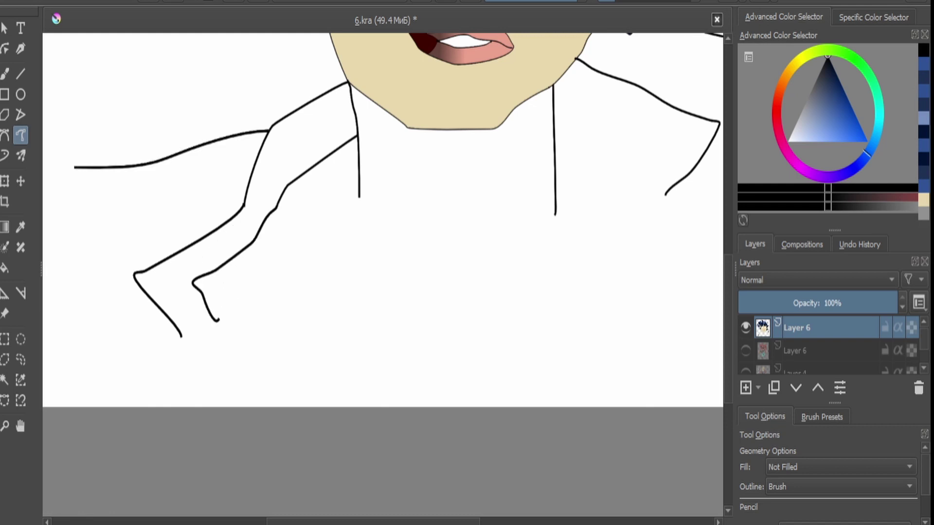
pyautogui.scroll(-5, 383, 219)
pyautogui.scroll(5, 383, 219)
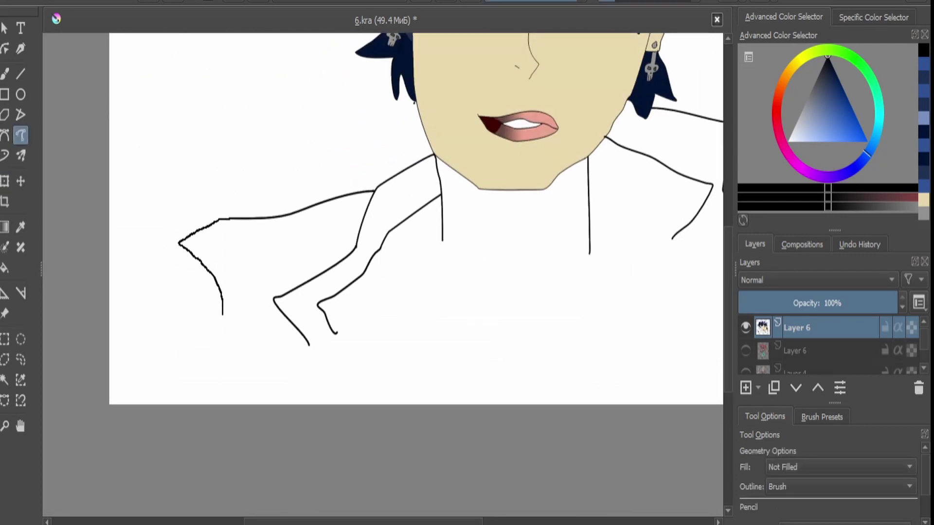
pyautogui.moveTo(222, 315)
pyautogui.mouseDown()
pyautogui.moveTo(175, 244)
pyautogui.moveTo(199, 338)
pyautogui.mouseUp()
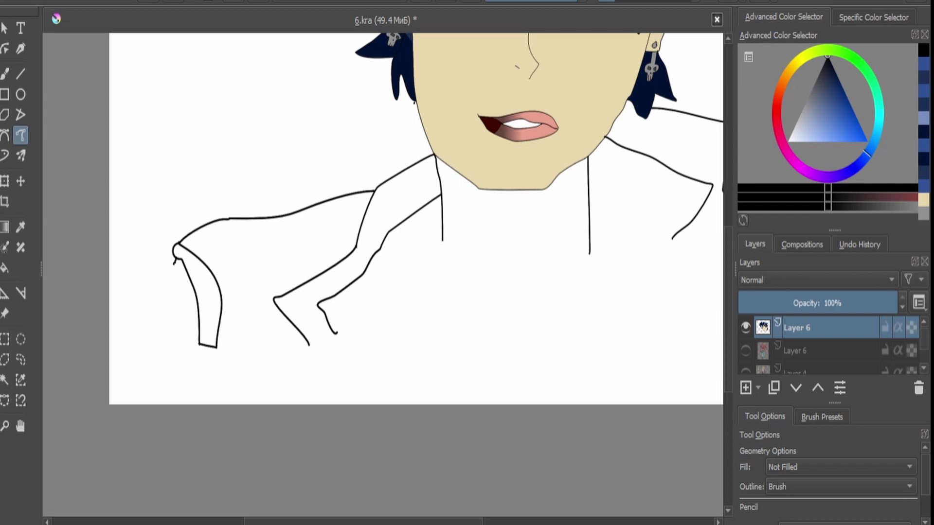
pyautogui.moveTo(176, 258); pyautogui.dragTo(151, 315)
# Scale Layer 6's whole drawing down further so that more of the body fits on the canvas.
pyautogui.scroll(-5, 453, 90)
pyautogui.scroll(5, 453, 90)
pyautogui.hotkey('ctrl', 't')
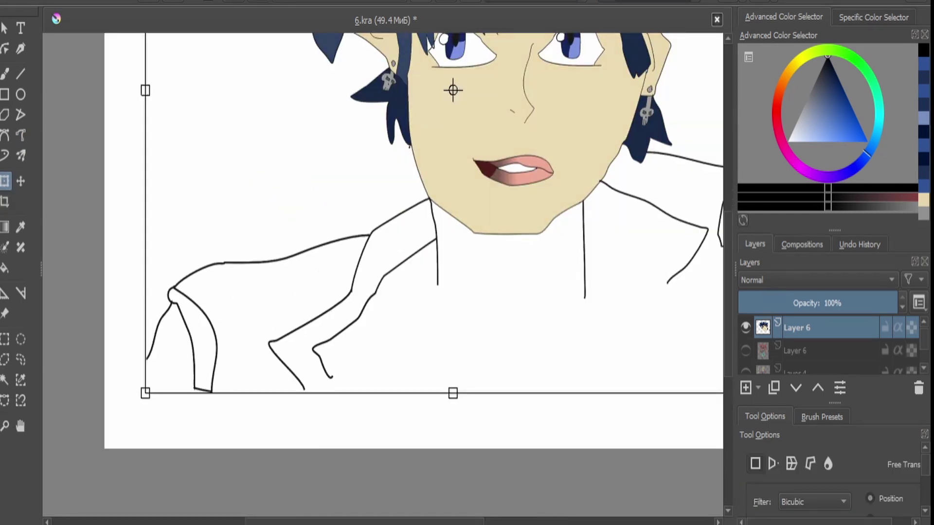
pyautogui.scroll(-5, 327, 50)
pyautogui.scroll(4, 327, 50)
pyautogui.click(20, 135)
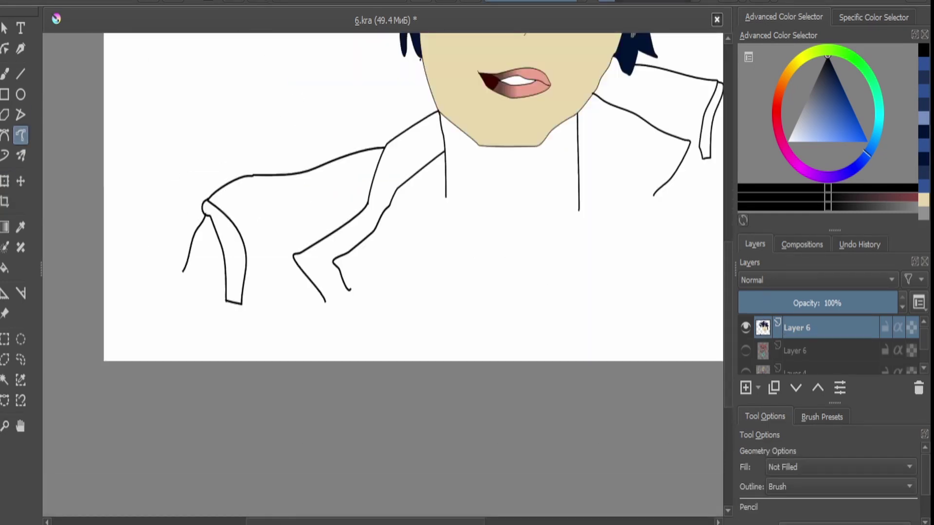
# Extend the left sleeve's outline into a pointed lower corner and move Layer 6's drawing up and slightly left.
pyautogui.moveTo(632, 34); pyautogui.dragTo(560, 48)
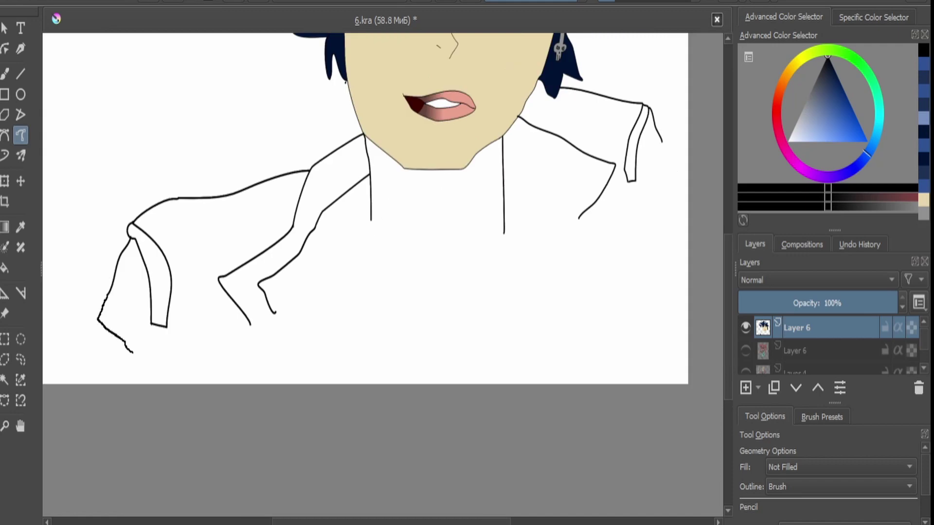
pyautogui.hotkey('ctrl', 't')
pyautogui.moveTo(370, 209)
pyautogui.mouseDown()
pyautogui.moveTo(341, 98)
pyautogui.moveTo(347, 126)
pyautogui.mouseUp()
pyautogui.click(21, 135)
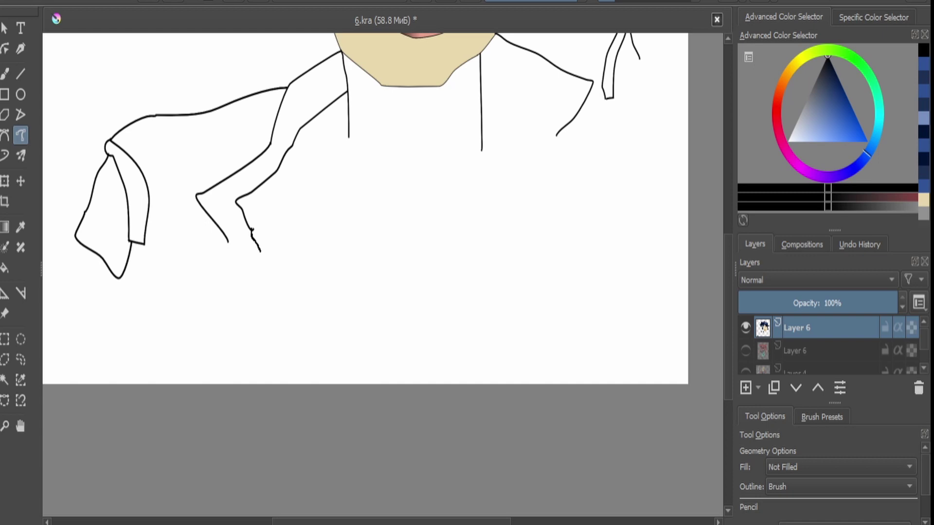
# Extend the left lapel's inner edge and the right neck line down across the chest.
pyautogui.moveTo(260, 251); pyautogui.dragTo(281, 308)
pyautogui.moveTo(482, 149); pyautogui.dragTo(484, 289)
pyautogui.press('-')
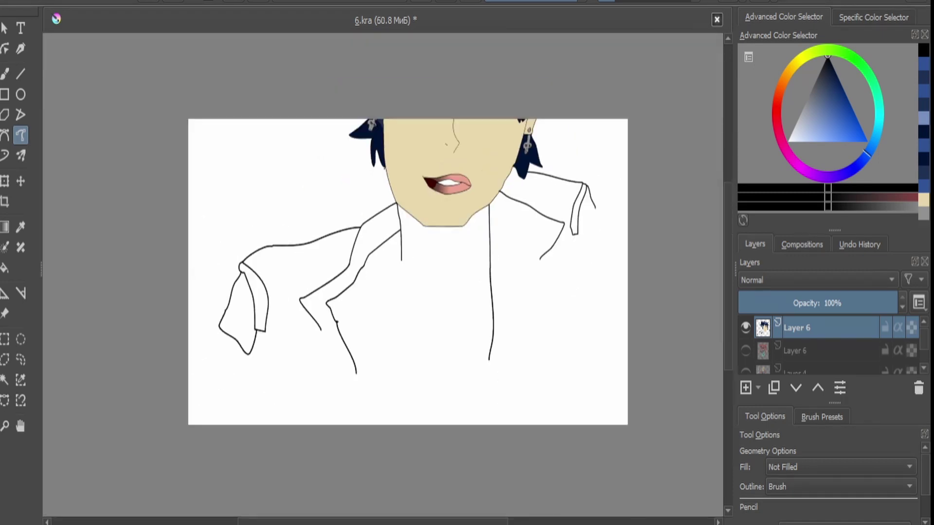
# Nudge Layer 6's drawing slightly up and left, and add a new paint layer above it.
pyautogui.hotkey('ctrl', 't')
pyautogui.moveTo(407, 151)
pyautogui.mouseDown()
pyautogui.moveTo(398, 160)
pyautogui.moveTo(402, 147)
pyautogui.mouseUp()
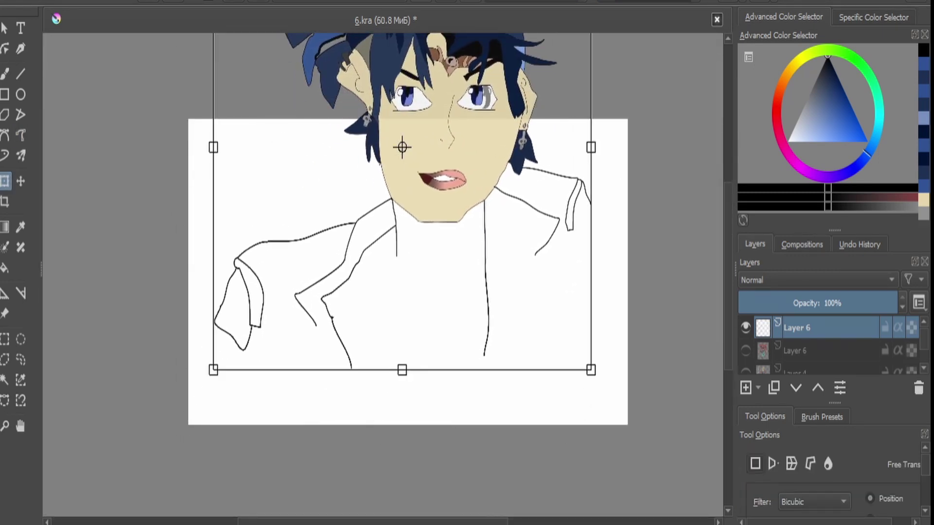
pyautogui.press('+')
pyautogui.press('+')
pyautogui.press('+')
pyautogui.press('+')
pyautogui.press('Insert')
# On Layer 6, outline six narrow pointed spikes scattered between the right collar flap and the shoulder line.
pyautogui.press('pagedown')
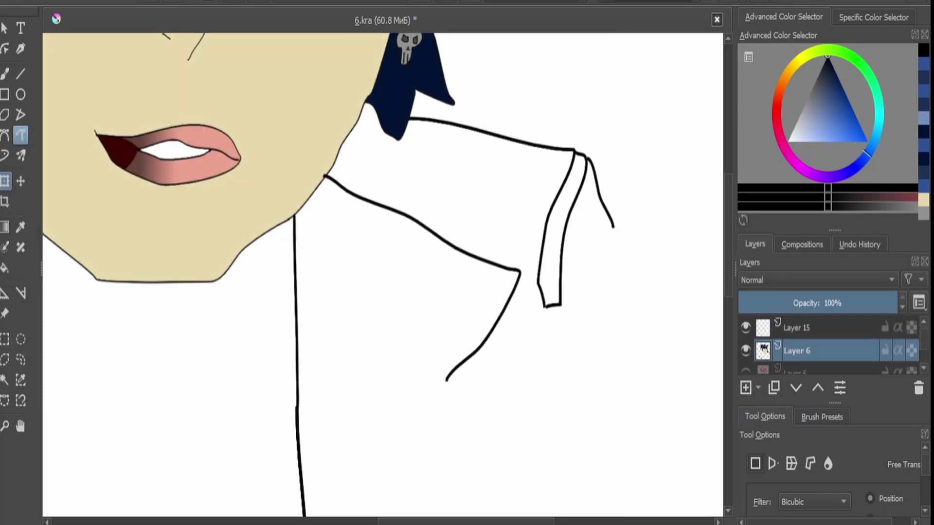
pyautogui.moveTo(349, 195)
pyautogui.mouseDown()
pyautogui.moveTo(359, 162)
pyautogui.moveTo(351, 192)
pyautogui.mouseUp()
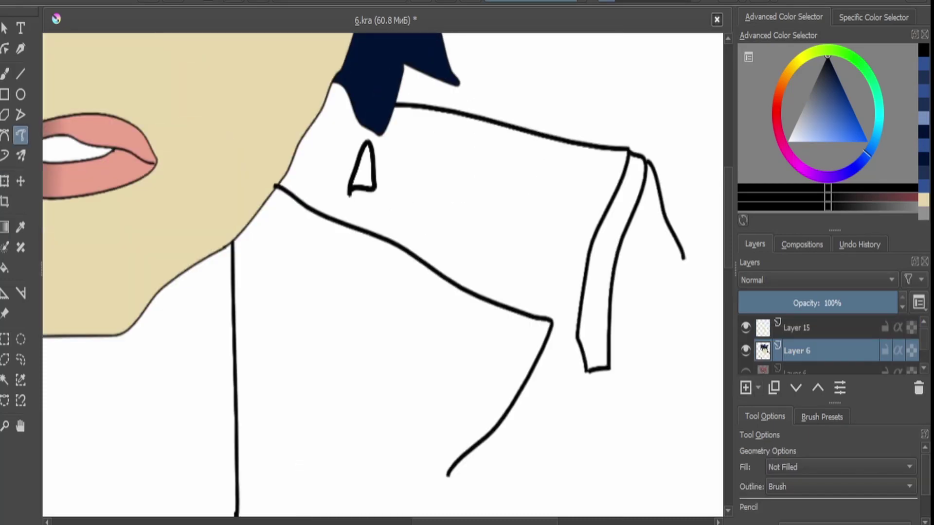
pyautogui.moveTo(548, 179)
pyautogui.mouseDown()
pyautogui.moveTo(583, 188)
pyautogui.moveTo(551, 180)
pyautogui.mouseUp()
pyautogui.moveTo(517, 271)
pyautogui.mouseDown()
pyautogui.moveTo(535, 199)
pyautogui.moveTo(516, 267)
pyautogui.mouseUp()
pyautogui.moveTo(464, 163)
pyautogui.mouseDown()
pyautogui.moveTo(496, 187)
pyautogui.moveTo(460, 160)
pyautogui.mouseUp()
pyautogui.moveTo(438, 229)
pyautogui.mouseDown()
pyautogui.moveTo(457, 248)
pyautogui.moveTo(445, 211)
pyautogui.moveTo(438, 228)
pyautogui.mouseUp()
pyautogui.moveTo(398, 163); pyautogui.dragTo(421, 170)
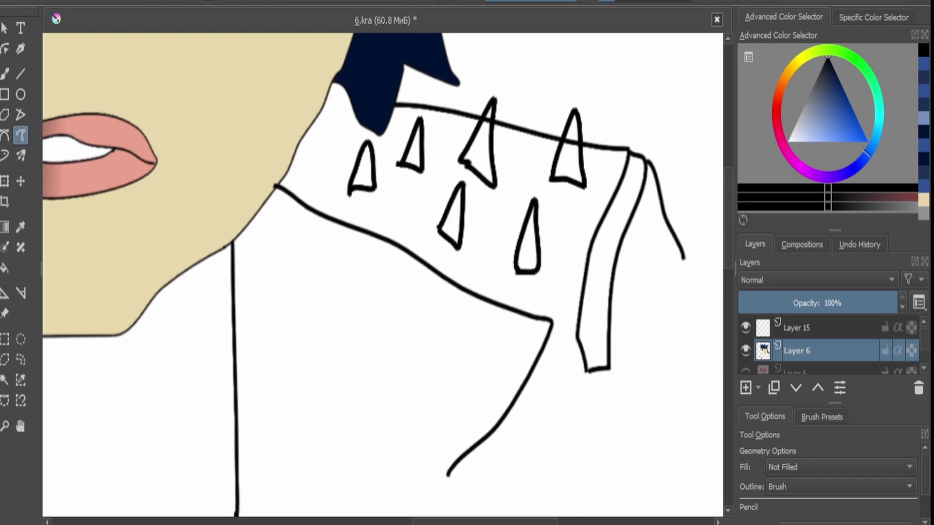
# Fill the six spikes on the right shoulder with light grey and paint out the shoulder line crossing them.
pyautogui.click(803, 115)
pyautogui.press('f')
pyautogui.click(412, 148)
pyautogui.click(362, 173)
pyautogui.click(479, 155)
pyautogui.click(449, 219)
pyautogui.click(527, 241)
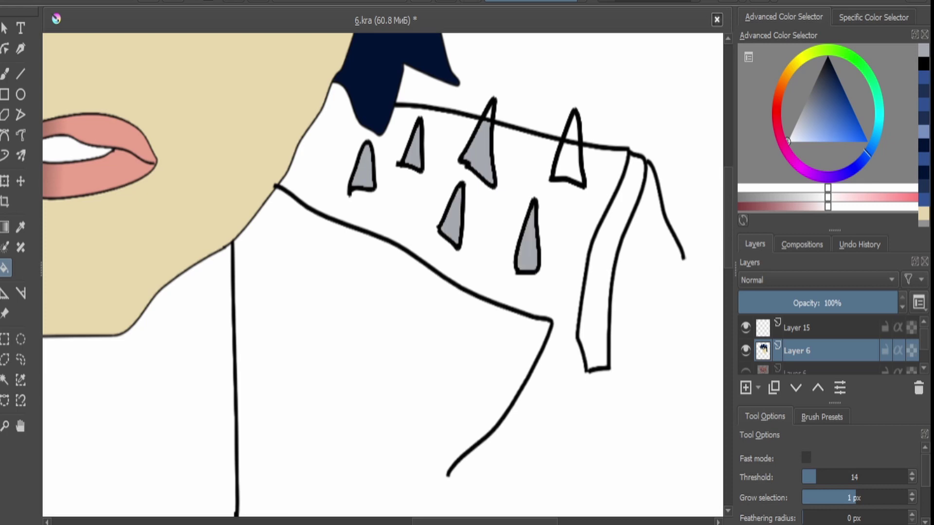
pyautogui.click(568, 162)
pyautogui.scroll(3, 460, 97)
pyautogui.press('b')
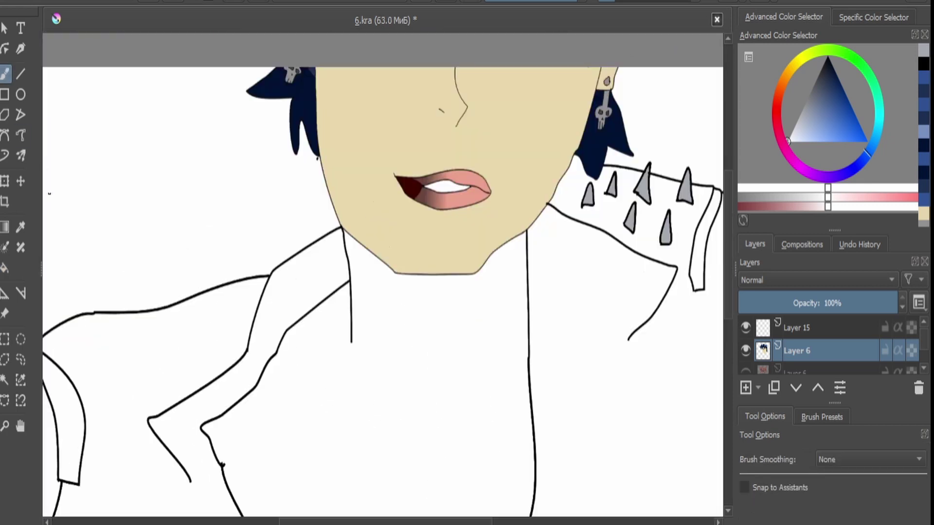
# Outline five spikes in black on the left shoulder, four across the shoulder line and a wider one below them.
pyautogui.click(20, 135)
pyautogui.press('d')
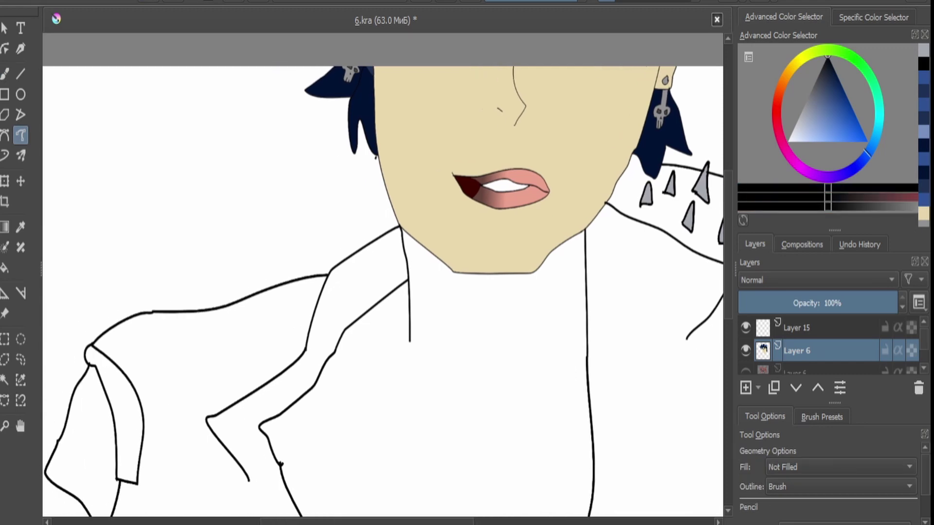
pyautogui.scroll(2, 165, 401)
pyautogui.moveTo(255, 293)
pyautogui.mouseDown()
pyautogui.moveTo(299, 291)
pyautogui.moveTo(265, 262)
pyautogui.moveTo(256, 294)
pyautogui.moveTo(225, 285)
pyautogui.moveTo(201, 308)
pyautogui.moveTo(165, 284)
pyautogui.moveTo(139, 229)
pyautogui.mouseUp()
pyautogui.moveTo(140, 230); pyautogui.dragTo(147, 303)
pyautogui.moveTo(93, 322)
pyautogui.mouseDown()
pyautogui.moveTo(101, 252)
pyautogui.moveTo(92, 321)
pyautogui.mouseUp()
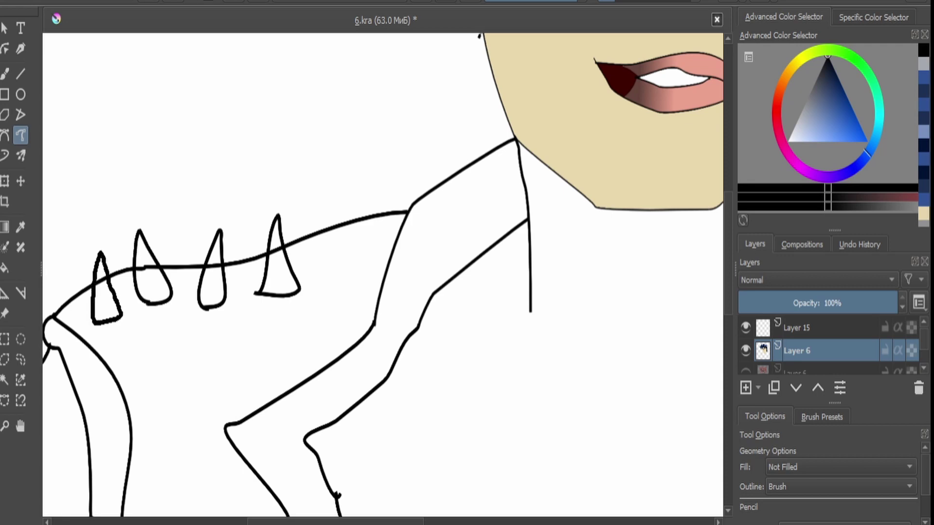
pyautogui.moveTo(148, 406)
pyautogui.mouseDown()
pyautogui.moveTo(183, 375)
pyautogui.moveTo(145, 404)
pyautogui.mouseUp()
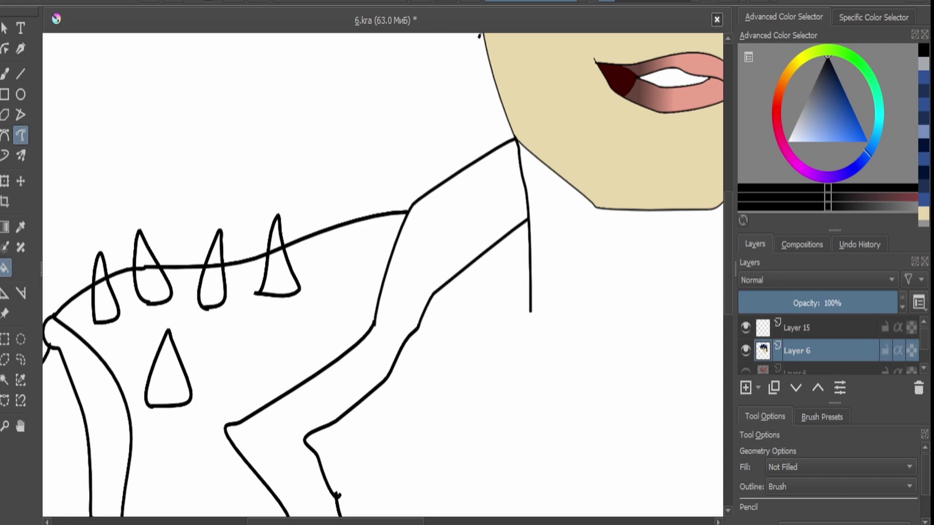
# Fill the five spikes on the left shoulder with light grey.
pyautogui.press('f')
pyautogui.click(802, 115)
pyautogui.click(280, 277)
pyautogui.click(276, 236)
pyautogui.click(212, 248)
pyautogui.click(212, 287)
pyautogui.click(145, 250)
pyautogui.click(153, 287)
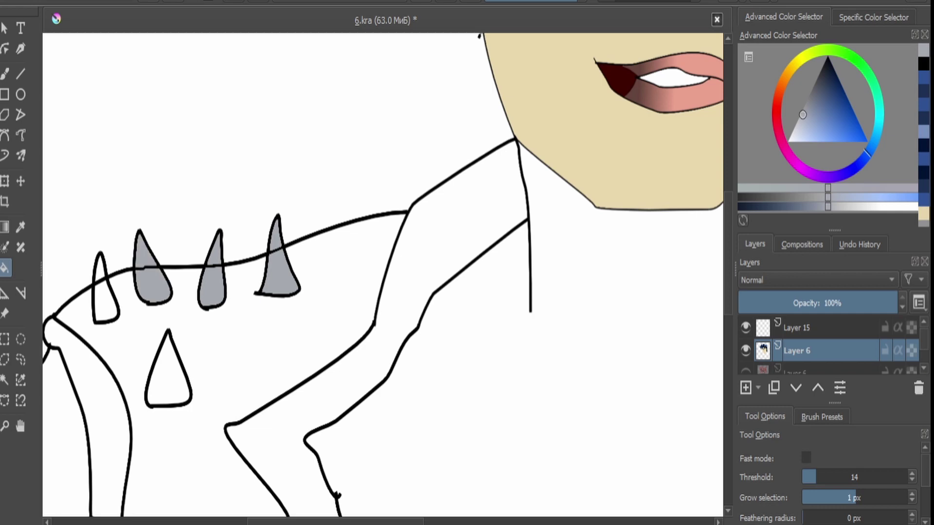
pyautogui.click(103, 301)
pyautogui.click(168, 384)
# Paint over the shoulder line inside the four upper left spikes with the same grey.
pyautogui.press('b')
pyautogui.scroll(2, 221, 238)
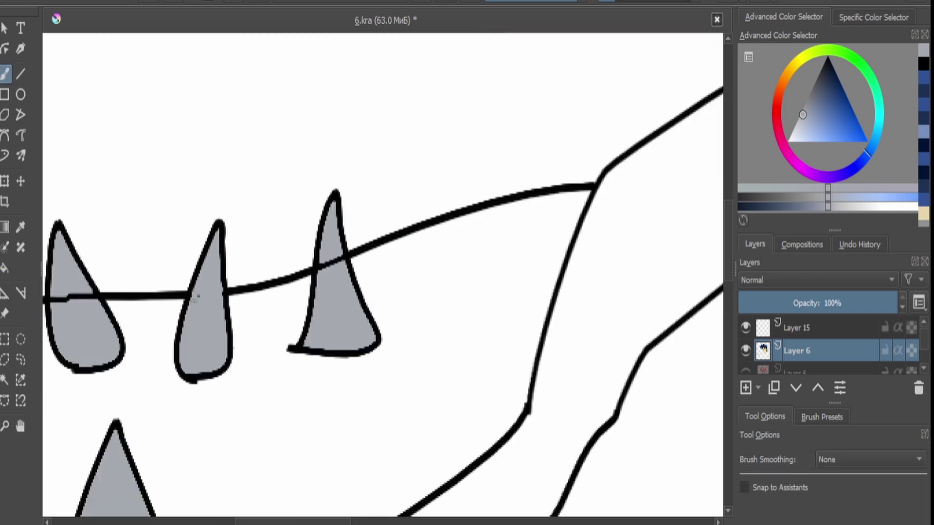
pyautogui.scroll(2, 81, 290)
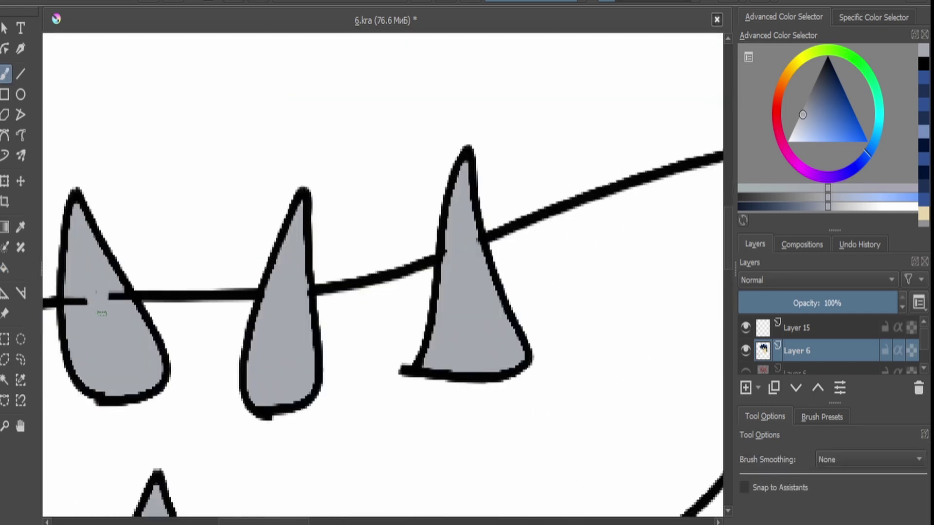
pyautogui.scroll(-2, 120, 306)
pyautogui.scroll(1, 190, 292)
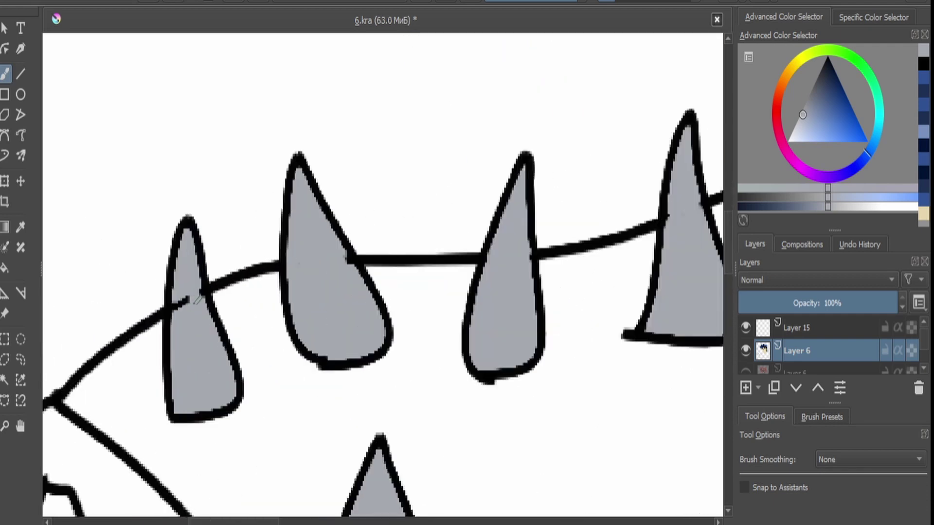
pyautogui.scroll(-2, 459, 292)
pyautogui.scroll(-2, 459, 294)
# Extend the left lapel's outer edge down the chest and draw a curved neckline from the lapel to the neck.
pyautogui.click(20, 135)
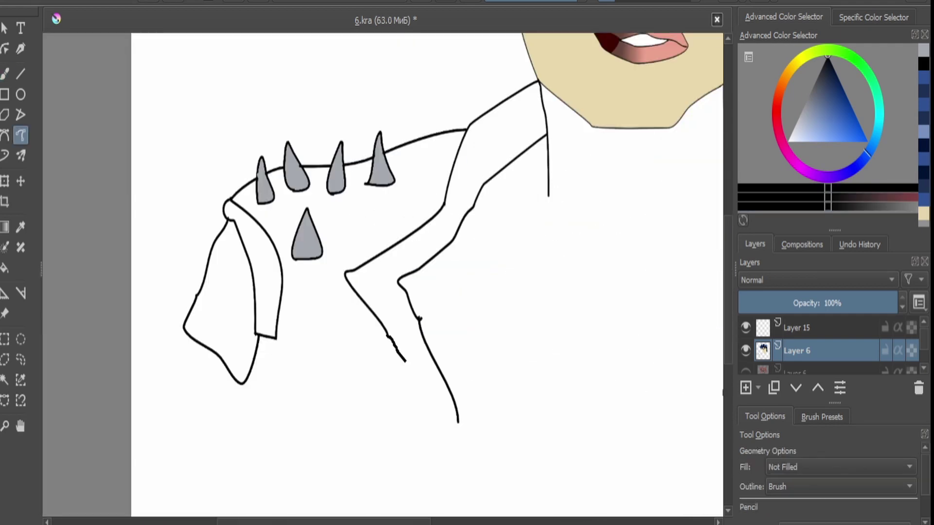
pyautogui.moveTo(406, 362); pyautogui.dragTo(445, 434)
pyautogui.scroll(-1, 341, 194)
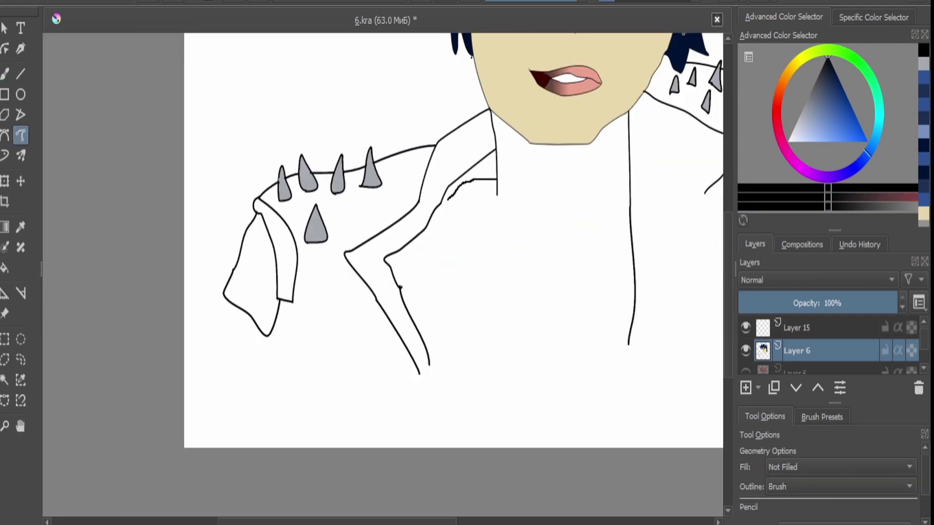
pyautogui.scroll(-2, 544, 208)
# Outline a folded cuff with rounded ends around the lower edge of the left sleeve.
pyautogui.scroll(2, 279, 251)
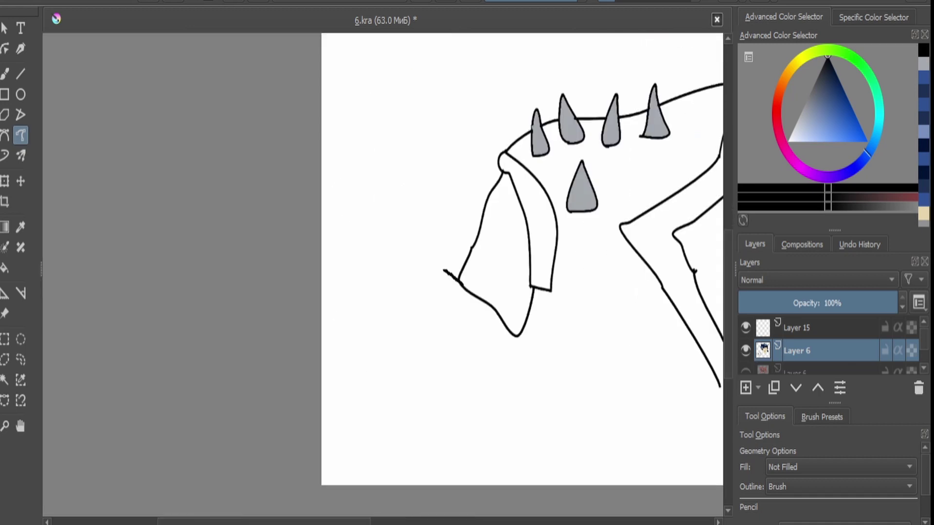
pyautogui.moveTo(414, 282); pyautogui.dragTo(399, 309)
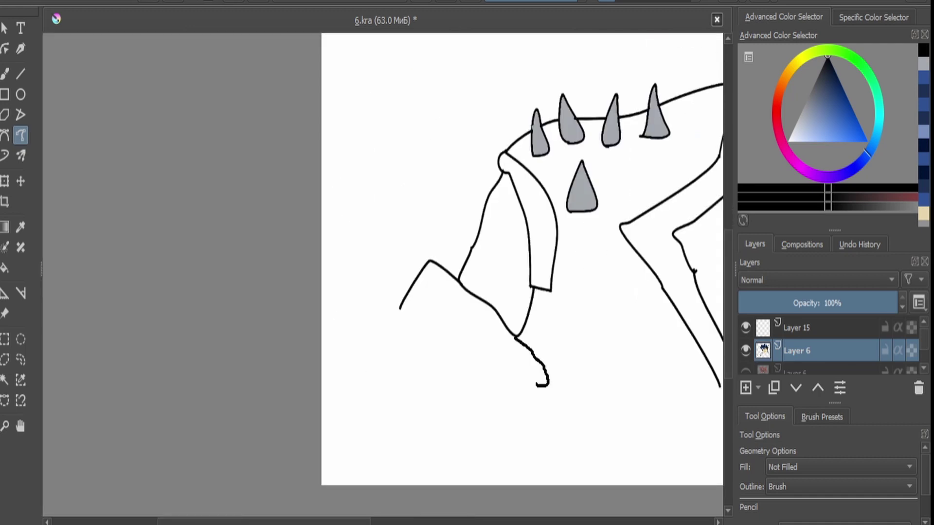
pyautogui.moveTo(536, 385)
pyautogui.mouseDown()
pyautogui.moveTo(449, 299)
pyautogui.moveTo(400, 310)
pyautogui.mouseUp()
pyautogui.scroll(-1, 470, 382)
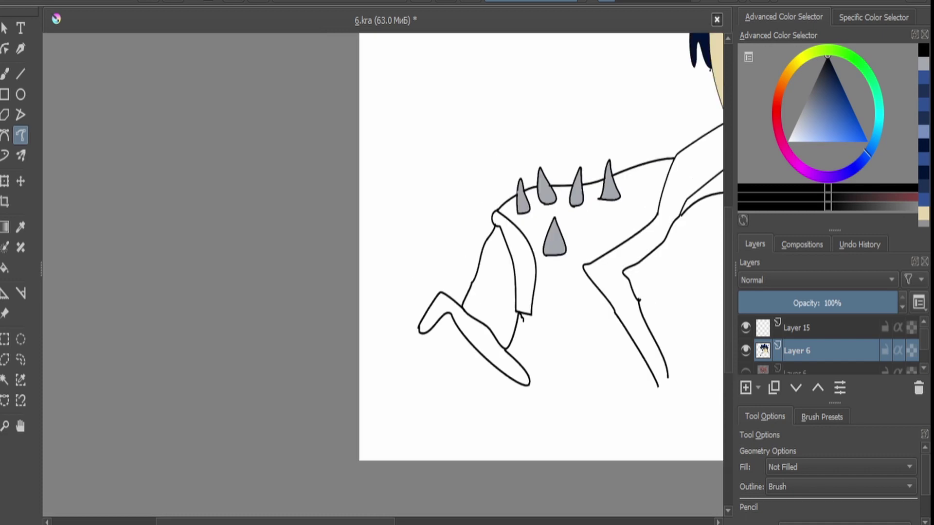
# Draw two parallel curves from the shoulder strap to the canvas bottom and an arm line from the cuff to the lower left.
pyautogui.moveTo(549, 418); pyautogui.dragTo(550, 460)
pyautogui.moveTo(532, 314); pyautogui.dragTo(567, 459)
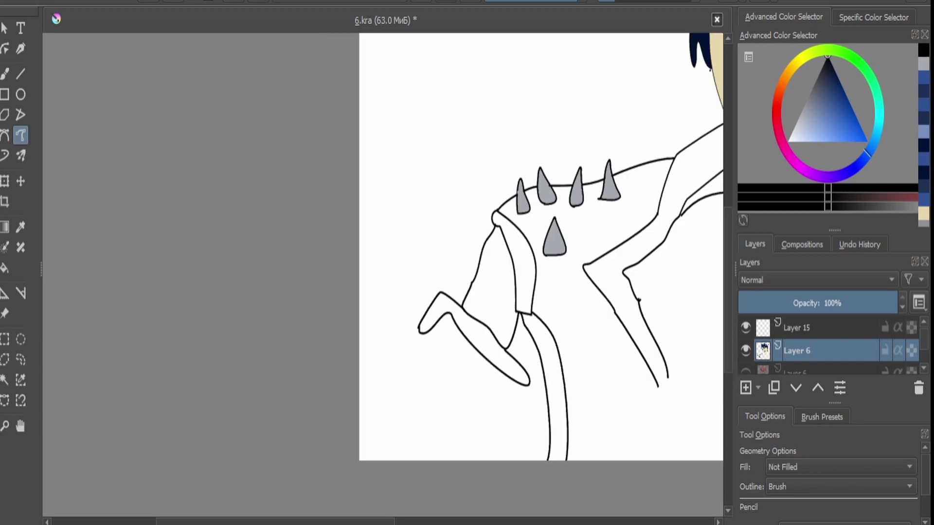
pyautogui.moveTo(426, 333); pyautogui.dragTo(362, 397)
pyautogui.scroll(1, 541, 247)
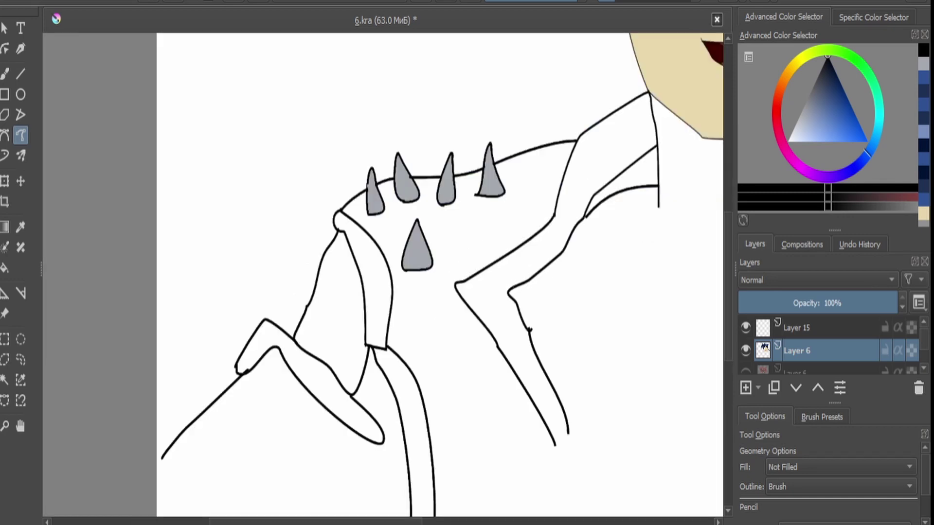
# On Layer 15, outline the lower edge of the left shoulder panel and draw a dividing curve across the lapel.
pyautogui.click(799, 327)
pyautogui.moveTo(490, 355); pyautogui.dragTo(427, 401)
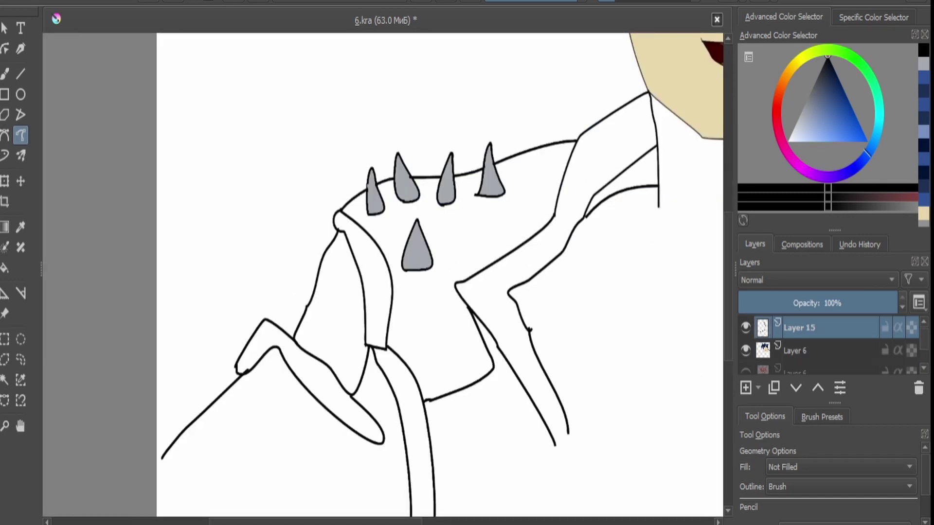
pyautogui.moveTo(481, 302); pyautogui.dragTo(470, 307)
pyautogui.scroll(3, 387, 274)
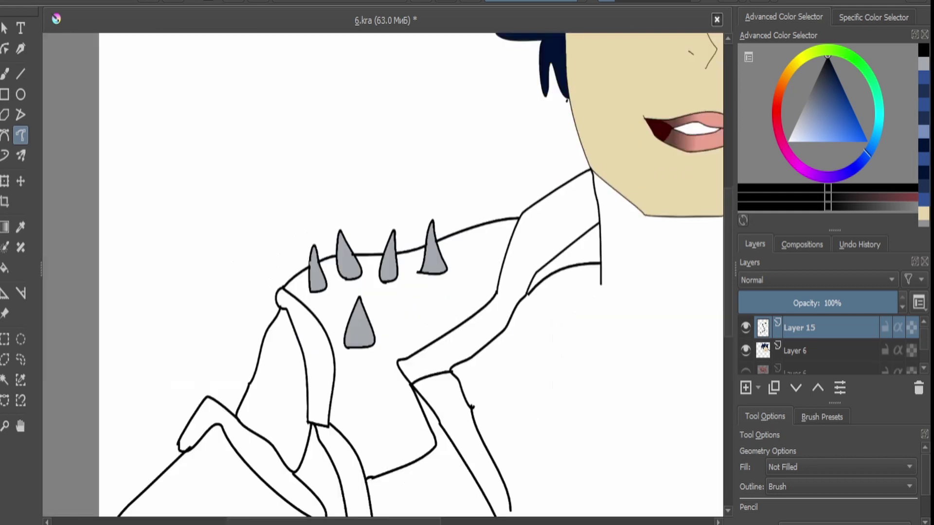
# On Layer 6, fill the left shoulder panel around the spikes with medium blue.
pyautogui.click(797, 350)
pyautogui.press('x')
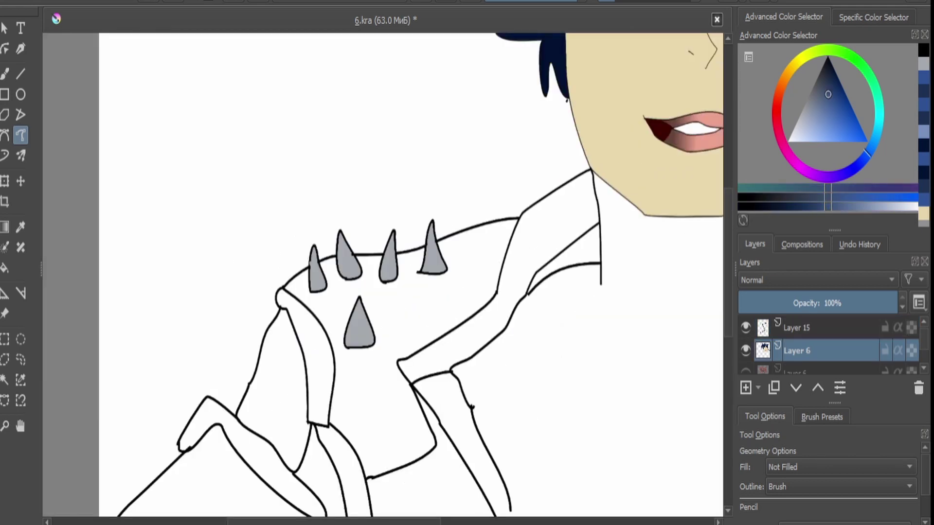
pyautogui.press('x')
pyautogui.press('f')
pyautogui.press('x')
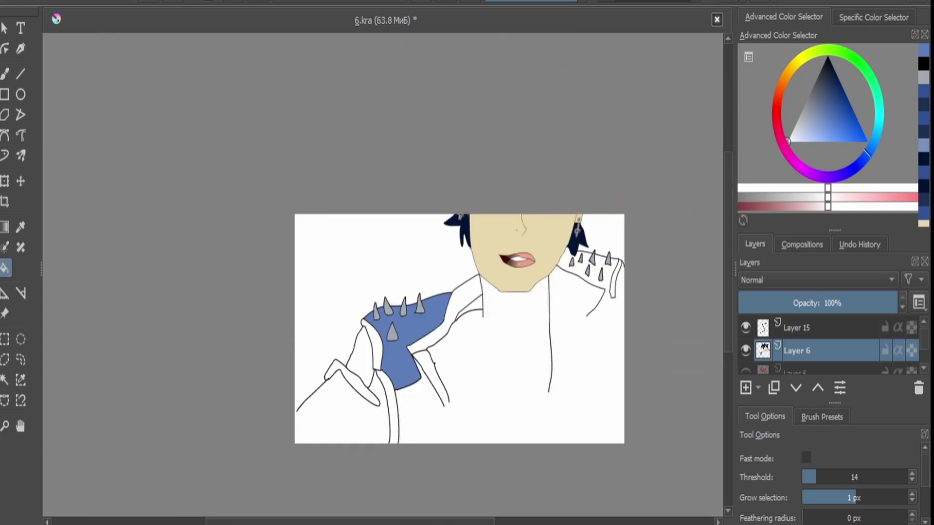
# On Layer 15, close the lower end of the left lapel strip with a narrow tip.
pyautogui.scroll(2, 459, 329)
pyautogui.press('pageup')
pyautogui.scroll(1, 383, 274)
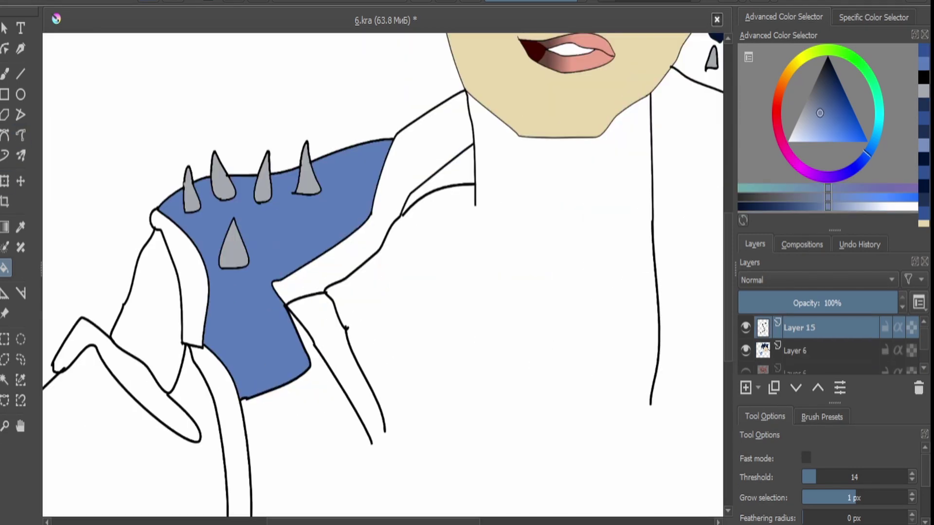
pyautogui.press('x')
pyautogui.moveTo(380, 455); pyautogui.dragTo(384, 426)
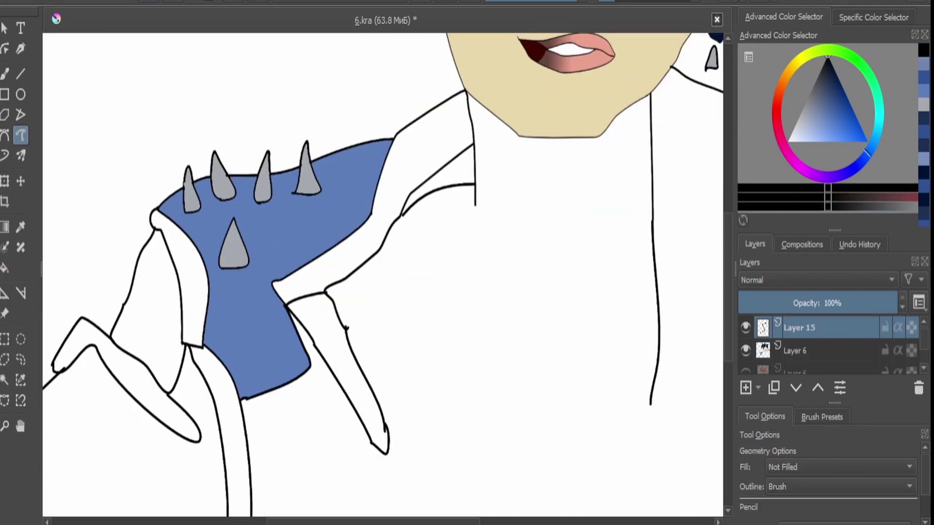
# Fill the lower lapel strip with grey-blue and the left collar above it with light blue.
pyautogui.press('f')
pyautogui.click(343, 370)
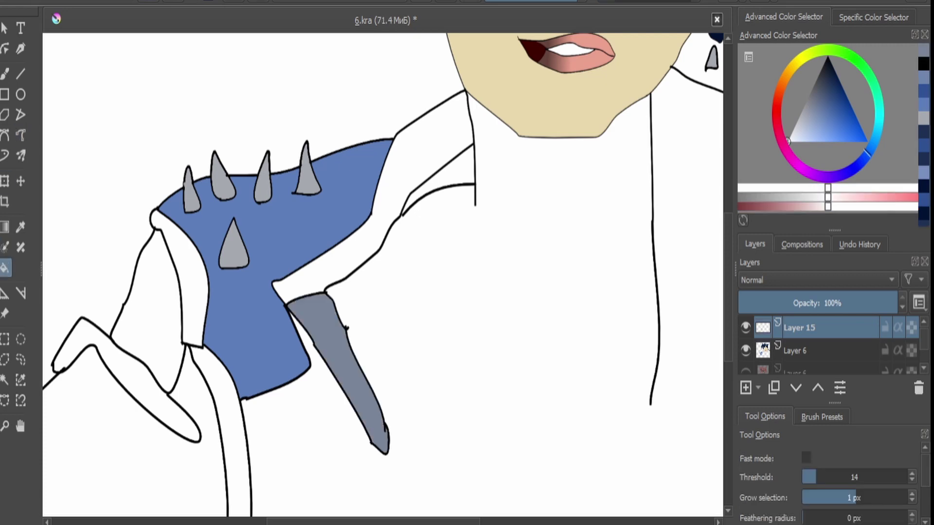
pyautogui.click(825, 134)
pyautogui.click(384, 161)
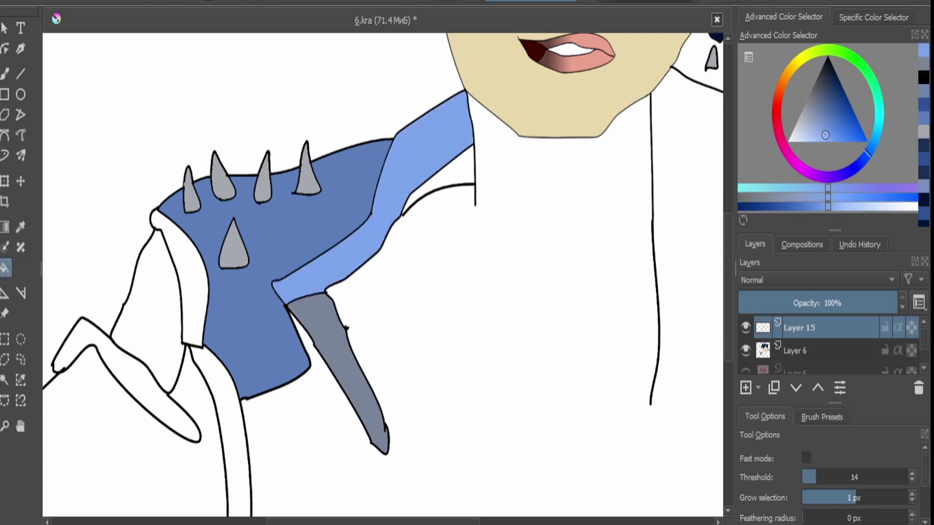
# Draw a dividing line across the left collar and fill the part above it with dark slate blue on Layer 6.
pyautogui.scroll(1, 396, 132)
pyautogui.press('d')
pyautogui.click(20, 135)
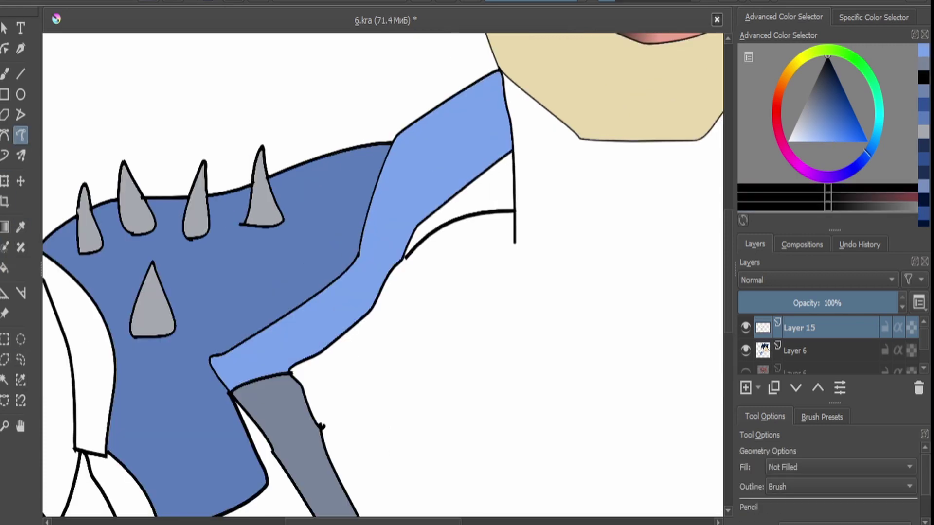
pyautogui.scroll(-2, 383, 275)
pyautogui.click(795, 350)
pyautogui.click(5, 380)
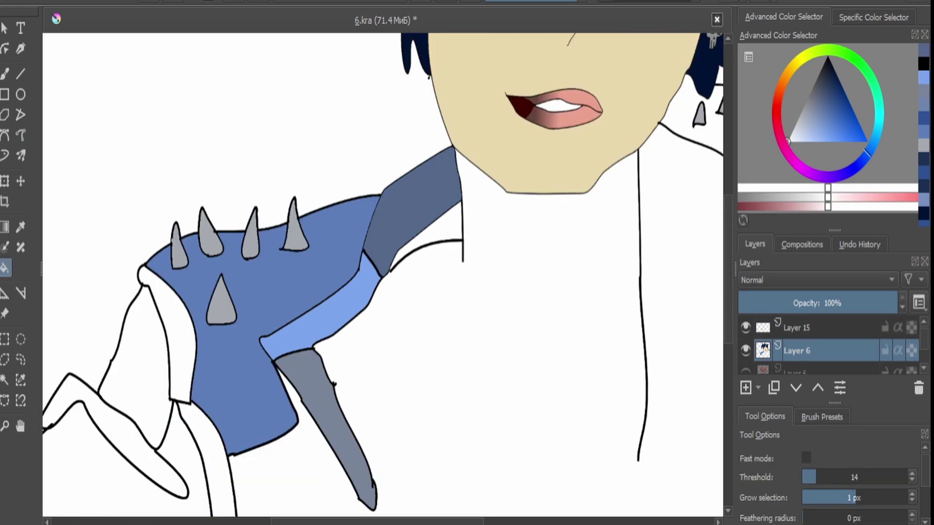
# Delete Layer 15 and fill the white gap between the light blue lapel and the lower strip with grey-blue.
pyautogui.scroll(2, 383, 274)
pyautogui.click(302, 341)
pyautogui.scroll(2, 246, 272)
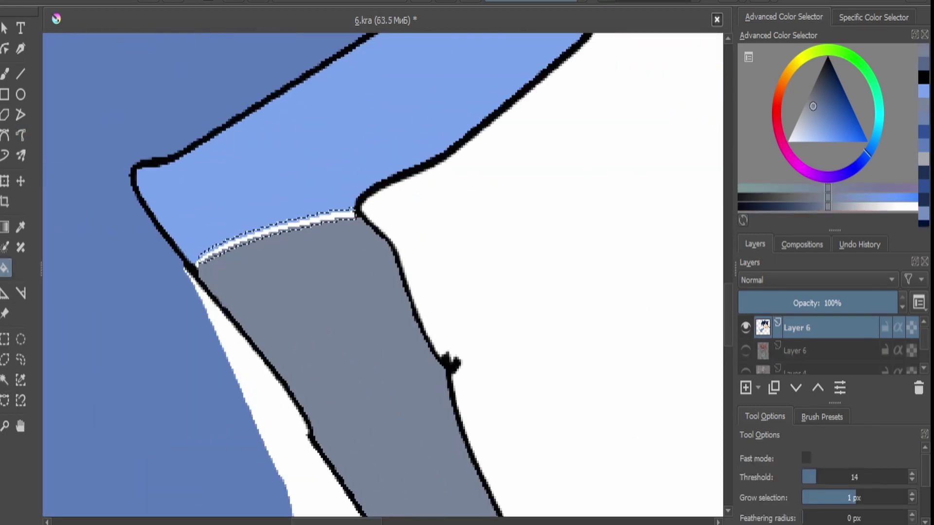
pyautogui.scroll(1, 382, 275)
pyautogui.press('b')
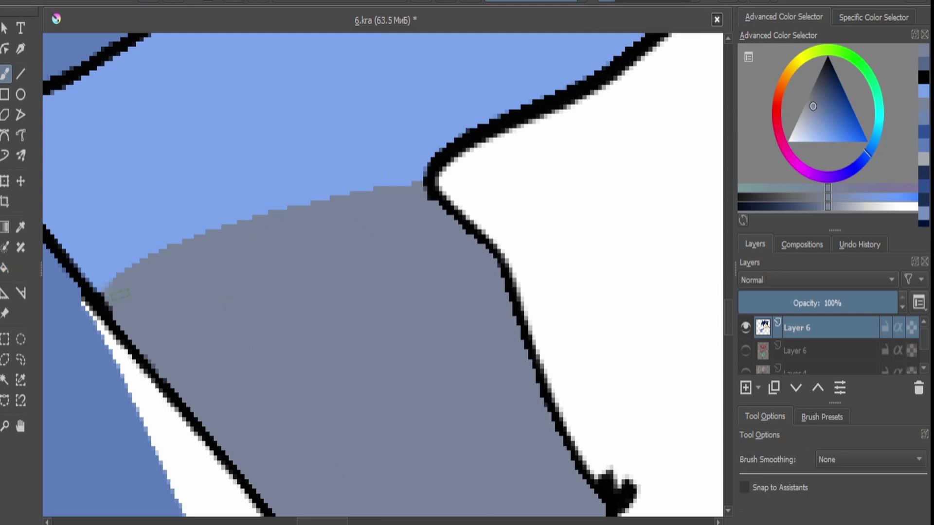
pyautogui.scroll(-4, 383, 275)
pyautogui.scroll(2, 246, 272)
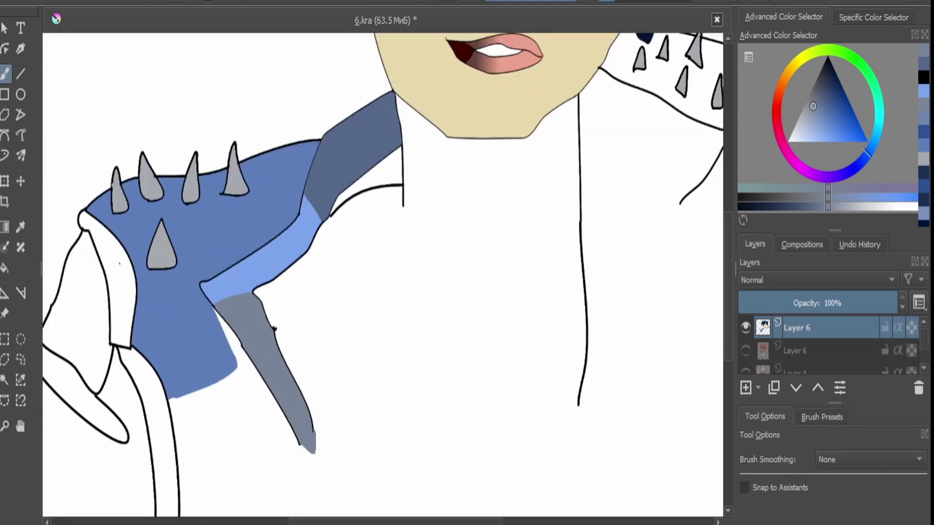
# Fill the left sleeve, shoulder strap, cuff, long curved band and shoulder panel with dark slate grey.
pyautogui.press('k')
pyautogui.press('f')
pyautogui.scroll(-2, 246, 272)
pyautogui.scroll(1, 219, 311)
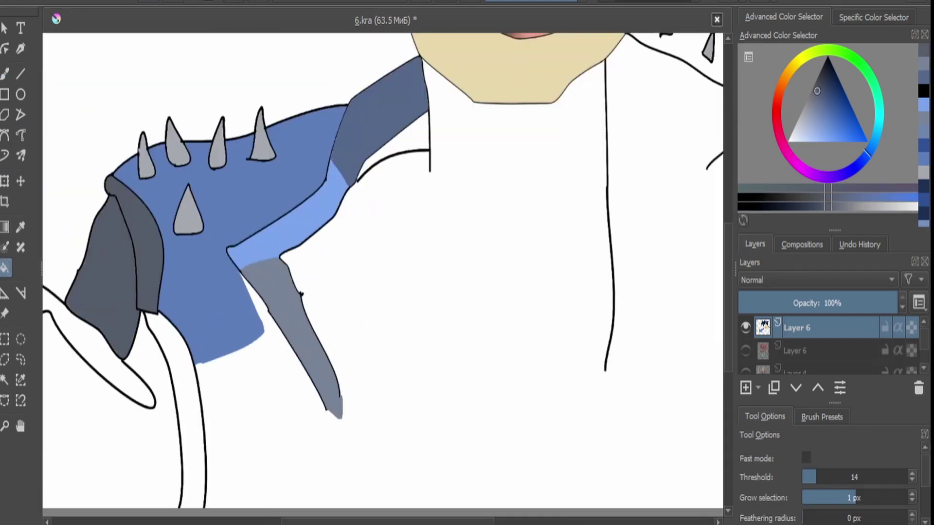
pyautogui.scroll(-2, 219, 311)
pyautogui.scroll(4, 219, 311)
pyautogui.scroll(-2, 383, 274)
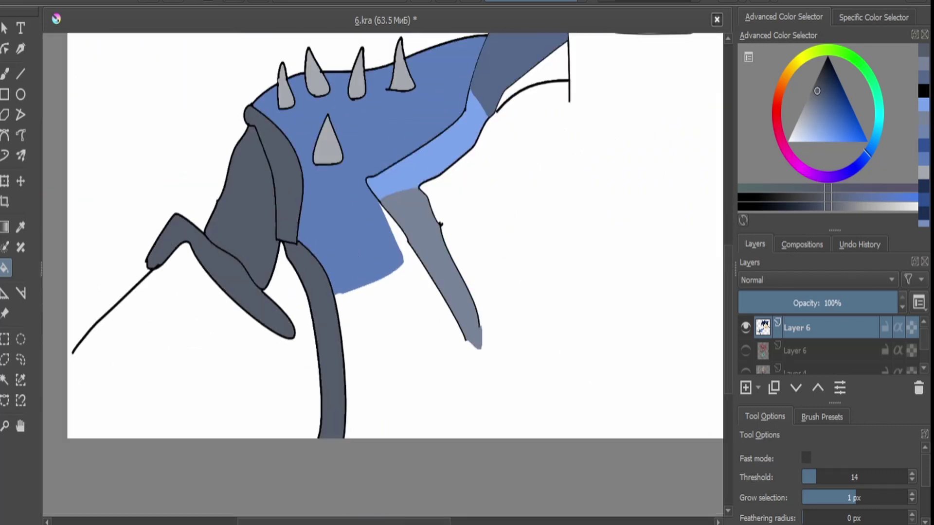
pyautogui.scroll(2, 382, 275)
pyautogui.scroll(-2, 383, 275)
# On a new layer, draw the sleeve's edge down from the cuff and fill the area up to the curved band dark slate grey.
pyautogui.press('Insert')
pyautogui.scroll(1, 383, 275)
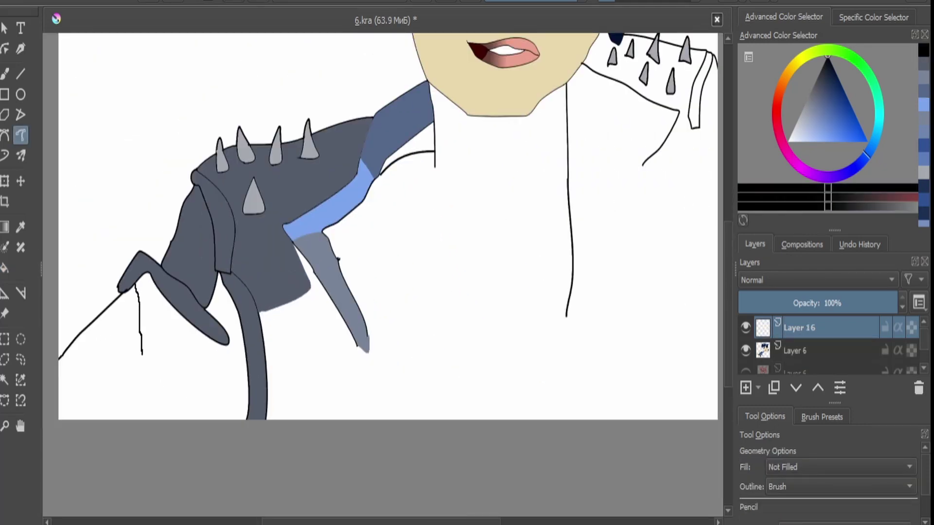
pyautogui.scroll(-2, 383, 226)
pyautogui.press('p')
pyautogui.press('f')
pyautogui.scroll(-2, 383, 226)
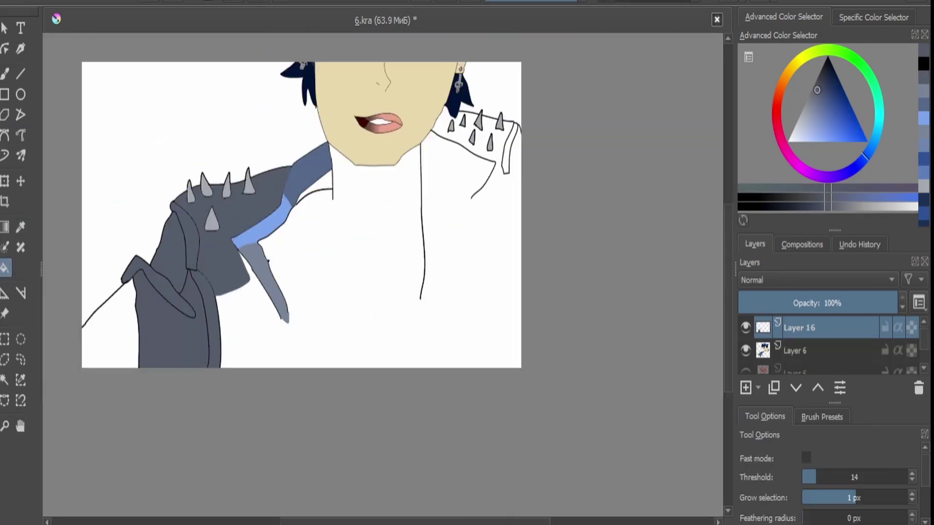
# Fill the arm area outside the left sleeve with the upper collar's slate blue and delete Layer 16.
pyautogui.scroll(2, 265, 229)
pyautogui.press('p')
pyautogui.scroll(-2, 265, 229)
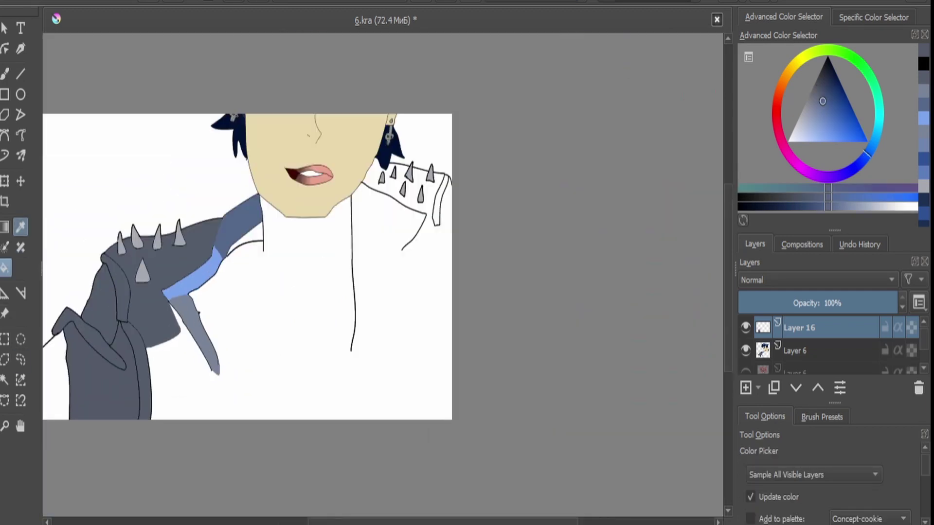
pyautogui.scroll(2, 265, 228)
pyautogui.press('f')
pyautogui.hotkey('shift', 'Delete')
pyautogui.hotkey('shift', 'f')
pyautogui.scroll(1, 383, 275)
pyautogui.scroll(-2, 313, 194)
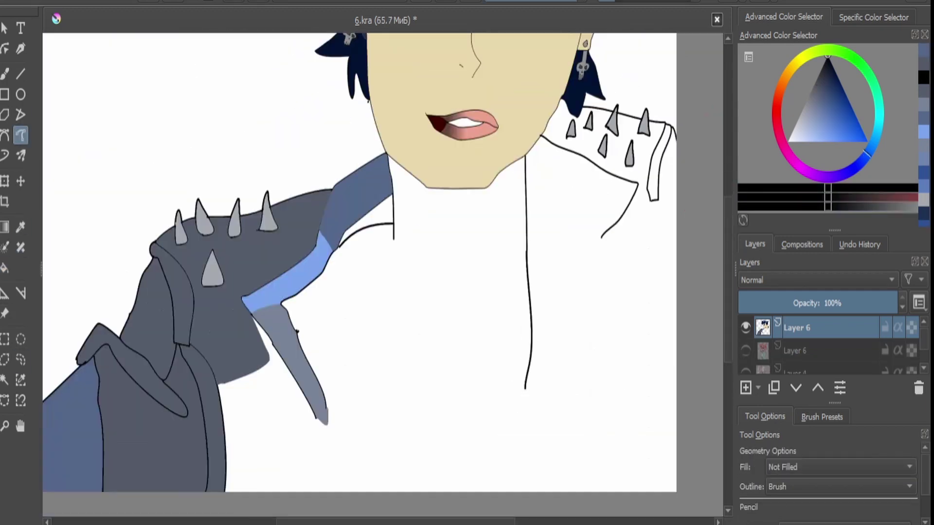
# Draw a curved neckline across the base of the neck and fill the neck with the face's skin tone.
pyautogui.hotkey('ctrl', 't')
pyautogui.scroll(3, 313, 194)
pyautogui.scroll(-2, 314, 194)
pyautogui.hotkey('shift', 'f')
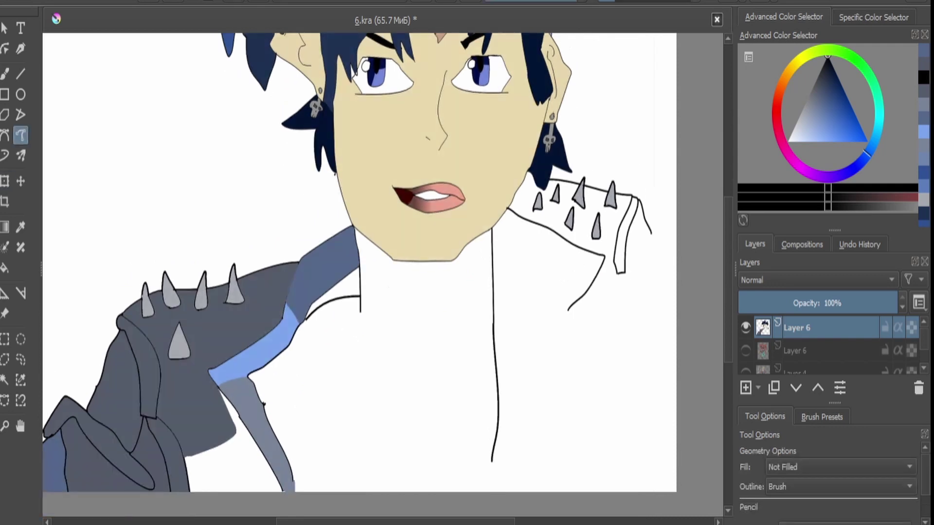
pyautogui.scroll(4, 314, 194)
pyautogui.scroll(-2, 314, 194)
pyautogui.press('f')
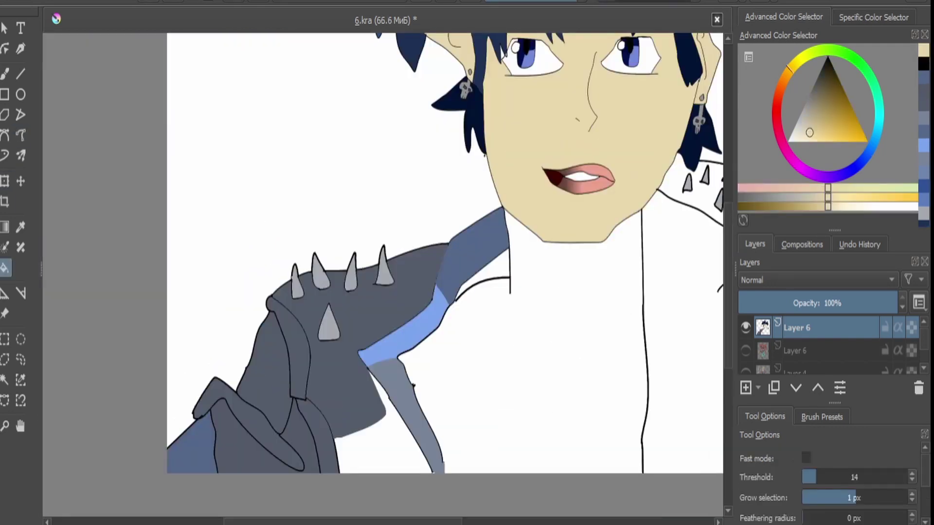
pyautogui.press('d')
pyautogui.hotkey('shift', 'f')
pyautogui.moveTo(509, 290); pyautogui.dragTo(588, 355)
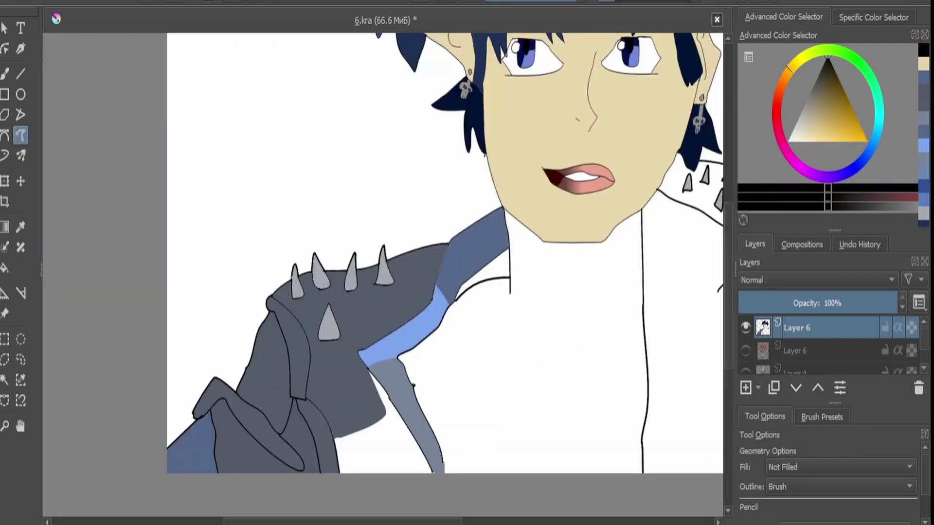
pyautogui.press('p')
pyautogui.click(559, 219)
pyautogui.press('f')
pyautogui.click(545, 282)
# Fill the gap beneath the left collar black and draw a necklace cord with an oval pendant below the neckline.
pyautogui.scroll(4, 545, 282)
pyautogui.press('d')
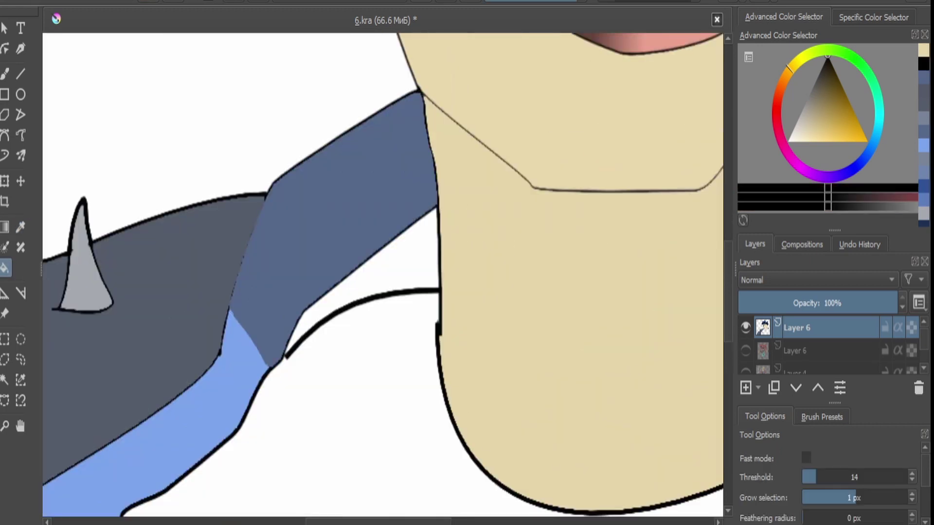
pyautogui.scroll(-3, 404, 195)
pyautogui.hotkey('shift', 'f')
pyautogui.moveTo(408, 185)
pyautogui.mouseDown()
pyautogui.moveTo(405, 242)
pyautogui.moveTo(452, 360)
pyautogui.mouseUp()
pyautogui.moveTo(453, 361)
pyautogui.mouseDown()
pyautogui.moveTo(467, 365)
pyautogui.moveTo(455, 362)
pyautogui.moveTo(554, 309)
pyautogui.moveTo(594, 248)
pyautogui.mouseUp()
# Fill the necklace's oval pendant with a pale gold from the recent colors.
pyautogui.click(923, 63)
pyautogui.press('f')
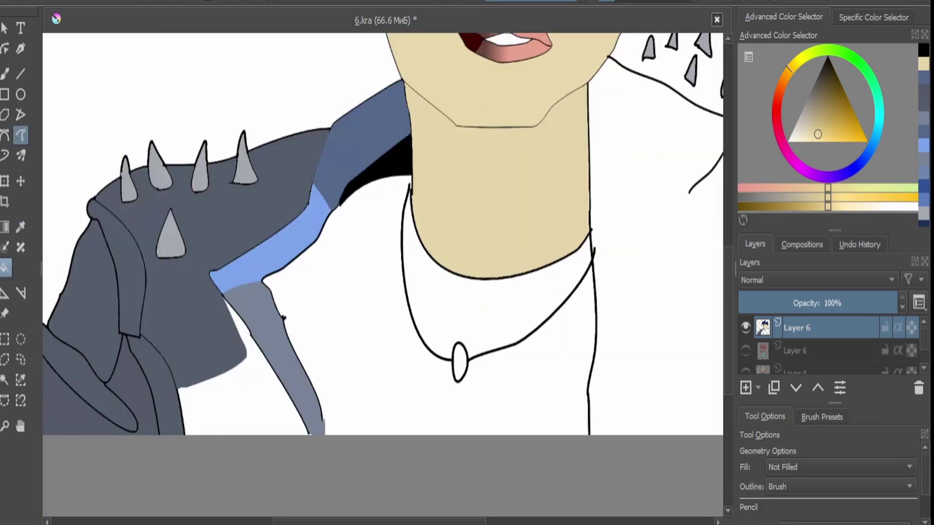
pyautogui.scroll(3, 530, 380)
pyautogui.click(532, 386)
pyautogui.scroll(-3, 531, 386)
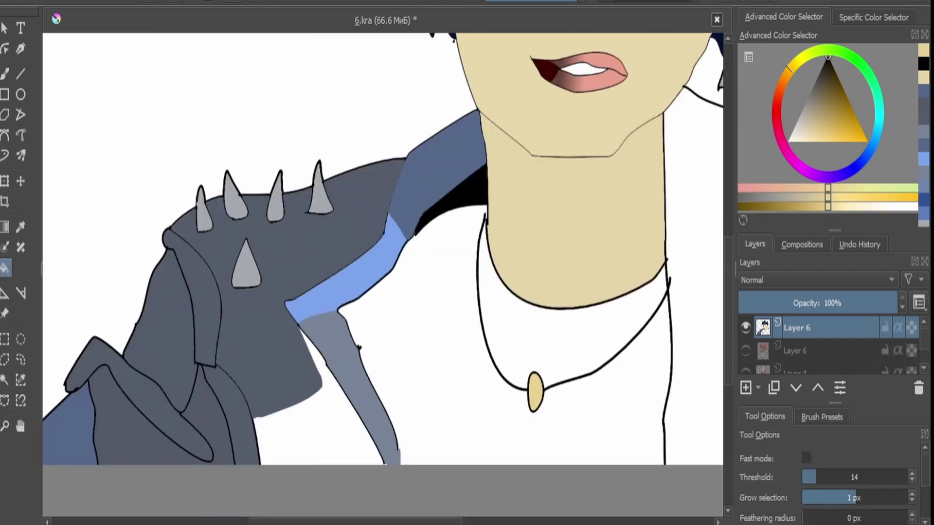
# Fill the shirt area below the neckline with black.
pyautogui.scroll(3, 487, 218)
pyautogui.hotkey('shift', 'f')
pyautogui.scroll(-4, 486, 218)
pyautogui.press('d')
pyautogui.press('f')
pyautogui.click(423, 336)
pyautogui.scroll(3, 424, 336)
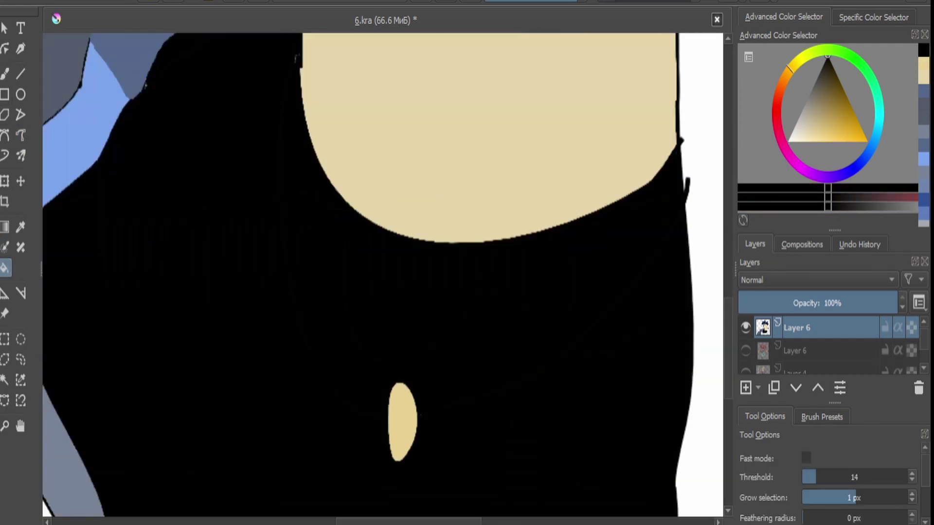
# Redraw both sides of the necklace cord over the black shirt in pale gold, from the pendant up to the neck.
pyautogui.hotkey('shift', 'f')
pyautogui.scroll(-3, 423, 336)
pyautogui.keyDown('ctrl'); pyautogui.click(486, 195); pyautogui.keyUp('ctrl')
pyautogui.moveTo(445, 319); pyautogui.dragTo(395, 204)
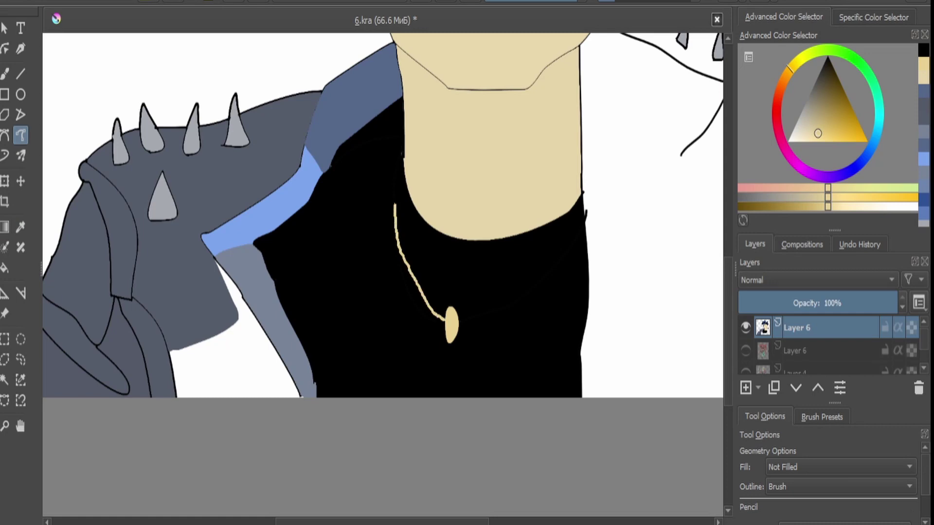
pyautogui.moveTo(402, 130); pyautogui.dragTo(399, 103)
pyautogui.moveTo(452, 321)
pyautogui.mouseDown()
pyautogui.moveTo(530, 265)
pyautogui.moveTo(582, 199)
pyautogui.mouseUp()
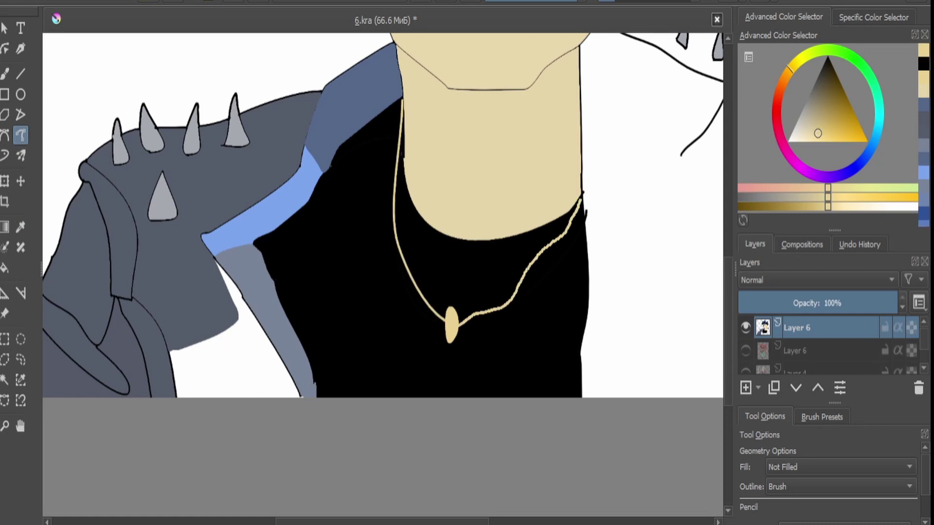
pyautogui.scroll(-4, 582, 199)
pyautogui.scroll(5, 370, 379)
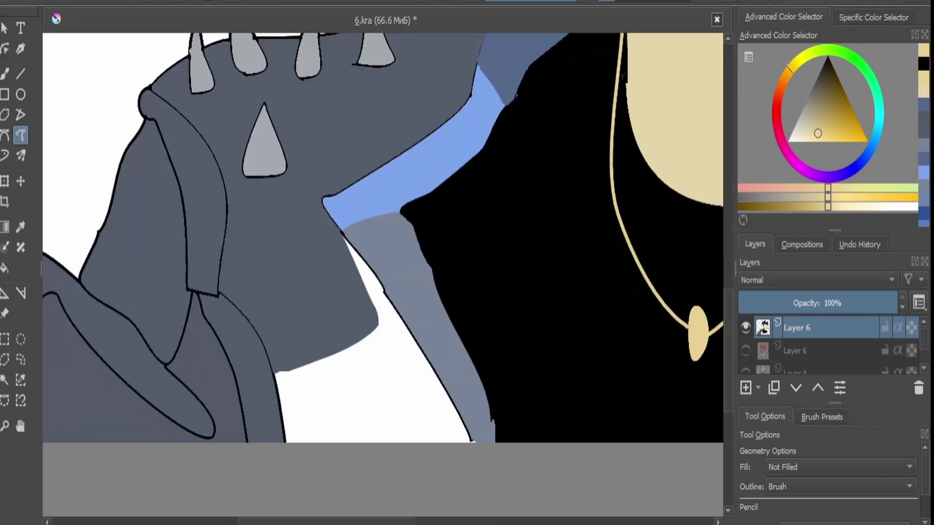
# Fill the white gap between the left sleeve and the grey-blue lapel strip with near-black grey.
pyautogui.keyDown('ctrl'); pyautogui.click(341, 380); pyautogui.keyUp('ctrl')
pyautogui.press('f')
pyautogui.scroll(-5, 369, 379)
pyautogui.scroll(3, 574, 375)
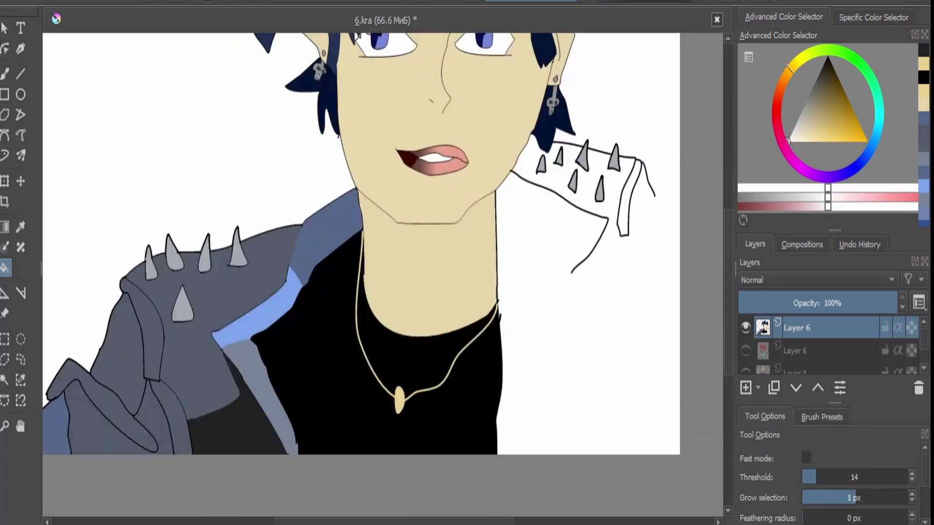
pyautogui.scroll(-2, 573, 375)
# Scale the character on Layer 6 down and move it up and to the left on the canvas.
pyautogui.hotkey('ctrl', 't')
pyautogui.scroll(-1, 208, 256)
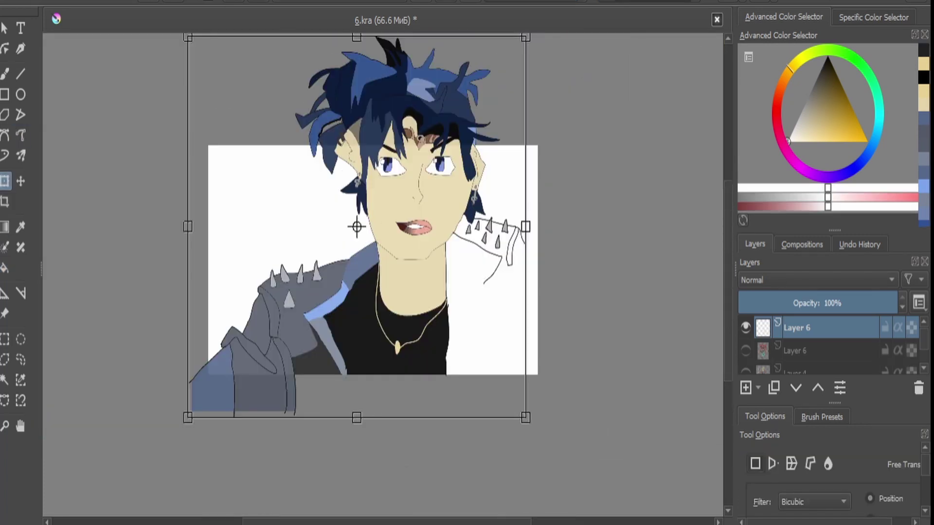
pyautogui.moveTo(187, 42); pyautogui.dragTo(260, 146)
pyautogui.moveTo(393, 281); pyautogui.dragTo(327, 251)
pyautogui.press('d')
pyautogui.click(20, 135)
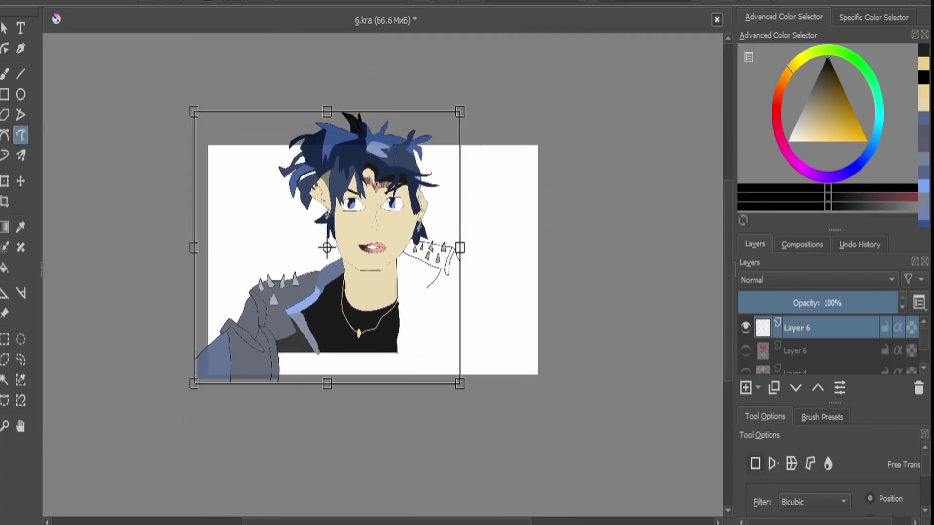
# Draw the outer arm line down from the right shoulder and extend both edges of the shoulder strap downward.
pyautogui.press('+')
pyautogui.press('+')
pyautogui.scroll(2, 469, 183)
pyautogui.moveTo(474, 185); pyautogui.dragTo(548, 332)
pyautogui.moveTo(417, 233)
pyautogui.mouseDown()
pyautogui.moveTo(429, 312)
pyautogui.moveTo(444, 304)
pyautogui.mouseUp()
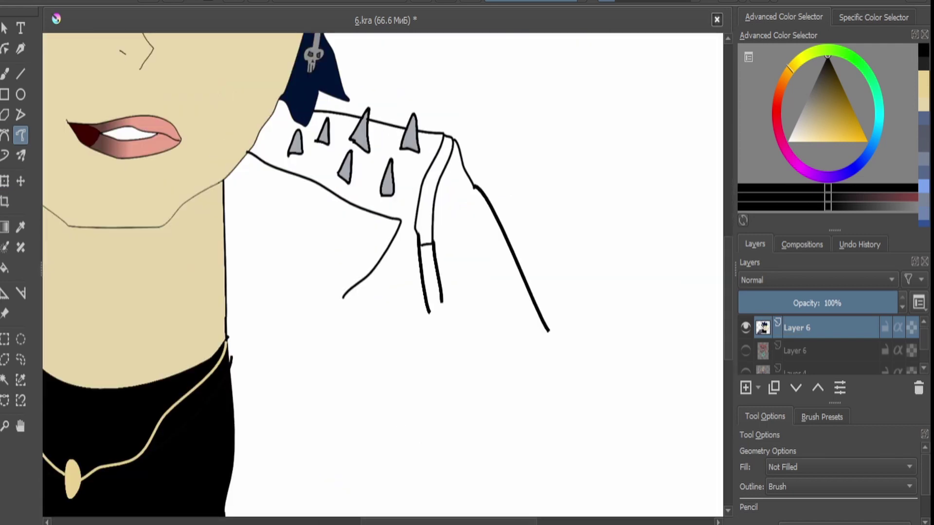
# Add a new layer, hide Layer 6 and draw a closed shape with an arched top and wavy lower edge.
pyautogui.press('-')
pyautogui.press('-')
pyautogui.press('-')
pyautogui.press('Insert')
pyautogui.click(746, 350)
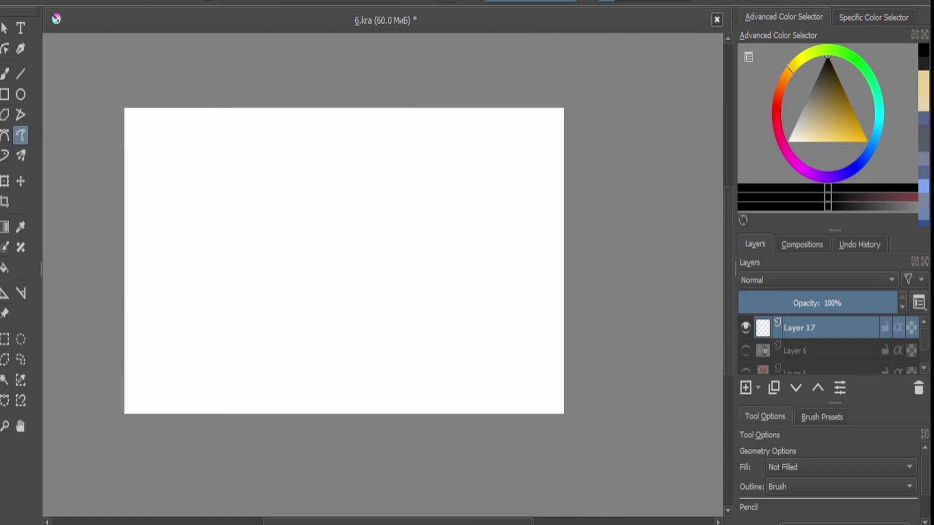
pyautogui.scroll(1, 344, 263)
pyautogui.press('+')
pyautogui.moveTo(233, 252)
pyautogui.mouseDown()
pyautogui.moveTo(294, 223)
pyautogui.moveTo(416, 280)
pyautogui.moveTo(342, 321)
pyautogui.moveTo(238, 293)
pyautogui.moveTo(233, 252)
pyautogui.mouseUp()
pyautogui.press('-')
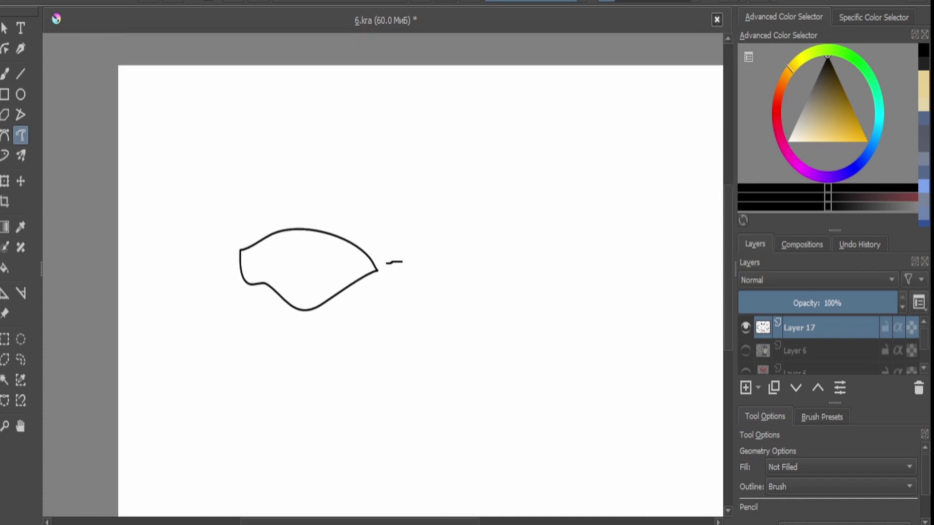
# Draw a curved band over the arched shape and a long pointed blade with an upturned tip above it.
pyautogui.moveTo(398, 254)
pyautogui.mouseDown()
pyautogui.moveTo(381, 231)
pyautogui.moveTo(311, 206)
pyautogui.mouseUp()
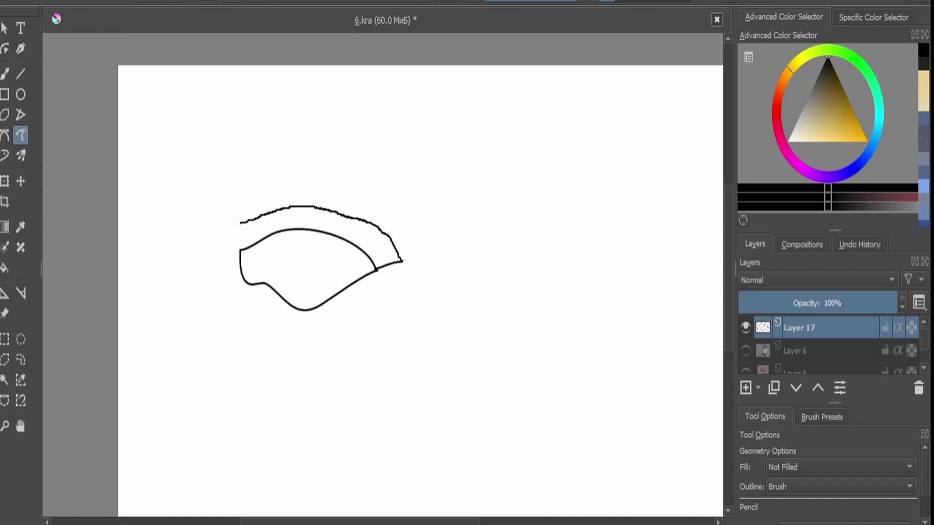
pyautogui.moveTo(237, 247); pyautogui.dragTo(239, 249)
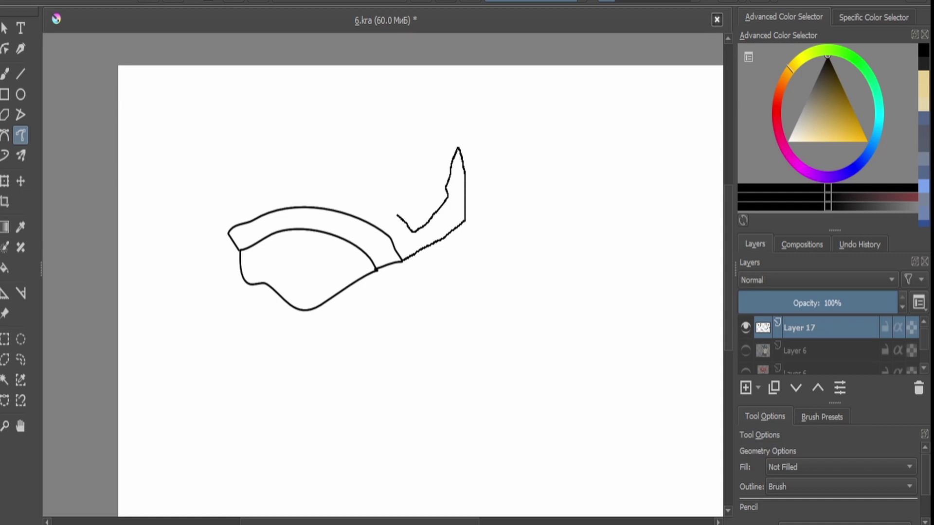
pyautogui.moveTo(397, 214)
pyautogui.mouseDown()
pyautogui.moveTo(217, 102)
pyautogui.moveTo(257, 150)
pyautogui.mouseUp()
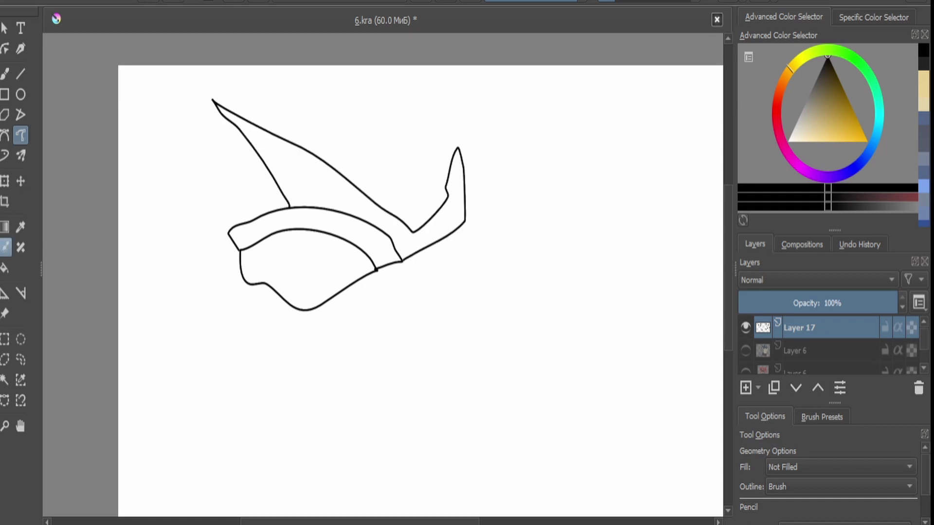
# Move the drawing down and outline a second, round-ended blade with a hooked tip above the first one.
pyautogui.hotkey('ctrl', 't')
pyautogui.moveTo(341, 204); pyautogui.dragTo(353, 335)
pyautogui.press('Return')
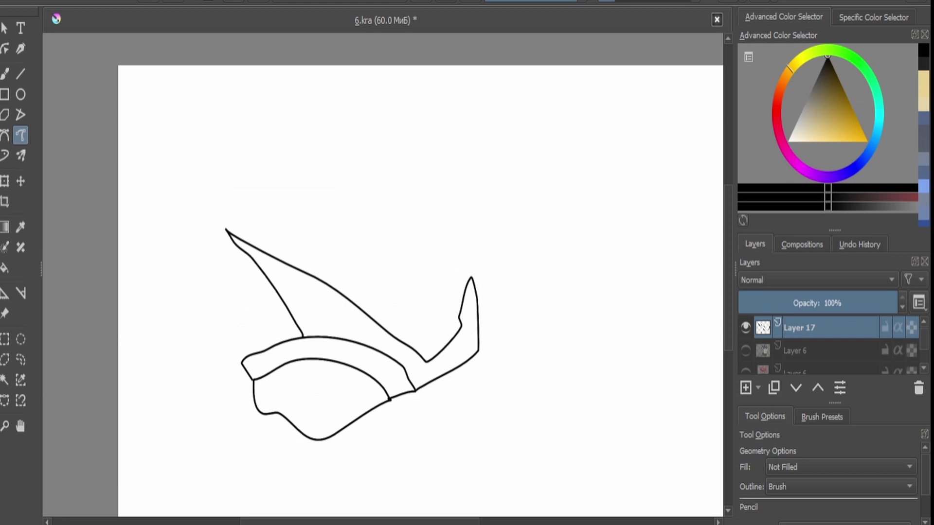
pyautogui.moveTo(433, 238); pyautogui.dragTo(417, 233)
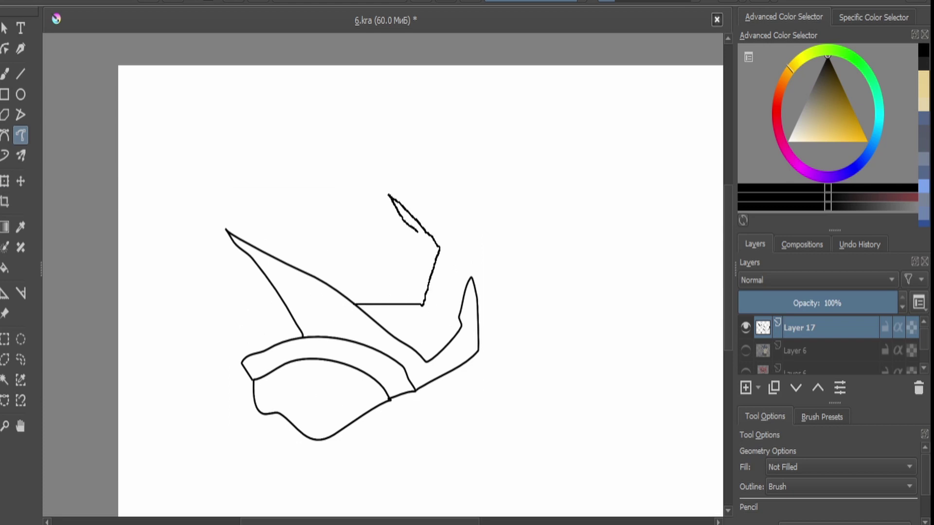
pyautogui.moveTo(385, 261)
pyautogui.mouseDown()
pyautogui.moveTo(175, 108)
pyautogui.moveTo(158, 117)
pyautogui.moveTo(156, 142)
pyautogui.moveTo(232, 208)
pyautogui.moveTo(241, 241)
pyautogui.mouseUp()
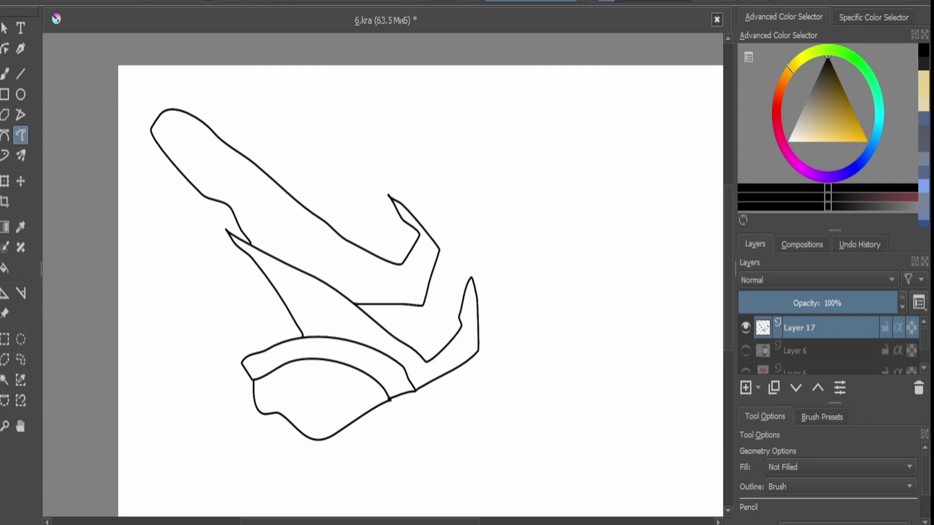
# Fill the arched base and both blades with golden brown and the curved band with light tan.
pyautogui.scroll(3, 304, 431)
pyautogui.click(850, 134)
pyautogui.press('f')
pyautogui.click(331, 369)
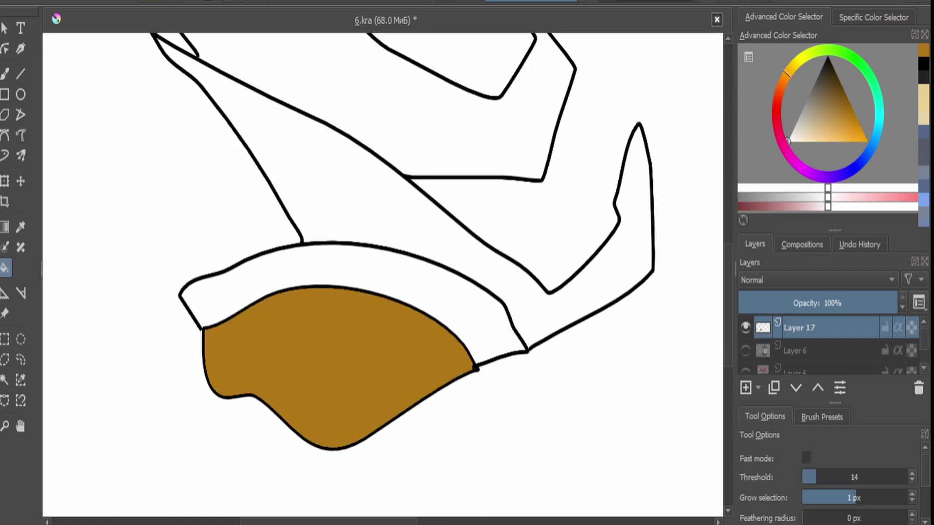
pyautogui.click(389, 146)
pyautogui.click(824, 128)
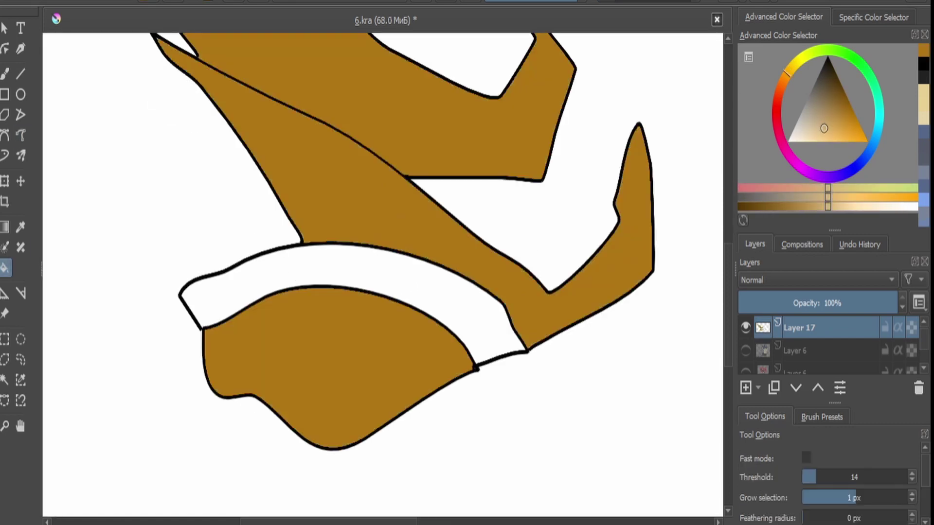
pyautogui.click(321, 273)
pyautogui.scroll(-3, 321, 279)
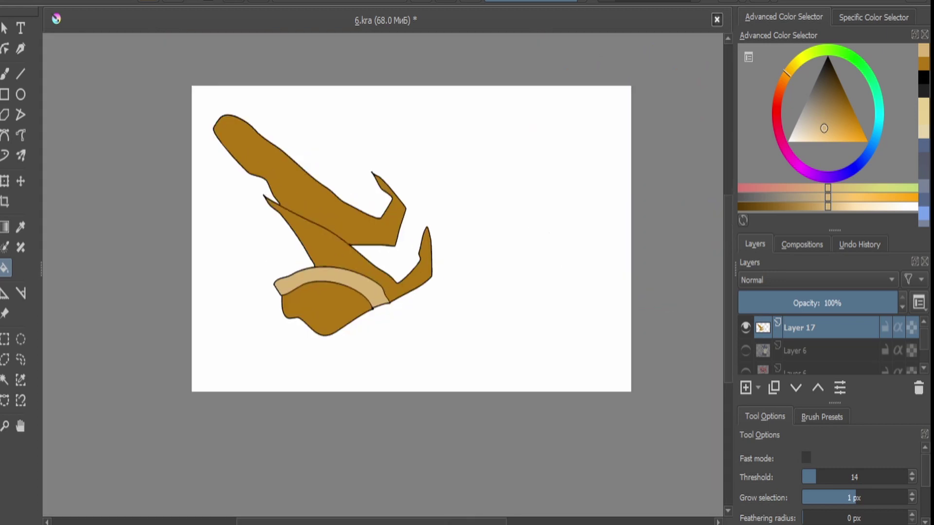
# Duplicate Layer 17 and move the copy to the right of the original ornament.
pyautogui.hotkey('ctrl', 'j')
pyautogui.hotkey('ctrl', 't')
pyautogui.moveTo(323, 213); pyautogui.dragTo(619, 213)
pyautogui.scroll(-4, 642, 262)
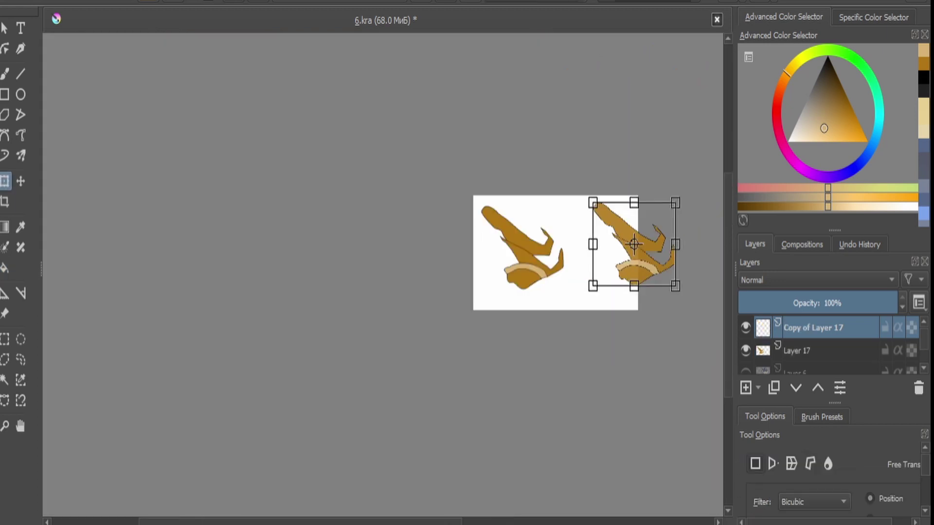
# Mirror the copied ornament horizontally to face the original and merge it down into Layer 17.
pyautogui.moveTo(673, 247); pyautogui.dragTo(645, 217)
pyautogui.scroll(5, 612, 246)
pyautogui.scroll(-3, 646, 217)
pyautogui.hotkey('ctrl', 'e')
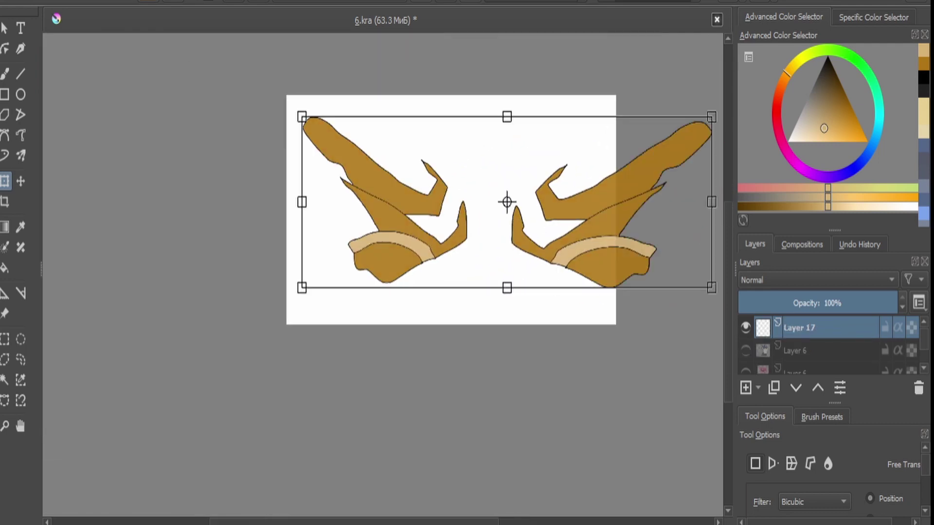
# Scale down the pair of mirrored eye shapes and move them so both fit inside the canvas.
pyautogui.moveTo(712, 117); pyautogui.dragTo(552, 151)
pyautogui.moveTo(428, 219); pyautogui.dragTo(467, 173)
pyautogui.scroll(2, 455, 277)
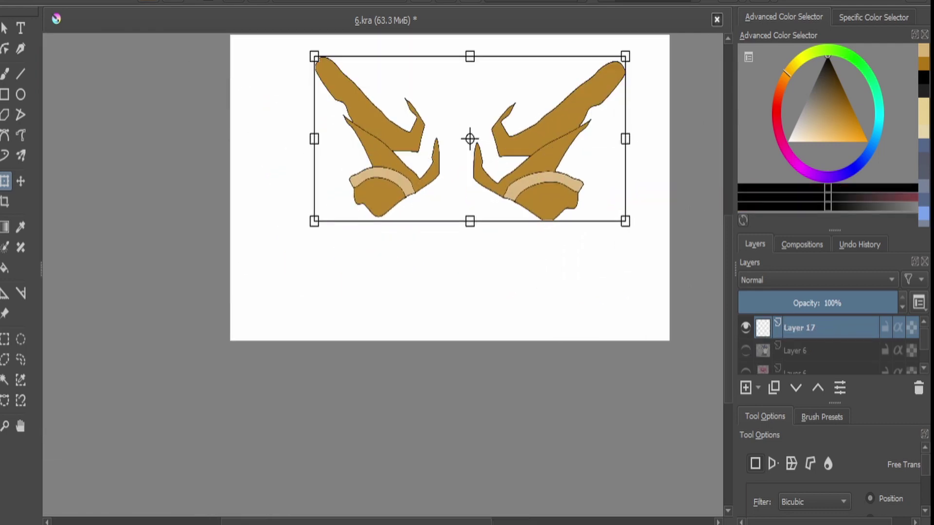
# Outline a zigzag band with a jagged crest above it on a new layer, below and between the eyes.
pyautogui.hotkey('shift', 'b')
pyautogui.scroll(2, 462, 219)
pyautogui.scroll(2, 463, 219)
pyautogui.moveTo(406, 199)
pyautogui.mouseDown()
pyautogui.moveTo(442, 229)
pyautogui.moveTo(496, 223)
pyautogui.moveTo(556, 235)
pyautogui.moveTo(448, 266)
pyautogui.moveTo(396, 200)
pyautogui.moveTo(411, 204)
pyautogui.mouseUp()
pyautogui.press('Insert')
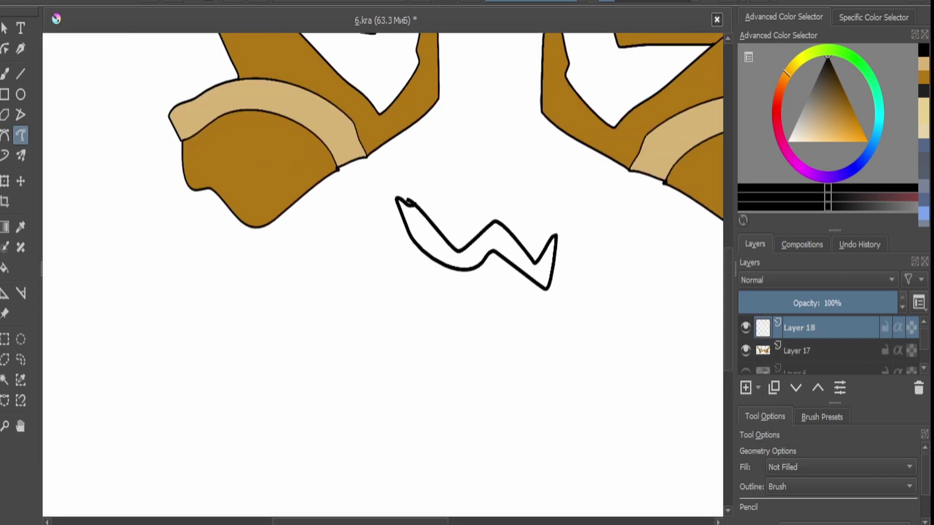
pyautogui.moveTo(556, 235)
pyautogui.mouseDown()
pyautogui.moveTo(551, 211)
pyautogui.moveTo(492, 167)
pyautogui.moveTo(464, 191)
pyautogui.moveTo(417, 170)
pyautogui.moveTo(409, 201)
pyautogui.mouseUp()
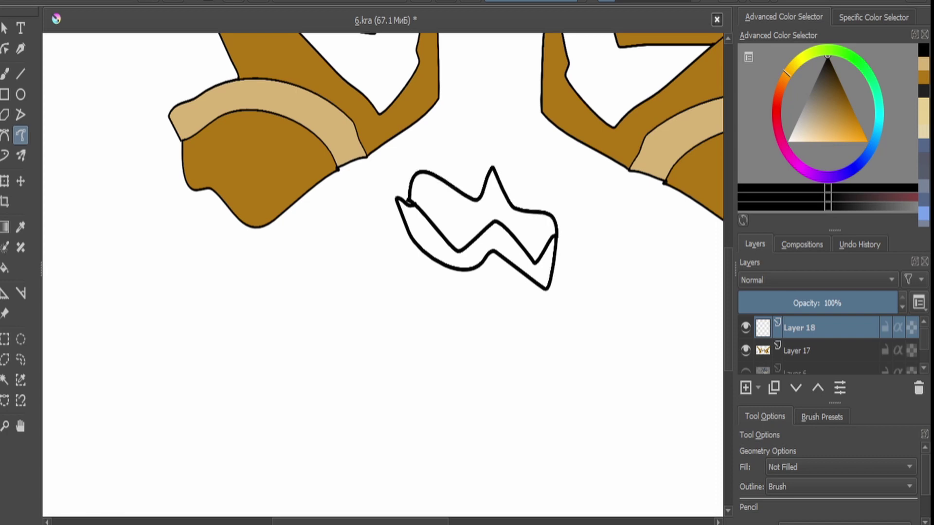
# Fill the zigzag band with brown and the crest above it with cream.
pyautogui.press('f')
pyautogui.click(467, 257)
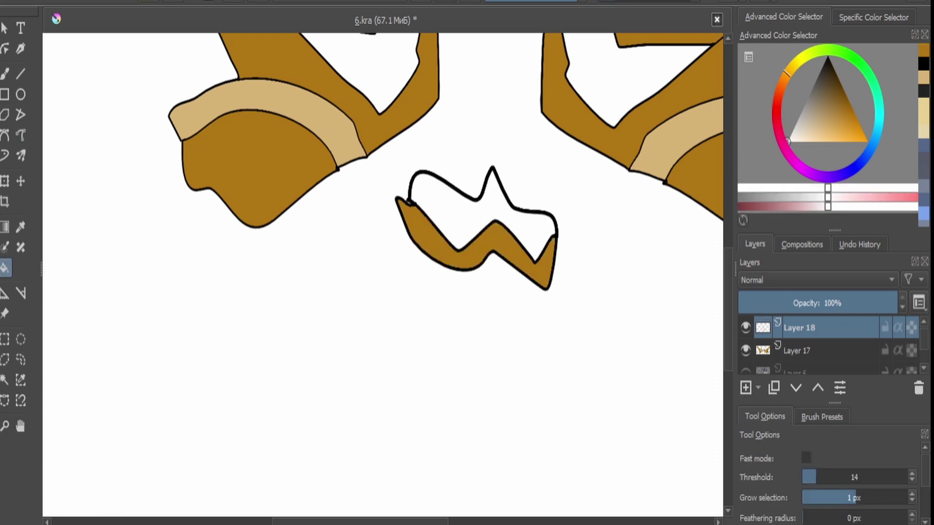
pyautogui.scroll(1, 296, 102)
pyautogui.click(584, 238)
pyautogui.scroll(-4, 384, 272)
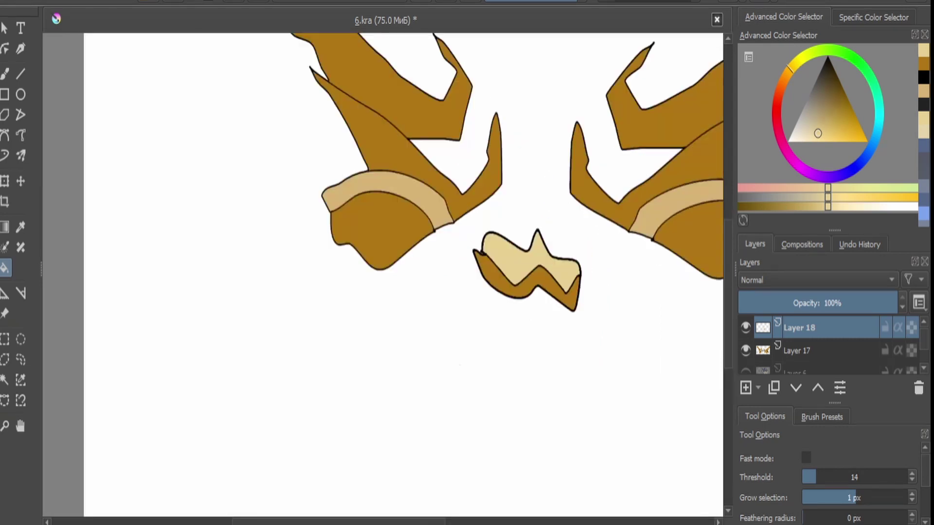
# Outline a two-pointed forehead patch with an arched lower edge between the eyes, and fill it with grey-brown.
pyautogui.click(20, 135)
pyautogui.moveTo(454, 193)
pyautogui.mouseDown()
pyautogui.moveTo(478, 265)
pyautogui.moveTo(525, 195)
pyautogui.mouseUp()
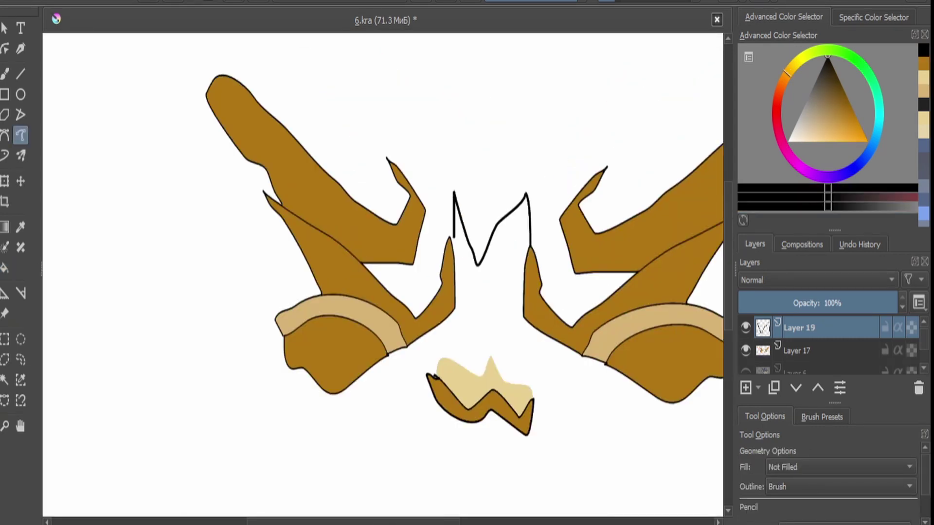
pyautogui.moveTo(414, 340)
pyautogui.mouseDown()
pyautogui.moveTo(479, 313)
pyautogui.moveTo(548, 340)
pyautogui.mouseUp()
pyautogui.scroll(1, 430, 243)
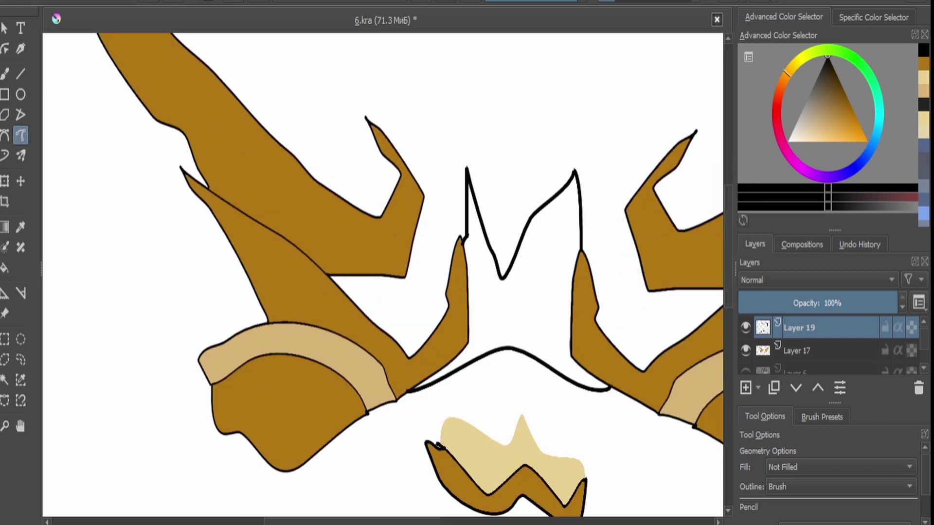
pyautogui.scroll(-2, 384, 272)
pyautogui.press('f')
pyautogui.click(511, 283)
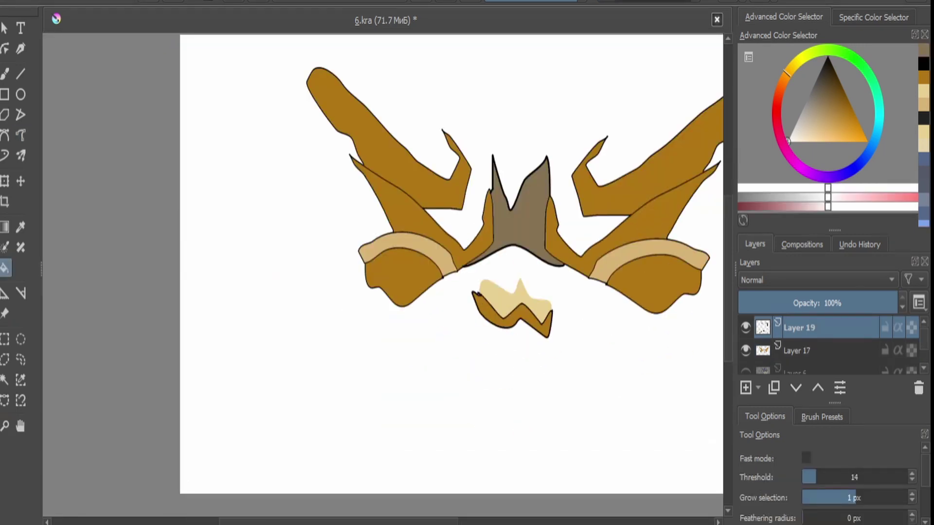
# Draw two long black lines down from the zigzag band for the sides of the nose bridge.
pyautogui.press('d')
pyautogui.click(797, 350)
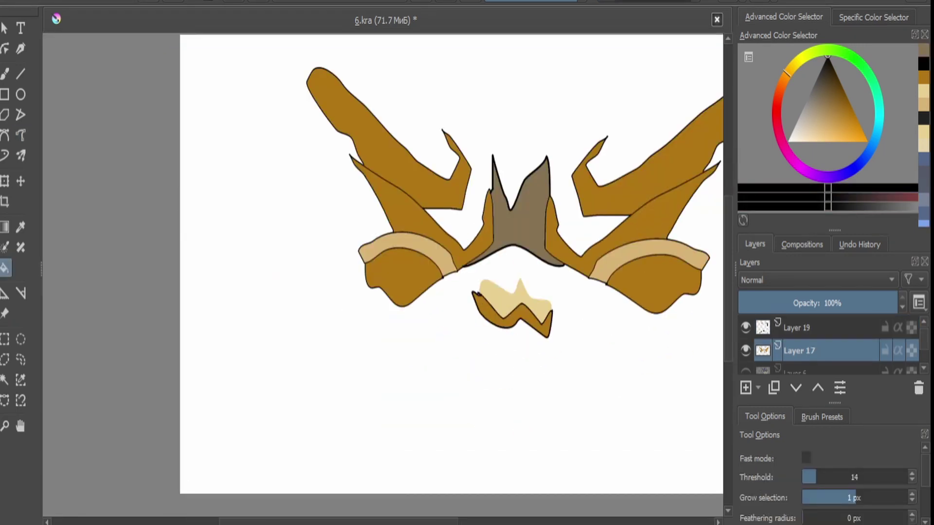
pyautogui.scroll(2, 540, 486)
pyautogui.click(21, 136)
pyautogui.moveTo(533, 264); pyautogui.dragTo(524, 490)
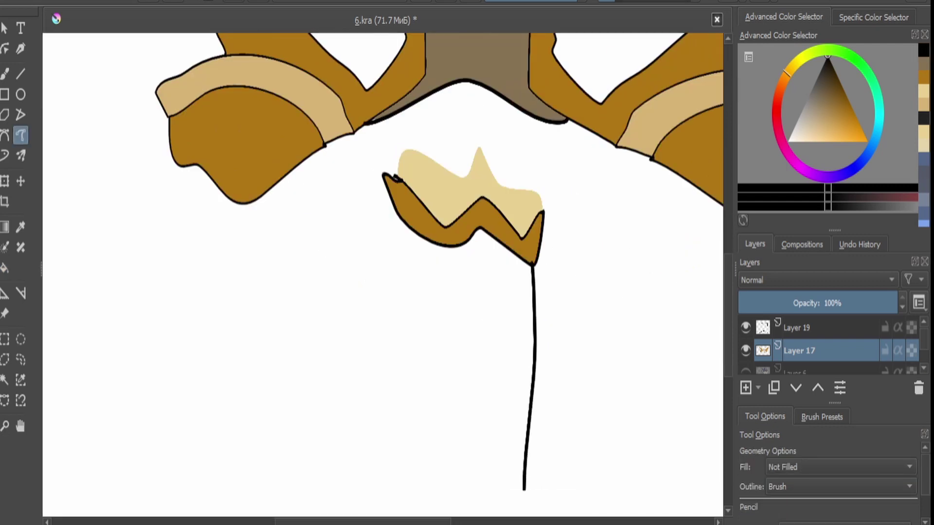
pyautogui.moveTo(397, 212); pyautogui.dragTo(389, 477)
pyautogui.scroll(2, 389, 476)
# Undo the last freehand path and draw two nostril outlines meeting in a point at the nose's lower end.
pyautogui.click(859, 244)
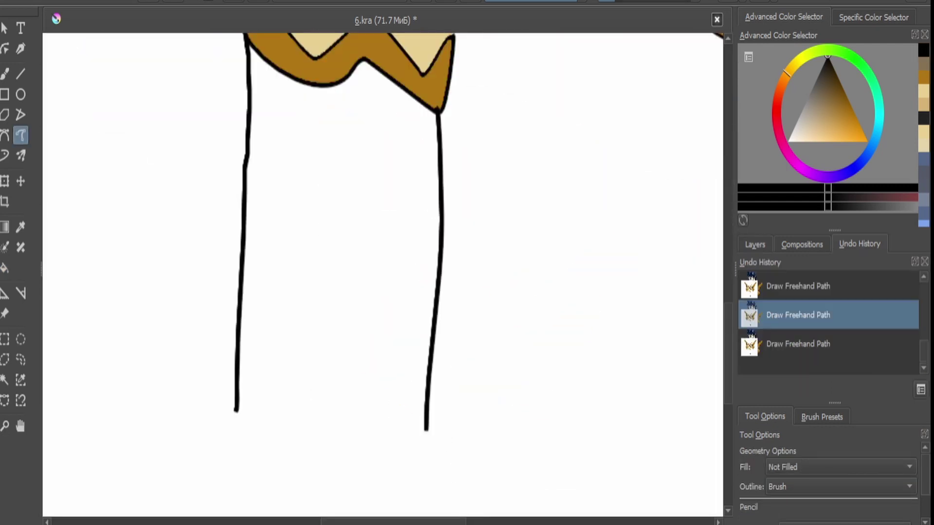
pyautogui.moveTo(250, 391)
pyautogui.mouseDown()
pyautogui.moveTo(316, 447)
pyautogui.moveTo(410, 402)
pyautogui.moveTo(426, 427)
pyautogui.moveTo(323, 451)
pyautogui.moveTo(246, 399)
pyautogui.mouseUp()
pyautogui.click(755, 244)
pyautogui.click(800, 327)
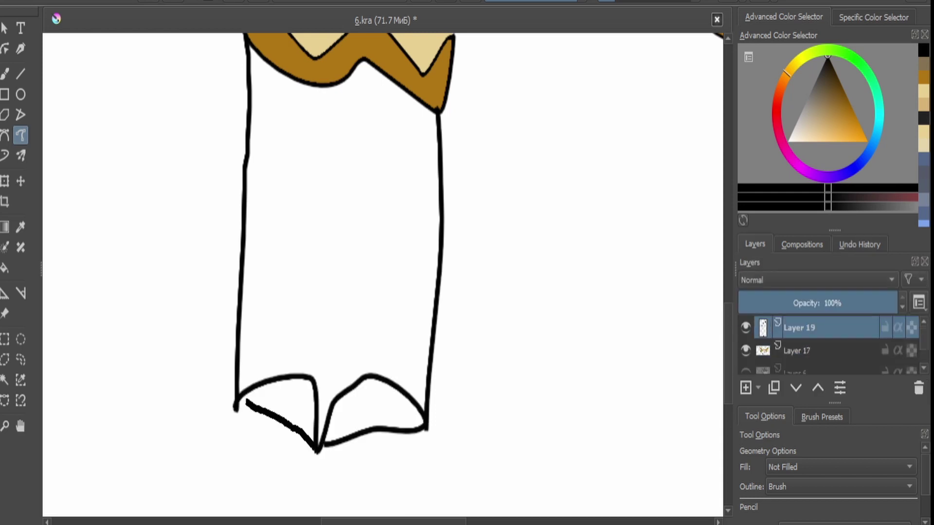
pyautogui.scroll(-3, 379, 273)
pyautogui.scroll(1, 402, 251)
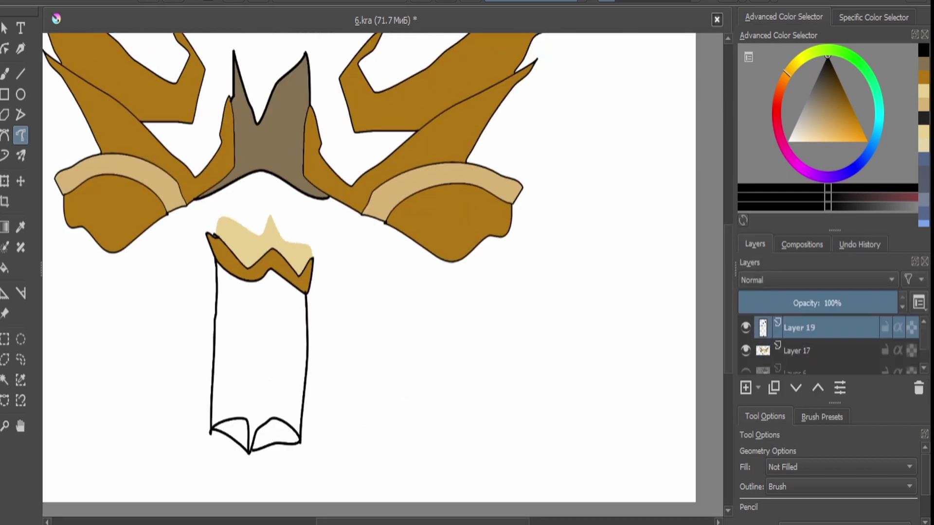
# Sample the crest's cream colour and fill the nose bridge with it.
pyautogui.press('p')
pyautogui.click(243, 228)
pyautogui.press('f')
pyautogui.click(258, 350)
pyautogui.scroll(3, 298, 427)
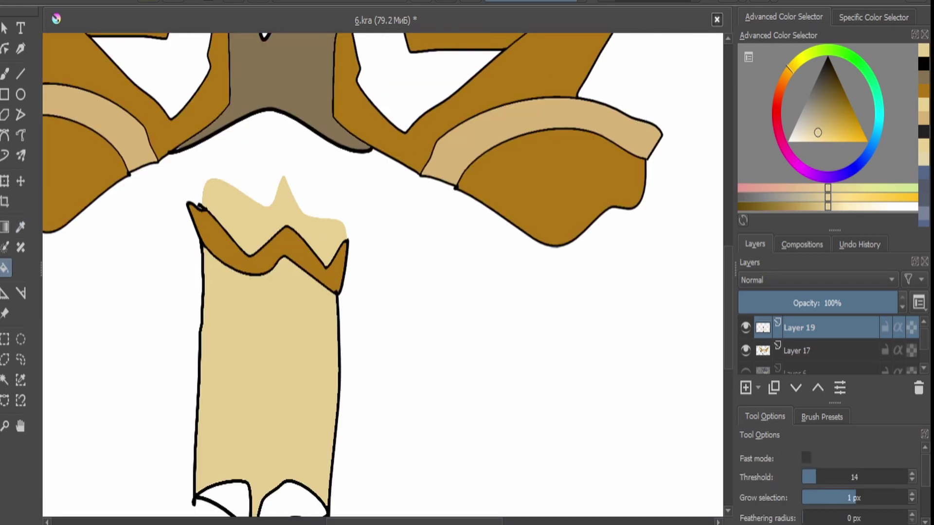
# Draw a straight black centre line down the nose bridge and fill both nostrils with dark grey.
pyautogui.press('v')
pyautogui.moveTo(230, 101); pyautogui.dragTo(194, 469)
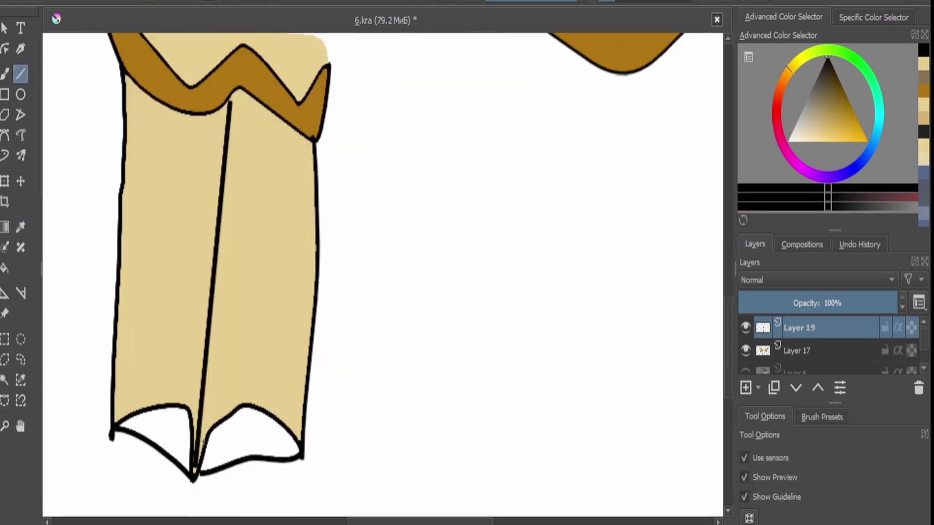
pyautogui.keyDown('ctrl'); pyautogui.click(203, 443); pyautogui.keyUp('ctrl')
pyautogui.press('f')
pyautogui.click(151, 440)
pyautogui.click(251, 441)
pyautogui.scroll(-5, 251, 440)
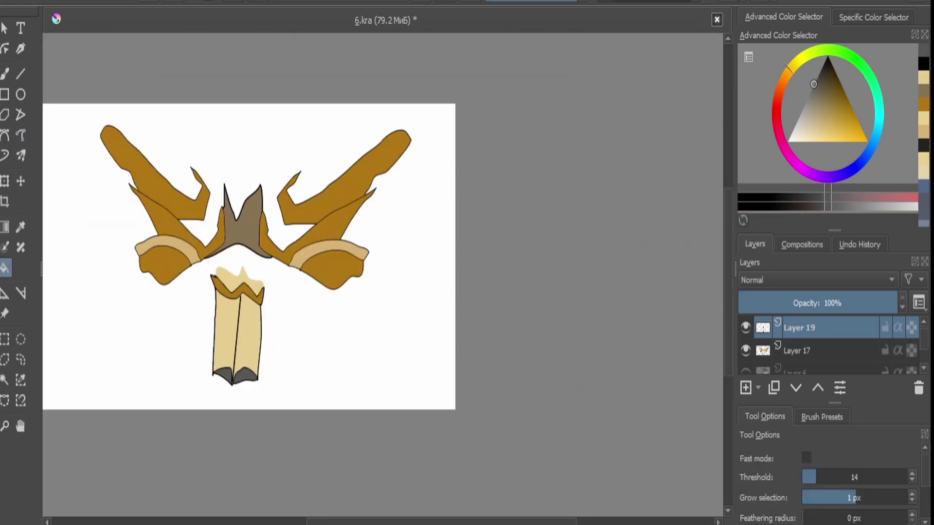
# Merge the nose layer into Layer 17 and move the whole drawing up to free space under the nose.
pyautogui.hotkey('ctrl', 'e')
pyautogui.hotkey('ctrl', 't')
pyautogui.scroll(5, 341, 219)
pyautogui.scroll(-6, 341, 219)
# Draw a short line under the nose and outline an open mouth with fanged upper and lower teeth and a tongue.
pyautogui.press('d')
pyautogui.click(21, 135)
pyautogui.scroll(5, 340, 219)
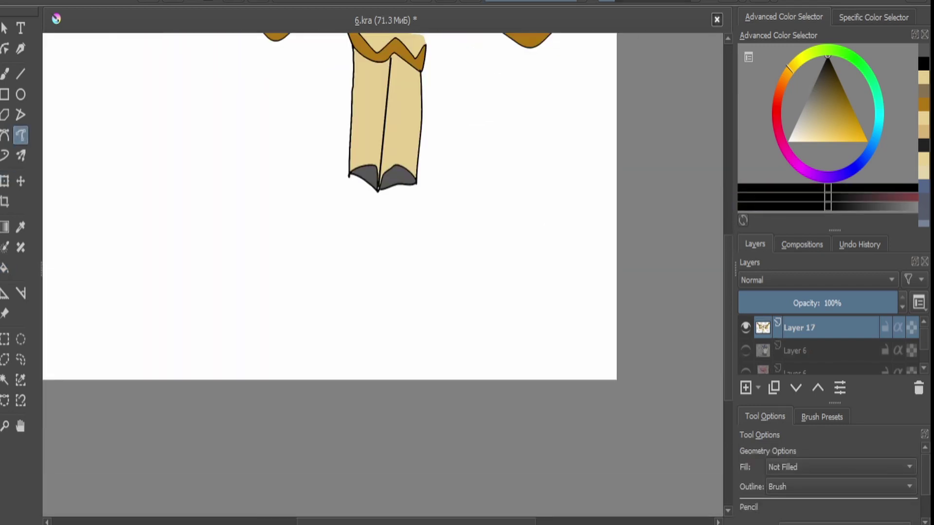
pyautogui.moveTo(334, 247)
pyautogui.mouseDown()
pyautogui.moveTo(443, 243)
pyautogui.moveTo(465, 281)
pyautogui.mouseUp()
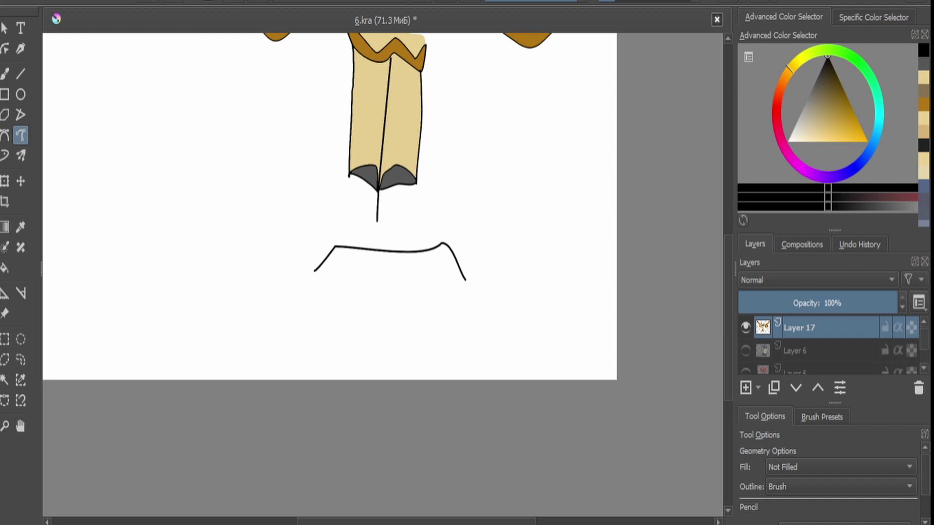
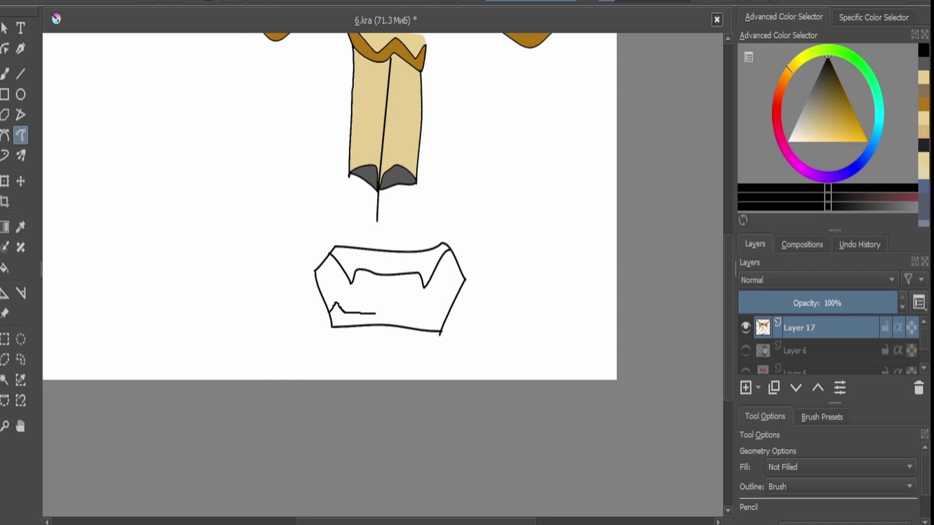
pyautogui.press('+')
pyautogui.press('+')
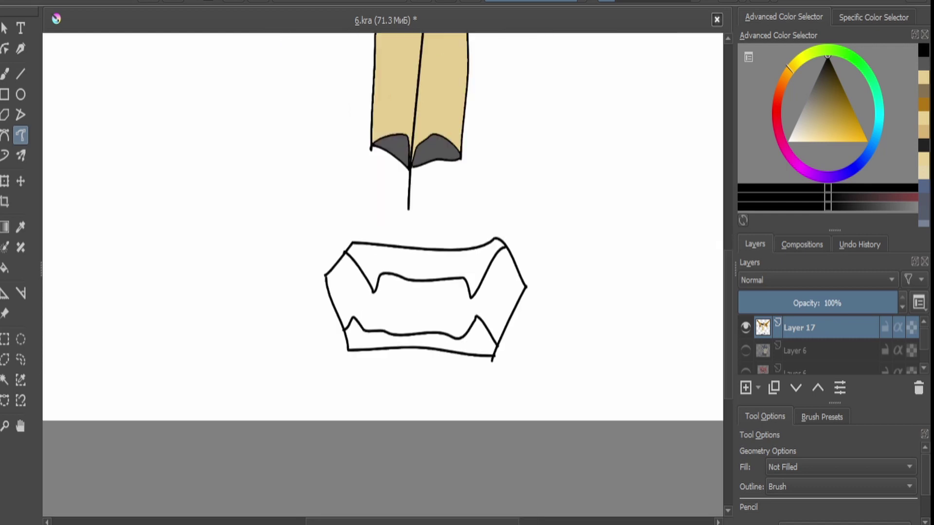
pyautogui.moveTo(395, 350)
pyautogui.mouseDown()
pyautogui.moveTo(453, 327)
pyautogui.moveTo(512, 332)
pyautogui.mouseUp()
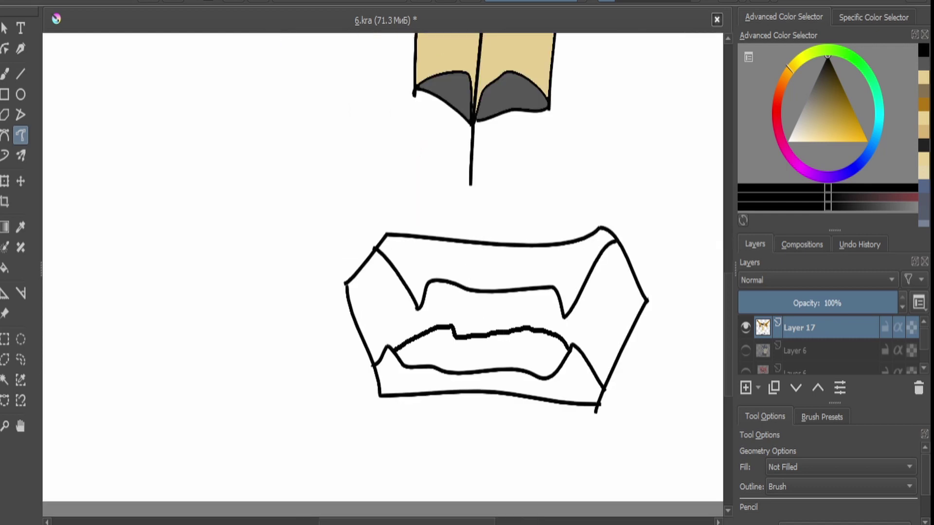
# Fill the mouth's interior with black, the teeth areas with cream and the tongue with dark golden brown.
pyautogui.press('f')
pyautogui.click(491, 311)
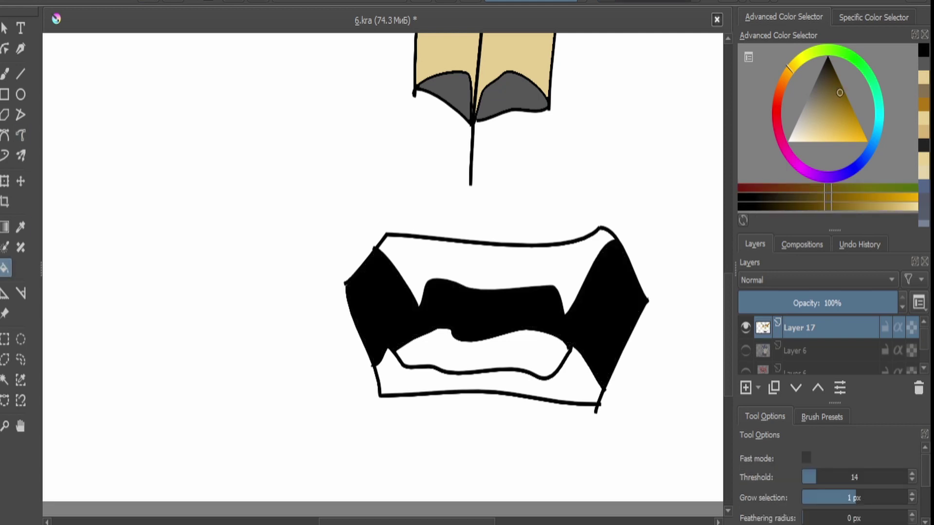
pyautogui.click(487, 252)
pyautogui.click(486, 387)
pyautogui.press('-')
# Move the whole drawing back down so the eyes and mouth are both inside the canvas.
pyautogui.hotkey('ctrl', 't')
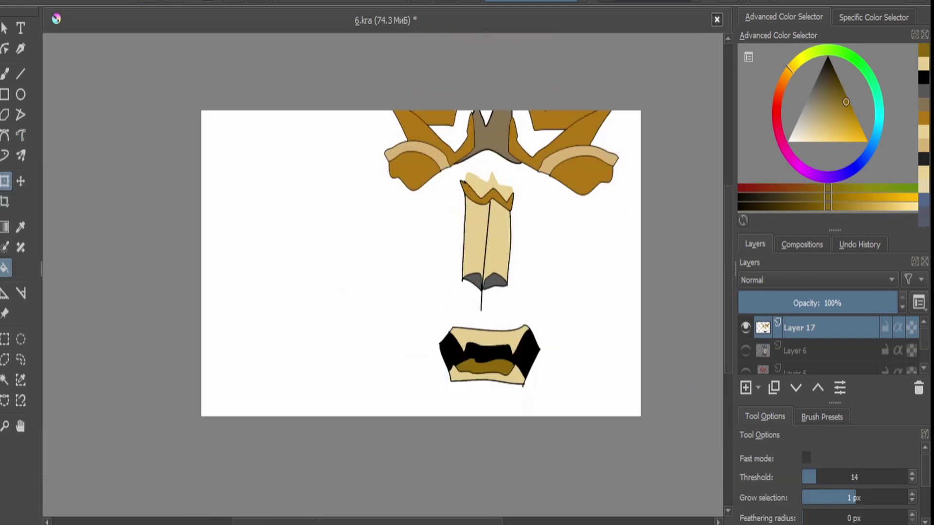
pyautogui.moveTo(388, 231); pyautogui.dragTo(403, 275)
pyautogui.press('Return')
# Draw a peaked cheek fold line on each side of the nostrils.
pyautogui.press('+')
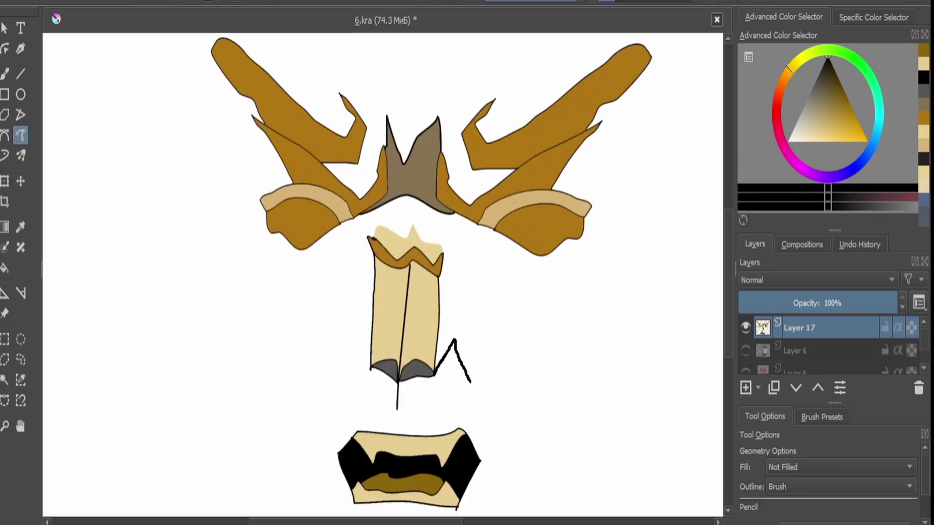
pyautogui.moveTo(470, 383); pyautogui.dragTo(493, 419)
pyautogui.moveTo(369, 364)
pyautogui.mouseDown()
pyautogui.moveTo(356, 336)
pyautogui.moveTo(317, 395)
pyautogui.mouseUp()
pyautogui.press('-')
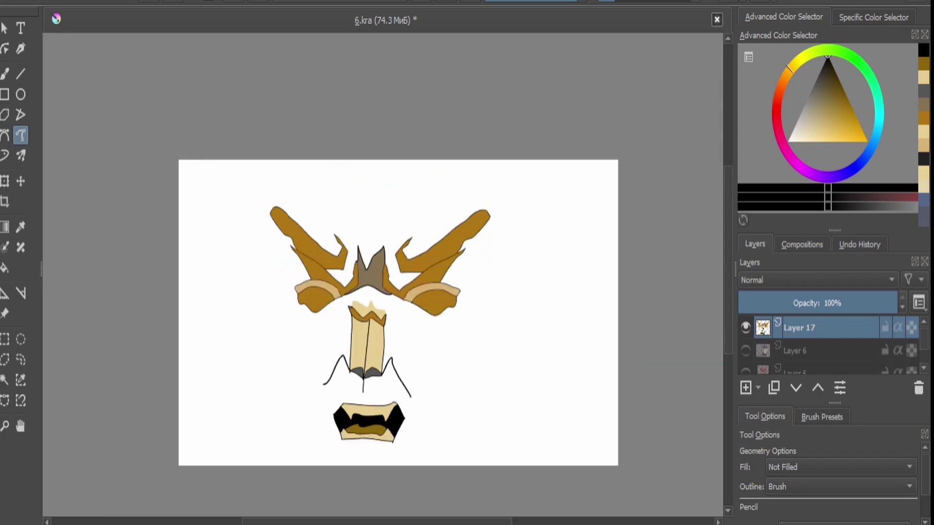
# Draw two long lines diverging upward from the tips of the forehead patch.
pyautogui.press('+')
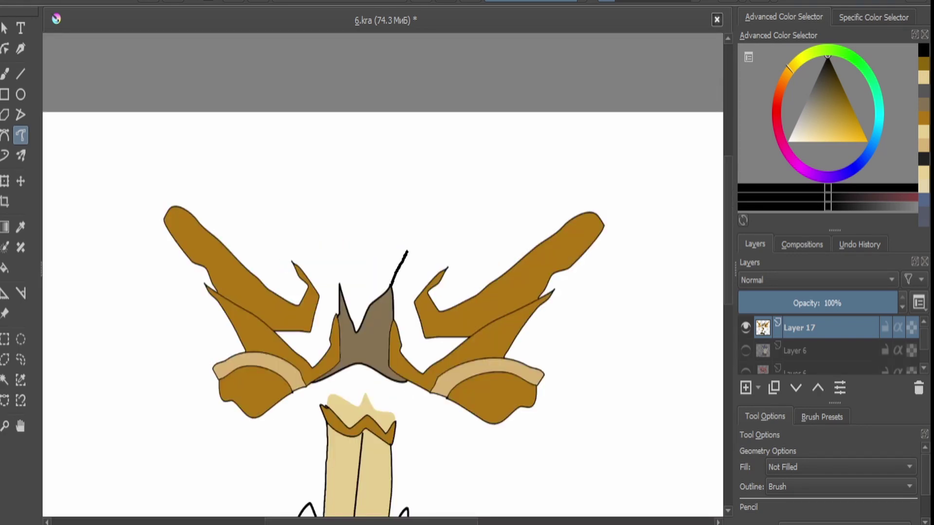
pyautogui.moveTo(407, 251); pyautogui.dragTo(443, 182)
pyautogui.moveTo(323, 248); pyautogui.dragTo(281, 159)
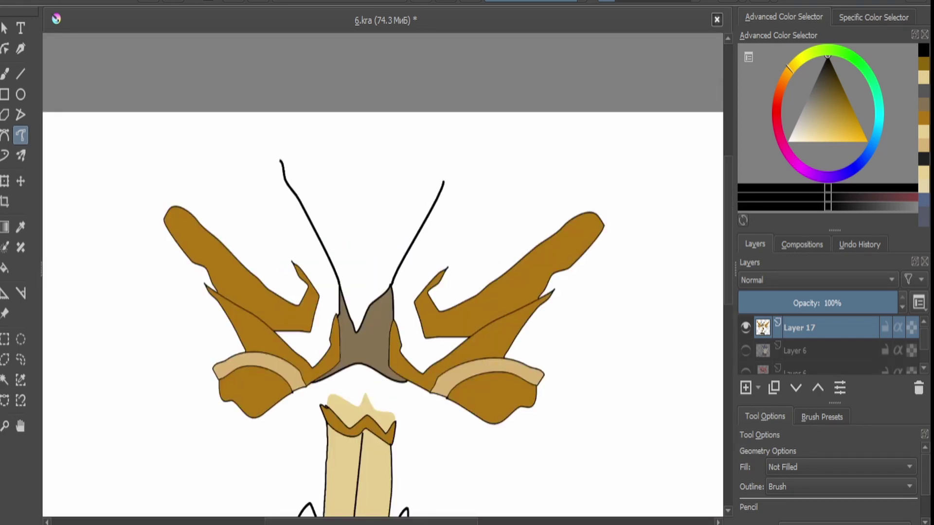
# Move the drawing lower and continue the upper head outline across and down past the outer end of each brow.
pyautogui.press('-')
pyautogui.press('+')
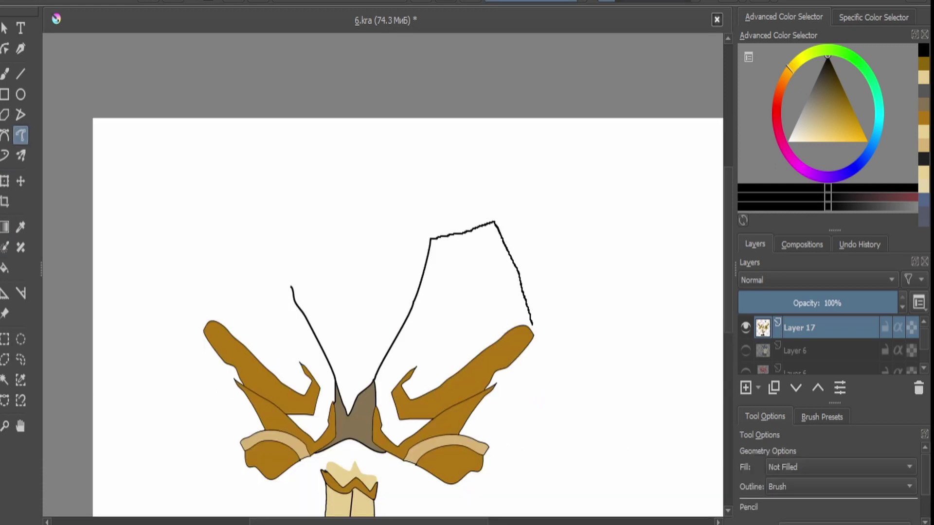
pyautogui.moveTo(532, 324); pyautogui.dragTo(546, 378)
pyautogui.moveTo(284, 268)
pyautogui.mouseDown()
pyautogui.moveTo(222, 280)
pyautogui.moveTo(175, 389)
pyautogui.mouseUp()
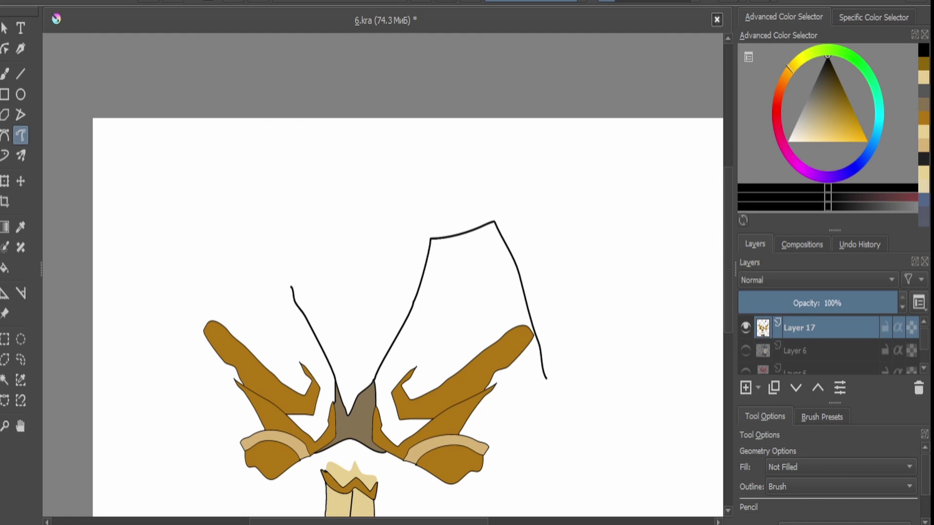
# Move the whole drawing up on the canvas to make room for the lower face.
pyautogui.press('-')
pyautogui.hotkey('ctrl', 't')
pyautogui.moveTo(296, 405); pyautogui.dragTo(305, 319)
pyautogui.press('+')
pyautogui.scroll(-2, 306, 316)
pyautogui.hscroll(2, 306, 317)
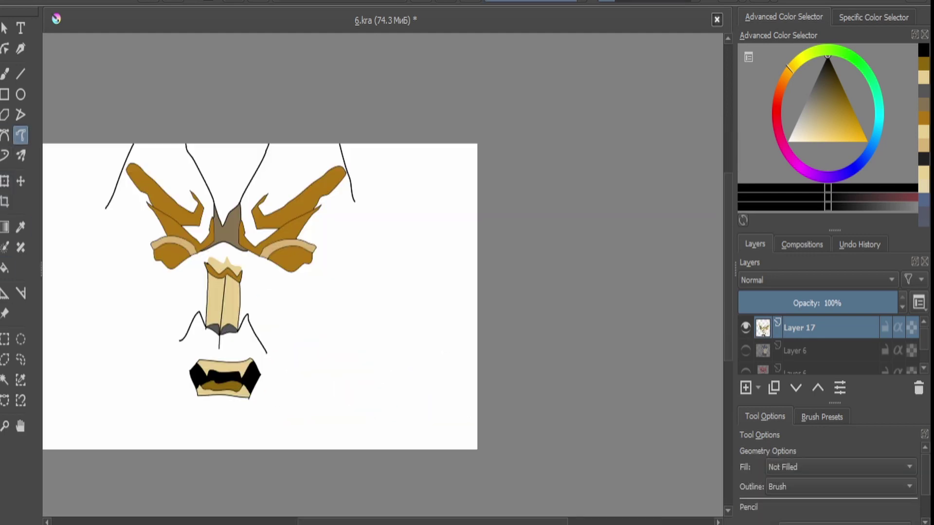
pyautogui.press('Return')
# Outline the cheeks, jaw and flat chin on a new layer and merge it into Layer 17.
pyautogui.press('Insert')
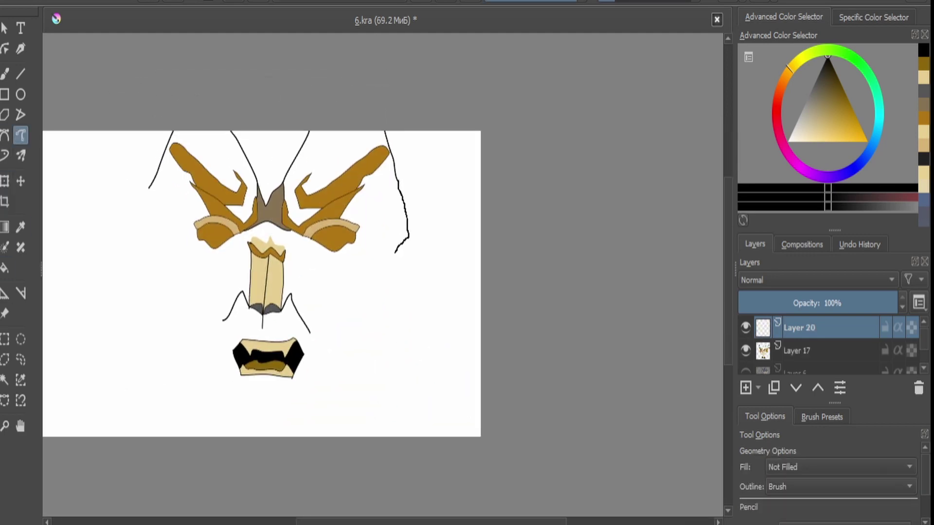
pyautogui.moveTo(395, 252); pyautogui.dragTo(329, 382)
pyautogui.moveTo(225, 398); pyautogui.dragTo(172, 288)
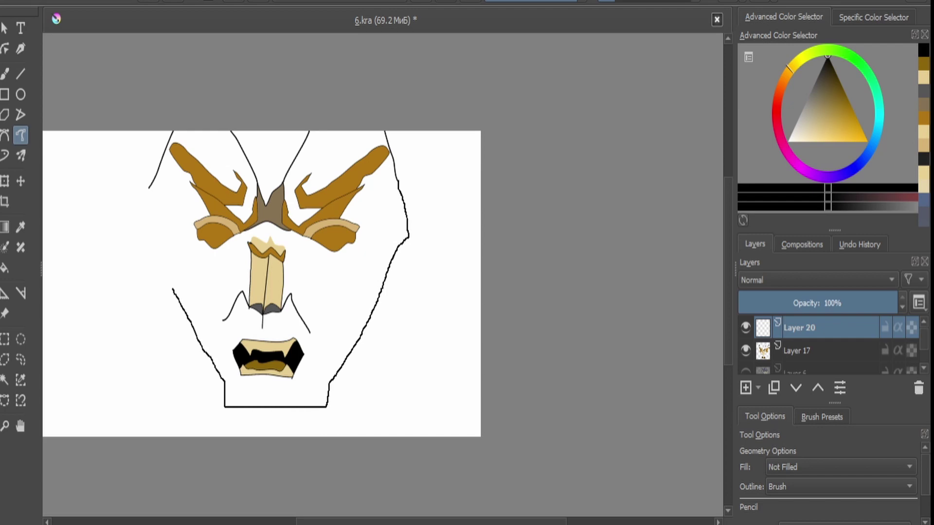
pyautogui.hotkey('ctrl', 'e')
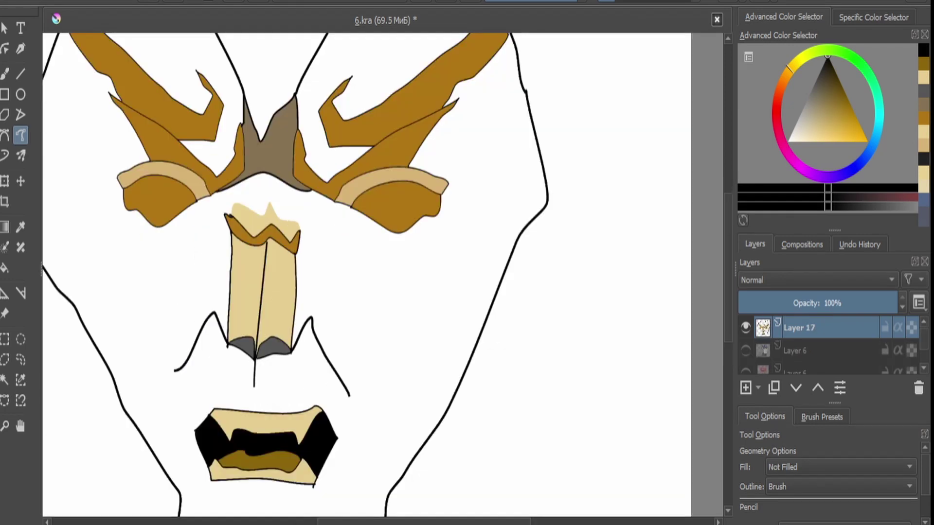
# Fill the face with tan and move the whole drawing down to bring the head's top into the canvas.
pyautogui.press('f')
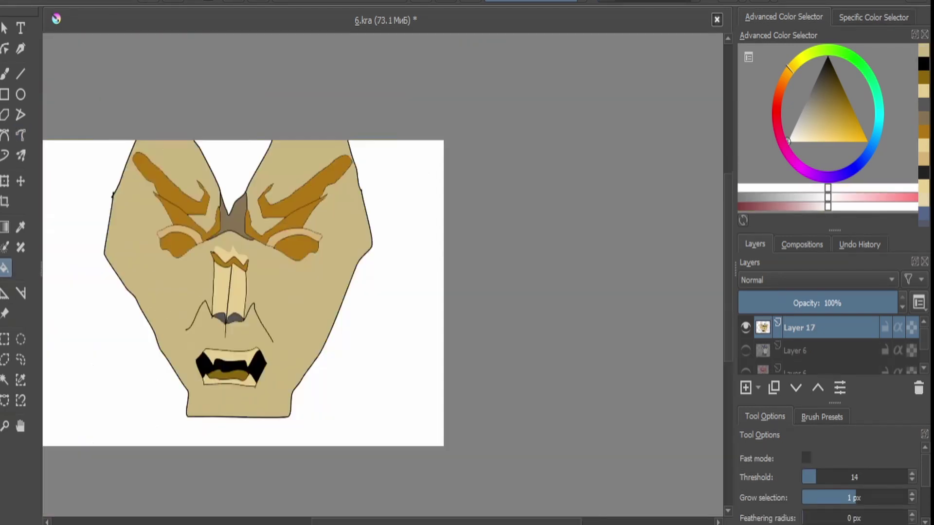
pyautogui.hotkey('ctrl', 't')
pyautogui.press('f')
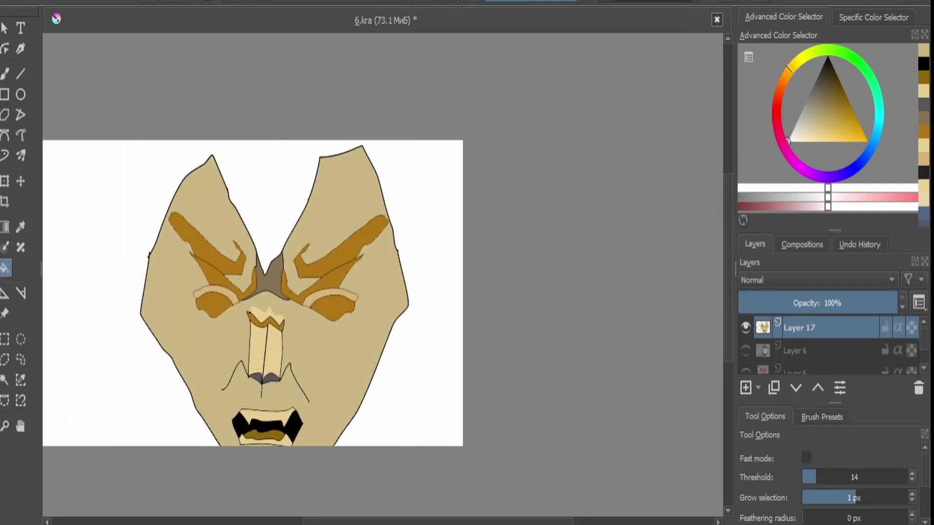
# Move the whole drawing up and outline a pointed neck with two inner side lines below the chin.
pyautogui.hotkey('ctrl', 't')
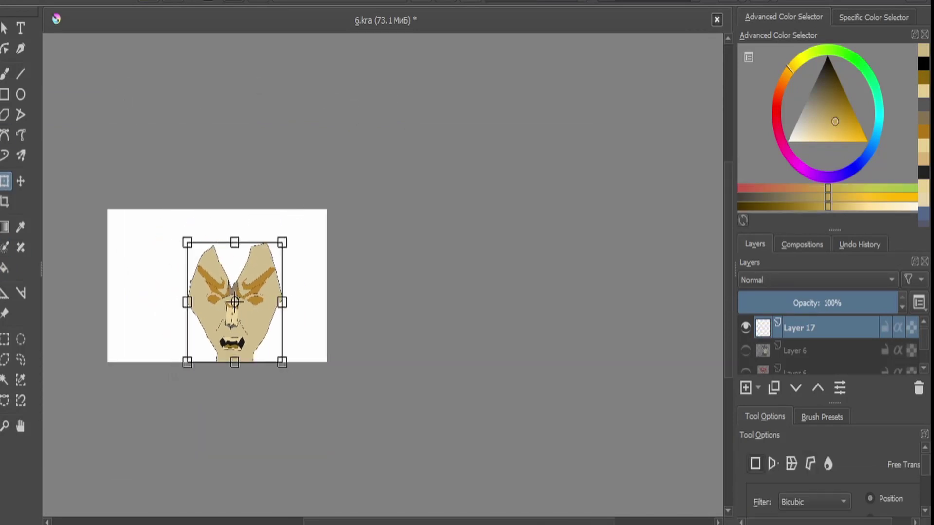
pyautogui.press('Return')
pyautogui.click(20, 135)
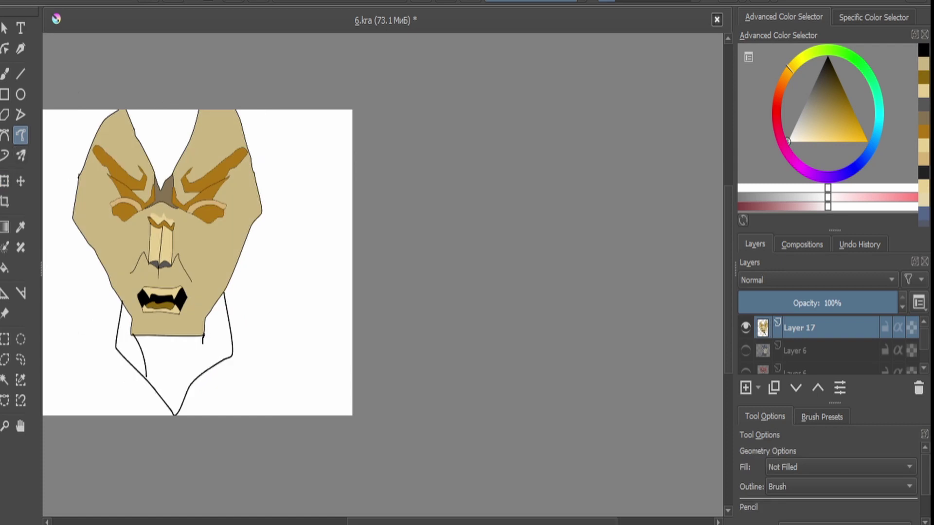
# Fill the neck's right side panel with the light tan of the nose.
pyautogui.scroll(2, 156, 350)
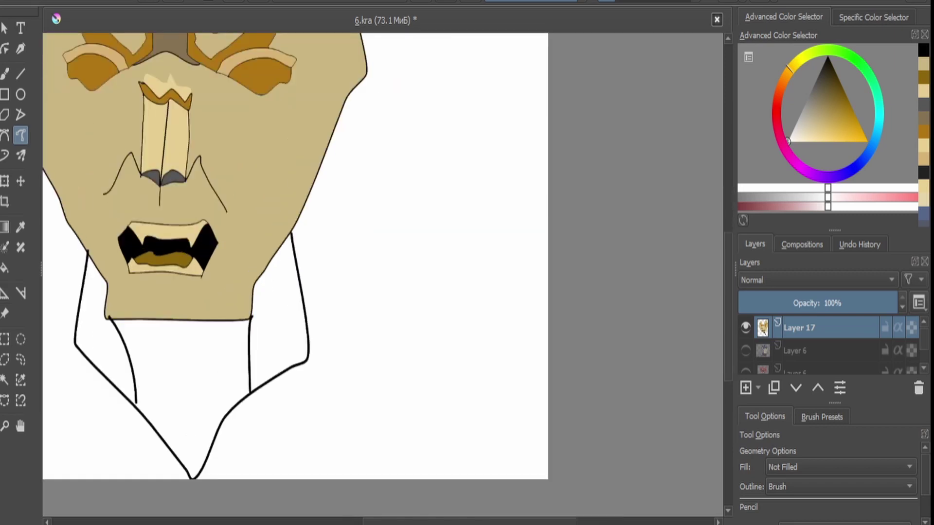
pyautogui.press('p')
pyautogui.click(165, 127)
pyautogui.press('f')
pyautogui.click(170, 365)
pyautogui.hotkey('ctrl', 'z')
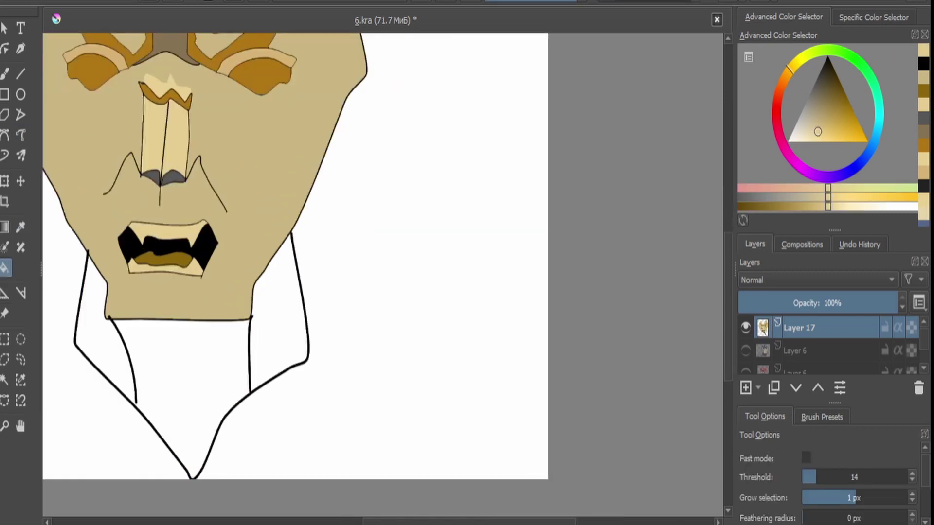
pyautogui.click(280, 311)
# Close the gap in the neck's left inner line with black, and fill the left panel light tan and the neck's centre darker tan.
pyautogui.scroll(2, 169, 364)
pyautogui.press('b')
pyautogui.press('d')
pyautogui.moveTo(93, 430); pyautogui.dragTo(99, 439)
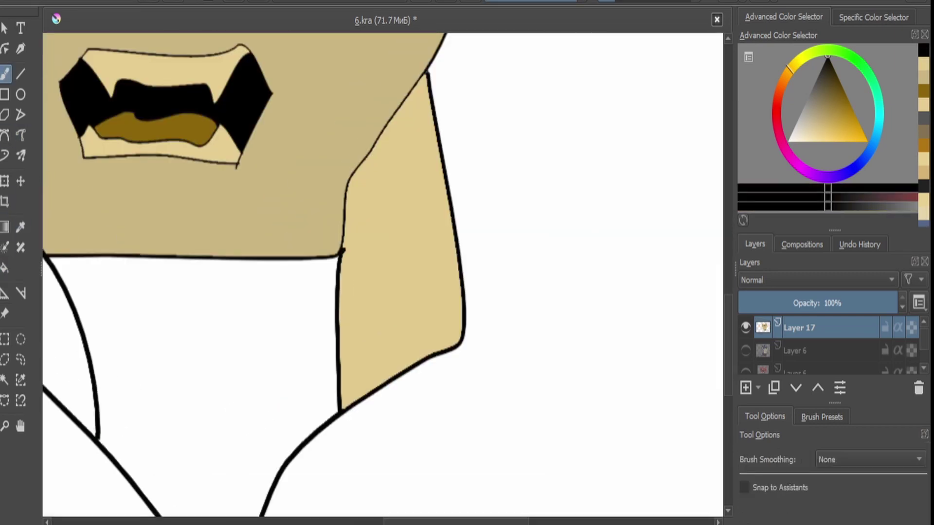
pyautogui.press('f')
pyautogui.keyDown('ctrl'); pyautogui.click(389, 243); pyautogui.keyUp('ctrl')
pyautogui.click(69, 341)
pyautogui.scroll(-3, 341, 273)
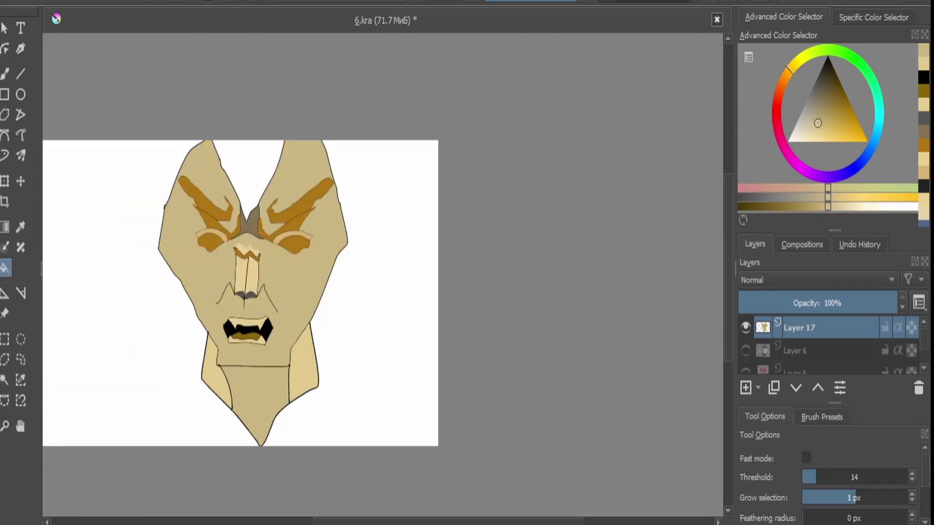
# Move the whole drawing down until both head peaks are inside the canvas.
pyautogui.scroll(2, 340, 273)
pyautogui.scroll(-3, 326, 272)
pyautogui.hotkey('ctrl', 't')
pyautogui.moveTo(270, 287); pyautogui.dragTo(282, 354)
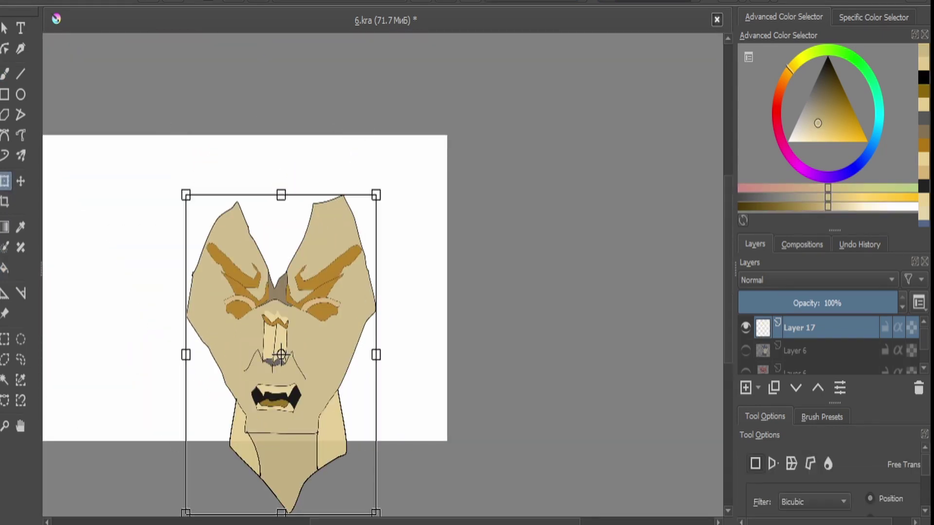
# Draw a notched black tentacle edge outward from the head's left side, moving the drawing right to make room.
pyautogui.press('d')
pyautogui.click(21, 135)
pyautogui.scroll(3, 242, 165)
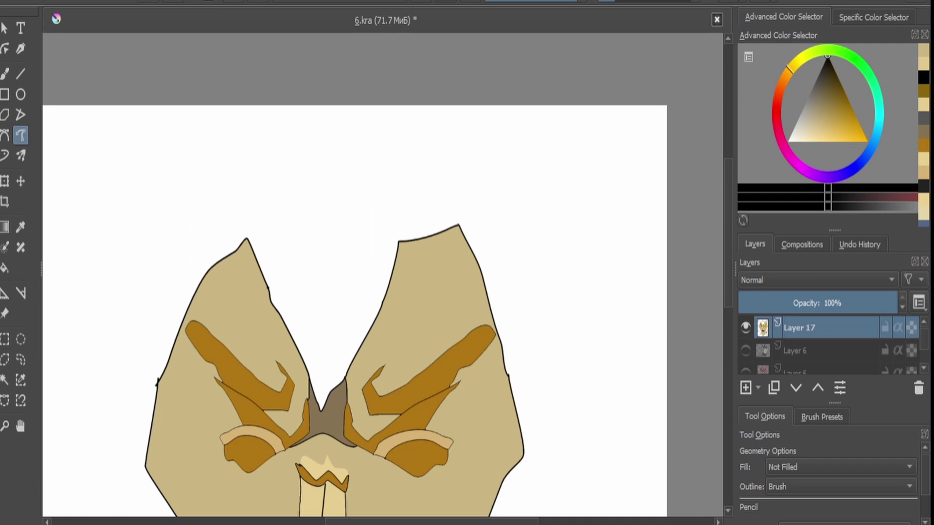
pyautogui.moveTo(190, 301)
pyautogui.mouseDown()
pyautogui.moveTo(101, 351)
pyautogui.moveTo(53, 352)
pyautogui.mouseUp()
pyautogui.hotkey('ctrl', 't')
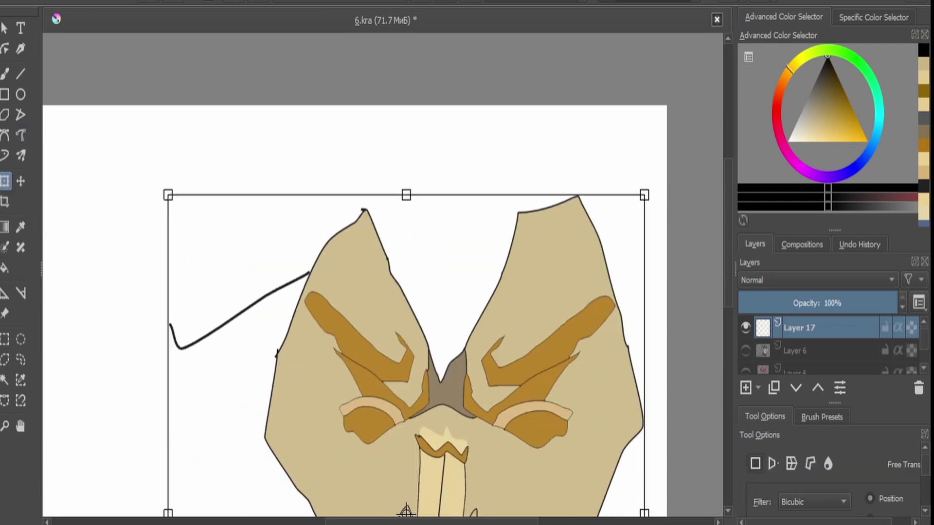
pyautogui.click(21, 134)
pyautogui.moveTo(77, 408); pyautogui.dragTo(64, 421)
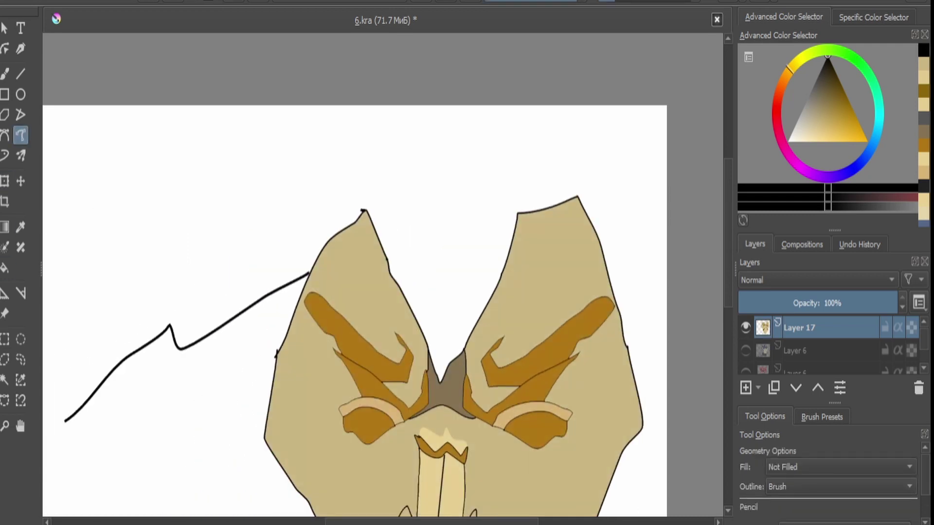
# Give the first tentacle a rounded end and draw its upper edge back to the left head peak.
pyautogui.scroll(-2, 271, 227)
pyautogui.scroll(2, 164, 301)
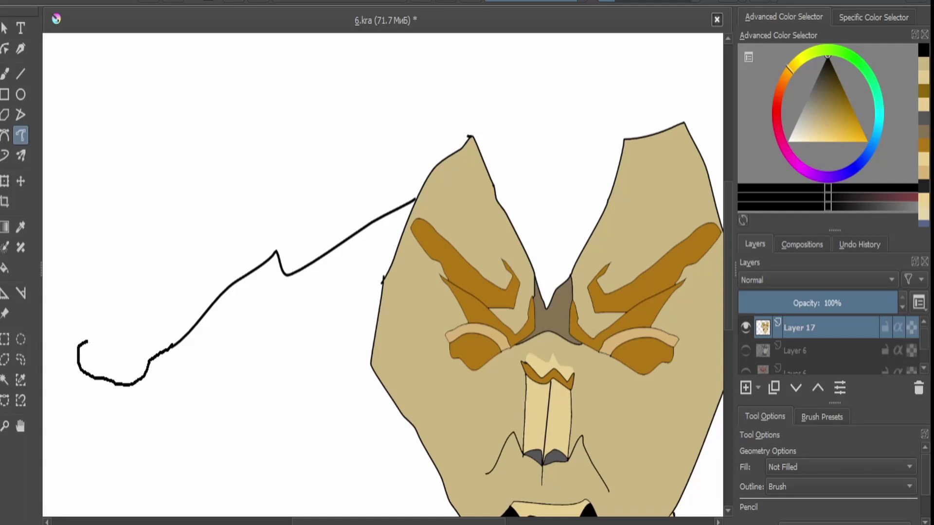
pyautogui.moveTo(155, 313)
pyautogui.mouseDown()
pyautogui.moveTo(265, 248)
pyautogui.moveTo(310, 238)
pyautogui.moveTo(449, 140)
pyautogui.moveTo(470, 138)
pyautogui.mouseUp()
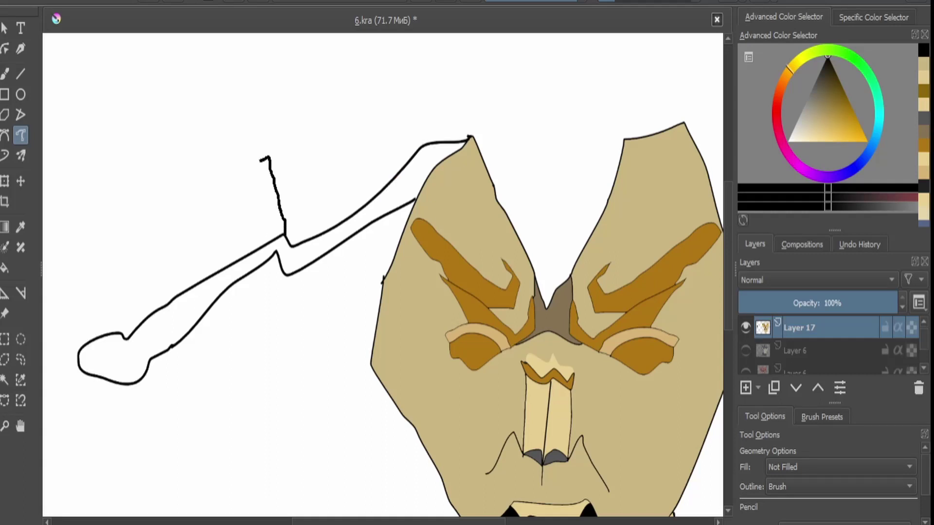
# Outline a larger tentacle above the first one, with a rounded end and a stepped upper edge running past the left head peak.
pyautogui.moveTo(261, 159); pyautogui.dragTo(83, 219)
pyautogui.scroll(-3, 84, 219)
pyautogui.scroll(4, 343, 229)
pyautogui.moveTo(343, 228)
pyautogui.mouseDown()
pyautogui.moveTo(214, 293)
pyautogui.moveTo(264, 154)
pyautogui.moveTo(546, 87)
pyautogui.mouseUp()
pyautogui.scroll(-3, 546, 87)
pyautogui.scroll(3, 309, 217)
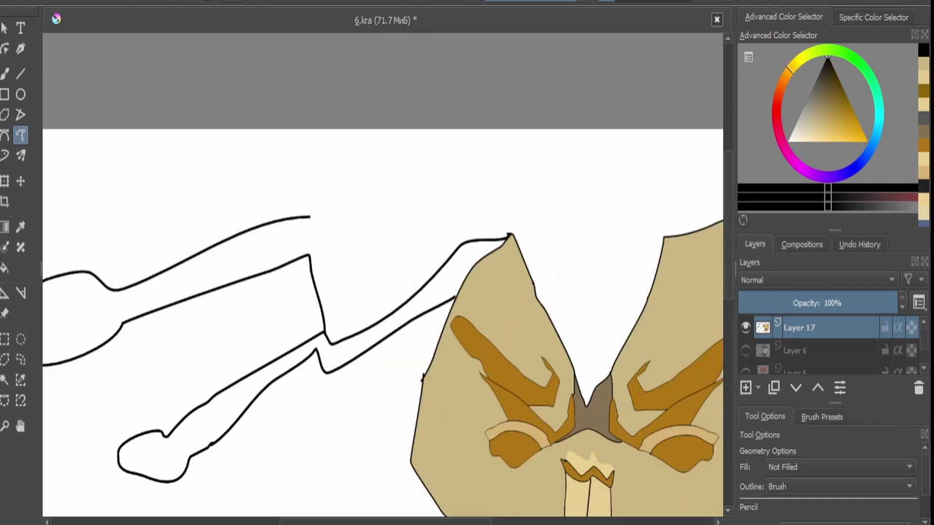
pyautogui.moveTo(310, 217)
pyautogui.mouseDown()
pyautogui.moveTo(341, 289)
pyautogui.moveTo(452, 220)
pyautogui.mouseUp()
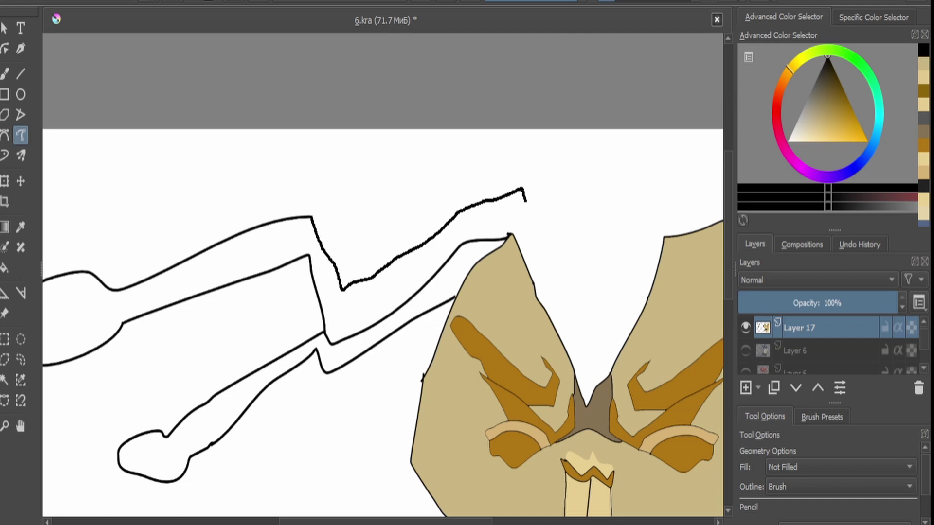
pyautogui.moveTo(525, 201); pyautogui.dragTo(550, 272)
# Reposition the drawing and add two bulb-ended branches rising from the large left tentacle.
pyautogui.scroll(-3, 383, 352)
pyautogui.scroll(3, 383, 352)
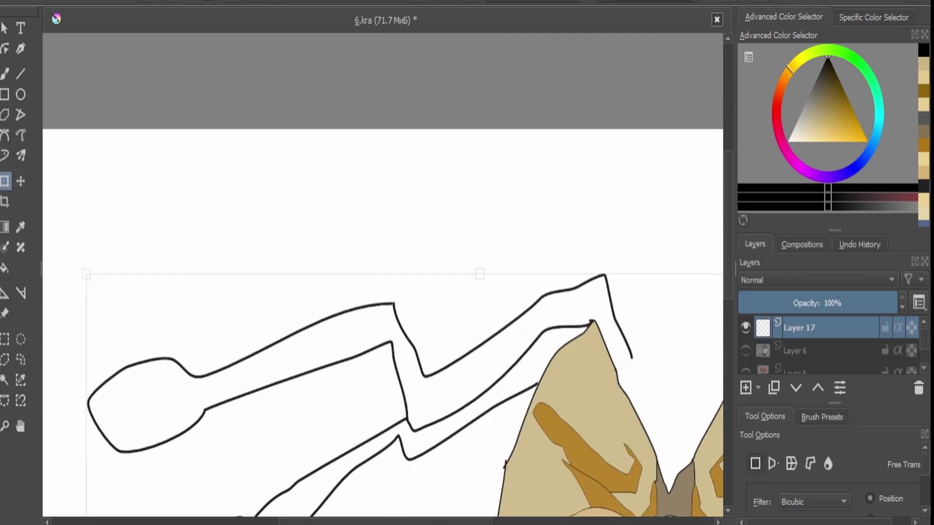
pyautogui.moveTo(260, 348)
pyautogui.mouseDown()
pyautogui.moveTo(197, 253)
pyautogui.moveTo(289, 333)
pyautogui.mouseUp()
pyautogui.scroll(-1, 512, 314)
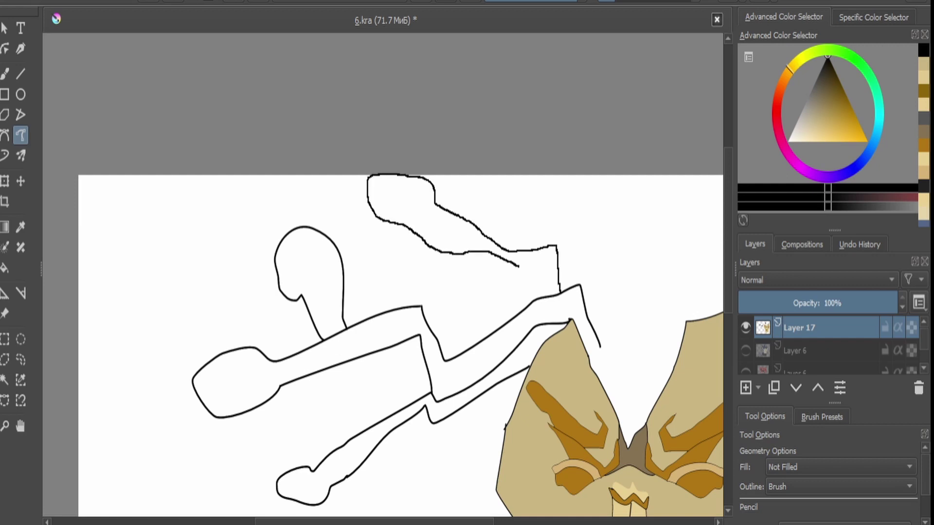
pyautogui.moveTo(518, 266)
pyautogui.mouseDown()
pyautogui.moveTo(542, 295)
pyautogui.moveTo(362, 287)
pyautogui.mouseUp()
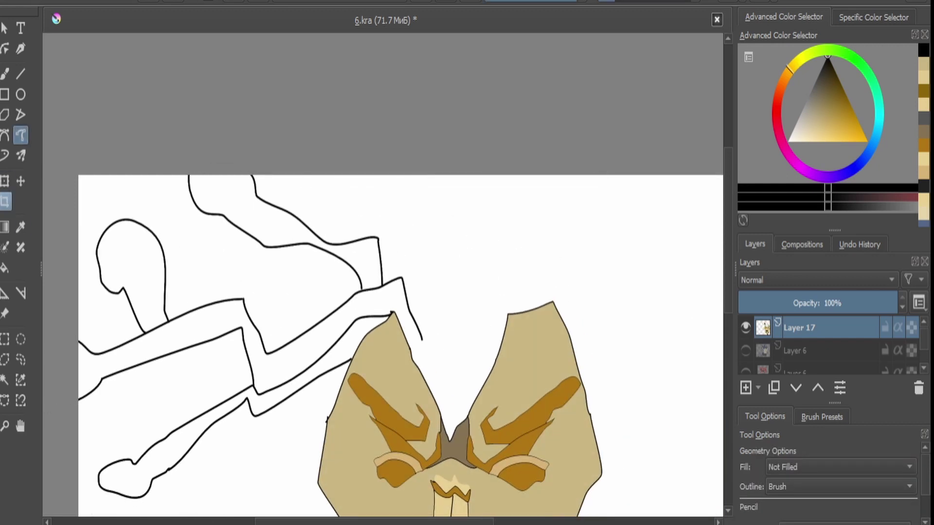
# Draw both edges of a tentacle that curves out and hangs down from the head's left outer corner.
pyautogui.moveTo(306, 471)
pyautogui.mouseDown()
pyautogui.moveTo(218, 446)
pyautogui.moveTo(262, 302)
pyautogui.mouseUp()
pyautogui.moveTo(262, 303)
pyautogui.mouseDown()
pyautogui.moveTo(136, 351)
pyautogui.moveTo(113, 372)
pyautogui.mouseUp()
pyautogui.moveTo(154, 439); pyautogui.dragTo(147, 458)
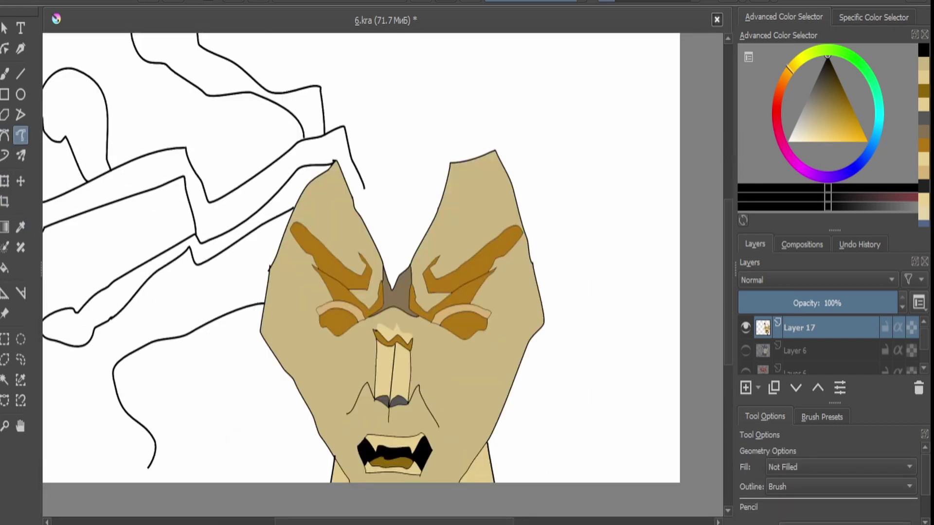
pyautogui.moveTo(263, 333)
pyautogui.mouseDown()
pyautogui.moveTo(193, 374)
pyautogui.moveTo(174, 460)
pyautogui.moveTo(193, 304)
pyautogui.mouseUp()
pyautogui.hotkey('ctrl', 't')
pyautogui.click(20, 135)
pyautogui.scroll(2, 163, 302)
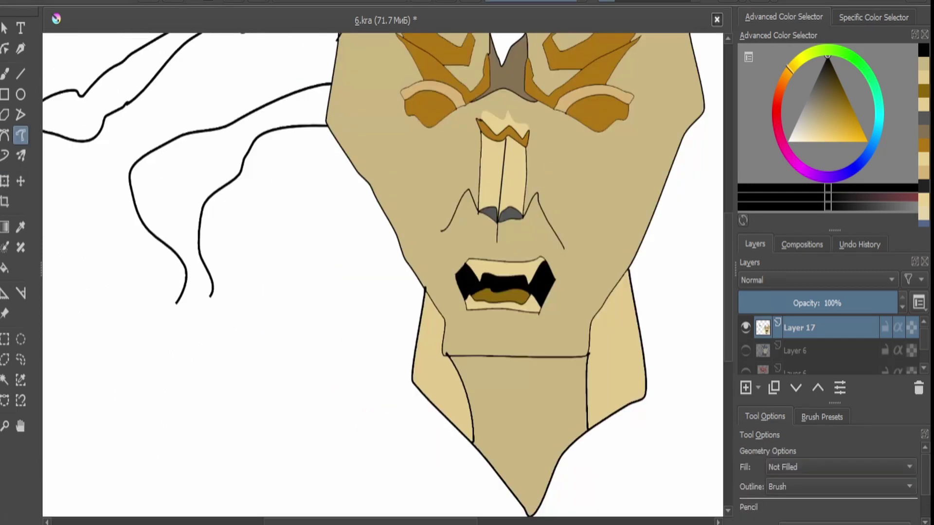
# Add an oval end to the hanging tentacle and draw two facing rows of jagged teeth across it.
pyautogui.moveTo(233, 368)
pyautogui.mouseDown()
pyautogui.moveTo(161, 398)
pyautogui.moveTo(176, 301)
pyautogui.mouseUp()
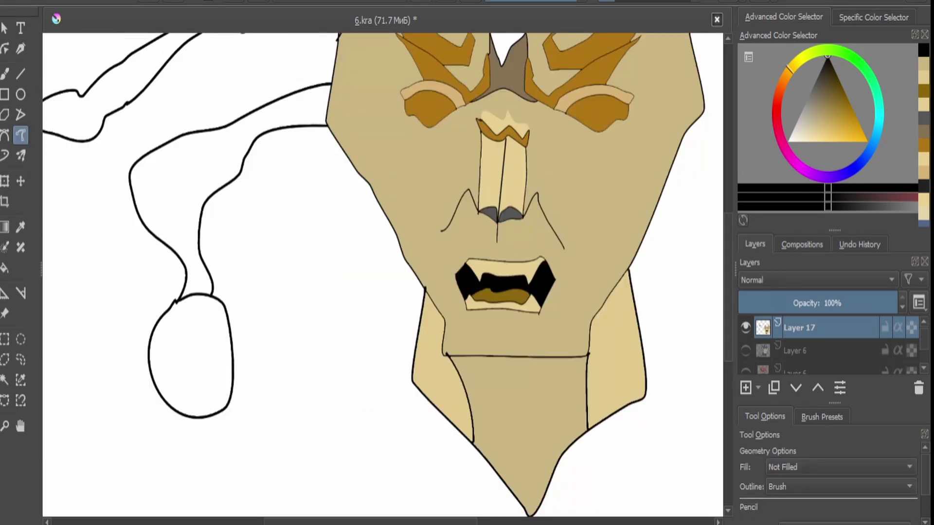
pyautogui.moveTo(217, 334); pyautogui.dragTo(229, 334)
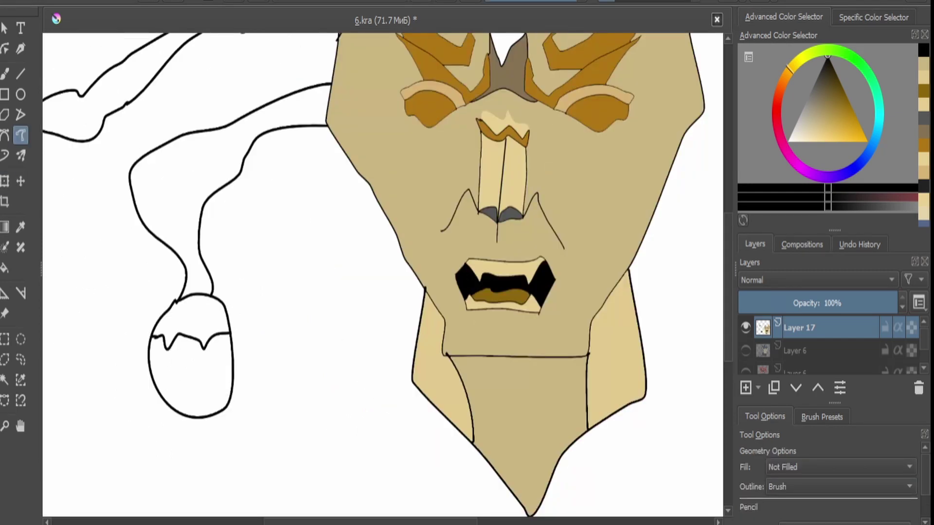
pyautogui.moveTo(202, 366)
pyautogui.mouseDown()
pyautogui.moveTo(213, 388)
pyautogui.moveTo(235, 388)
pyautogui.mouseUp()
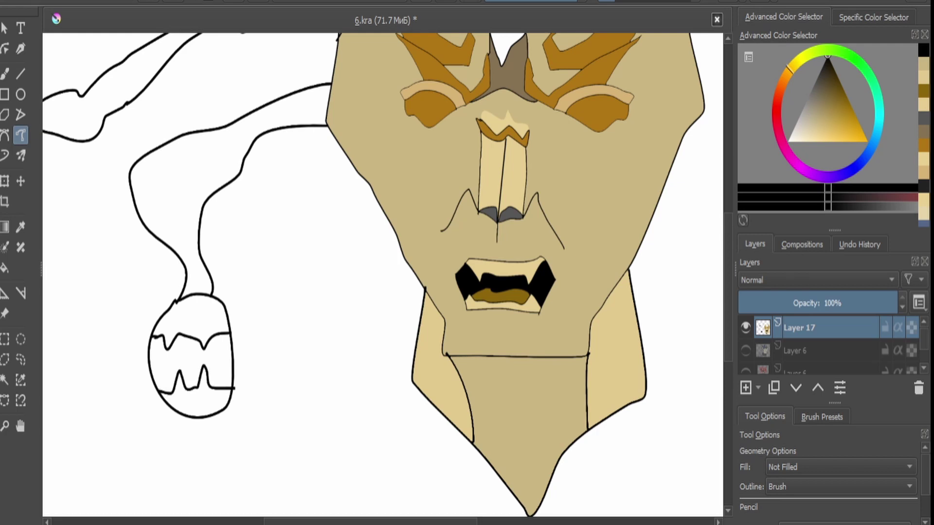
# Fill the band between the teeth with the eye markings' brown and the rest of the hanging tentacle with dark brown.
pyautogui.press('p')
pyautogui.click(425, 110)
pyautogui.press('f')
pyautogui.scroll(3, 144, 292)
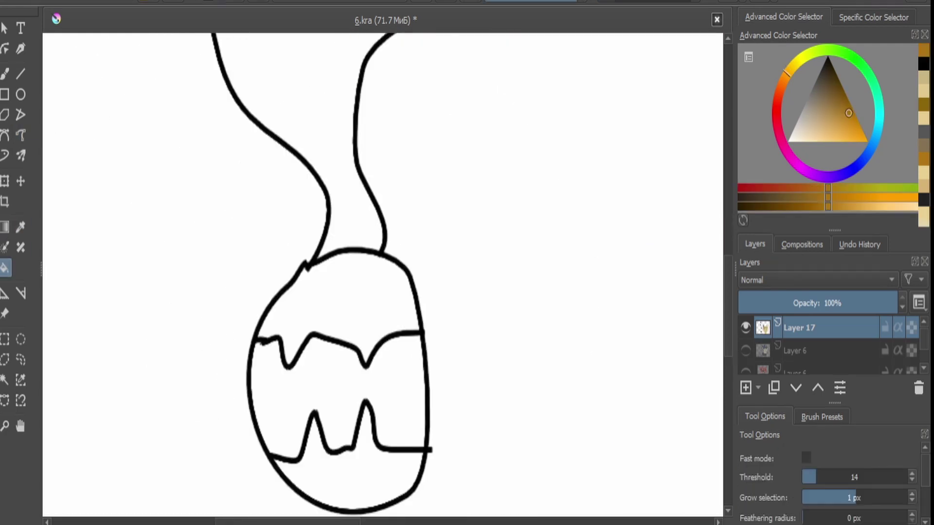
pyautogui.scroll(-3, 341, 346)
pyautogui.click(316, 398)
pyautogui.click(313, 350)
pyautogui.click(319, 438)
pyautogui.click(287, 219)
pyautogui.scroll(-3, 384, 272)
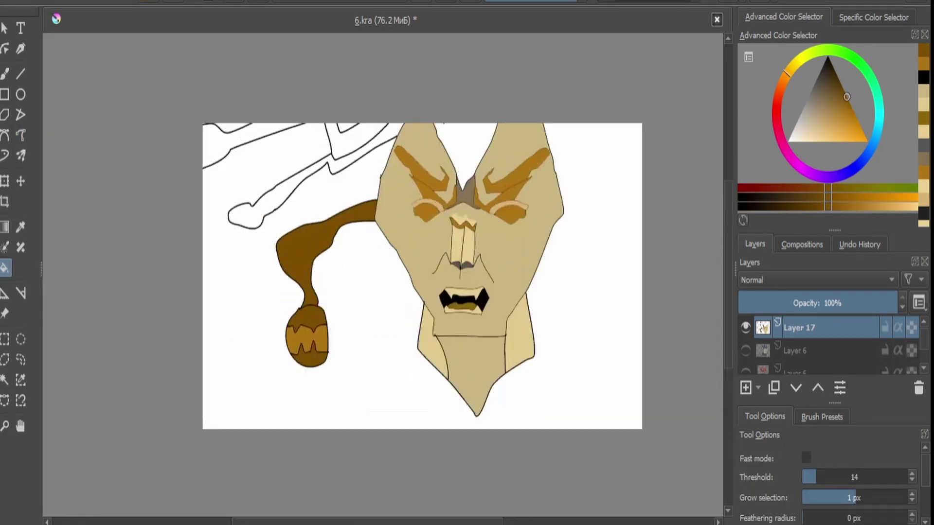
# Fill the lowest straight tentacle on the left with dark brown and move the drawing down to show the upper branches.
pyautogui.scroll(2, 384, 272)
pyautogui.scroll(-2, 385, 273)
pyautogui.hotkey('ctrl', 't')
pyautogui.moveTo(427, 188); pyautogui.dragTo(453, 271)
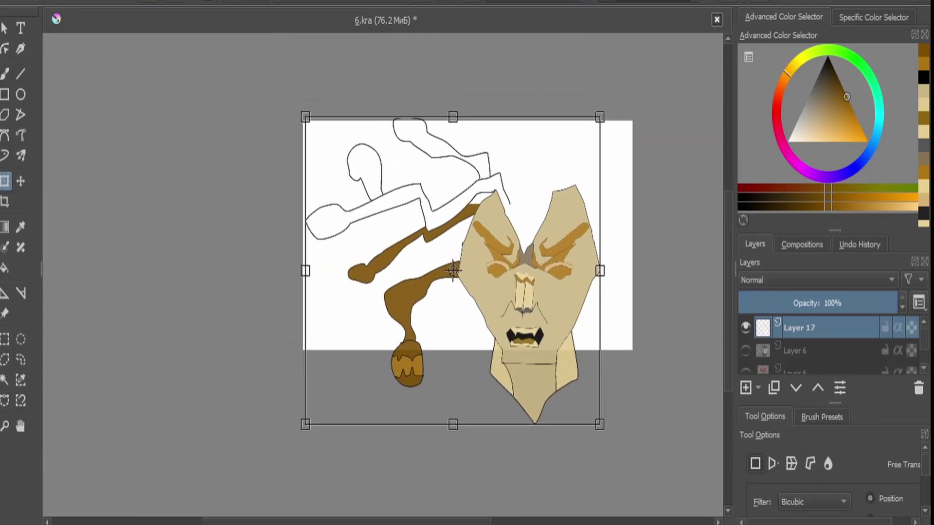
pyautogui.scroll(2, 453, 270)
# Outline a bent, bulb-ended tentacle rising from the right head peak and join its inner edge to the left tentacle's outline.
pyautogui.click(20, 135)
pyautogui.press('d')
pyautogui.scroll(2, 406, 397)
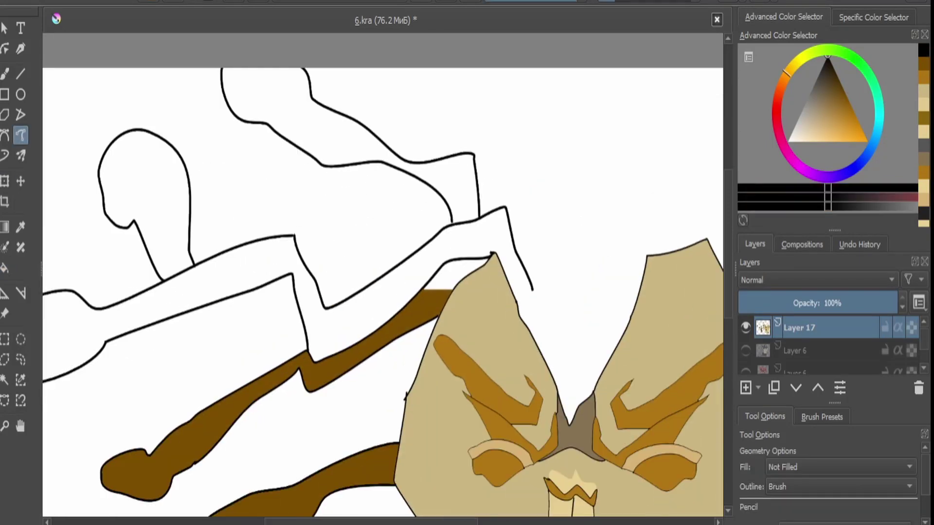
pyautogui.moveTo(647, 254)
pyautogui.mouseDown()
pyautogui.moveTo(691, 193)
pyautogui.moveTo(398, 310)
pyautogui.mouseUp()
pyautogui.press('x')
pyautogui.moveTo(437, 264)
pyautogui.mouseDown()
pyautogui.moveTo(412, 179)
pyautogui.moveTo(472, 146)
pyautogui.moveTo(411, 131)
pyautogui.mouseUp()
pyautogui.moveTo(384, 194)
pyautogui.mouseDown()
pyautogui.moveTo(399, 278)
pyautogui.moveTo(285, 409)
pyautogui.mouseUp()
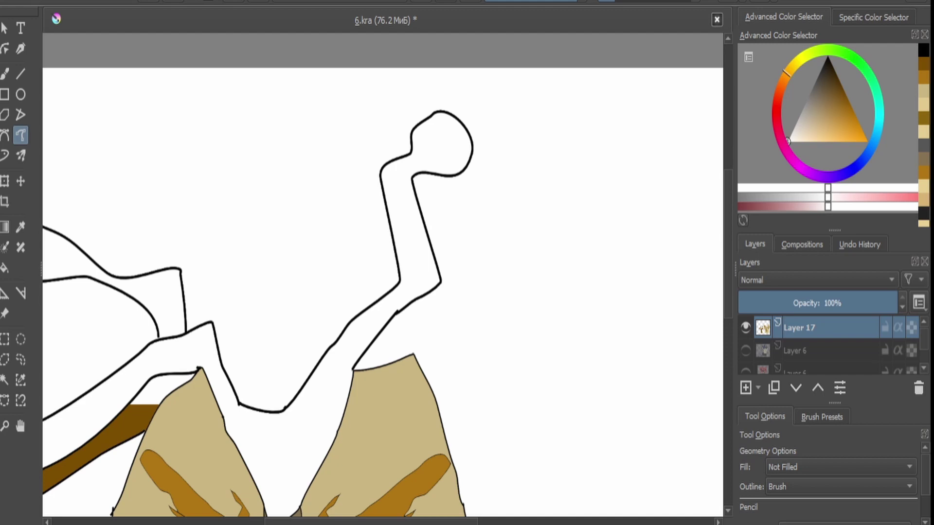
# Add a tall bulb-ended tentacle between the head peaks and a narrow branch rising from the upper left tentacle.
pyautogui.moveTo(296, 266)
pyautogui.mouseDown()
pyautogui.moveTo(228, 196)
pyautogui.moveTo(201, 99)
pyautogui.moveTo(216, 69)
pyautogui.moveTo(164, 47)
pyautogui.moveTo(200, 231)
pyautogui.moveTo(268, 280)
pyautogui.moveTo(275, 334)
pyautogui.mouseUp()
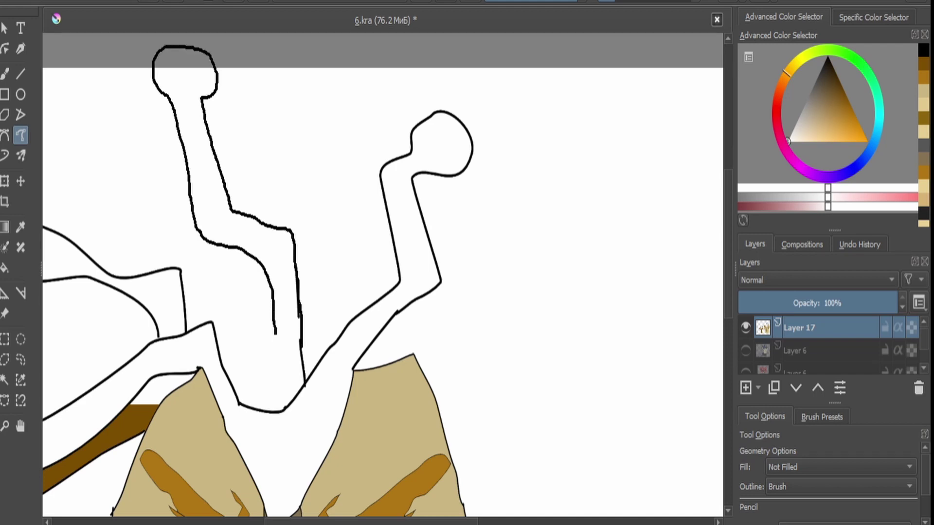
pyautogui.scroll(-4, 149, 269)
pyautogui.scroll(2, 148, 269)
pyautogui.moveTo(148, 270); pyautogui.dragTo(150, 158)
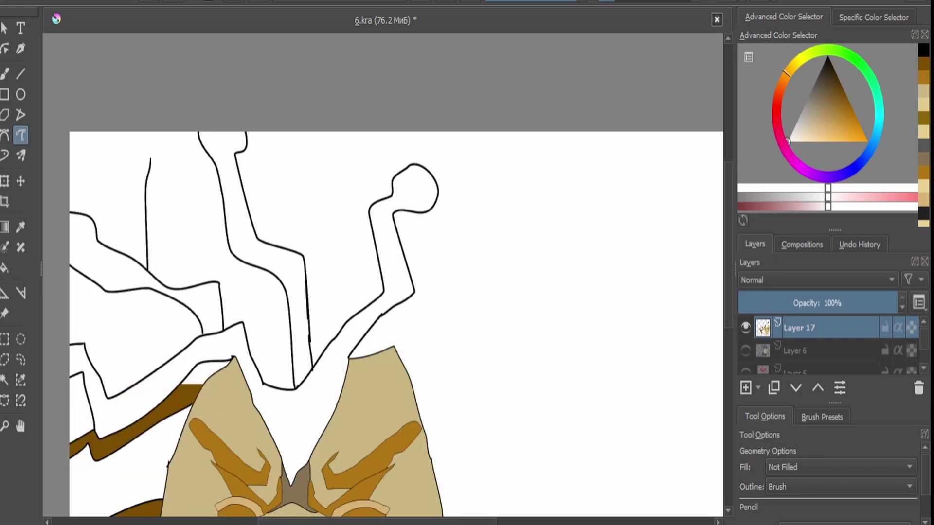
pyautogui.scroll(-2, 239, 287)
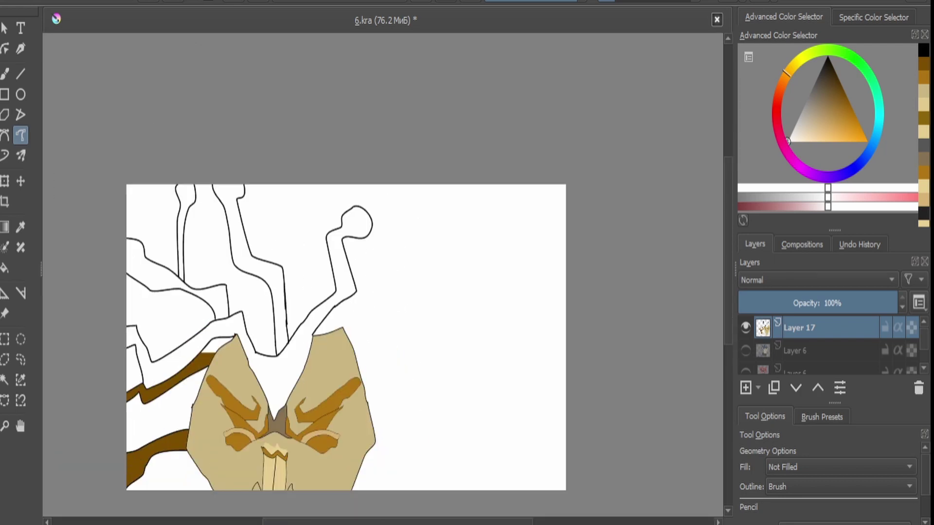
# Outline a small-bulbed tentacle from the right head peak and a curved one below it from the head's right edge.
pyautogui.moveTo(316, 335)
pyautogui.mouseDown()
pyautogui.moveTo(400, 302)
pyautogui.moveTo(388, 267)
pyautogui.mouseUp()
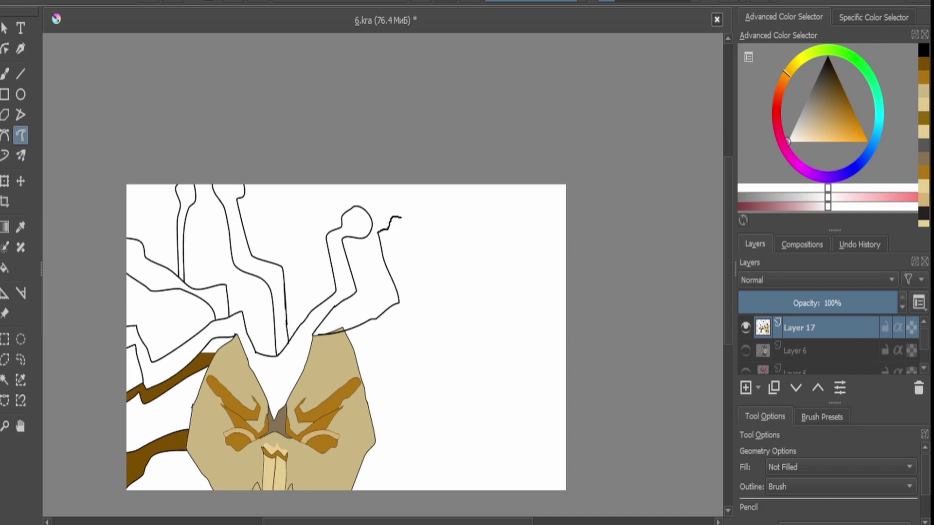
pyautogui.moveTo(364, 348)
pyautogui.mouseDown()
pyautogui.moveTo(407, 349)
pyautogui.moveTo(442, 391)
pyautogui.mouseUp()
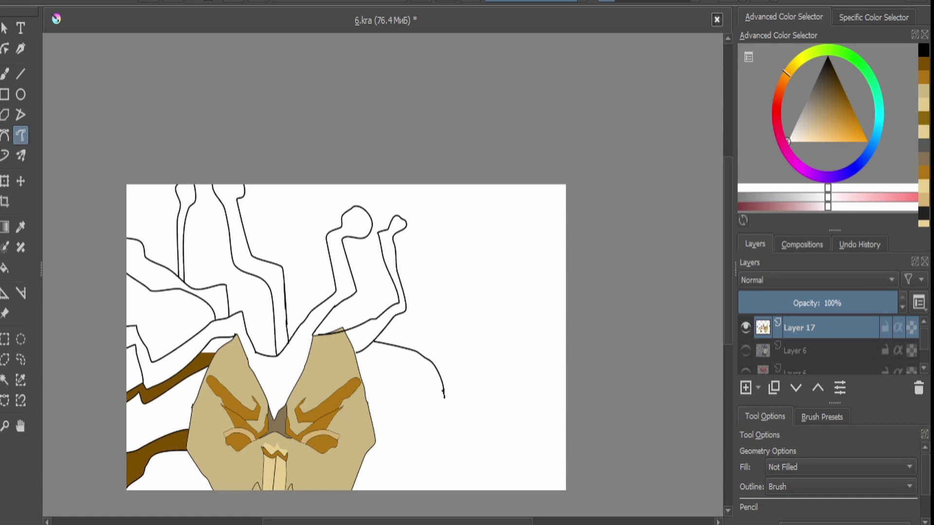
# Move the drawing up and outline a wavy tentacle from the head's right edge with a zigzag band across its bulb.
pyautogui.hotkey('ctrl', 't')
pyautogui.moveTo(212, 419)
pyautogui.mouseDown()
pyautogui.moveTo(240, 273)
pyautogui.moveTo(240, 206)
pyautogui.mouseUp()
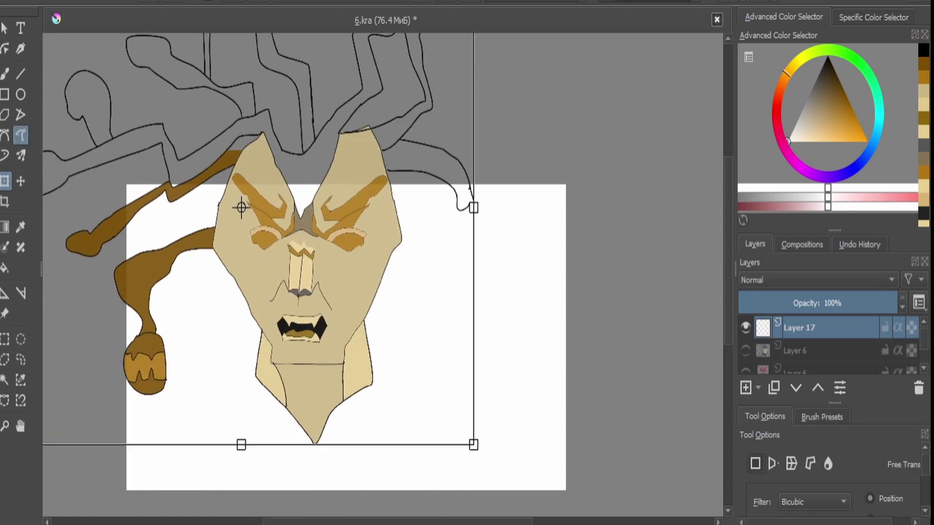
pyautogui.press('Return')
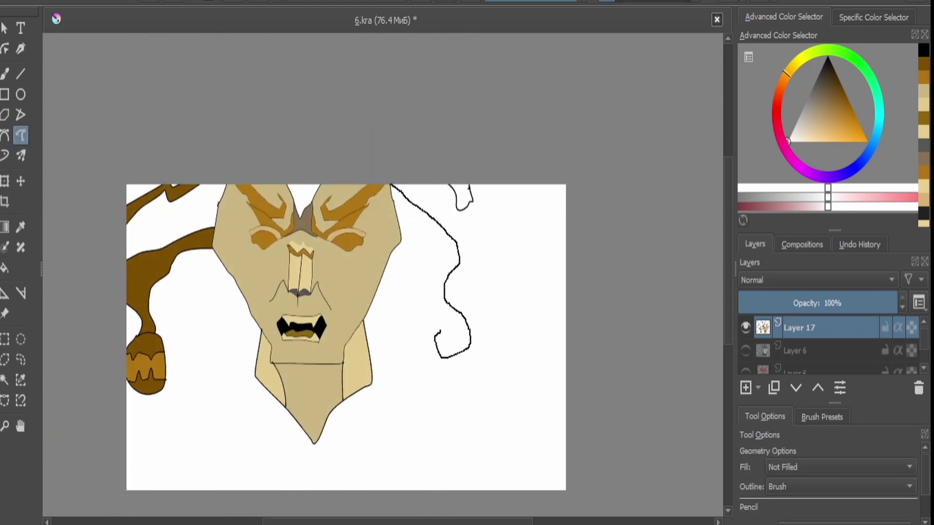
pyautogui.scroll(3, 459, 330)
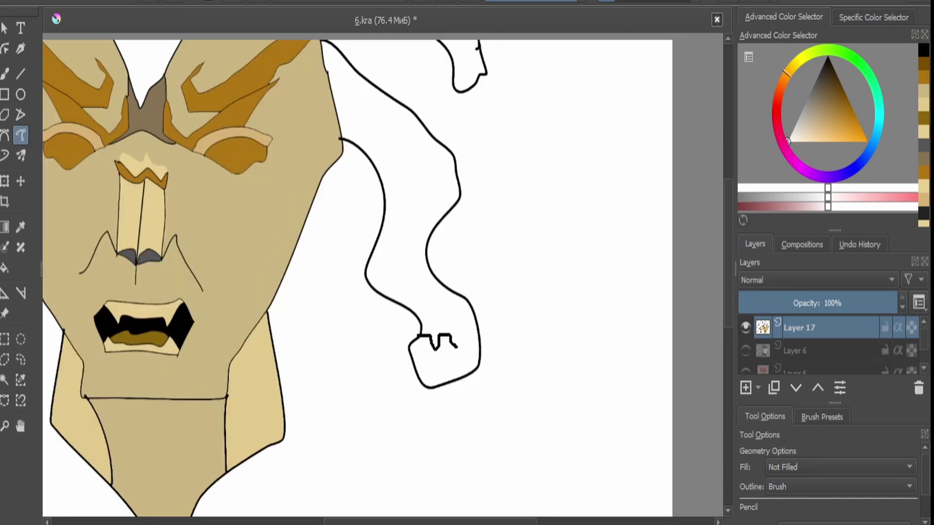
pyautogui.moveTo(456, 347); pyautogui.dragTo(478, 332)
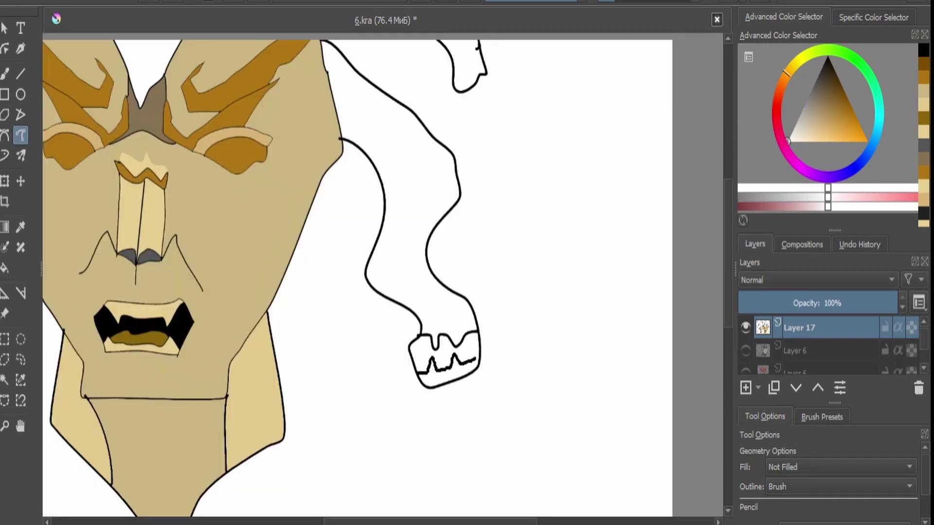
# Sample the orange-brown of the markings and fill the zigzag band on the lower right tentacle's bulb.
pyautogui.scroll(-3, 443, 350)
pyautogui.press('p')
pyautogui.click(248, 216)
pyautogui.scroll(2, 467, 340)
pyautogui.press('f')
pyautogui.click(464, 341)
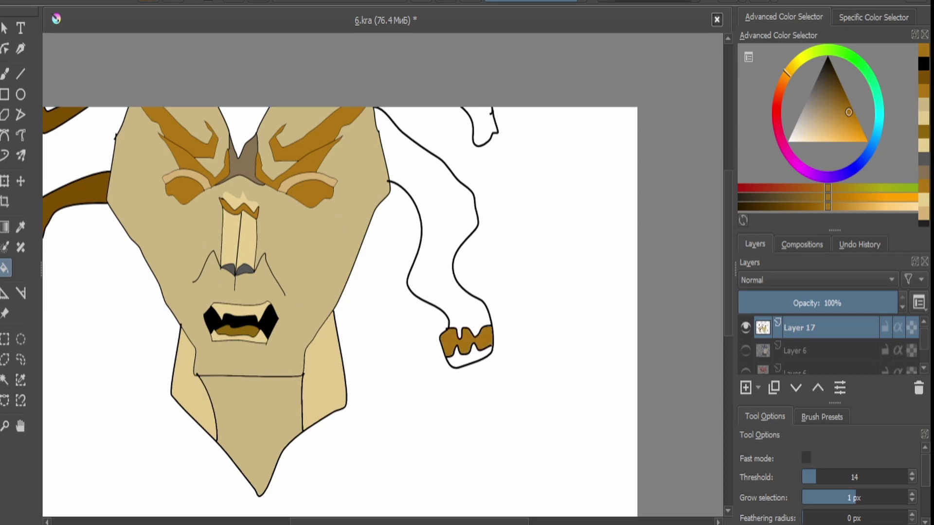
# Fill the wavy lower right tentacle with dark brown and move the drawing down to show the upper tentacles.
pyautogui.press('p')
pyautogui.click(248, 216)
pyautogui.press('f')
pyautogui.click(438, 205)
pyautogui.hotkey('ctrl', 't')
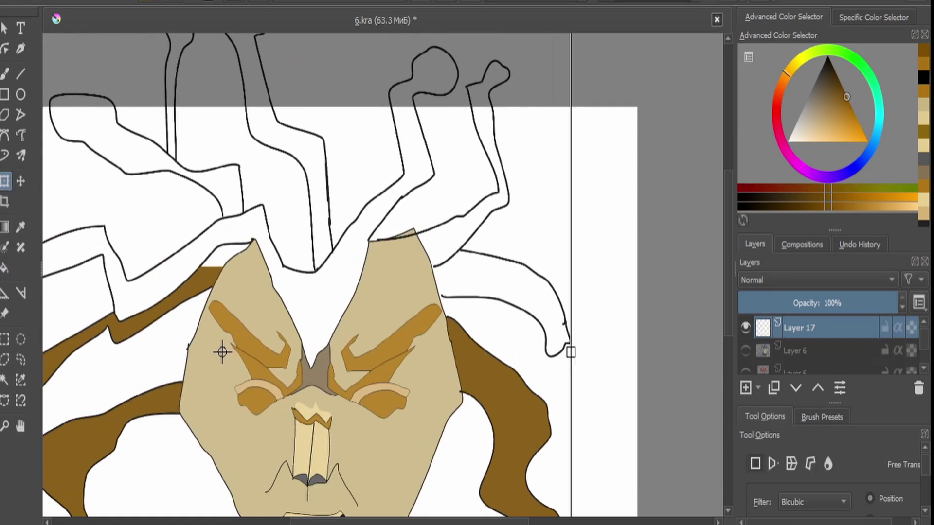
# Close the gap between the curved right tentacle's lower outline and the head, and fill the two upper right tentacles dark brown.
pyautogui.press('f')
pyautogui.scroll(-2, 222, 352)
pyautogui.click(574, 273)
pyautogui.scroll(3, 340, 170)
pyautogui.press('d')
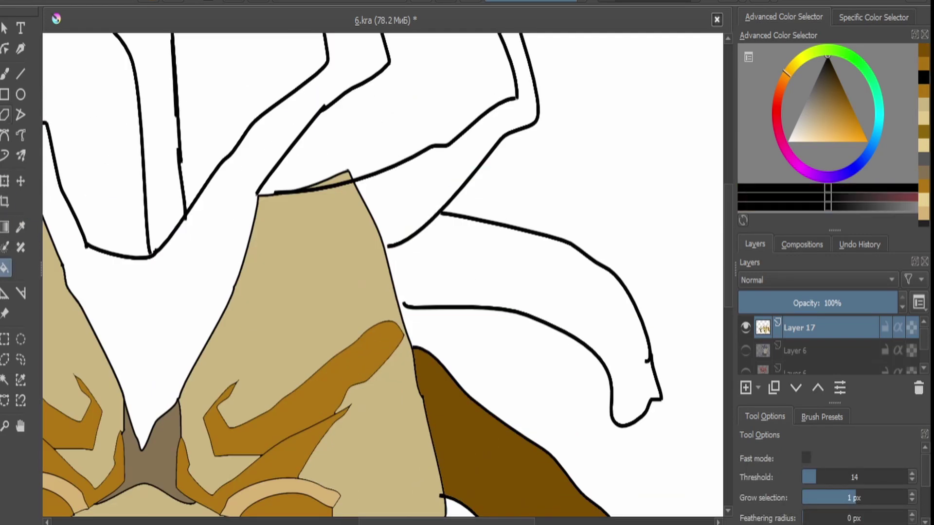
pyautogui.press('b')
pyautogui.scroll(2, 345, 265)
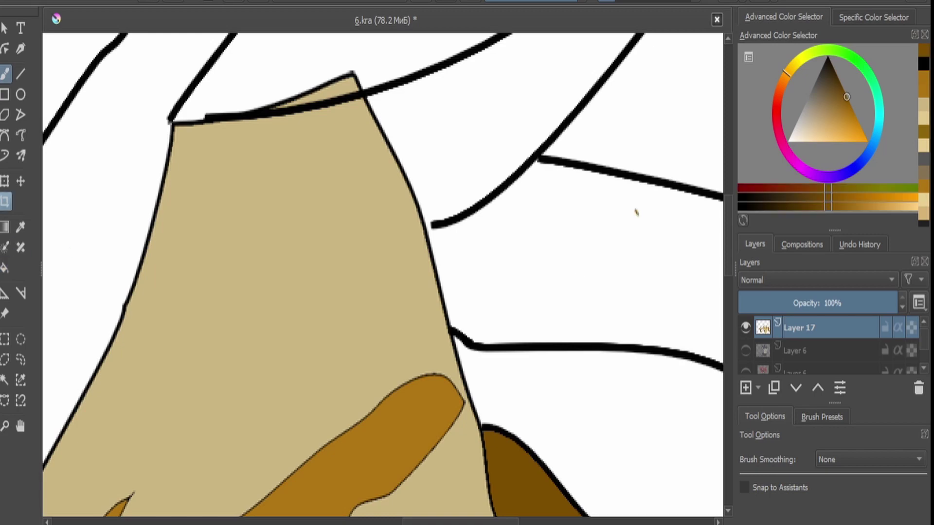
pyautogui.press('f')
pyautogui.click(635, 212)
# Move the drawing down and fill the remaining upper and left tentacles and the wedge between the head peaks dark brown.
pyautogui.scroll(-3, 635, 212)
pyautogui.hotkey('ctrl', 't')
pyautogui.scroll(3, 132, 445)
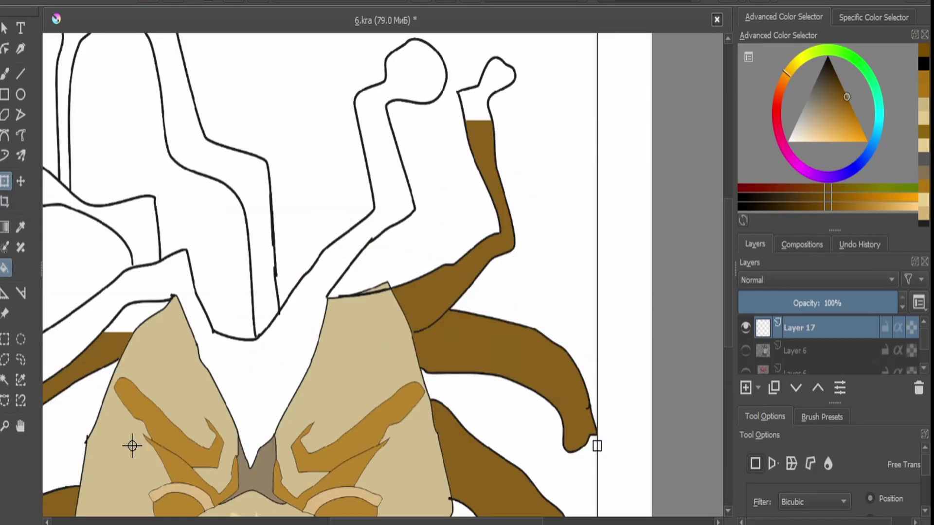
pyautogui.press('f')
pyautogui.click(384, 156)
pyautogui.click(219, 185)
pyautogui.scroll(-2, 292, 243)
pyautogui.click(97, 195)
pyautogui.scroll(-2, 243, 243)
pyautogui.scroll(2, 146, 146)
pyautogui.click(63, 156)
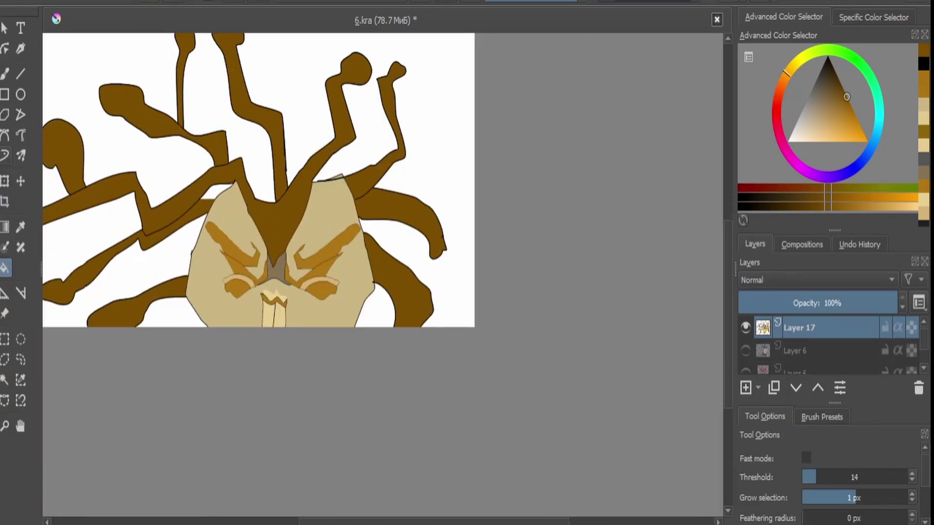
# Move the drawing up and fill the white end of the lower right tentacle's bulb with brown.
pyautogui.hotkey('ctrl', 't')
pyautogui.scroll(-3, 258, 180)
pyautogui.moveTo(337, 146); pyautogui.dragTo(298, 177)
pyautogui.scroll(5, 292, 253)
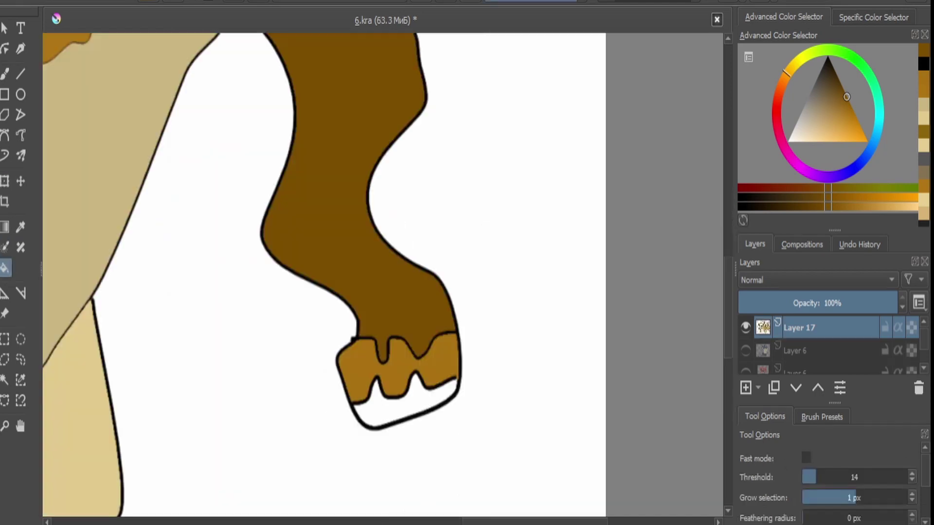
pyautogui.scroll(-5, 292, 252)
pyautogui.scroll(1, 160, 303)
# Scale the whole creature head down and position it so all tentacles fit inside the canvas.
pyautogui.hotkey('ctrl', 't')
pyautogui.scroll(2, 160, 303)
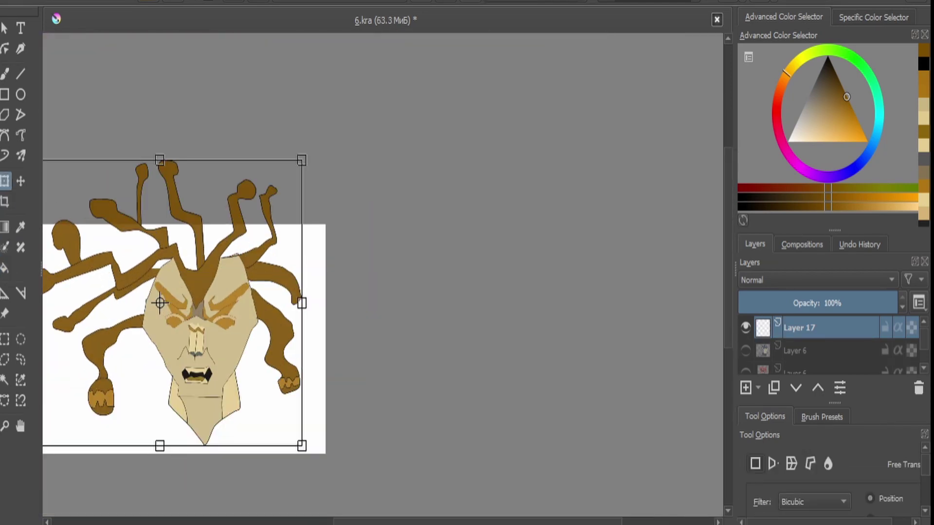
pyautogui.scroll(-2, 160, 303)
pyautogui.press('Return')
# Add a new layer and draw a large black ellipse outline around the creature head.
pyautogui.press('Insert')
pyautogui.scroll(-1, 160, 303)
pyautogui.press('d')
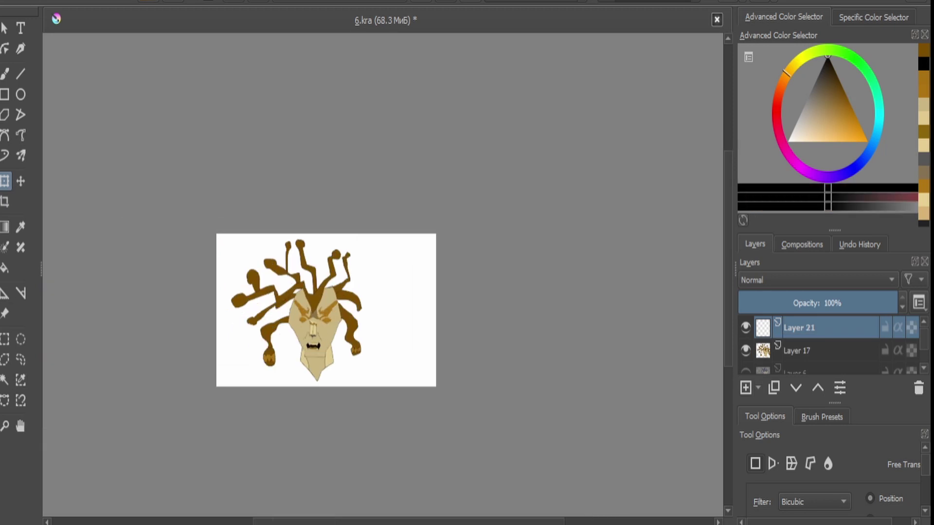
pyautogui.press('e')
pyautogui.moveTo(156, 162); pyautogui.dragTo(448, 455)
# Scale the ellipse down and shift it so it closely surrounds the head and its tentacles.
pyautogui.hotkey('ctrl', 't')
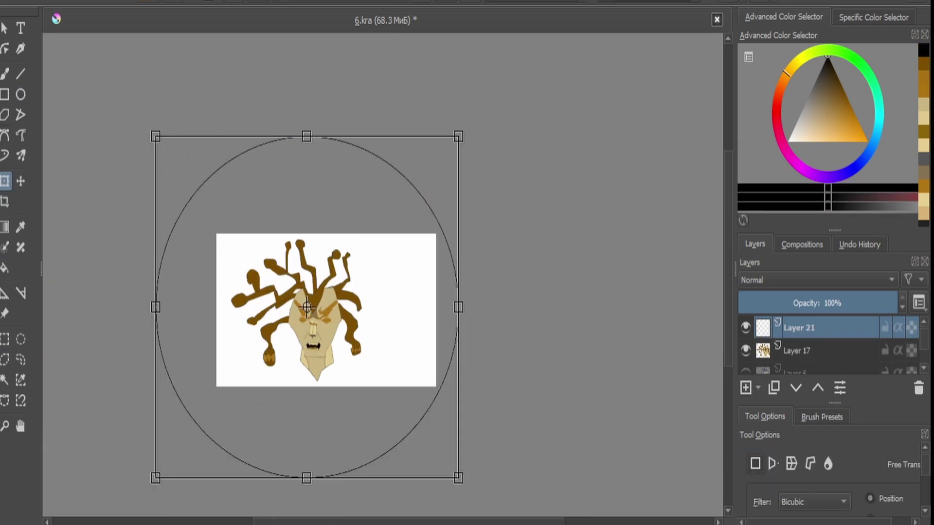
pyautogui.moveTo(459, 130); pyautogui.dragTo(349, 254)
pyautogui.moveTo(252, 366); pyautogui.dragTo(305, 304)
pyautogui.moveTo(395, 413); pyautogui.dragTo(385, 403)
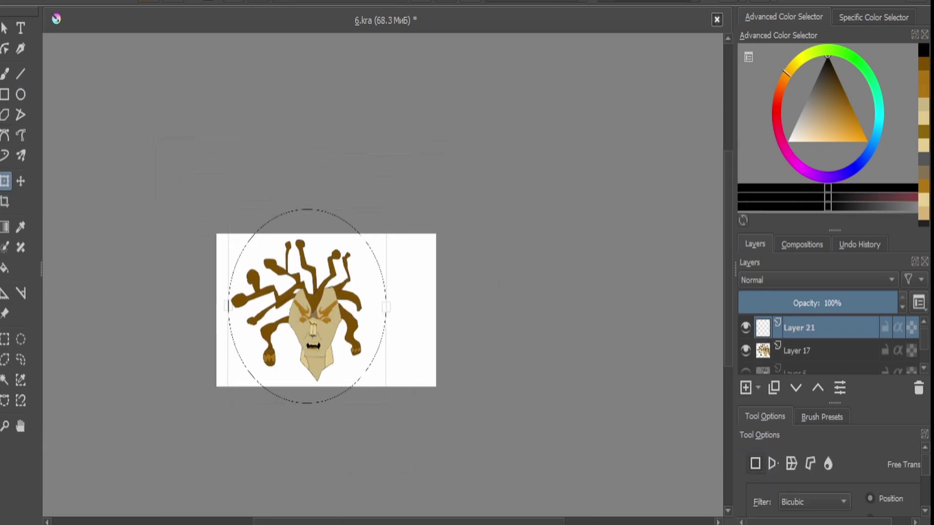
pyautogui.scroll(1, 307, 304)
pyautogui.press('Return')
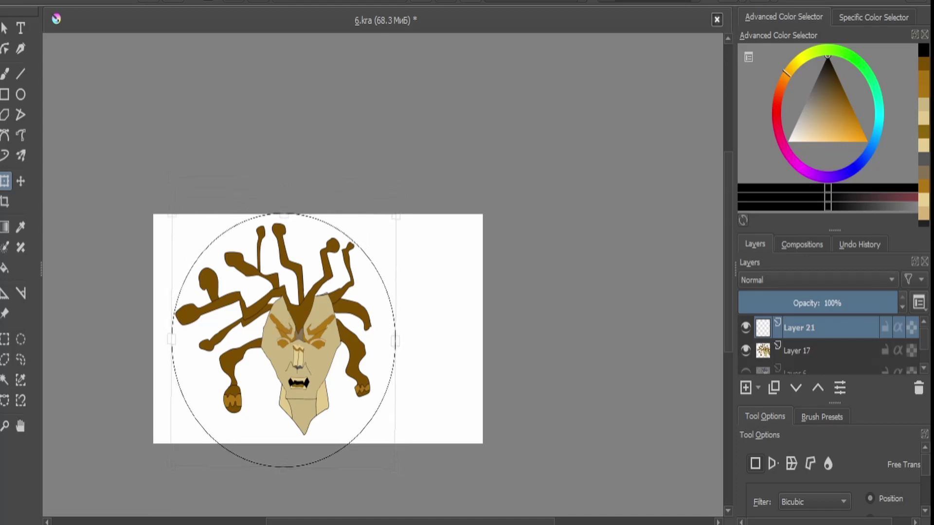
pyautogui.hotkey('ctrl', 't')
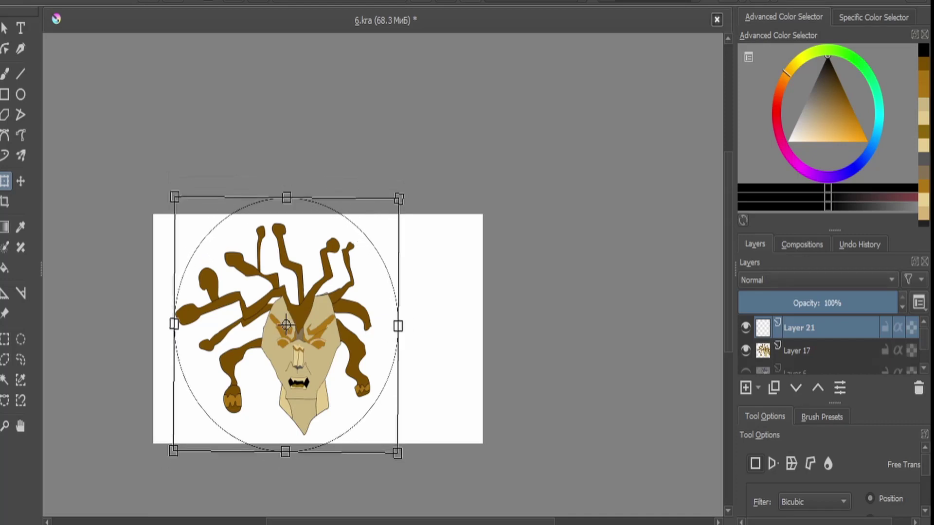
pyautogui.press('Return')
# Merge the ellipse into the creature's layer, then scale the combined emblem down and reposition it on the canvas.
pyautogui.hotkey('ctrl', 'e')
pyautogui.hotkey('ctrl', 't')
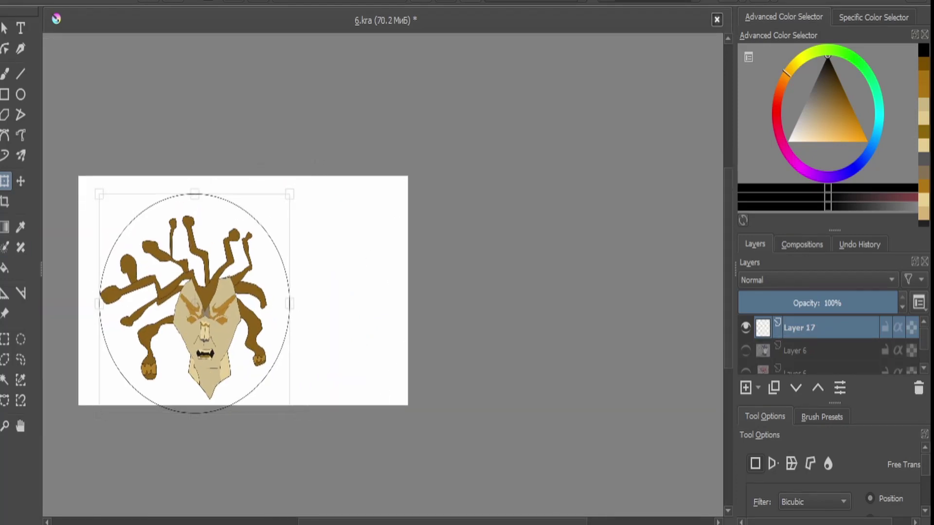
pyautogui.moveTo(194, 303); pyautogui.dragTo(224, 288)
pyautogui.scroll(4, 224, 289)
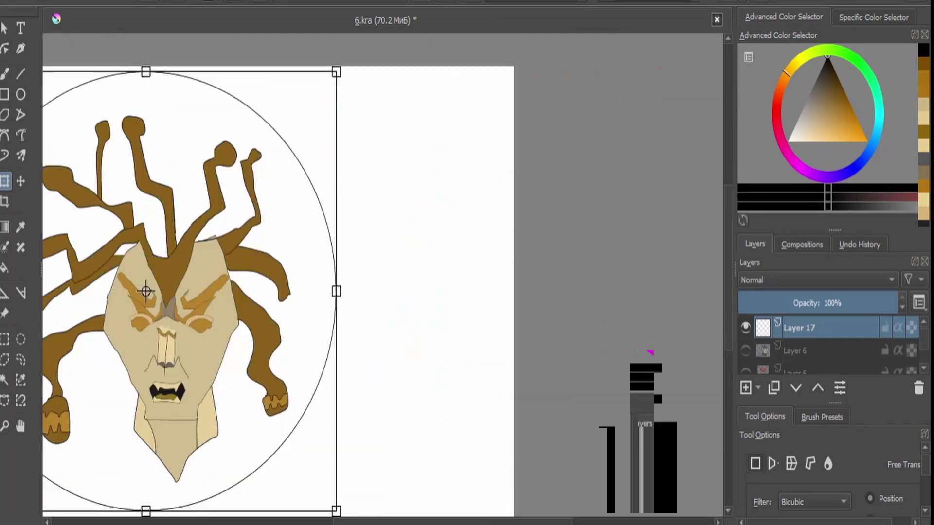
# Sample the light tan and fill the emblem's background inside the ellipse with it.
pyautogui.press('f')
pyautogui.keyDown('ctrl'); pyautogui.click(222, 241); pyautogui.keyUp('ctrl')
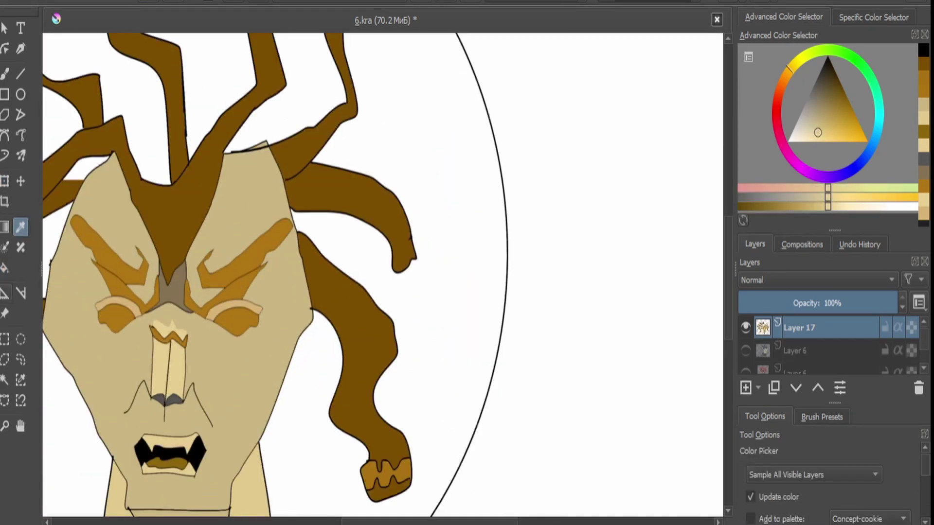
pyautogui.click(146, 229)
pyautogui.scroll(-6, 225, 288)
# Show the blue-haired character's Layer 6 and resize and place the emblem as a shield over the lower right of the chest.
pyautogui.click(746, 350)
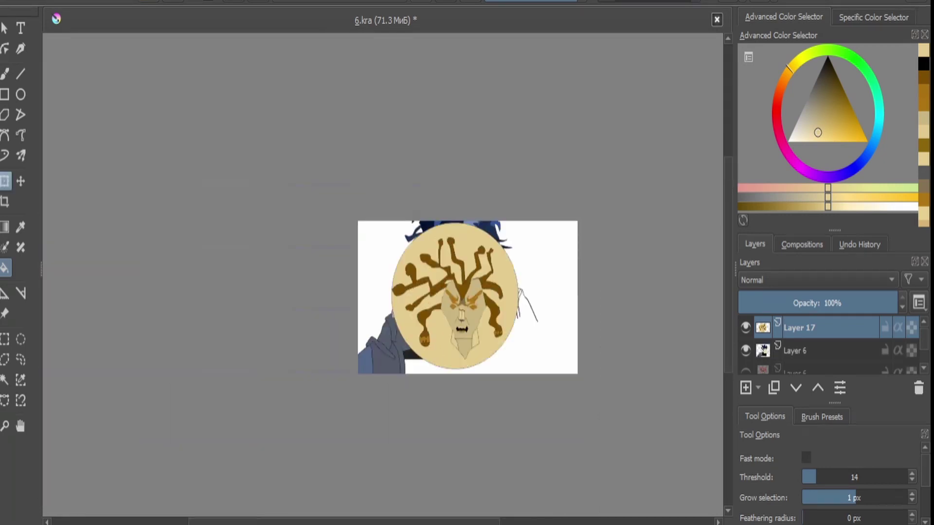
pyautogui.hotkey('ctrl', 't')
pyautogui.scroll(8, 513, 276)
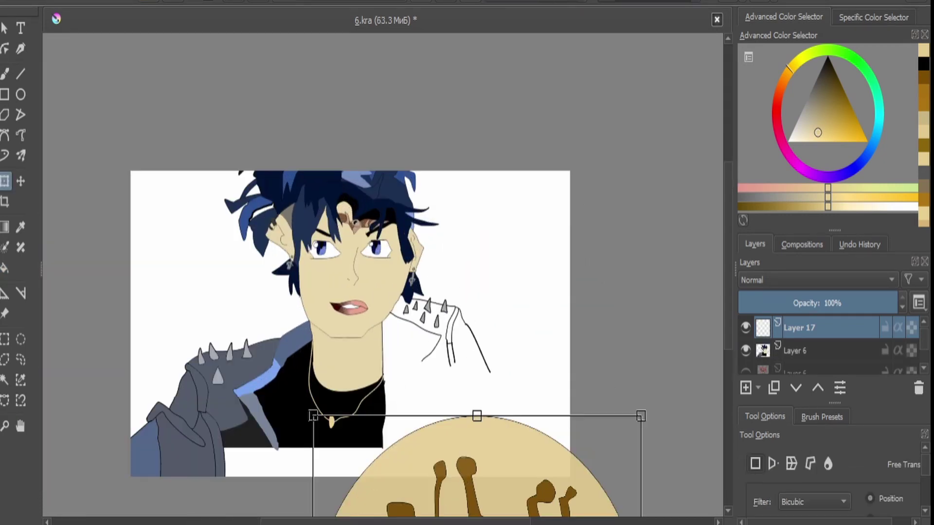
pyautogui.scroll(-2, 383, 272)
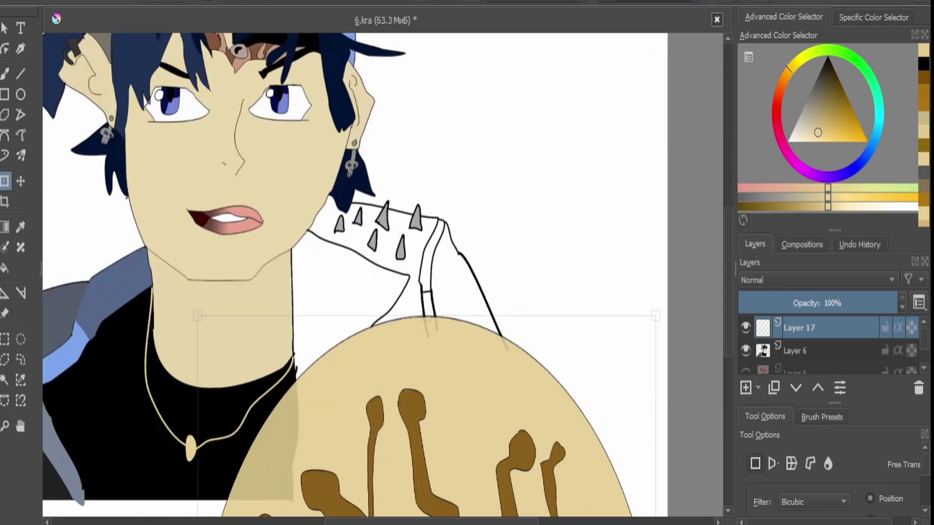
pyautogui.scroll(-4, 383, 272)
pyautogui.scroll(4, 383, 272)
pyautogui.scroll(-2, 498, 457)
pyautogui.scroll(4, 435, 457)
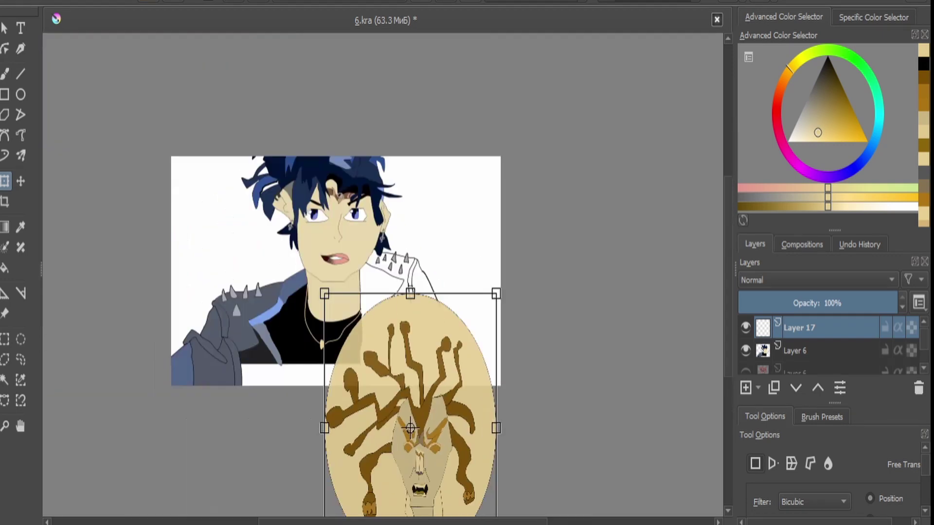
pyautogui.scroll(-4, 382, 274)
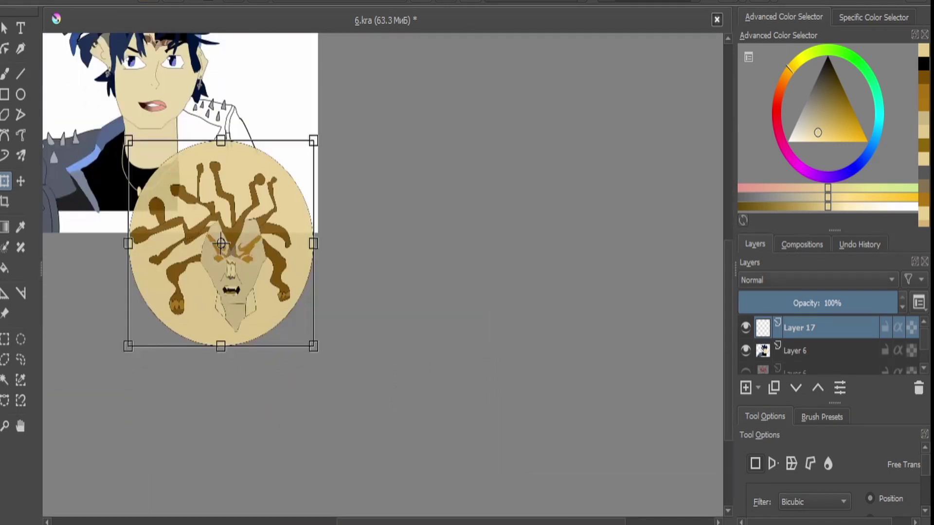
# Merge the emblem's Layer 17 down into the character's Layer 6.
pyautogui.click(794, 350)
pyautogui.scroll(-2, 383, 275)
pyautogui.click(796, 327)
pyautogui.hotkey('ctrl', 'e')
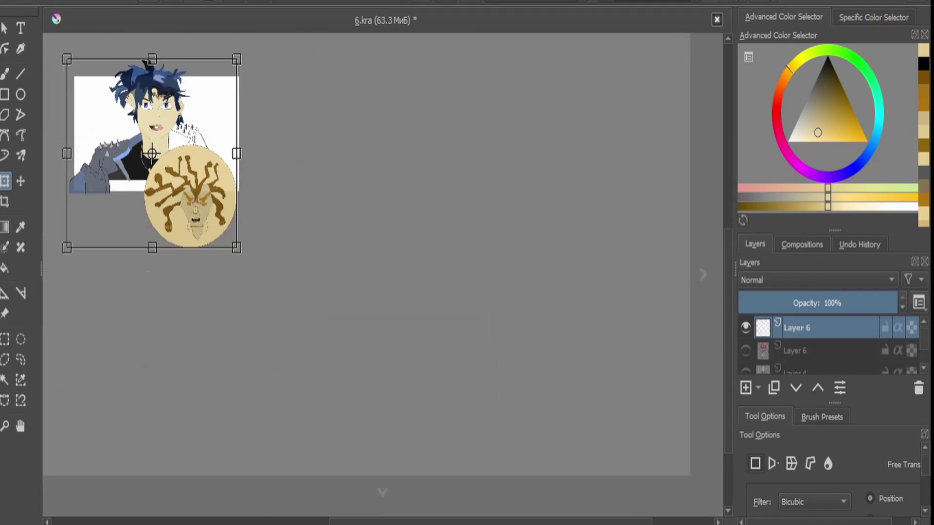
# Sample the blue of the left collar and fill the jacket's right collar with it.
pyautogui.scroll(6, 141, 73)
pyautogui.press('f')
pyautogui.keyDown('ctrl'); pyautogui.click(98, 316); pyautogui.keyUp('ctrl')
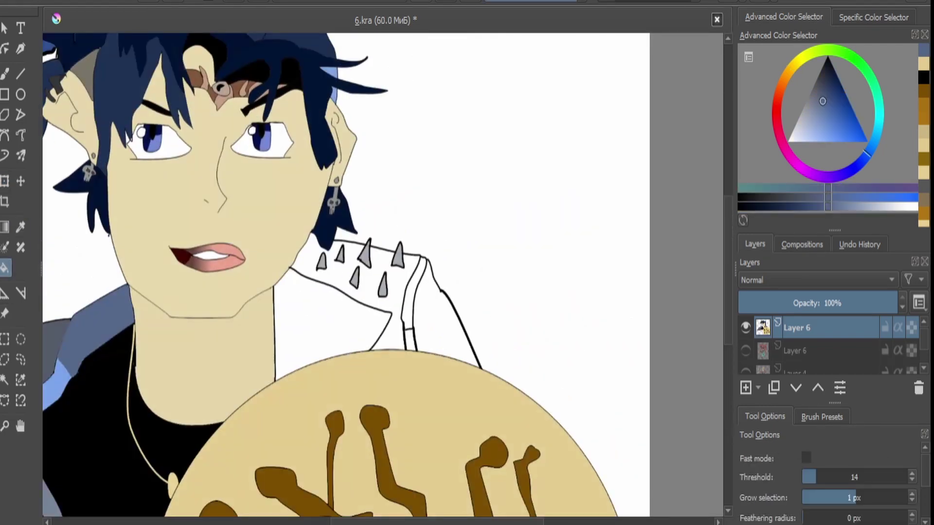
pyautogui.click(335, 301)
# Sample the left shoulder's dark grey-blue and fill the spiked right shoulder and the sleeve beside it.
pyautogui.scroll(3, 382, 293)
pyautogui.scroll(-4, 382, 293)
pyautogui.keyDown('ctrl'); pyautogui.click(112, 370); pyautogui.keyUp('ctrl')
pyautogui.hotkey('ctrl', 'z')
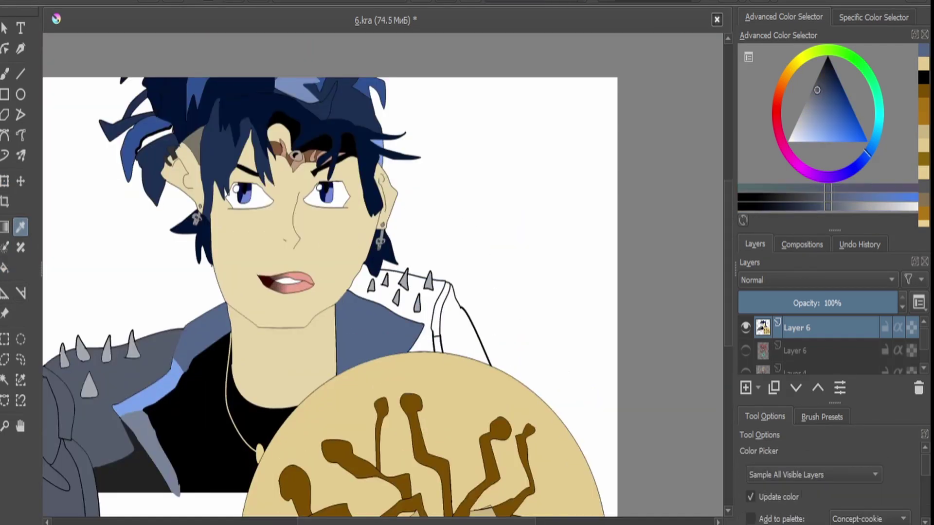
pyautogui.scroll(3, 476, 335)
pyautogui.click(412, 313)
pyautogui.scroll(-3, 413, 313)
pyautogui.scroll(1, 272, 291)
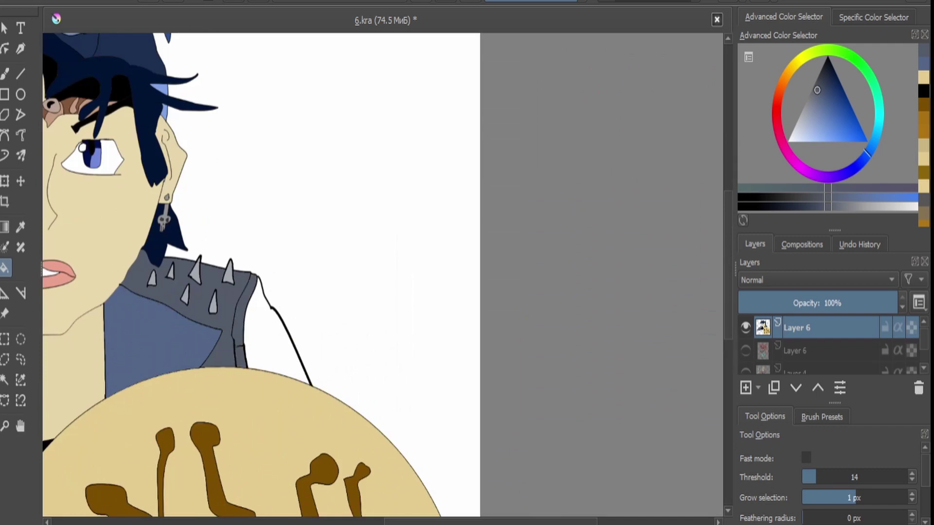
pyautogui.scroll(-5, 175, 423)
pyautogui.scroll(4, 383, 275)
pyautogui.scroll(-3, 383, 275)
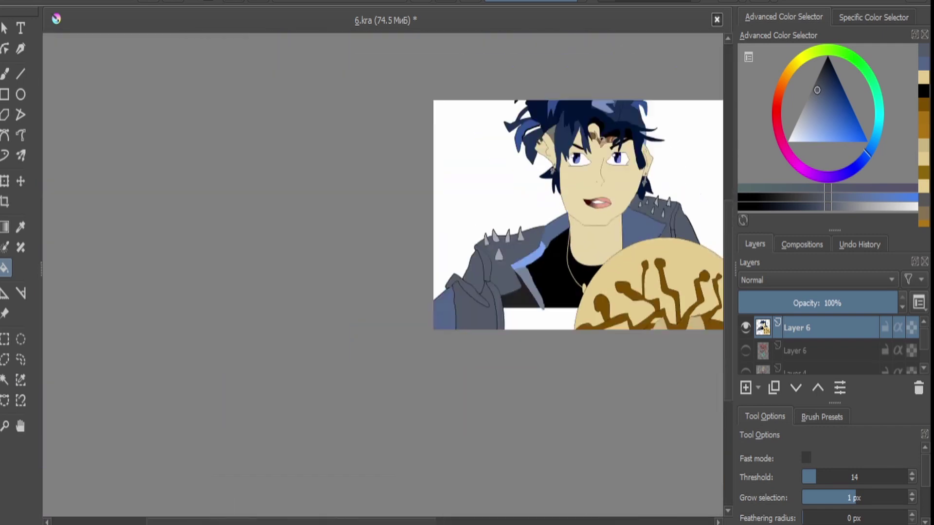
# Move the character up and outline the jacket's long front strip and the shirt hem running to the shield.
pyautogui.scroll(1, 382, 275)
pyautogui.click(20, 136)
pyautogui.scroll(5, 383, 194)
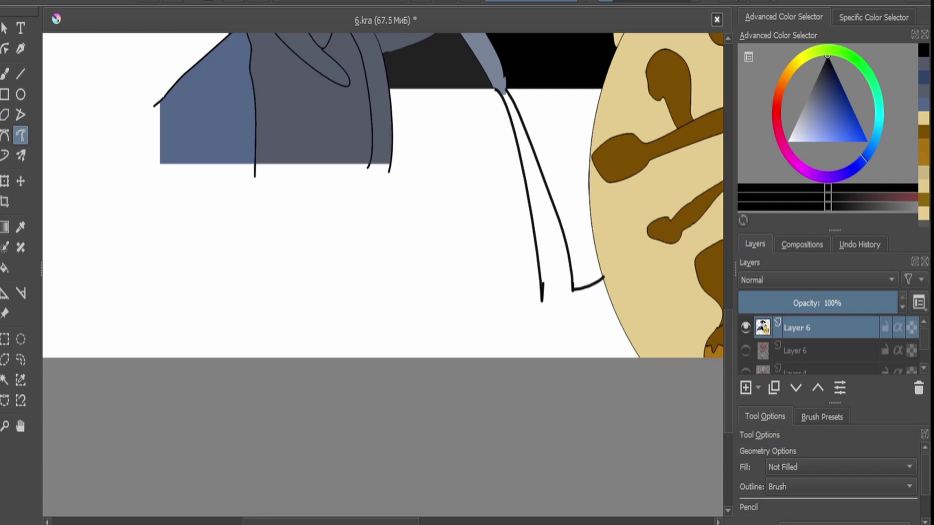
# Extend the left sleeve's inner and outer outlines and the jacket edge beside it down towards the canvas's lower edge.
pyautogui.moveTo(368, 165); pyautogui.dragTo(244, 340)
pyautogui.moveTo(156, 103); pyautogui.dragTo(52, 202)
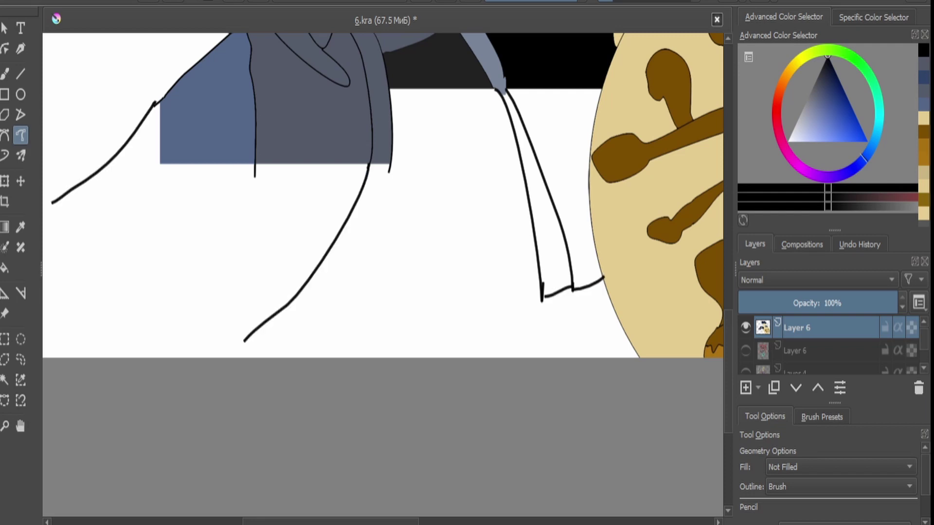
pyautogui.moveTo(389, 179); pyautogui.dragTo(368, 359)
pyautogui.scroll(-5, 368, 360)
pyautogui.scroll(6, 341, 272)
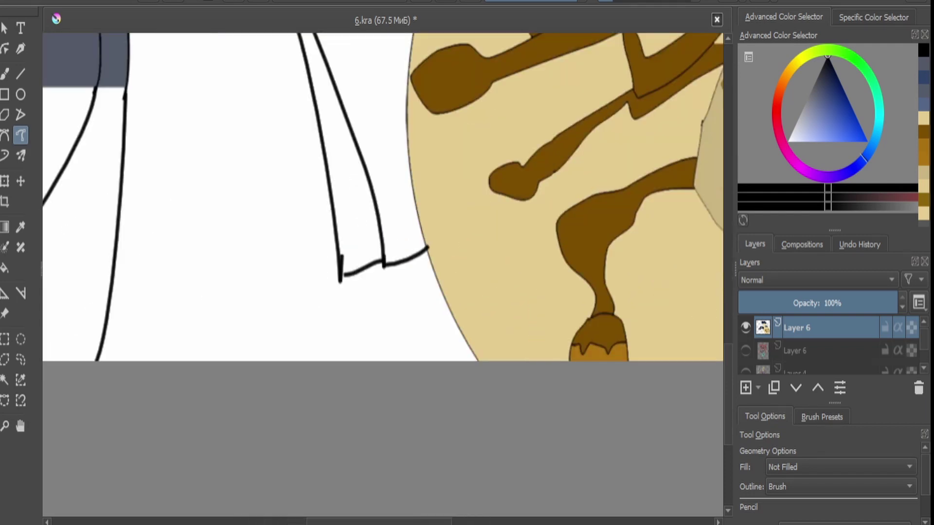
# Draw two vertical lines from the ends of the jacket's front strip to the canvas's lower edge.
pyautogui.moveTo(342, 272); pyautogui.dragTo(341, 361)
pyautogui.moveTo(385, 258); pyautogui.dragTo(386, 362)
pyautogui.scroll(-2, 379, 272)
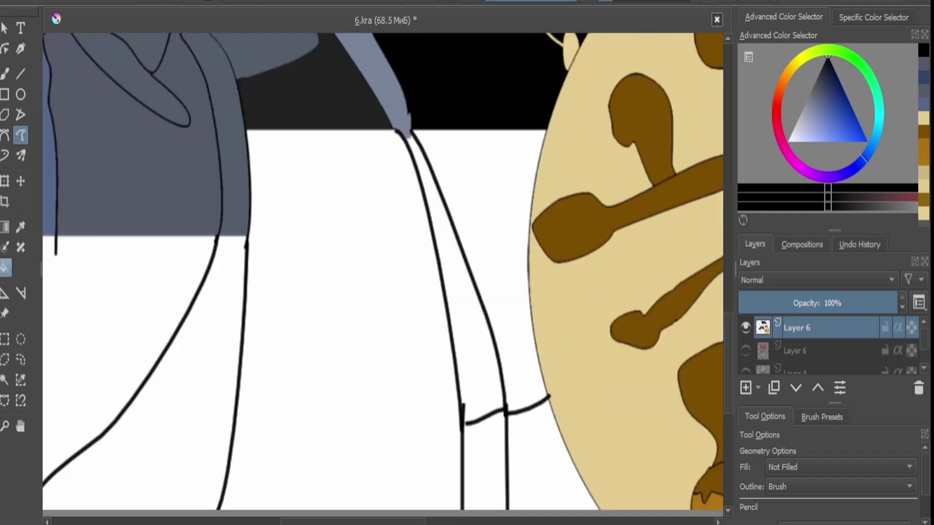
# Fill the area between the jacket's front strip and the shield black, and choose a dark blue colour.
pyautogui.press('f')
pyautogui.click(506, 253)
pyautogui.scroll(-4, 545, 462)
pyautogui.scroll(4, 545, 462)
pyautogui.click(833, 83)
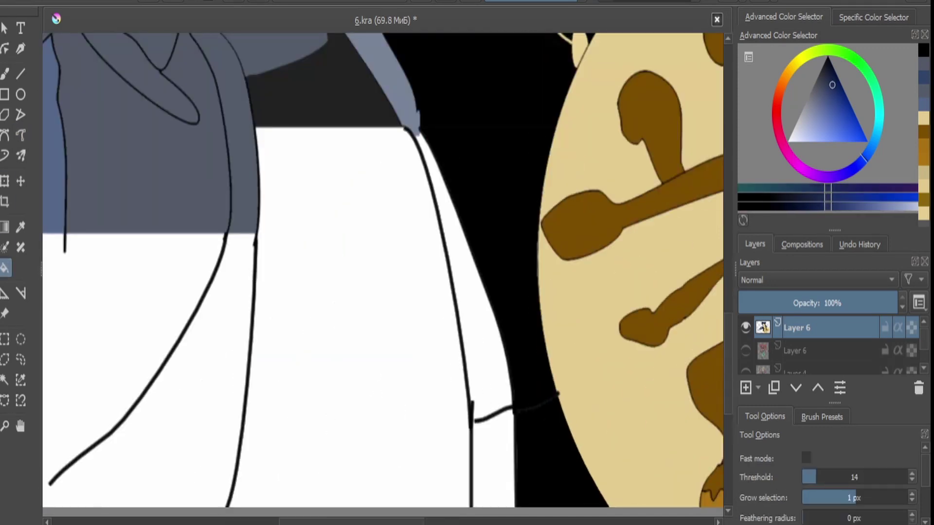
# Fill the jacket's long front strip dark blue and paint over the stray line crossing it.
pyautogui.click(462, 273)
pyautogui.click(492, 462)
pyautogui.press('b')
pyautogui.scroll(3, 494, 409)
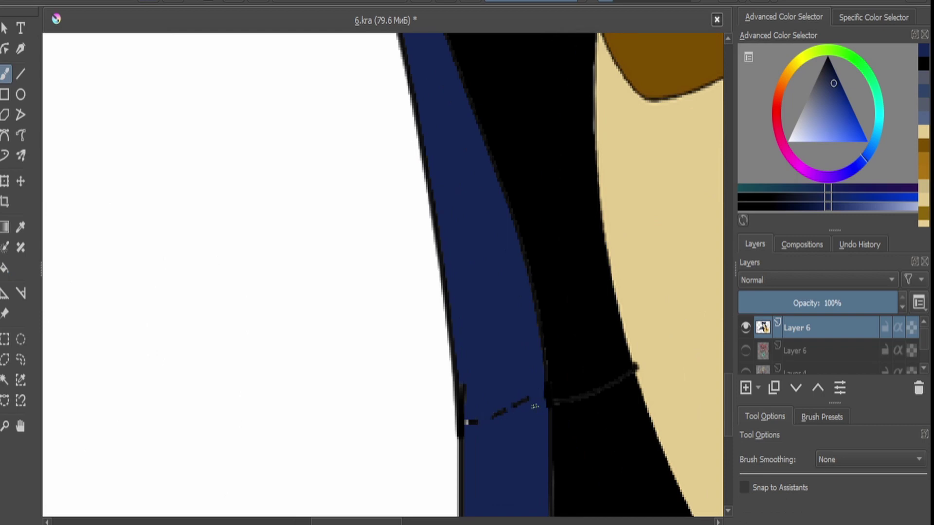
pyautogui.scroll(-3, 469, 427)
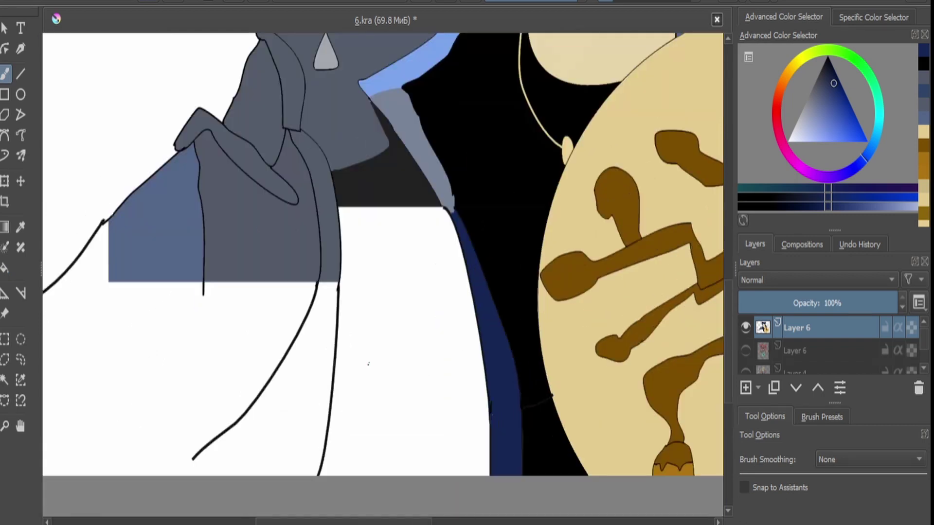
# Fill the jacket's wide front panel beside the dark blue strip with a muted grey-blue.
pyautogui.click(817, 89)
pyautogui.press('f')
pyautogui.click(404, 340)
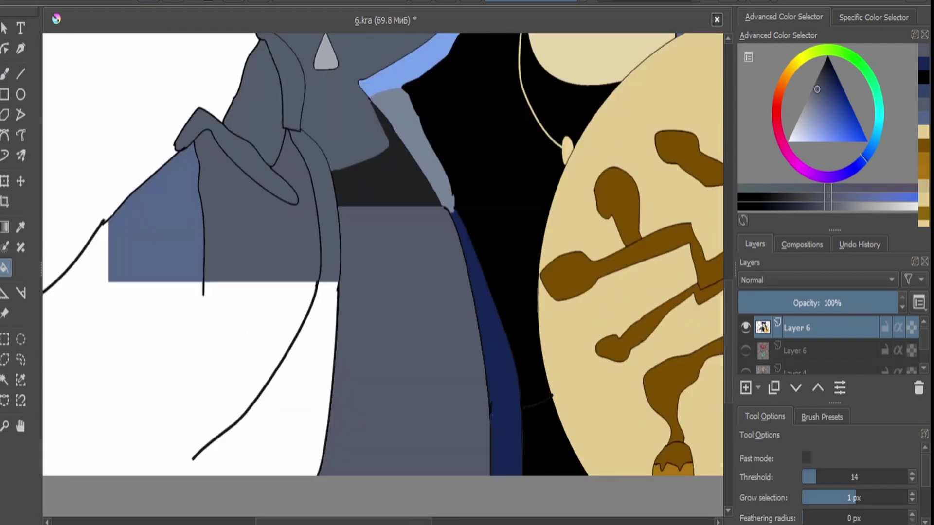
# Draw a black outline along the lower edge of the blue patch on the sleeve.
pyautogui.click(20, 135)
pyautogui.press('d')
pyautogui.scroll(1, 382, 257)
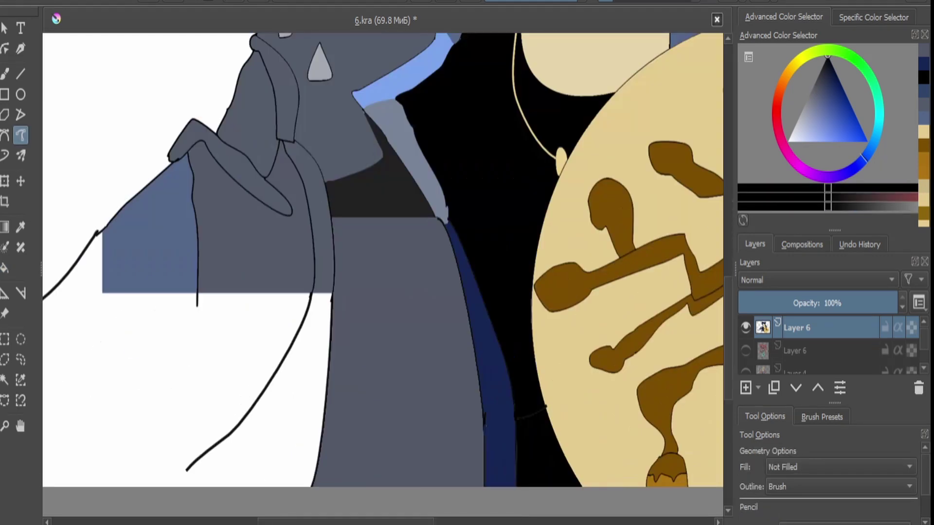
pyautogui.scroll(1, 124, 270)
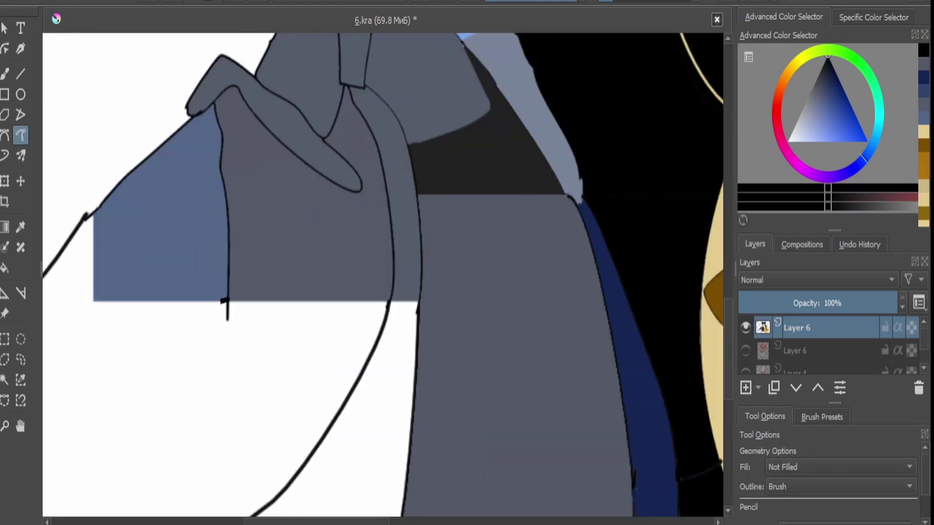
pyautogui.moveTo(148, 303)
pyautogui.mouseDown()
pyautogui.moveTo(90, 299)
pyautogui.moveTo(84, 204)
pyautogui.mouseUp()
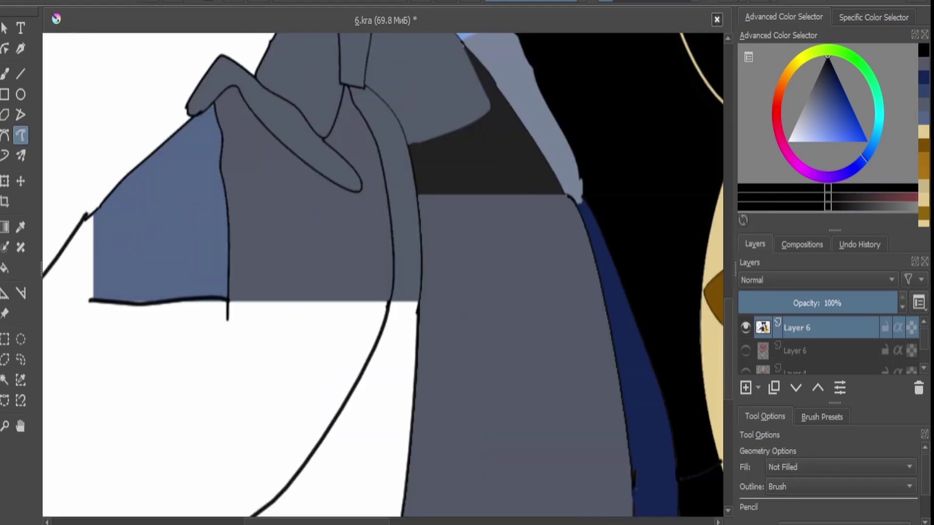
pyautogui.scroll(-4, 383, 272)
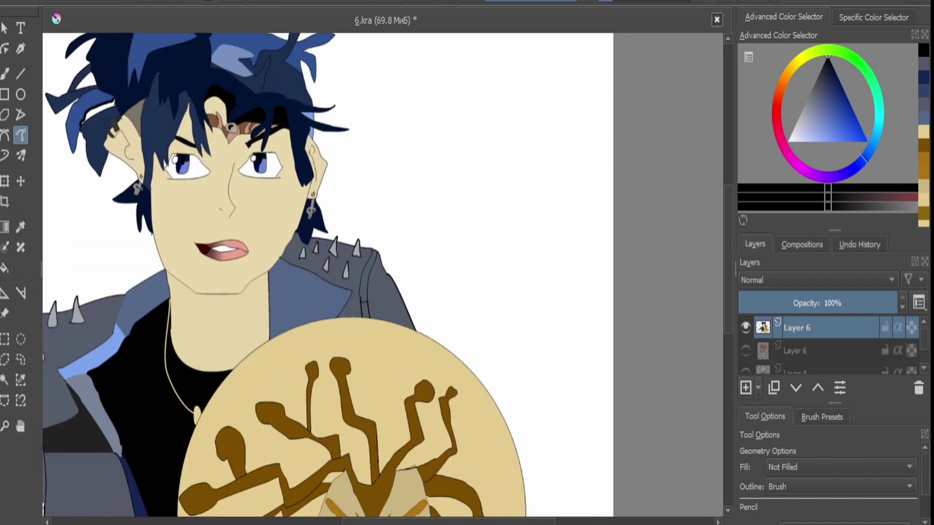
# Add a new layer and outline the spearhead's socket diagonally from above the shield across the jacket's shoulder.
pyautogui.press('Insert')
pyautogui.moveTo(381, 269)
pyautogui.mouseDown()
pyautogui.moveTo(391, 235)
pyautogui.moveTo(301, 294)
pyautogui.moveTo(308, 351)
pyautogui.moveTo(303, 294)
pyautogui.moveTo(79, 431)
pyautogui.mouseUp()
pyautogui.scroll(2, 303, 295)
pyautogui.scroll(-2, 79, 431)
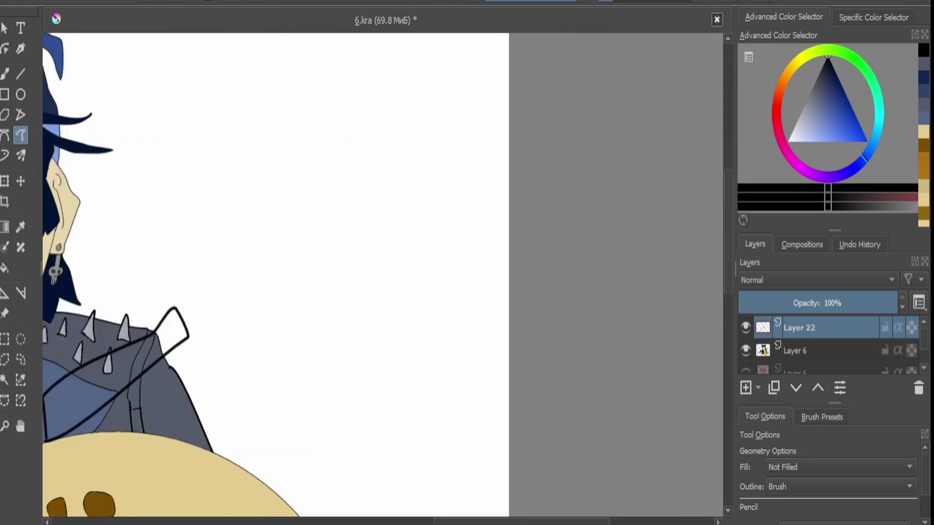
# Outline the pointed spear blade beyond the socket and draw a narrow groove inside it.
pyautogui.moveTo(220, 336); pyautogui.dragTo(294, 198)
pyautogui.moveTo(177, 309)
pyautogui.mouseDown()
pyautogui.moveTo(176, 282)
pyautogui.moveTo(253, 223)
pyautogui.mouseUp()
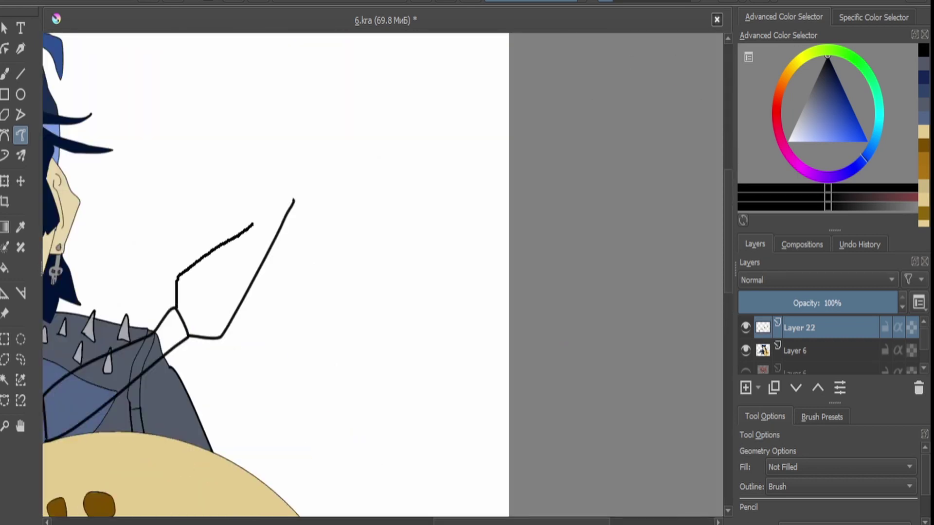
pyautogui.moveTo(293, 198); pyautogui.dragTo(293, 198)
pyautogui.moveTo(208, 284)
pyautogui.mouseDown()
pyautogui.moveTo(231, 290)
pyautogui.moveTo(186, 323)
pyautogui.mouseUp()
pyautogui.scroll(1, 186, 323)
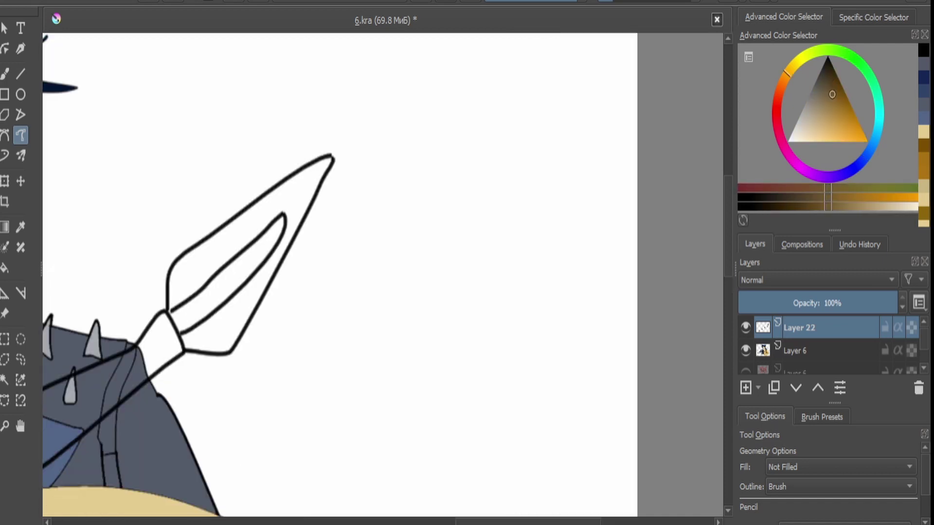
# Fill the blade's groove brown and the rest of the spearhead and its socket yellow.
pyautogui.press('f')
pyautogui.click(228, 279)
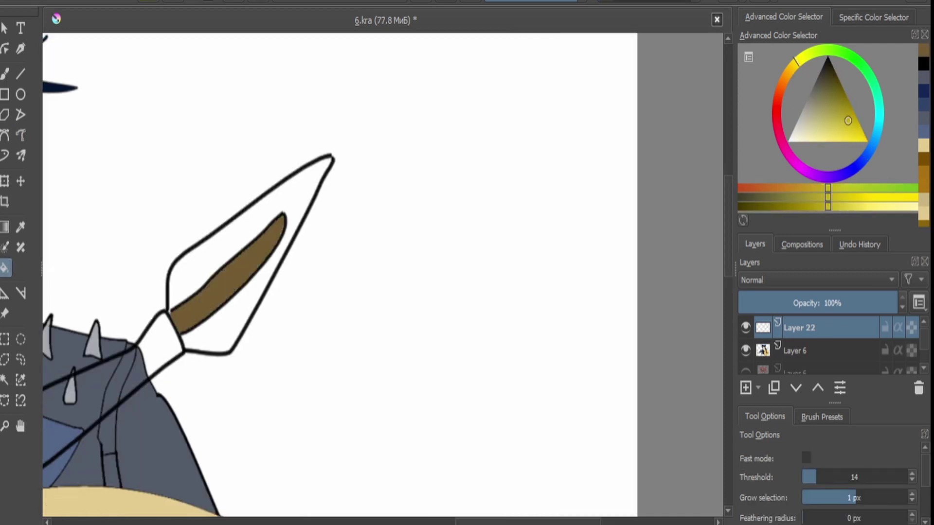
pyautogui.scroll(-2, 810, 470)
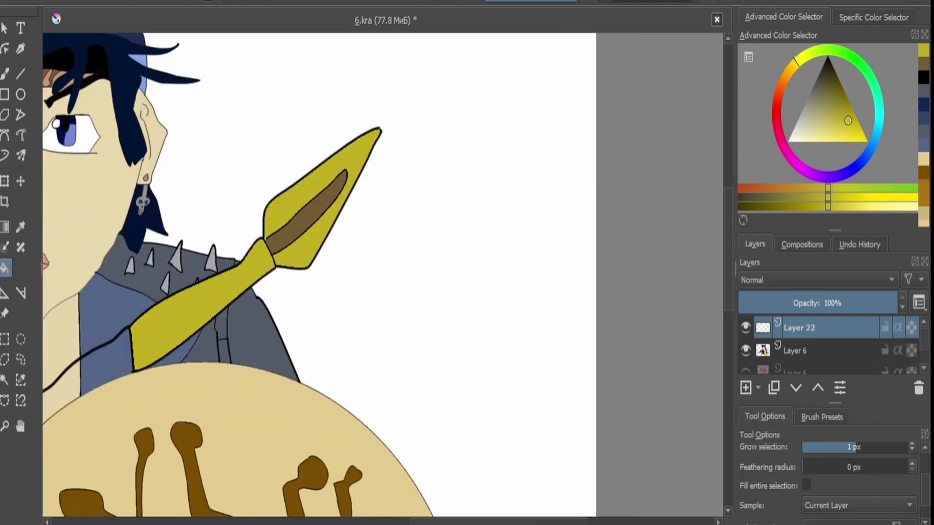
# Draw two straight black lines for the spear shaft, running diagonally from behind the shield and socket to the canvas's lower-left corner.
pyautogui.press('d')
pyautogui.press('2')
pyautogui.press('3')
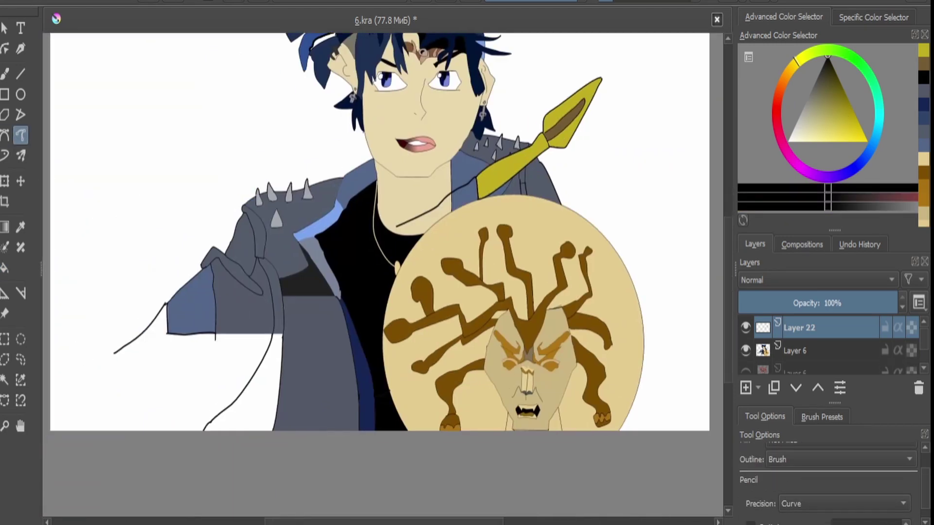
pyautogui.press('v')
pyautogui.press('+')
pyautogui.moveTo(389, 194)
pyautogui.mouseDown()
pyautogui.moveTo(44, 447)
pyautogui.moveTo(44, 511)
pyautogui.moveTo(75, 481)
pyautogui.moveTo(45, 497)
pyautogui.mouseUp()
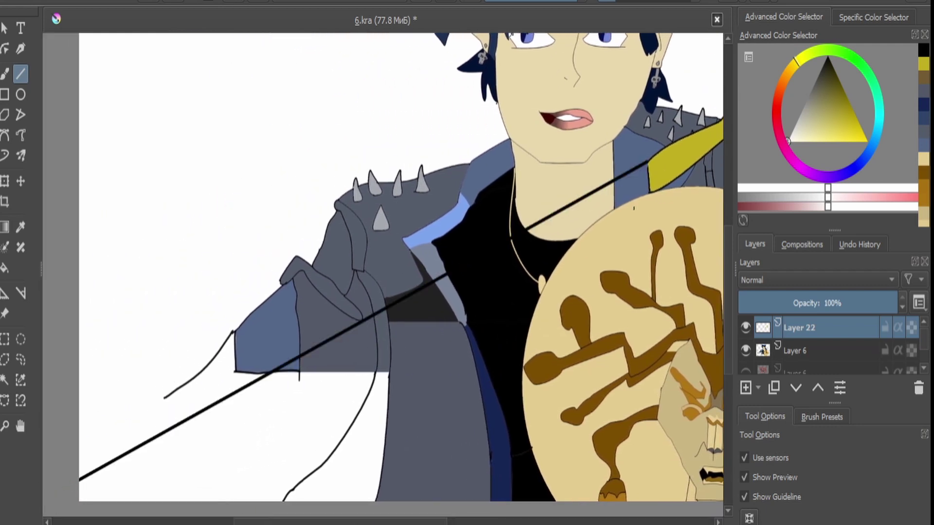
pyautogui.moveTo(462, 321); pyautogui.dragTo(126, 498)
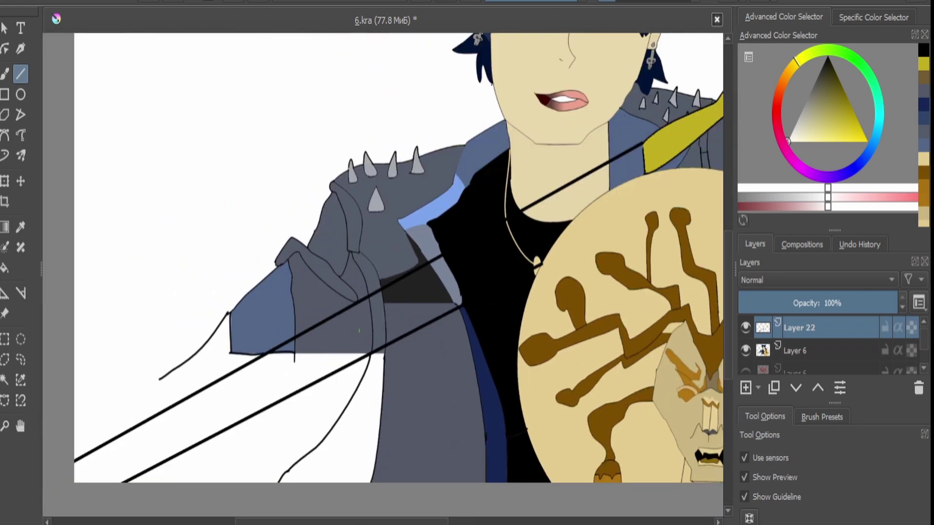
# Fill the spear shaft brown along its whole length.
pyautogui.press('-')
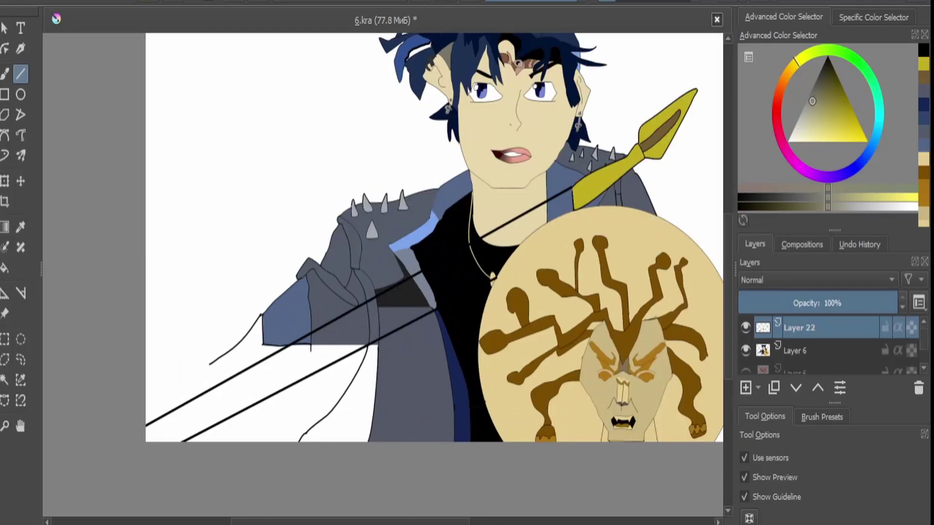
pyautogui.press('f')
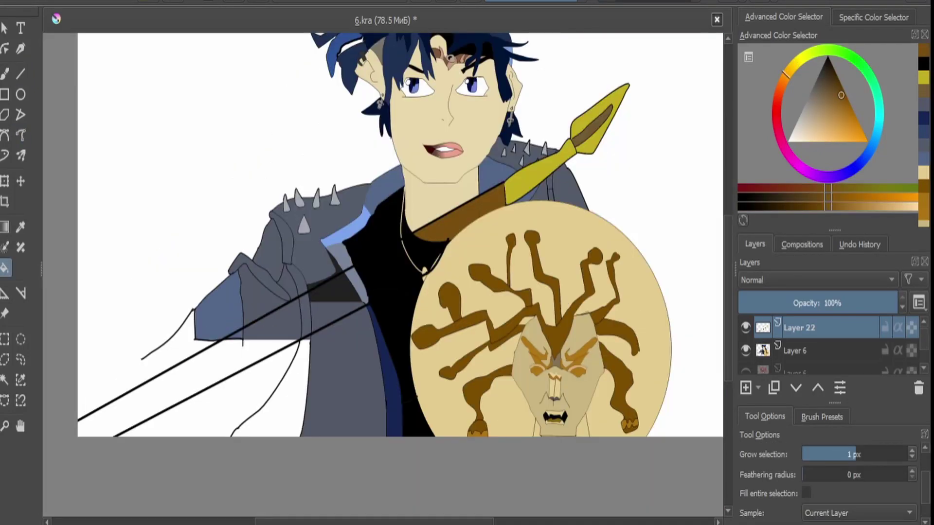
pyautogui.click(194, 375)
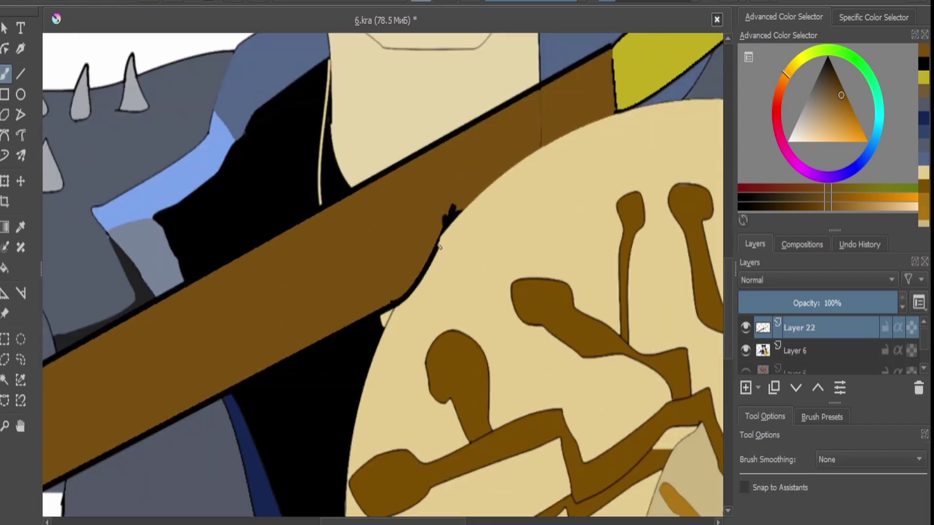
# Clean up the shaft's edge where it meets the shield and fill the remaining gaps there.
pyautogui.moveTo(439, 246); pyautogui.dragTo(429, 252)
pyautogui.press('f')
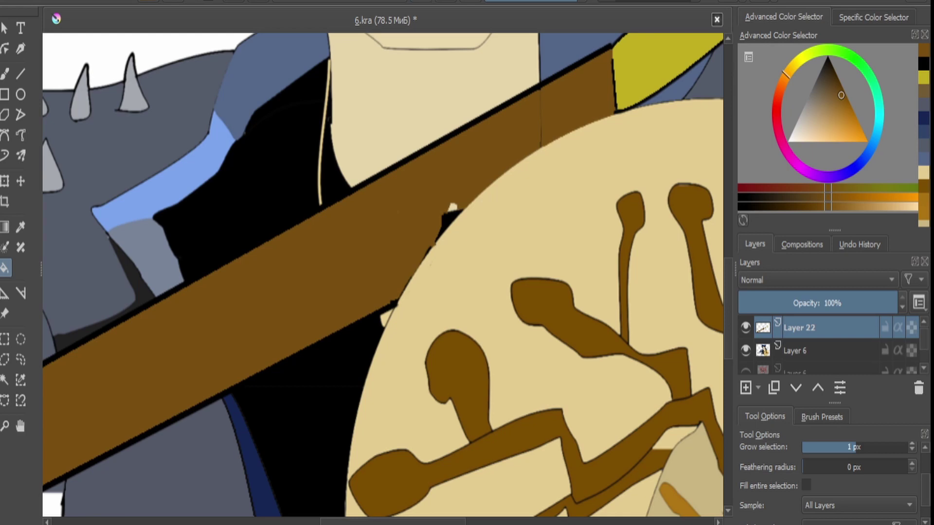
pyautogui.click(448, 226)
pyautogui.press('2')
pyautogui.scroll(6, 424, 276)
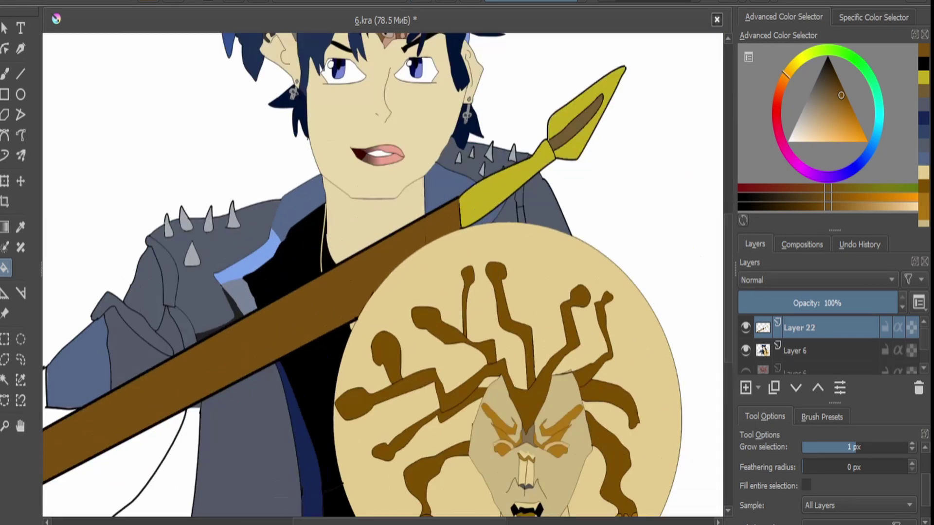
pyautogui.press('b')
pyautogui.press('2')
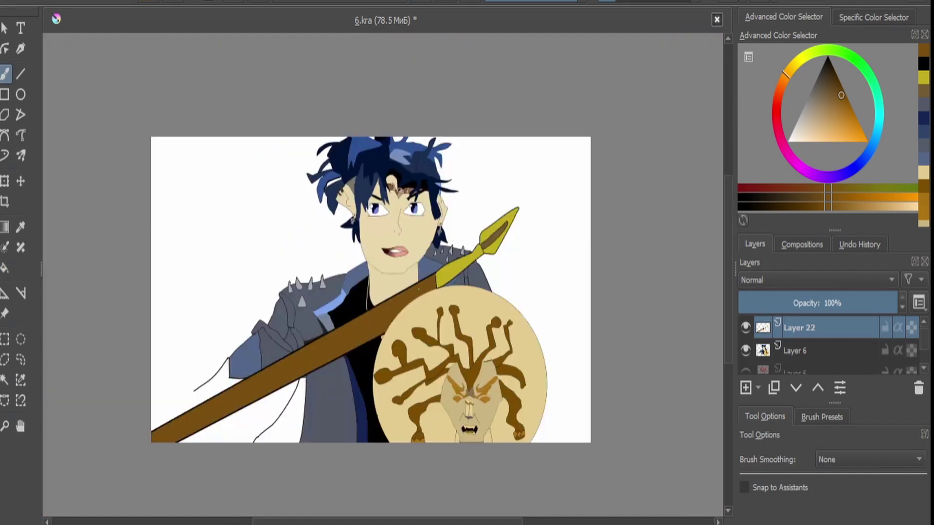
# Draw six small black ovals of varying size on the shaft between the socket and the shield's left side.
pyautogui.scroll(5, 450, 273)
pyautogui.click(20, 135)
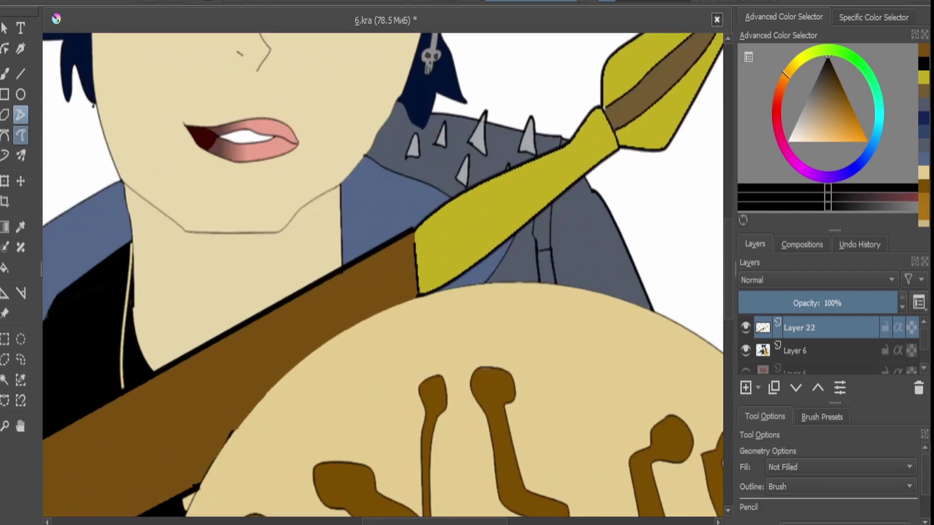
pyautogui.scroll(2, 485, 347)
pyautogui.moveTo(485, 349); pyautogui.dragTo(488, 341)
pyautogui.scroll(-3, 438, 424)
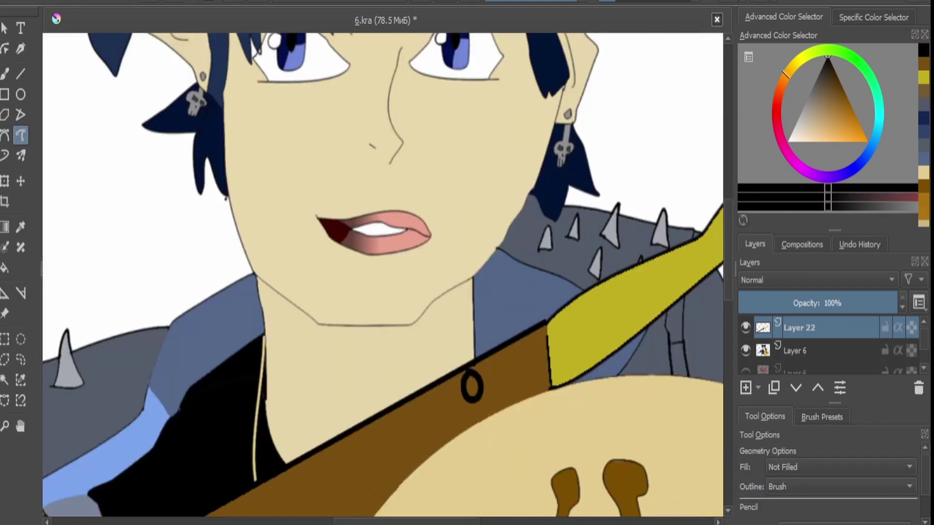
pyautogui.moveTo(402, 396); pyautogui.dragTo(407, 395)
pyautogui.scroll(-3, 405, 496)
pyautogui.scroll(5, 399, 506)
pyautogui.moveTo(374, 426)
pyautogui.mouseDown()
pyautogui.moveTo(367, 452)
pyautogui.moveTo(375, 427)
pyautogui.mouseUp()
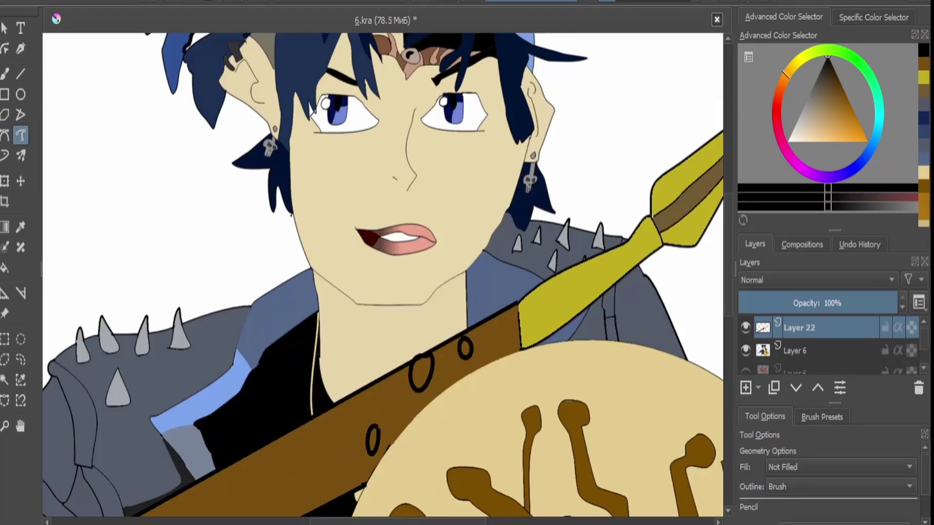
pyautogui.moveTo(363, 397)
pyautogui.mouseDown()
pyautogui.moveTo(351, 422)
pyautogui.moveTo(364, 399)
pyautogui.mouseUp()
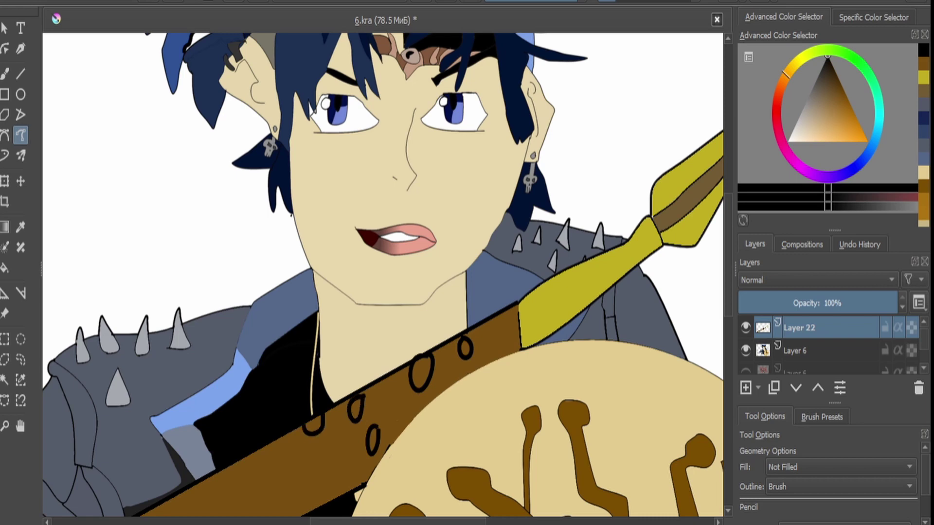
pyautogui.moveTo(343, 462)
pyautogui.mouseDown()
pyautogui.moveTo(324, 484)
pyautogui.moveTo(347, 470)
pyautogui.mouseUp()
# Pick a light grey colour and select the insides of all six ovals on the shaft.
pyautogui.press('p')
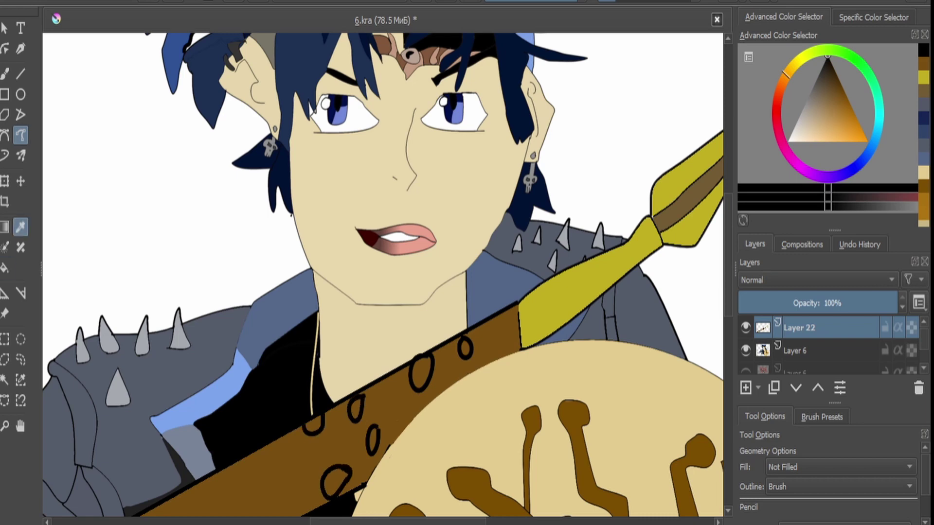
pyautogui.click(486, 287)
pyautogui.scroll(2, 457, 444)
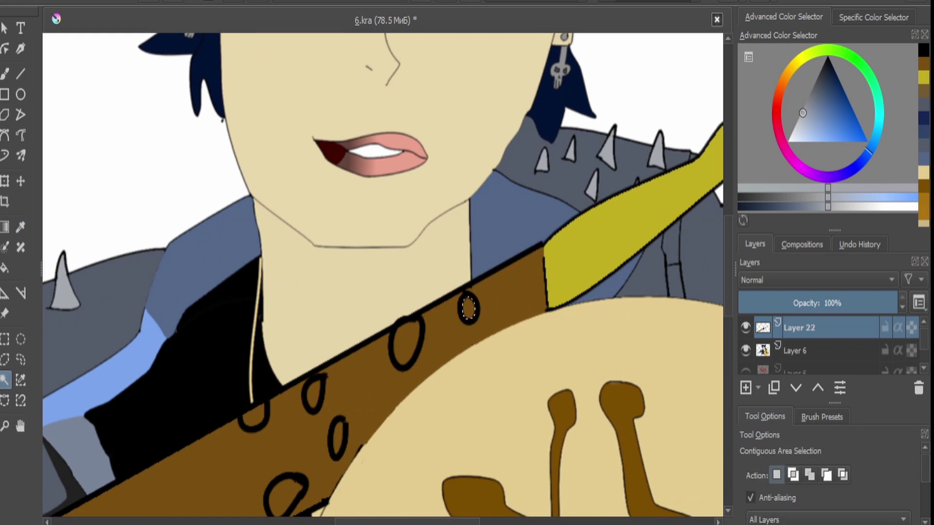
pyautogui.click(469, 309)
pyautogui.keyDown('shift'); pyautogui.click(406, 343); pyautogui.keyUp('shift')
pyautogui.keyDown('shift'); pyautogui.click(314, 394); pyautogui.keyUp('shift')
pyautogui.keyDown('shift'); pyautogui.click(253, 418); pyautogui.keyUp('shift')
pyautogui.keyDown('shift'); pyautogui.click(338, 437); pyautogui.keyUp('shift')
pyautogui.keyDown('shift'); pyautogui.click(287, 493); pyautogui.keyUp('shift')
# Fill the six selected ovals on the shaft with light grey.
pyautogui.press('f')
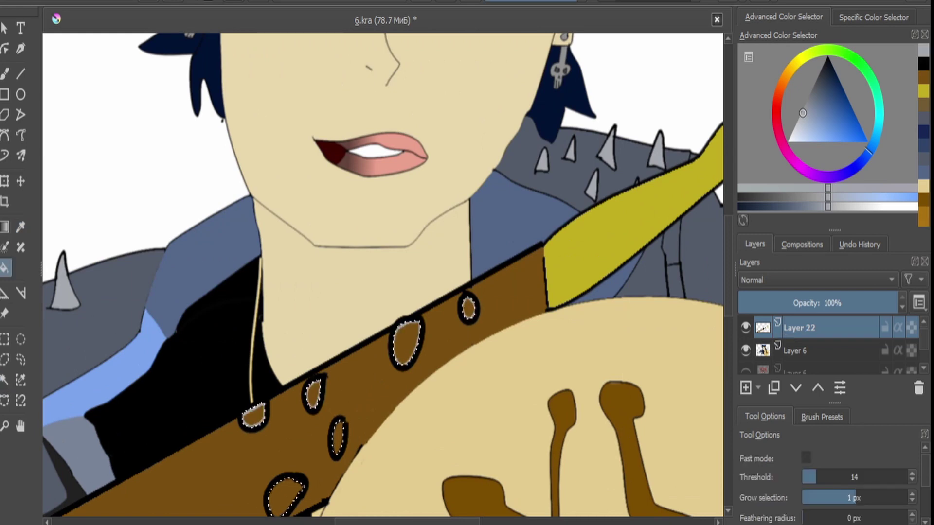
pyautogui.click(469, 308)
pyautogui.click(406, 343)
pyautogui.click(314, 394)
pyautogui.click(253, 418)
pyautogui.click(338, 438)
pyautogui.click(287, 493)
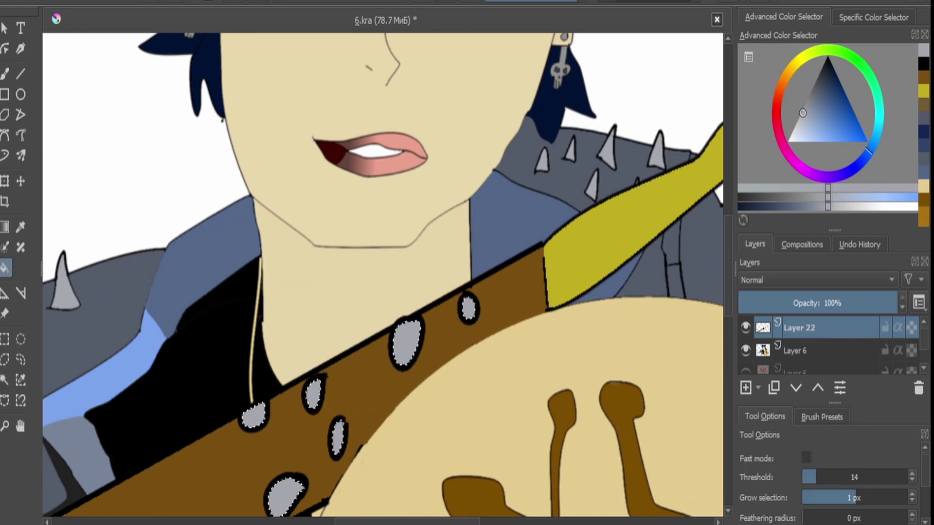
# Extend the sleeve's outer outline above the shaft down to the canvas's left edge in black.
pyautogui.scroll(-5, 460, 260)
pyautogui.scroll(3, 247, 449)
pyautogui.press('d')
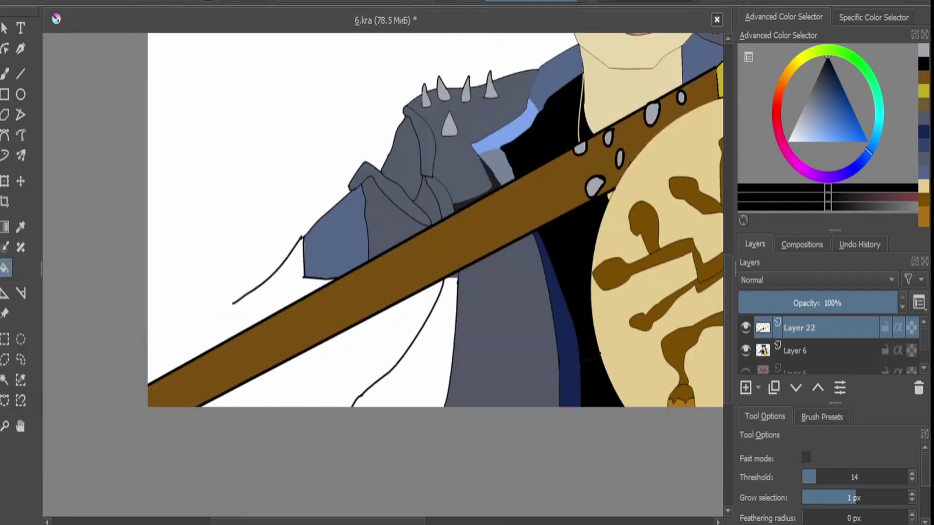
pyautogui.click(20, 136)
pyautogui.moveTo(233, 304); pyautogui.dragTo(148, 365)
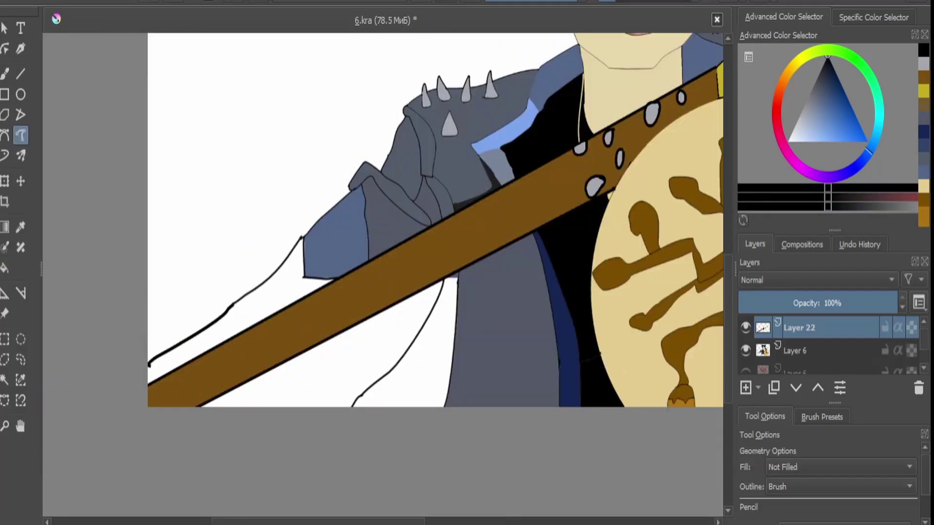
# Pick the jacket's grey-blue and fill the lower sleeve on both sides of the shaft with it.
pyautogui.press('p')
pyautogui.click(341, 243)
pyautogui.press('f')
pyautogui.click(253, 311)
pyautogui.scroll(-5, 438, 219)
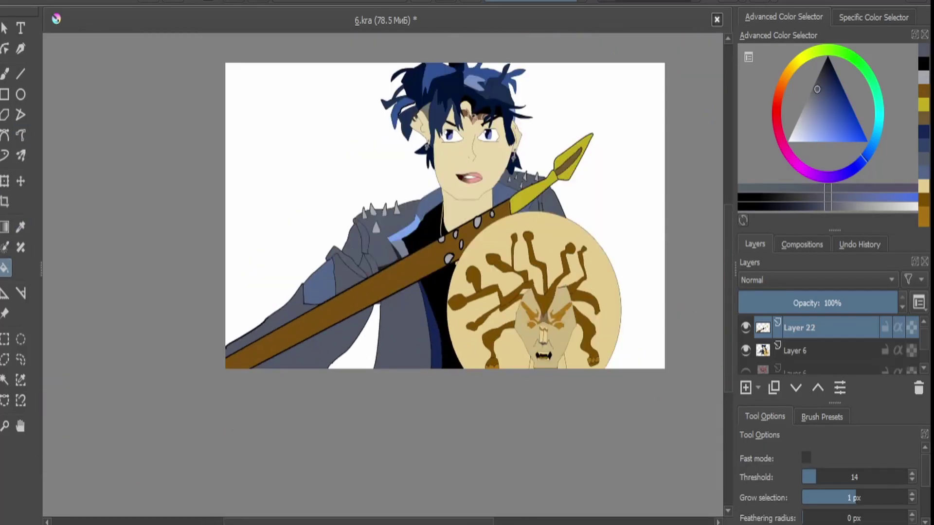
# Scale the whole character down and place it over the tall left frame of the panel layout, resting on the frame's lower line.
pyautogui.scroll(2, 522, 137)
pyautogui.scroll(-3, 399, 258)
pyautogui.hotkey('ctrl', 't')
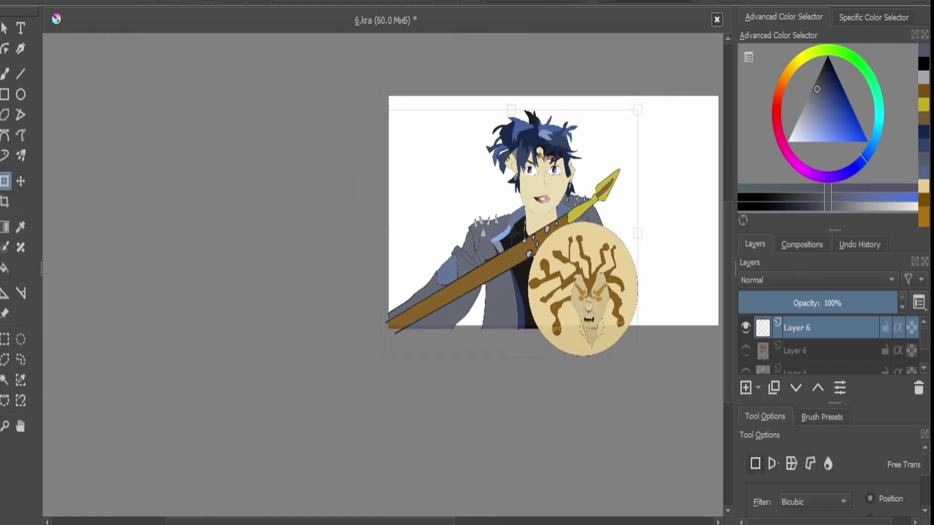
pyautogui.scroll(-2, 569, 229)
pyautogui.scroll(3, 342, 319)
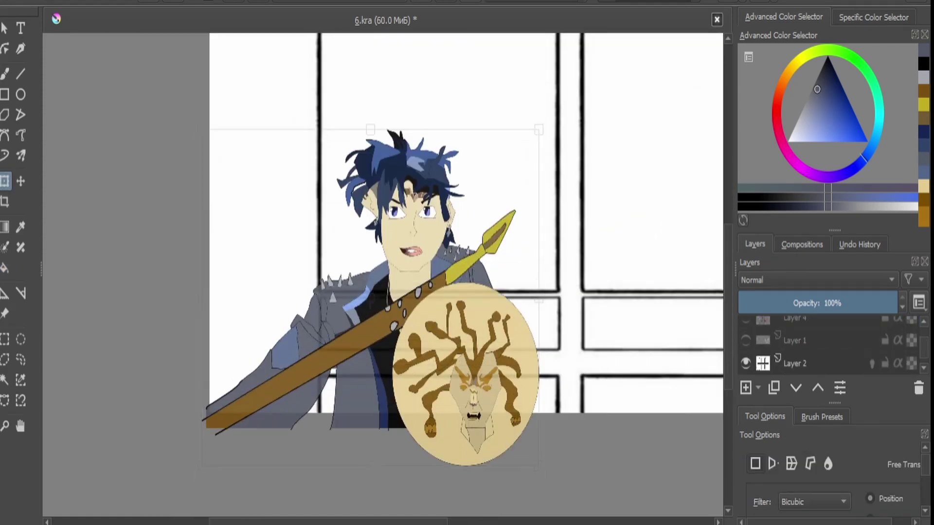
pyautogui.scroll(-1, 342, 319)
pyautogui.moveTo(342, 318); pyautogui.dragTo(356, 309)
pyautogui.scroll(2, 356, 309)
pyautogui.press('Return')
pyautogui.scroll(1, 344, 309)
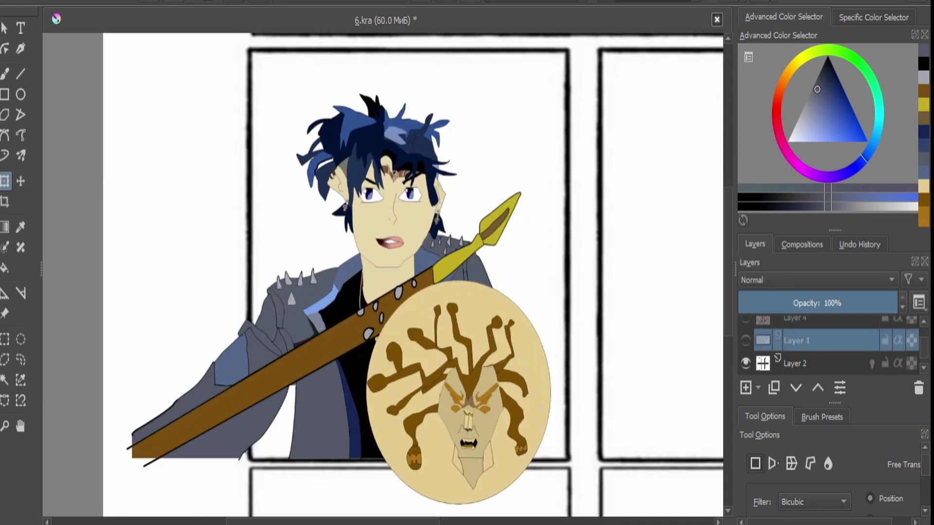
# In P AND N60.png, paint white over the parts of the sleeve and spear shaft that extend past the portrait frame's left line.
pyautogui.hscroll(-2, 344, 309)
pyautogui.press('b')
pyautogui.moveTo(897, 303)
pyautogui.mouseDown()
pyautogui.moveTo(819, 303)
pyautogui.moveTo(900, 303)
pyautogui.mouseUp()
pyautogui.scroll(-1, 575, 267)
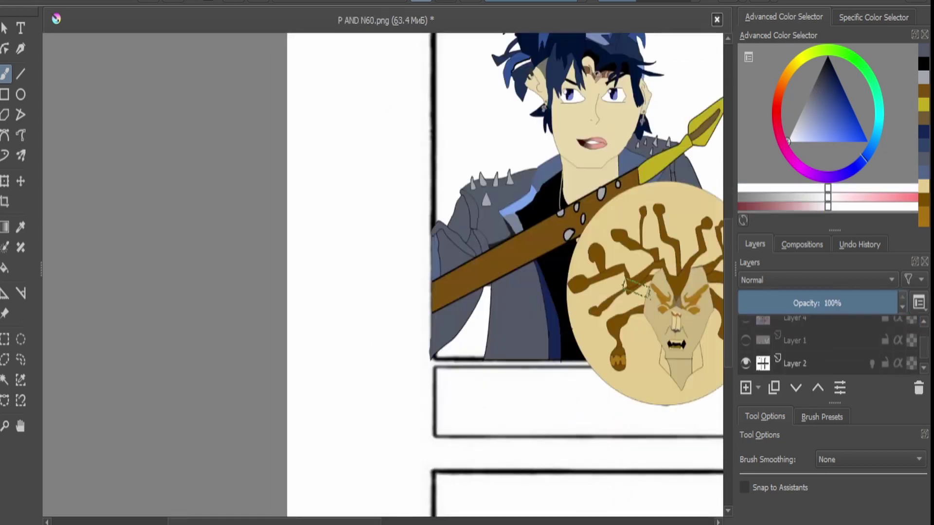
# Add the character's name in black lettering on a new layer and move it into the narrow box below the portrait.
pyautogui.press('Insert')
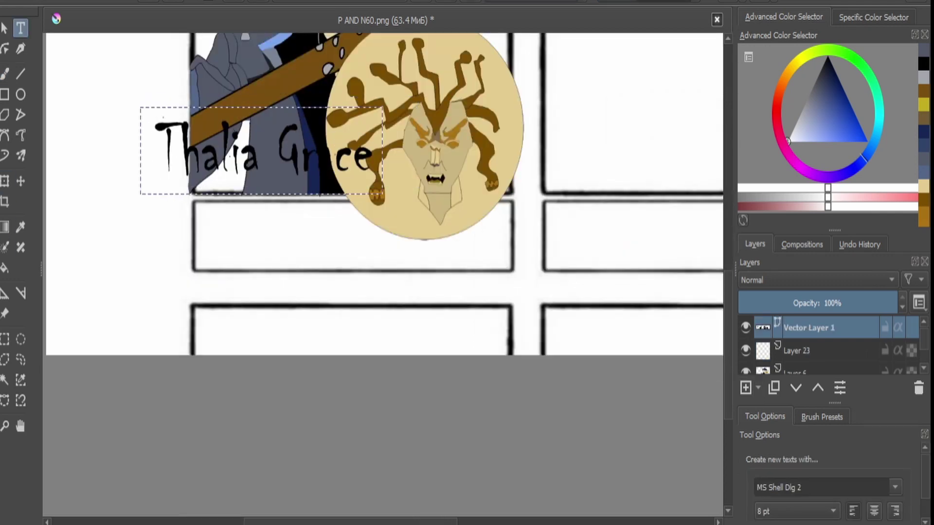
pyautogui.hotkey('ctrl', 't')
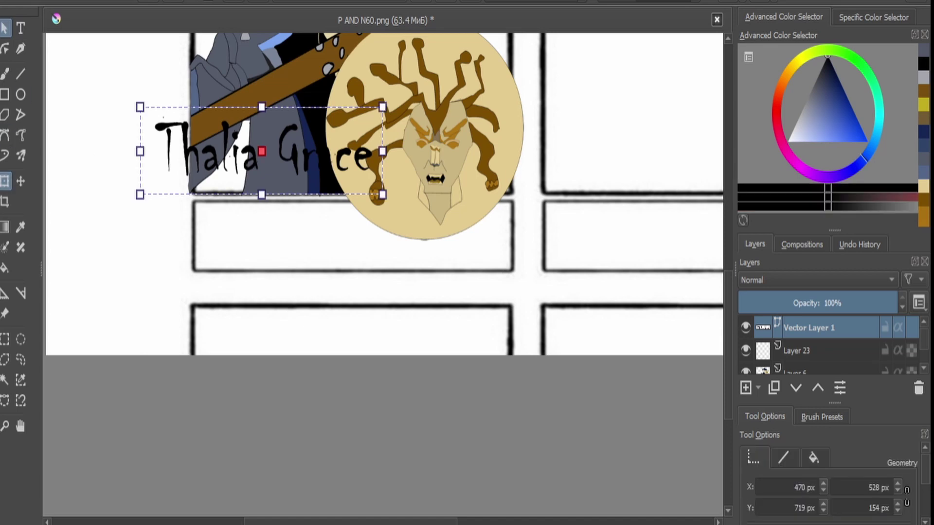
pyautogui.moveTo(262, 150); pyautogui.dragTo(343, 235)
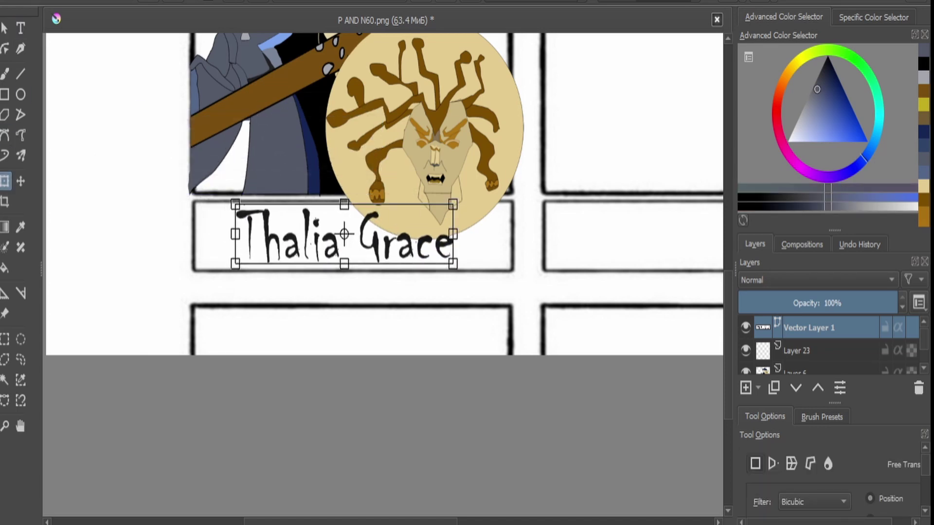
pyautogui.press('Return')
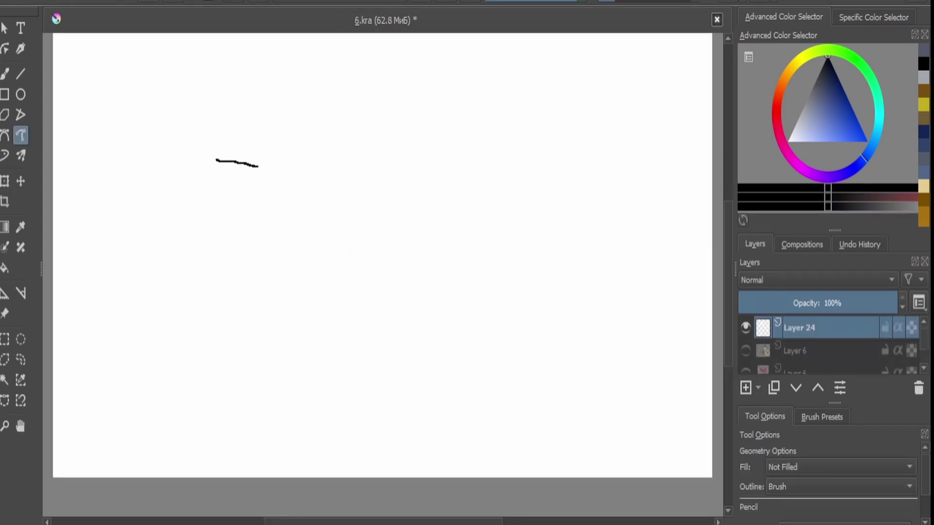
# In 6.kra, draw a slanted eye in black with a U-shaped iris and pupil, and add a thick brow above it.
pyautogui.moveTo(258, 167); pyautogui.dragTo(410, 213)
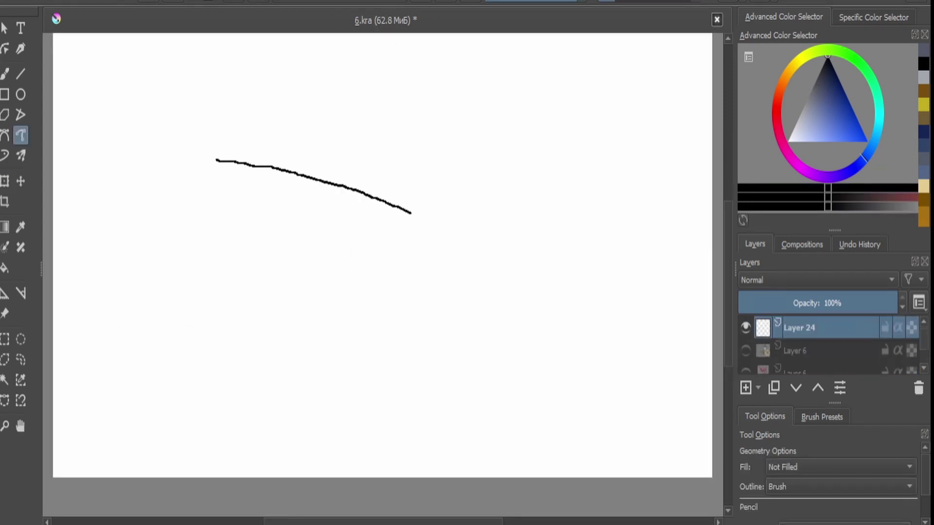
pyautogui.moveTo(216, 159)
pyautogui.mouseDown()
pyautogui.moveTo(284, 236)
pyautogui.moveTo(397, 291)
pyautogui.moveTo(411, 212)
pyautogui.mouseUp()
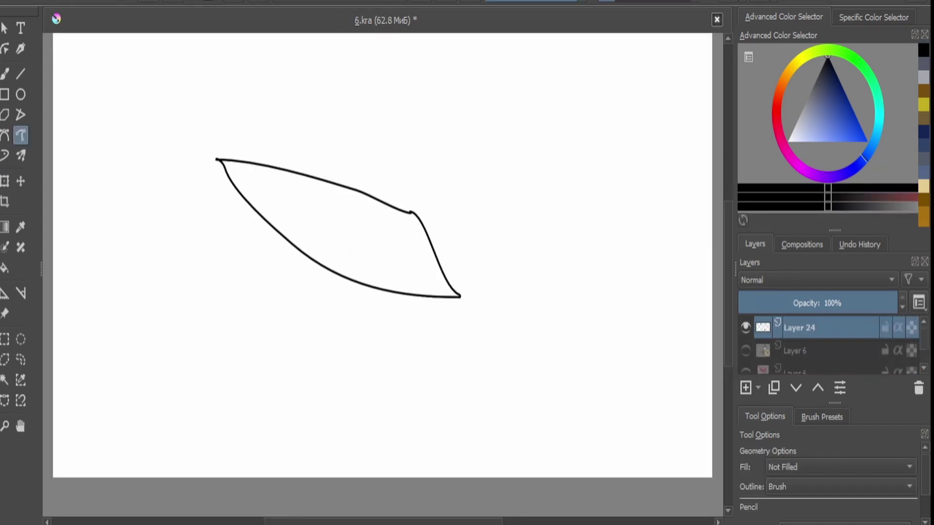
pyautogui.moveTo(304, 179)
pyautogui.mouseDown()
pyautogui.moveTo(305, 240)
pyautogui.moveTo(348, 260)
pyautogui.moveTo(376, 201)
pyautogui.mouseUp()
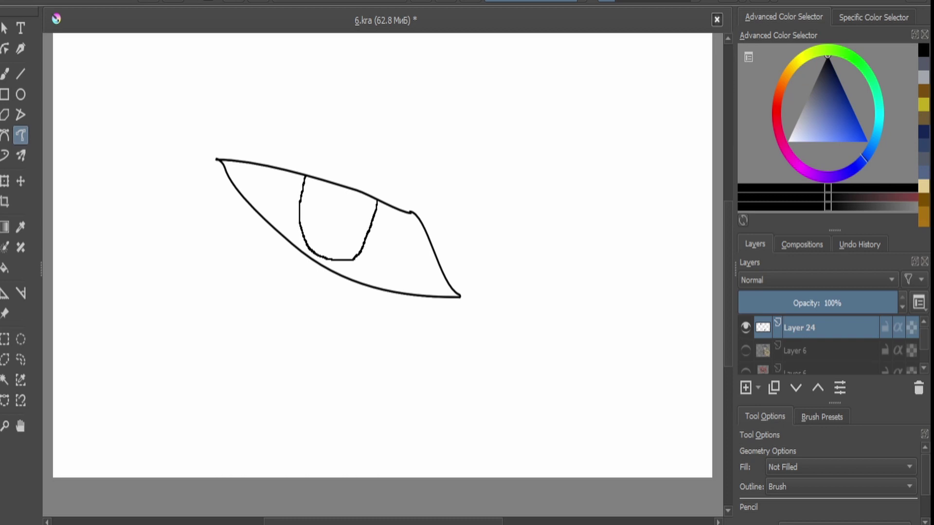
pyautogui.moveTo(389, 244); pyautogui.dragTo(394, 272)
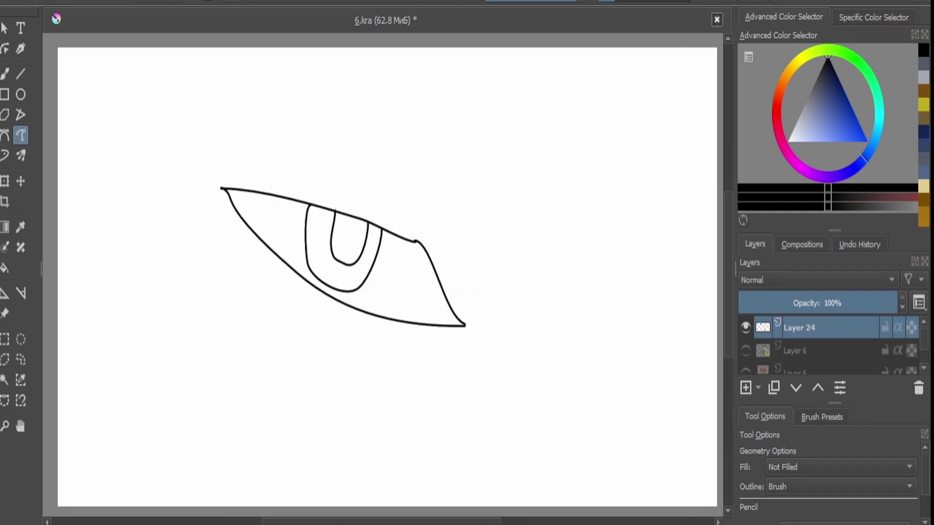
pyautogui.press('b')
pyautogui.moveTo(235, 146)
pyautogui.mouseDown()
pyautogui.moveTo(345, 169)
pyautogui.moveTo(416, 205)
pyautogui.mouseUp()
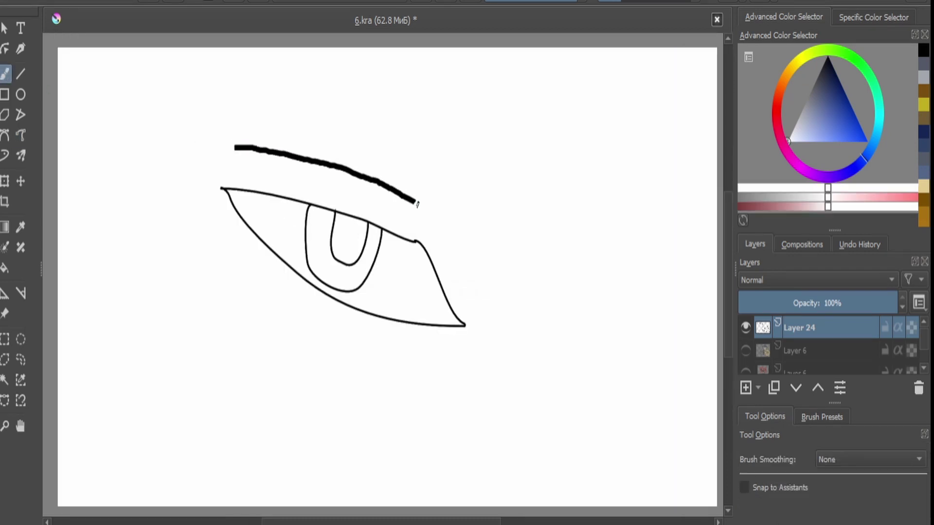
# Duplicate the eye and brow layer, mirror the copy horizontally and place it opposite the original as the second eye.
pyautogui.hotkey('ctrl', 'j')
pyautogui.press('-')
pyautogui.hotkey('ctrl', 't')
pyautogui.moveTo(498, 197); pyautogui.dragTo(653, 202)
pyautogui.press('-')
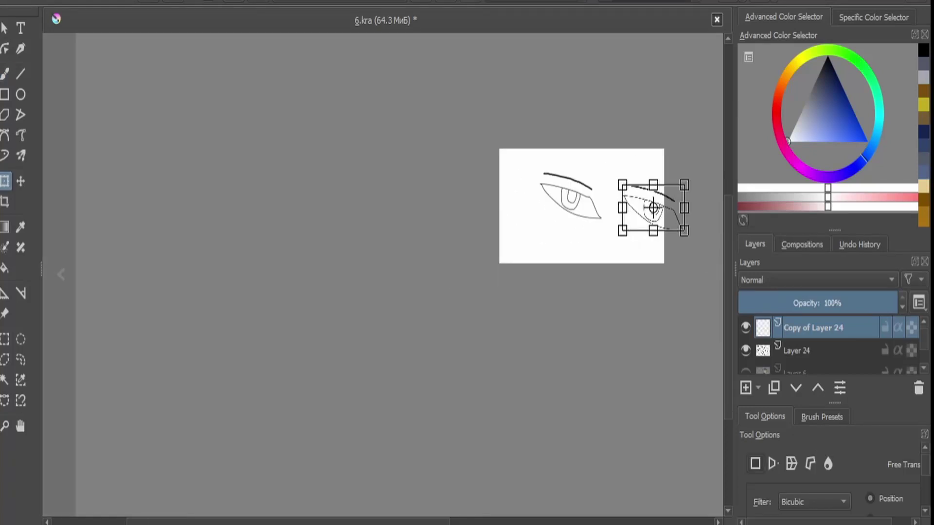
pyautogui.scroll(4, 484, 261)
pyautogui.moveTo(606, 260); pyautogui.dragTo(149, 260)
pyautogui.moveTo(253, 256); pyautogui.dragTo(453, 211)
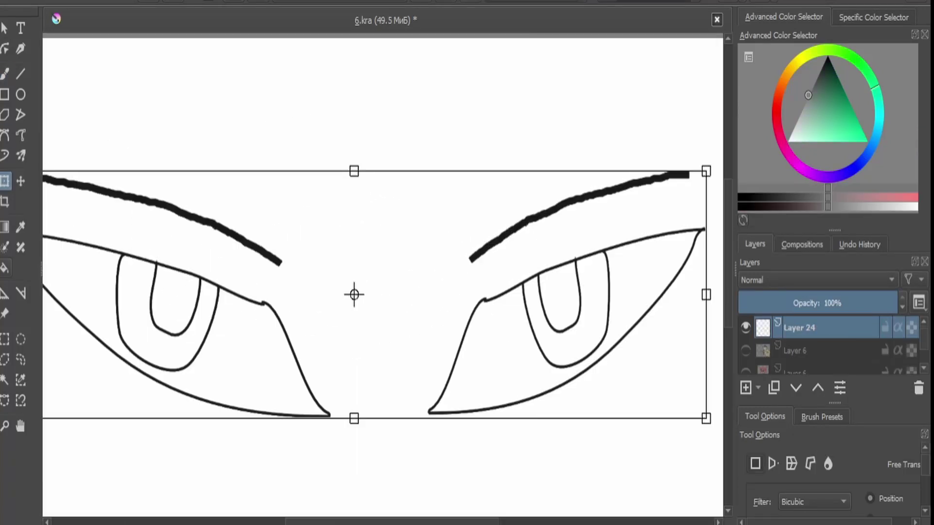
# Fill the left iris with mid grey and the right iris with a medium blue.
pyautogui.press('f')
pyautogui.click(137, 316)
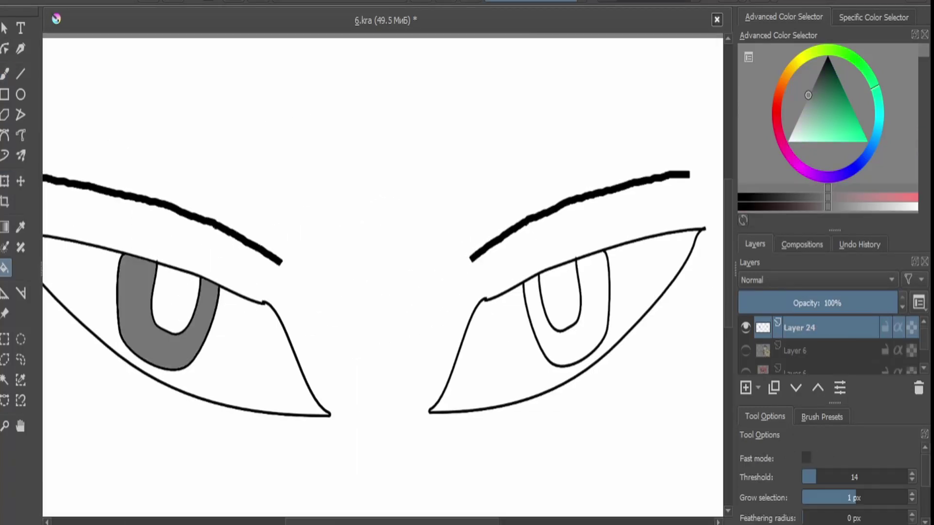
pyautogui.click(877, 132)
pyautogui.click(838, 115)
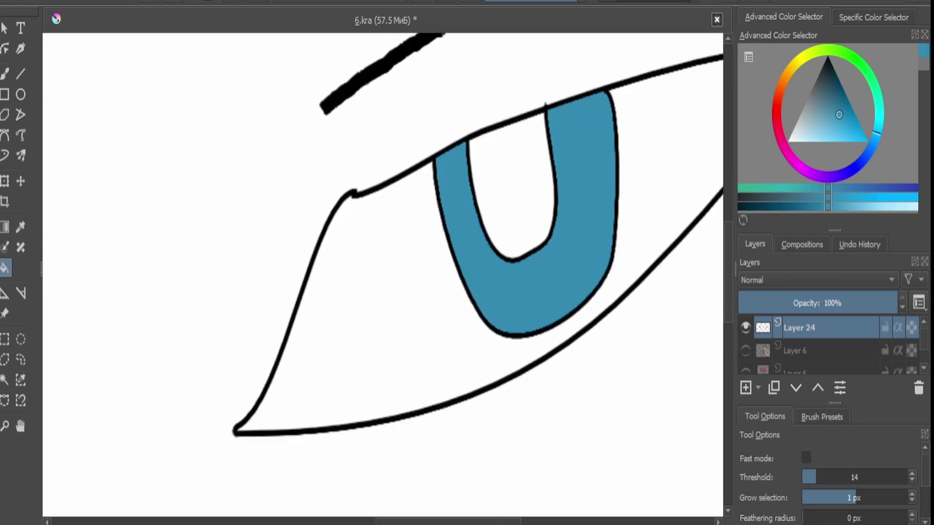
# Select the lower band of the blue iris with a freehand outline and fill it with bright light blue.
pyautogui.click(20, 360)
pyautogui.moveTo(588, 186)
pyautogui.mouseDown()
pyautogui.moveTo(554, 296)
pyautogui.moveTo(372, 199)
pyautogui.mouseUp()
pyautogui.press('l')
pyautogui.press('l')
pyautogui.press('l')
pyautogui.press('f')
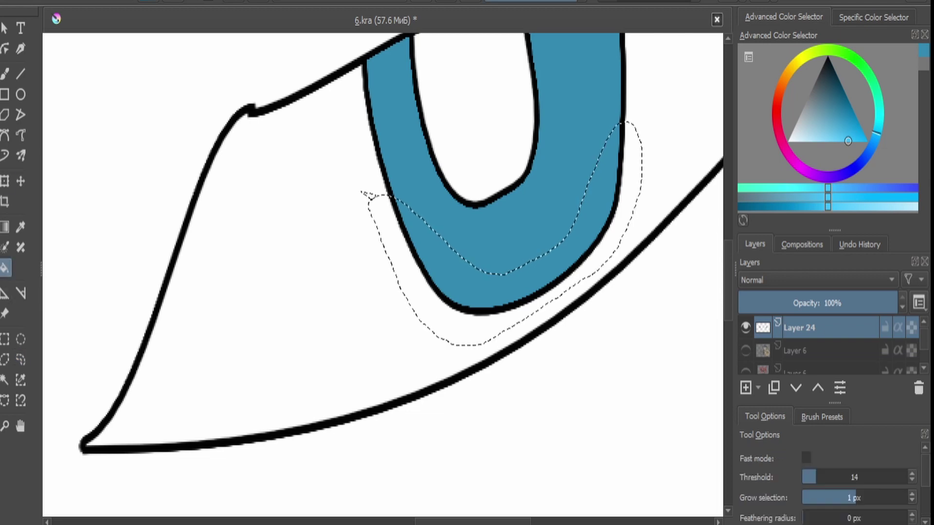
pyautogui.click(487, 272)
# Select the lower band of the grey iris with a freehand outline, fill it with lighter grey and clear the selection.
pyautogui.press('-')
pyautogui.press('-')
pyautogui.press('-')
pyautogui.moveTo(223, 197)
pyautogui.mouseDown()
pyautogui.moveTo(324, 257)
pyautogui.moveTo(277, 273)
pyautogui.moveTo(225, 199)
pyautogui.mouseUp()
pyautogui.press('+')
pyautogui.press('+')
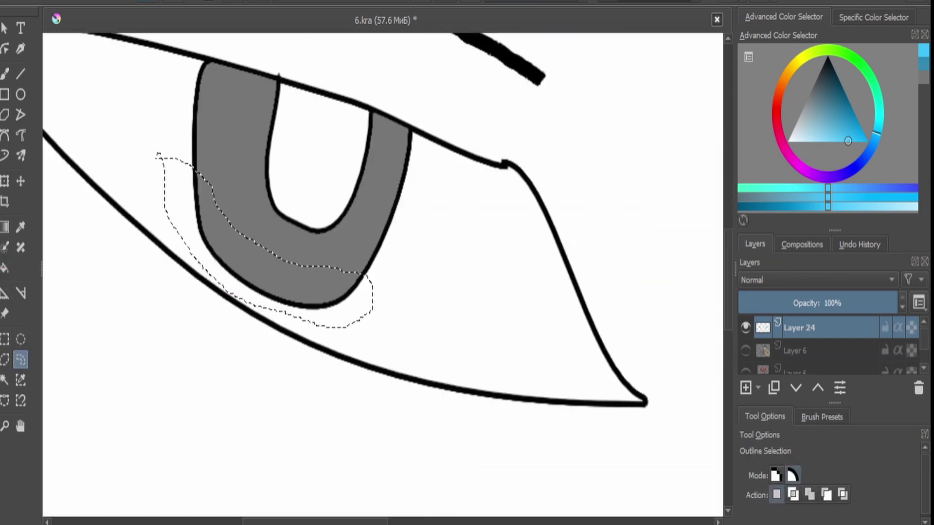
pyautogui.press('f')
pyautogui.press('-')
pyautogui.press('-')
pyautogui.press('-')
pyautogui.press('-')
pyautogui.press('+')
pyautogui.press('+')
pyautogui.press('+')
pyautogui.press('+')
pyautogui.press('+')
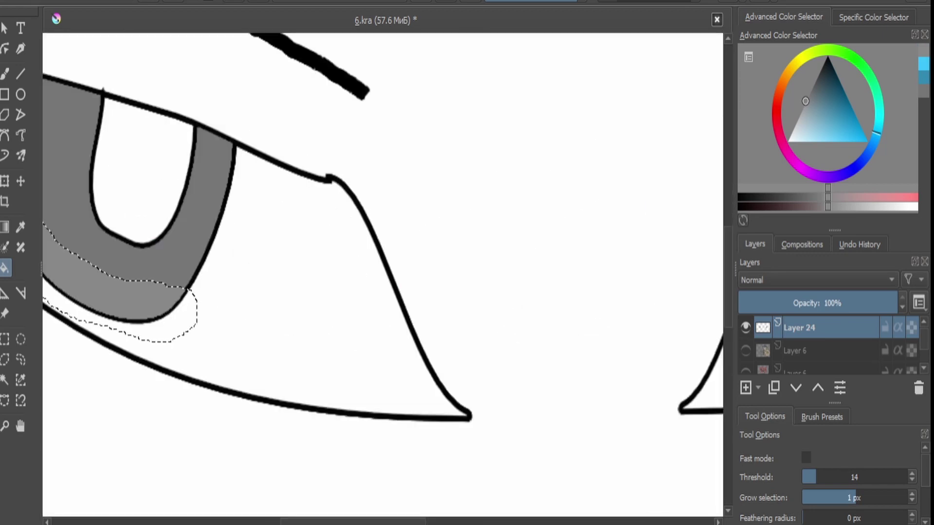
pyautogui.press('l')
pyautogui.hotkey('shift', 'BackSpace')
pyautogui.press('-')
pyautogui.press('-')
pyautogui.press('-')
pyautogui.press('-')
pyautogui.press('-')
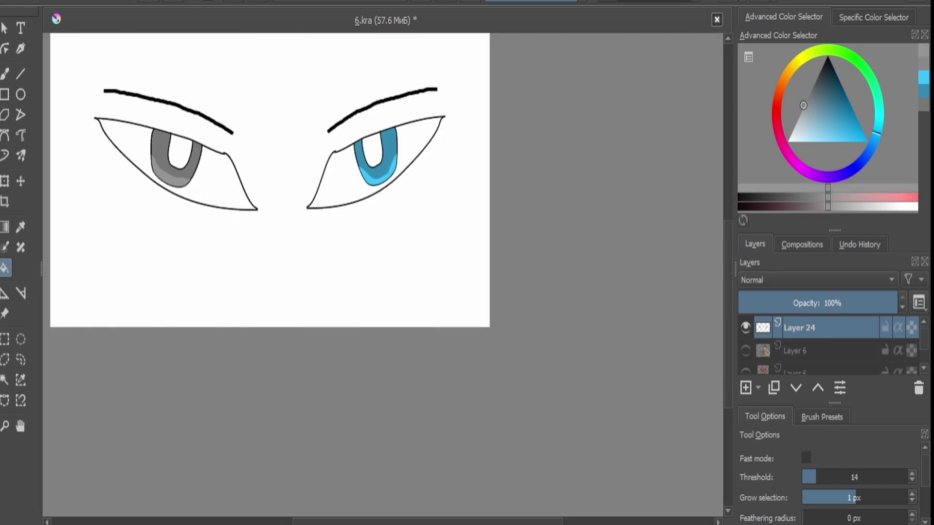
# Scale both eyes and brows down together on the canvas.
pyautogui.press('-')
pyautogui.hotkey('ctrl', 't')
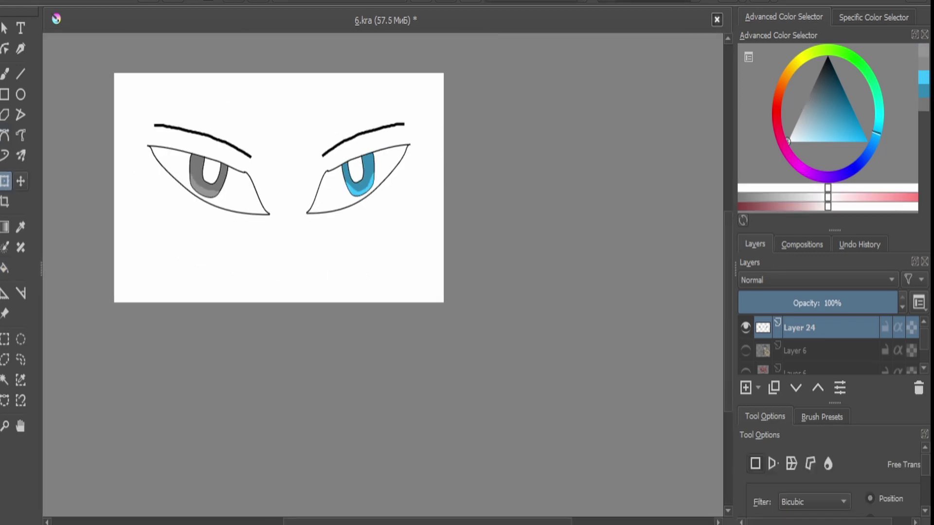
pyautogui.press('+')
pyautogui.press('+')
pyautogui.press('+')
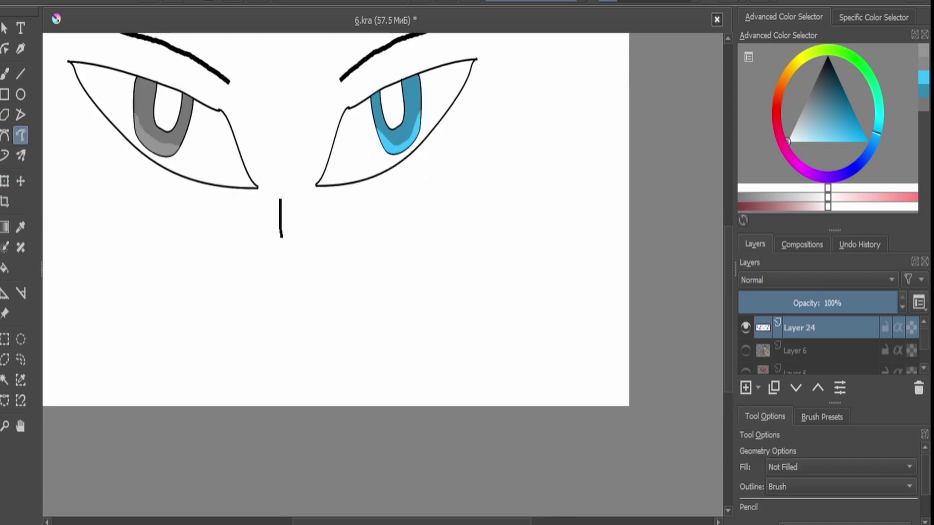
# Draw a short vertical nose line below and between the eyes, and move the whole face up.
pyautogui.moveTo(281, 237); pyautogui.dragTo(282, 289)
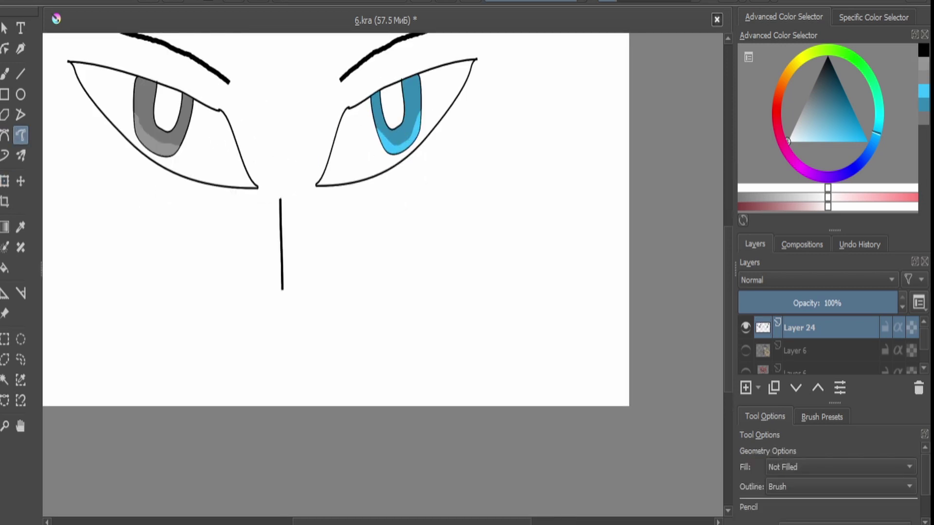
pyautogui.hotkey('ctrl', 't')
pyautogui.moveTo(282, 243); pyautogui.dragTo(282, 128)
pyautogui.press('Return')
# Draw a slightly arched mouth line below the nose and move the whole face down on the canvas.
pyautogui.moveTo(336, 274); pyautogui.dragTo(223, 271)
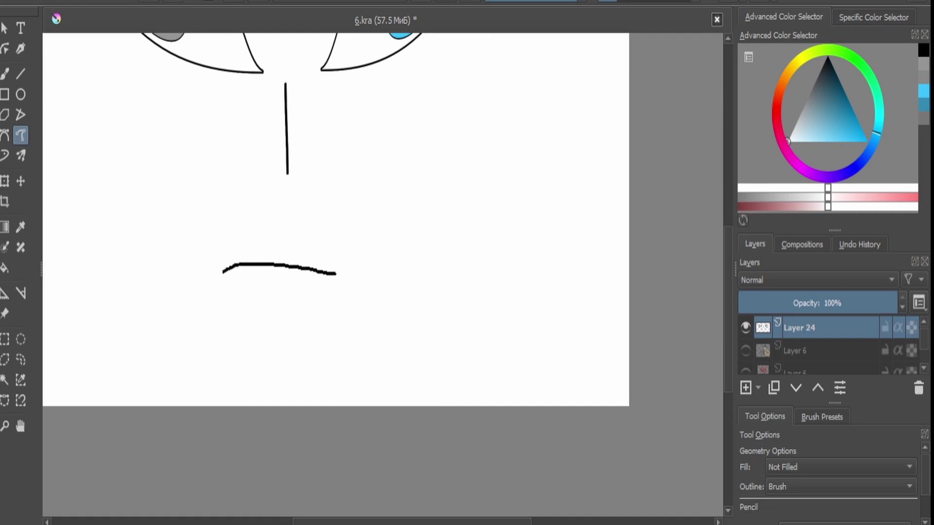
pyautogui.press('-')
pyautogui.hotkey('ctrl', 't')
pyautogui.moveTo(261, 383); pyautogui.dragTo(261, 407)
pyautogui.press('Return')
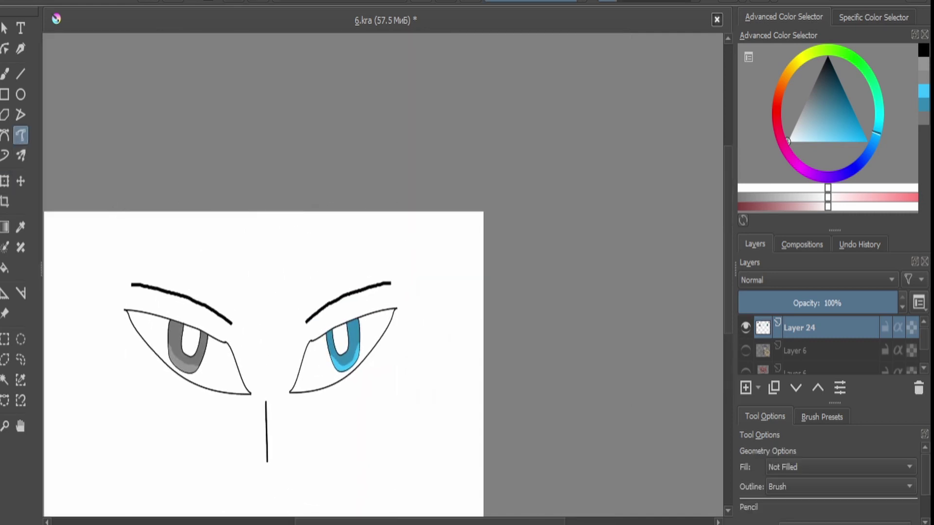
# Draw jagged, pointed fringe strands across the forehead and continue them past the blue eye's outer corner.
pyautogui.moveTo(154, 260)
pyautogui.mouseDown()
pyautogui.moveTo(114, 370)
pyautogui.moveTo(125, 361)
pyautogui.mouseUp()
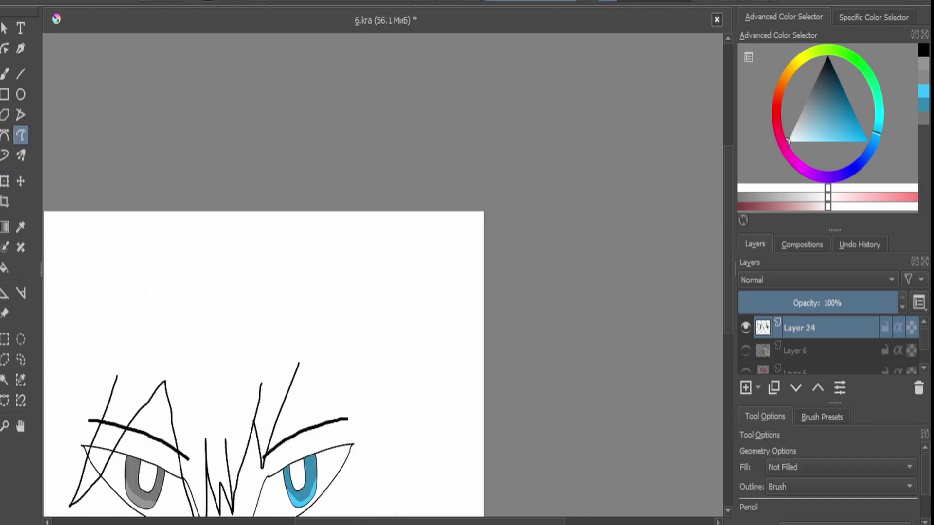
pyautogui.hscroll(1, 263, 365)
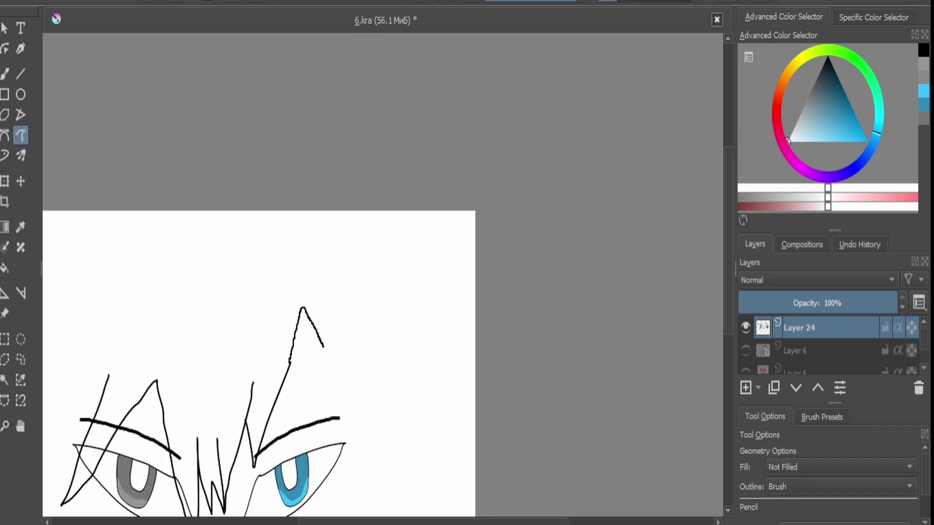
pyautogui.moveTo(343, 467)
pyautogui.mouseDown()
pyautogui.moveTo(370, 430)
pyautogui.moveTo(387, 353)
pyautogui.moveTo(385, 301)
pyautogui.mouseUp()
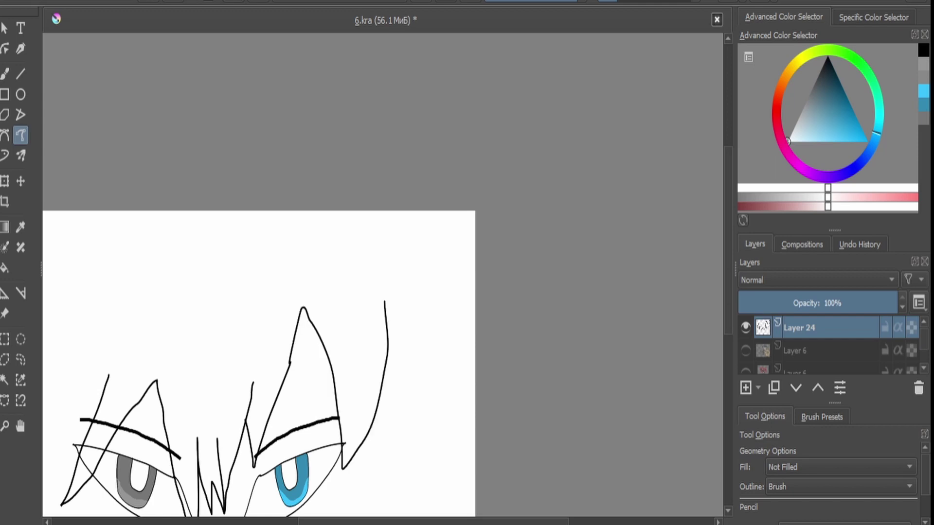
pyautogui.moveTo(362, 457)
pyautogui.mouseDown()
pyautogui.moveTo(397, 427)
pyautogui.moveTo(406, 402)
pyautogui.mouseUp()
pyautogui.press('+')
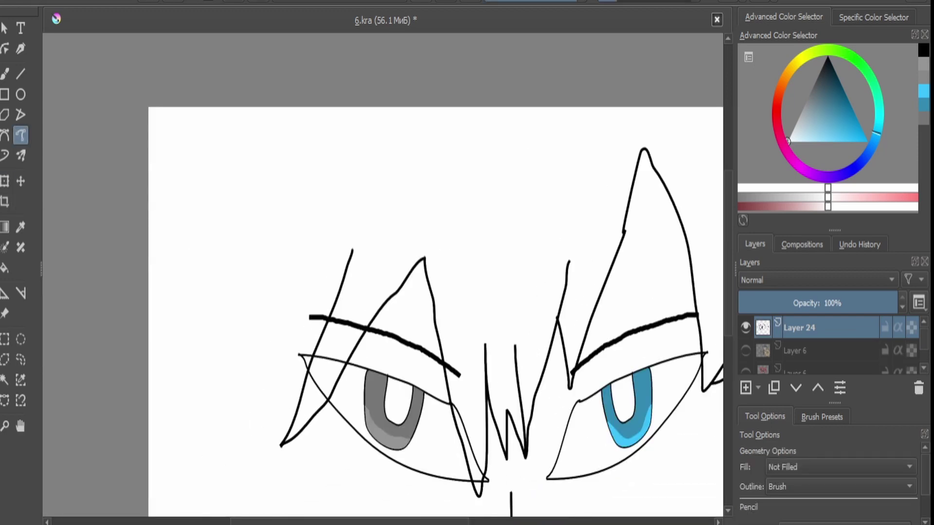
# Draw curved, pointed hair strands outside the grey eye and move the whole drawing to the right.
pyautogui.moveTo(352, 249)
pyautogui.mouseDown()
pyautogui.moveTo(232, 389)
pyautogui.moveTo(246, 215)
pyautogui.moveTo(261, 179)
pyautogui.mouseUp()
pyautogui.moveTo(273, 249); pyautogui.dragTo(242, 323)
pyautogui.hotkey('ctrl', 't')
pyautogui.moveTo(438, 316); pyautogui.dragTo(490, 331)
pyautogui.press('Return')
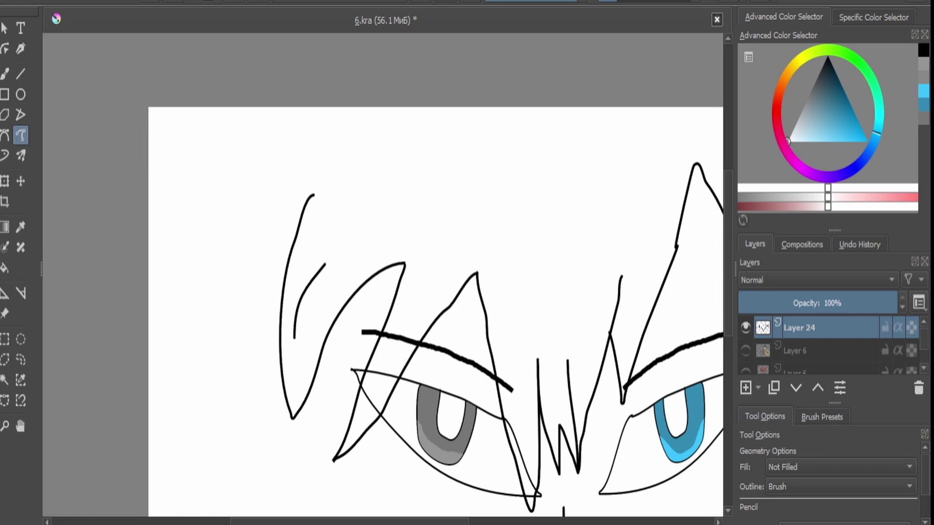
# Add more pointed strands with a long outer edge at the hair's left side, and move the drawing down and left.
pyautogui.moveTo(260, 454); pyautogui.dragTo(245, 280)
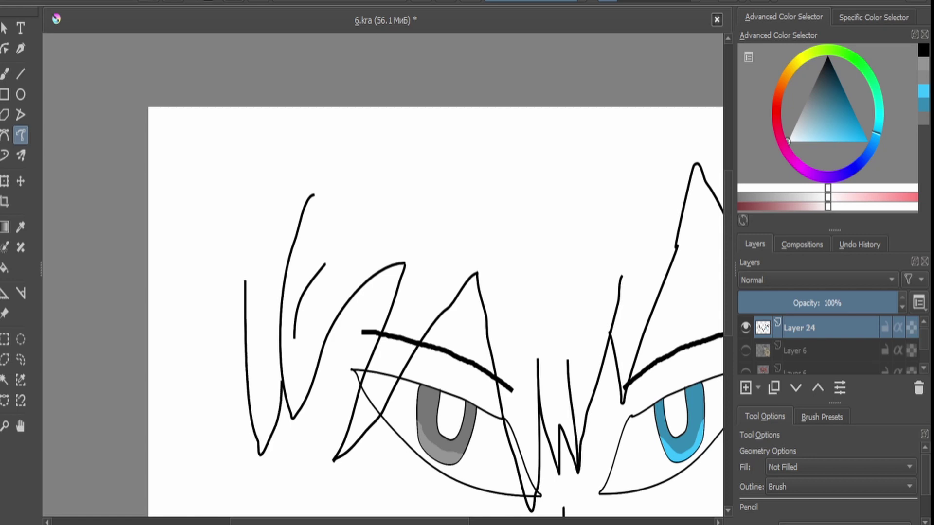
pyautogui.moveTo(218, 416); pyautogui.dragTo(209, 144)
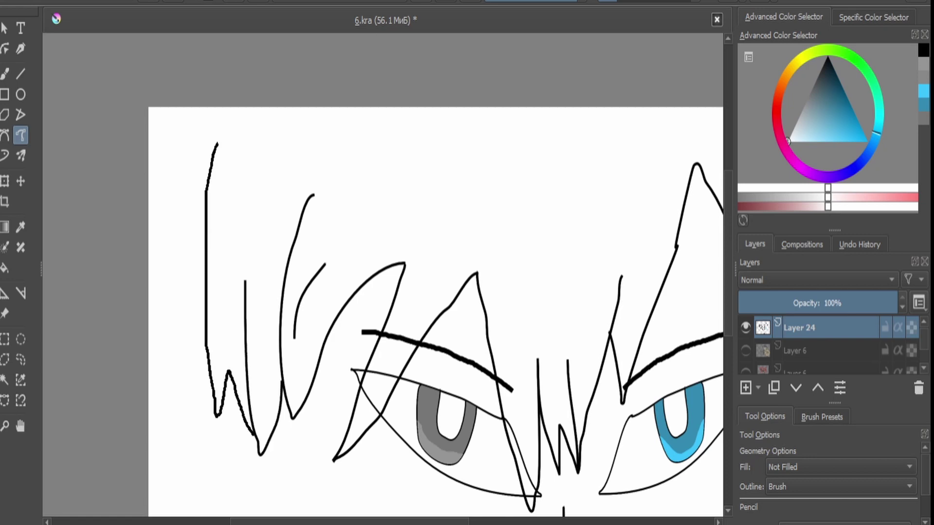
pyautogui.hotkey('ctrl', 'z')
pyautogui.press('-')
pyautogui.press('-')
pyautogui.press('-')
pyautogui.hotkey('ctrl', 't')
pyautogui.moveTo(538, 229); pyautogui.dragTo(494, 268)
pyautogui.press('+')
pyautogui.press('+')
pyautogui.press('+')
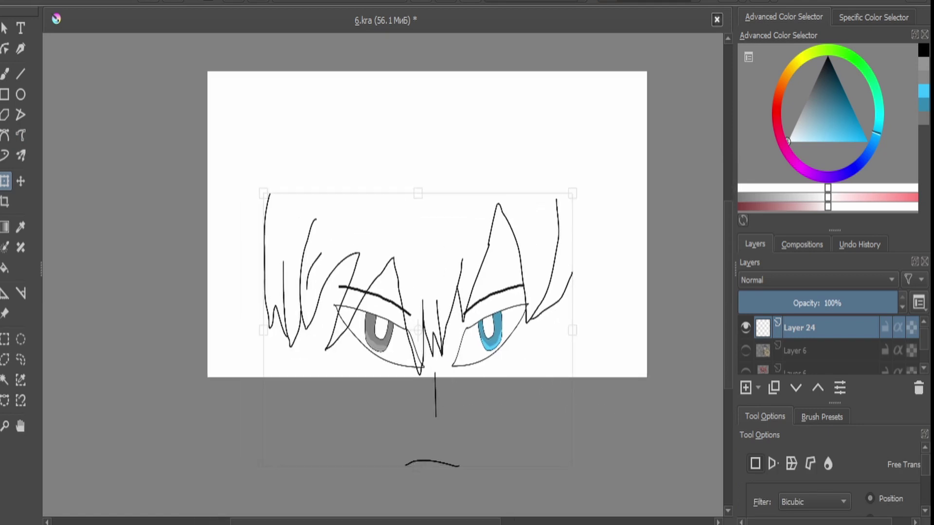
pyautogui.click(21, 135)
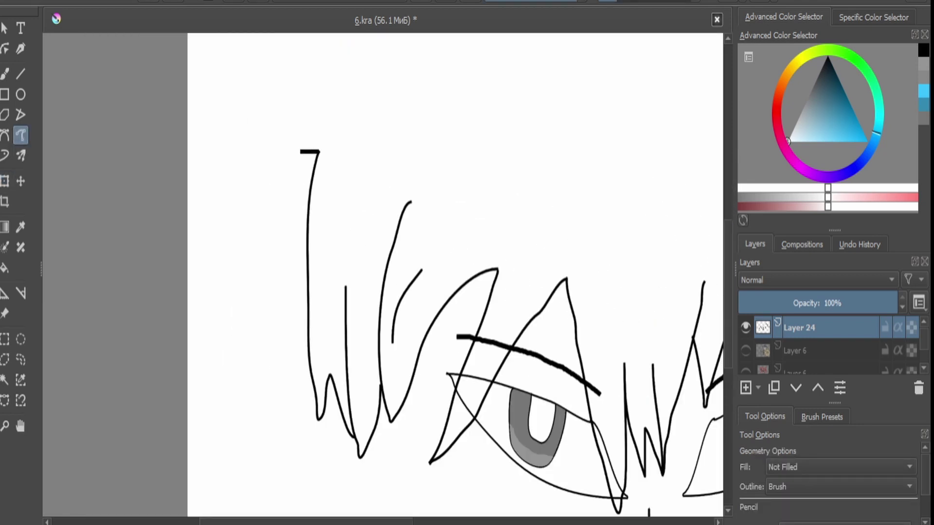
pyautogui.moveTo(300, 151)
pyautogui.mouseDown()
pyautogui.moveTo(280, 135)
pyautogui.moveTo(323, 115)
pyautogui.mouseUp()
pyautogui.hotkey('ctrl', 'z')
pyautogui.hotkey('ctrl', 'z')
# Draw a short hooked lock at the top of the leftmost strand and move the whole drawing down and left.
pyautogui.moveTo(319, 151); pyautogui.dragTo(285, 197)
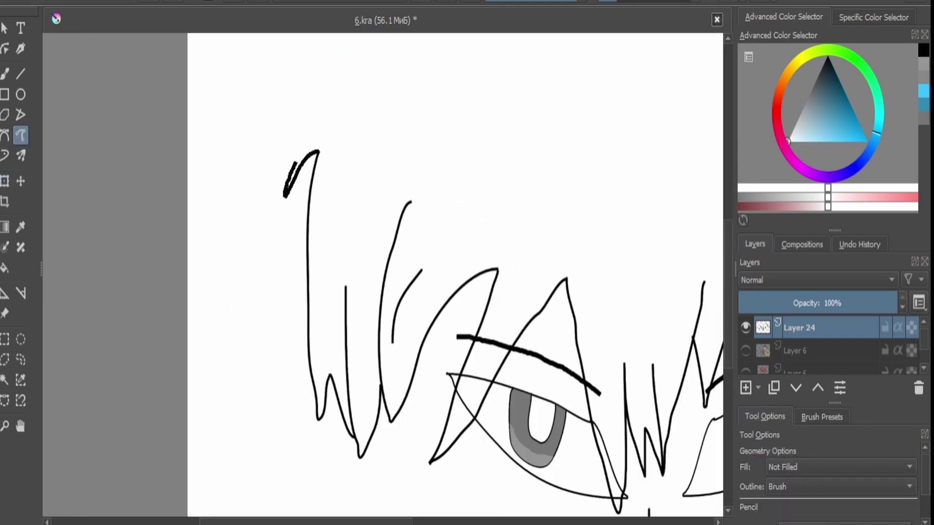
pyautogui.hotkey('ctrl', 'z')
pyautogui.moveTo(313, 134); pyautogui.dragTo(283, 196)
pyautogui.hotkey('ctrl', 't')
pyautogui.moveTo(601, 414); pyautogui.dragTo(525, 490)
pyautogui.press('Return')
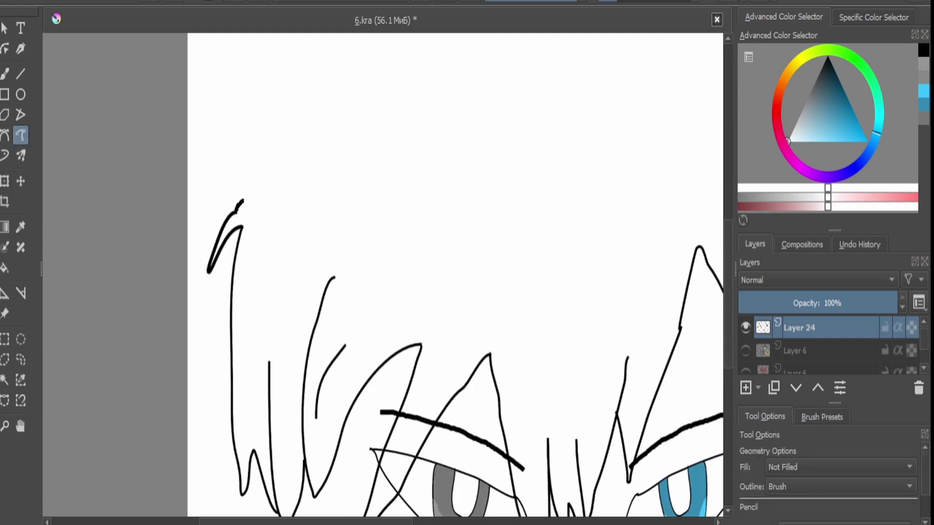
# Draw the curved crown outline from the hooked lock over to the hair beyond the blue eye, and move the drawing down onto the canvas.
pyautogui.moveTo(243, 201)
pyautogui.mouseDown()
pyautogui.moveTo(322, 112)
pyautogui.moveTo(386, 68)
pyautogui.mouseUp()
pyautogui.scroll(-10, 386, 68)
pyautogui.scroll(10, 404, 65)
pyautogui.moveTo(143, 108)
pyautogui.mouseDown()
pyautogui.moveTo(319, 60)
pyautogui.moveTo(462, 87)
pyautogui.moveTo(568, 194)
pyautogui.moveTo(594, 279)
pyautogui.moveTo(608, 443)
pyautogui.mouseUp()
pyautogui.scroll(-6, 609, 442)
pyautogui.hotkey('ctrl', 't')
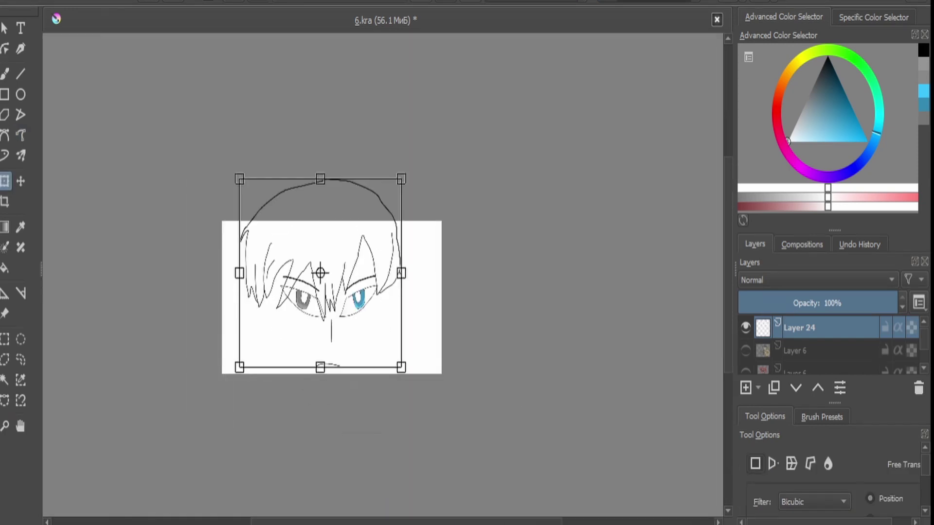
pyautogui.scroll(3, 408, 275)
pyautogui.click(21, 135)
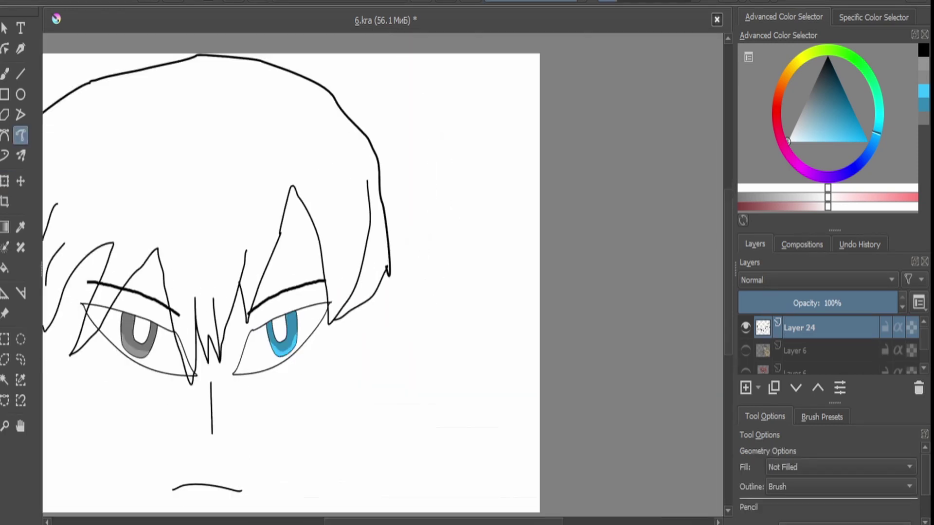
# Draw a jagged parting line from the crown down to the fringe between the eyes, adding pointed strands along it.
pyautogui.scroll(2, 384, 282)
pyautogui.scroll(3, 385, 282)
pyautogui.scroll(-4, 384, 282)
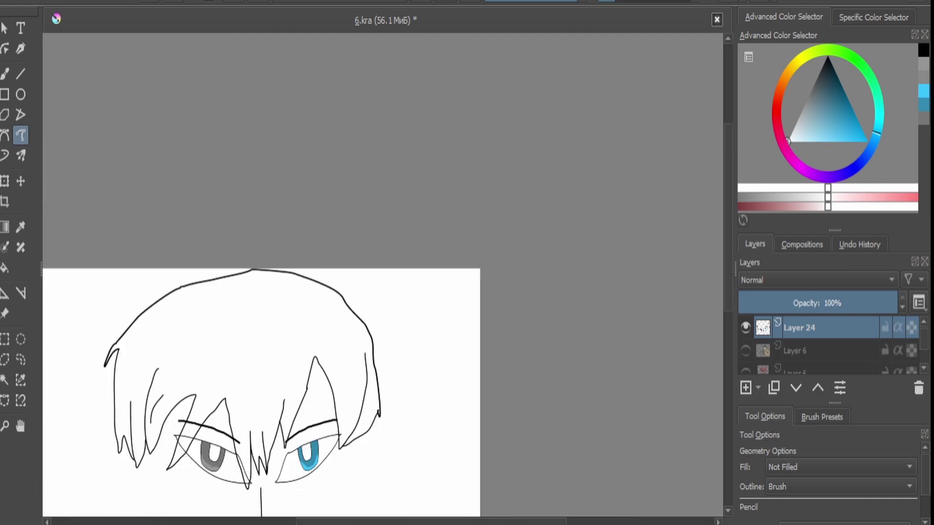
pyautogui.scroll(2, 262, 419)
pyautogui.moveTo(243, 162); pyautogui.dragTo(264, 213)
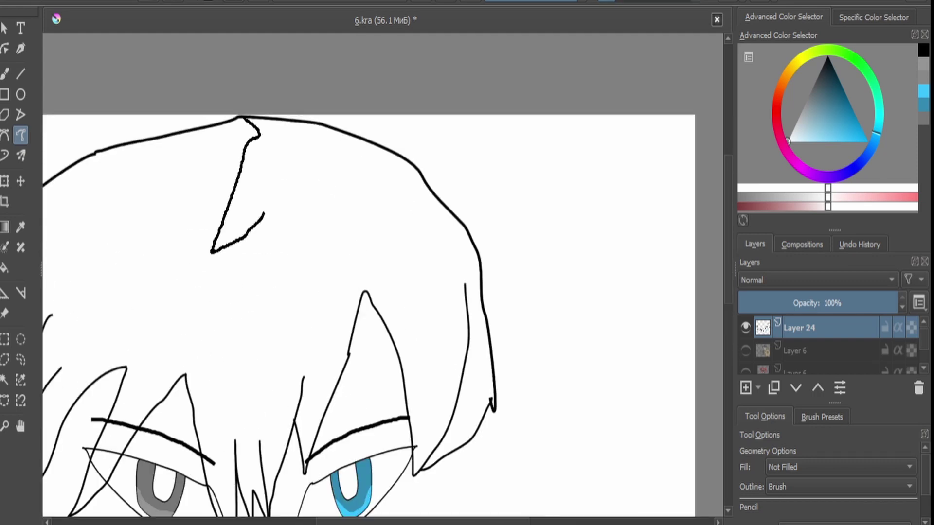
pyautogui.scroll(-1, 370, 316)
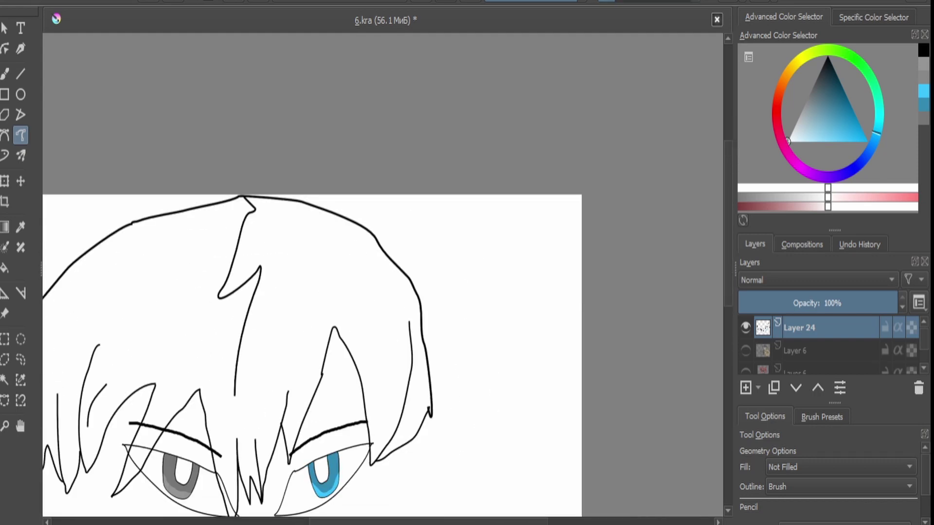
pyautogui.scroll(-3, 369, 316)
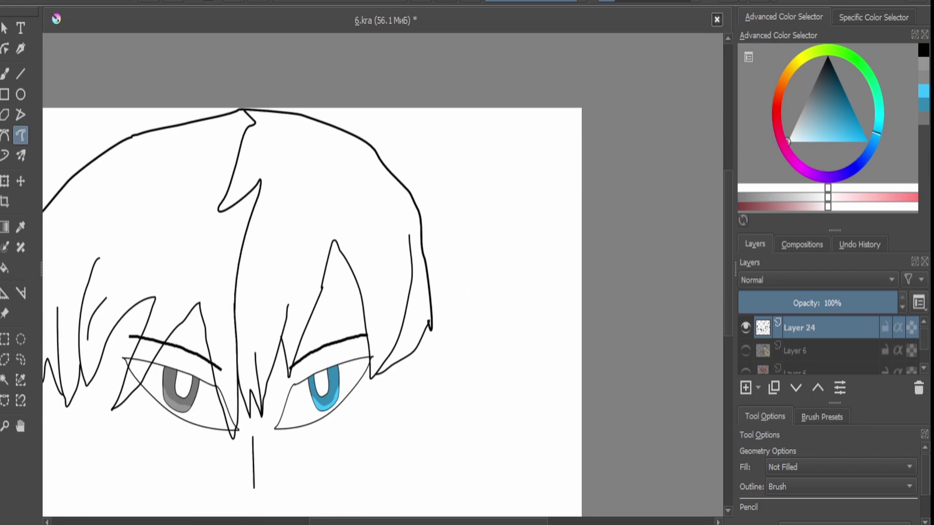
pyautogui.moveTo(279, 205); pyautogui.dragTo(240, 254)
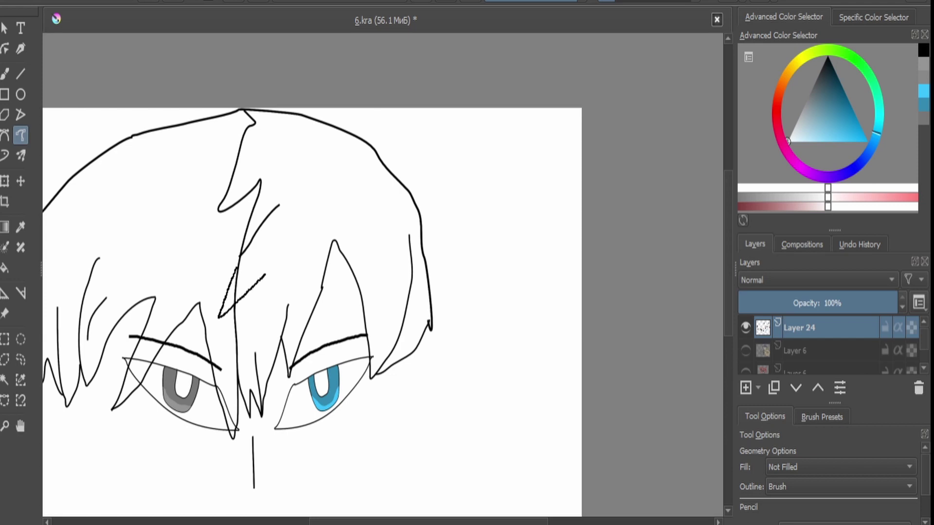
# Erase the parting line inside its lowest pointed lock, and move the whole drawing slightly down and left.
pyautogui.scroll(6, 230, 284)
pyautogui.press('b')
pyautogui.moveTo(324, 382)
pyautogui.mouseDown()
pyautogui.moveTo(336, 289)
pyautogui.moveTo(319, 377)
pyautogui.mouseUp()
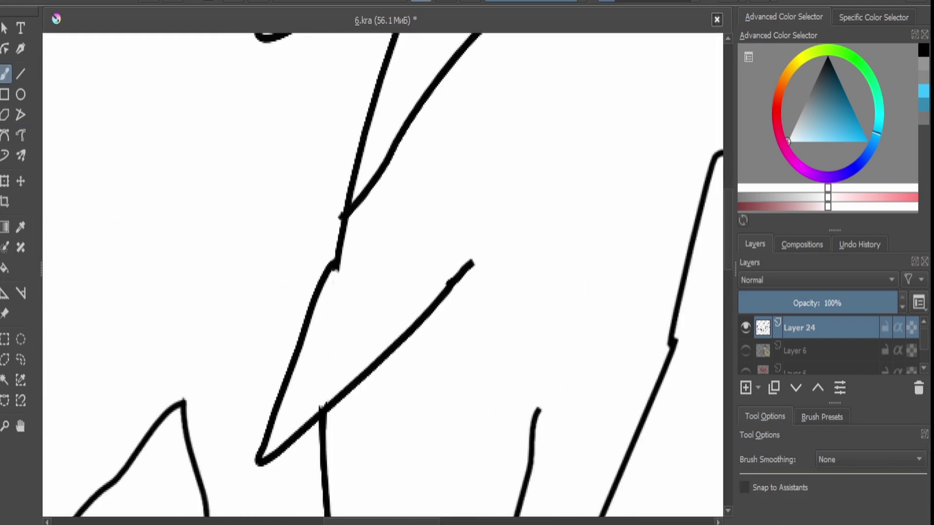
pyautogui.scroll(-6, 537, 334)
pyautogui.scroll(2, 502, 331)
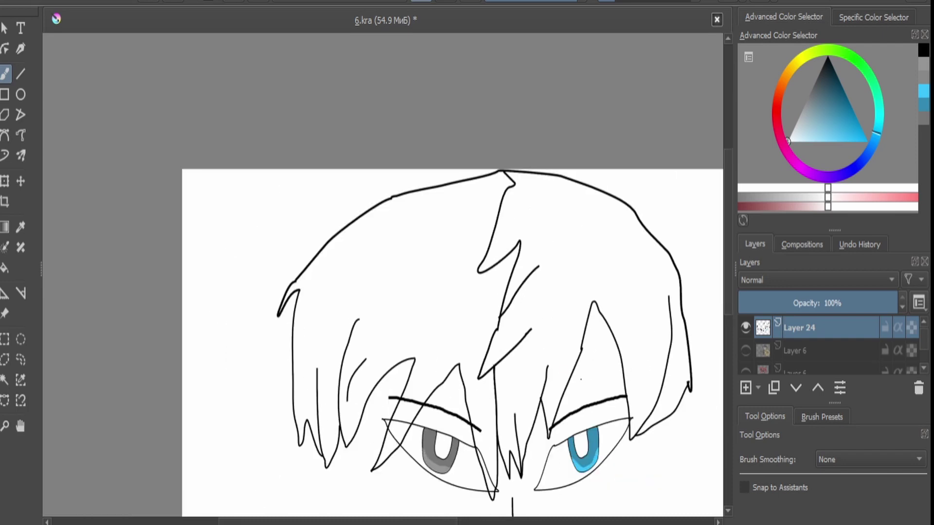
pyautogui.hotkey('ctrl', 't')
pyautogui.moveTo(486, 340); pyautogui.dragTo(462, 359)
pyautogui.press('Return')
# Select the half of the hair on the blue eye's side and fill it with dark red.
pyautogui.click(5, 379)
pyautogui.click(560, 267)
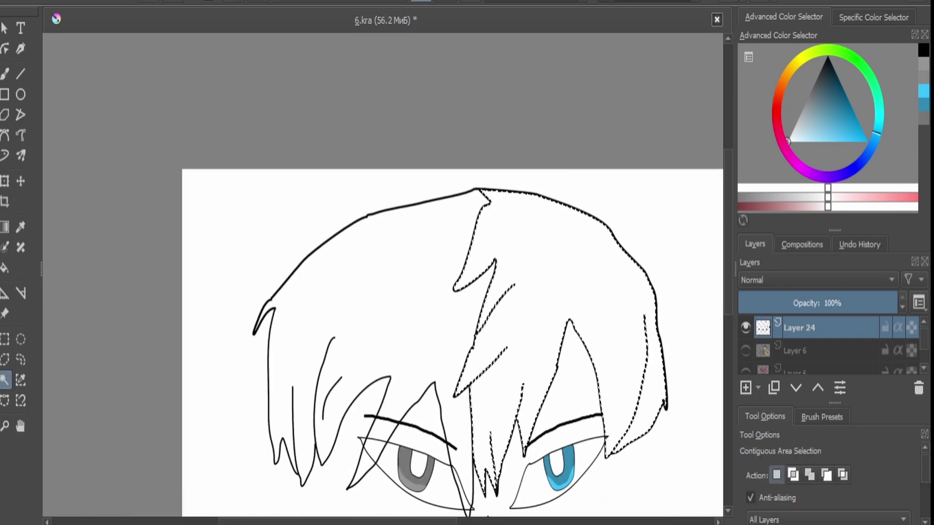
pyautogui.click(842, 124)
pyautogui.click(856, 117)
pyautogui.press('f')
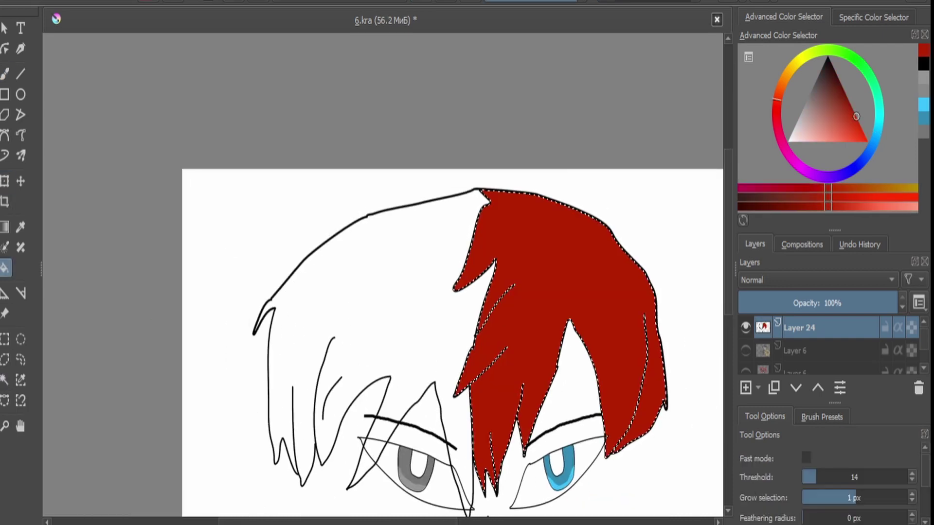
pyautogui.click(559, 267)
pyautogui.scroll(-1, 385, 321)
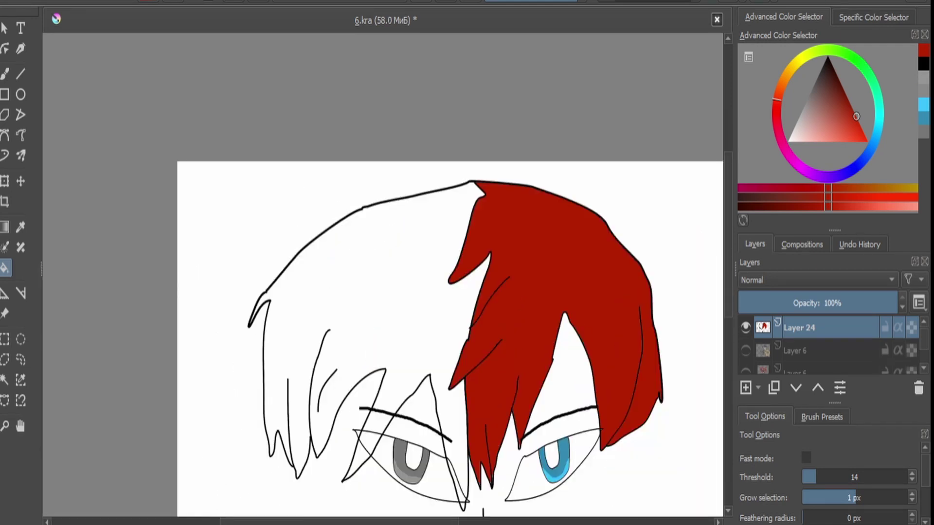
pyautogui.scroll(3, 563, 362)
pyautogui.press('b')
pyautogui.scroll(-4, 582, 389)
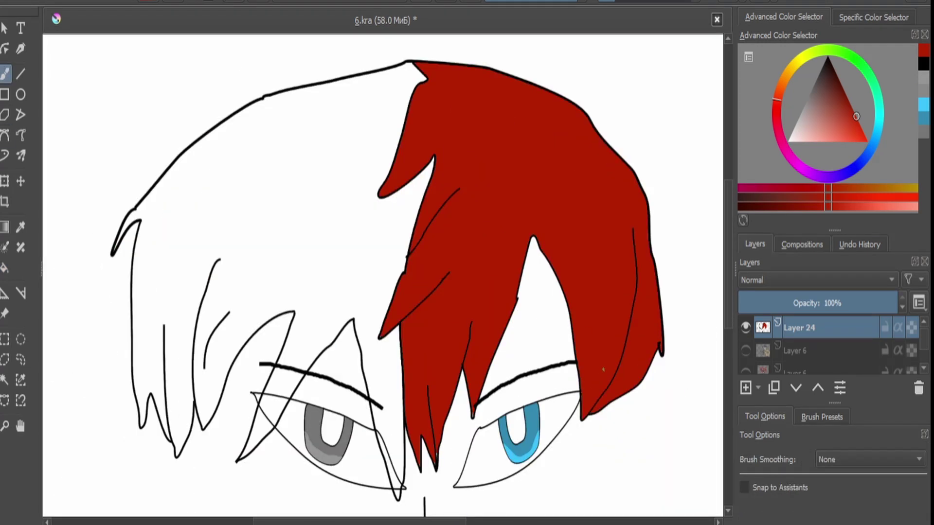
pyautogui.scroll(3, 434, 434)
pyautogui.scroll(-4, 511, 344)
pyautogui.scroll(2, 438, 340)
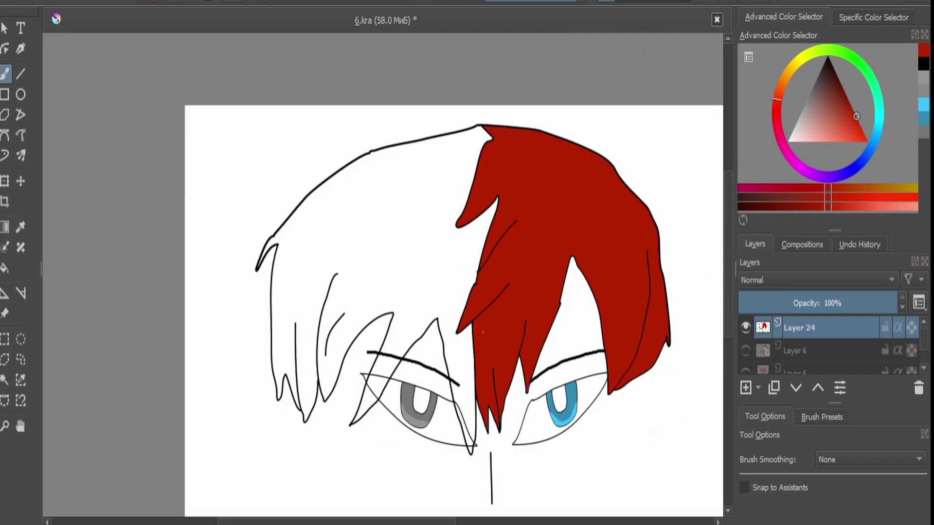
# Paint white over the grey eye's eyebrow where it crosses the pointed fringe strand at the eye's outer side.
pyautogui.click(5, 380)
pyautogui.click(374, 389)
pyautogui.scroll(2, 375, 399)
pyautogui.press('b')
pyautogui.press('x')
pyautogui.scroll(-3, 384, 273)
pyautogui.scroll(4, 355, 394)
pyautogui.moveTo(377, 397); pyautogui.dragTo(335, 389)
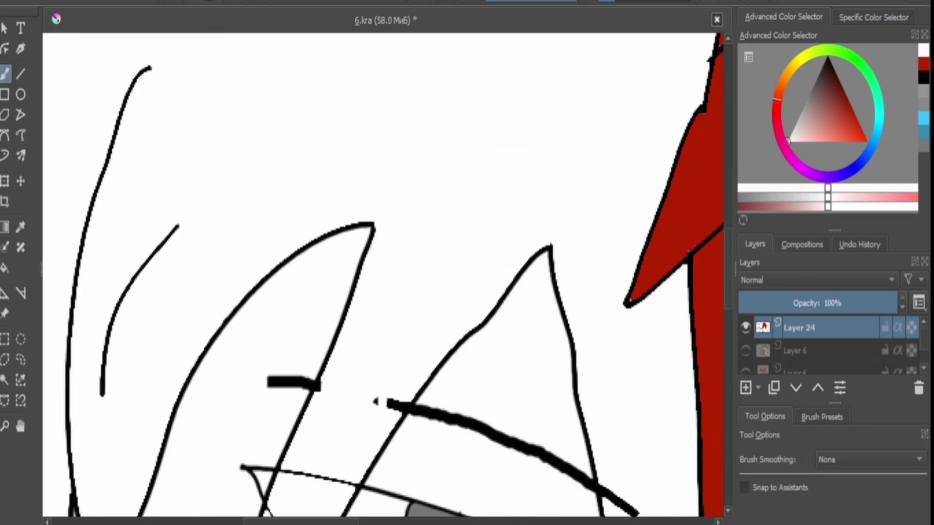
pyautogui.scroll(-3, 387, 408)
pyautogui.scroll(3, 369, 413)
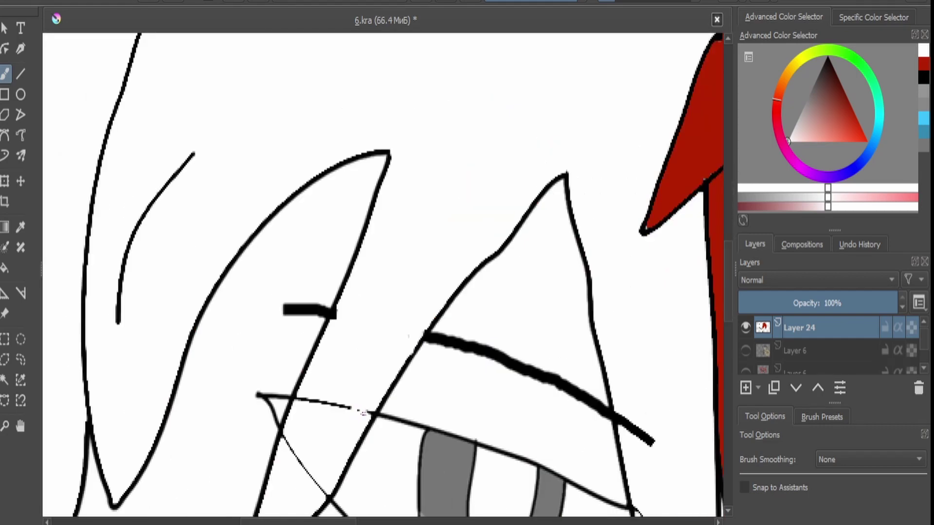
# Paint out the grey eye's upper and lower outlines where they cross the outer pointed fringe strand.
pyautogui.moveTo(369, 412); pyautogui.dragTo(328, 401)
pyautogui.scroll(-3, 301, 396)
pyautogui.scroll(4, 319, 355)
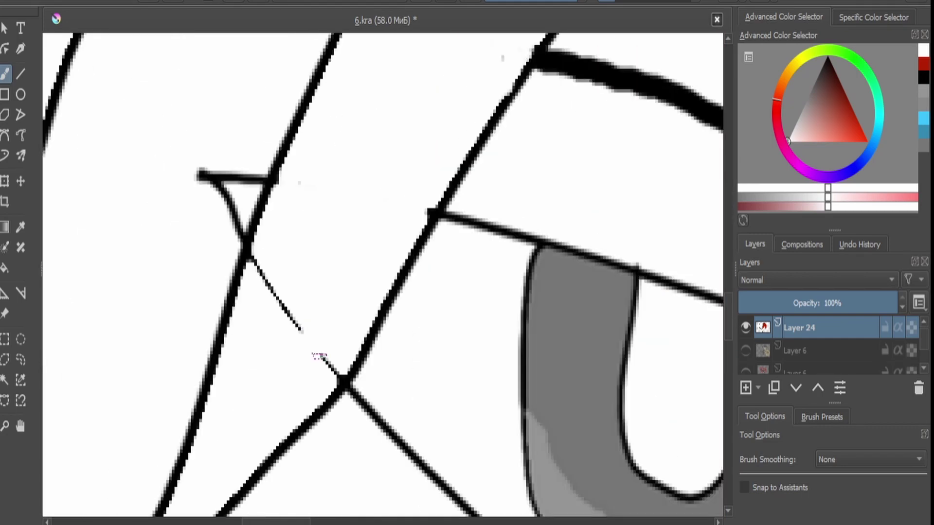
pyautogui.moveTo(319, 354)
pyautogui.mouseDown()
pyautogui.moveTo(284, 315)
pyautogui.moveTo(256, 258)
pyautogui.mouseUp()
pyautogui.scroll(-3, 257, 258)
pyautogui.scroll(4, 385, 281)
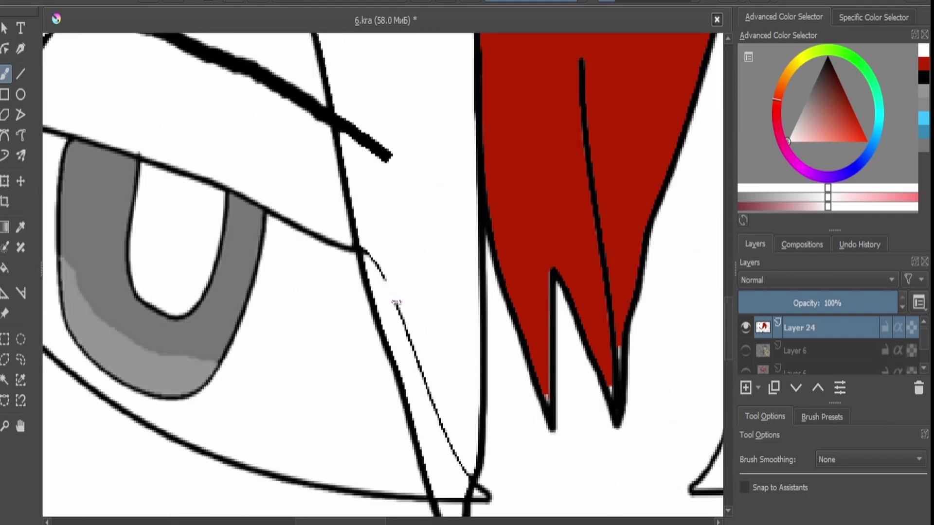
# Paint out the grey eye's inner corner line and the eyebrow's inner end inside the fringe strand near the nose.
pyautogui.moveTo(385, 281); pyautogui.dragTo(455, 471)
pyautogui.moveTo(372, 264)
pyautogui.mouseDown()
pyautogui.moveTo(380, 140)
pyautogui.moveTo(391, 159)
pyautogui.moveTo(369, 172)
pyautogui.moveTo(345, 140)
pyautogui.mouseUp()
pyautogui.scroll(-3, 346, 139)
pyautogui.scroll(3, 414, 229)
# Draw the ear on the blue eye's side in black and continue the face outline around the chin to the opposite hair.
pyautogui.moveTo(569, 162); pyautogui.dragTo(568, 187)
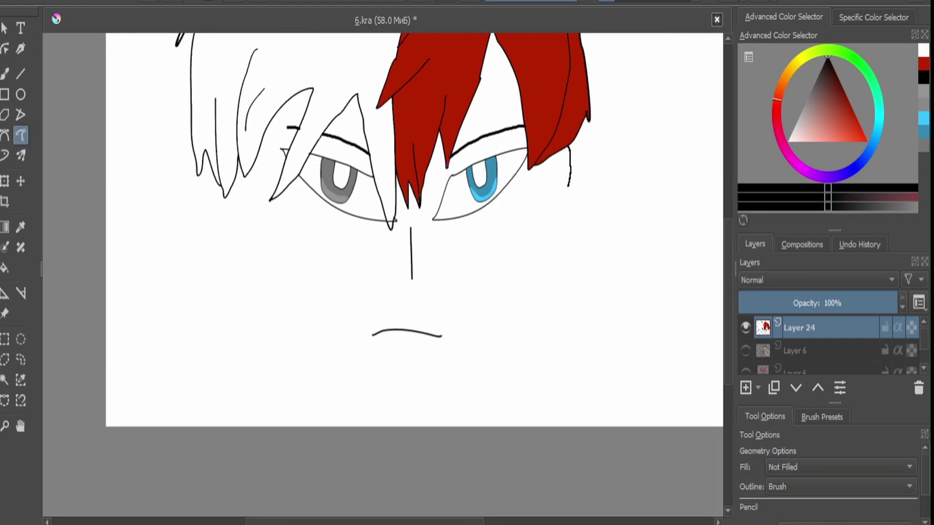
pyautogui.moveTo(548, 220); pyautogui.dragTo(547, 221)
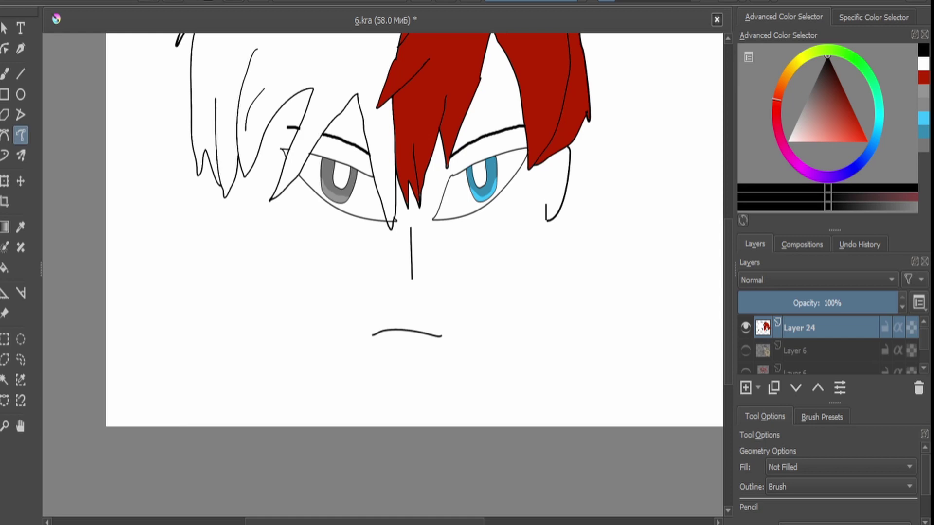
pyautogui.moveTo(550, 157)
pyautogui.mouseDown()
pyautogui.moveTo(516, 382)
pyautogui.moveTo(363, 398)
pyautogui.moveTo(305, 330)
pyautogui.moveTo(270, 265)
pyautogui.mouseUp()
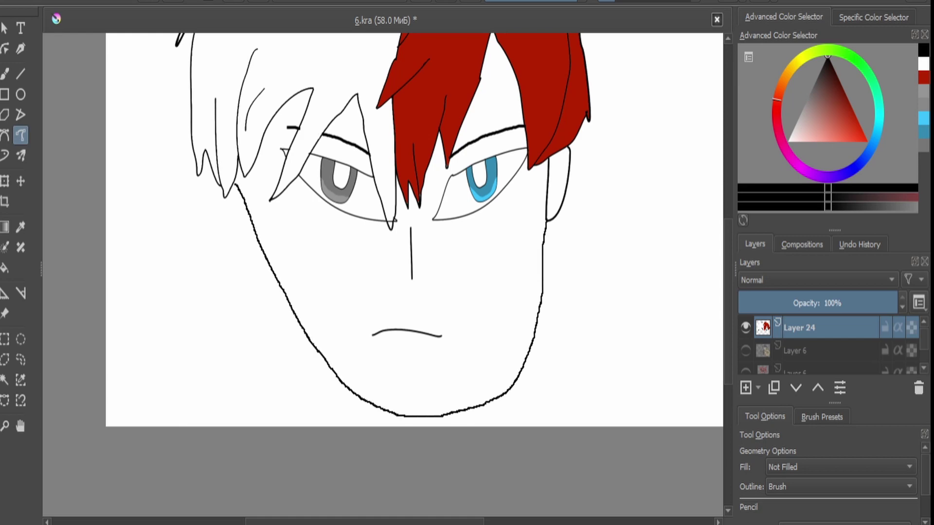
# Draw the ear on the grey eye's side, erase its line where it overlaps the hair tip, and repair the tip in black.
pyautogui.scroll(5, 228, 195)
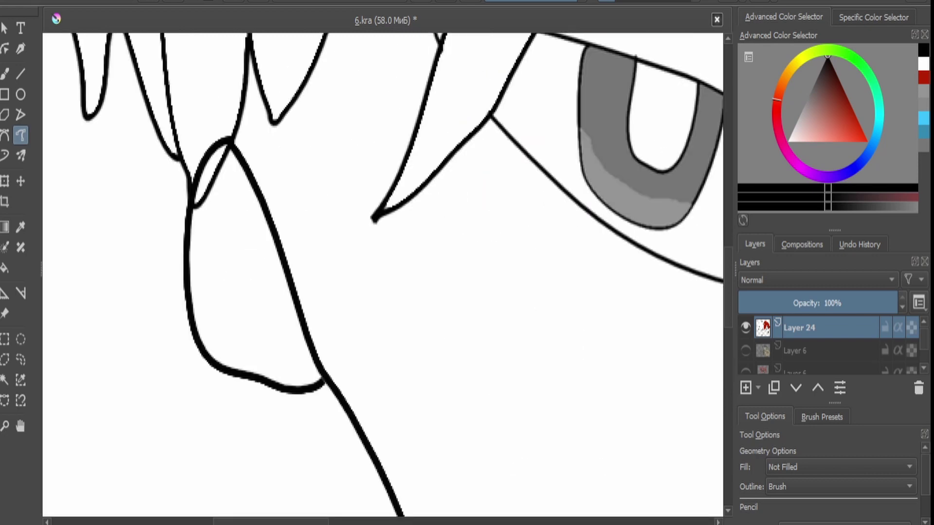
pyautogui.press('b')
pyautogui.press('x')
pyautogui.moveTo(197, 161)
pyautogui.mouseDown()
pyautogui.moveTo(226, 142)
pyautogui.moveTo(196, 176)
pyautogui.moveTo(207, 197)
pyautogui.mouseUp()
pyautogui.scroll(2, 207, 197)
pyautogui.press('x')
pyautogui.moveTo(391, 265); pyautogui.dragTo(428, 222)
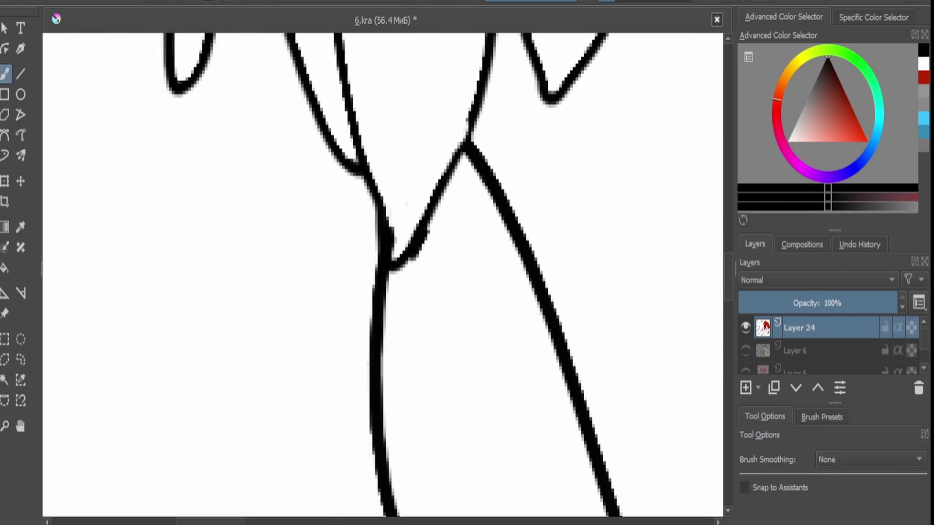
pyautogui.scroll(-6, 462, 251)
pyautogui.scroll(2, 568, 330)
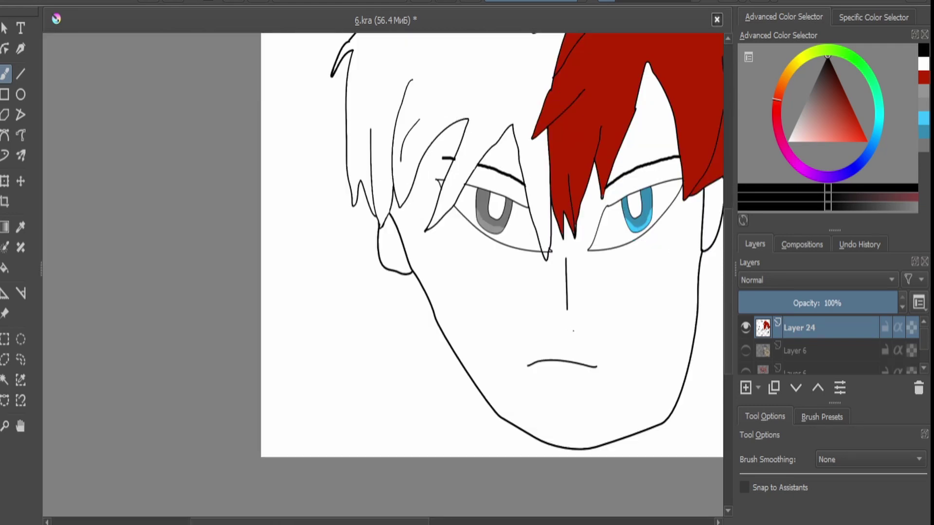
# Try filling the face with a beige skin colour.
pyautogui.click(787, 71)
pyautogui.click(819, 126)
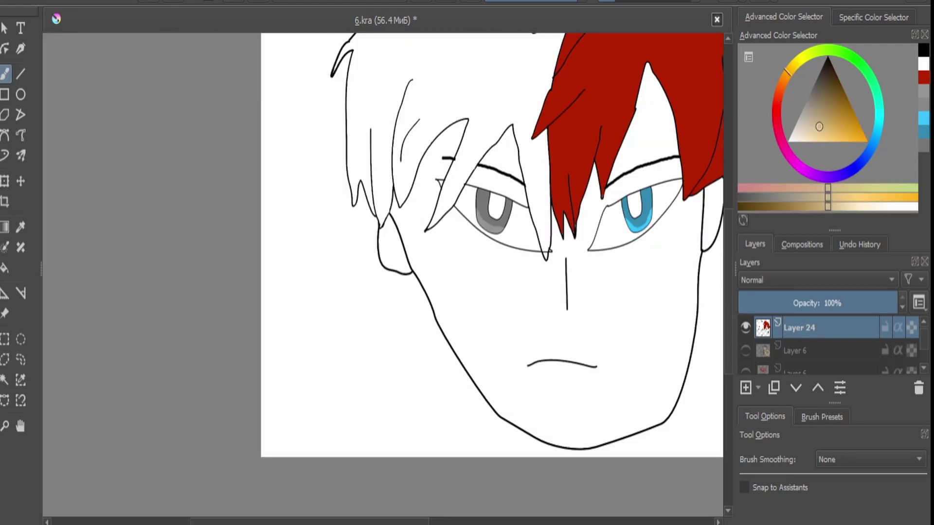
pyautogui.click(4, 267)
pyautogui.click(535, 331)
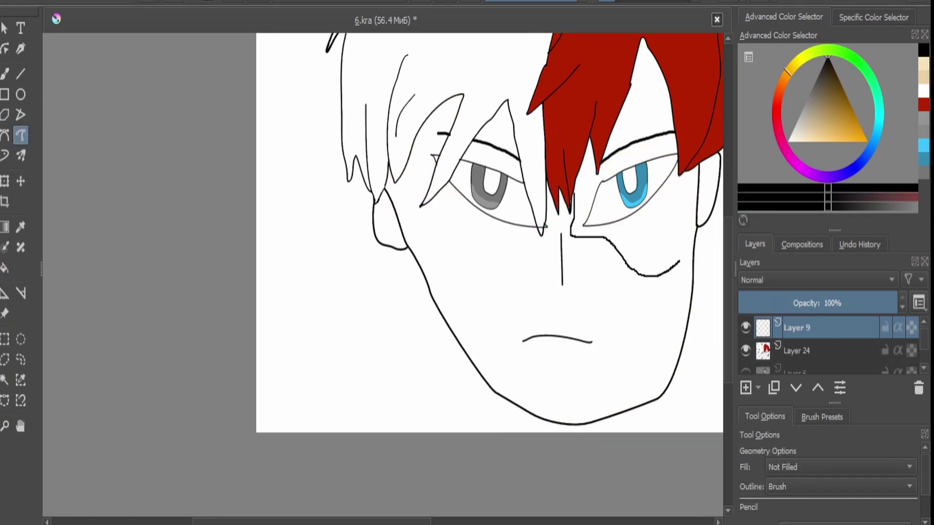
# Outline a curved scar patch below the blue eye on a new layer, and fill the remaining face on Layer 24 with light beige.
pyautogui.moveTo(678, 263); pyautogui.dragTo(693, 245)
pyautogui.click(797, 350)
pyautogui.click(5, 267)
pyautogui.click(489, 131)
pyautogui.click(492, 165)
pyautogui.click(535, 330)
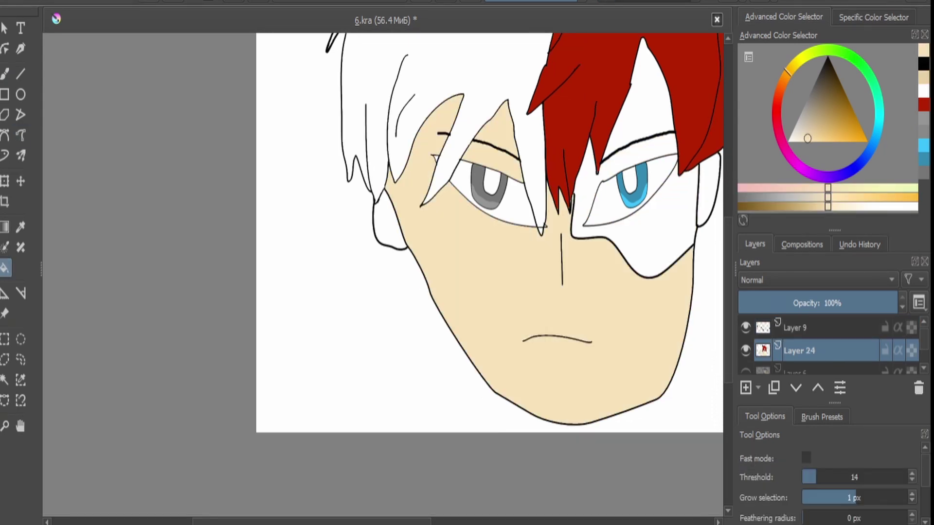
# Try a lighter brick red on the forehead area above the blue eye's eyebrow.
pyautogui.scroll(3, 486, 219)
pyautogui.click(778, 95)
pyautogui.click(836, 124)
pyautogui.click(574, 190)
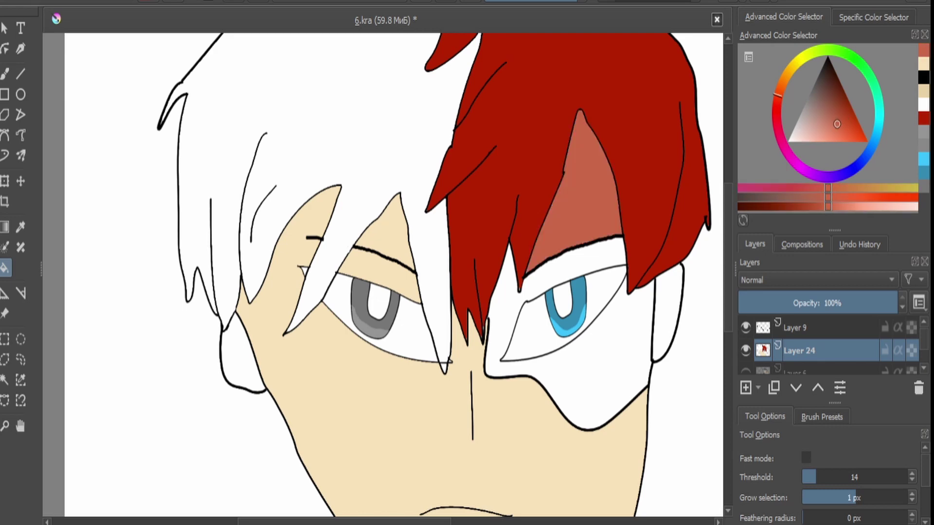
# Fill the scar patch and forehead around the blue eye with a muted red, and remove the separate outline layer.
pyautogui.click(834, 120)
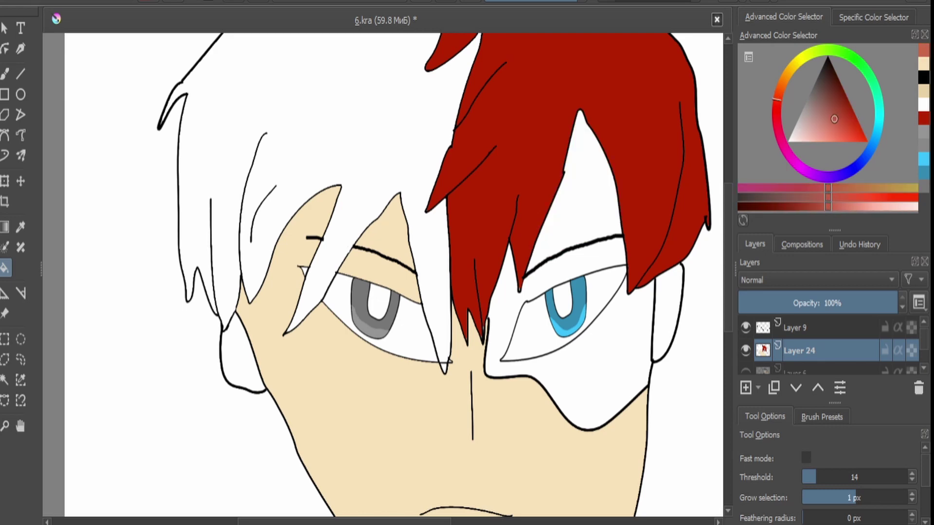
pyautogui.click(550, 370)
pyautogui.scroll(-3, 553, 321)
pyautogui.scroll(3, 564, 316)
pyautogui.scroll(5, 554, 438)
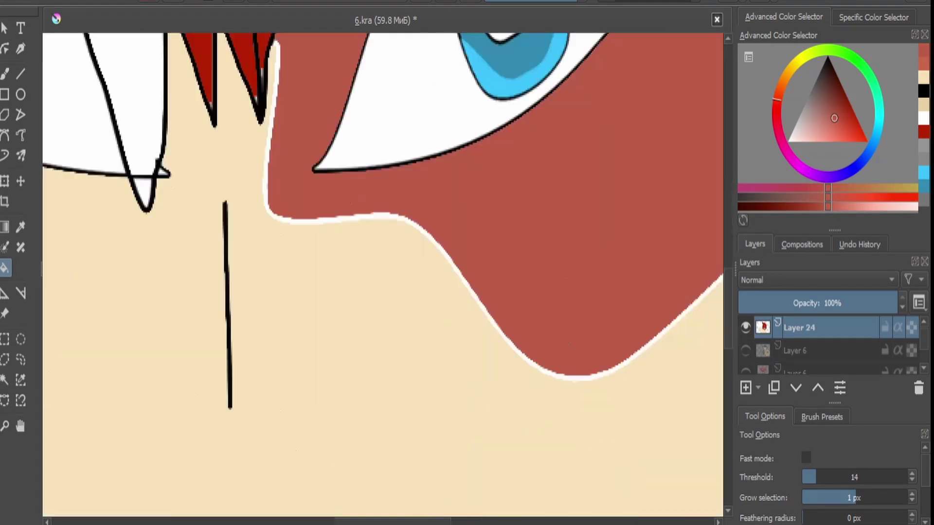
# Select the white gap along the scar patch's edge, fill it with the same muted red, and clear the selection.
pyautogui.click(4, 380)
pyautogui.click(383, 209)
pyautogui.click(5, 267)
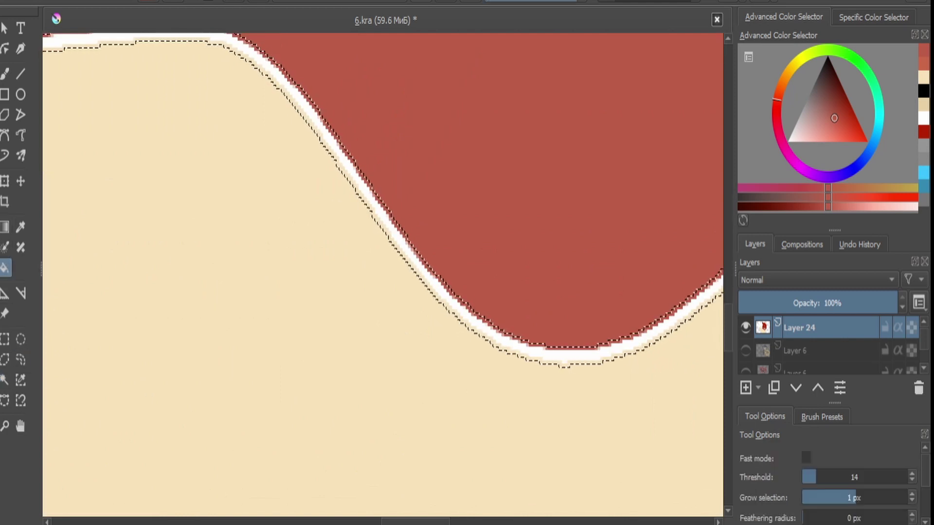
pyautogui.click(383, 210)
pyautogui.hotkey('ctrl', 'shift', 'a')
pyautogui.scroll(-5, 382, 273)
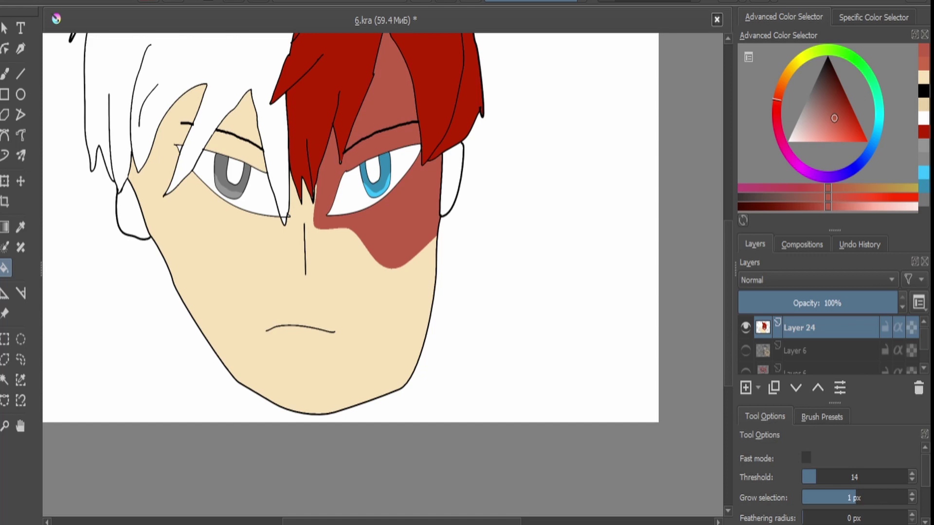
# Fill both ears with the light beige skin colour.
pyautogui.scroll(2, 423, 217)
pyautogui.scroll(1, 384, 273)
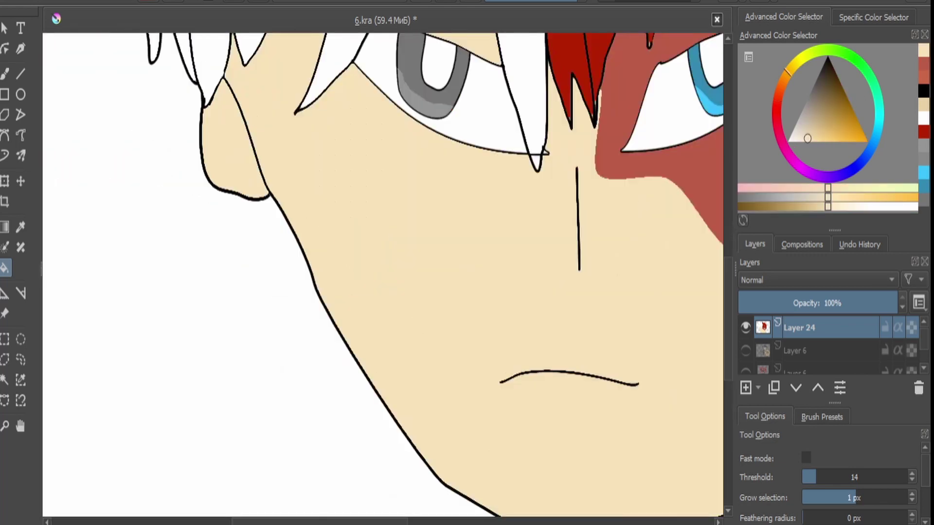
pyautogui.scroll(-3, 383, 275)
pyautogui.scroll(2, 383, 275)
# Draw short black inner detail lines in both ears.
pyautogui.press('d')
pyautogui.click(20, 135)
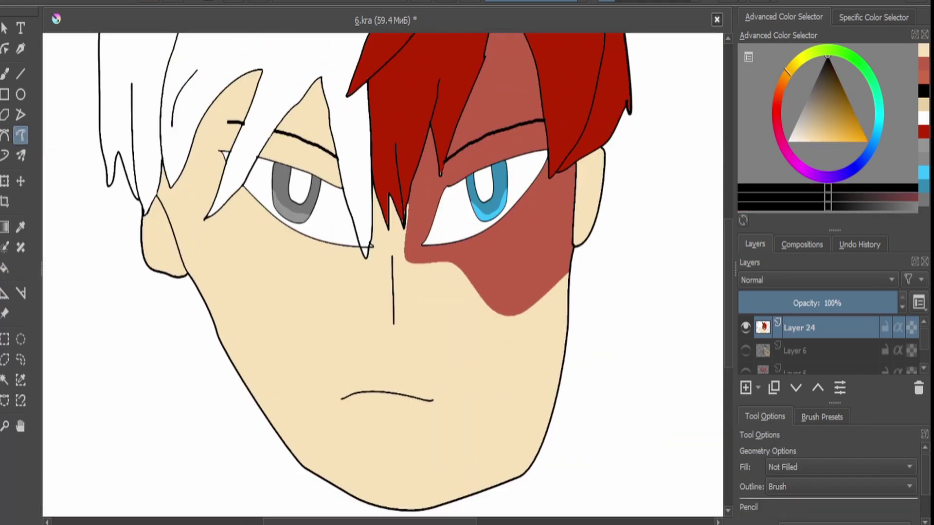
pyautogui.moveTo(593, 179); pyautogui.dragTo(581, 215)
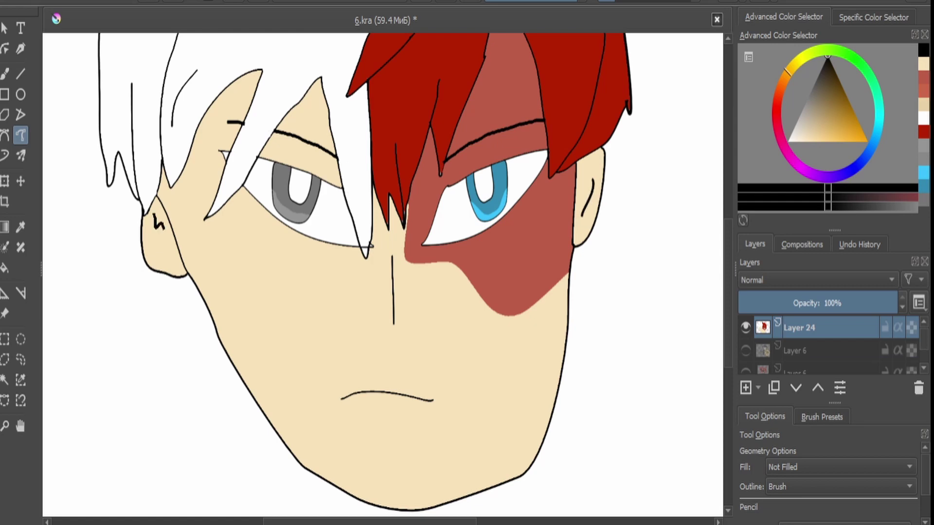
# Transform the character layer to move the head up, leaving room below the chin, and set the drawing colour to black.
pyautogui.scroll(-5, 382, 274)
pyautogui.hotkey('ctrl', 't')
pyautogui.press('x')
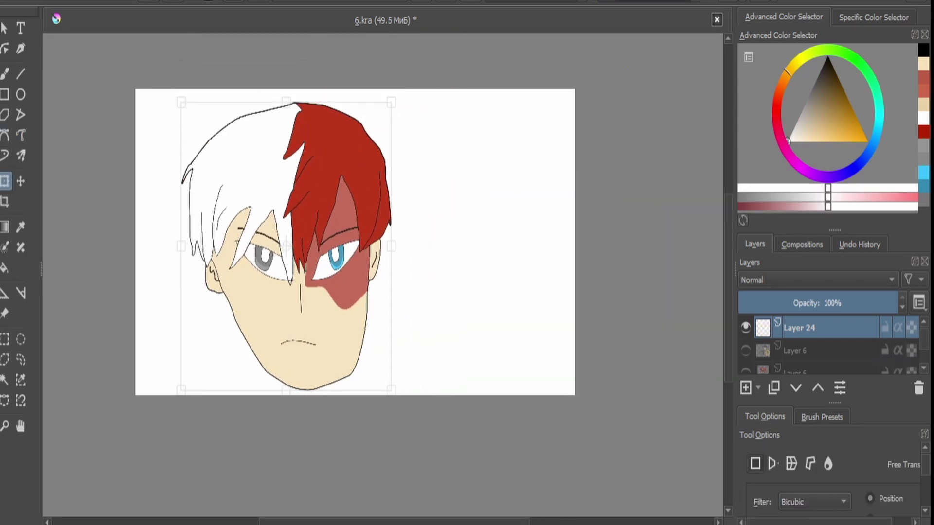
pyautogui.press('Return')
pyautogui.click(20, 136)
pyautogui.scroll(3, 263, 435)
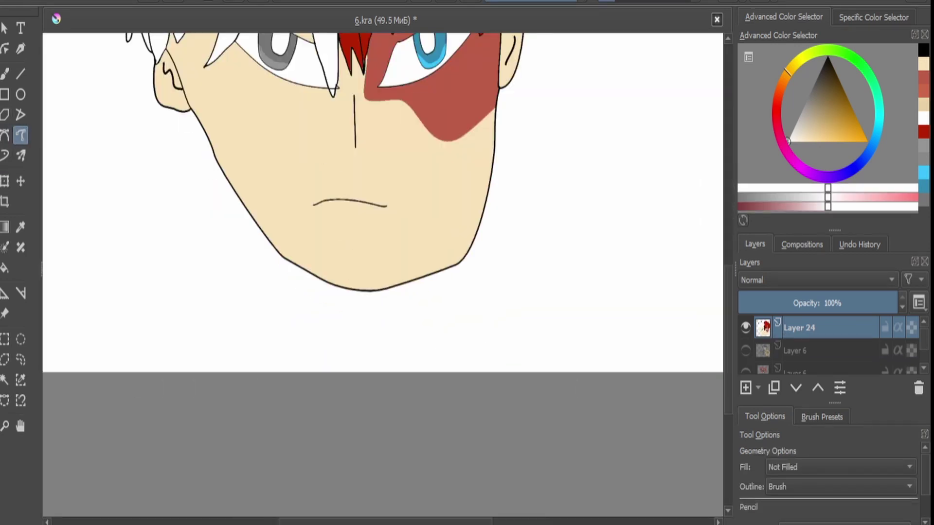
pyautogui.hotkey('ctrl', 't')
pyautogui.scroll(-2, 383, 219)
pyautogui.press('x')
pyautogui.press('Return')
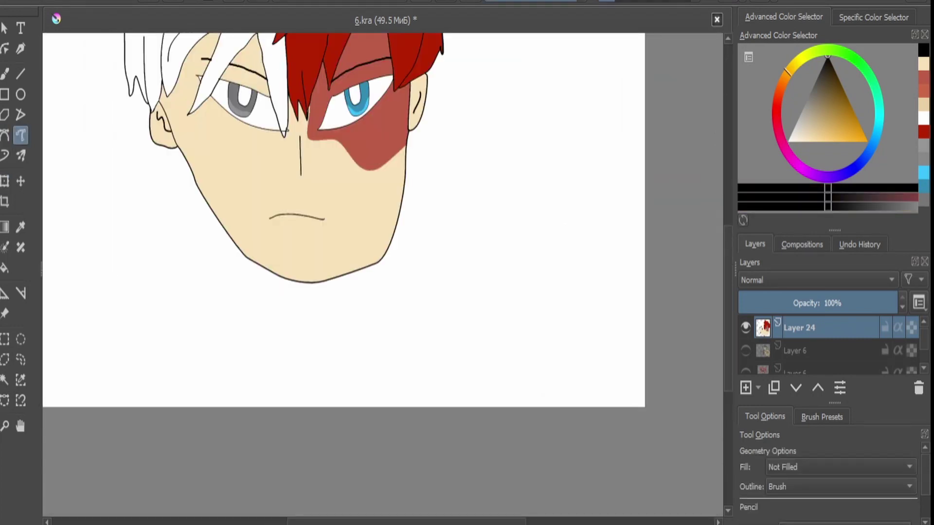
# Draw black neck lines down from both sides of the jaw and a curved inner collar line beneath the chin.
pyautogui.scroll(1, 187, 246)
pyautogui.moveTo(244, 265); pyautogui.dragTo(226, 367)
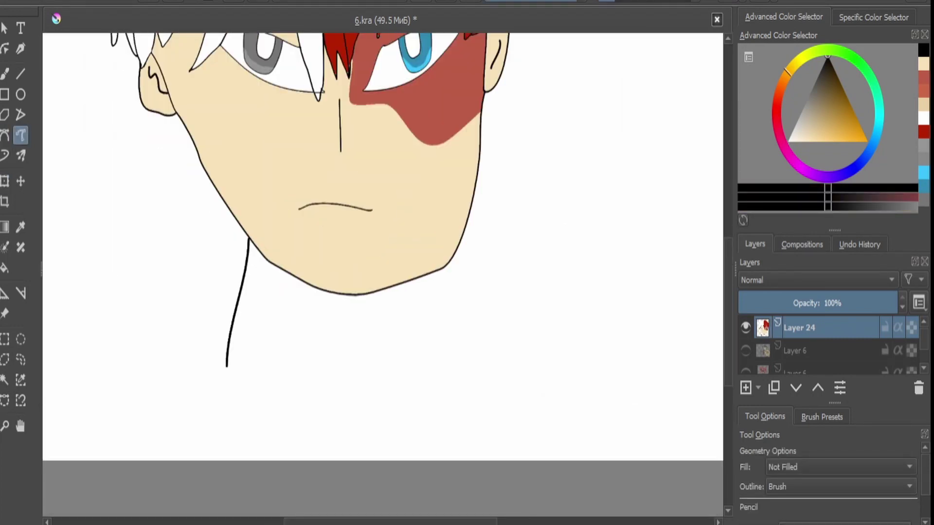
pyautogui.moveTo(442, 268); pyautogui.dragTo(442, 366)
pyautogui.moveTo(279, 307)
pyautogui.mouseDown()
pyautogui.moveTo(351, 318)
pyautogui.moveTo(373, 294)
pyautogui.mouseUp()
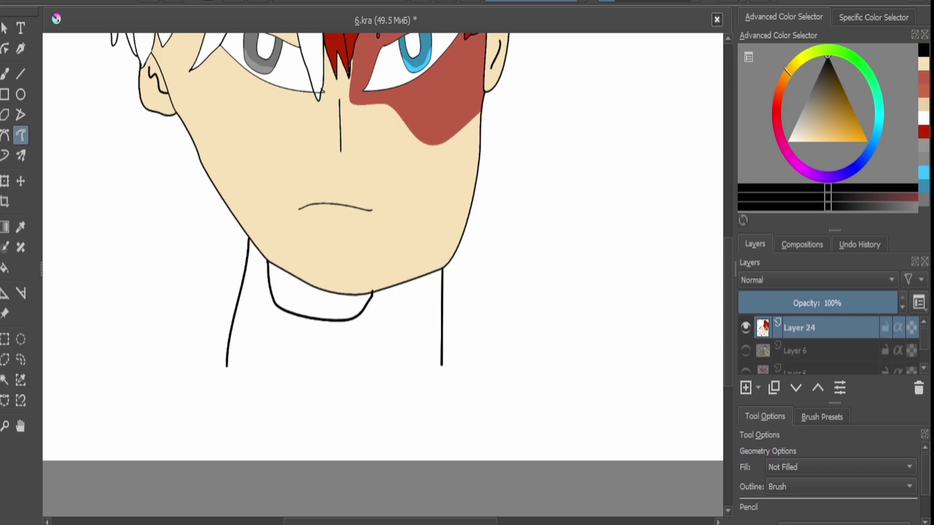
# Outline a standing collar flap with a folded upper edge and stepped inner edge on each side of the neck.
pyautogui.scroll(-1, 292, 199)
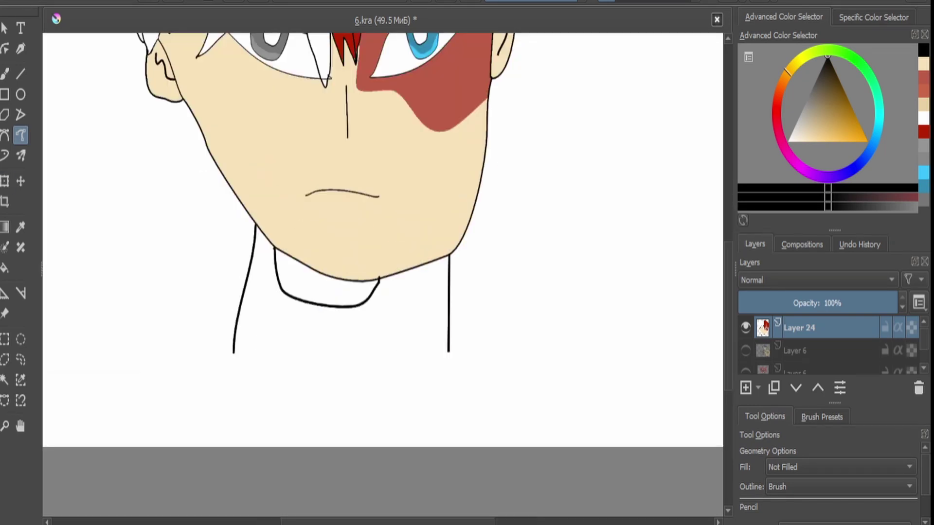
pyautogui.moveTo(470, 261); pyautogui.dragTo(506, 267)
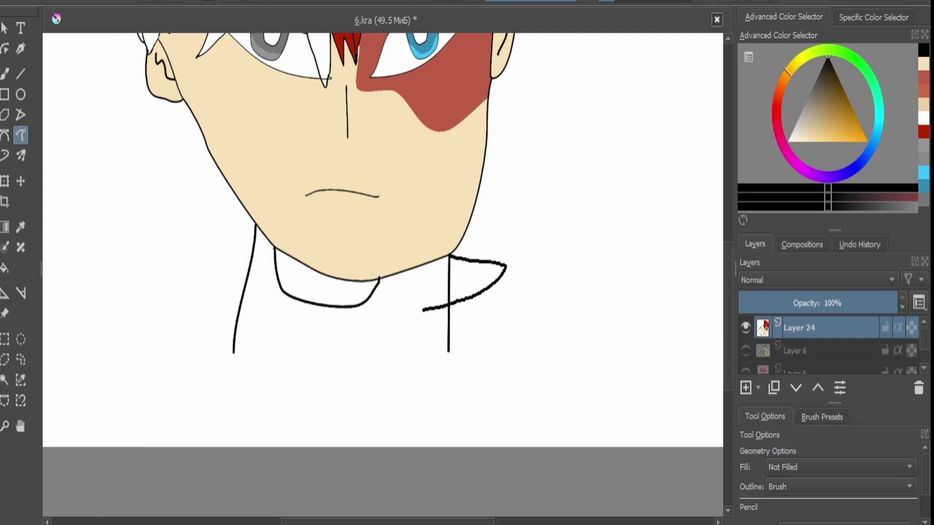
pyautogui.moveTo(385, 355); pyautogui.dragTo(383, 360)
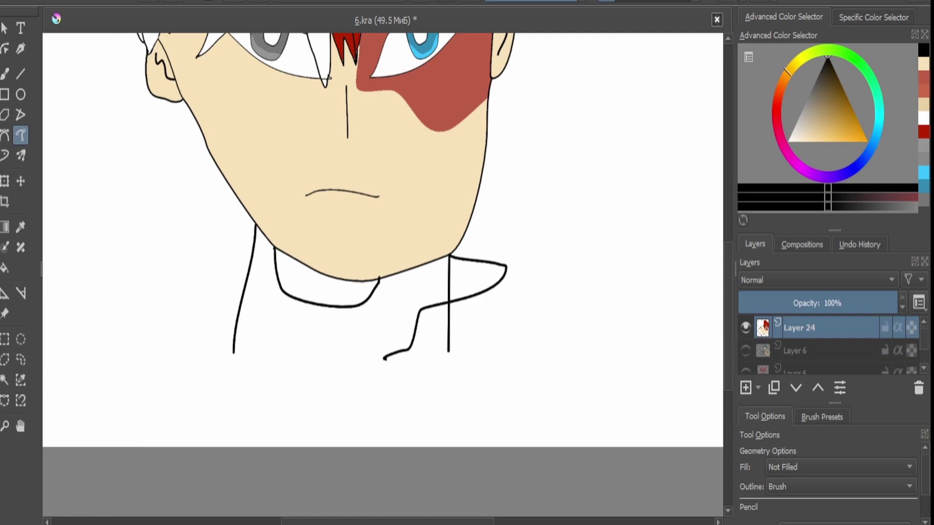
pyautogui.moveTo(506, 267)
pyautogui.mouseDown()
pyautogui.moveTo(497, 344)
pyautogui.moveTo(389, 387)
pyautogui.moveTo(380, 376)
pyautogui.mouseUp()
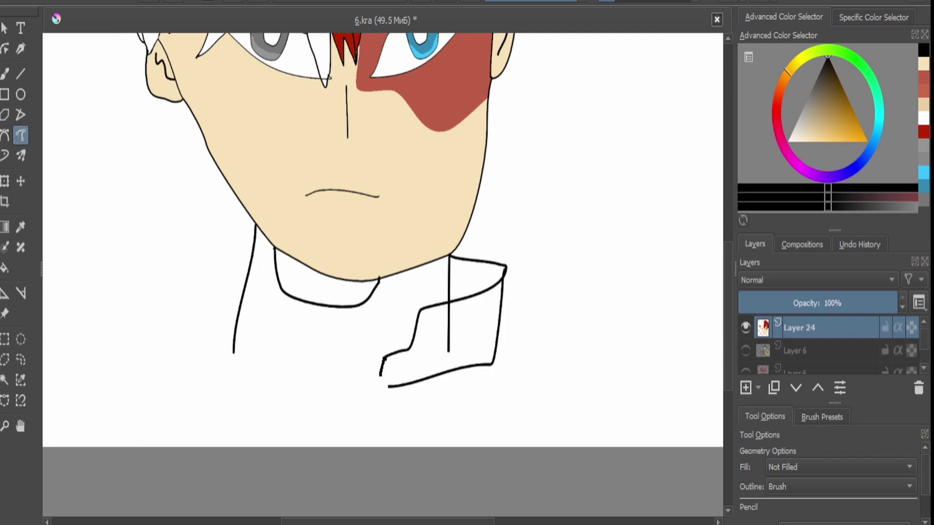
pyautogui.moveTo(252, 221); pyautogui.dragTo(186, 221)
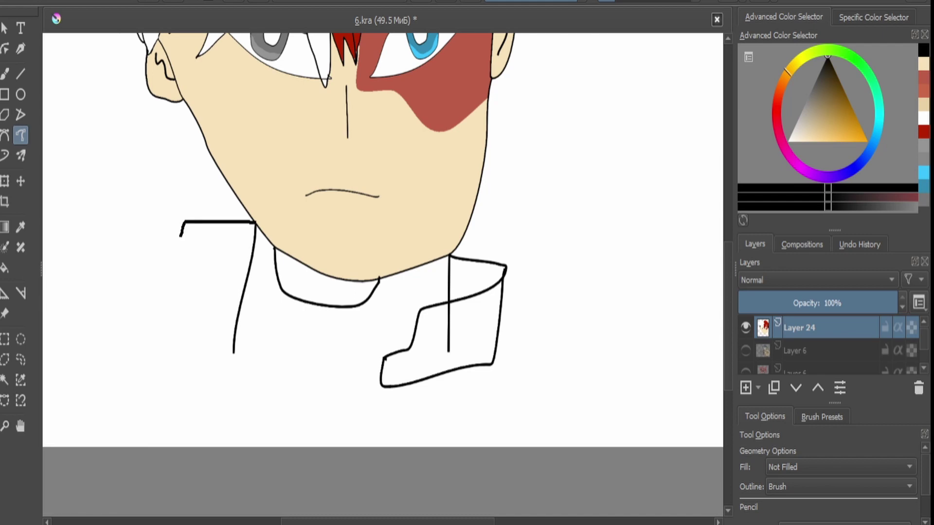
pyautogui.moveTo(183, 294)
pyautogui.mouseDown()
pyautogui.moveTo(178, 351)
pyautogui.moveTo(230, 360)
pyautogui.mouseUp()
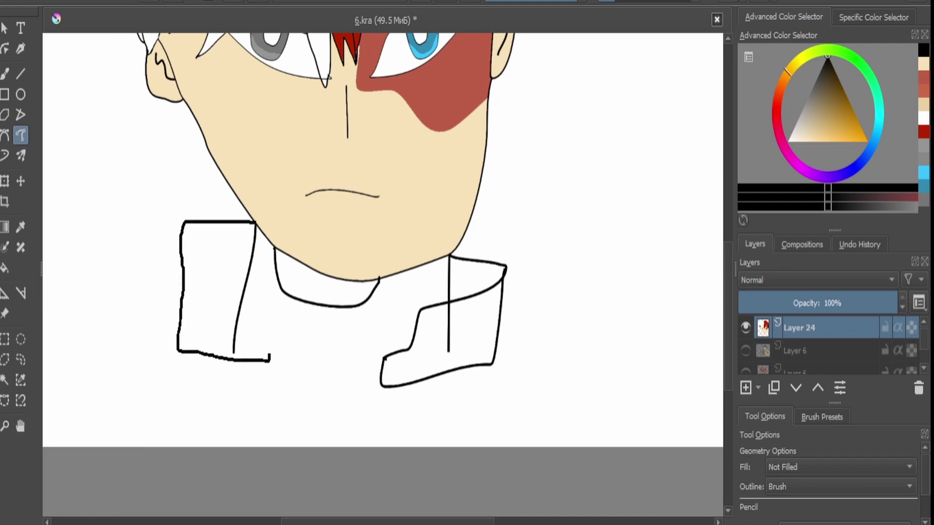
pyautogui.moveTo(243, 294); pyautogui.dragTo(181, 239)
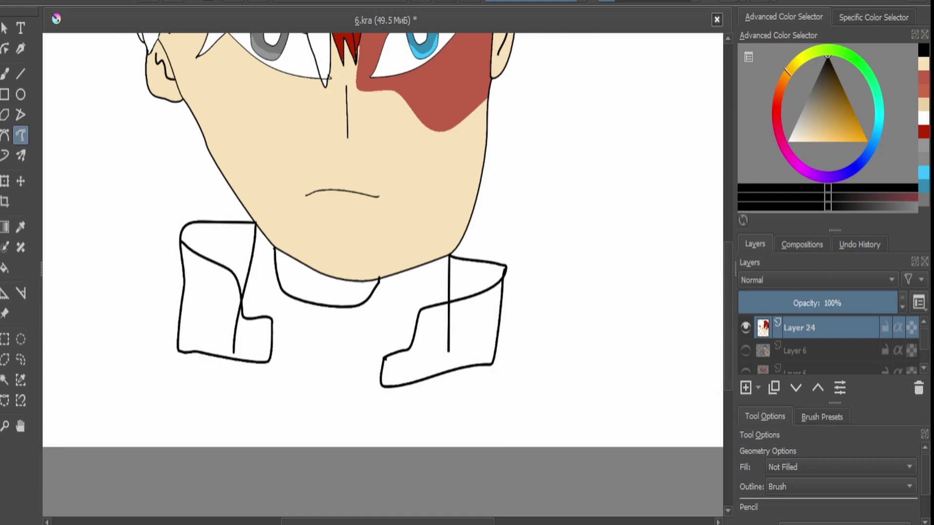
# Join the collar flaps with a curved, short-lined band and a triangular point below it, and move the drawing up.
pyautogui.moveTo(384, 358)
pyautogui.mouseDown()
pyautogui.moveTo(262, 334)
pyautogui.moveTo(248, 358)
pyautogui.moveTo(267, 374)
pyautogui.moveTo(377, 389)
pyautogui.moveTo(386, 359)
pyautogui.mouseUp()
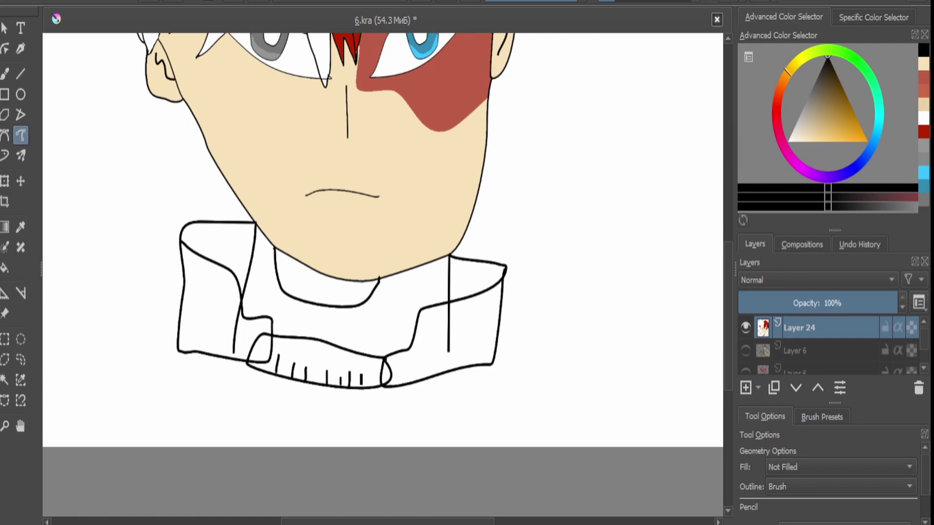
pyautogui.moveTo(249, 364)
pyautogui.mouseDown()
pyautogui.moveTo(292, 434)
pyautogui.moveTo(389, 389)
pyautogui.moveTo(412, 295)
pyautogui.mouseUp()
pyautogui.hotkey('ctrl', 't')
pyautogui.press('Return')
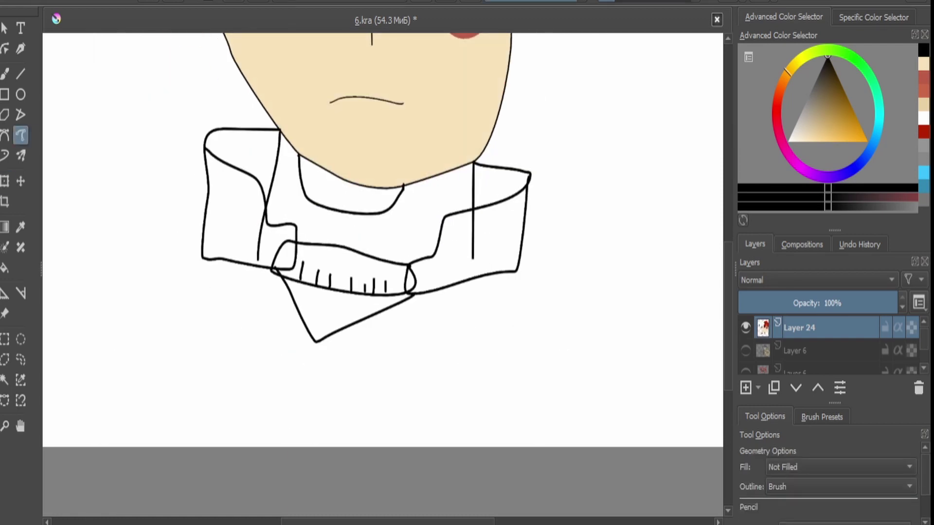
# Draw a short shoulder line out from each collar flap, ending in a roughly square shoulder block.
pyautogui.moveTo(546, 273)
pyautogui.mouseDown()
pyautogui.moveTo(568, 239)
pyautogui.moveTo(627, 239)
pyautogui.mouseUp()
pyautogui.moveTo(629, 280)
pyautogui.mouseDown()
pyautogui.moveTo(597, 319)
pyautogui.moveTo(549, 285)
pyautogui.moveTo(548, 257)
pyautogui.mouseUp()
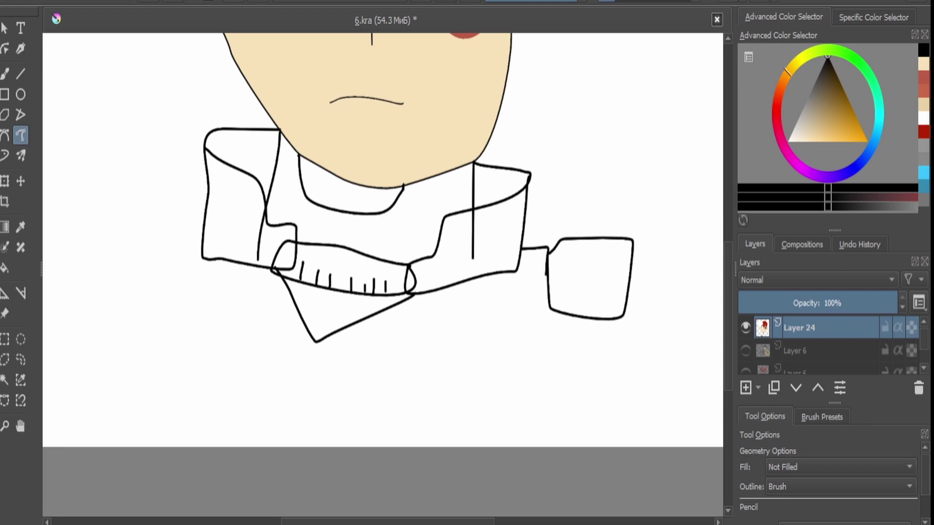
pyautogui.scroll(-5, 383, 238)
pyautogui.scroll(6, 382, 238)
pyautogui.moveTo(259, 305)
pyautogui.mouseDown()
pyautogui.moveTo(304, 311)
pyautogui.moveTo(246, 336)
pyautogui.mouseUp()
pyautogui.moveTo(242, 299)
pyautogui.mouseDown()
pyautogui.moveTo(153, 299)
pyautogui.moveTo(147, 355)
pyautogui.moveTo(194, 363)
pyautogui.mouseUp()
pyautogui.scroll(-5, 194, 363)
pyautogui.scroll(5, 194, 362)
pyautogui.moveTo(279, 323); pyautogui.dragTo(281, 304)
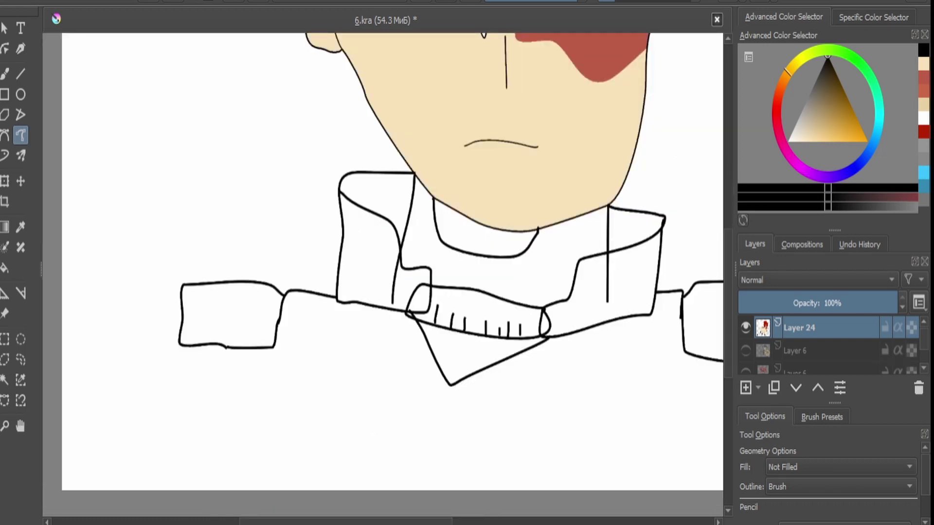
# Draw a narrow band under each shoulder block and a wider segment below the band on the blue-eye side.
pyautogui.moveTo(184, 347); pyautogui.dragTo(263, 369)
pyautogui.scroll(-5, 263, 370)
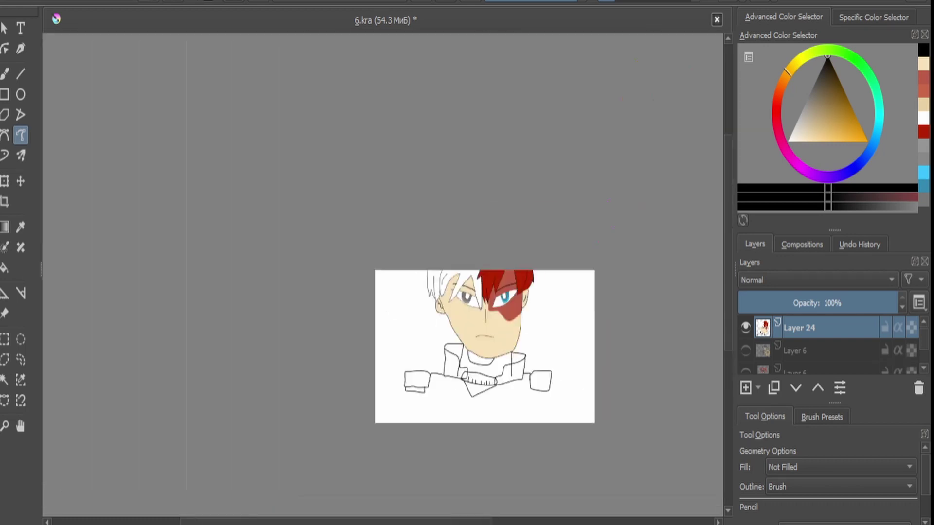
pyautogui.scroll(6, 321, 340)
pyautogui.moveTo(321, 339)
pyautogui.mouseDown()
pyautogui.moveTo(482, 400)
pyautogui.moveTo(516, 361)
pyautogui.mouseUp()
pyautogui.moveTo(506, 406)
pyautogui.mouseDown()
pyautogui.moveTo(524, 403)
pyautogui.moveTo(536, 464)
pyautogui.mouseUp()
pyautogui.moveTo(322, 378); pyautogui.dragTo(286, 460)
pyautogui.scroll(-3, 389, 291)
pyautogui.moveTo(292, 340); pyautogui.dragTo(343, 180)
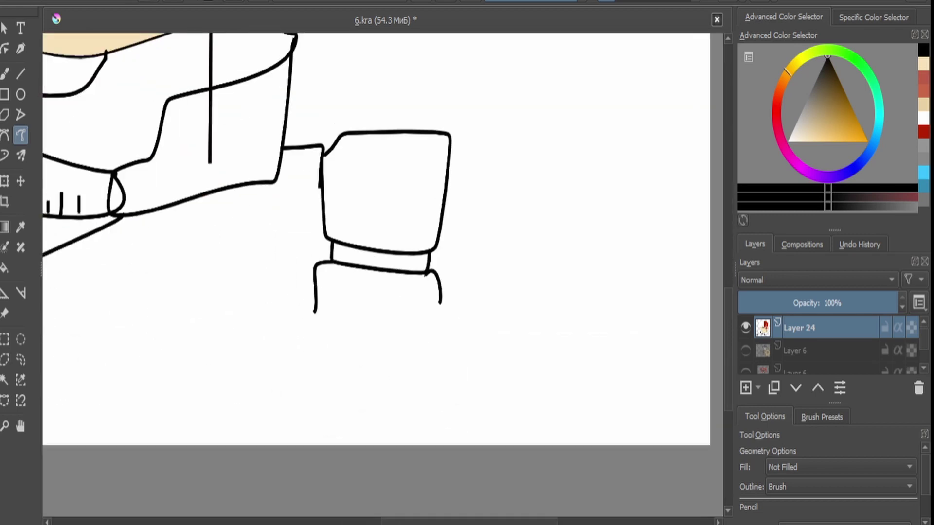
pyautogui.moveTo(314, 314)
pyautogui.mouseDown()
pyautogui.moveTo(351, 327)
pyautogui.moveTo(441, 305)
pyautogui.mouseUp()
pyautogui.scroll(-3, 389, 292)
# Draw the matching wider segment on the grey-eye side's arm and a vertical centre line down from the collar's triangular point.
pyautogui.moveTo(340, 243); pyautogui.dragTo(527, 253)
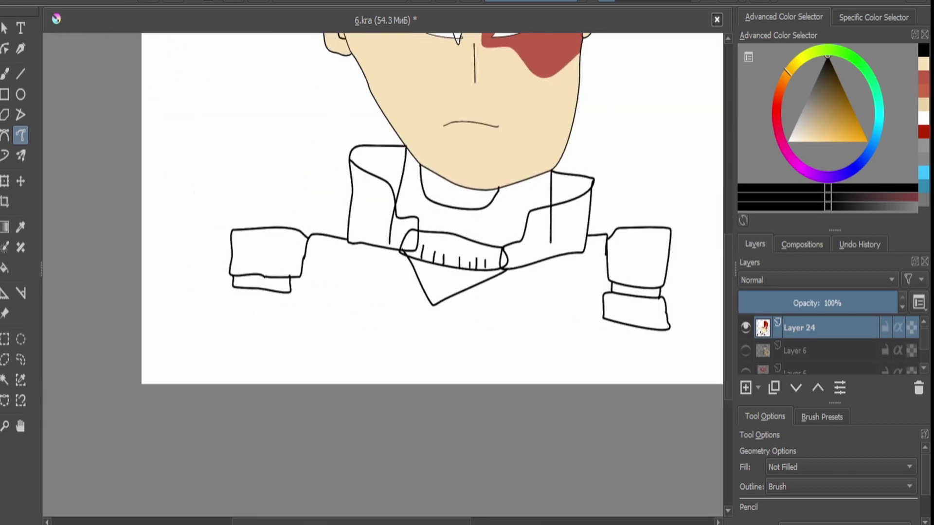
pyautogui.scroll(5, 292, 194)
pyautogui.moveTo(295, 279); pyautogui.dragTo(321, 340)
pyautogui.moveTo(141, 263)
pyautogui.mouseDown()
pyautogui.moveTo(110, 329)
pyautogui.moveTo(125, 352)
pyautogui.moveTo(303, 367)
pyautogui.moveTo(321, 345)
pyautogui.mouseUp()
pyautogui.scroll(-3, 389, 292)
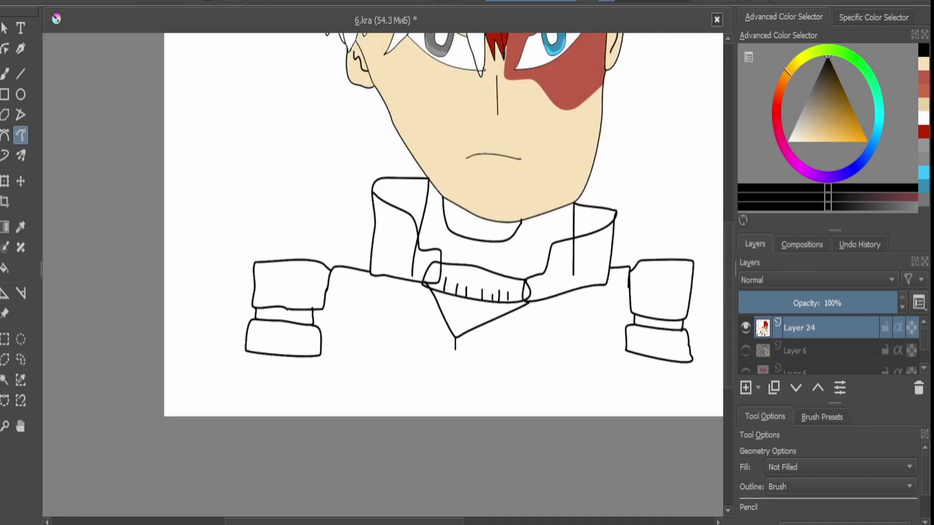
pyautogui.scroll(-5, 389, 243)
pyautogui.scroll(8, 389, 243)
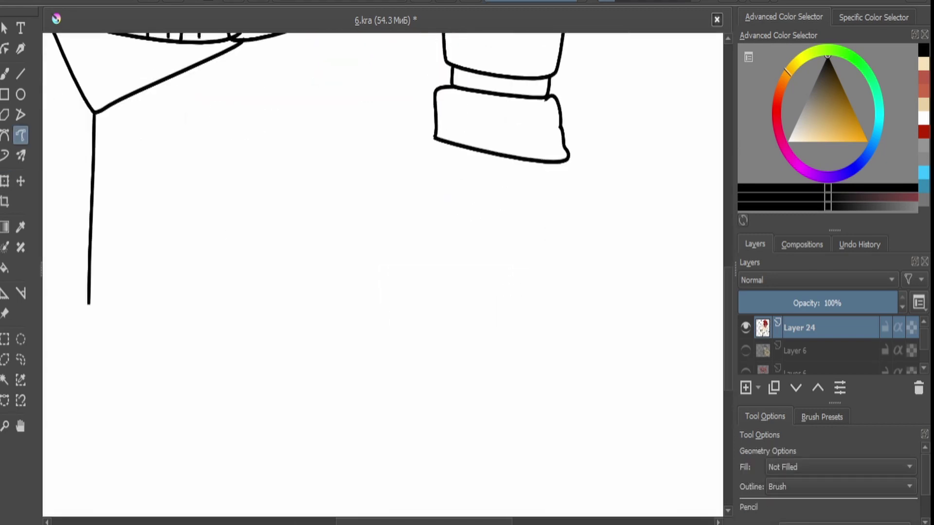
# Extend the arm on the blue-eye side with another narrow band and a rounded wide segment.
pyautogui.moveTo(454, 153)
pyautogui.mouseDown()
pyautogui.moveTo(455, 184)
pyautogui.moveTo(531, 184)
pyautogui.moveTo(566, 162)
pyautogui.mouseUp()
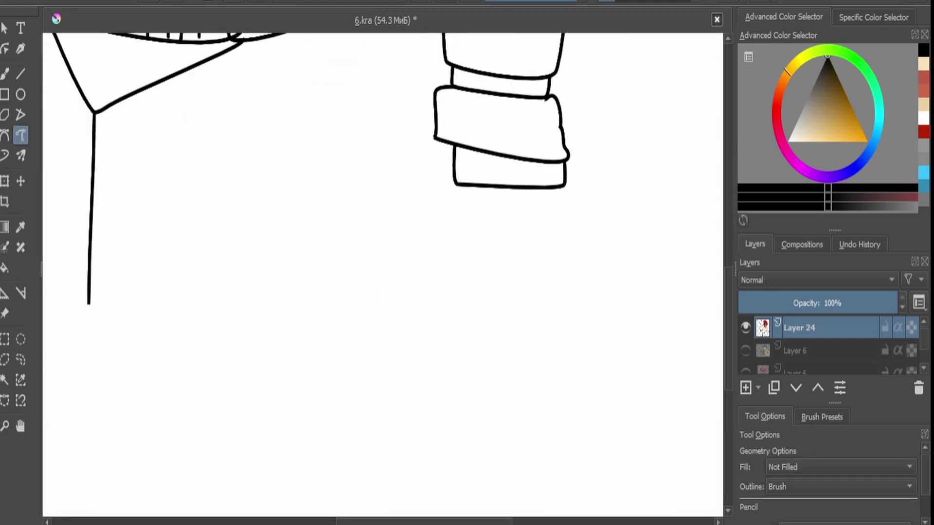
pyautogui.moveTo(457, 189)
pyautogui.mouseDown()
pyautogui.moveTo(448, 230)
pyautogui.moveTo(529, 241)
pyautogui.moveTo(573, 237)
pyautogui.moveTo(565, 185)
pyautogui.mouseUp()
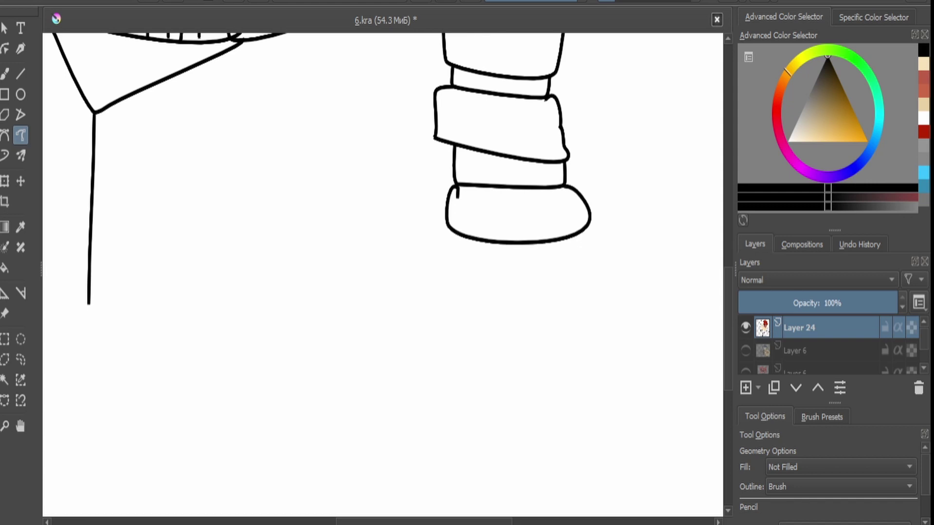
pyautogui.scroll(-5, 389, 243)
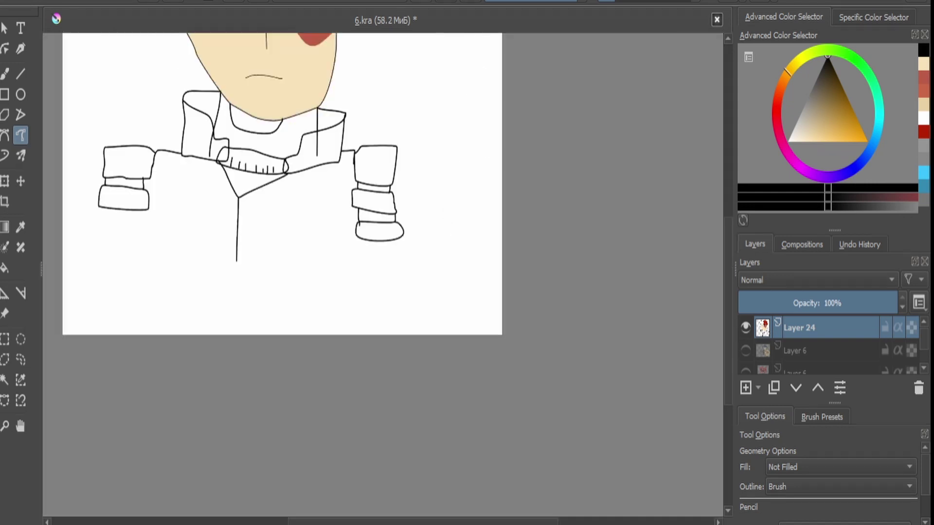
pyautogui.scroll(5, 124, 175)
# Extend the arm on the grey-eye side with a matching slanted narrow band and rounded wide segment.
pyautogui.moveTo(184, 207)
pyautogui.mouseDown()
pyautogui.moveTo(168, 238)
pyautogui.moveTo(45, 234)
pyautogui.moveTo(61, 195)
pyautogui.mouseUp()
pyautogui.moveTo(174, 242)
pyautogui.mouseDown()
pyautogui.moveTo(183, 282)
pyautogui.moveTo(139, 294)
pyautogui.moveTo(47, 291)
pyautogui.mouseUp()
pyautogui.moveTo(340, 243); pyautogui.dragTo(474, 249)
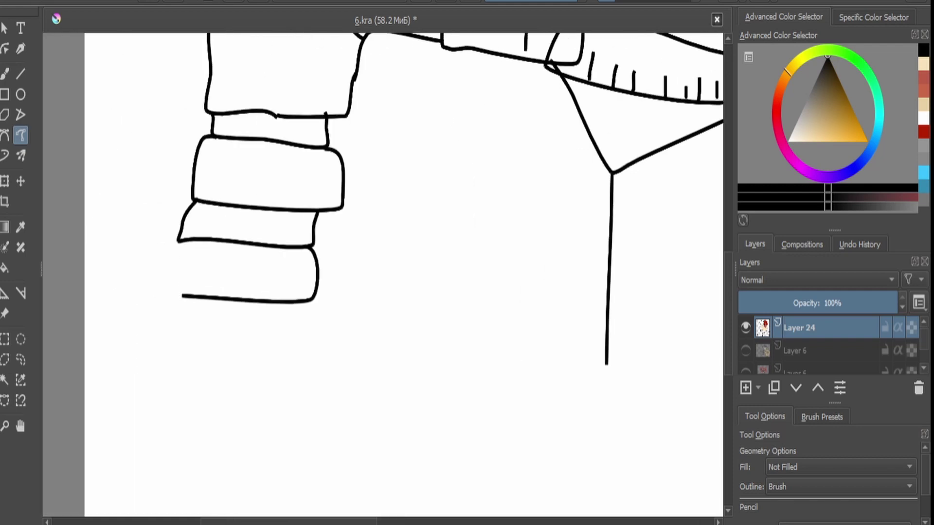
pyautogui.moveTo(158, 299)
pyautogui.mouseDown()
pyautogui.moveTo(147, 271)
pyautogui.moveTo(176, 242)
pyautogui.mouseUp()
pyautogui.scroll(-5, 197, 197)
pyautogui.scroll(3, 360, 371)
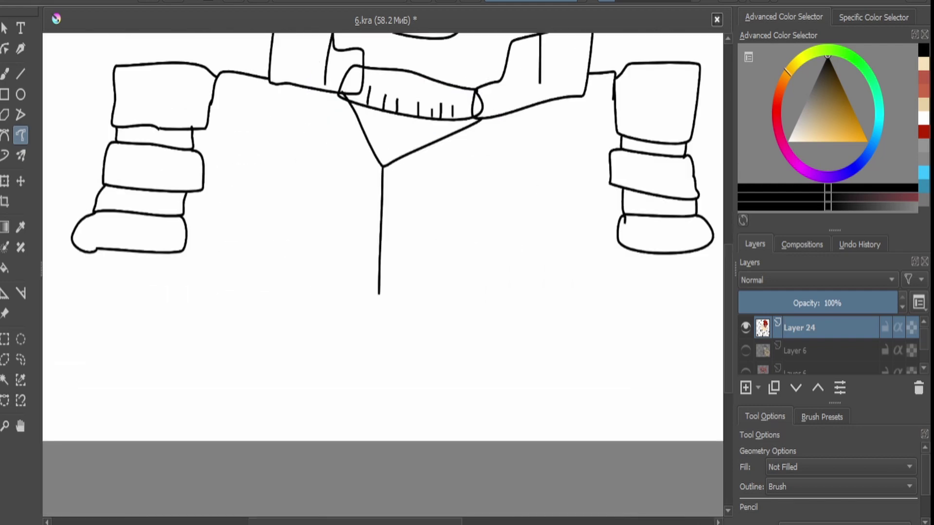
# Finish the lower end of both arms with one more narrow band and a wide rounded end segment.
pyautogui.scroll(-1, 292, 195)
pyautogui.scroll(2, 474, 199)
pyautogui.moveTo(482, 216)
pyautogui.mouseDown()
pyautogui.moveTo(621, 220)
pyautogui.moveTo(610, 196)
pyautogui.moveTo(480, 231)
pyautogui.moveTo(475, 259)
pyautogui.moveTo(598, 268)
pyautogui.moveTo(642, 246)
pyautogui.moveTo(592, 219)
pyautogui.moveTo(473, 227)
pyautogui.moveTo(434, 204)
pyautogui.moveTo(450, 184)
pyautogui.mouseUp()
pyautogui.scroll(1, 384, 257)
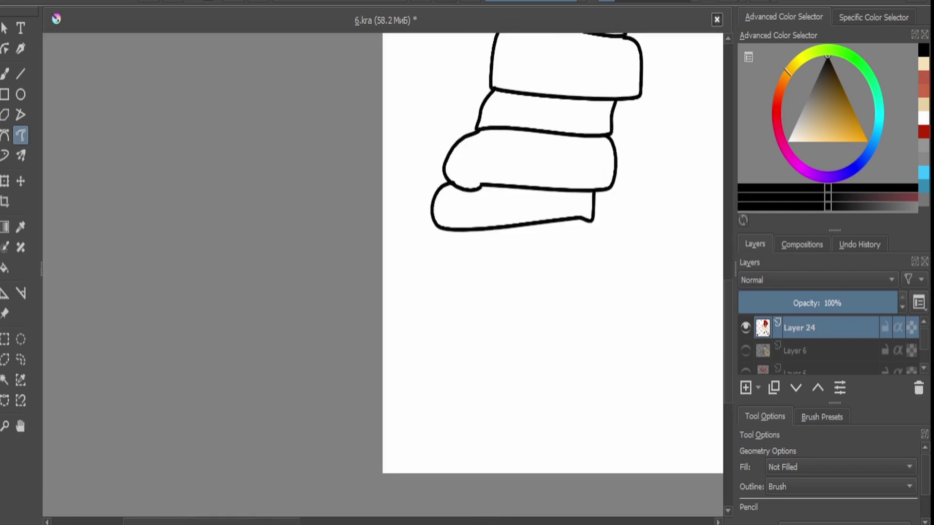
pyautogui.moveTo(578, 218)
pyautogui.mouseDown()
pyautogui.moveTo(573, 265)
pyautogui.moveTo(417, 232)
pyautogui.mouseUp()
pyautogui.scroll(-3, 553, 253)
pyautogui.scroll(1, 553, 253)
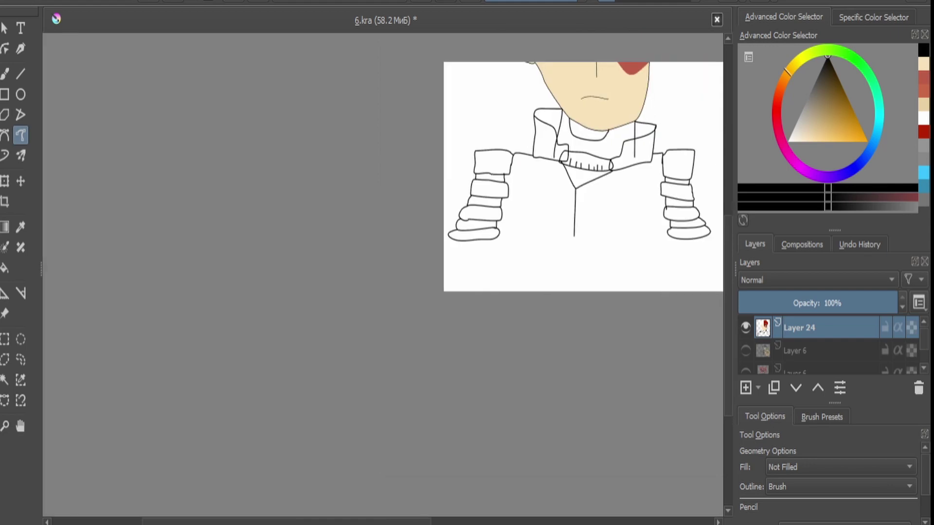
# Move the whole character down on the canvas, then select the whites of both eyes and fill them with white.
pyautogui.hotkey('ctrl', 't')
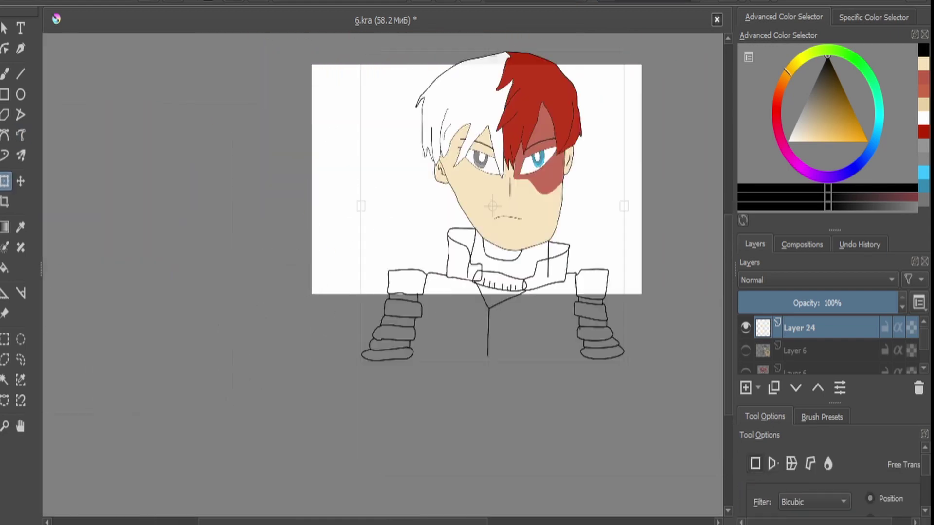
pyautogui.scroll(6, 352, 323)
pyautogui.click(5, 379)
pyautogui.click(341, 180)
pyautogui.keyDown('shift'); pyautogui.click(491, 171); pyautogui.keyUp('shift')
pyautogui.click(788, 141)
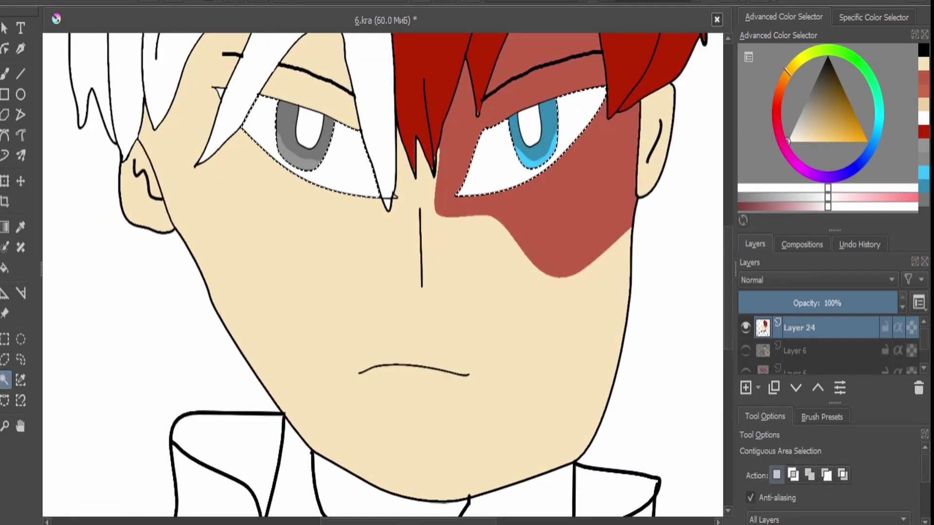
pyautogui.press('f')
# Transform the character layer again to shift the whole figure upward on the canvas.
pyautogui.scroll(-5, 369, 233)
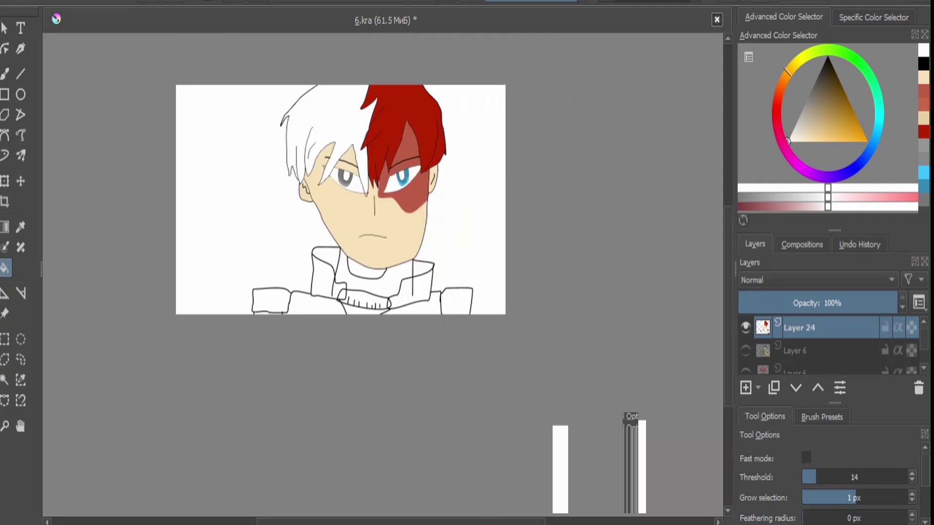
pyautogui.hotkey('ctrl', 't')
pyautogui.scroll(3, 369, 224)
pyautogui.scroll(2, 326, 68)
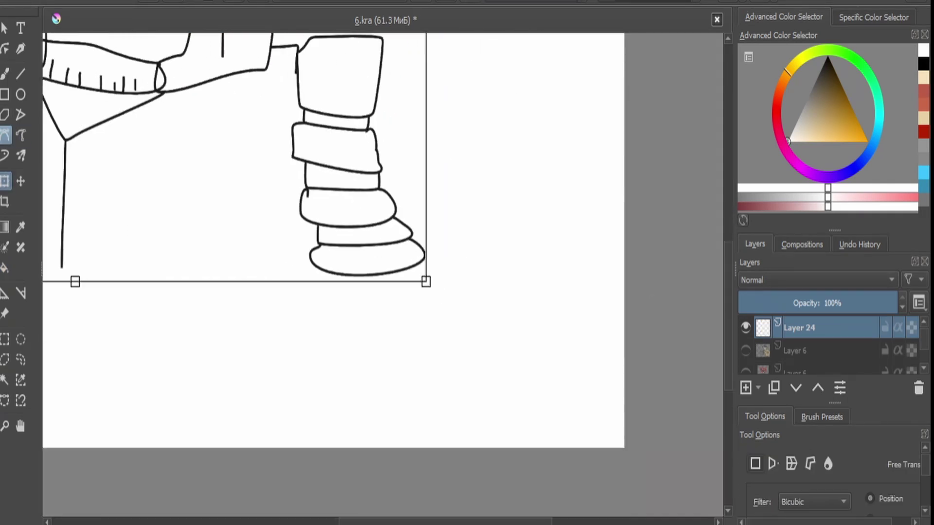
pyautogui.scroll(-4, 213, 154)
pyautogui.scroll(6, 243, 107)
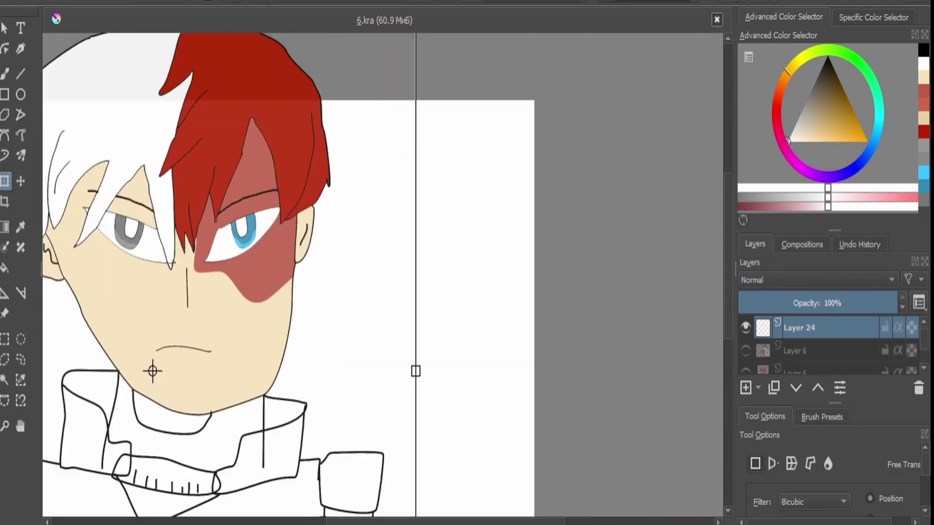
# Select the pupil area inside the grey iris and the blue iris in turn, and fill both with black.
pyautogui.click(4, 380)
pyautogui.click(232, 238)
pyautogui.moveTo(233, 238); pyautogui.dragTo(547, 210)
pyautogui.click(236, 214)
pyautogui.press('d')
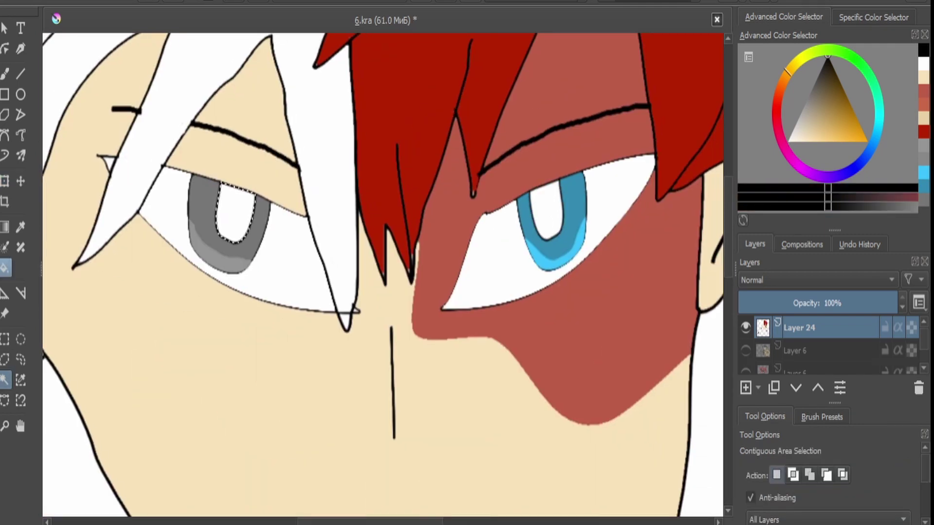
pyautogui.press('f')
pyautogui.click(235, 214)
pyautogui.click(4, 379)
pyautogui.click(545, 214)
pyautogui.press('f')
pyautogui.click(546, 214)
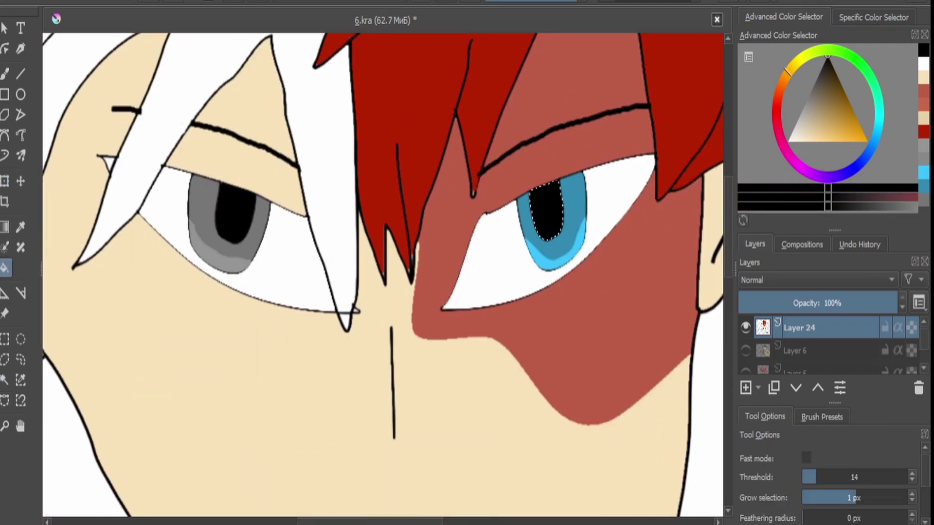
# Draw the outer sleeve outline from the shoulder with a fold near the elbow, and the inner sleeve outline from the lowest armband.
pyautogui.scroll(-4, 341, 243)
pyautogui.scroll(-5, 250, 67)
pyautogui.click(20, 135)
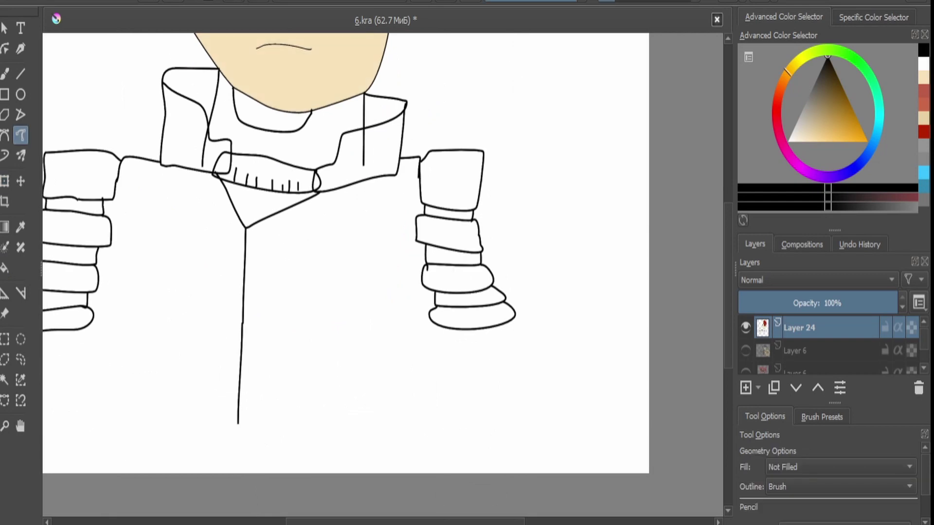
pyautogui.hscroll(3, 341, 243)
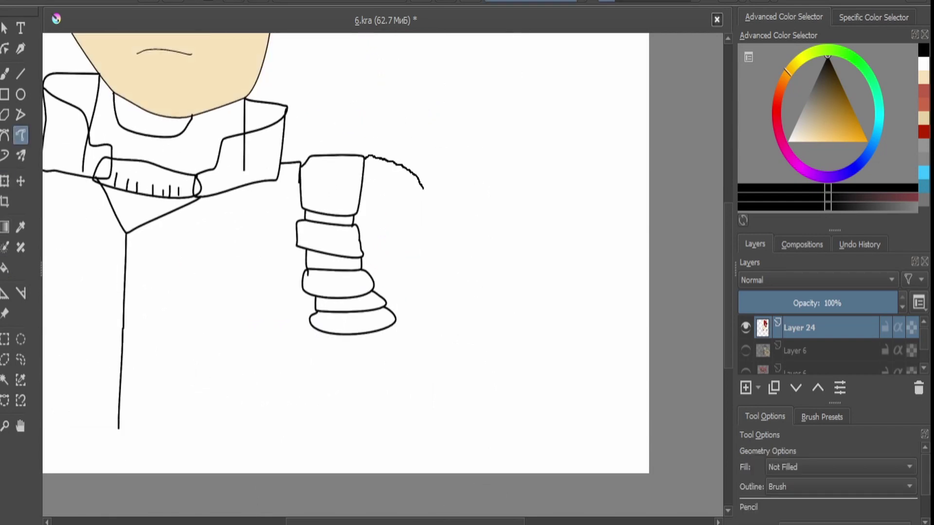
pyautogui.moveTo(506, 316); pyautogui.dragTo(532, 350)
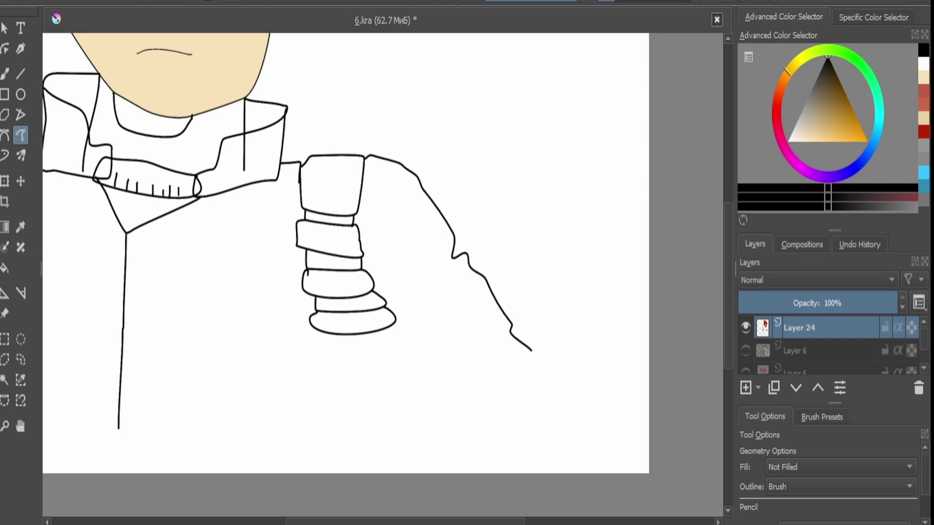
pyautogui.moveTo(411, 338); pyautogui.dragTo(461, 393)
pyautogui.press('-')
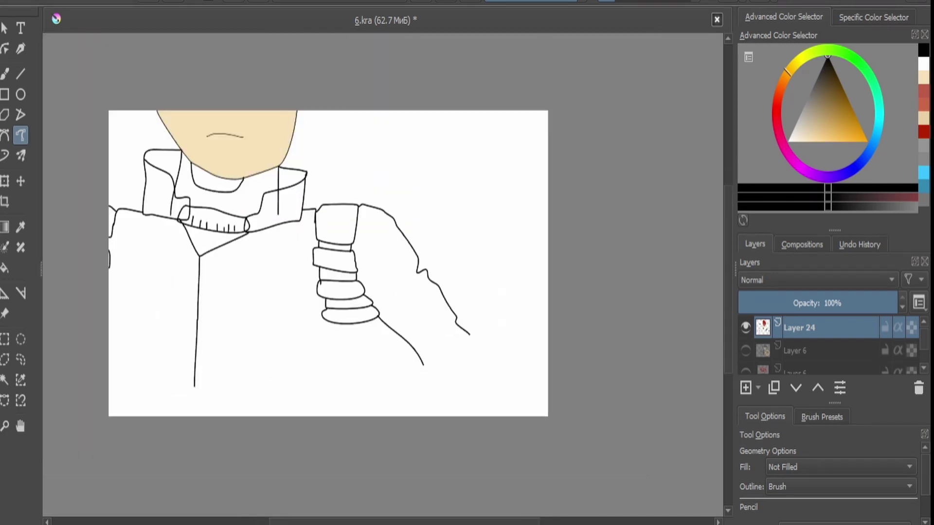
# Draw a vertical torso side line down from the lowest armband on each side of the body.
pyautogui.moveTo(330, 322); pyautogui.dragTo(331, 398)
pyautogui.moveTo(250, 155); pyautogui.dragTo(444, 118)
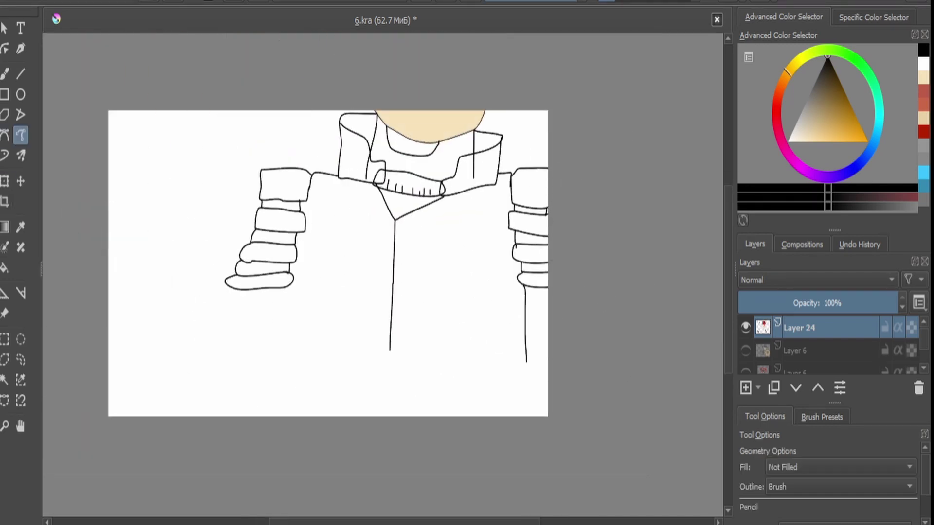
pyautogui.moveTo(284, 309); pyautogui.dragTo(285, 370)
# Draw the upper and lower sleeve outlines of the other arm freehand, running down and outward from the shoulder.
pyautogui.moveTo(216, 226); pyautogui.dragTo(139, 294)
pyautogui.moveTo(228, 288); pyautogui.dragTo(165, 342)
pyautogui.press('-')
pyautogui.press('+')
# Shift the figure on the canvas and extend the first arm's lower sleeve outline into a rounded, upward-curving elbow.
pyautogui.hotkey('ctrl', 't')
pyautogui.click(20, 135)
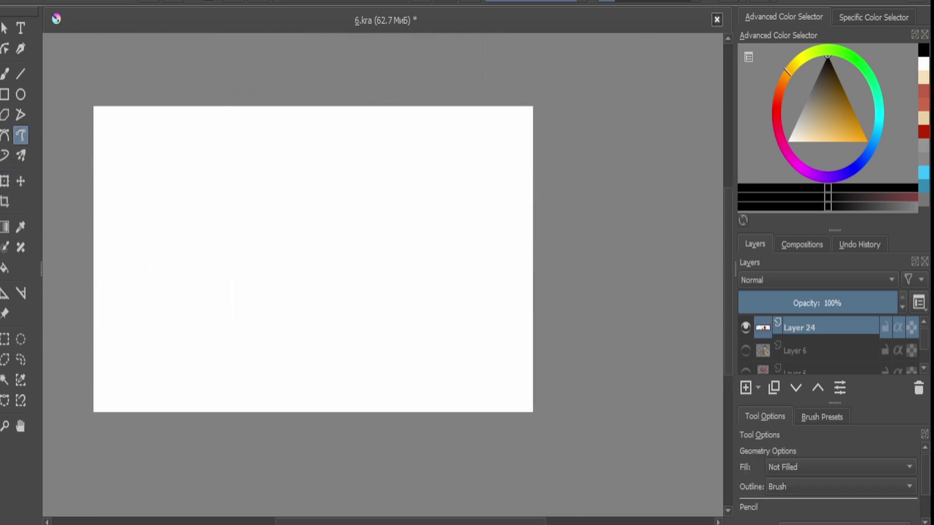
pyautogui.scroll(3, 559, 273)
pyautogui.moveTo(314, 304)
pyautogui.mouseDown()
pyautogui.moveTo(410, 366)
pyautogui.moveTo(511, 281)
pyautogui.mouseUp()
pyautogui.scroll(-3, 381, 272)
pyautogui.hscroll(-2, 382, 272)
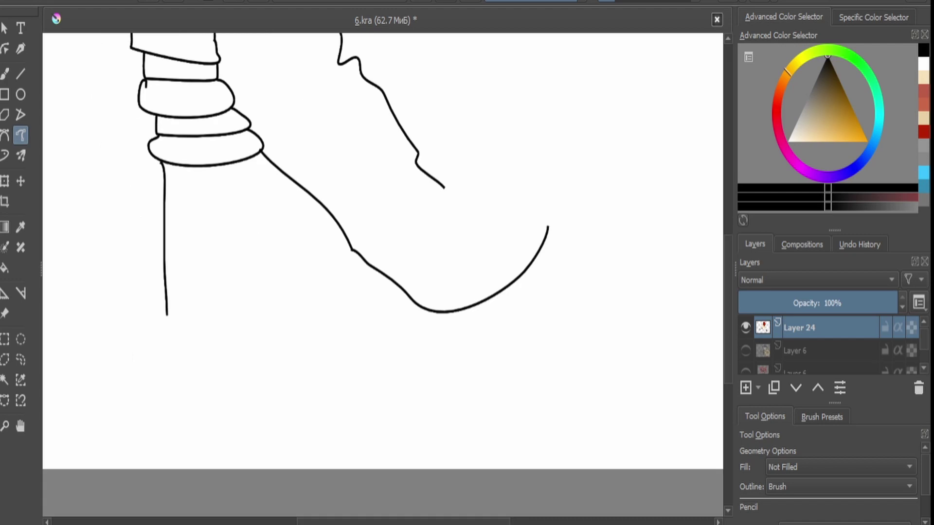
# Close the sleeve end with small folded cuff tips and a joining edge, and add short crease lines at the elbow.
pyautogui.moveTo(443, 186)
pyautogui.mouseDown()
pyautogui.moveTo(486, 170)
pyautogui.moveTo(480, 160)
pyautogui.mouseUp()
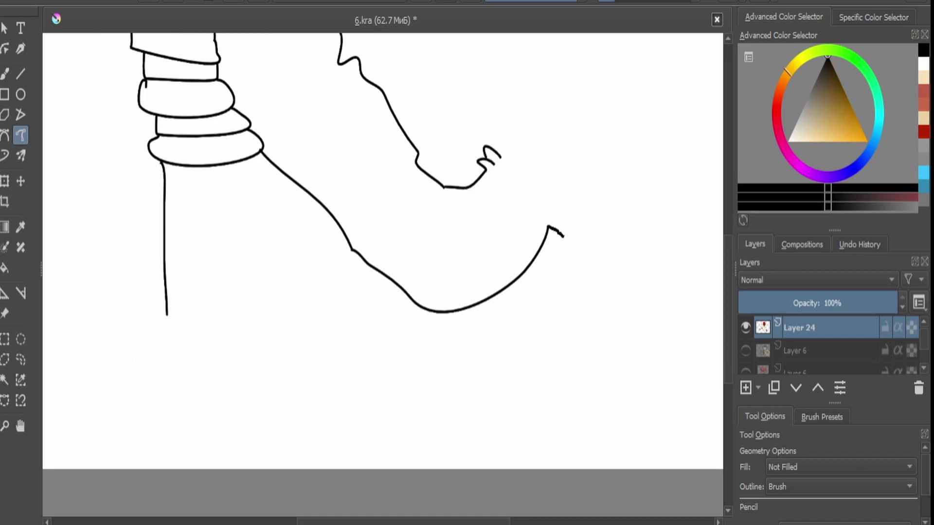
pyautogui.moveTo(558, 213); pyautogui.dragTo(577, 224)
pyautogui.moveTo(499, 155); pyautogui.dragTo(561, 208)
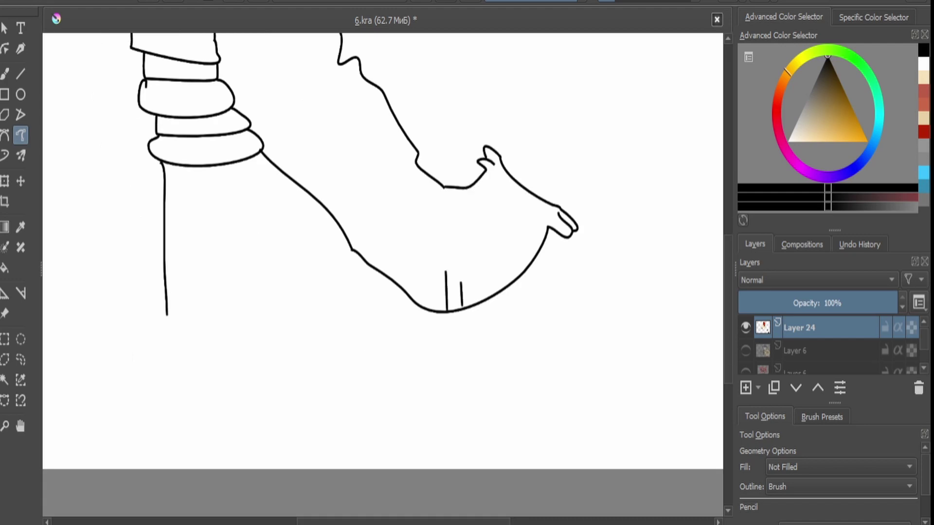
# Draw the two long forearm outlines rising from the sleeve cuff.
pyautogui.scroll(-4, 467, 292)
pyautogui.scroll(6, 467, 292)
pyautogui.moveTo(452, 359); pyautogui.dragTo(552, 142)
pyautogui.scroll(-3, 553, 142)
pyautogui.scroll(3, 552, 142)
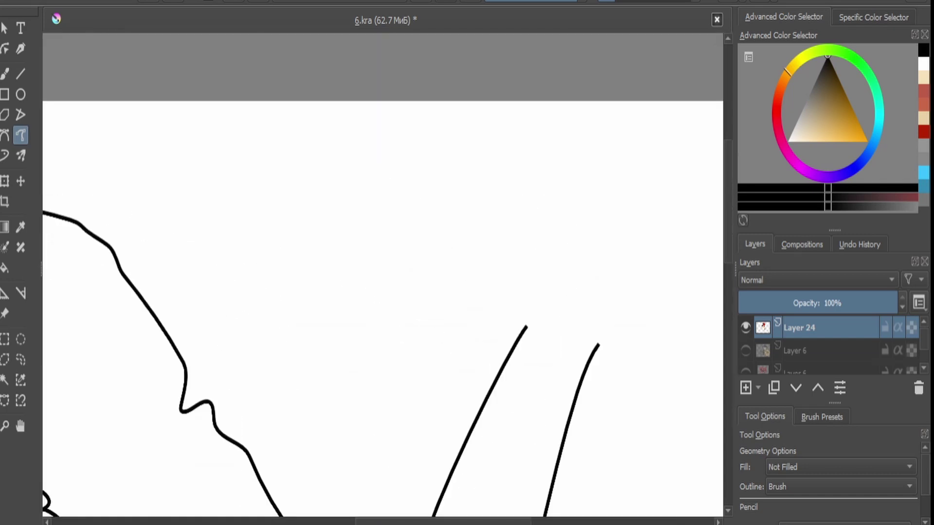
# Draw the open hand with thumb and fingers at the top of the forearm and touch up the outer finger.
pyautogui.moveTo(526, 327)
pyautogui.mouseDown()
pyautogui.moveTo(496, 281)
pyautogui.moveTo(508, 220)
pyautogui.moveTo(540, 246)
pyautogui.mouseUp()
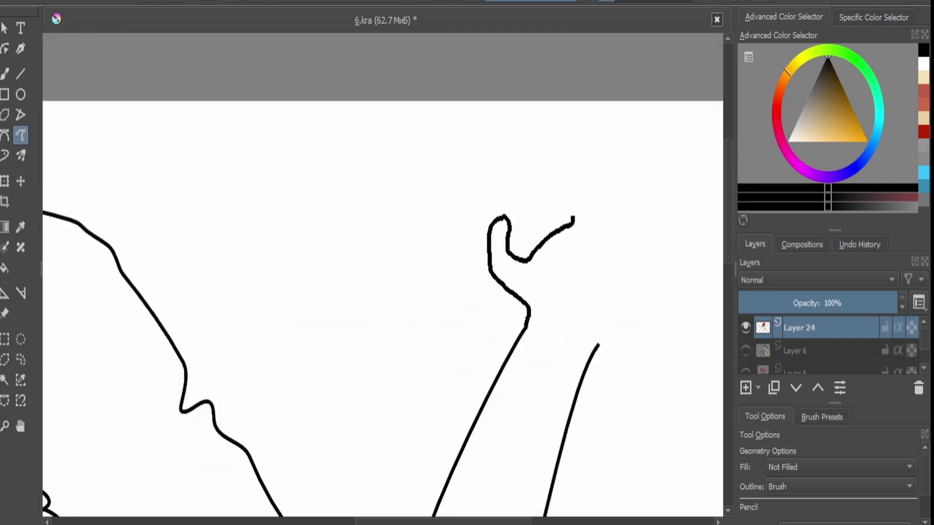
pyautogui.moveTo(574, 218); pyautogui.dragTo(605, 223)
pyautogui.moveTo(590, 191)
pyautogui.mouseDown()
pyautogui.moveTo(584, 249)
pyautogui.moveTo(654, 217)
pyautogui.moveTo(623, 258)
pyautogui.moveTo(598, 343)
pyautogui.mouseUp()
pyautogui.scroll(-3, 599, 343)
pyautogui.scroll(5, 608, 311)
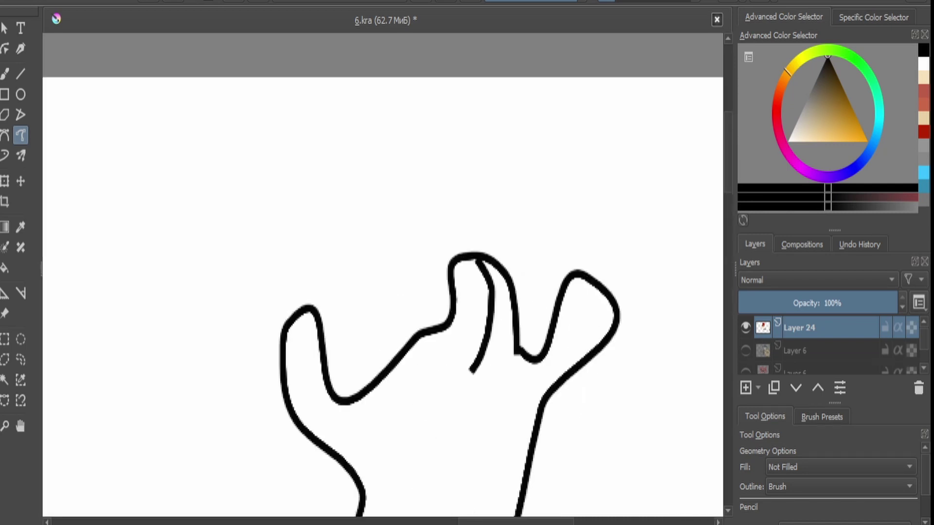
pyautogui.press('b')
pyautogui.moveTo(583, 267)
pyautogui.mouseDown()
pyautogui.moveTo(556, 307)
pyautogui.moveTo(550, 389)
pyautogui.moveTo(566, 266)
pyautogui.moveTo(528, 357)
pyautogui.mouseUp()
pyautogui.hotkey('shift', 'b')
pyautogui.scroll(-5, 486, 379)
# Transform the character layer to move the figure so the unfinished other arm lies on the canvas.
pyautogui.hotkey('ctrl', 't')
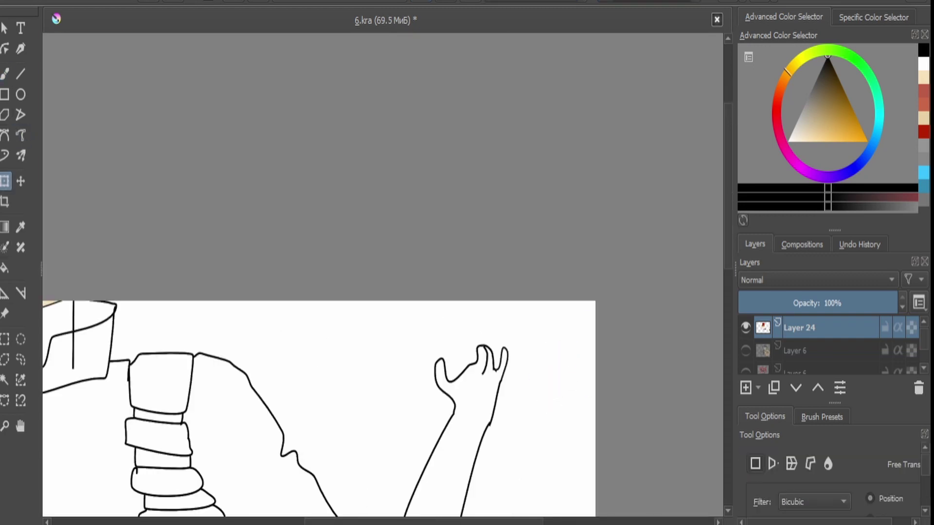
pyautogui.scroll(-5, 340, 272)
pyautogui.scroll(6, 340, 272)
pyautogui.moveTo(431, 198); pyautogui.dragTo(448, 223)
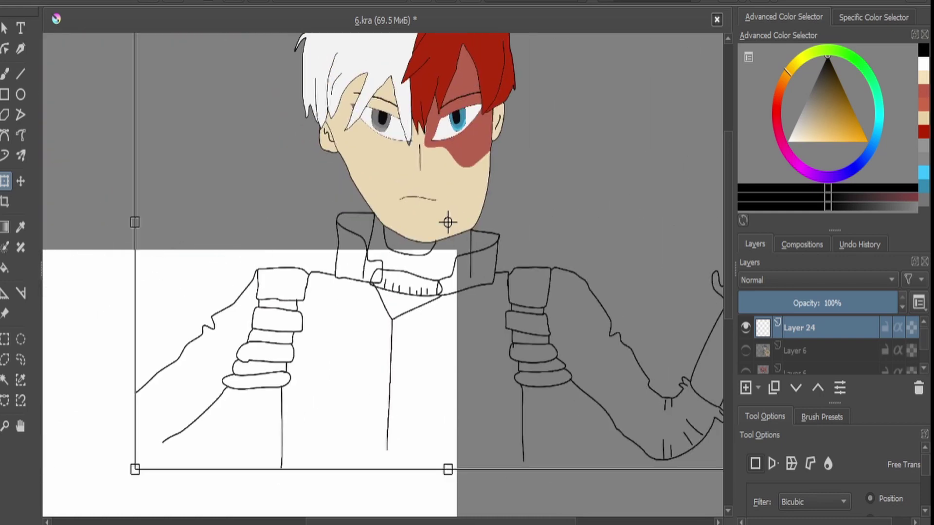
# Erase the unfinished arm's sleeve outlines up to its shoulder piece and lowest armband.
pyautogui.press('b')
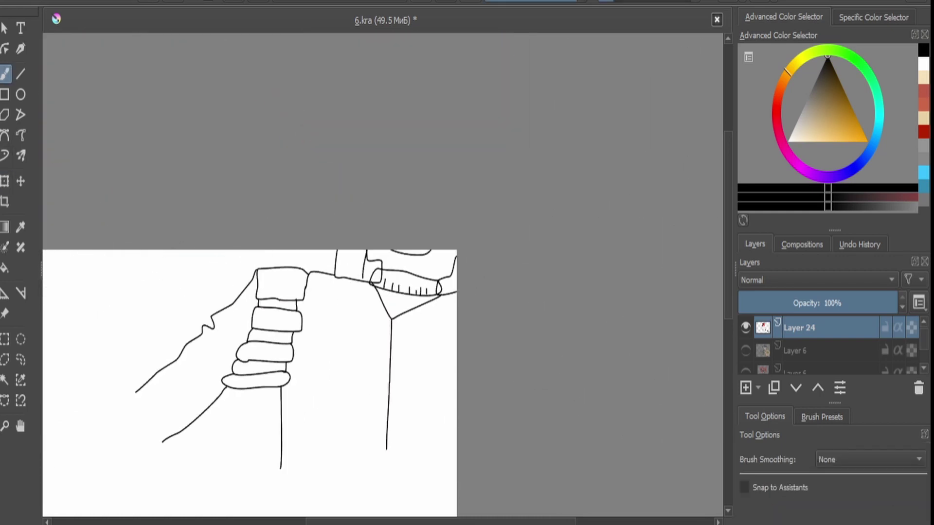
pyautogui.scroll(-3, 109, 496)
pyautogui.scroll(6, 109, 496)
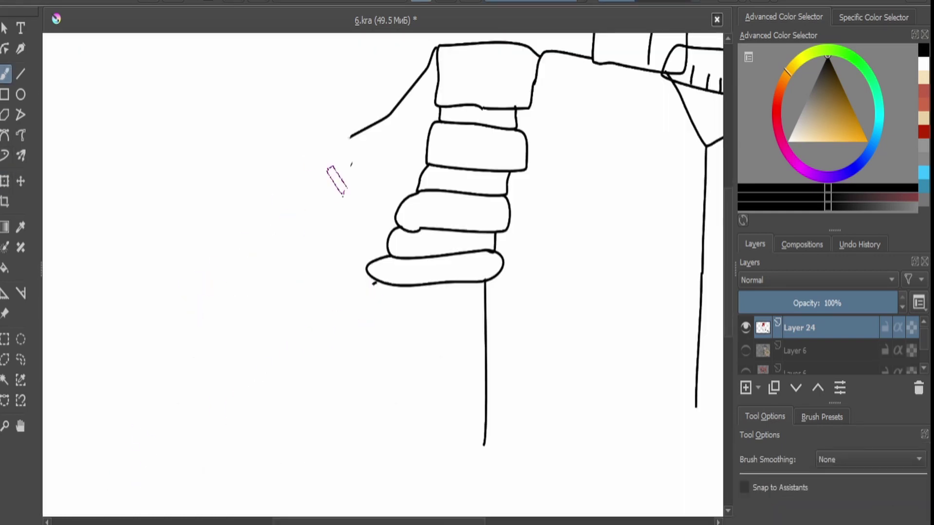
pyautogui.scroll(2, 375, 296)
pyautogui.scroll(2, 358, 225)
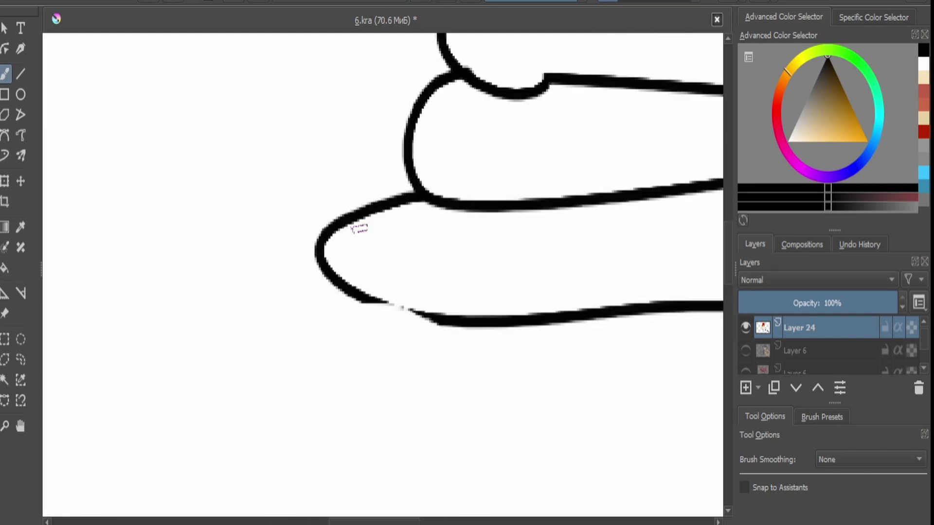
pyautogui.moveTo(364, 292)
pyautogui.mouseDown()
pyautogui.moveTo(439, 322)
pyautogui.moveTo(341, 240)
pyautogui.mouseUp()
# Move the figure so the finished arm lies on the canvas and outline that arm and hand with a freehand selection.
pyautogui.scroll(-8, 439, 322)
pyautogui.hotkey('ctrl', 't')
pyautogui.hotkey('ctrl', 'r')
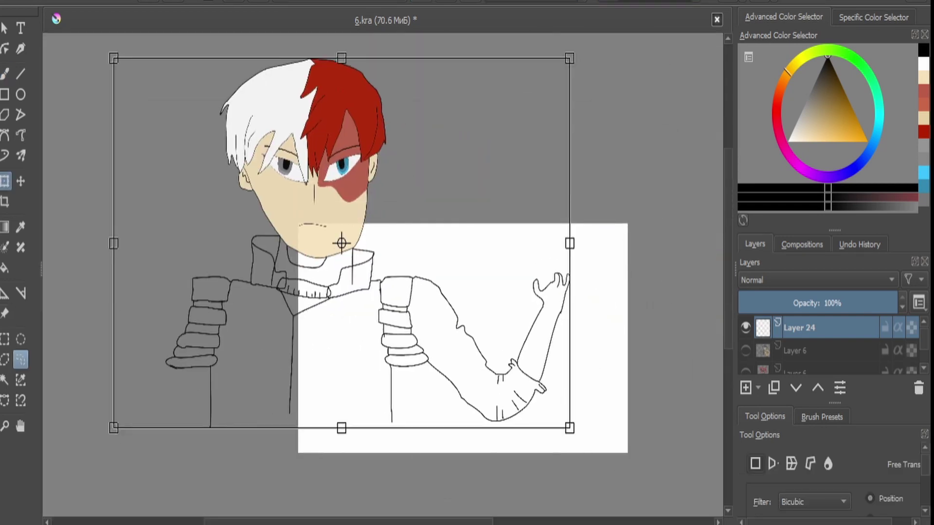
pyautogui.scroll(3, 389, 340)
pyautogui.moveTo(416, 189)
pyautogui.mouseDown()
pyautogui.moveTo(450, 71)
pyautogui.moveTo(716, 273)
pyautogui.moveTo(418, 340)
pyautogui.moveTo(407, 312)
pyautogui.mouseUp()
pyautogui.scroll(-3, 406, 313)
# Duplicate the character layer and separate the selected arm from the rest of the copied figure.
pyautogui.hotkey('ctrl', 'j')
pyautogui.hotkey('ctrl', 't')
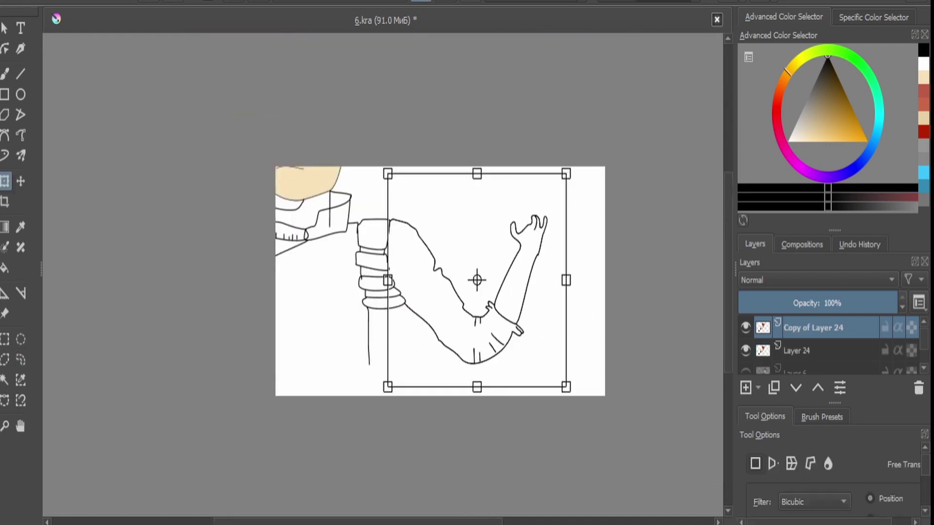
pyautogui.moveTo(477, 277); pyautogui.dragTo(692, 19)
pyautogui.press('Return')
pyautogui.hotkey('ctrl', 't')
pyautogui.moveTo(507, 309); pyautogui.dragTo(272, 433)
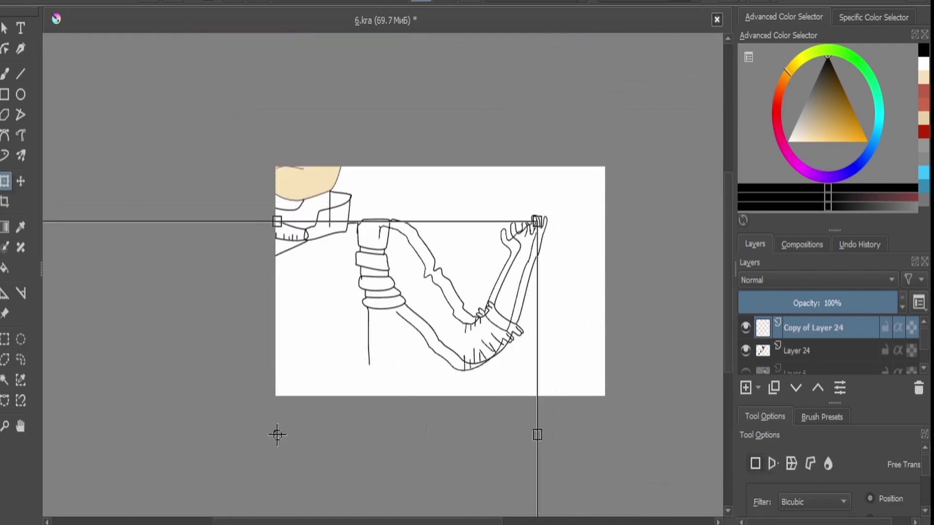
pyautogui.press('Return')
# Move the original character layer across so the shoulder without an arm lies on the canvas.
pyautogui.press('pagedown')
pyautogui.hotkey('ctrl', 't')
pyautogui.moveTo(317, 184)
pyautogui.mouseDown()
pyautogui.moveTo(574, 198)
pyautogui.moveTo(398, 237)
pyautogui.moveTo(549, 197)
pyautogui.mouseUp()
pyautogui.press('Return')
# Mirror the copied arm horizontally and position its sleeve against the bare shoulder and armbands.
pyautogui.click(21, 360)
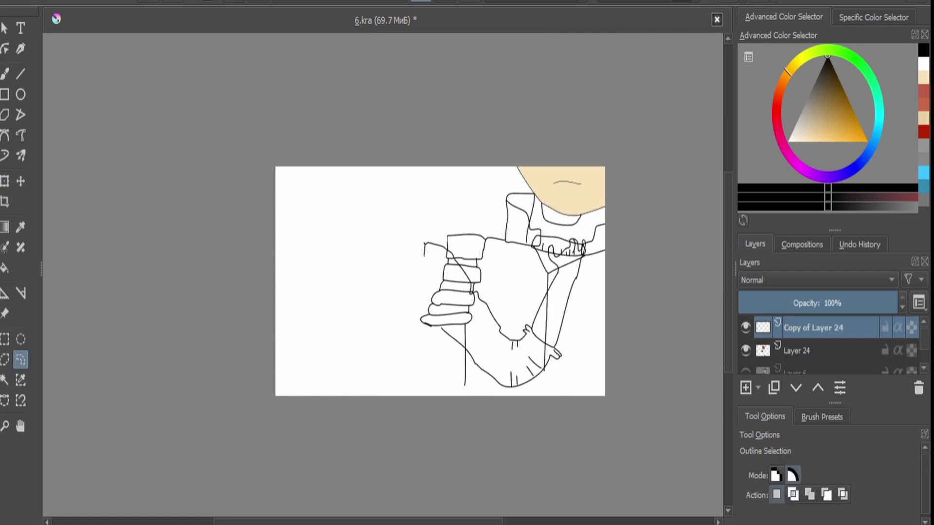
pyautogui.hotkey('ctrl', 't')
pyautogui.moveTo(498, 294); pyautogui.dragTo(256, 295)
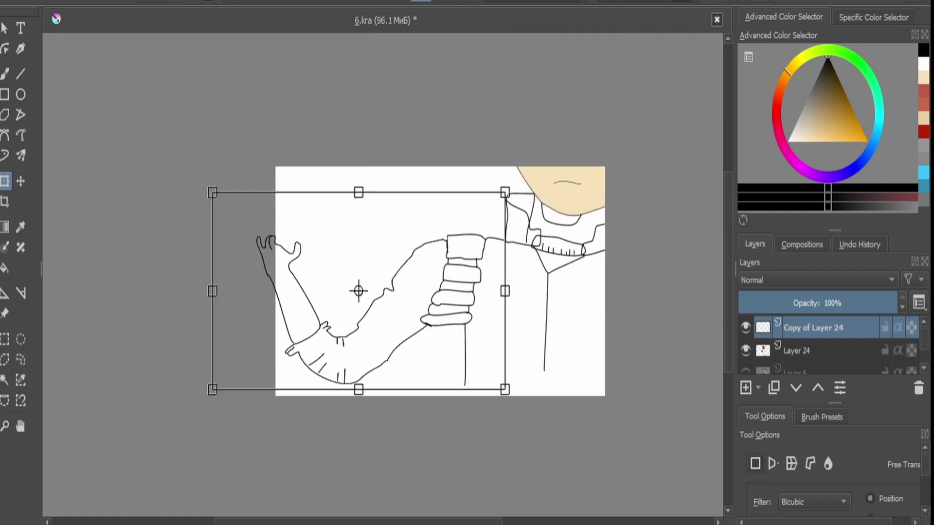
pyautogui.press('1')
# Patch the lowest armband's broken outline and connect the mirrored sleeve's upper line to the shoulder piece.
pyautogui.press('b')
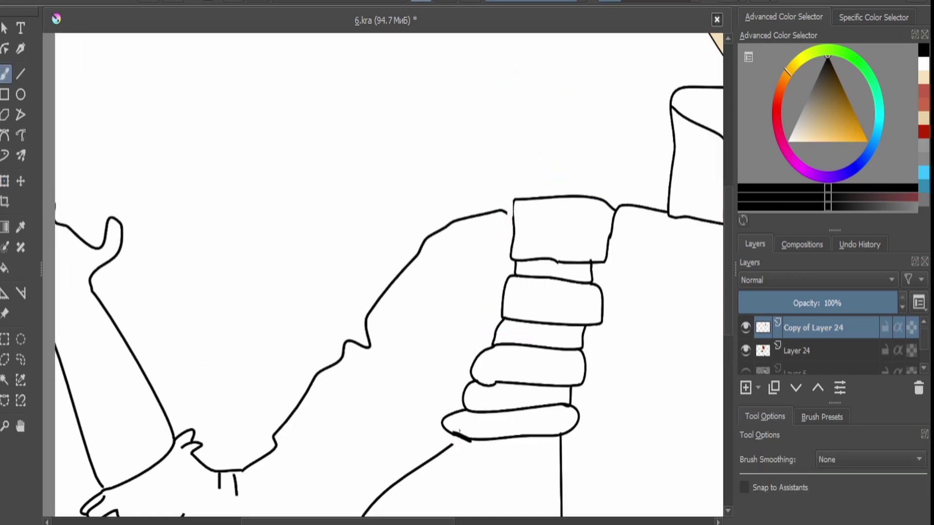
pyautogui.click(20, 135)
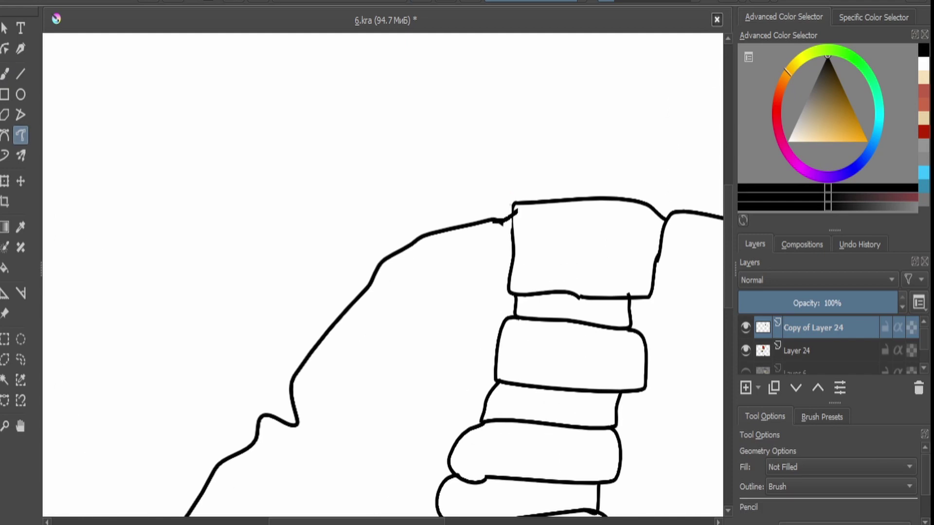
pyautogui.press('+')
pyautogui.press('+')
pyautogui.scroll(-8, 382, 275)
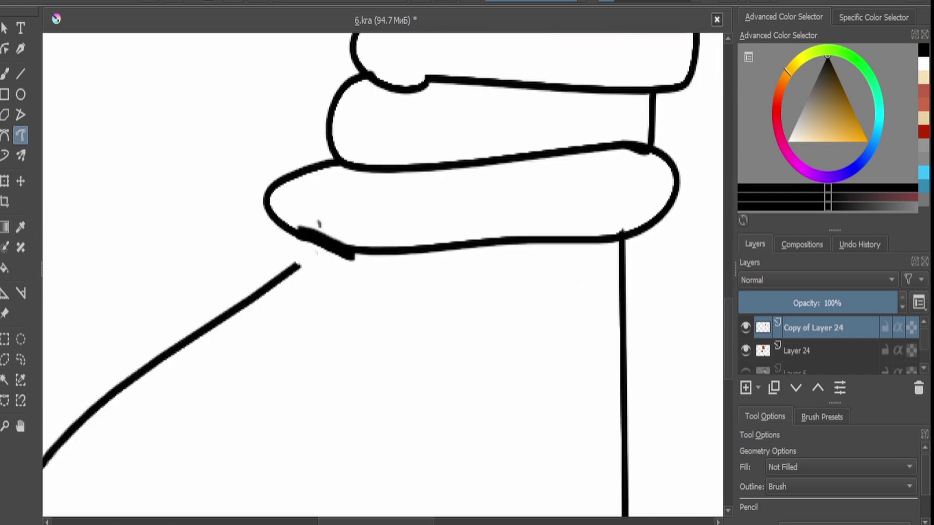
# Merge the mirrored arm layer into the character layer.
pyautogui.press('-')
pyautogui.press('-')
pyautogui.press('-')
pyautogui.press('-')
pyautogui.press('-')
pyautogui.hotkey('shift', 'Delete')
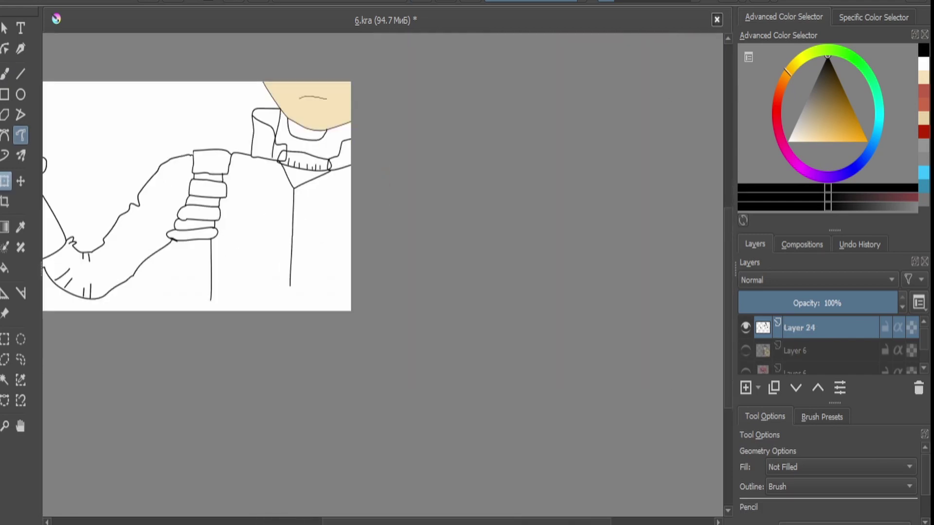
# Transform the merged character layer to centre the figure so both bent arms fit across the canvas.
pyautogui.hotkey('ctrl', 't')
pyautogui.press('+')
pyautogui.press('+')
pyautogui.press('-')
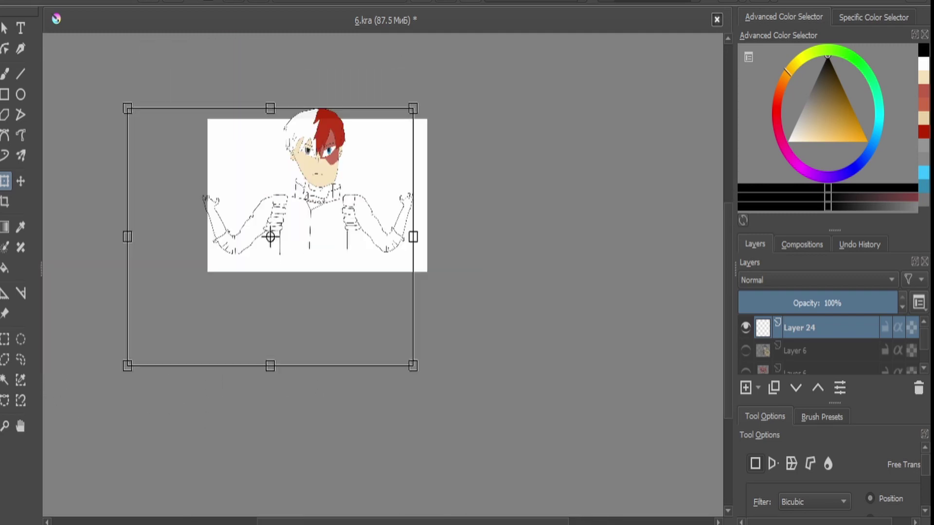
pyautogui.press('+')
pyautogui.press('+')
pyautogui.press('+')
pyautogui.press('+')
pyautogui.hotkey('ctrl', 'r')
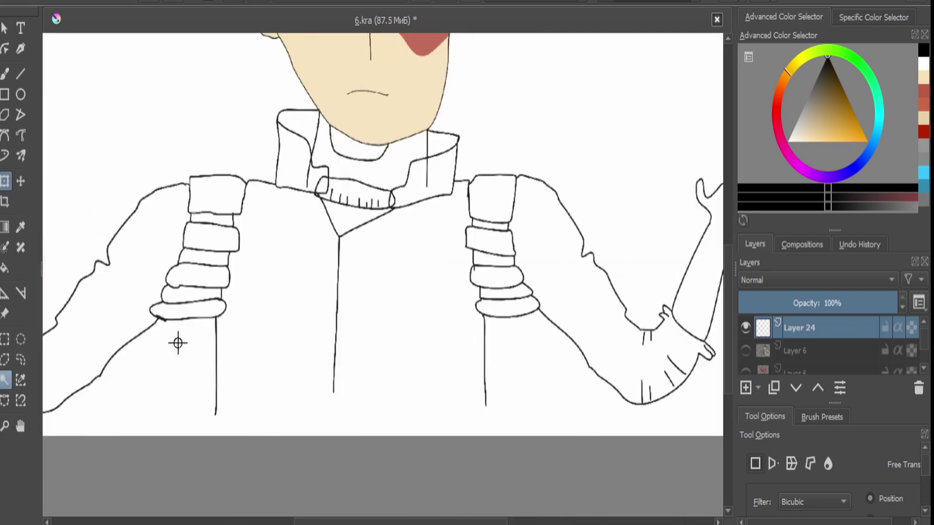
# Fill the neck and the enclosed area beneath the chin with the face's beige skin colour.
pyautogui.press('p')
pyautogui.press('f')
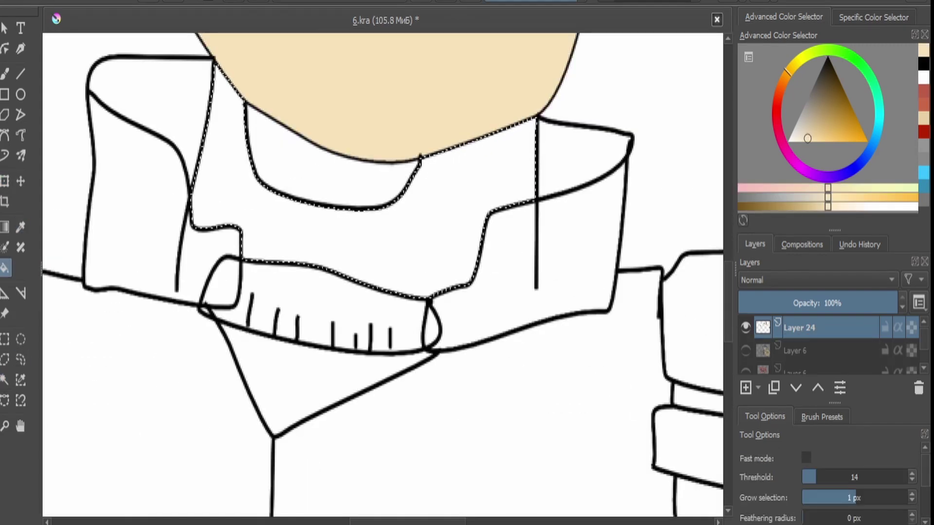
pyautogui.hotkey('shift', 'BackSpace')
pyautogui.press('-')
pyautogui.press('-')
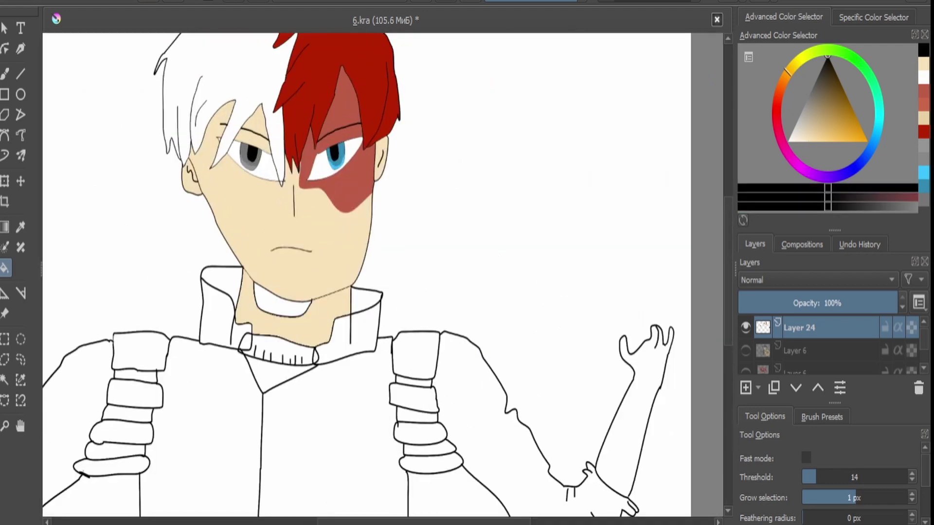
pyautogui.press('+')
pyautogui.keyDown('ctrl'); pyautogui.click(312, 272); pyautogui.keyUp('ctrl')
pyautogui.click(295, 316)
# Paint over the curved line below the chin with the skin colour and patch the thin part of the jaw outline in black.
pyautogui.press('b')
pyautogui.press('+')
pyautogui.press('+')
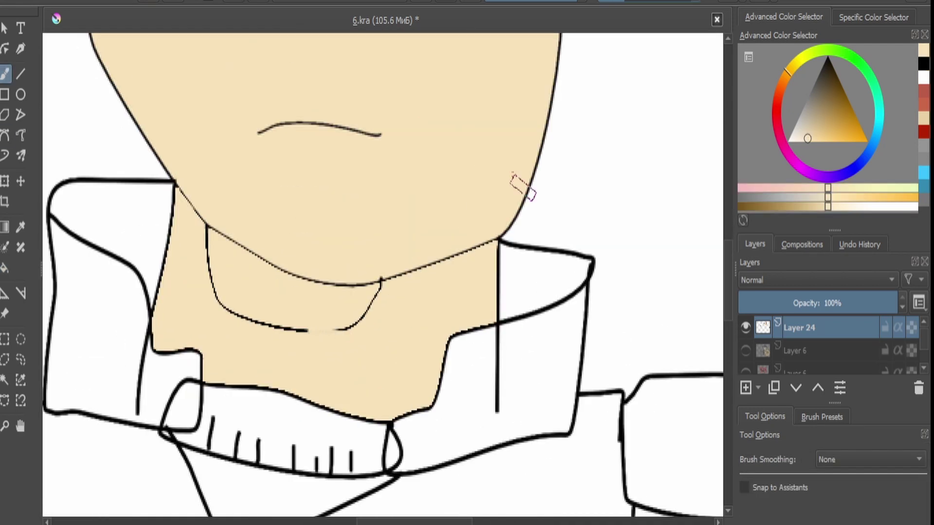
pyautogui.moveTo(216, 311)
pyautogui.mouseDown()
pyautogui.moveTo(209, 264)
pyautogui.moveTo(375, 313)
pyautogui.moveTo(369, 327)
pyautogui.moveTo(344, 331)
pyautogui.moveTo(194, 250)
pyautogui.mouseUp()
pyautogui.hotkey('ctrl', 'z')
pyautogui.press('+')
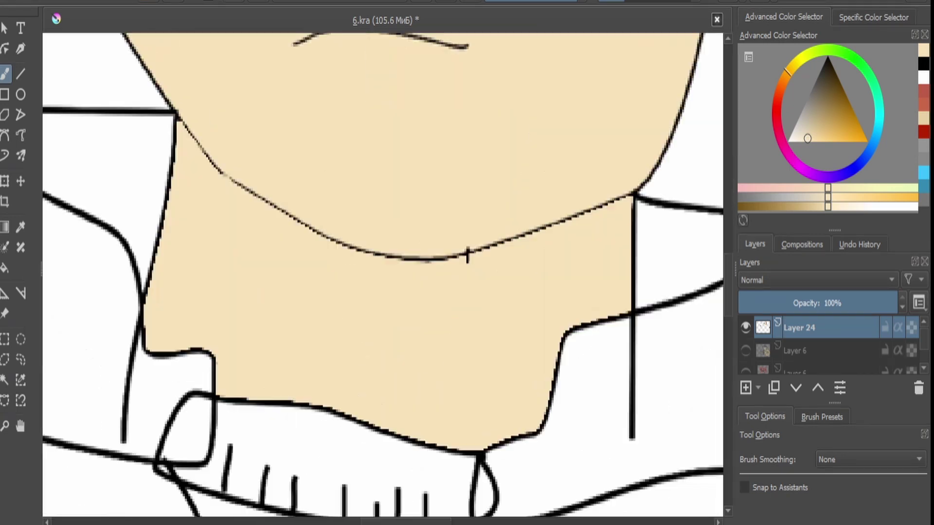
pyautogui.press('d')
pyautogui.moveTo(212, 170); pyautogui.dragTo(241, 187)
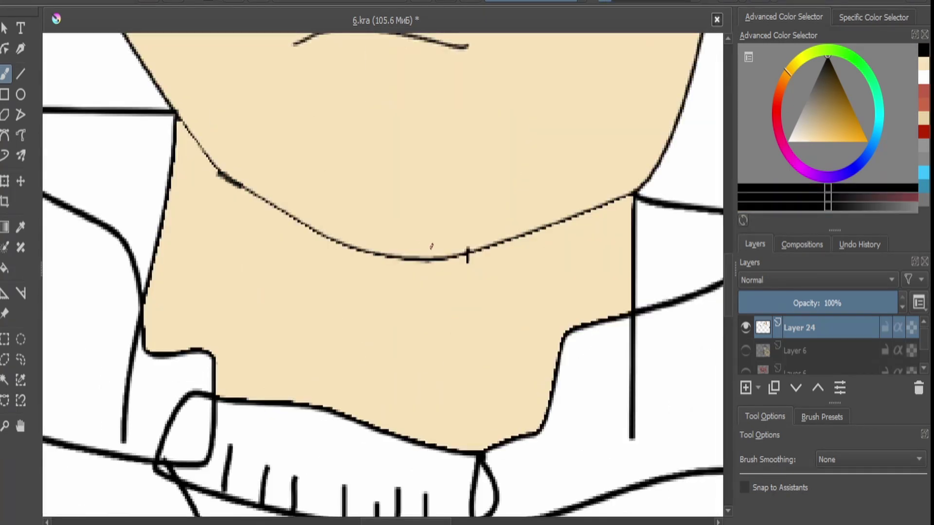
# Fill both outer flaps of the raised collar with dark blue.
pyautogui.press('-')
pyautogui.press('-')
pyautogui.press('f')
pyautogui.click(363, 282)
pyautogui.click(501, 292)
pyautogui.press('+')
pyautogui.press('+')
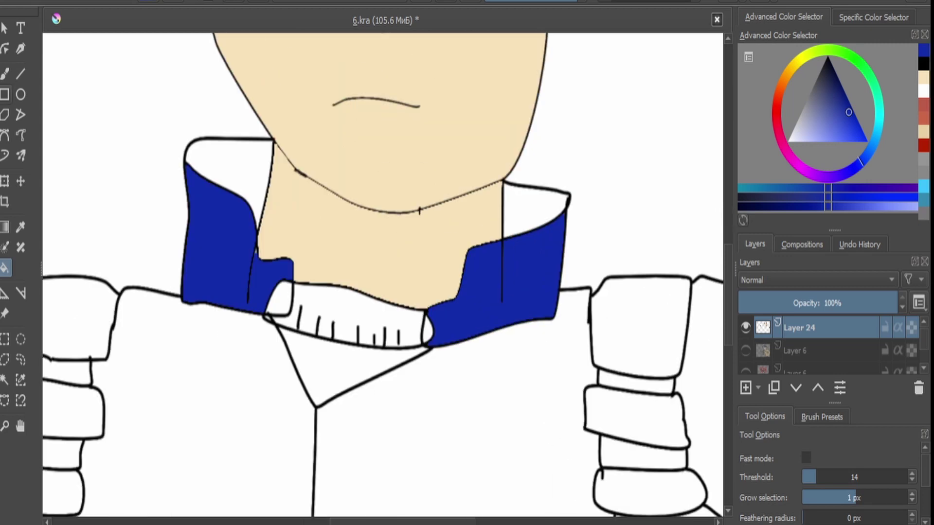
# Paint the neckband's rounded right end in the collar's dark blue up to its inner edge line.
pyautogui.press('b')
pyautogui.press('+')
pyautogui.press('+')
pyautogui.press('+')
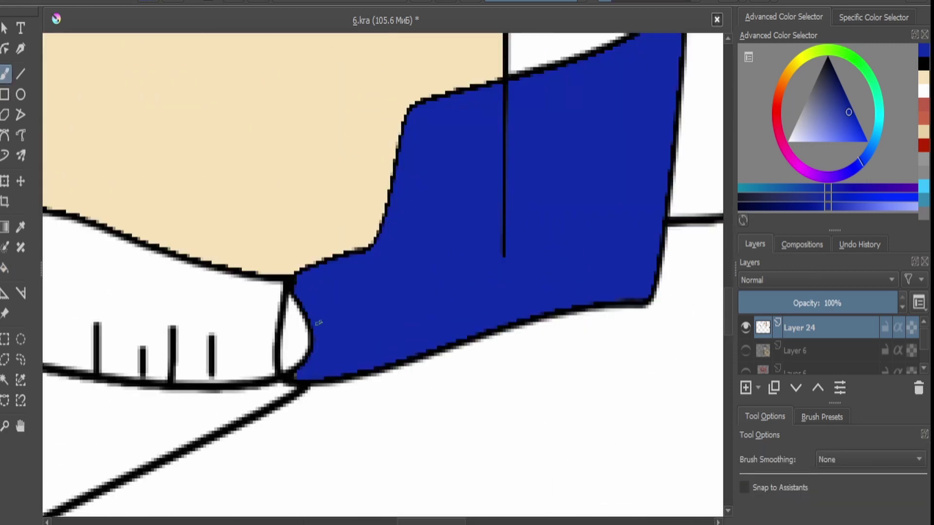
pyautogui.moveTo(319, 323); pyautogui.dragTo(287, 340)
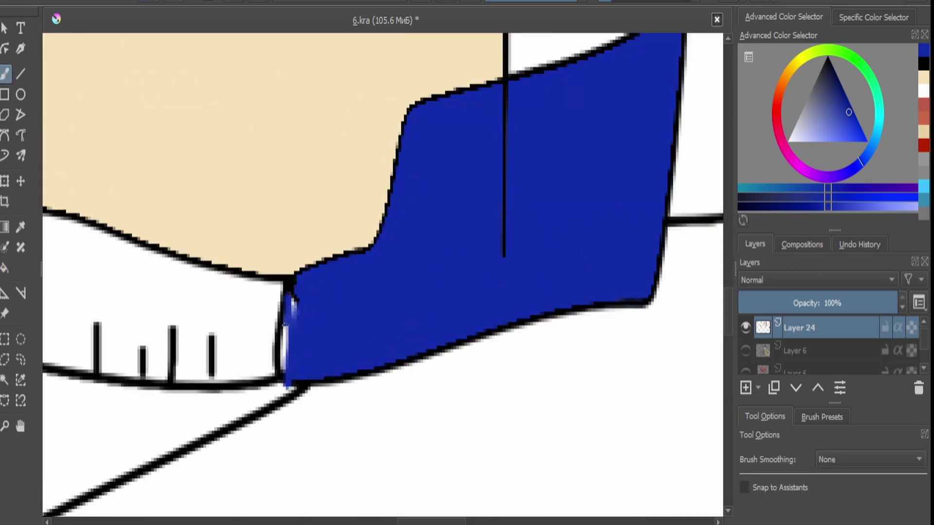
pyautogui.press('-')
pyautogui.press('-')
pyautogui.press('-')
# Paint the overlapping left end of the neckband dark blue and retouch the collar's edge there in black.
pyautogui.press('+')
pyautogui.press('+')
pyautogui.press('+')
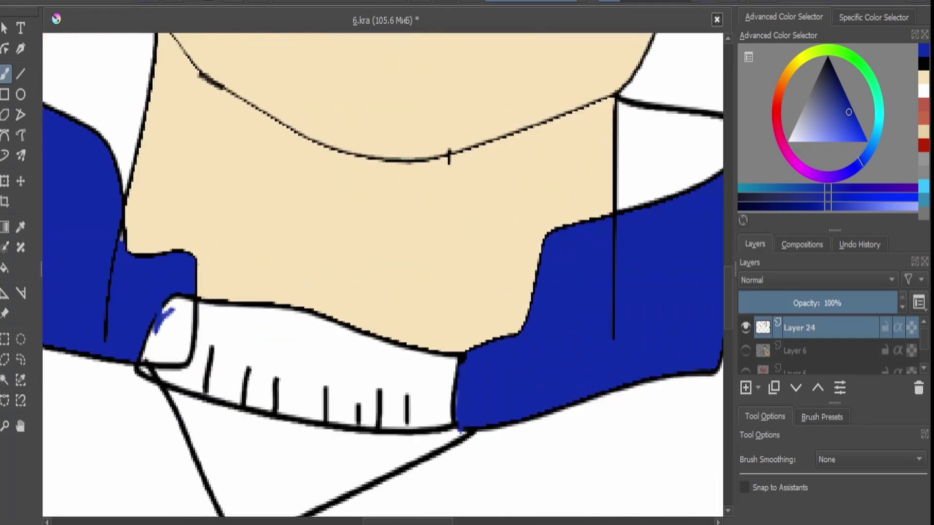
pyautogui.moveTo(161, 310)
pyautogui.mouseDown()
pyautogui.moveTo(139, 347)
pyautogui.moveTo(172, 297)
pyautogui.moveTo(176, 325)
pyautogui.moveTo(145, 344)
pyautogui.moveTo(183, 345)
pyautogui.moveTo(166, 322)
pyautogui.mouseUp()
pyautogui.press('+')
pyautogui.press('+')
pyautogui.press('+')
pyautogui.press('-')
pyautogui.press('d')
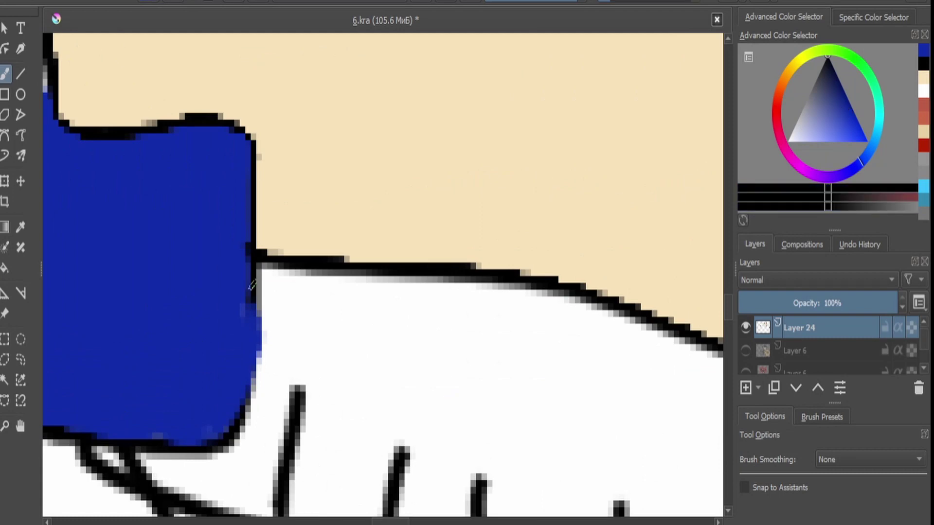
# Fill the ribbed neckband between the two collar flaps with light grey.
pyautogui.press('-')
pyautogui.press('f')
pyautogui.click(275, 405)
pyautogui.press('-')
pyautogui.press('+')
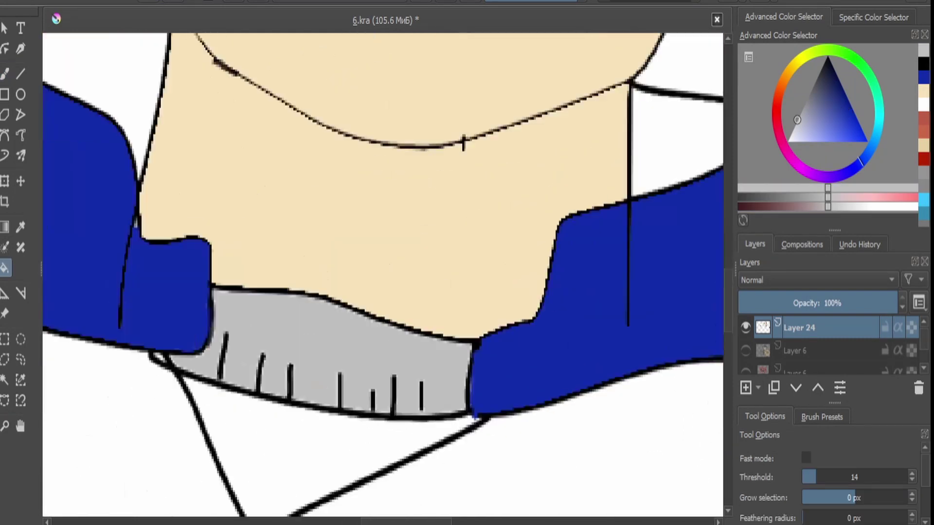
# Fill the V-shaped opening below the neckband with the beige skin colour.
pyautogui.press('-')
pyautogui.press('-')
pyautogui.press('-')
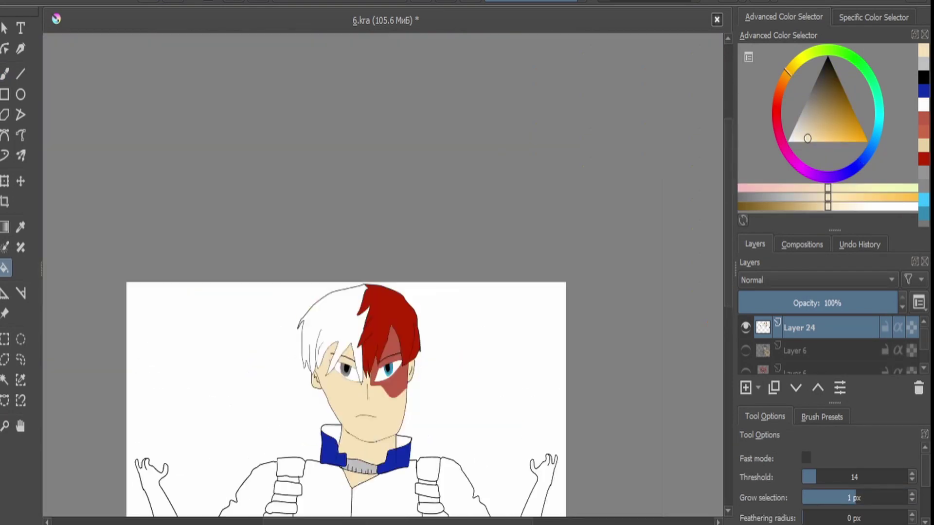
pyautogui.press('+')
pyautogui.press('-')
pyautogui.scroll(1, 281, 442)
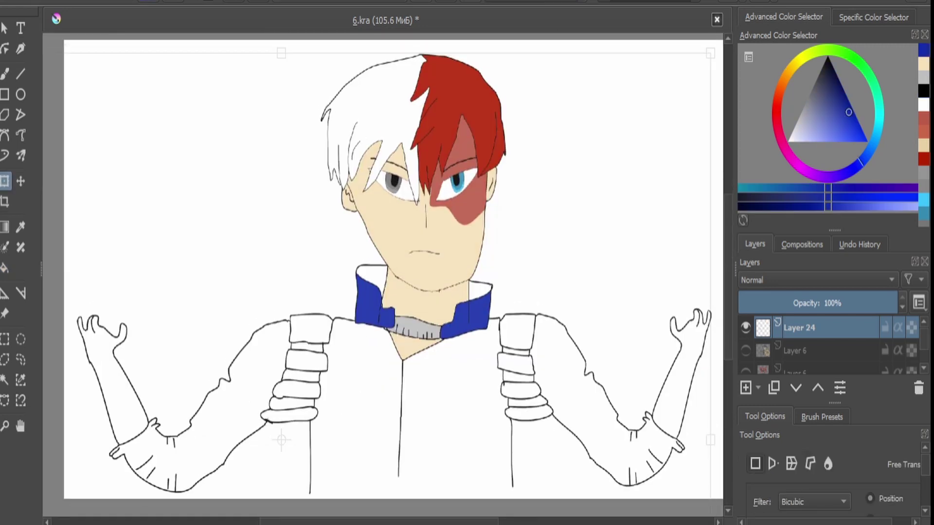
# Extend both side outlines of the torso downward in black with the Freehand Path tool.
pyautogui.press('d')
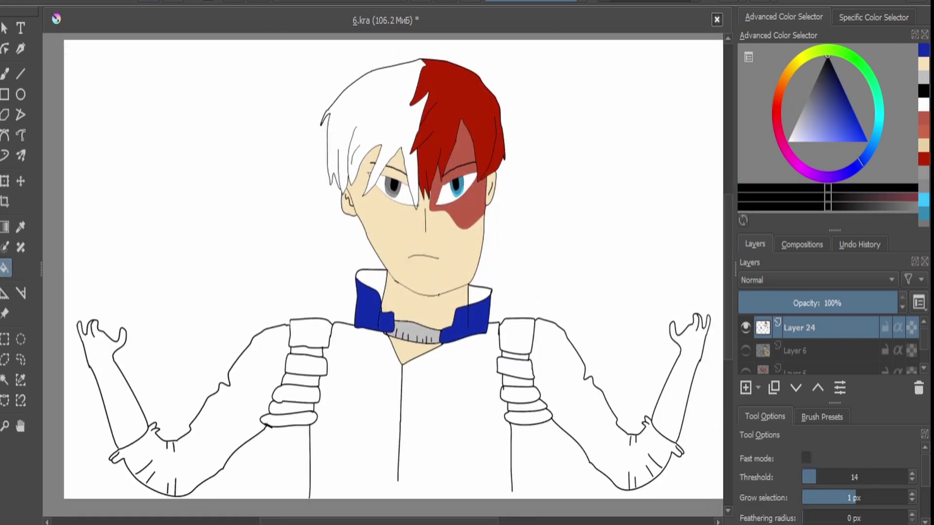
pyautogui.click(21, 135)
pyautogui.scroll(-5, 246, 308)
pyautogui.press('+')
pyautogui.press('+')
pyautogui.moveTo(422, 327); pyautogui.dragTo(420, 444)
pyautogui.hscroll(-5, 382, 275)
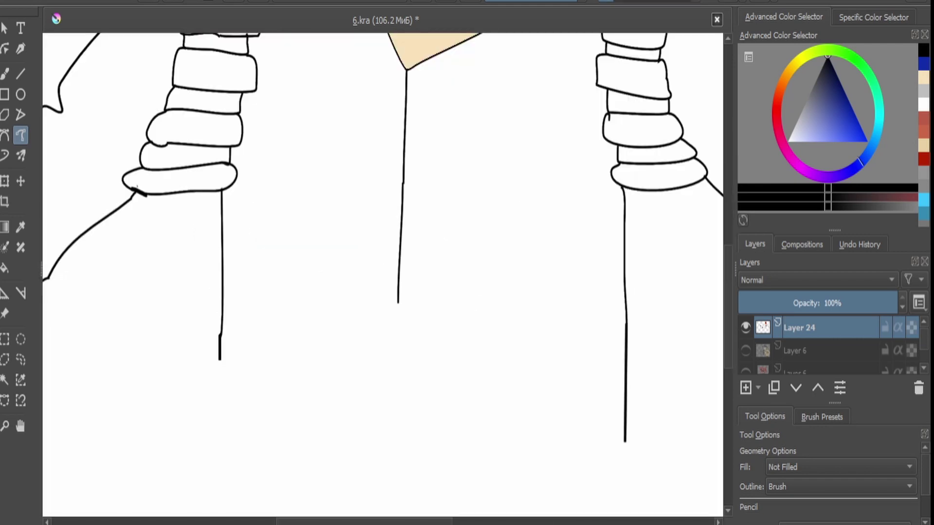
pyautogui.moveTo(220, 360); pyautogui.dragTo(220, 391)
# Continue the torso's right outline with a zigzag fold at the waist, down to the canvas's lower edge.
pyautogui.scroll(-5, 220, 391)
pyautogui.scroll(5, 380, 311)
pyautogui.moveTo(372, 309); pyautogui.dragTo(387, 313)
pyautogui.moveTo(377, 368); pyautogui.dragTo(374, 465)
pyautogui.scroll(-5, 383, 257)
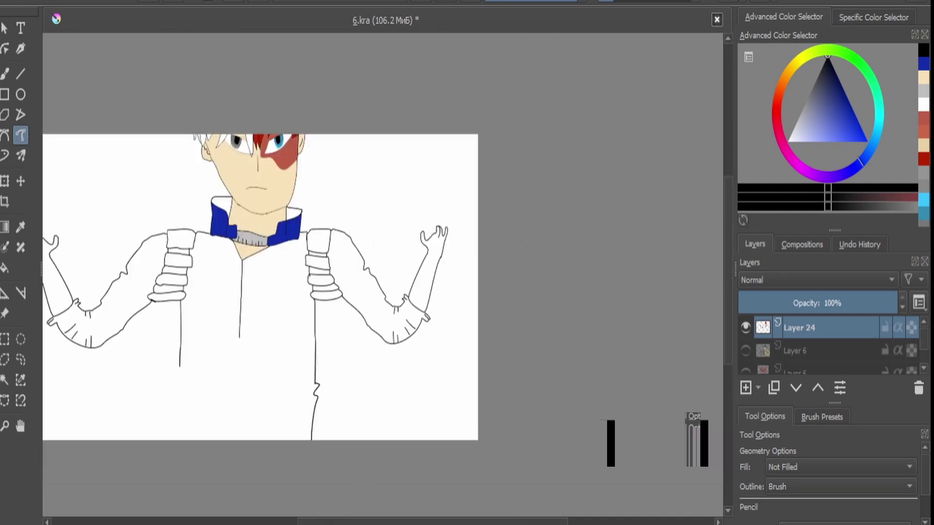
# Continue the torso's left outline with a bend at the hip, down to the canvas's lower edge.
pyautogui.scroll(5, 383, 257)
pyautogui.moveTo(170, 324); pyautogui.dragTo(170, 355)
pyautogui.scroll(-2, 383, 275)
pyautogui.moveTo(143, 431); pyautogui.dragTo(149, 500)
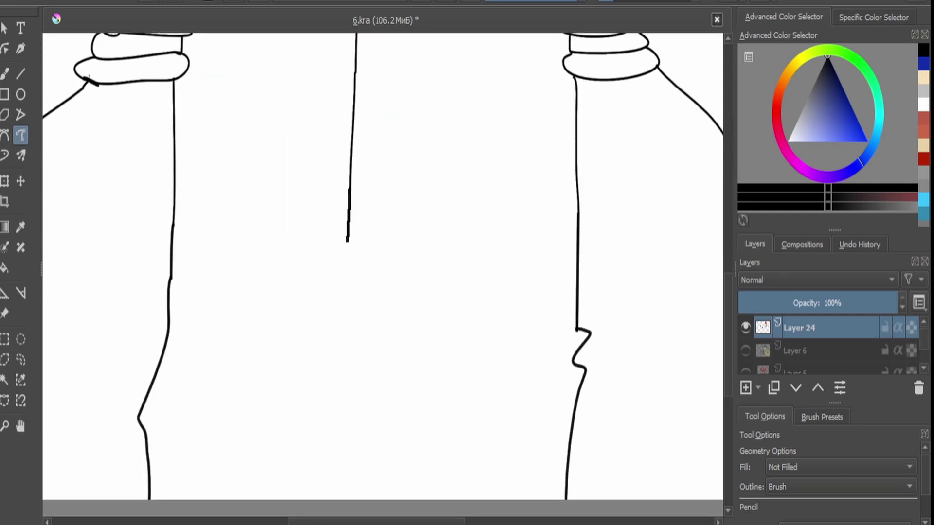
# Lengthen the jacket's centre line and draw a rectangular belt buckle with a smaller inner rectangle at its end.
pyautogui.moveTo(347, 242); pyautogui.dragTo(346, 272)
pyautogui.scroll(2, 346, 273)
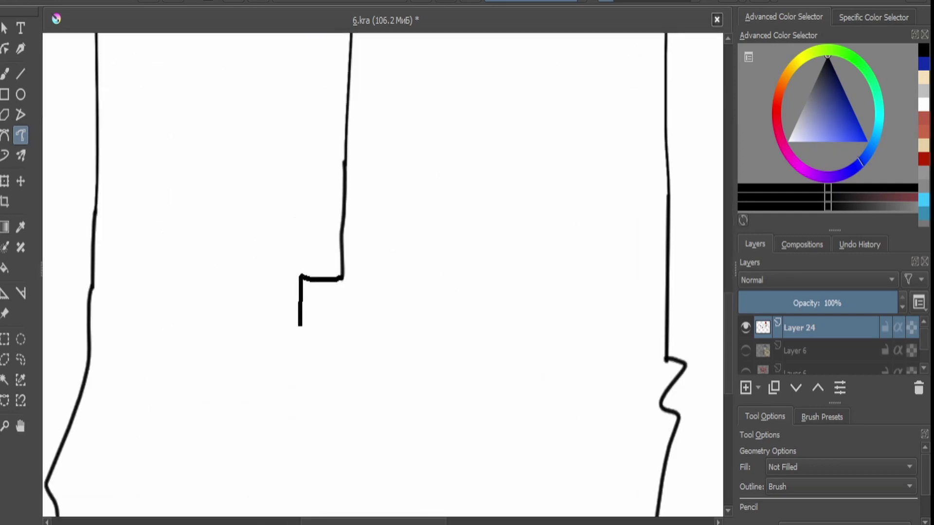
pyautogui.moveTo(300, 326)
pyautogui.mouseDown()
pyautogui.moveTo(297, 407)
pyautogui.moveTo(382, 389)
pyautogui.moveTo(373, 274)
pyautogui.moveTo(344, 277)
pyautogui.moveTo(323, 295)
pyautogui.moveTo(313, 380)
pyautogui.mouseUp()
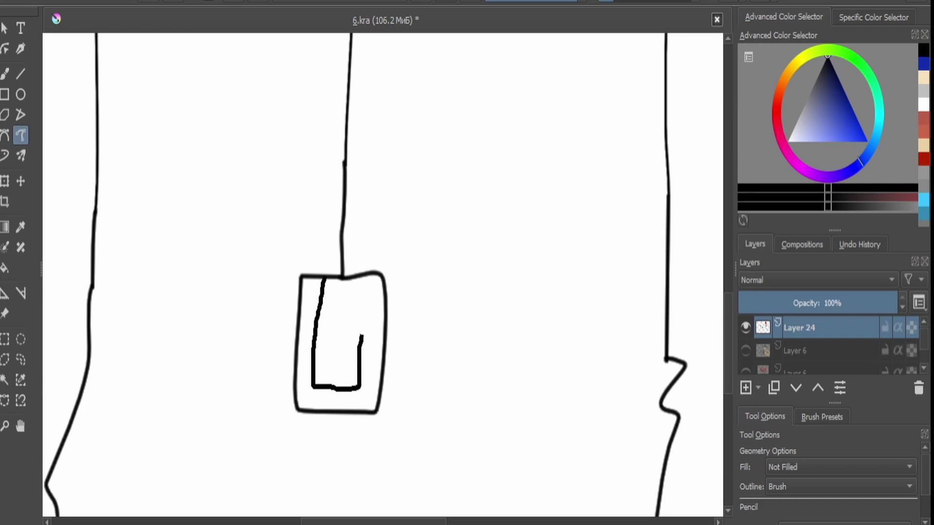
pyautogui.moveTo(362, 335)
pyautogui.mouseDown()
pyautogui.moveTo(368, 277)
pyautogui.moveTo(325, 279)
pyautogui.mouseUp()
# Draw one wide belt panel on each side of the buckle.
pyautogui.moveTo(420, 275)
pyautogui.mouseDown()
pyautogui.moveTo(503, 411)
pyautogui.moveTo(379, 414)
pyautogui.mouseUp()
pyautogui.moveTo(302, 276)
pyautogui.mouseDown()
pyautogui.moveTo(229, 264)
pyautogui.moveTo(259, 404)
pyautogui.moveTo(296, 411)
pyautogui.mouseUp()
pyautogui.press('-')
pyautogui.press('-')
pyautogui.press('-')
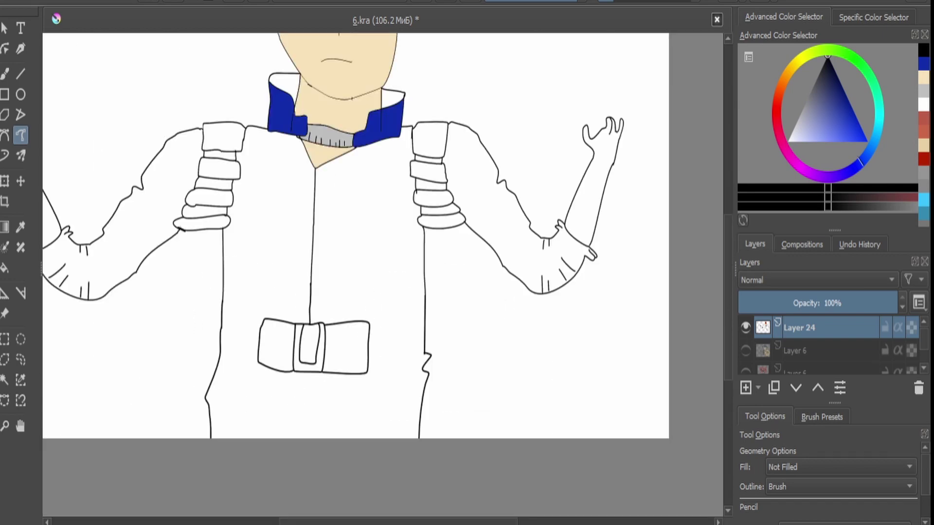
# Add a narrow connecting belt segment to the outer side of each wide belt panel.
pyautogui.press('+')
pyautogui.press('+')
pyautogui.moveTo(483, 409); pyautogui.dragTo(447, 407)
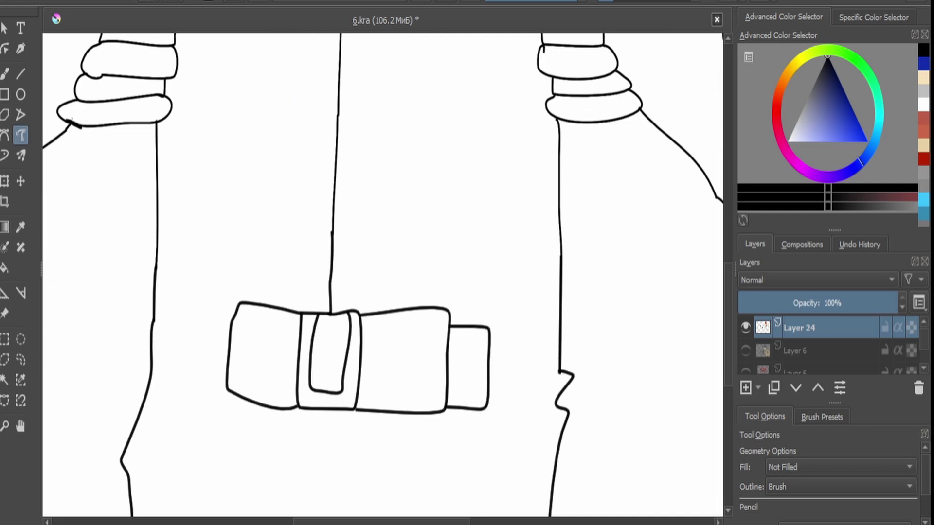
pyautogui.moveTo(199, 366); pyautogui.dragTo(227, 384)
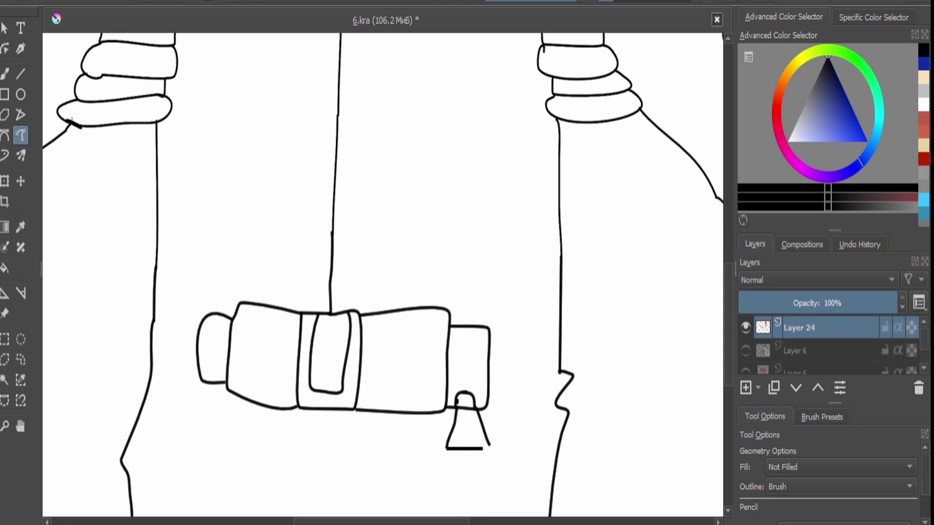
# Draw a hanging canister with a rounded loop, tapered neck and boxy body below each narrow belt segment.
pyautogui.press('+')
pyautogui.moveTo(491, 401); pyautogui.dragTo(494, 457)
pyautogui.press('-')
pyautogui.press('-')
pyautogui.press('+')
pyautogui.press('+')
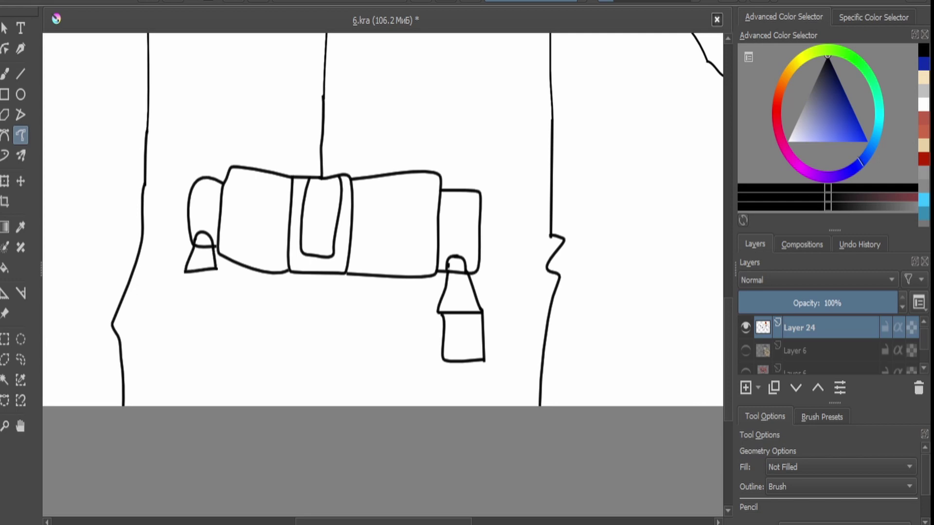
pyautogui.moveTo(190, 308); pyautogui.dragTo(185, 275)
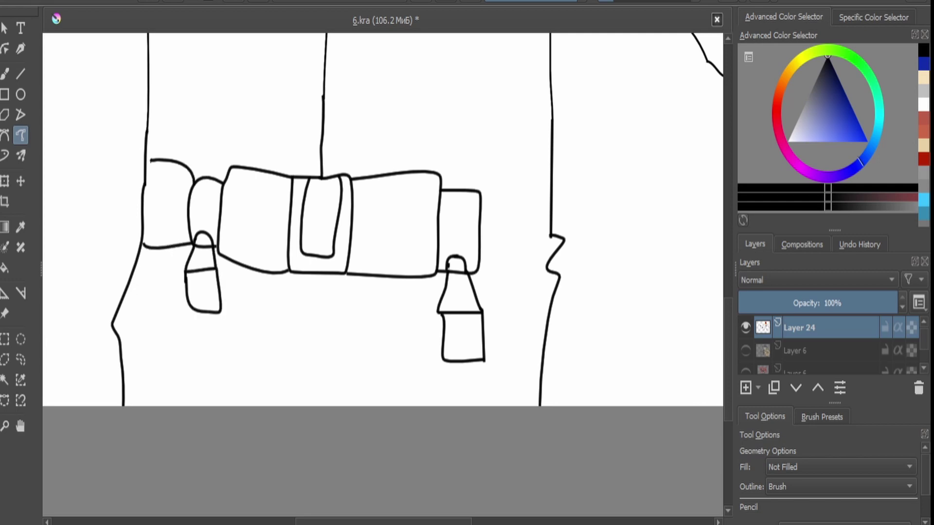
# Draw the outer belt segments reaching the torso's sides, with an inner pocket outline on the left one.
pyautogui.moveTo(167, 222); pyautogui.dragTo(145, 227)
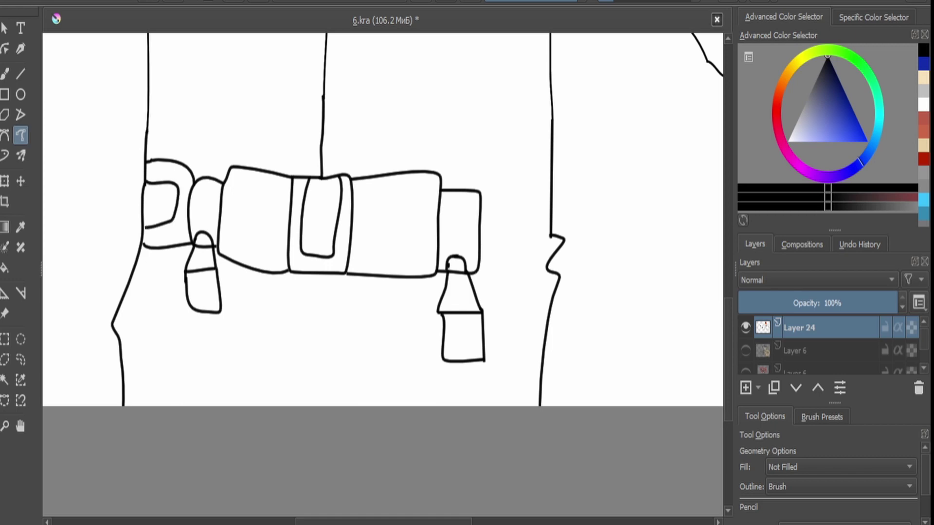
pyautogui.moveTo(480, 268); pyautogui.dragTo(478, 274)
pyautogui.moveTo(555, 277); pyautogui.dragTo(557, 276)
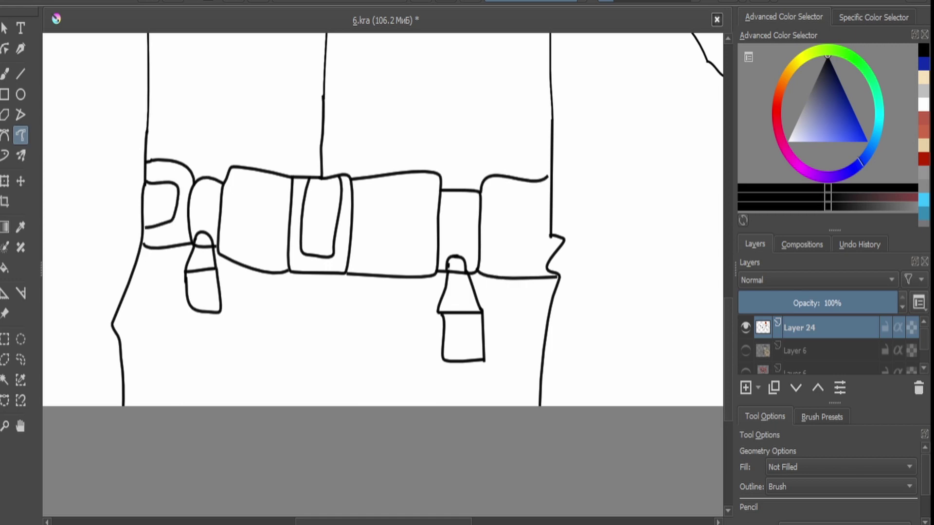
# Erase the zigzag fold at the right end of the belt and redraw that part of the torso outline smoothly.
pyautogui.press('b')
pyautogui.scroll(2, 598, 51)
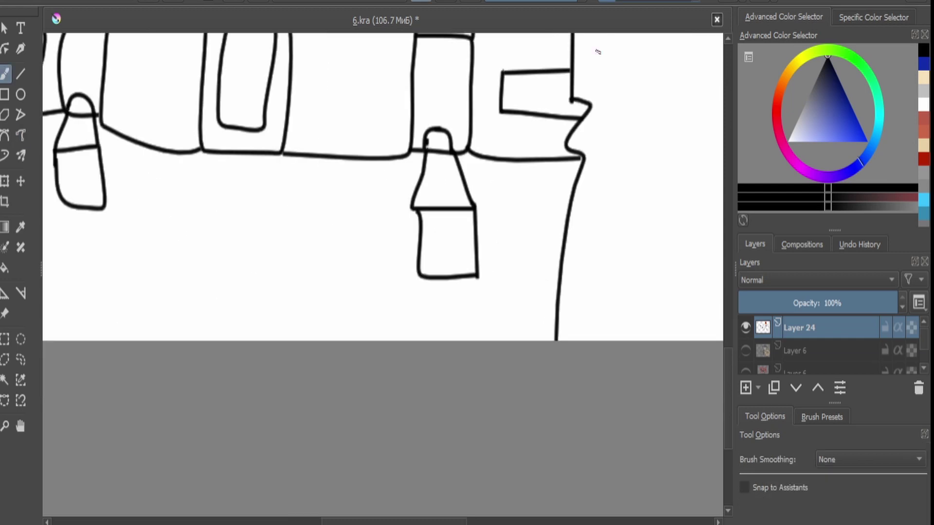
pyautogui.moveTo(590, 94)
pyautogui.mouseDown()
pyautogui.moveTo(571, 101)
pyautogui.moveTo(581, 172)
pyautogui.mouseUp()
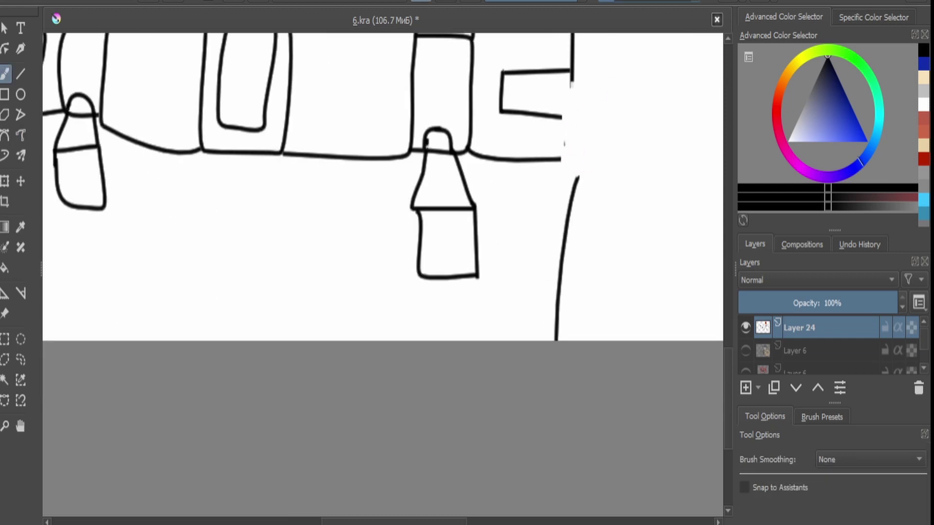
pyautogui.click(20, 135)
pyautogui.moveTo(571, 114); pyautogui.dragTo(577, 185)
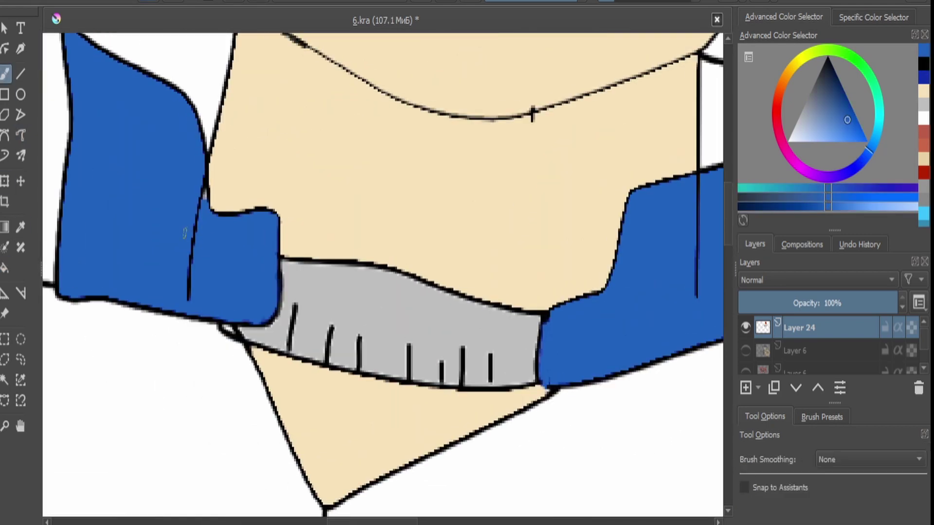
# Paint over the vertical fold line on the right collar flap with the collar's blue.
pyautogui.moveTo(693, 236); pyautogui.dragTo(469, 252)
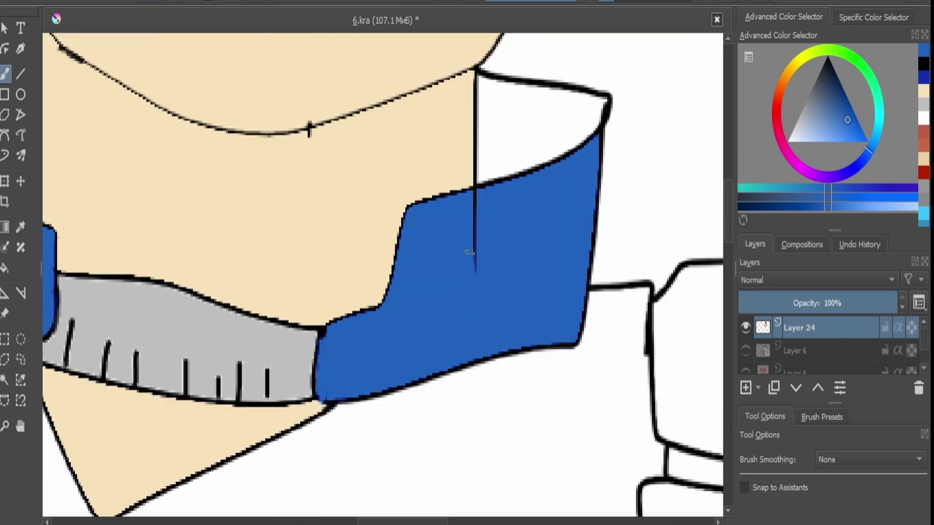
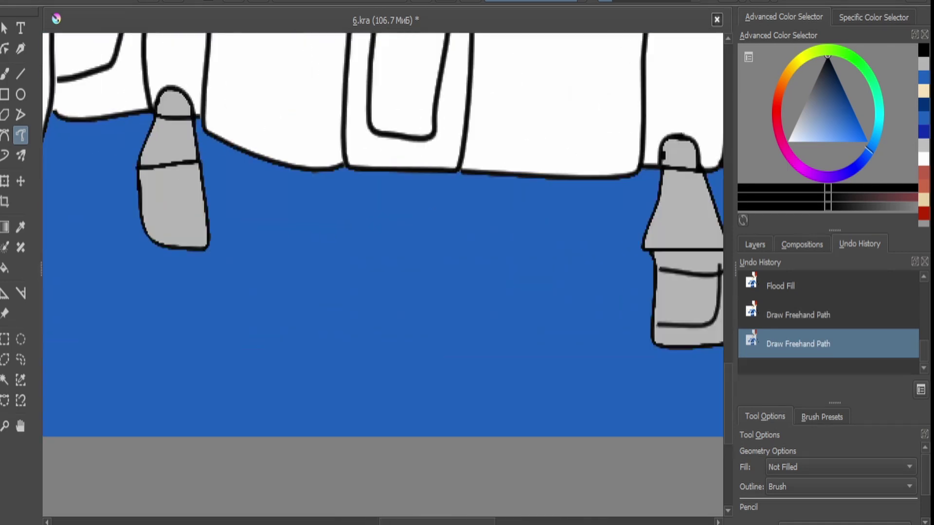
# Undo the last freehand path.
pyautogui.hotkey('ctrl', 'z')
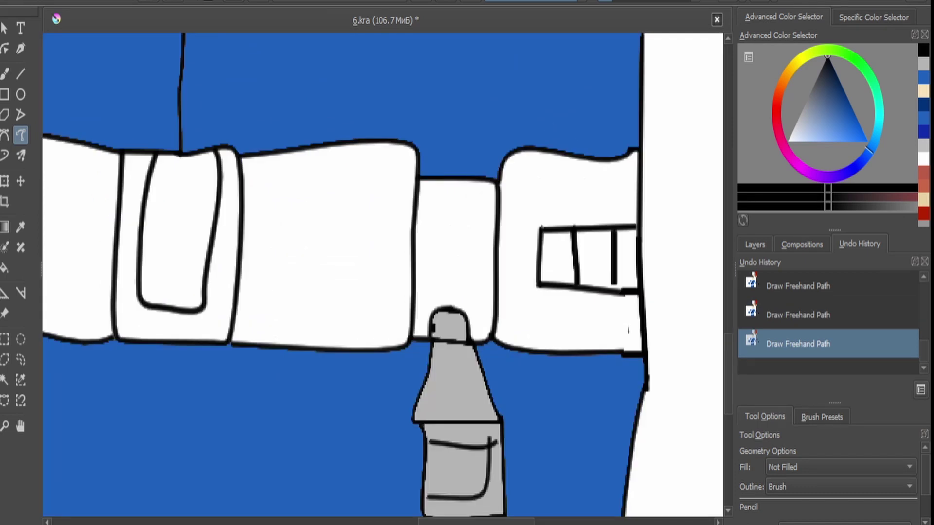
# Fill the belt buckle, its inner rectangle and the two wide panels beside it with greyish green.
pyautogui.press('f')
pyautogui.hotkey('ctrl', 'z')
pyautogui.click(170, 229)
pyautogui.click(127, 243)
pyautogui.click(326, 243)
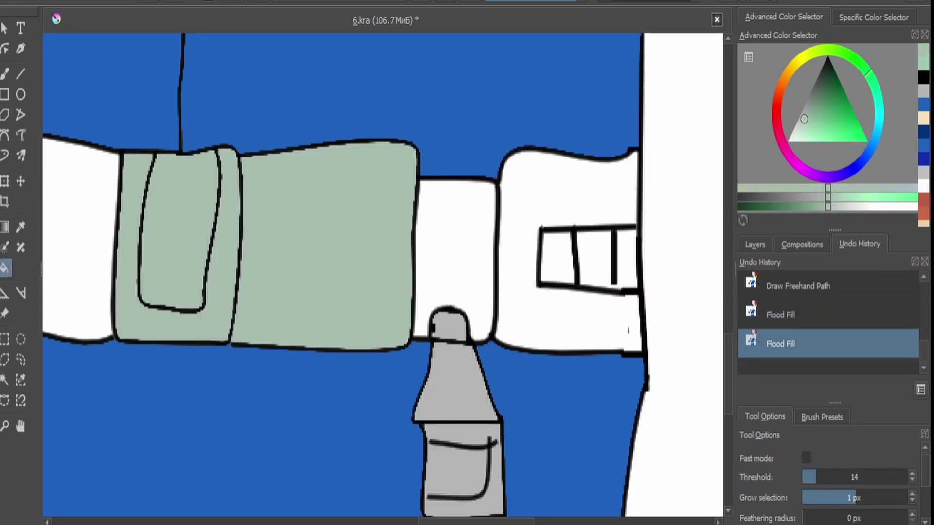
pyautogui.click(78, 239)
# Fill the right outer belt segment and the small compartments inside it with greyish green.
pyautogui.click(559, 185)
pyautogui.click(557, 258)
pyautogui.click(593, 260)
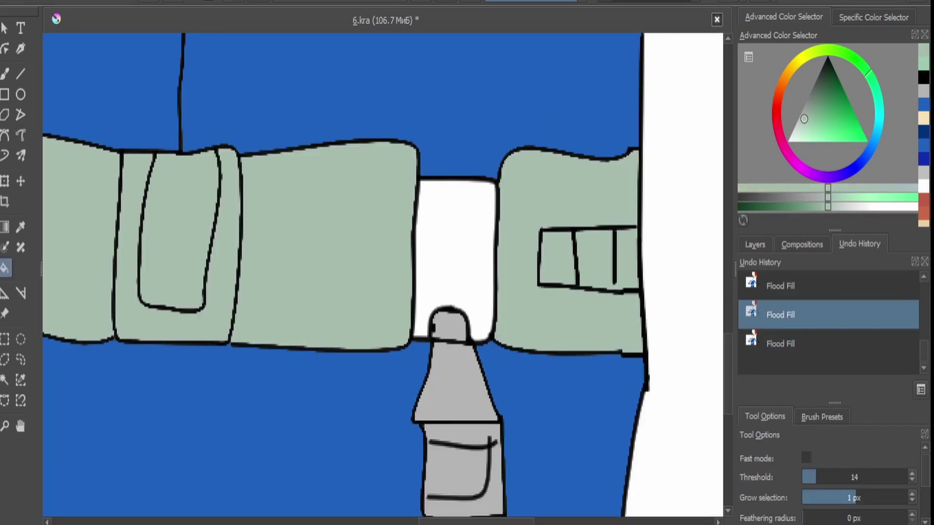
# Fill the left outer belt segment and its inner pocket with the same greyish green.
pyautogui.moveTo(340, 292); pyautogui.dragTo(674, 316)
pyautogui.click(238, 302)
pyautogui.click(190, 243)
pyautogui.scroll(-5, 384, 273)
pyautogui.scroll(4, 364, 271)
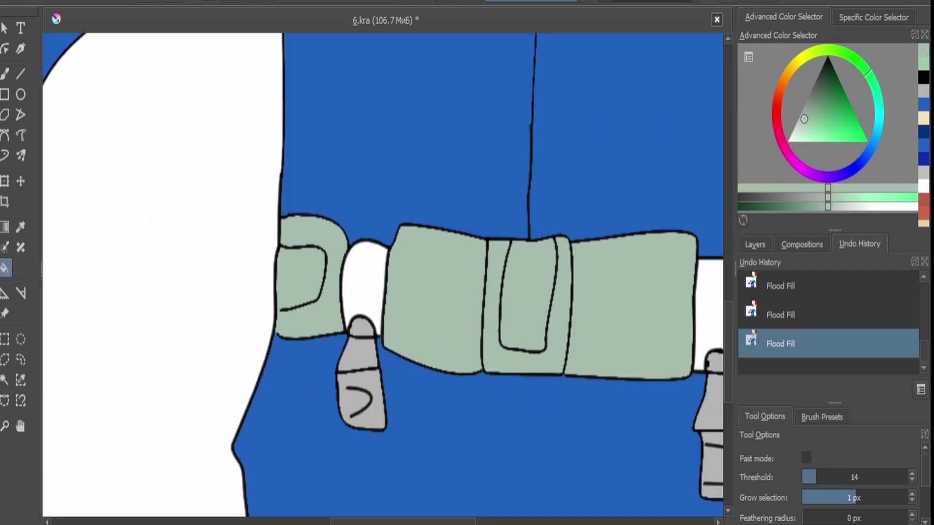
# Fill the strap sections between the belt pouches with a muted brown.
pyautogui.click(784, 74)
pyautogui.click(822, 106)
pyautogui.click(365, 271)
# Fill the narrow recessed bands of both shoulder straps with the same muted brown.
pyautogui.scroll(-3, 384, 292)
pyautogui.scroll(-3, 384, 272)
pyautogui.scroll(5, 341, 194)
pyautogui.click(537, 189)
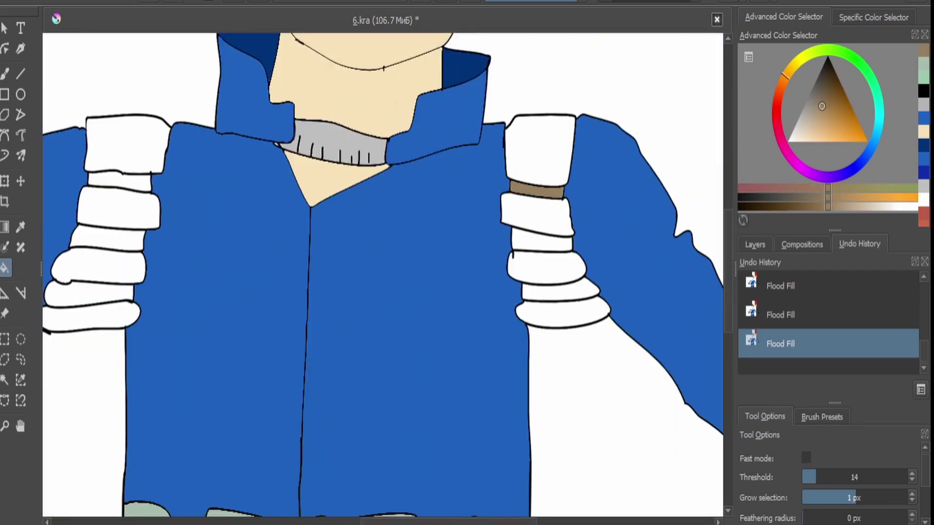
pyautogui.click(542, 240)
pyautogui.click(559, 290)
pyautogui.click(119, 181)
pyautogui.click(107, 237)
pyautogui.click(87, 293)
# Fill the wide padded segments of both shoulder straps with light grey.
pyautogui.click(796, 122)
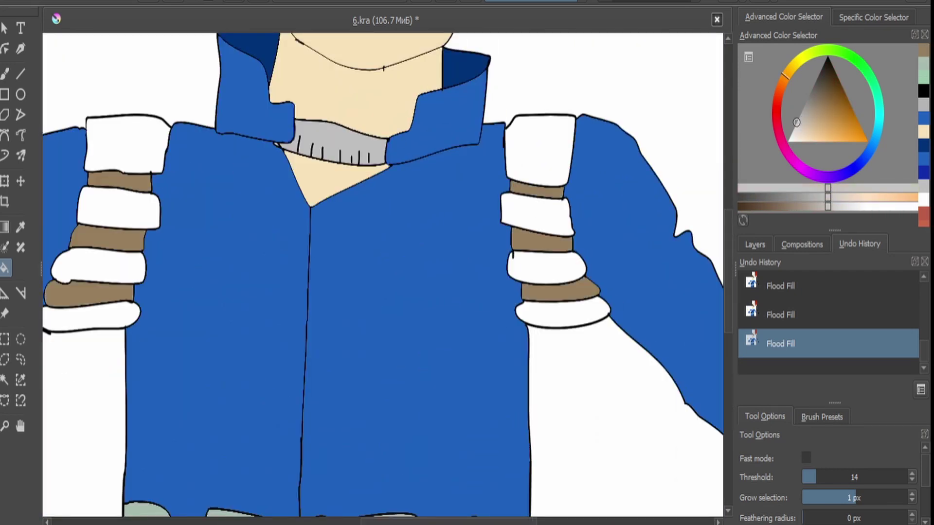
pyautogui.click(539, 148)
pyautogui.click(535, 214)
pyautogui.click(546, 267)
pyautogui.click(561, 313)
pyautogui.click(126, 144)
pyautogui.click(118, 208)
pyautogui.click(97, 265)
# Transform the whole drawing, shifting the character down so the cropped head and hair fit on the canvas.
pyautogui.scroll(-5, 97, 268)
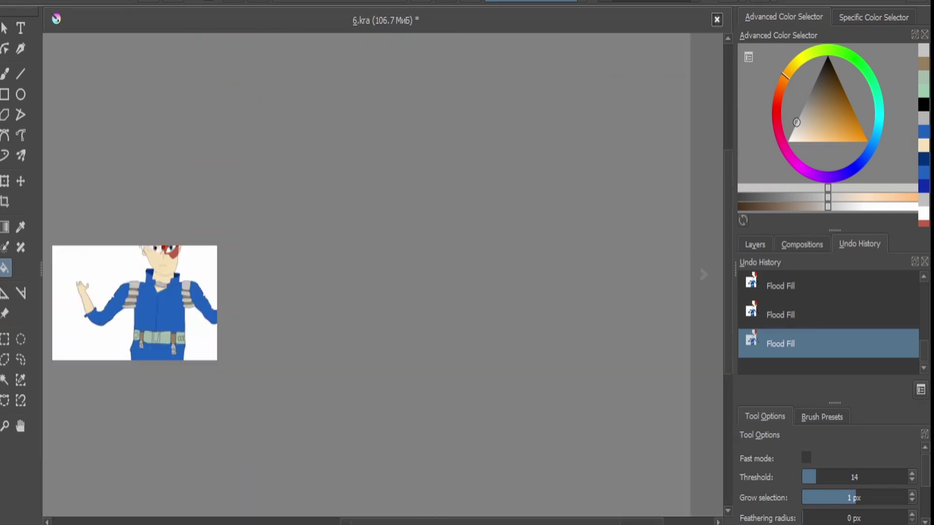
pyautogui.scroll(3, 97, 267)
pyautogui.hotkey('ctrl', 't')
pyautogui.scroll(-3, 104, 327)
pyautogui.scroll(5, 202, 208)
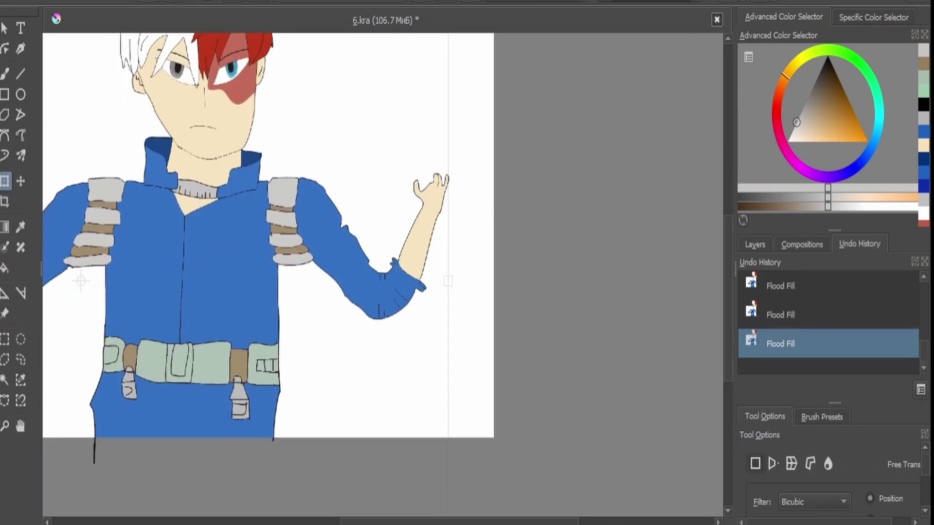
# Draw a jagged black flame outline with freehand paths above the raised hand beside the red-haired side.
pyautogui.click(21, 135)
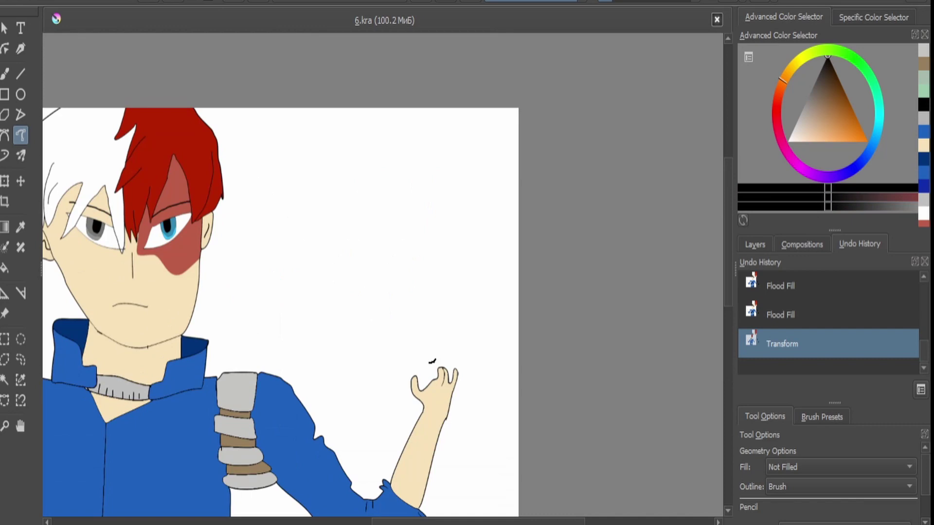
pyautogui.moveTo(432, 361)
pyautogui.mouseDown()
pyautogui.moveTo(460, 309)
pyautogui.moveTo(436, 200)
pyautogui.moveTo(364, 222)
pyautogui.moveTo(395, 374)
pyautogui.moveTo(409, 377)
pyautogui.moveTo(442, 357)
pyautogui.mouseUp()
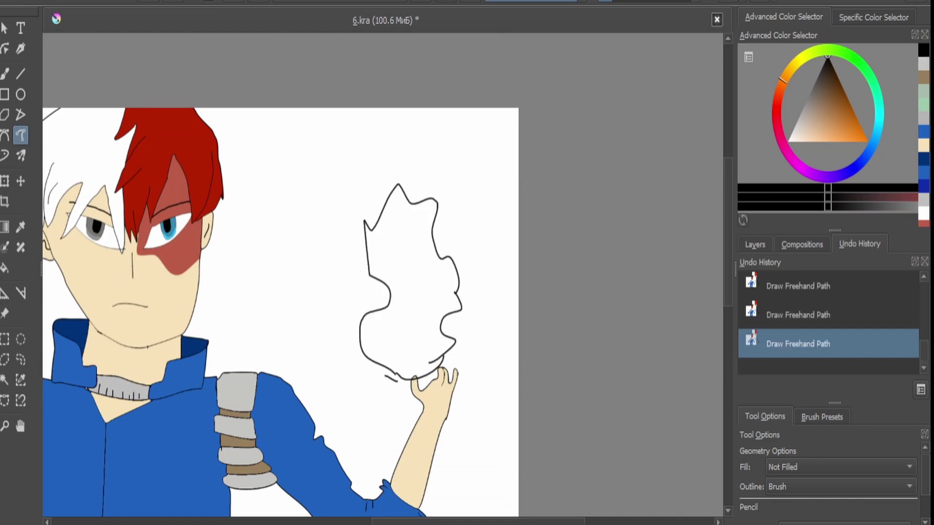
pyautogui.hotkey('ctrl', 'z')
# Draw the narrow flame core and a middle contour around it inside the flame outline.
pyautogui.click(754, 244)
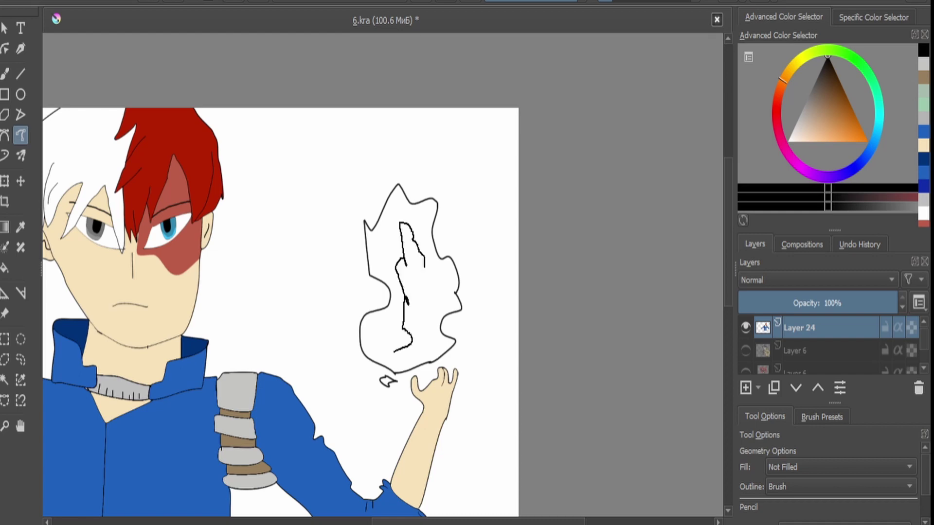
pyautogui.moveTo(425, 267); pyautogui.dragTo(413, 346)
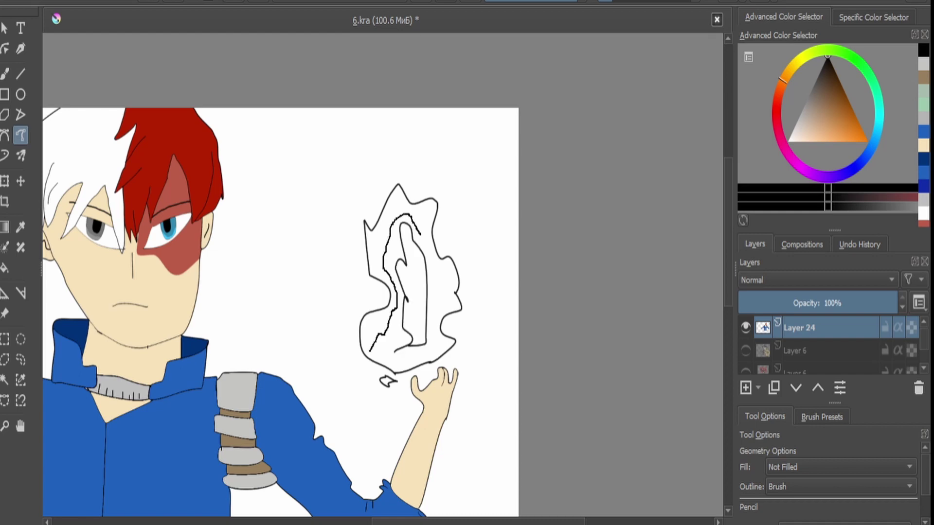
pyautogui.moveTo(420, 234); pyautogui.dragTo(437, 318)
# Draw small spark shapes on both sides of the flame and a wavy line across its base.
pyautogui.scroll(2, 424, 261)
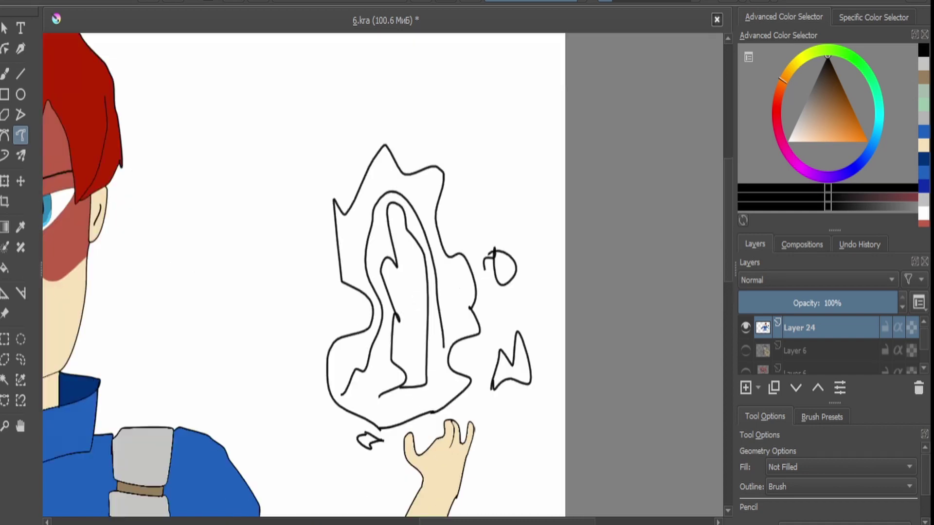
pyautogui.hotkey('ctrl', 'z')
pyautogui.moveTo(500, 279); pyautogui.dragTo(486, 281)
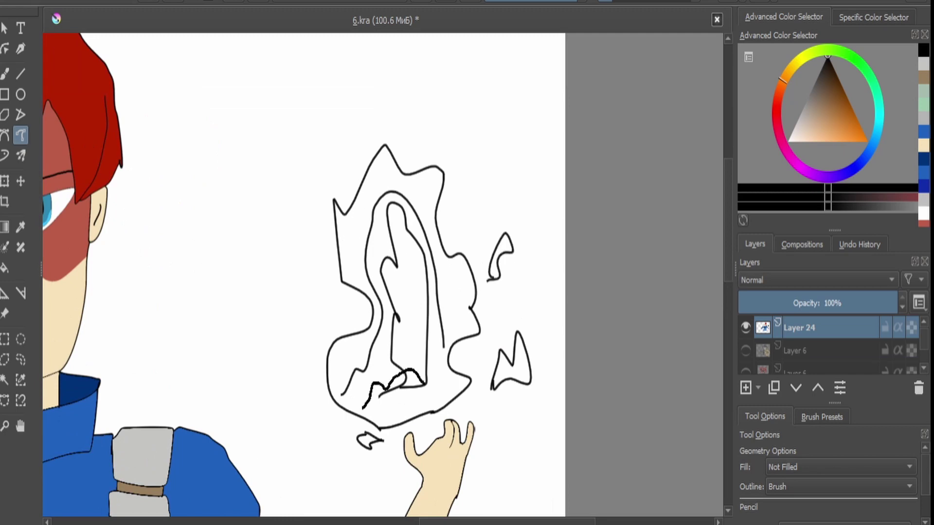
pyautogui.moveTo(275, 263); pyautogui.dragTo(322, 328)
pyautogui.scroll(2, 384, 272)
pyautogui.scroll(-5, 384, 272)
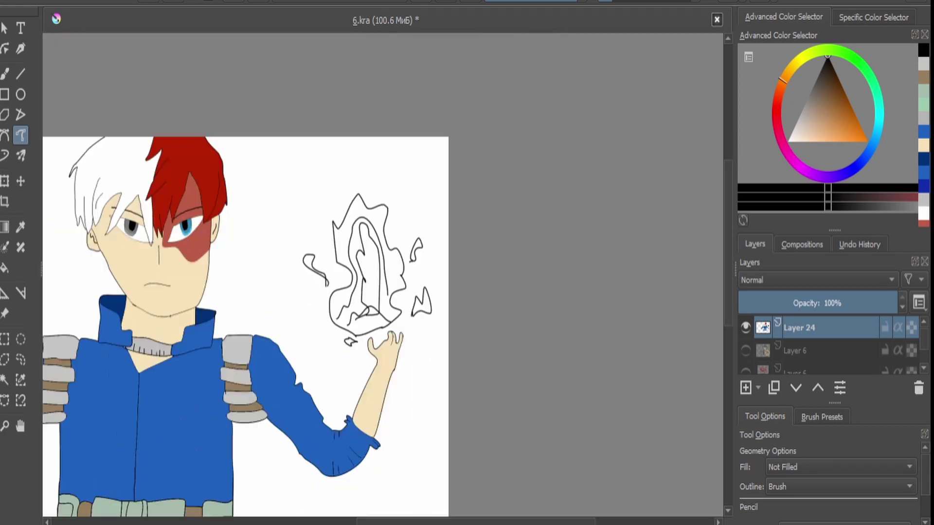
# Fill the innermost core of the flame with yellow.
pyautogui.scroll(2, 371, 243)
pyautogui.click(799, 57)
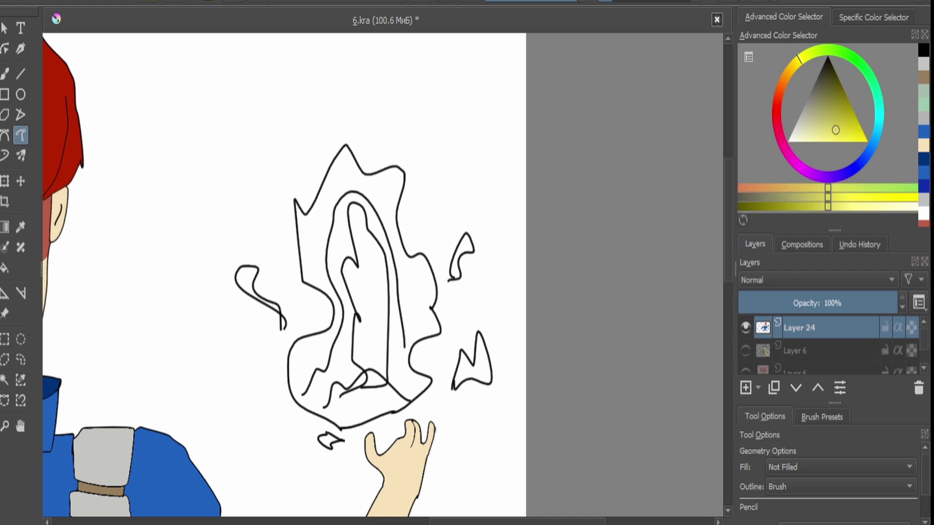
pyautogui.press('f')
pyautogui.click(370, 292)
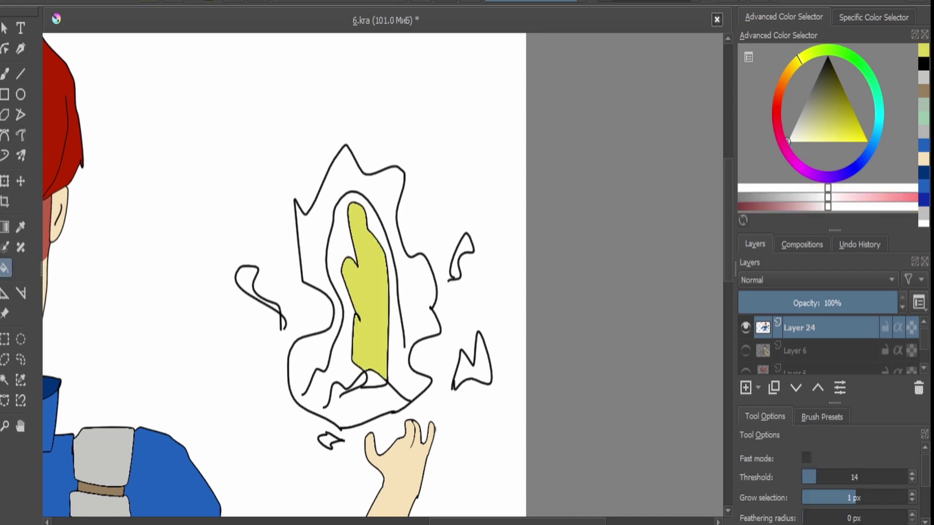
# Close the gaps at the base of the flame's middle contour and fill that band with dark orange.
pyautogui.scroll(2, 341, 273)
pyautogui.press('d')
pyautogui.moveTo(167, 440); pyautogui.dragTo(210, 466)
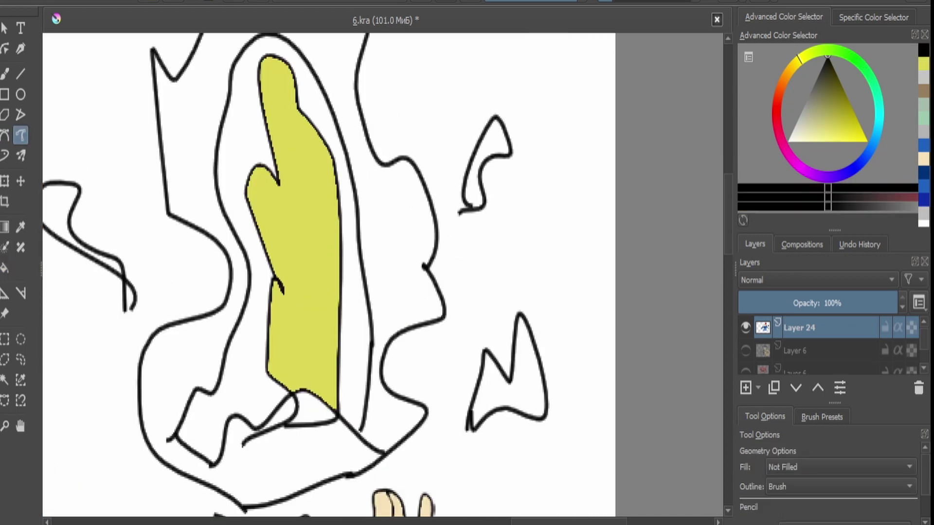
pyautogui.click(787, 72)
pyautogui.click(847, 123)
pyautogui.press('f')
pyautogui.click(236, 244)
pyautogui.scroll(-3, 329, 275)
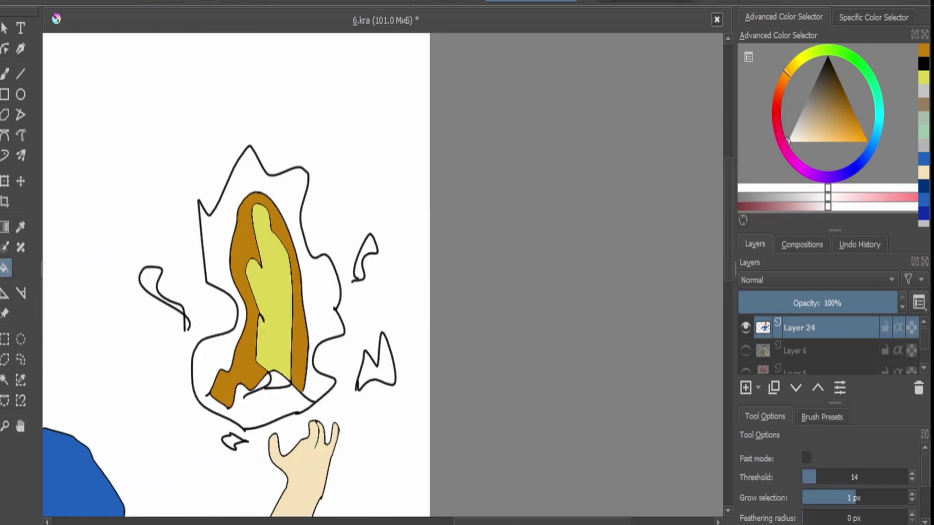
# Fill the outer flame, its base and the zigzag spark beside it with red.
pyautogui.click(776, 113)
pyautogui.click(840, 128)
pyautogui.click(336, 253)
pyautogui.scroll(3, 328, 274)
pyautogui.click(297, 175)
pyautogui.scroll(-2, 328, 275)
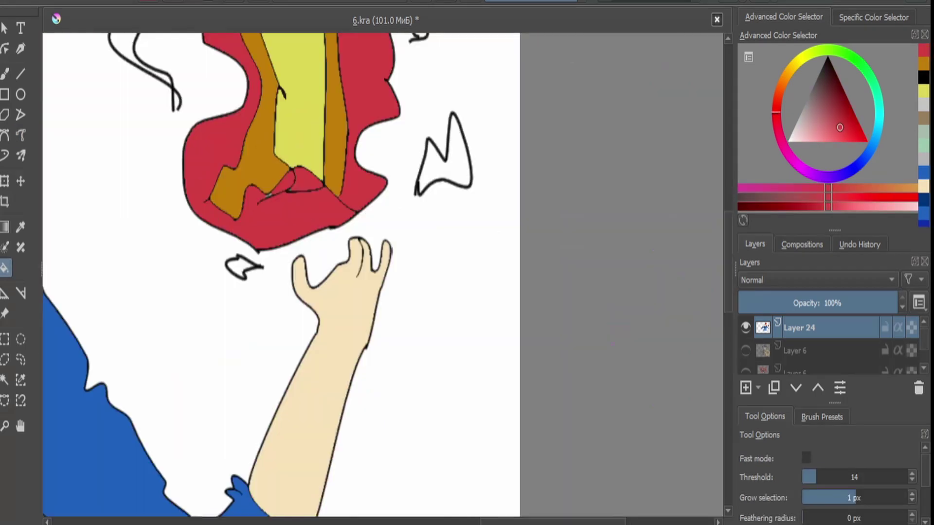
pyautogui.click(515, 161)
# Fill the small spark below the flame and the curved sparks beside it with golden yellow.
pyautogui.click(794, 63)
pyautogui.scroll(-1, 329, 274)
pyautogui.click(209, 298)
pyautogui.click(839, 116)
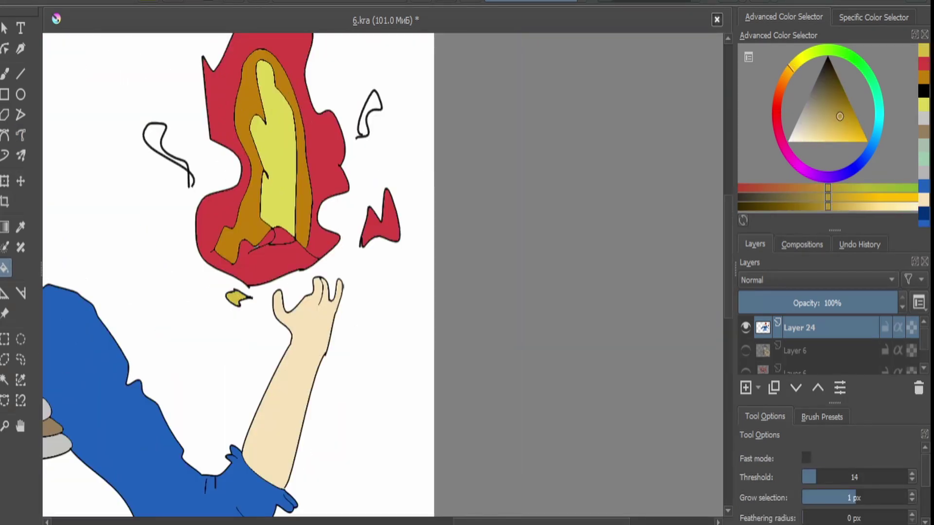
pyautogui.click(154, 132)
# Draw a fan of pointed ice crystals in black above the raised hand on the white-haired side.
pyautogui.scroll(-2, 329, 275)
pyautogui.press('m')
pyautogui.scroll(2, 329, 274)
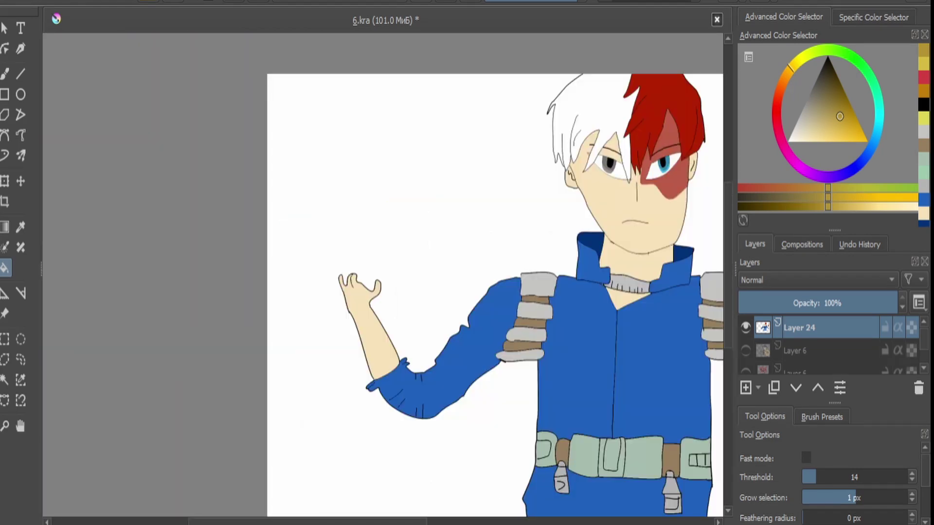
pyautogui.scroll(3, 347, 305)
pyautogui.click(20, 135)
pyautogui.click(827, 57)
pyautogui.moveTo(423, 279)
pyautogui.mouseDown()
pyautogui.moveTo(475, 79)
pyautogui.moveTo(392, 204)
pyautogui.moveTo(319, 61)
pyautogui.moveTo(307, 224)
pyautogui.mouseUp()
pyautogui.moveTo(343, 126)
pyautogui.mouseDown()
pyautogui.moveTo(380, 56)
pyautogui.moveTo(406, 163)
pyautogui.mouseUp()
# Draw wavy frost outlines on both sides of the wrist and forearm below the ice crystals.
pyautogui.moveTo(307, 125)
pyautogui.mouseDown()
pyautogui.moveTo(314, 238)
pyautogui.moveTo(253, 344)
pyautogui.moveTo(333, 278)
pyautogui.moveTo(302, 475)
pyautogui.mouseUp()
pyautogui.scroll(-3, 343, 233)
pyautogui.scroll(4, 343, 229)
pyautogui.hotkey('ctrl', 'z')
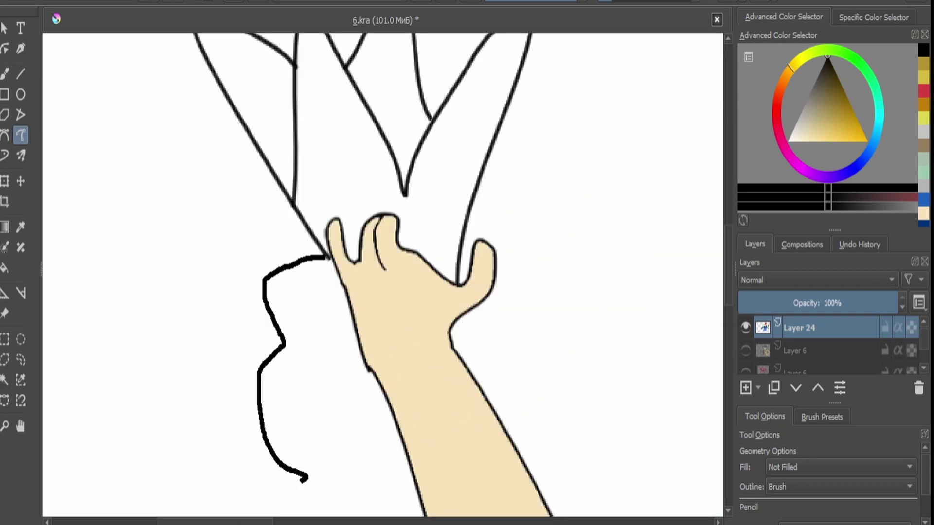
pyautogui.scroll(-1, 341, 292)
pyautogui.moveTo(306, 438)
pyautogui.mouseDown()
pyautogui.moveTo(413, 486)
pyautogui.moveTo(423, 479)
pyautogui.mouseUp()
pyautogui.moveTo(490, 261); pyautogui.dragTo(547, 428)
# Fill the ice crystals with turquoise and the frost cloud around the wrist with pale cyan.
pyautogui.press('f')
pyautogui.scroll(2, 379, 272)
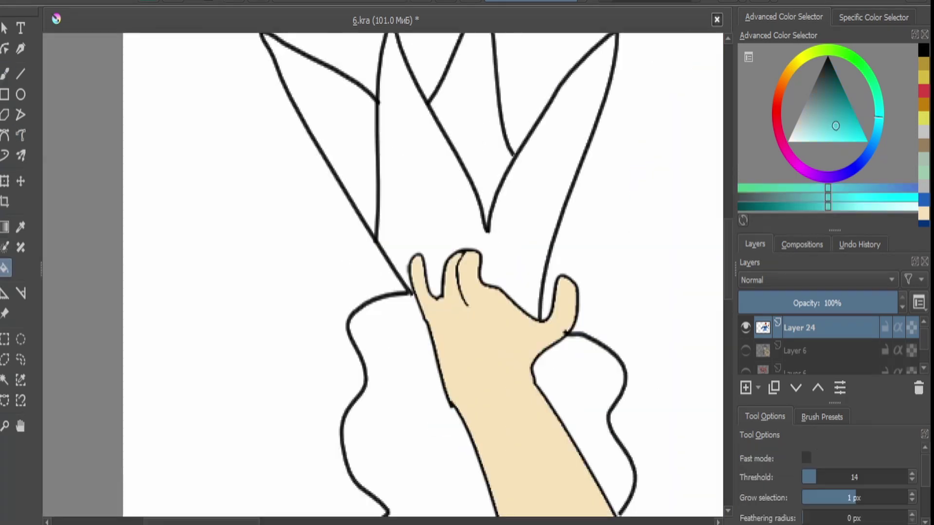
pyautogui.click(417, 125)
pyautogui.scroll(-3, 380, 272)
pyautogui.click(462, 268)
# Scale and position the finished character in the middle panel of "p and n61.png", removing the line that sticks out below it.
pyautogui.scroll(-6, 462, 267)
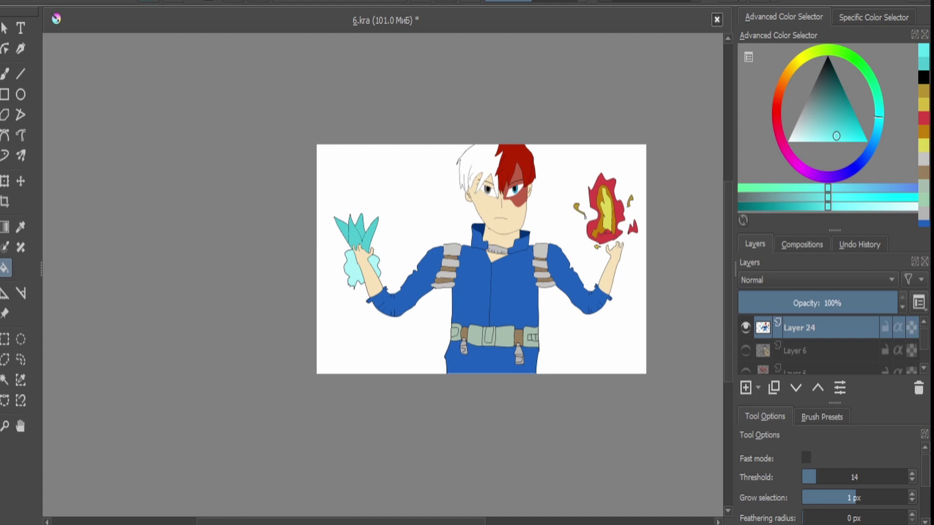
pyautogui.scroll(2, 482, 258)
pyautogui.scroll(-2, 384, 258)
pyautogui.hotkey('ctrl', 't')
pyautogui.moveTo(463, 87); pyautogui.dragTo(453, 113)
pyautogui.scroll(1, 272, 256)
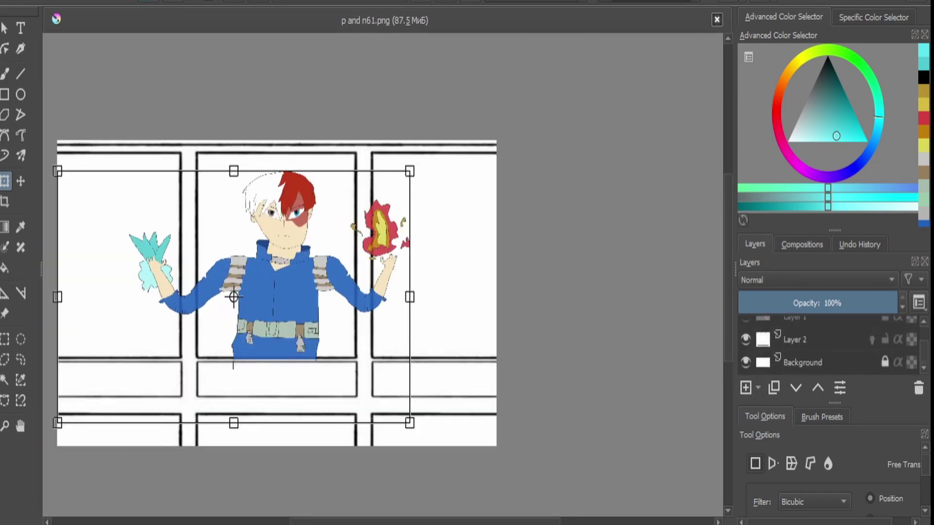
pyautogui.press('Return')
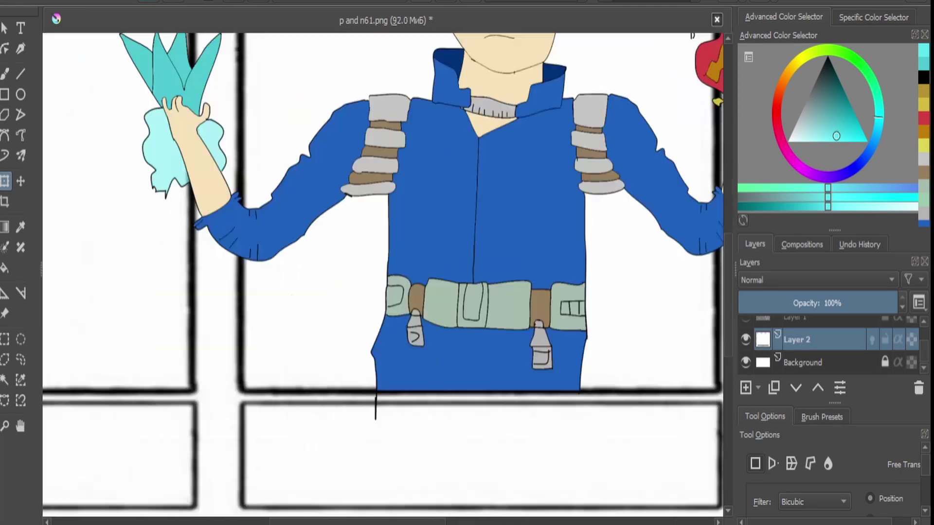
pyautogui.press('b')
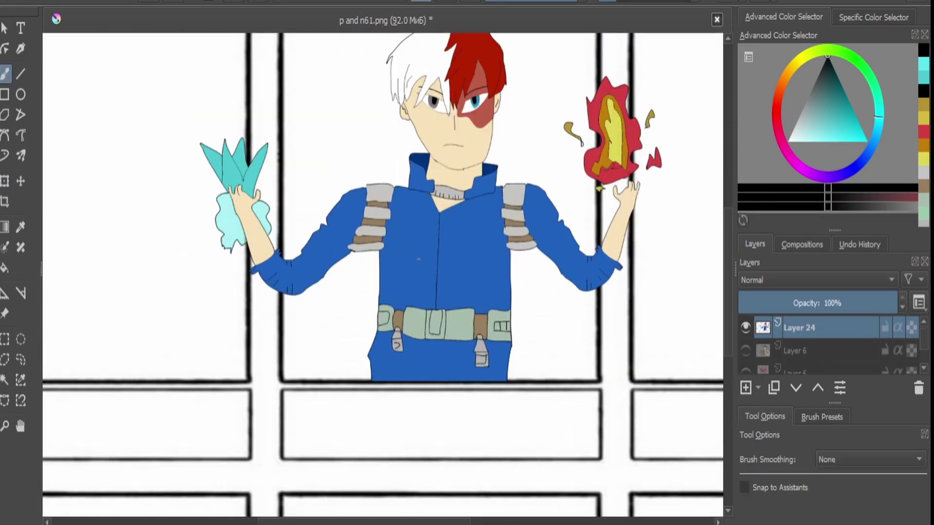
# Add the caption "Shoto Todoroki", fit it into the box below the character and merge its layer down.
pyautogui.press('t')
pyautogui.moveTo(216, 163); pyautogui.dragTo(634, 440)
pyautogui.hotkey('ctrl', 't')
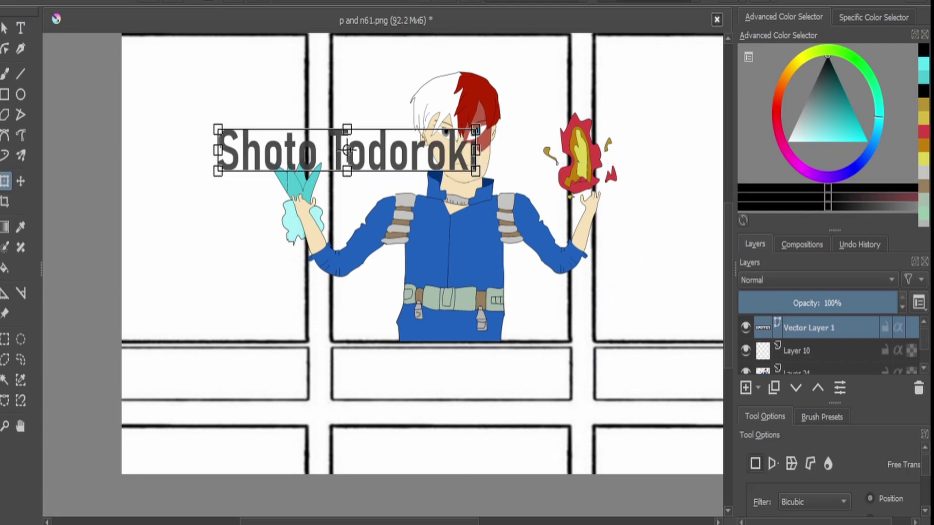
pyautogui.moveTo(349, 151); pyautogui.dragTo(451, 374)
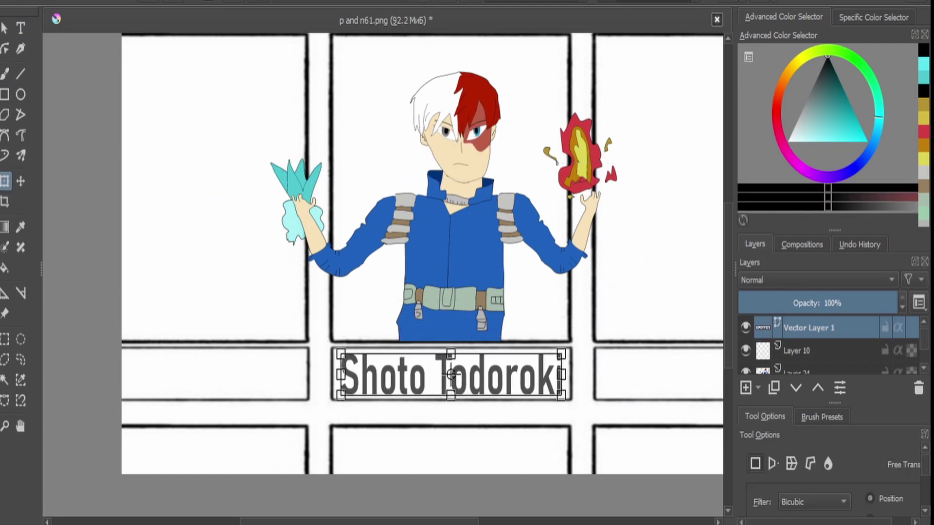
pyautogui.hotkey('ctrl', 'e')
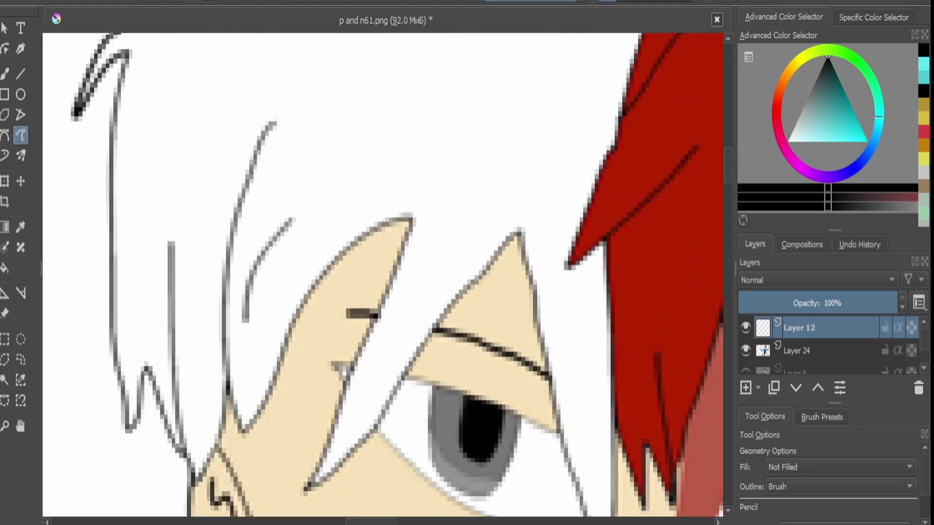
# Draw thick shadow contours across the white-haired side's brow from the ear, and beside the nose.
pyautogui.hotkey('ctrl', 'z')
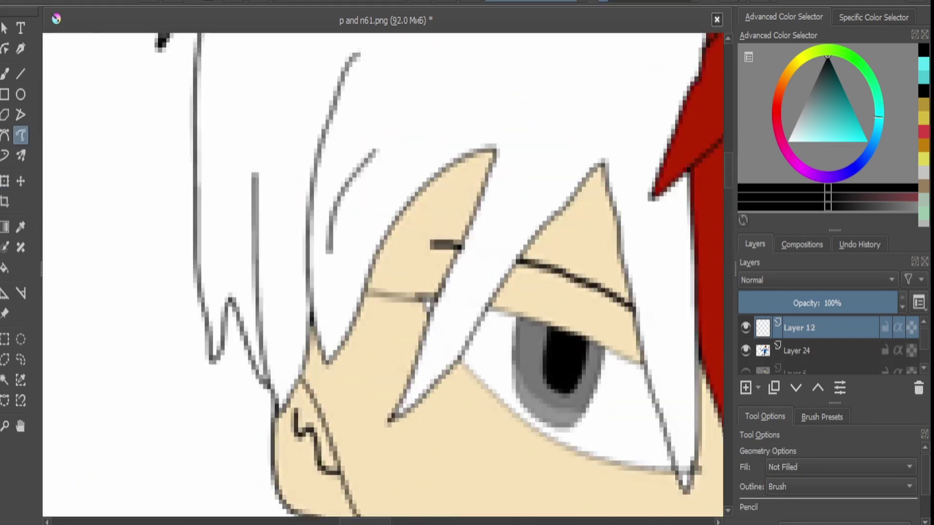
pyautogui.moveTo(321, 406)
pyautogui.mouseDown()
pyautogui.moveTo(359, 345)
pyautogui.moveTo(443, 277)
pyautogui.mouseUp()
pyautogui.moveTo(497, 296); pyautogui.dragTo(586, 228)
pyautogui.scroll(-2, 586, 228)
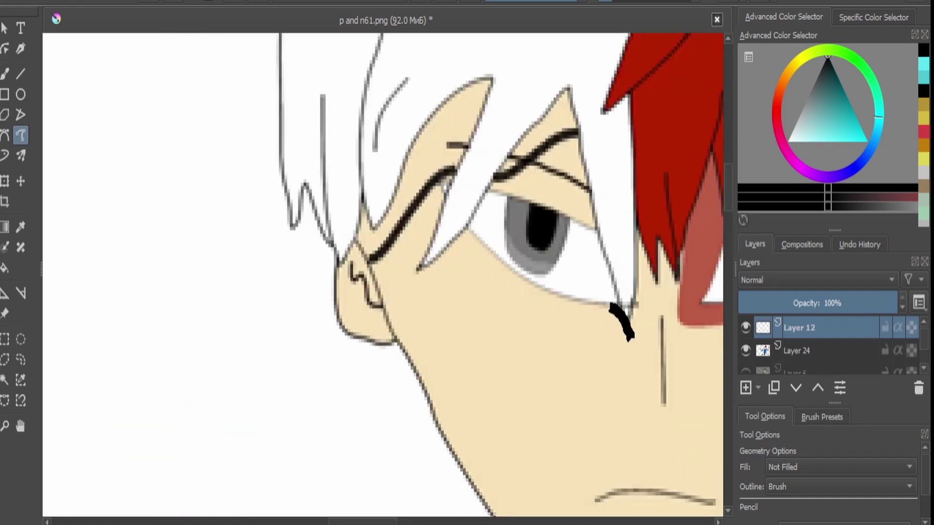
pyautogui.moveTo(630, 338); pyautogui.dragTo(657, 410)
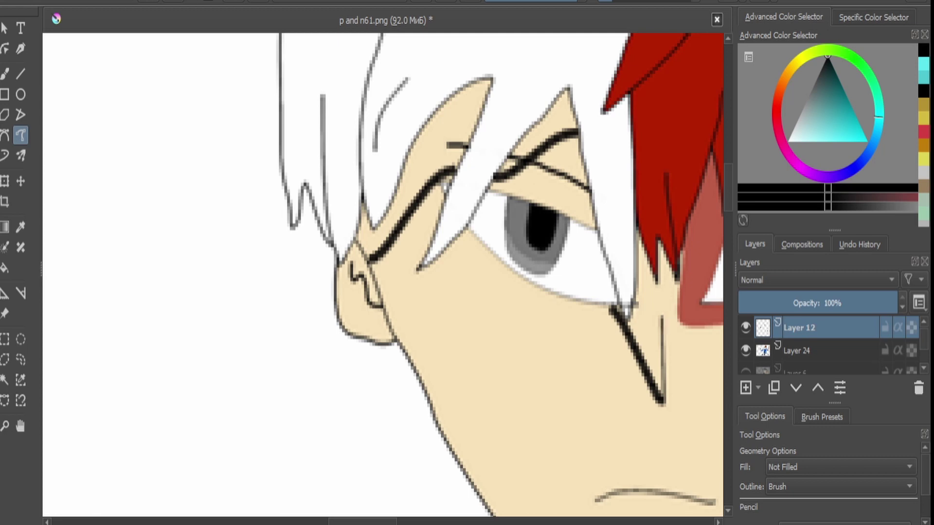
# Draw an arched shadow contour above the blue eye, across the red scar area below the hair.
pyautogui.scroll(-4, 382, 275)
pyautogui.scroll(4, 383, 275)
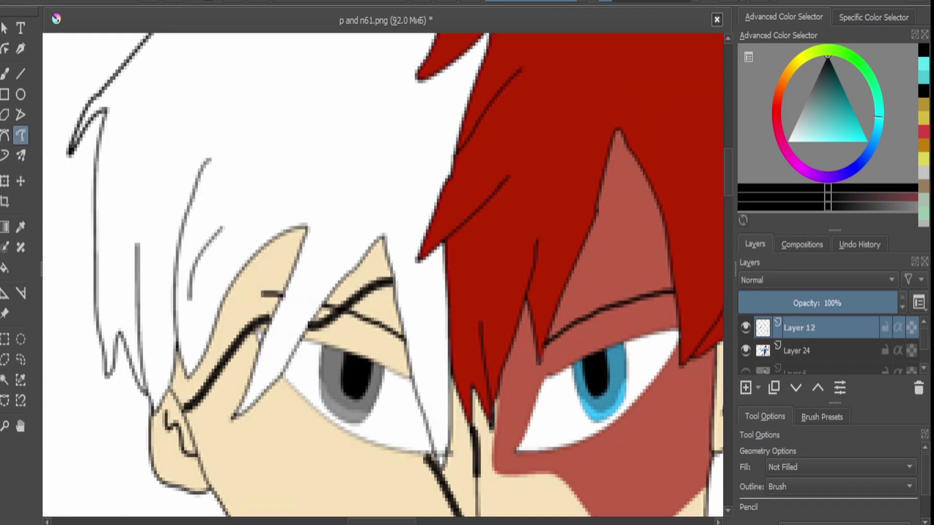
pyautogui.moveTo(555, 331)
pyautogui.mouseDown()
pyautogui.moveTo(583, 289)
pyautogui.moveTo(620, 189)
pyautogui.moveTo(675, 281)
pyautogui.mouseUp()
pyautogui.scroll(-4, 675, 281)
# Draw a V-shaped shadow contour on the neck below the chin.
pyautogui.scroll(4, 620, 399)
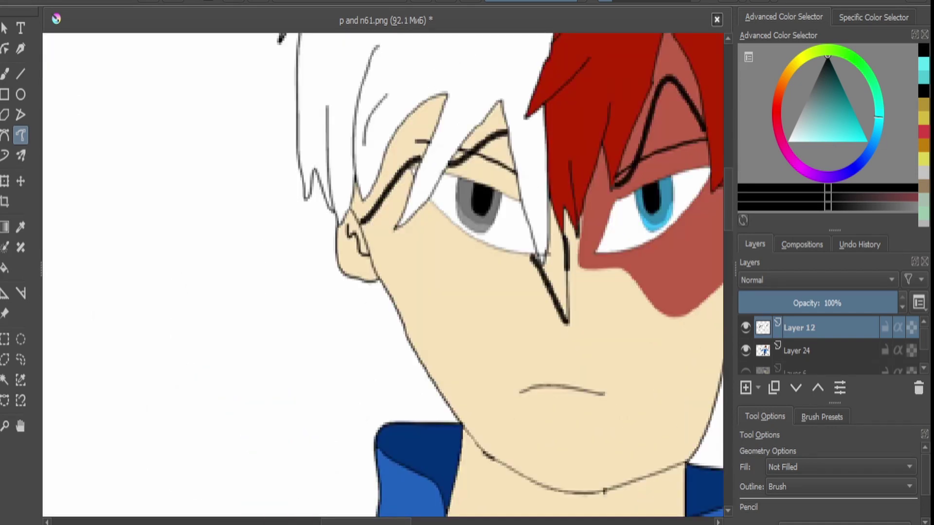
pyautogui.scroll(3, 520, 486)
pyautogui.scroll(-2, 668, 170)
pyautogui.moveTo(510, 173)
pyautogui.mouseDown()
pyautogui.moveTo(539, 231)
pyautogui.moveTo(646, 261)
pyautogui.moveTo(664, 288)
pyautogui.mouseUp()
pyautogui.scroll(-2, 647, 286)
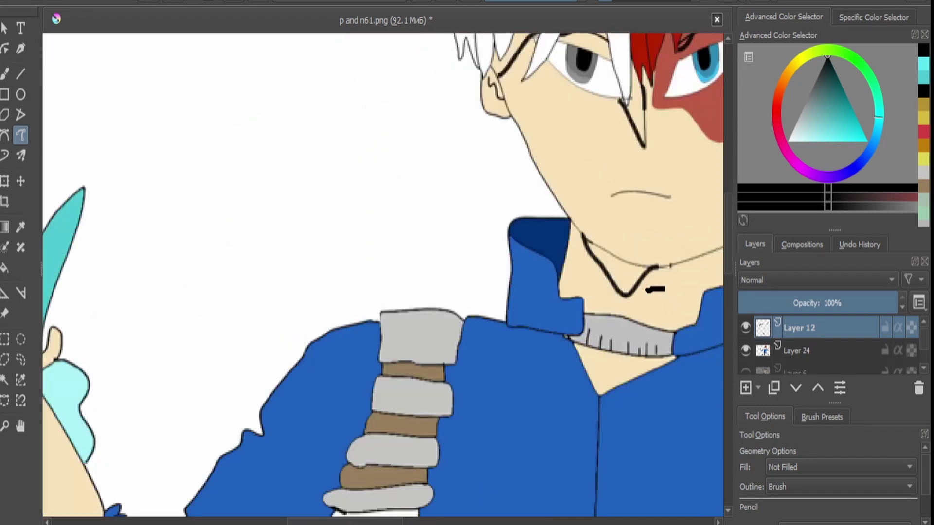
# Draw shadow contours on the collar flap and across the jacket chest beside the shoulder strap on the flame side.
pyautogui.scroll(-3, 535, 292)
pyautogui.scroll(4, 487, 268)
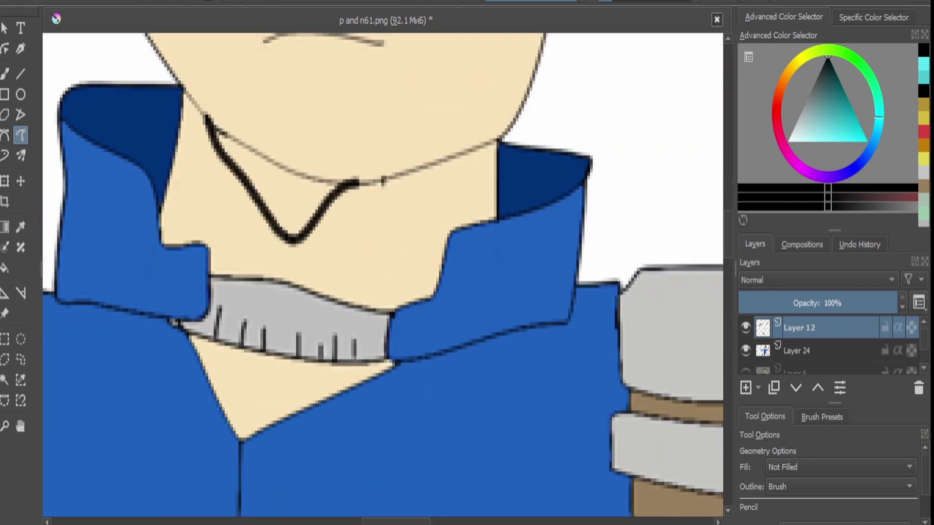
pyautogui.moveTo(547, 246)
pyautogui.mouseDown()
pyautogui.moveTo(481, 249)
pyautogui.moveTo(441, 354)
pyautogui.moveTo(562, 321)
pyautogui.moveTo(445, 404)
pyautogui.moveTo(535, 453)
pyautogui.moveTo(593, 406)
pyautogui.mouseUp()
pyautogui.scroll(-2, 543, 320)
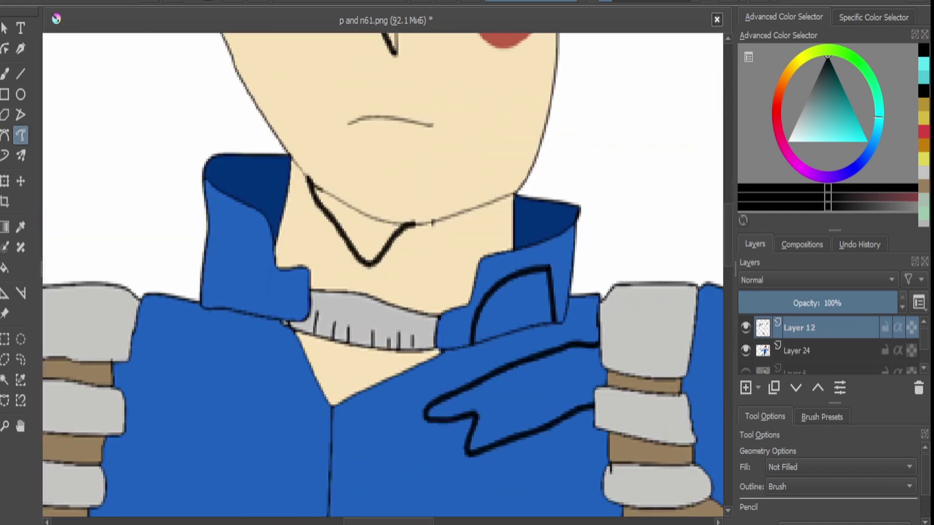
# Draw shadow contours for the folds on the flame-side upper sleeve and an arched one at its elbow.
pyautogui.scroll(-2, 486, 292)
pyautogui.scroll(2, 486, 292)
pyautogui.moveTo(541, 301)
pyautogui.mouseDown()
pyautogui.moveTo(480, 368)
pyautogui.moveTo(502, 395)
pyautogui.mouseUp()
pyautogui.moveTo(607, 382); pyautogui.dragTo(614, 399)
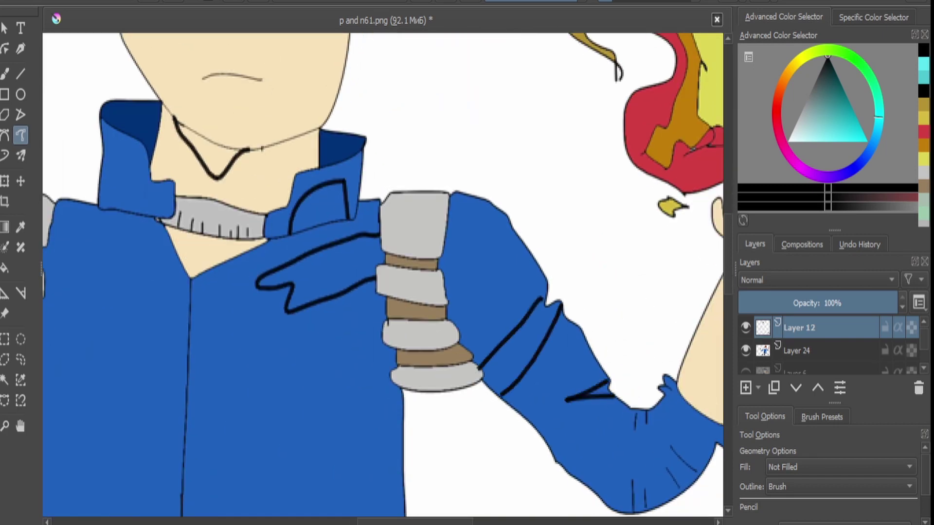
pyautogui.moveTo(390, 292); pyautogui.dragTo(292, 238)
pyautogui.moveTo(530, 451)
pyautogui.mouseDown()
pyautogui.moveTo(539, 397)
pyautogui.moveTo(557, 452)
pyautogui.mouseUp()
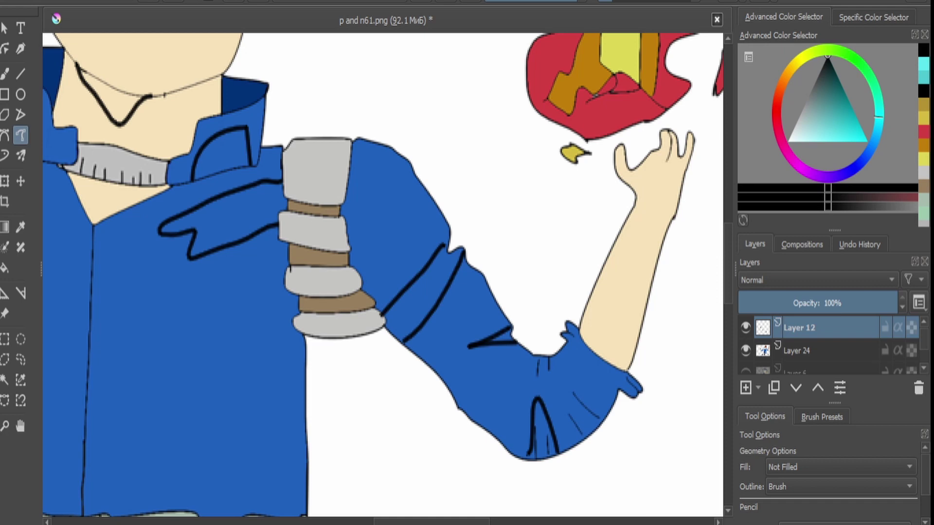
# Draw matching shadow contours on the ice-side sleeve and elbow, and add contours beside the shoulder straps and across the torso.
pyautogui.moveTo(292, 243); pyautogui.dragTo(632, 256)
pyautogui.moveTo(191, 238); pyautogui.dragTo(220, 314)
pyautogui.moveTo(108, 383); pyautogui.dragTo(137, 385)
pyautogui.moveTo(282, 167); pyautogui.dragTo(285, 201)
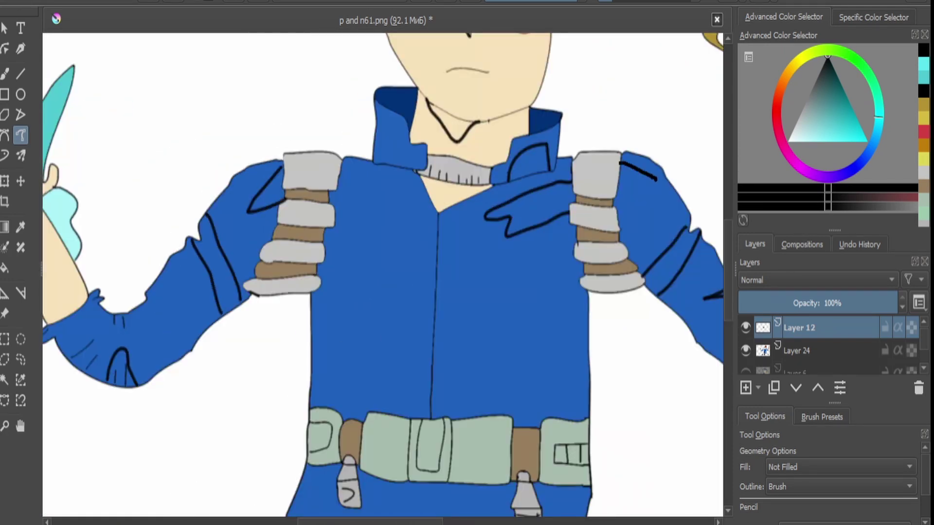
pyautogui.moveTo(657, 180); pyautogui.dragTo(654, 201)
pyautogui.scroll(-3, 383, 274)
pyautogui.scroll(1, 383, 274)
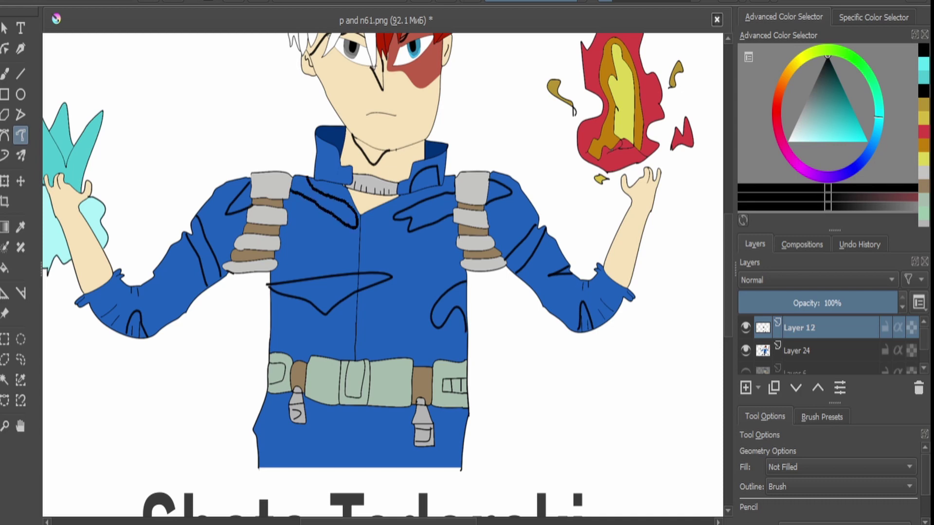
# On Layer 24, fill the outlined shadow areas on the brow, nose, scar and neck with translucent black.
pyautogui.scroll(3, 360, 438)
pyautogui.click(799, 350)
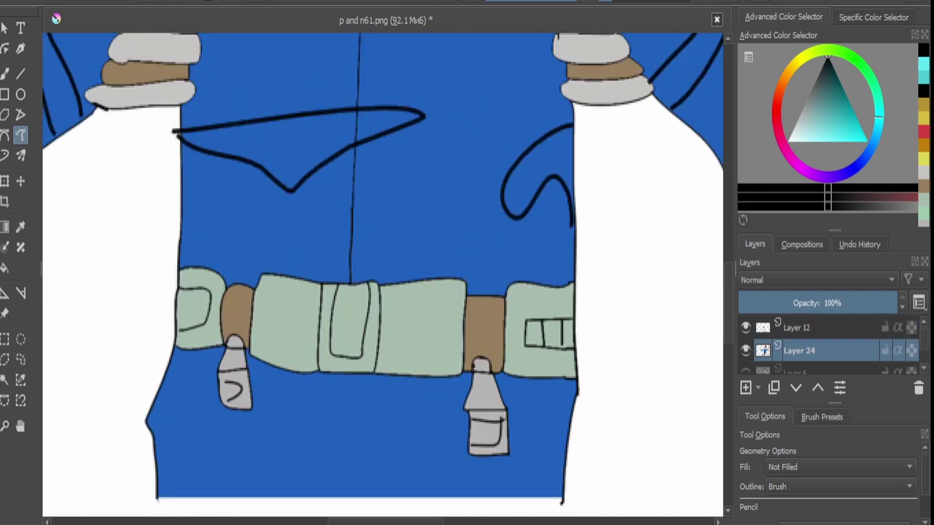
pyautogui.scroll(-5, 383, 273)
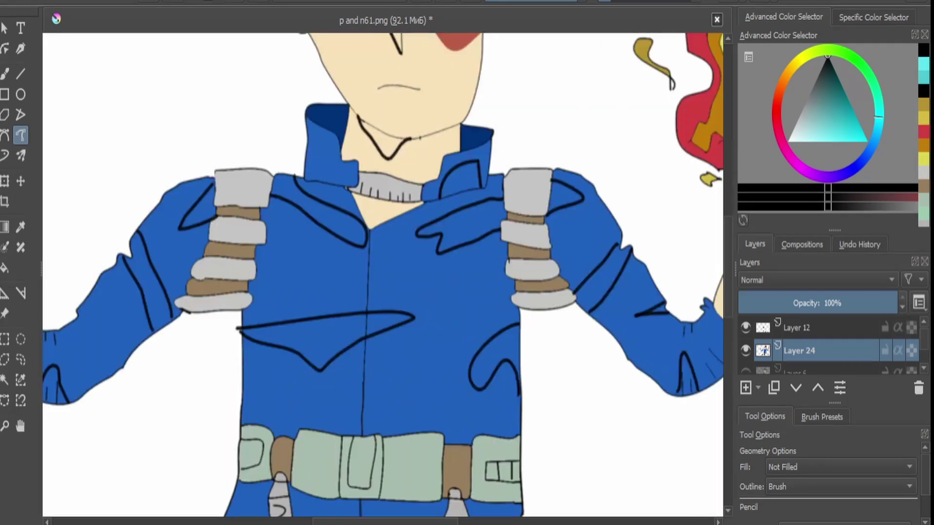
pyautogui.scroll(5, 477, 145)
pyautogui.press('f')
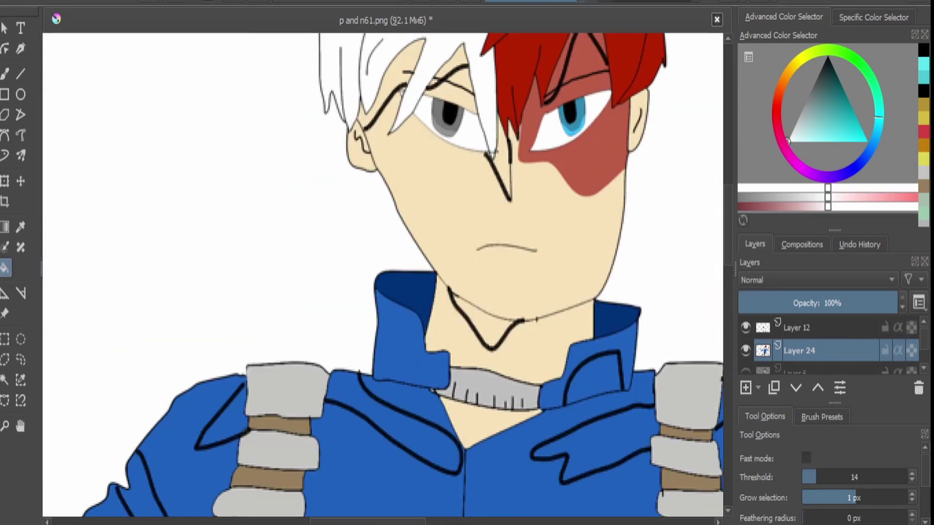
pyautogui.scroll(-5, 383, 272)
pyautogui.scroll(6, 486, 194)
pyautogui.click(437, 223)
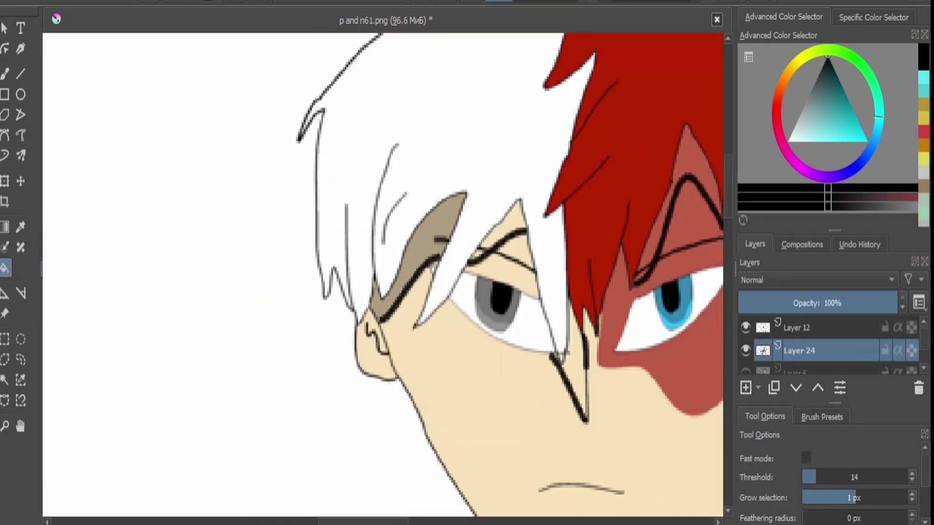
pyautogui.click(509, 221)
pyautogui.click(521, 253)
pyautogui.click(574, 360)
# Fill the outlined shadow areas on the jacket's chest, collar flap and ice-side shoulder with the dark shade.
pyautogui.scroll(-5, 383, 273)
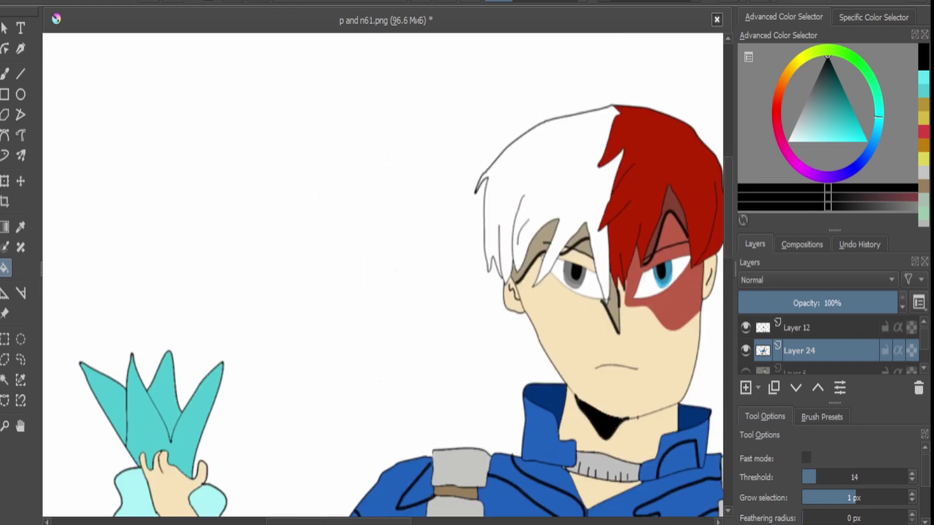
pyautogui.scroll(5, 438, 218)
pyautogui.scroll(-3, 382, 273)
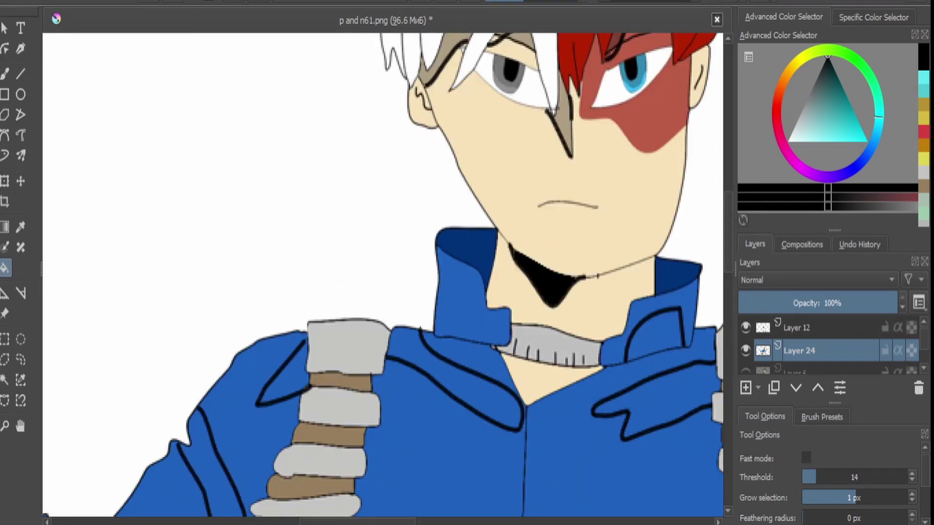
pyautogui.click(452, 375)
pyautogui.click(651, 399)
pyautogui.click(657, 341)
pyautogui.click(285, 372)
pyautogui.scroll(-3, 584, 507)
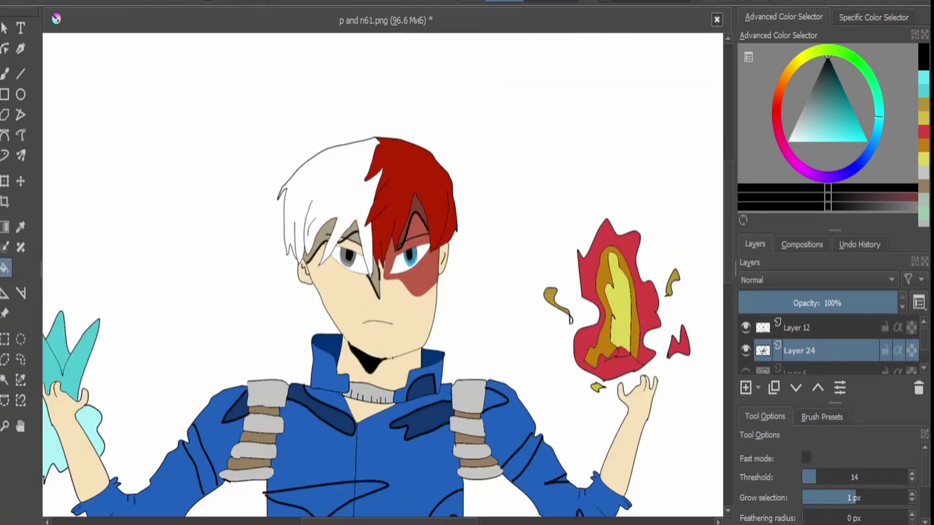
# Fill the outlined shadow areas on the ice-side upper sleeve and elbow with the dark shade.
pyautogui.scroll(3, 146, 437)
pyautogui.press('b')
pyautogui.scroll(3, 131, 374)
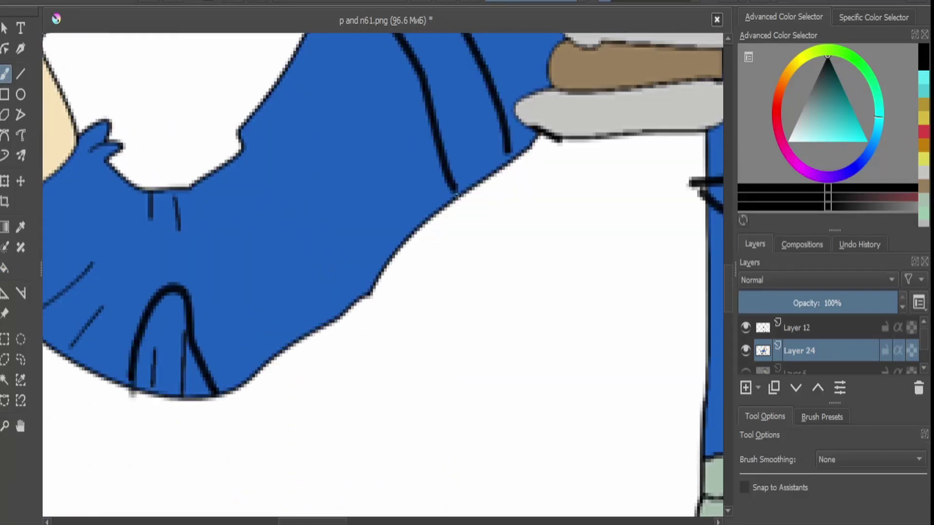
pyautogui.scroll(-3, 388, 225)
pyautogui.press('f')
pyautogui.click(387, 225)
pyautogui.scroll(3, 387, 224)
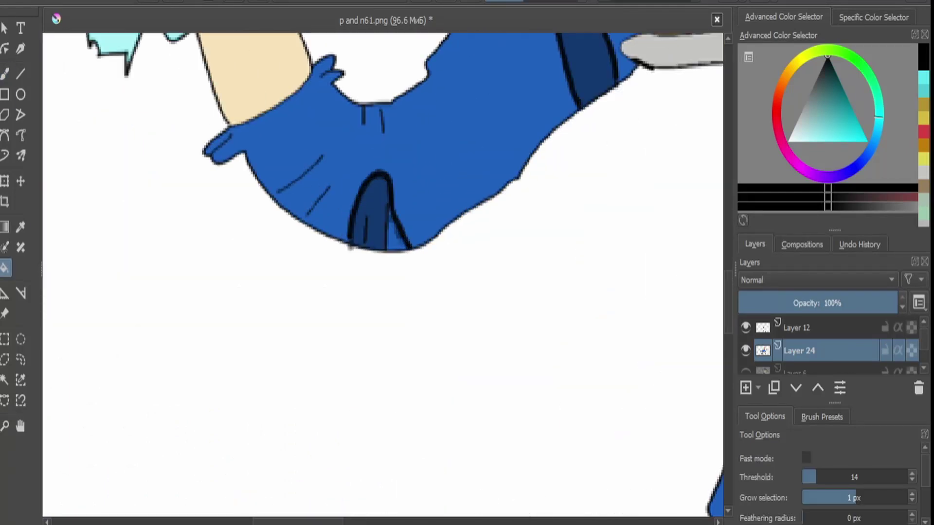
pyautogui.scroll(2, 535, 234)
pyautogui.scroll(-5, 136, 251)
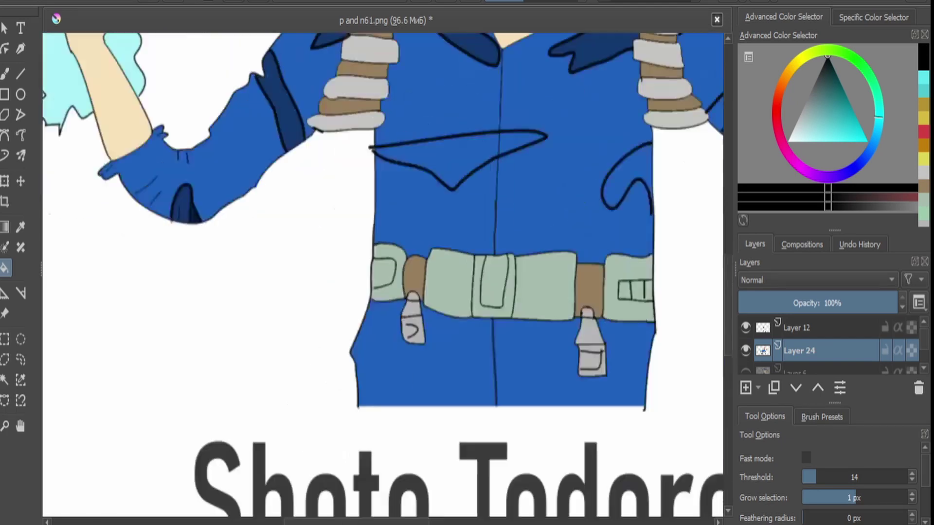
# Fill the outlined shadow areas across the waist and on the flame-side sleeve with the dark shade.
pyautogui.click(496, 177)
pyautogui.scroll(3, 535, 234)
pyautogui.click(630, 187)
pyautogui.click(686, 260)
pyautogui.scroll(-5, 656, 218)
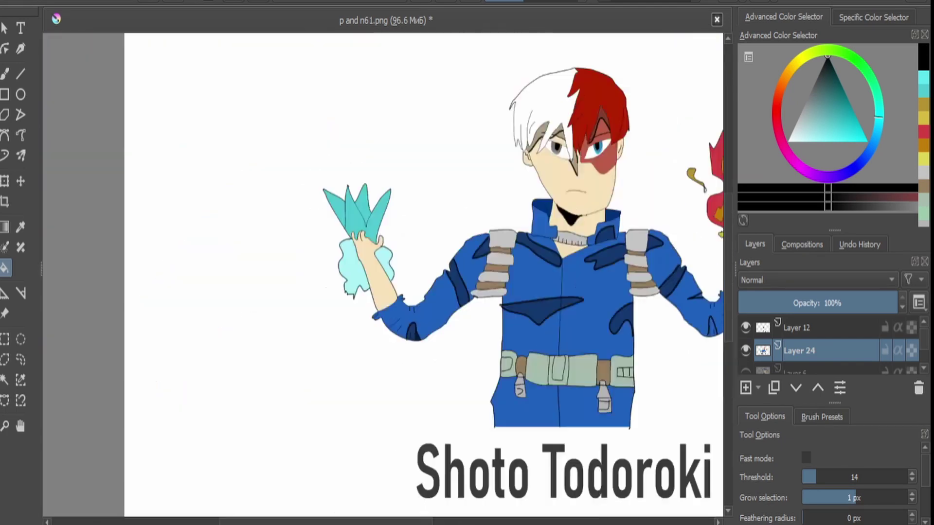
pyautogui.scroll(5, 341, 219)
pyautogui.scroll(-2, 385, 273)
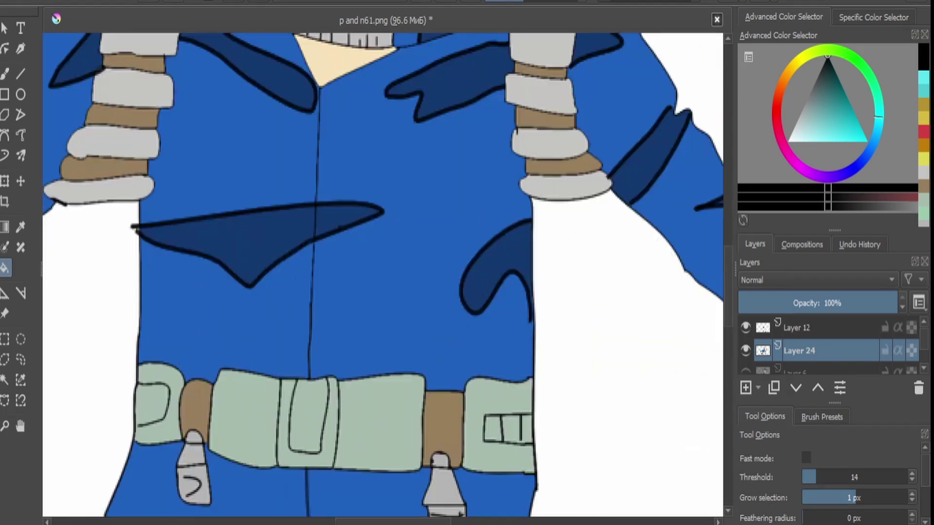
pyautogui.scroll(-3, 384, 272)
pyautogui.hscroll(5, 384, 273)
pyautogui.scroll(2, 384, 273)
pyautogui.scroll(-6, 384, 273)
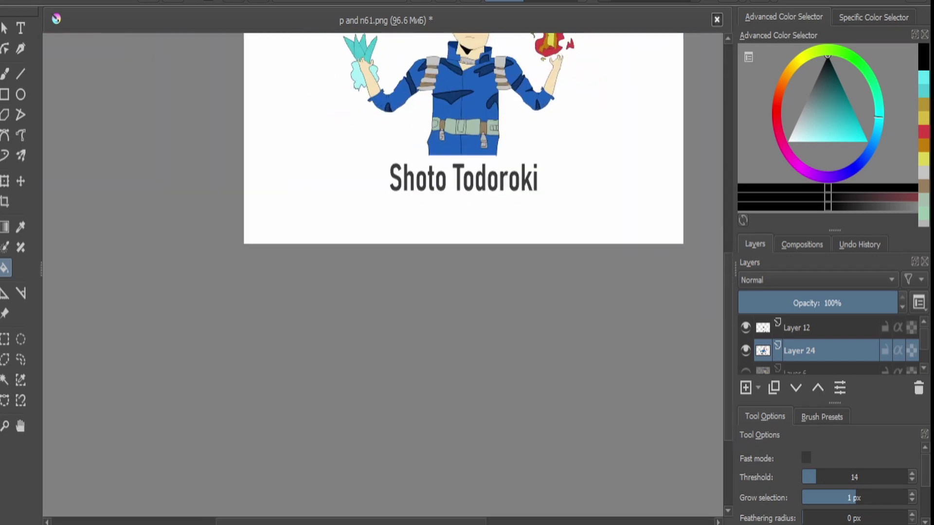
# Delete Layer 12 with the shadow contours and return to Layer 24.
pyautogui.click(808, 327)
pyautogui.click(798, 350)
pyautogui.scroll(8, 428, 126)
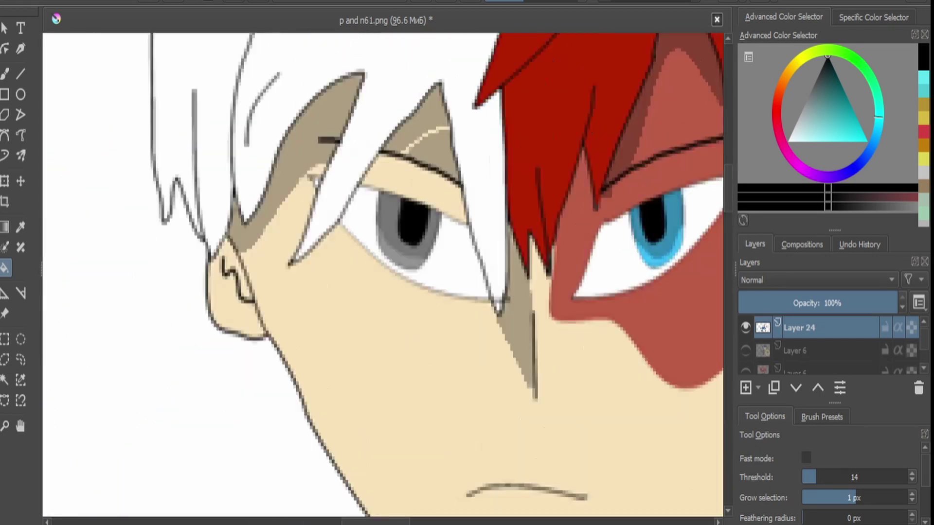
# Select the shaded brow area above the grey eye, sample its shadow colour, paint over the light streak and deselect.
pyautogui.click(5, 380)
pyautogui.click(443, 151)
pyautogui.press('p')
pyautogui.click(445, 146)
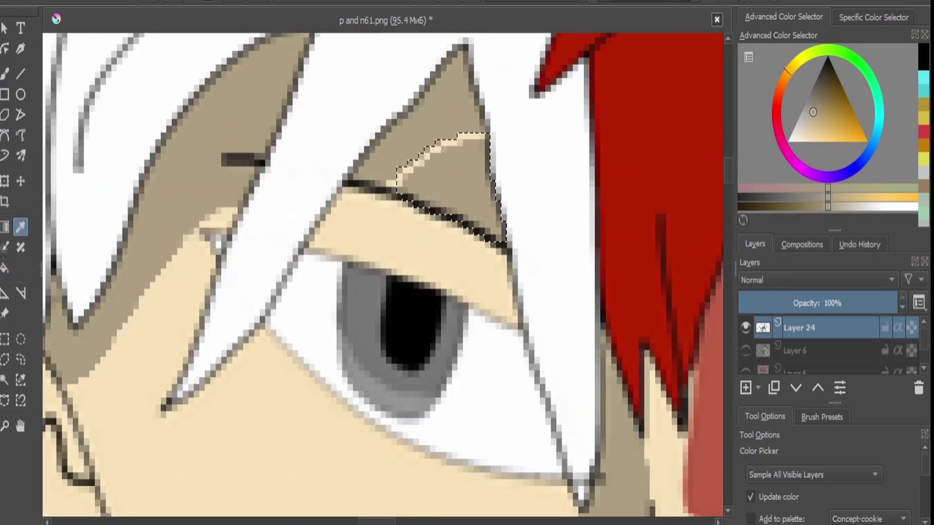
pyautogui.press('b')
pyautogui.moveTo(446, 146)
pyautogui.mouseDown()
pyautogui.moveTo(396, 167)
pyautogui.moveTo(390, 184)
pyautogui.moveTo(457, 142)
pyautogui.mouseUp()
pyautogui.hotkey('ctrl', 'shift', 'a')
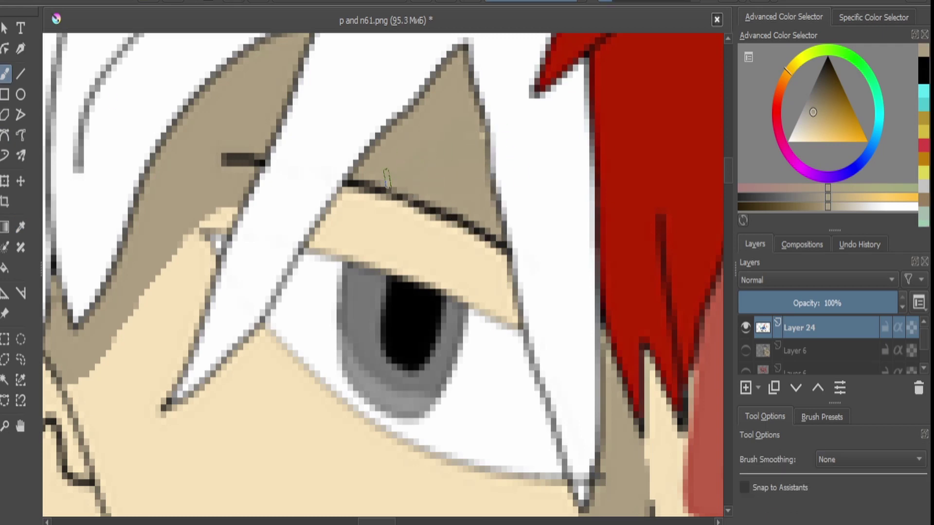
pyautogui.scroll(-10, 386, 177)
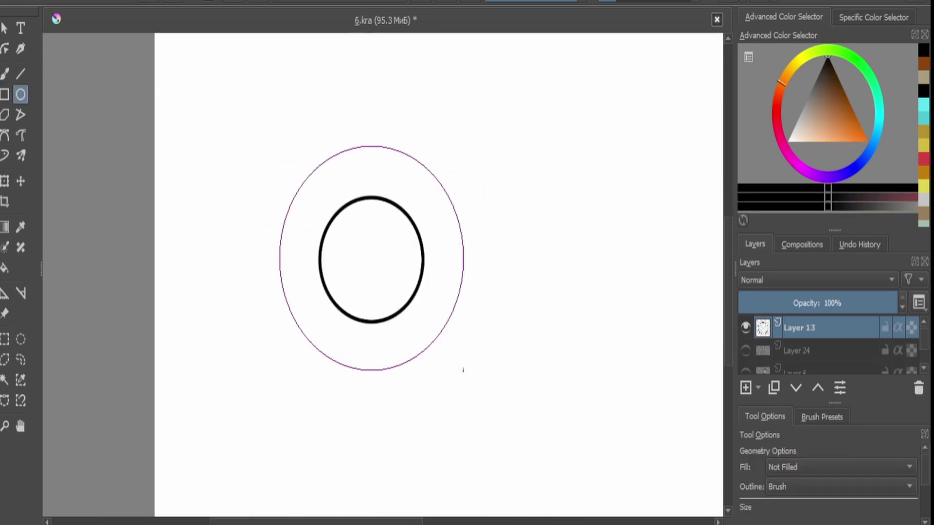
# In 6.kra, draw a larger oval around the pupil and outline a pointed eye shape around both ovals.
pyautogui.moveTo(463, 371); pyautogui.dragTo(461, 373)
pyautogui.click(21, 135)
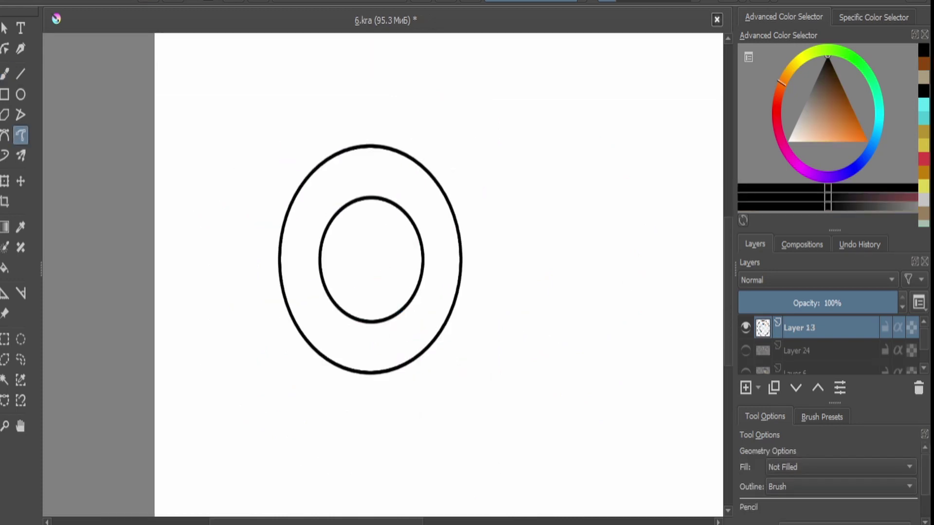
pyautogui.moveTo(203, 258)
pyautogui.mouseDown()
pyautogui.moveTo(361, 124)
pyautogui.moveTo(484, 178)
pyautogui.moveTo(518, 254)
pyautogui.mouseUp()
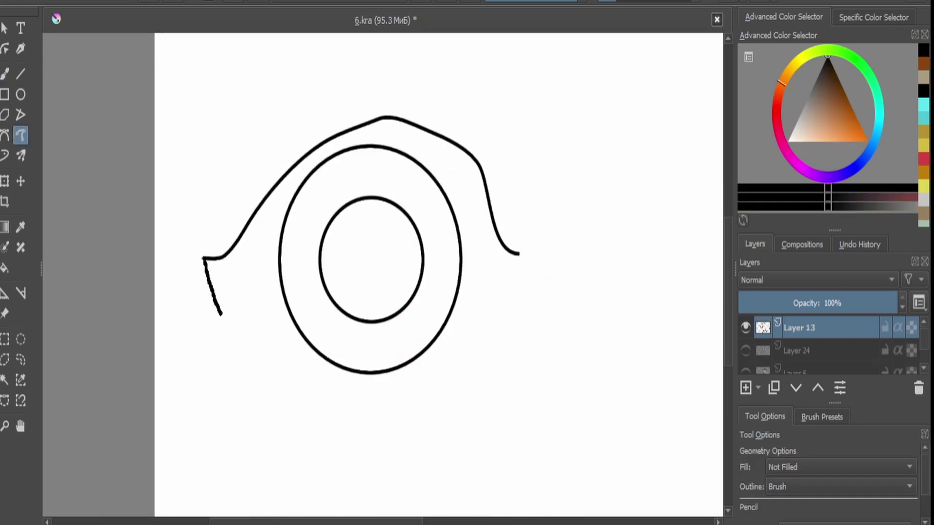
pyautogui.moveTo(221, 314)
pyautogui.mouseDown()
pyautogui.moveTo(285, 385)
pyautogui.moveTo(388, 406)
pyautogui.moveTo(455, 355)
pyautogui.moveTo(519, 253)
pyautogui.mouseUp()
# Fill the pupil black, the iris brown and the rest of the eye white.
pyautogui.press('f')
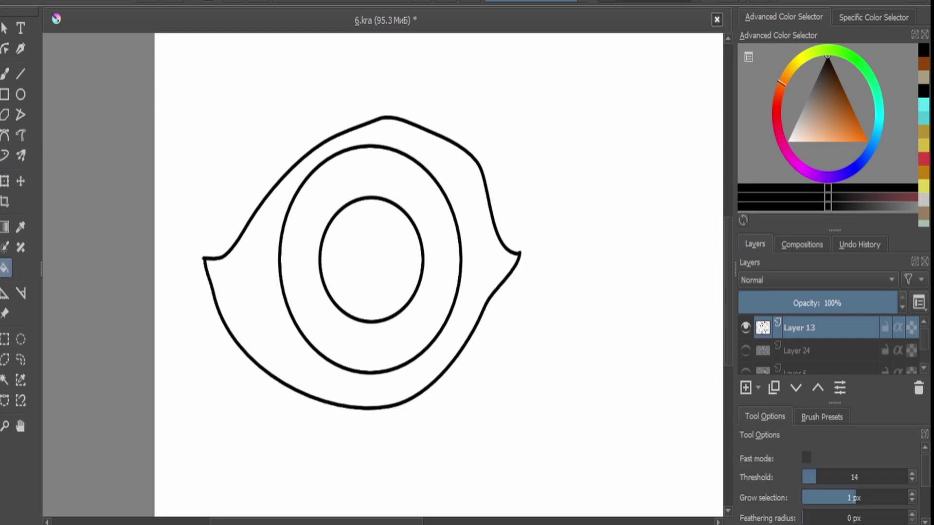
pyautogui.click(371, 259)
pyautogui.click(299, 260)
pyautogui.click(214, 253)
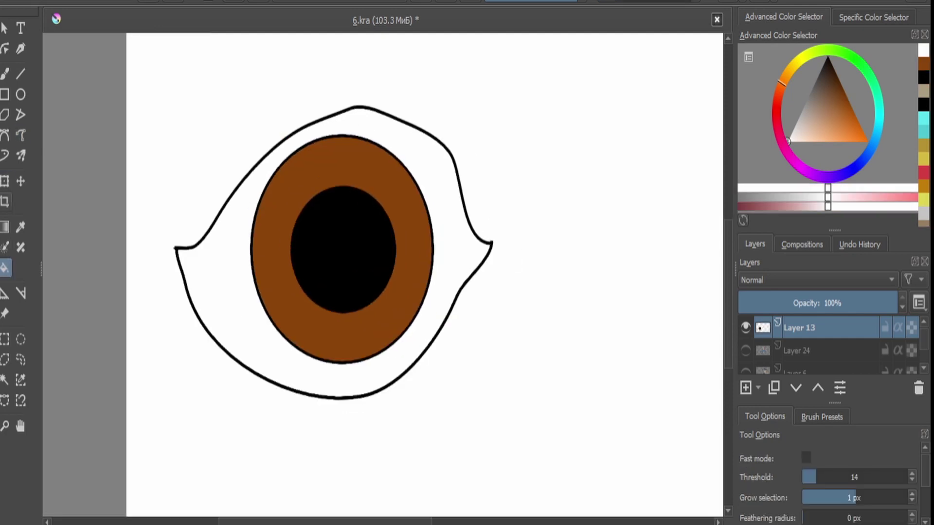
# Duplicate the eye layer, mirror the copy and place it beside the original as the second eye.
pyautogui.press('-')
pyautogui.hotkey('ctrl', 'j')
pyautogui.hotkey('ctrl', 't')
pyautogui.moveTo(538, 267); pyautogui.dragTo(633, 264)
pyautogui.press('+')
pyautogui.press('Return')
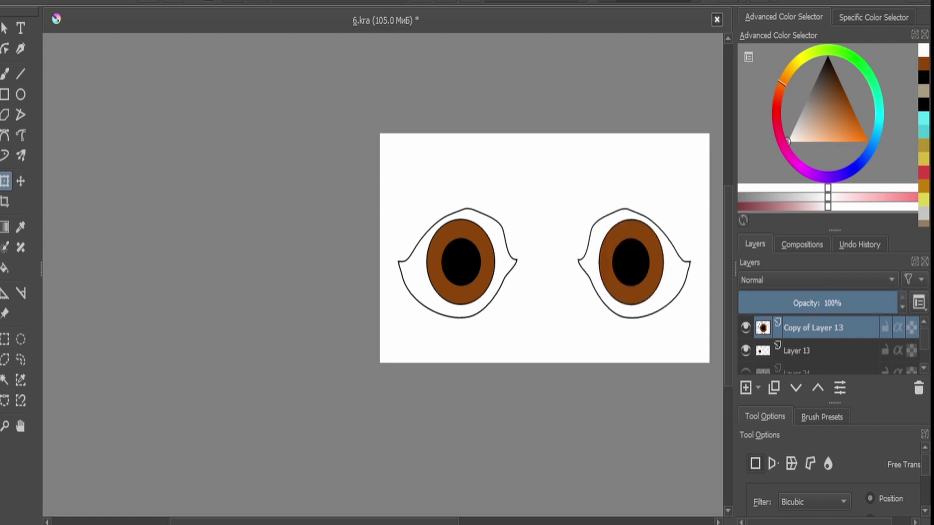
# Merge the copied eye into Layer 13 and scale both eyes down together.
pyautogui.hotkey('ctrl', 'e')
pyautogui.hotkey('ctrl', 't')
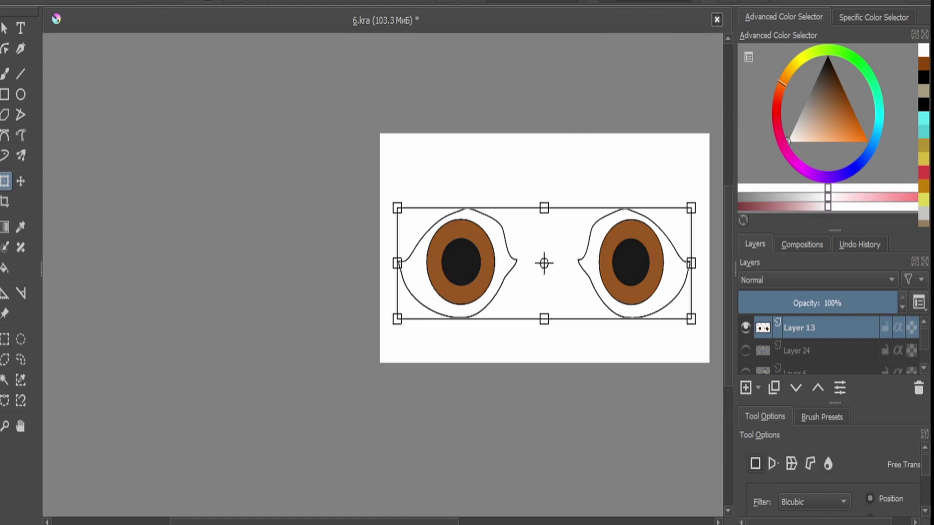
pyautogui.moveTo(690, 204); pyautogui.dragTo(600, 247)
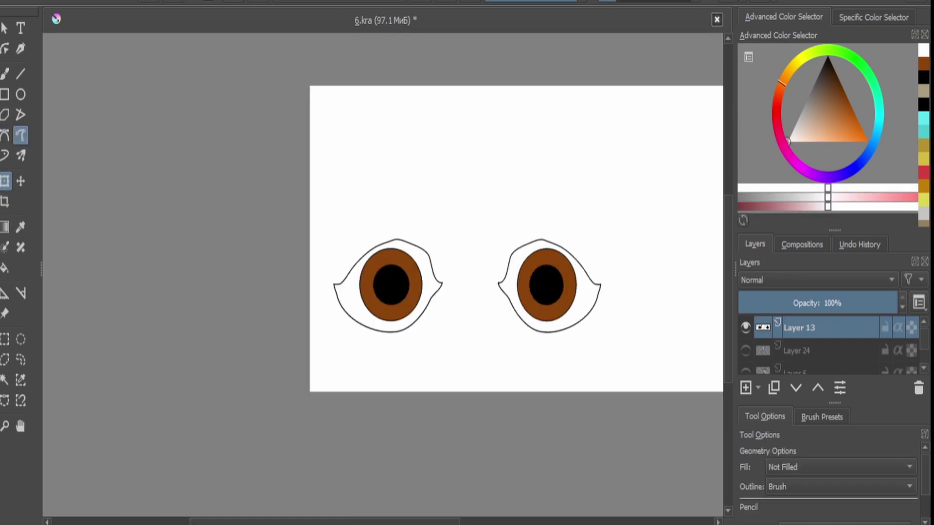
pyautogui.hotkey('ctrl', 't')
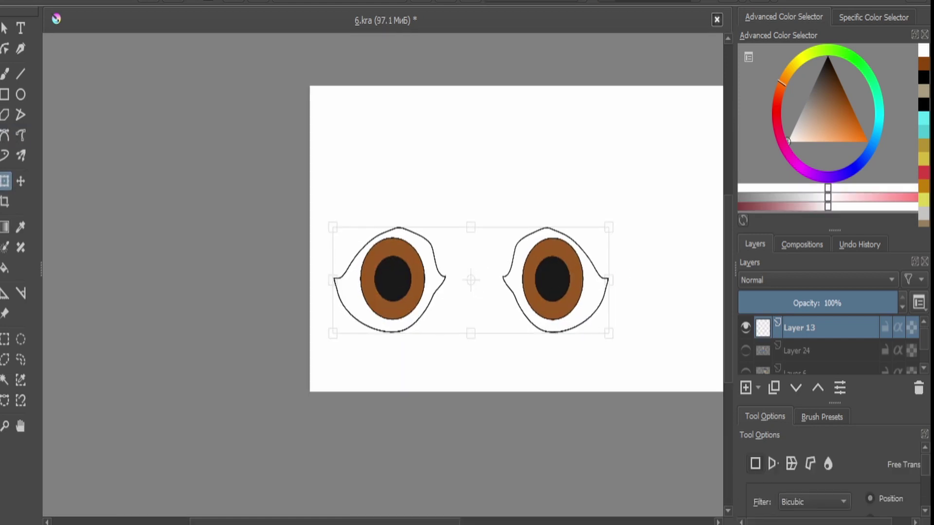
pyautogui.press('Escape')
# Draw black outlines of two eyebrows, one above each eye.
pyautogui.press('d')
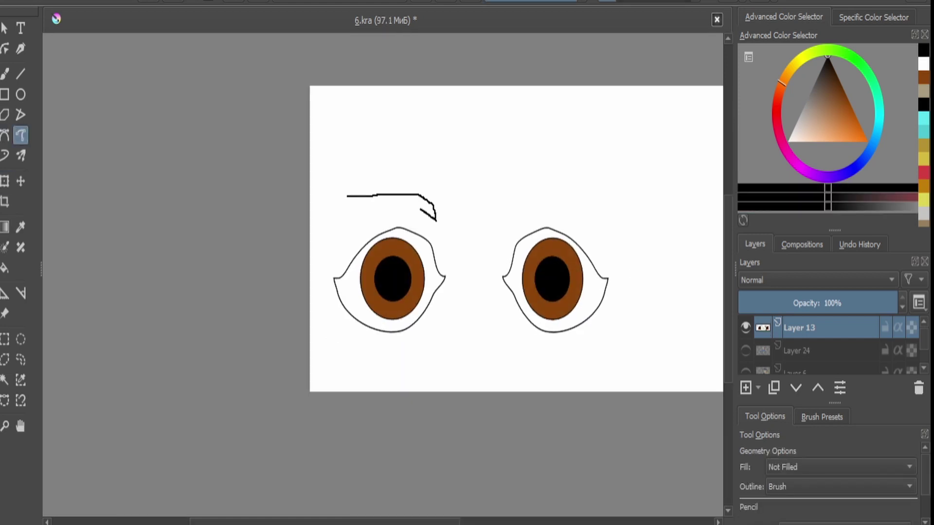
pyautogui.moveTo(420, 209); pyautogui.dragTo(390, 210)
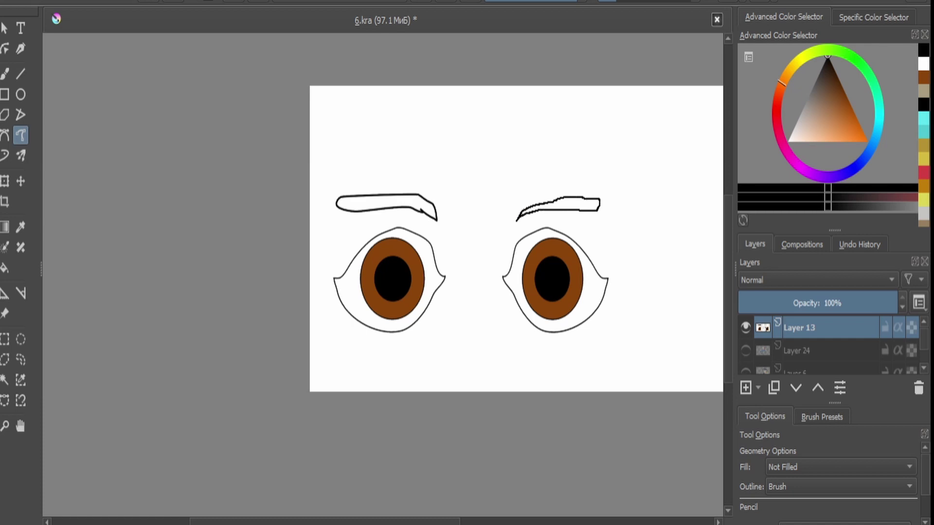
pyautogui.moveTo(535, 214); pyautogui.dragTo(517, 222)
# Fill both eyebrows with a very dark brown.
pyautogui.press('f')
pyautogui.click(387, 203)
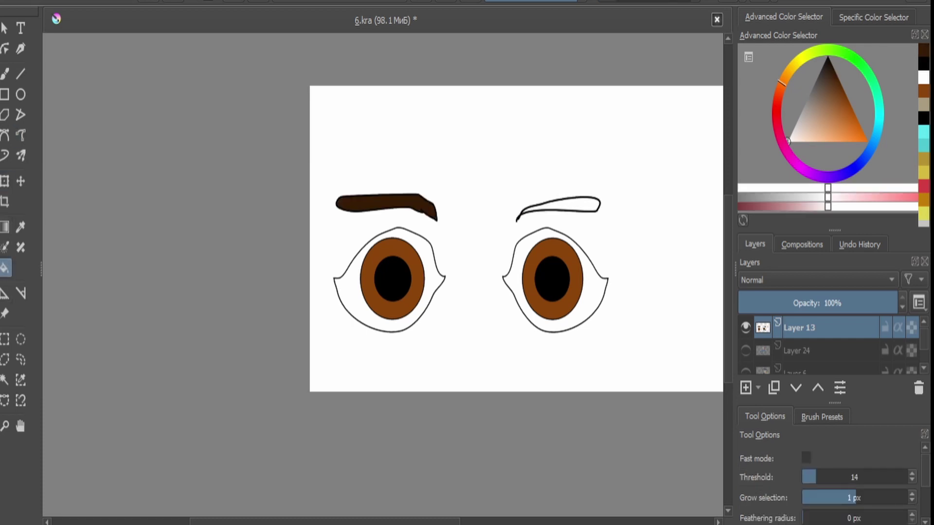
pyautogui.click(559, 205)
pyautogui.scroll(3, 559, 208)
pyautogui.click(834, 69)
pyautogui.click(560, 202)
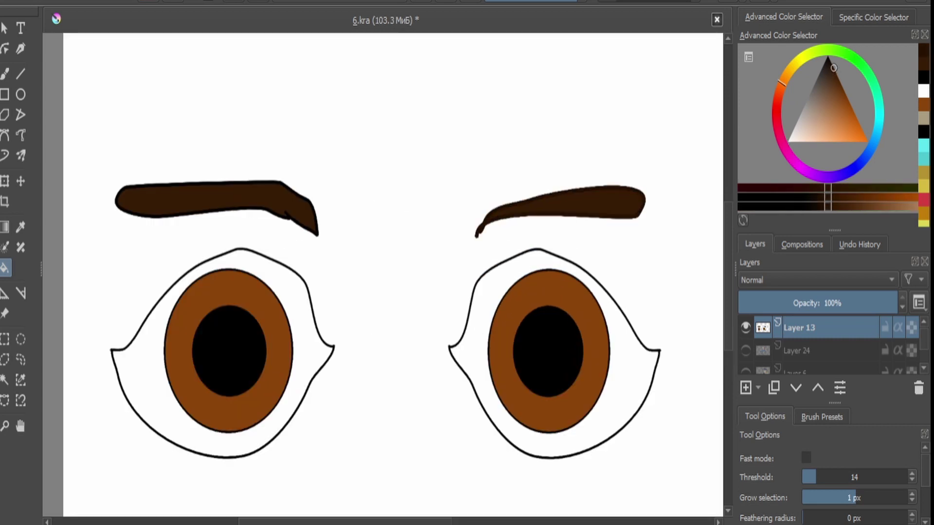
pyautogui.hotkey('ctrl', 'z')
pyautogui.hotkey('ctrl', 'z')
pyautogui.click(559, 202)
pyautogui.click(204, 197)
pyautogui.scroll(-2, 586, 206)
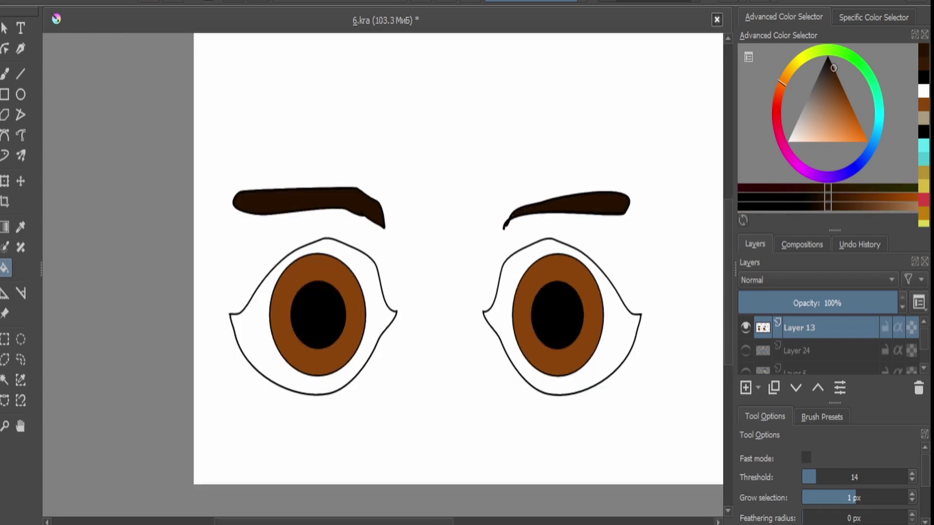
# Draw a curved black nose line between and below the eyes.
pyautogui.scroll(2, 370, 243)
pyautogui.click(21, 135)
pyautogui.moveTo(323, 198); pyautogui.dragTo(360, 367)
pyautogui.scroll(-2, 369, 243)
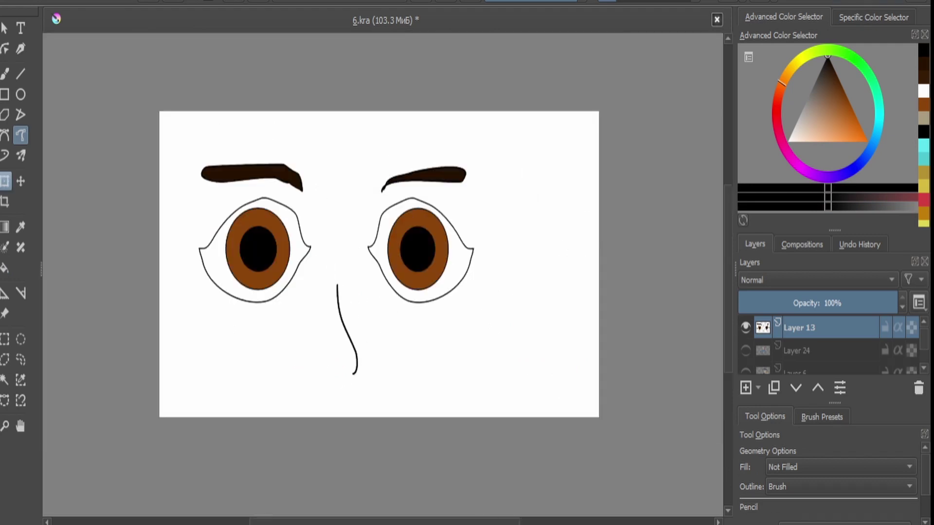
# Draw the black outline of the upper lip below the nose with a wavy top edge and curved lower edge.
pyautogui.hotkey('ctrl', 't')
pyautogui.click(20, 136)
pyautogui.scroll(3, 387, 266)
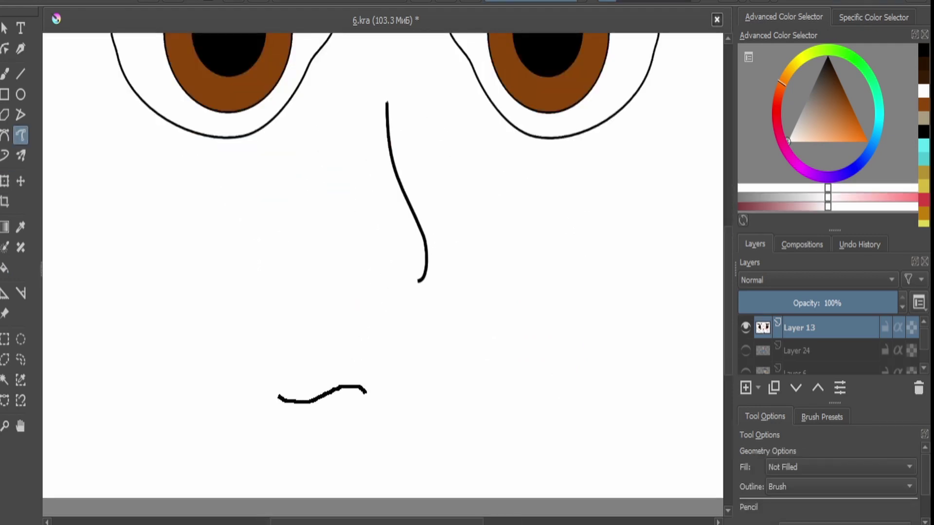
pyautogui.moveTo(465, 415)
pyautogui.mouseDown()
pyautogui.moveTo(389, 442)
pyautogui.moveTo(292, 431)
pyautogui.mouseUp()
pyautogui.scroll(-3, 369, 244)
# Move the face drawing up and draw the outline of the lower lip beneath the upper lip.
pyautogui.hotkey('ctrl', 't')
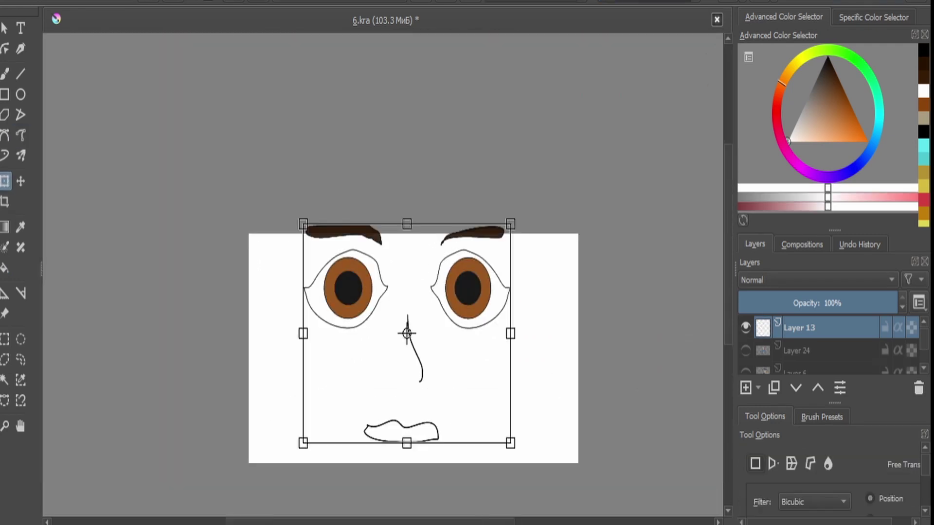
pyautogui.moveTo(407, 333); pyautogui.dragTo(425, 280)
pyautogui.click(21, 135)
pyautogui.scroll(4, 438, 438)
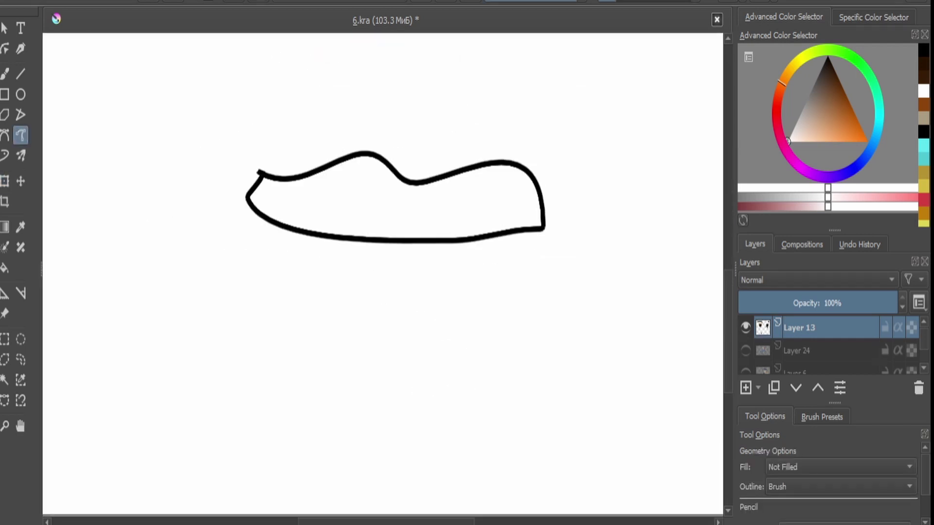
pyautogui.moveTo(544, 229)
pyautogui.mouseDown()
pyautogui.moveTo(316, 304)
pyautogui.moveTo(245, 204)
pyautogui.mouseUp()
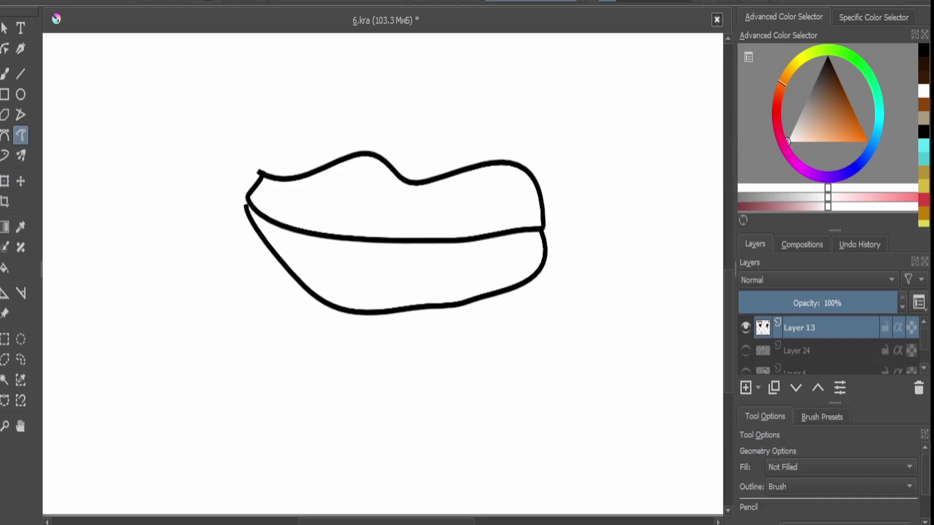
# Fill the upper and lower lips with a light beige.
pyautogui.click(811, 123)
pyautogui.press('f')
pyautogui.click(399, 204)
pyautogui.click(389, 278)
pyautogui.scroll(-3, 385, 272)
pyautogui.scroll(2, 360, 282)
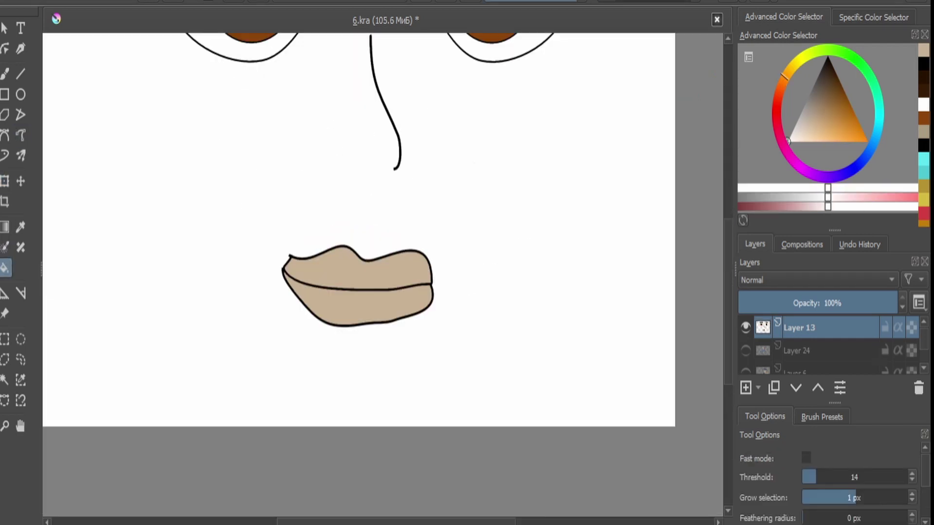
# Scale the whole face down within the canvas to leave room for the head outline.
pyautogui.scroll(-2, 370, 204)
pyautogui.click(20, 135)
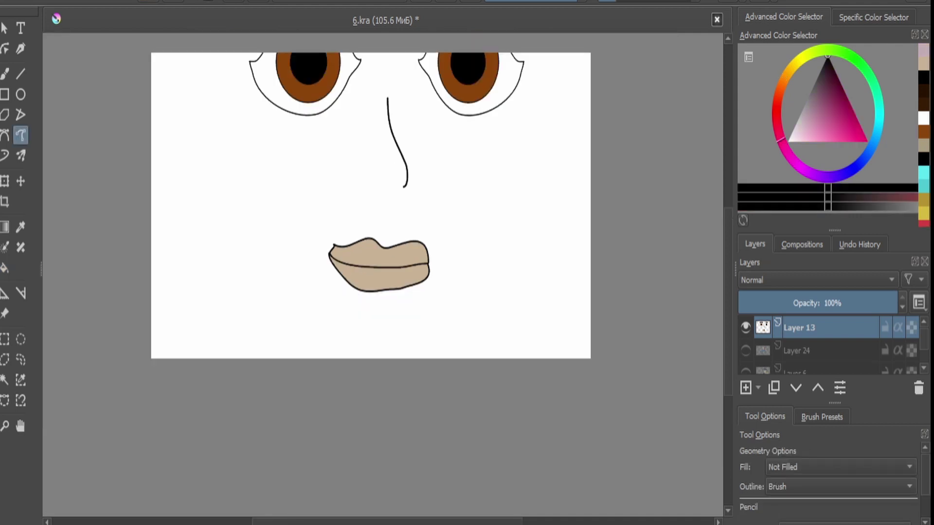
pyautogui.scroll(-3, 369, 204)
pyautogui.hotkey('ctrl', 't')
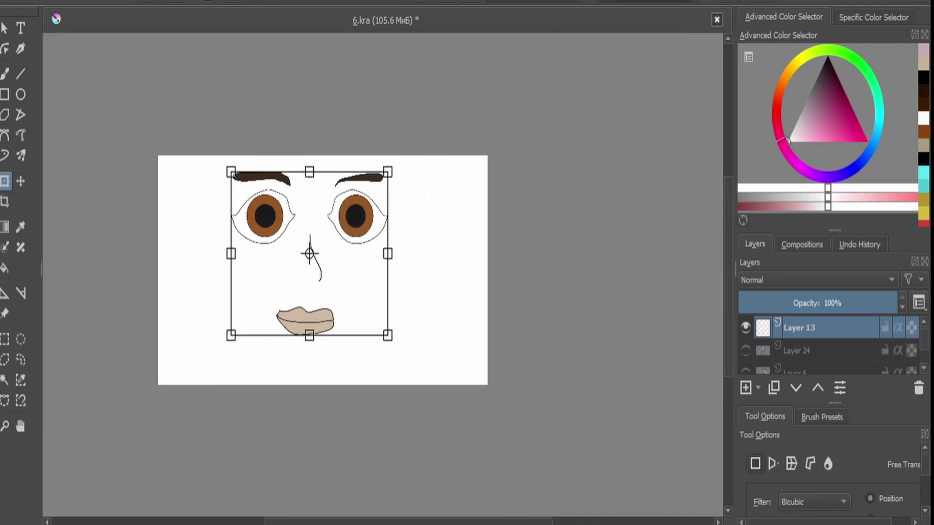
pyautogui.click(21, 136)
# Draw a black jawline from below the lips up the right cheek and move the face lower on the canvas.
pyautogui.scroll(3, 265, 363)
pyautogui.moveTo(278, 331)
pyautogui.mouseDown()
pyautogui.moveTo(343, 360)
pyautogui.moveTo(420, 320)
pyautogui.moveTo(513, 156)
pyautogui.mouseUp()
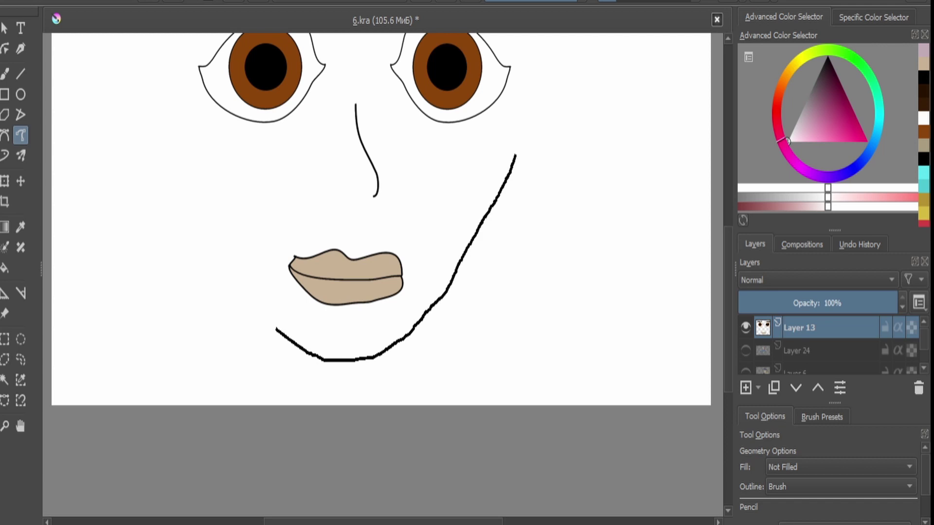
pyautogui.scroll(-3, 513, 157)
pyautogui.hotkey('ctrl', 't')
pyautogui.click(20, 135)
pyautogui.scroll(2, 370, 204)
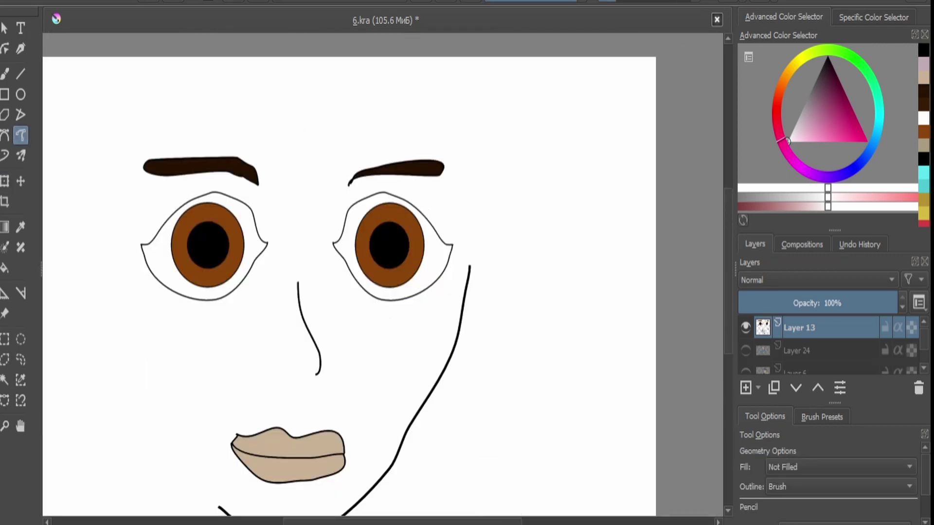
# Move the face down and to the right, and outline the top and left side of the head in black.
pyautogui.hotkey('ctrl', 't')
pyautogui.moveTo(306, 300); pyautogui.dragTo(340, 344)
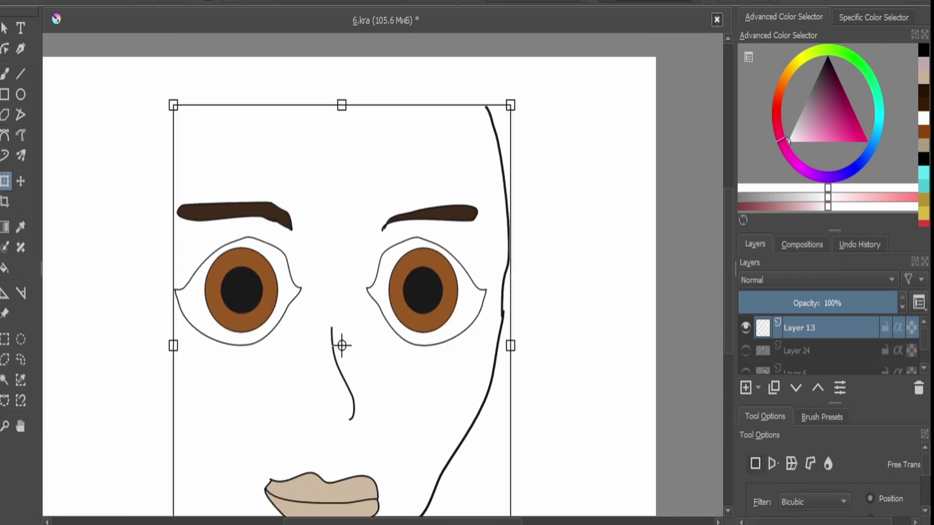
pyautogui.click(20, 135)
pyautogui.moveTo(488, 107); pyautogui.dragTo(341, 82)
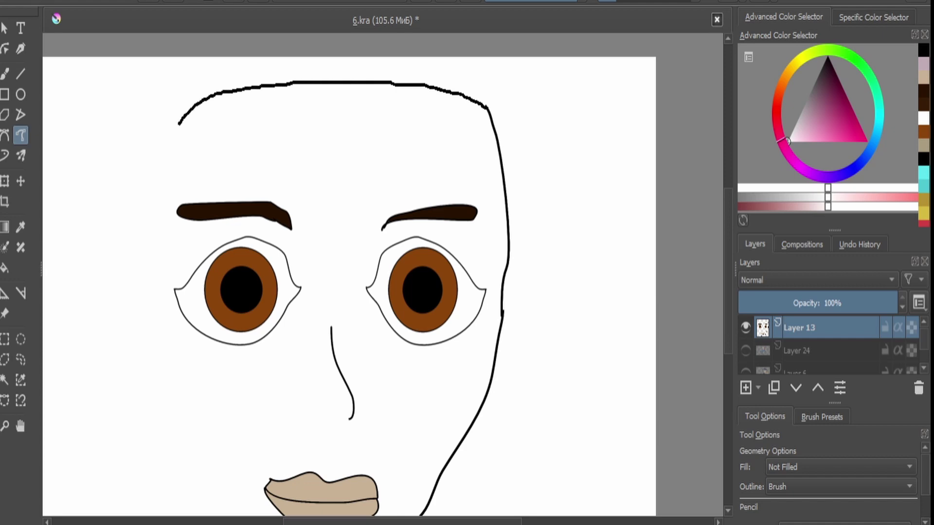
pyautogui.moveTo(178, 124); pyautogui.dragTo(144, 335)
# Close the head outline with a line from the chin up the left cheek to the side of the head.
pyautogui.scroll(-3, 144, 335)
pyautogui.hotkey('ctrl', 't')
pyautogui.click(20, 135)
pyautogui.scroll(3, 214, 403)
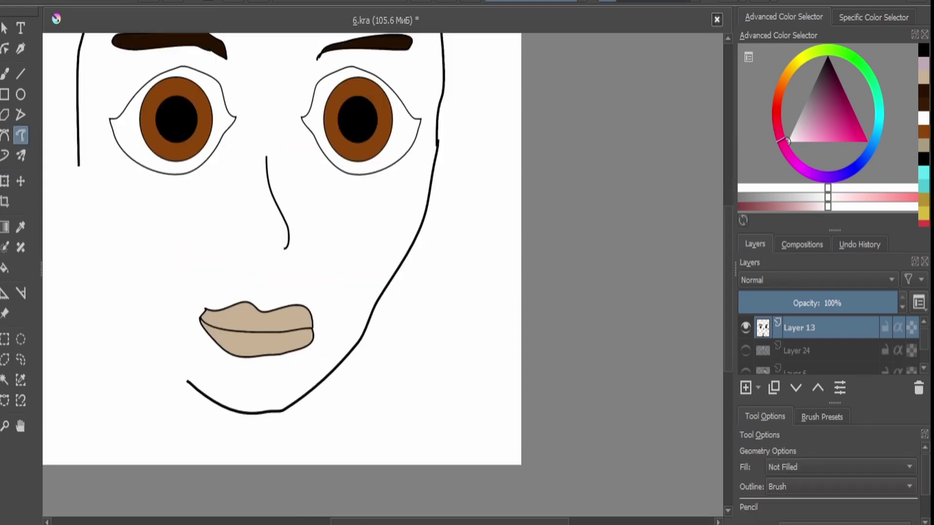
pyautogui.scroll(2, 370, 272)
pyautogui.moveTo(287, 428)
pyautogui.mouseDown()
pyautogui.moveTo(223, 340)
pyautogui.moveTo(144, 114)
pyautogui.mouseUp()
# Clean up the overshooting line where the left cheek meets the side of the head.
pyautogui.scroll(3, 369, 273)
pyautogui.hscroll(-2, 370, 272)
pyautogui.press('b')
pyautogui.scroll(3, 209, 213)
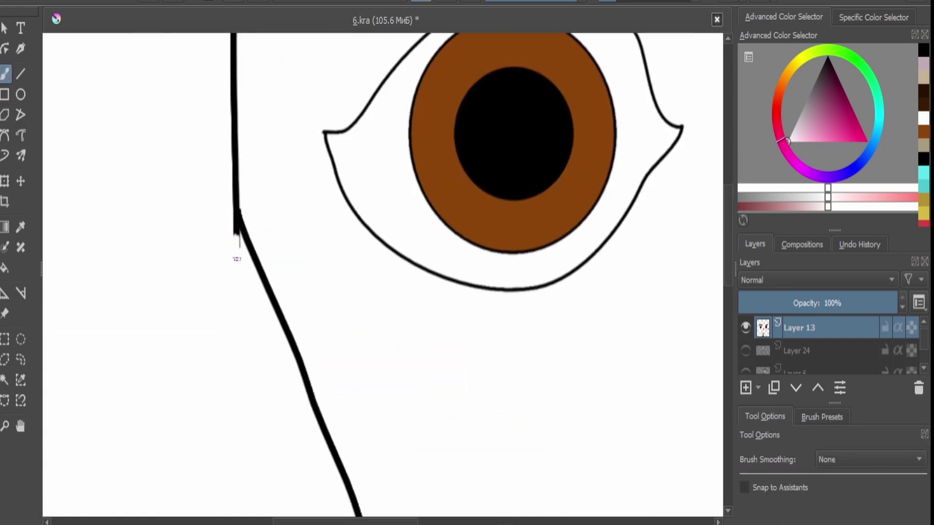
pyautogui.hotkey('ctrl', 'z')
pyautogui.scroll(-5, 236, 258)
pyautogui.scroll(2, 237, 259)
pyautogui.scroll(-3, 236, 259)
# Scale the whole head down and reposition it so the chin fits on the canvas.
pyautogui.click(20, 135)
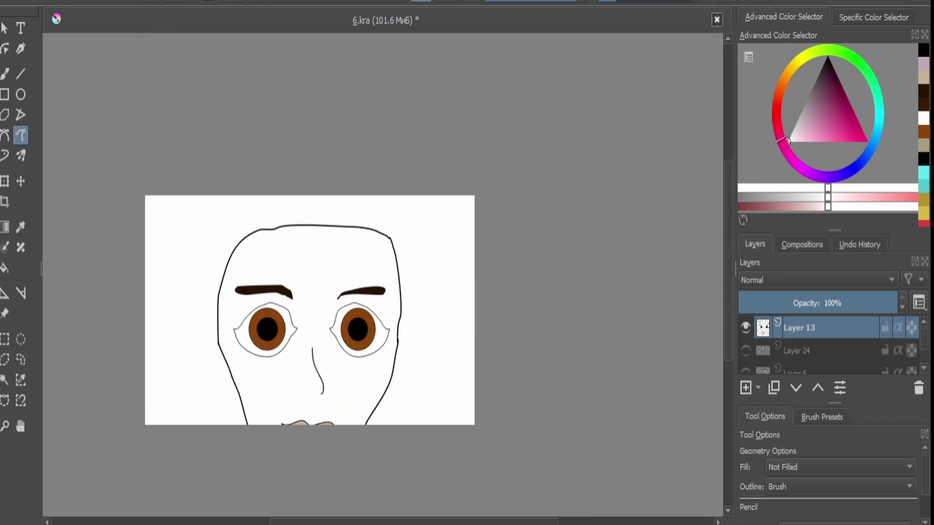
pyautogui.scroll(-2, 311, 311)
pyautogui.hotkey('ctrl', 't')
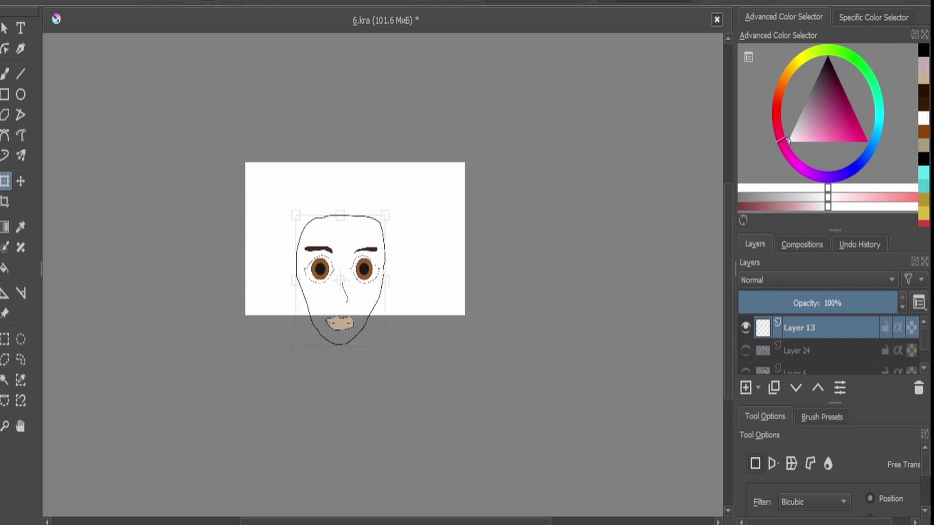
pyautogui.scroll(2, 347, 243)
# Fill the face with a medium brown skin color, leaving the eyes and lips as they are.
pyautogui.click(923, 131)
pyautogui.scroll(2, 400, 316)
pyautogui.press('f')
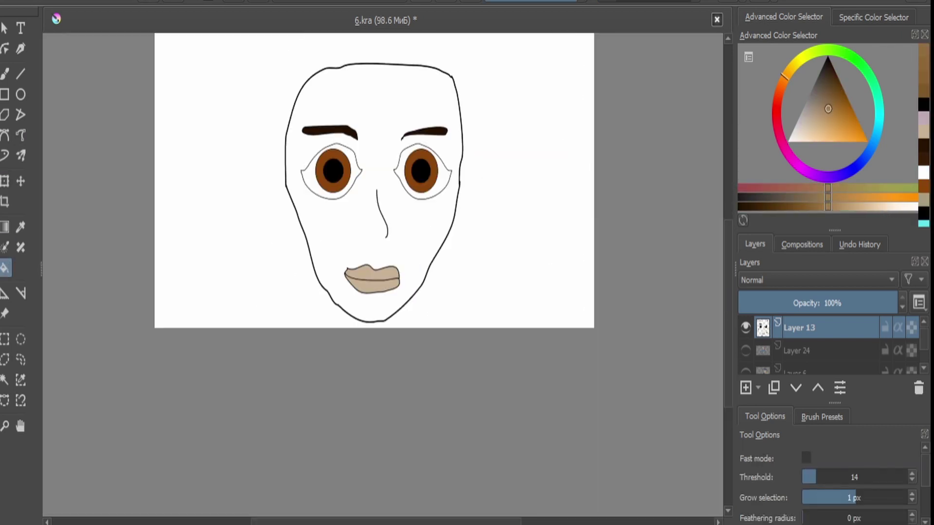
pyautogui.click(341, 234)
# Draw the wavy black hair outline from above the head down the right side to the jaw.
pyautogui.click(21, 135)
pyautogui.scroll(2, 508, 195)
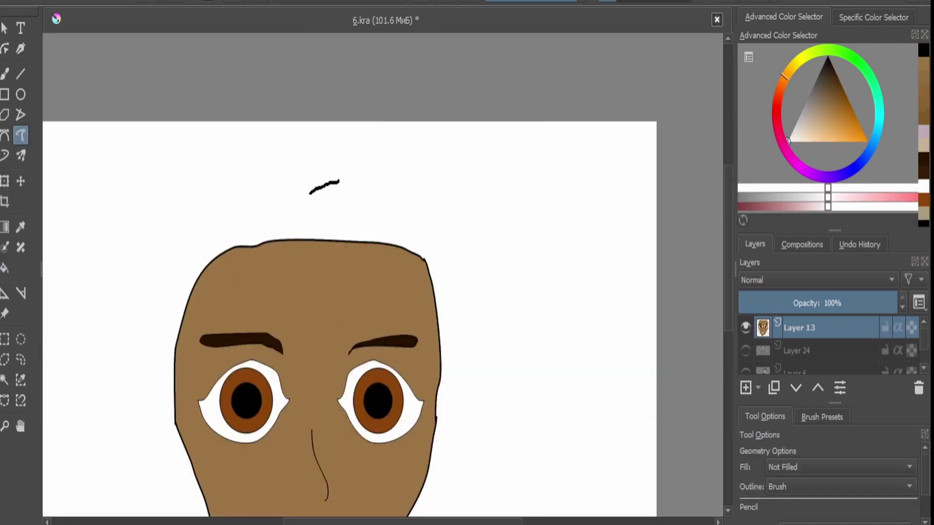
pyautogui.moveTo(339, 181)
pyautogui.mouseDown()
pyautogui.moveTo(405, 199)
pyautogui.moveTo(452, 251)
pyautogui.moveTo(522, 423)
pyautogui.mouseUp()
pyautogui.scroll(-4, 522, 422)
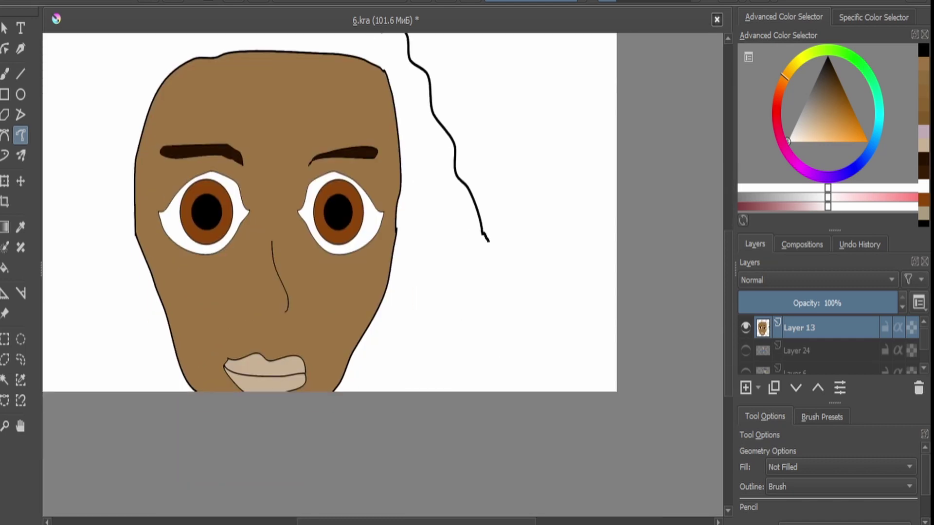
pyautogui.moveTo(488, 240)
pyautogui.mouseDown()
pyautogui.moveTo(493, 273)
pyautogui.moveTo(456, 360)
pyautogui.mouseUp()
pyautogui.moveTo(367, 364); pyautogui.dragTo(354, 360)
# Continue the wavy hair outline over the top and down the left side, closing it at the left cheek.
pyautogui.scroll(3, 353, 360)
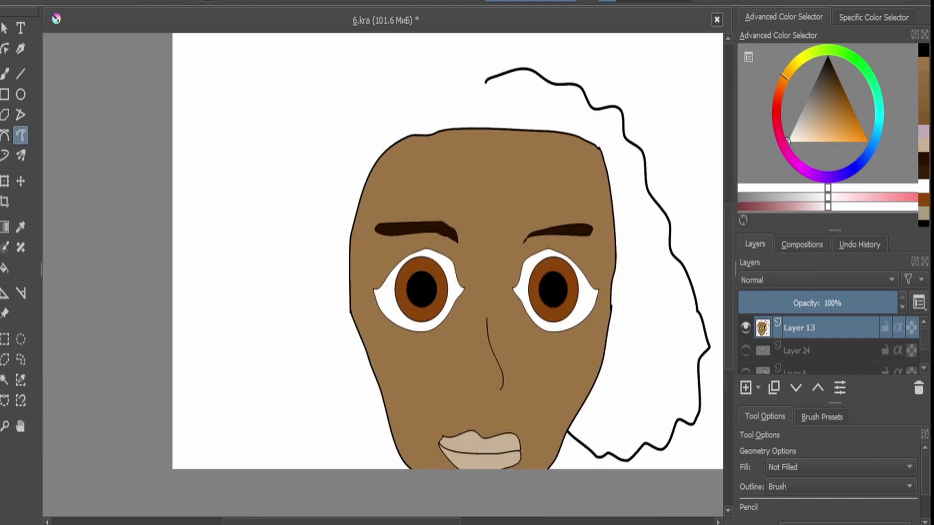
pyautogui.moveTo(363, 103); pyautogui.dragTo(261, 183)
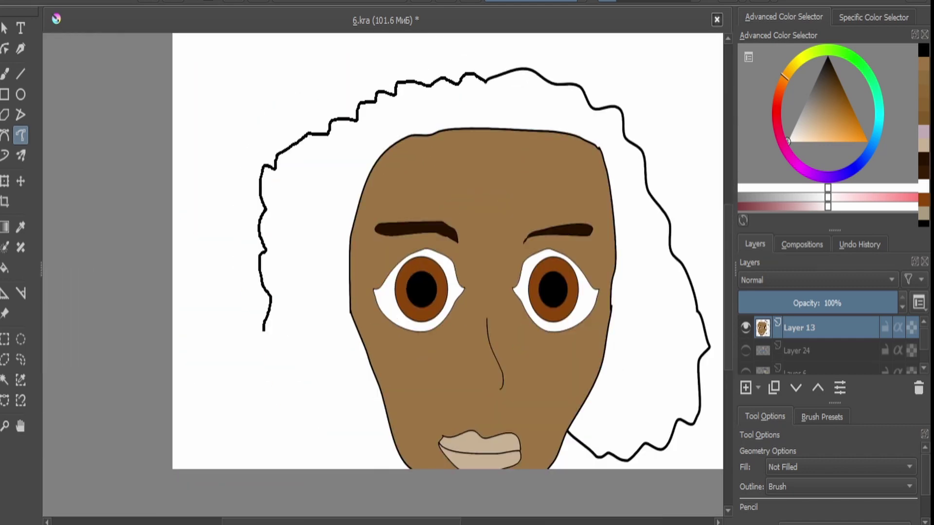
pyautogui.moveTo(320, 451); pyautogui.dragTo(364, 452)
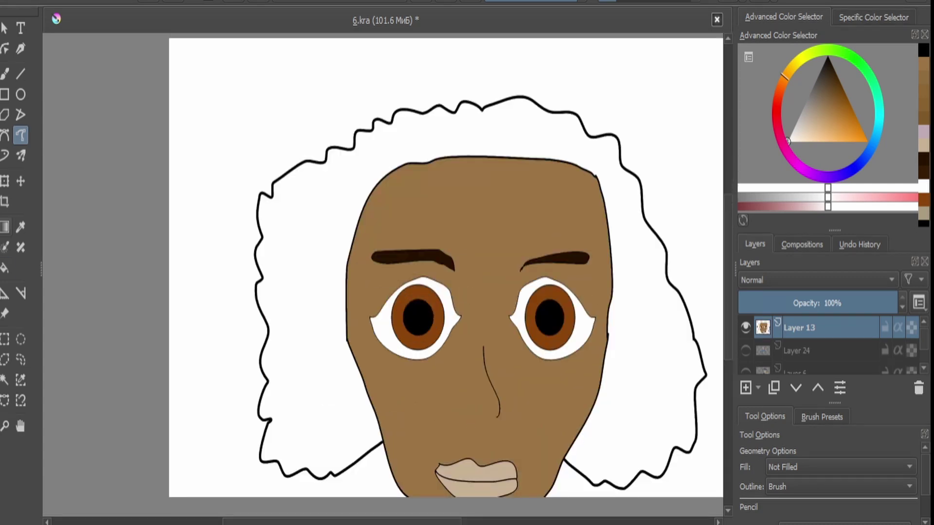
# Sample the eyebrows' very dark brown and fill the hair with it.
pyautogui.hotkey('ctrl', 't')
pyautogui.press('p')
pyautogui.click(404, 186)
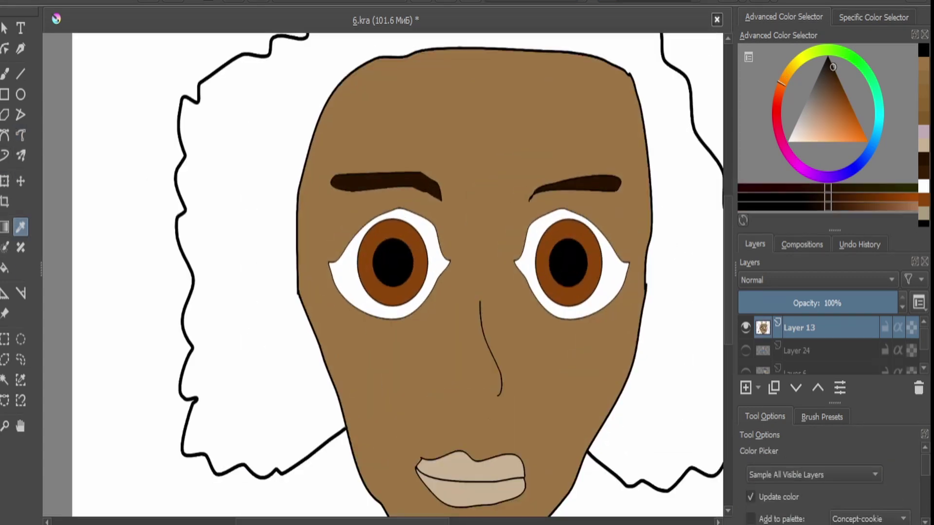
pyautogui.press('f')
pyautogui.click(291, 219)
pyautogui.scroll(5, 471, 250)
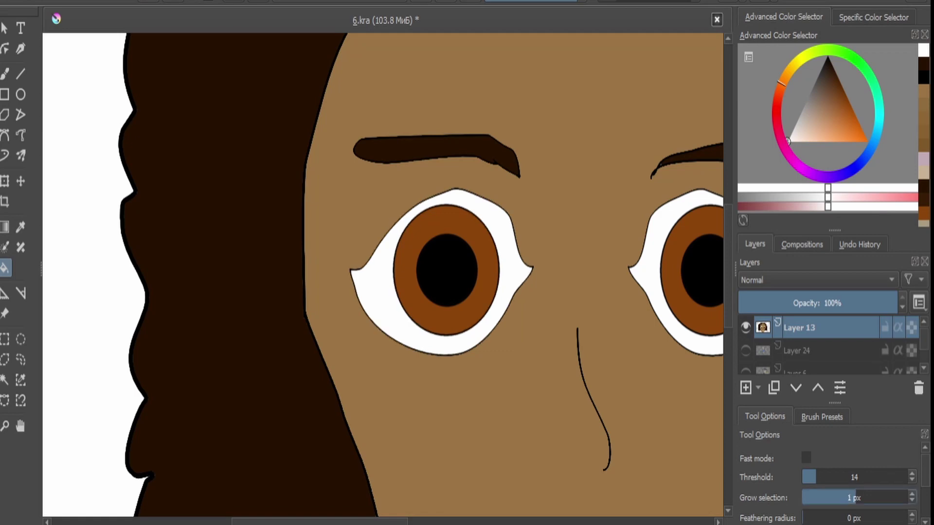
# Fill the remaining white gaps in the curls at the top of the hair with the same dark brown.
pyautogui.press('d')
pyautogui.scroll(-5, 387, 275)
pyautogui.hotkey('ctrl', 't')
pyautogui.press('p')
pyautogui.click(311, 204)
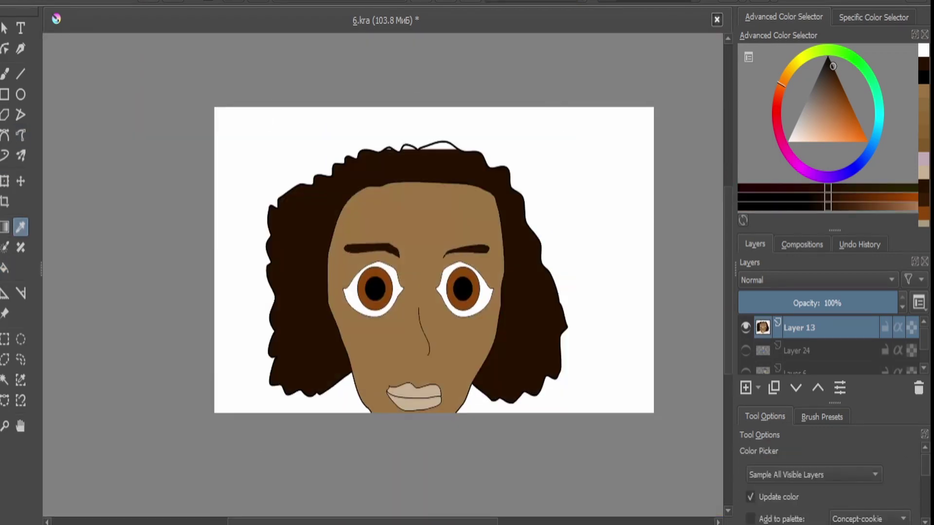
pyautogui.press('f')
pyautogui.scroll(5, 375, 160)
pyautogui.scroll(-5, 387, 276)
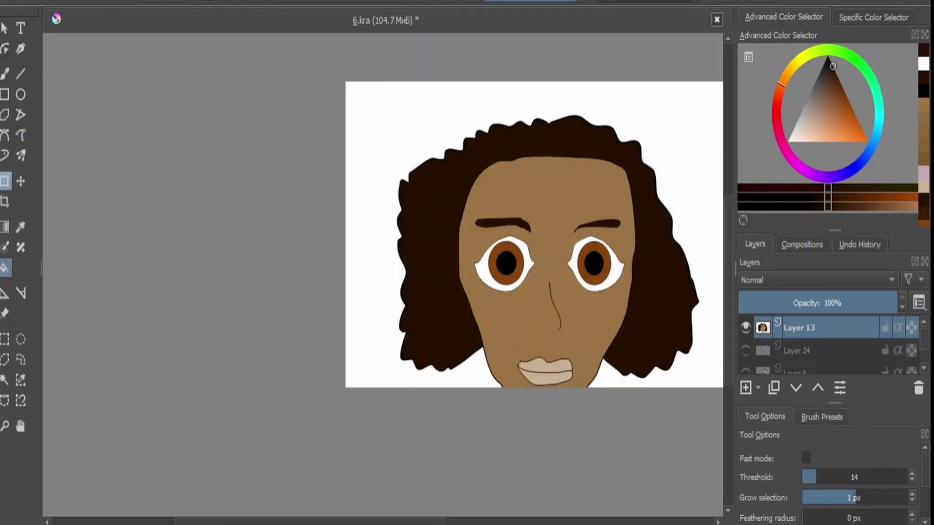
# Move the whole head up on the canvas to make room for the neck.
pyautogui.hotkey('ctrl', 't')
pyautogui.press('d')
pyautogui.click(20, 135)
pyautogui.hotkey('ctrl', 't')
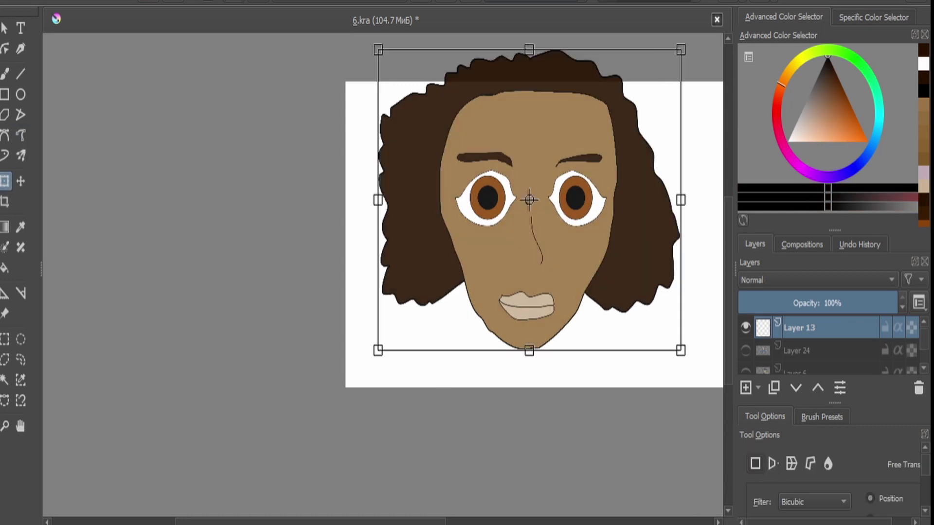
pyautogui.moveTo(527, 198); pyautogui.dragTo(518, 159)
pyautogui.press('Return')
# Outline the neck in black with a line down each side and a curved base below the chin.
pyautogui.scroll(3, 503, 292)
pyautogui.scroll(2, 467, 291)
pyautogui.moveTo(437, 200); pyautogui.dragTo(436, 321)
pyautogui.scroll(-3, 437, 321)
pyautogui.scroll(2, 438, 330)
pyautogui.moveTo(572, 261)
pyautogui.mouseDown()
pyautogui.moveTo(599, 387)
pyautogui.moveTo(562, 397)
pyautogui.moveTo(474, 398)
pyautogui.moveTo(400, 352)
pyautogui.moveTo(401, 299)
pyautogui.mouseUp()
# Join the gap in the neck's left outline with the brush.
pyautogui.scroll(3, 406, 336)
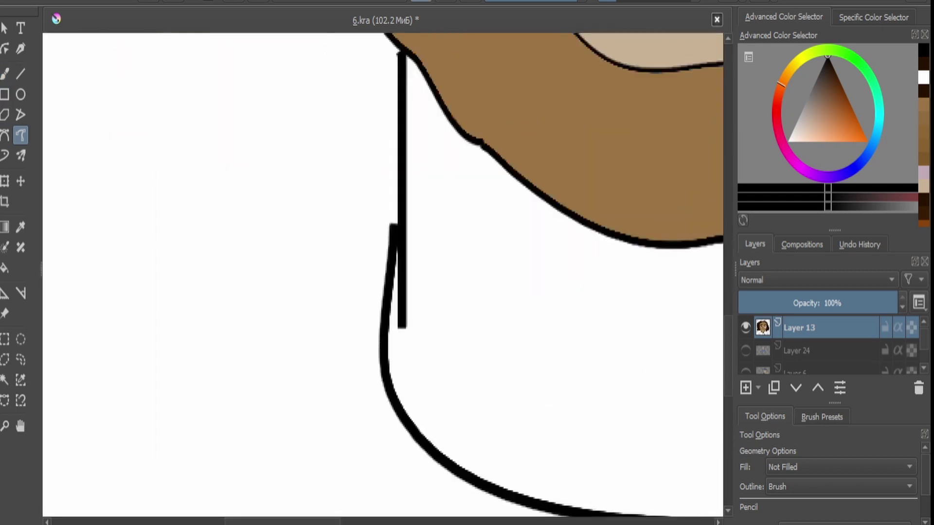
pyautogui.press('b')
pyautogui.moveTo(406, 336); pyautogui.dragTo(399, 230)
pyautogui.scroll(-3, 400, 234)
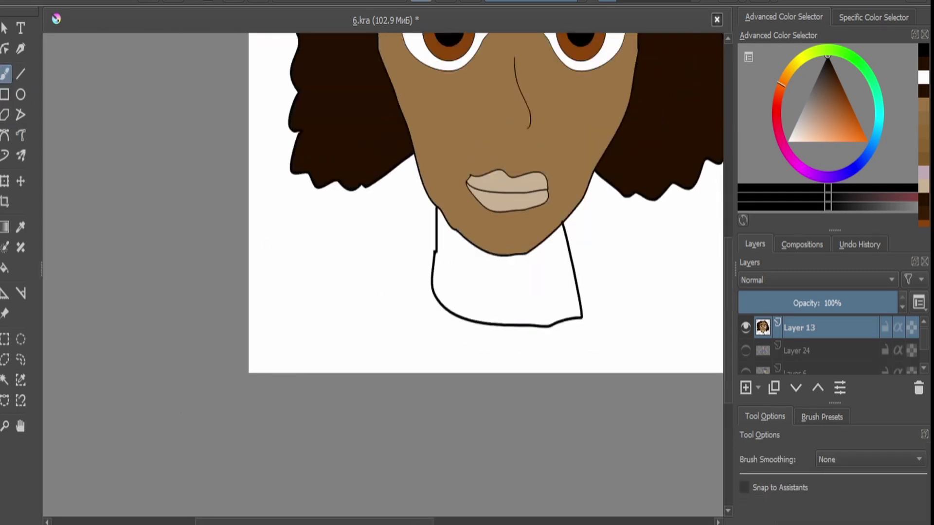
# Sample the brown skin color from the face and fill the neck with it.
pyautogui.press('p')
pyautogui.click(506, 146)
pyautogui.press('f')
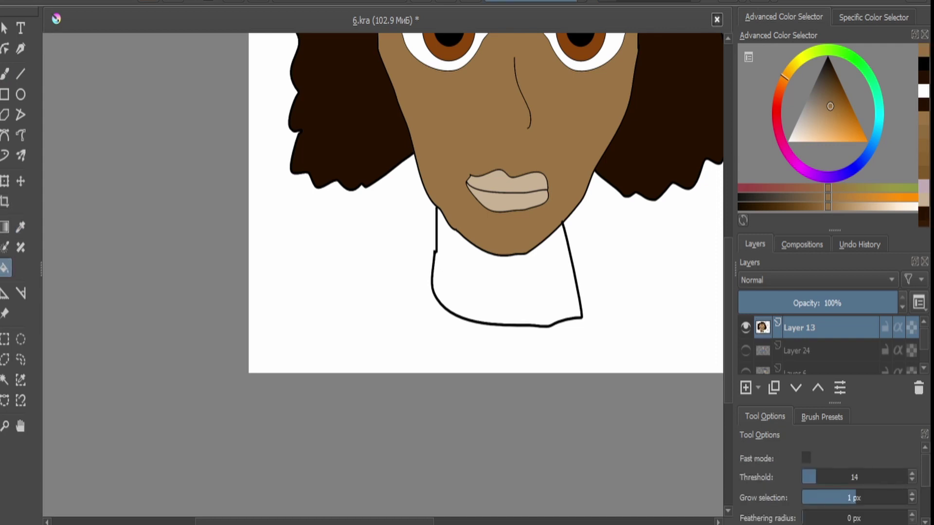
pyautogui.click(506, 287)
# Move the figure up and draw both sides of a garment tapering down from the base of the neck.
pyautogui.hotkey('ctrl', 't')
pyautogui.moveTo(486, 243); pyautogui.dragTo(486, 126)
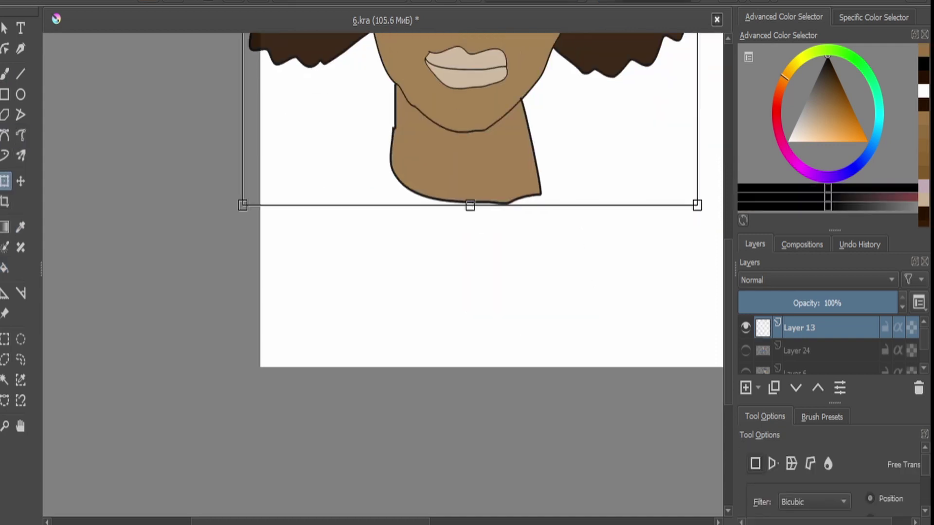
pyautogui.press('Return')
pyautogui.moveTo(566, 203)
pyautogui.mouseDown()
pyautogui.moveTo(580, 209)
pyautogui.moveTo(497, 361)
pyautogui.mouseUp()
pyautogui.moveTo(367, 226); pyautogui.dragTo(445, 360)
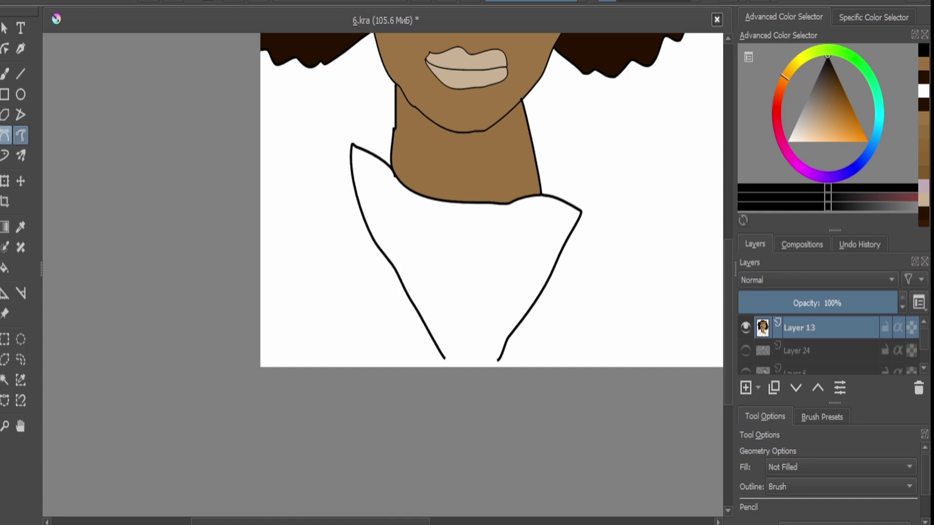
# Move the figure further up and join the garment's two sides in a point at the bottom.
pyautogui.hotkey('ctrl', 't')
pyautogui.moveTo(486, 243); pyautogui.dragTo(487, 159)
pyautogui.press('Return')
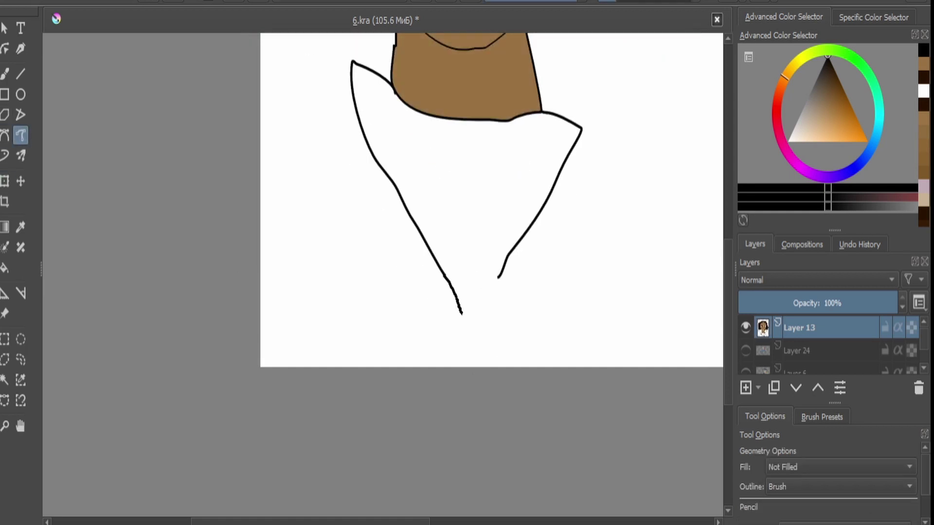
pyautogui.moveTo(461, 314); pyautogui.dragTo(500, 277)
# Draw a curve inside the garment's left edge below the upper tip and trim its overshooting end.
pyautogui.moveTo(486, 195); pyautogui.dragTo(510, 180)
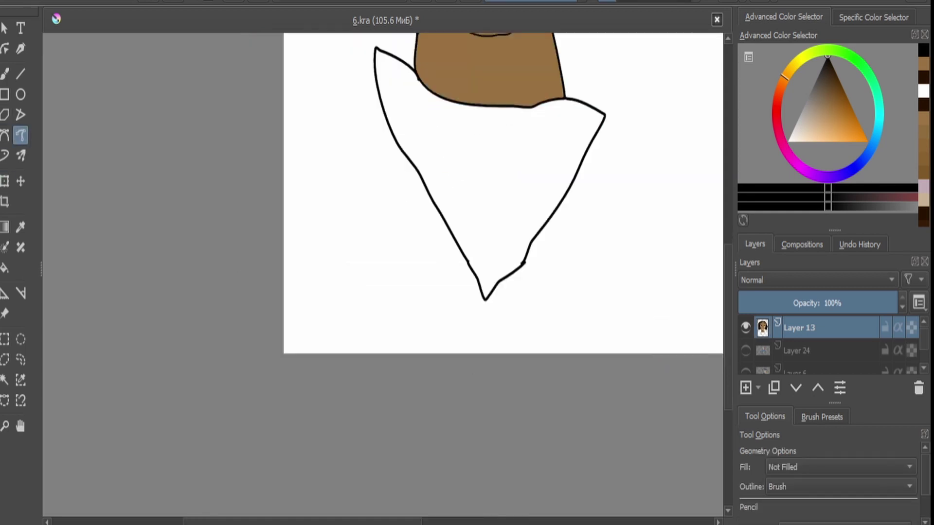
pyautogui.moveTo(411, 118); pyautogui.dragTo(413, 168)
pyautogui.scroll(5, 332, 188)
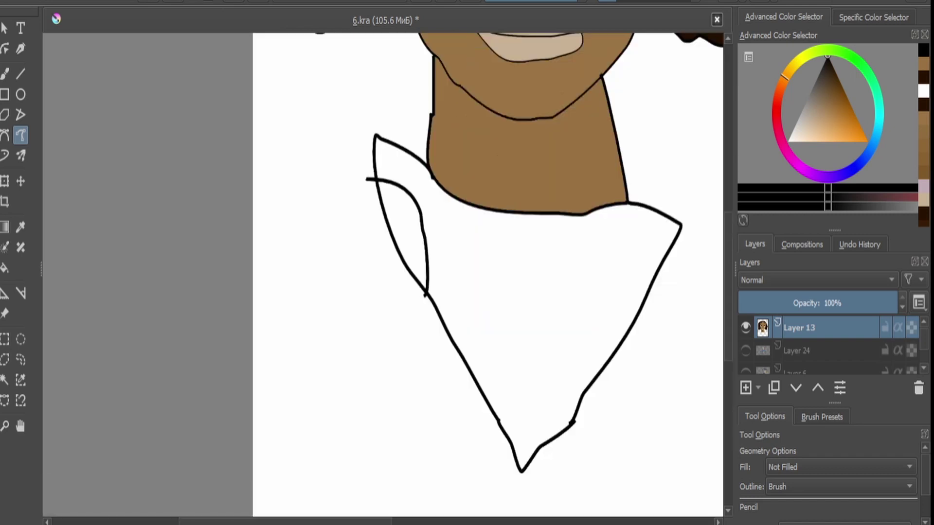
pyautogui.press('b')
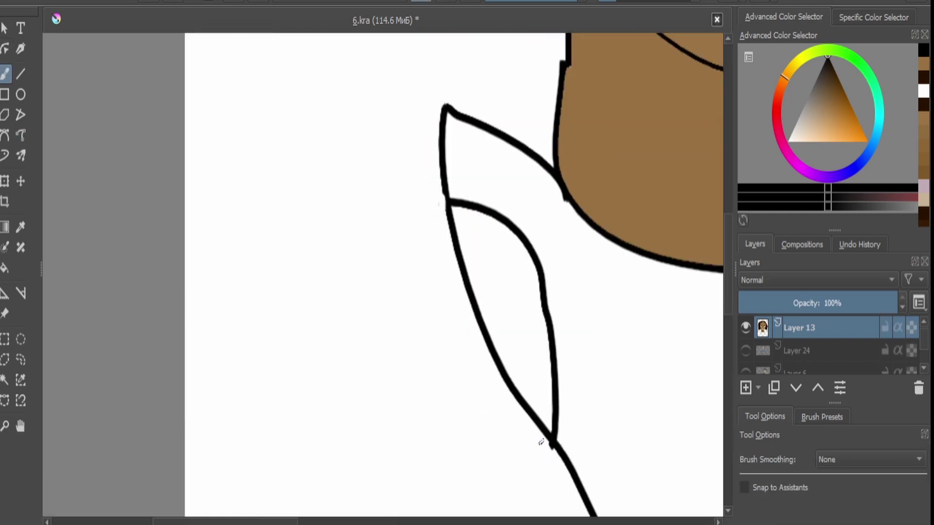
pyautogui.scroll(-3, 541, 441)
pyautogui.moveTo(541, 442); pyautogui.dragTo(520, 350)
# Fill the garment with dark purple and the small area enclosed by the curve at its left edge with red.
pyautogui.click(811, 172)
pyautogui.click(838, 91)
pyautogui.press('f')
pyautogui.click(559, 365)
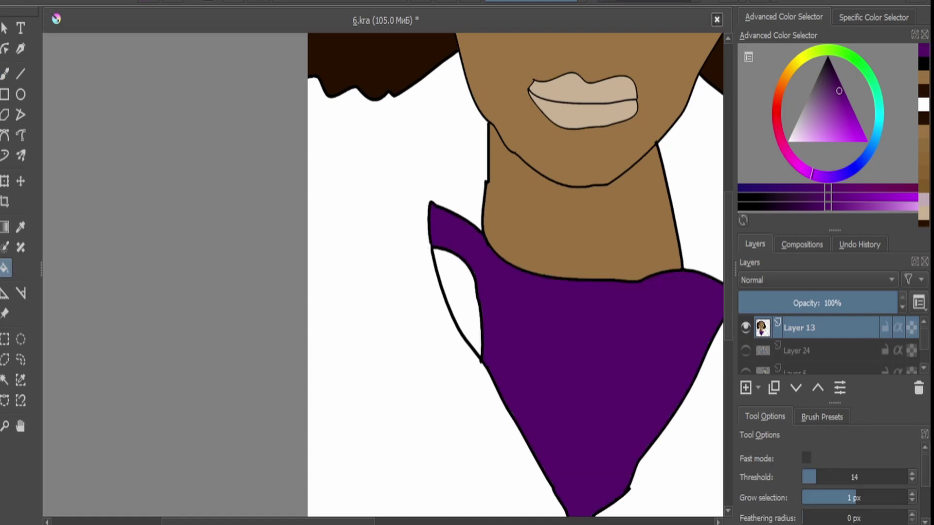
pyautogui.click(777, 105)
pyautogui.click(455, 301)
# Draw a black outer collar outline around the purple garment, running from both shoulders to a point below it.
pyautogui.click(20, 135)
pyautogui.scroll(-2, 516, 272)
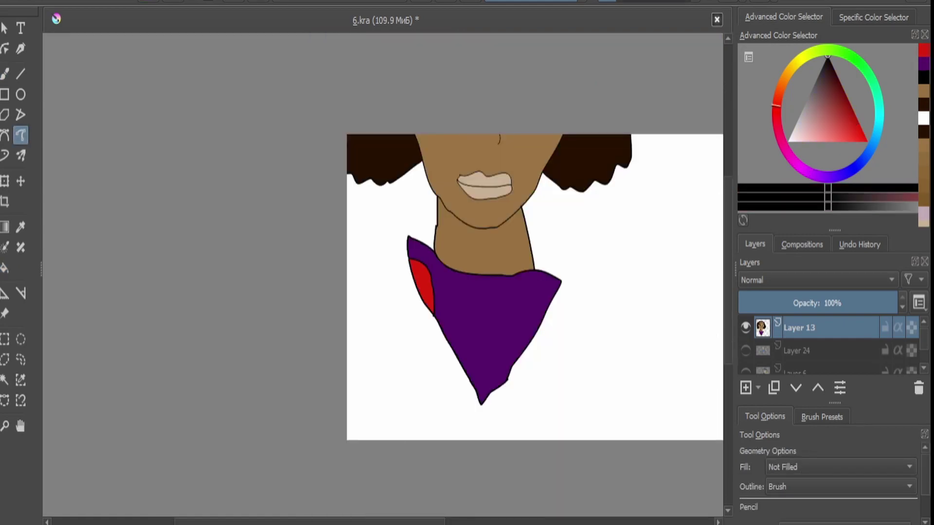
pyautogui.moveTo(576, 264); pyautogui.dragTo(597, 273)
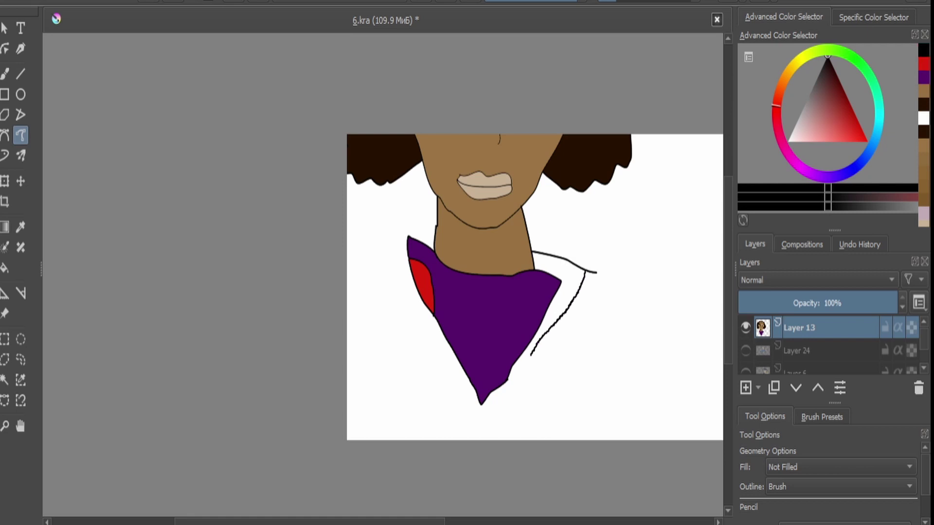
pyautogui.moveTo(480, 419)
pyautogui.mouseDown()
pyautogui.moveTo(440, 373)
pyautogui.moveTo(404, 268)
pyautogui.mouseUp()
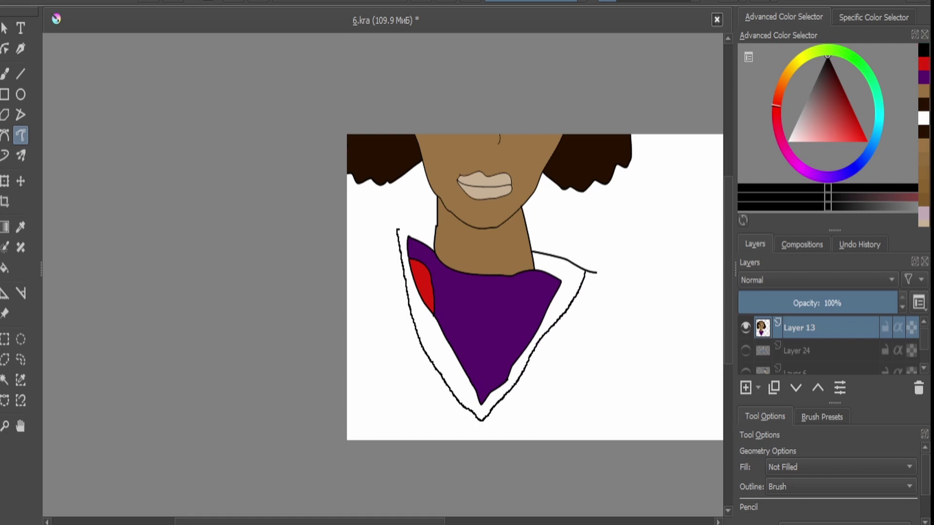
# Draw a narrow rounded zipper slider at the collar's lower point.
pyautogui.scroll(5, 466, 461)
pyautogui.moveTo(501, 325)
pyautogui.mouseDown()
pyautogui.moveTo(512, 375)
pyautogui.moveTo(491, 328)
pyautogui.mouseUp()
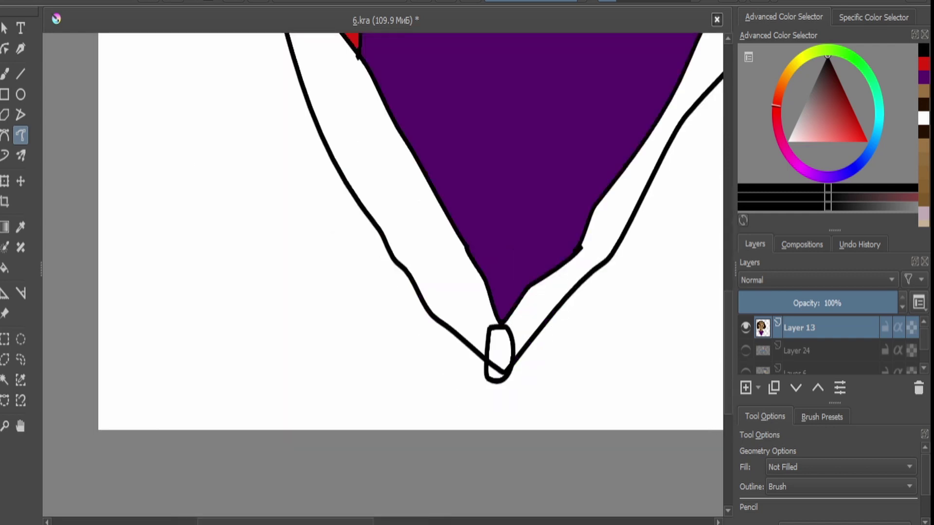
pyautogui.scroll(-3, 515, 223)
pyautogui.scroll(3, 515, 224)
pyautogui.moveTo(525, 218); pyautogui.dragTo(561, 259)
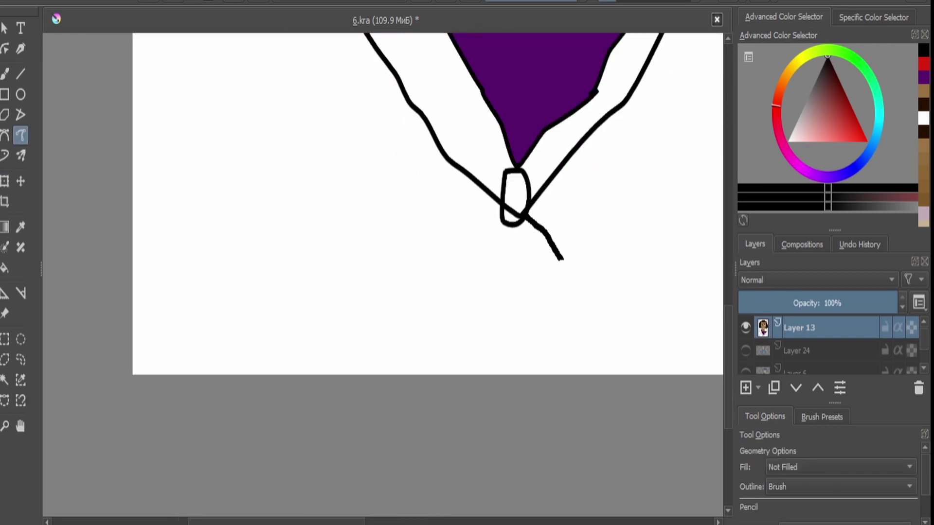
pyautogui.hotkey('ctrl', 'z')
# Draw a flared pull tab with a small round hole below the zipper slider.
pyautogui.moveTo(504, 222); pyautogui.dragTo(489, 278)
pyautogui.moveTo(524, 218); pyautogui.dragTo(536, 275)
pyautogui.moveTo(506, 262); pyautogui.dragTo(523, 260)
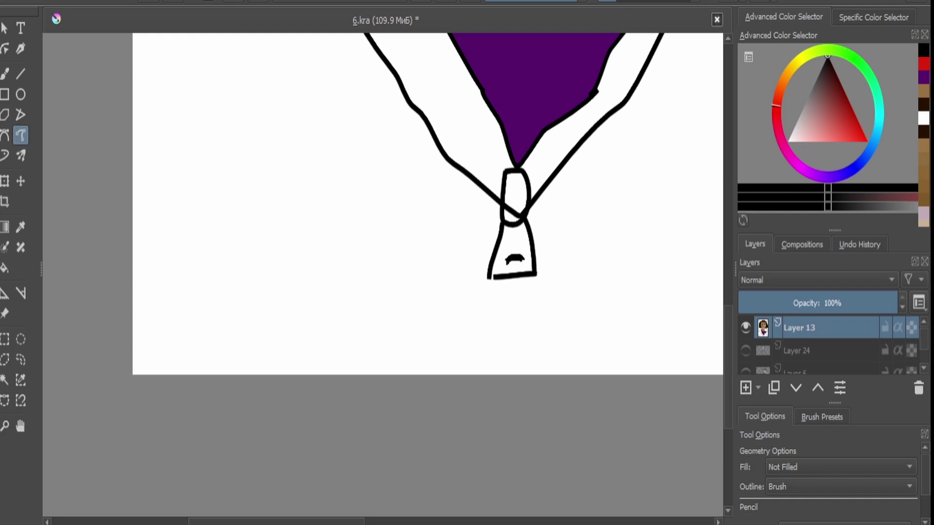
pyautogui.scroll(-3, 486, 227)
pyautogui.scroll(2, 486, 226)
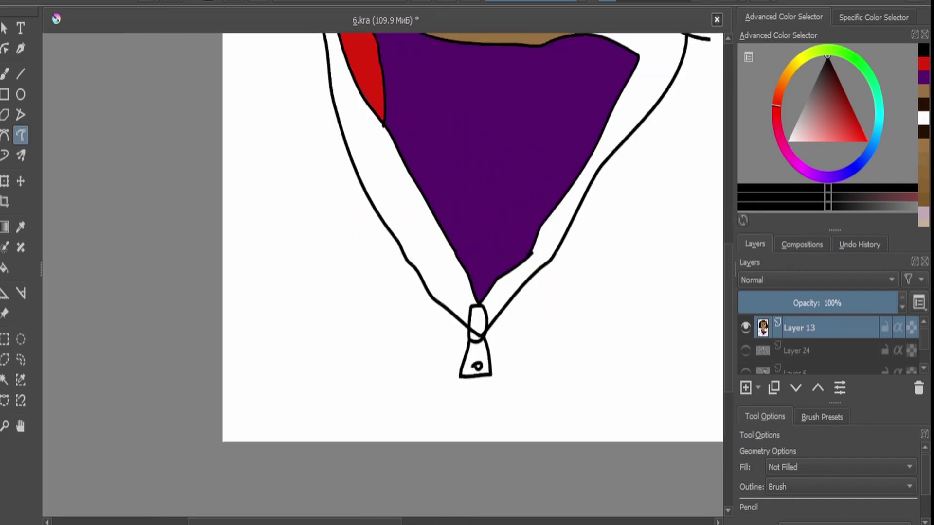
# Fill both sides of the outer collar with a very dark purple.
pyautogui.click(835, 90)
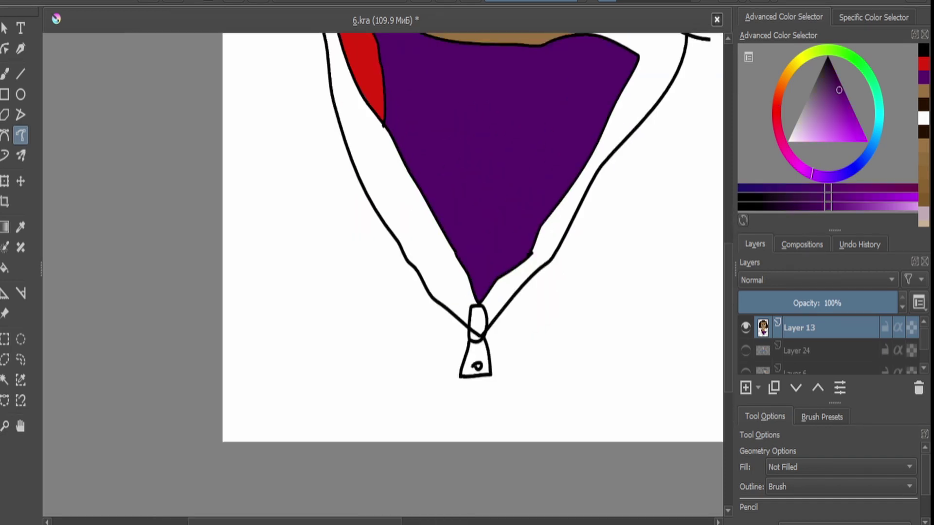
pyautogui.click(4, 268)
pyautogui.click(370, 195)
pyautogui.click(584, 170)
# Fill the zipper slider and its pull tab with dark gray.
pyautogui.scroll(1, 476, 340)
pyautogui.moveTo(437, 243); pyautogui.dragTo(395, 302)
pyautogui.click(819, 72)
pyautogui.click(459, 312)
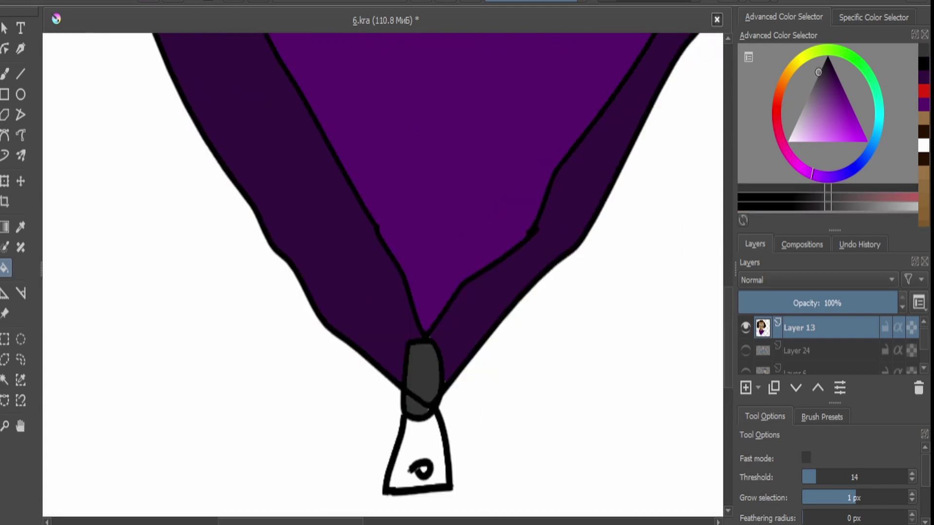
pyautogui.click(458, 399)
pyautogui.press('b')
pyautogui.scroll(2, 467, 374)
# Scale down the whole figure and move it lower on the canvas so that more of the face fits.
pyautogui.scroll(-5, 431, 350)
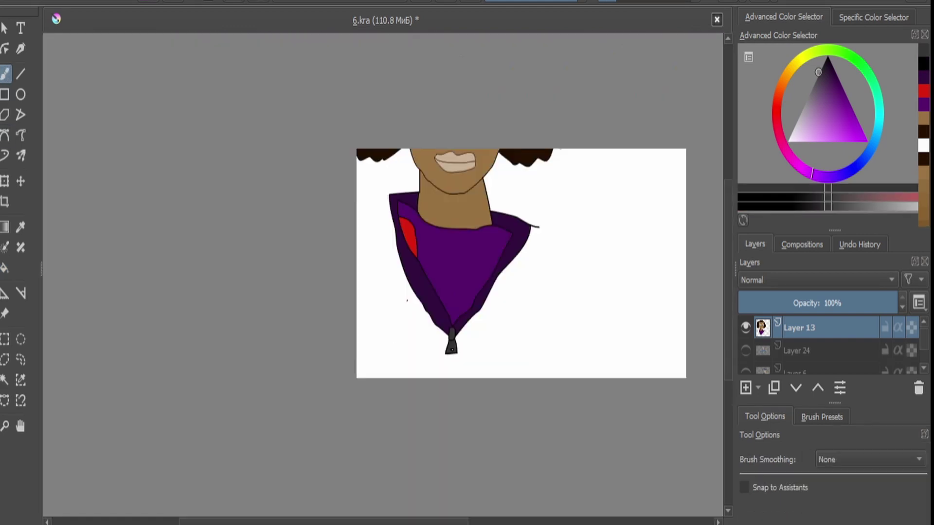
pyautogui.hotkey('ctrl', 't')
pyautogui.scroll(-1, 506, 226)
pyautogui.scroll(2, 523, 204)
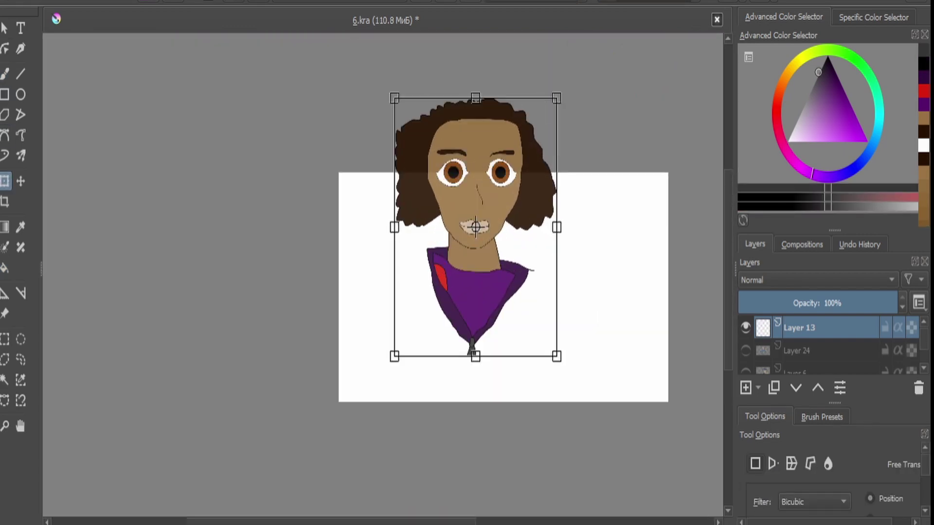
pyautogui.press('Return')
# Draw horizontal shoulder lines outward from both sides of the collar and a vertical arm line on each side of the torso.
pyautogui.scroll(2, 552, 277)
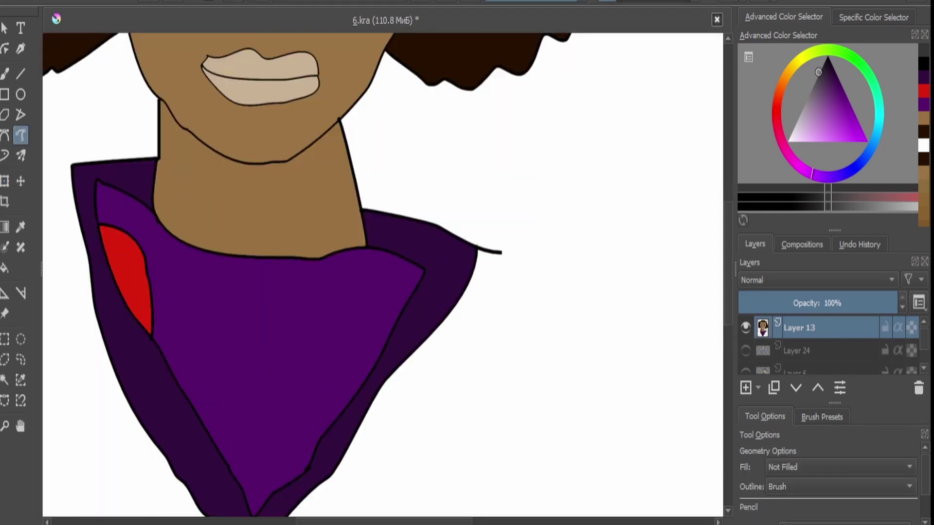
pyautogui.moveTo(501, 252); pyautogui.dragTo(671, 256)
pyautogui.scroll(-3, 671, 255)
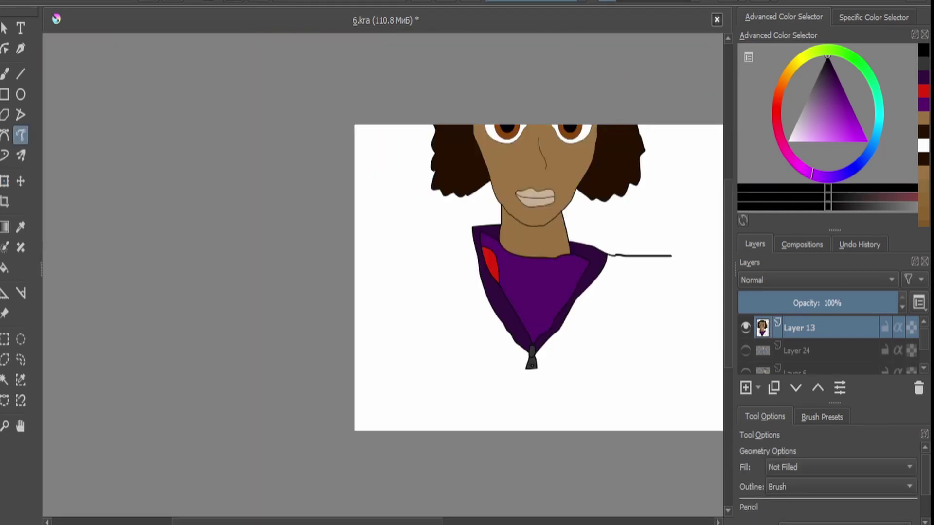
pyautogui.moveTo(438, 229); pyautogui.dragTo(407, 230)
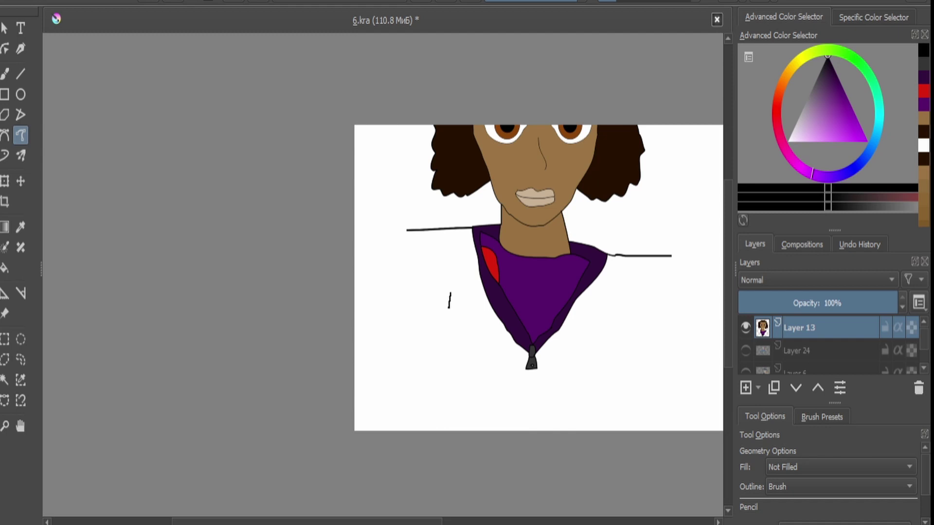
pyautogui.moveTo(449, 307); pyautogui.dragTo(441, 419)
pyautogui.moveTo(613, 347); pyautogui.dragTo(610, 422)
# Draw two straight parallel black lines from the pull tab down to the canvas's lower edge as the zipper strip.
pyautogui.scroll(4, 522, 402)
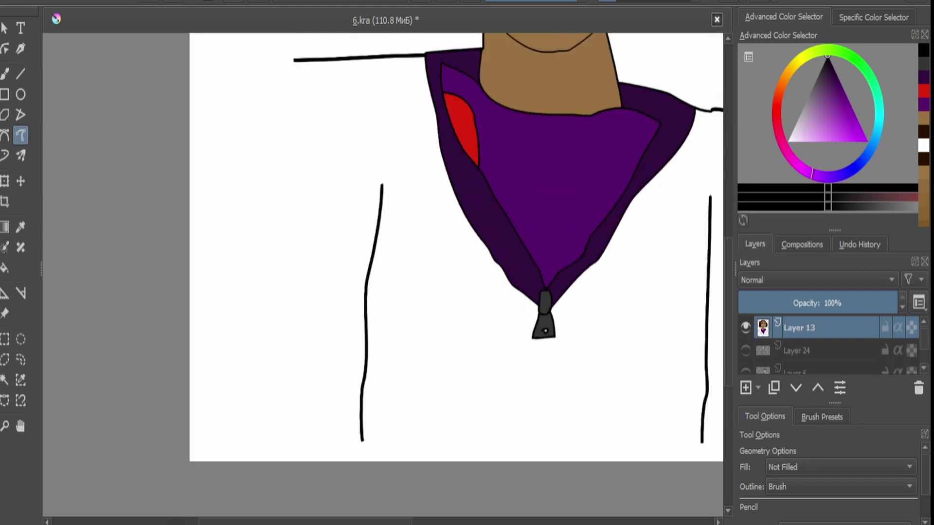
pyautogui.scroll(-2, 522, 402)
pyautogui.press('v')
pyautogui.scroll(2, 652, 457)
pyautogui.press('x')
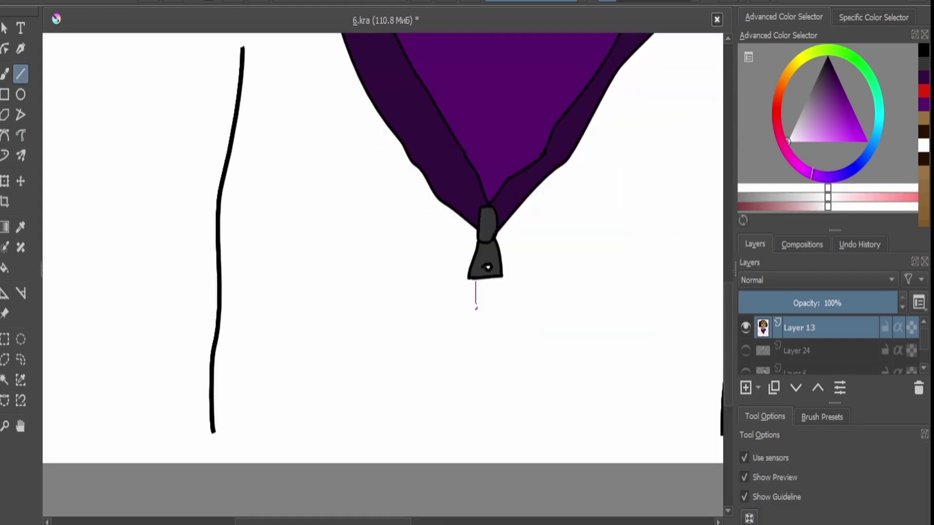
pyautogui.moveTo(475, 307); pyautogui.dragTo(474, 461)
pyautogui.moveTo(497, 273); pyautogui.dragTo(496, 469)
# Close the gap above the strip's left line and draw a wavy line of teeth down the strip.
pyautogui.press('b')
pyautogui.scroll(3, 452, 265)
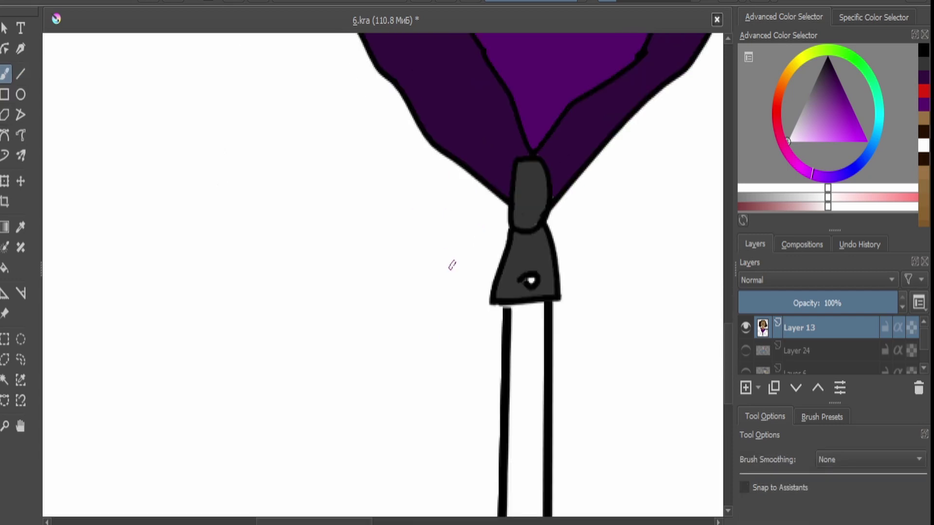
pyautogui.scroll(-3, 506, 309)
pyautogui.scroll(2, 574, 428)
pyautogui.press('x')
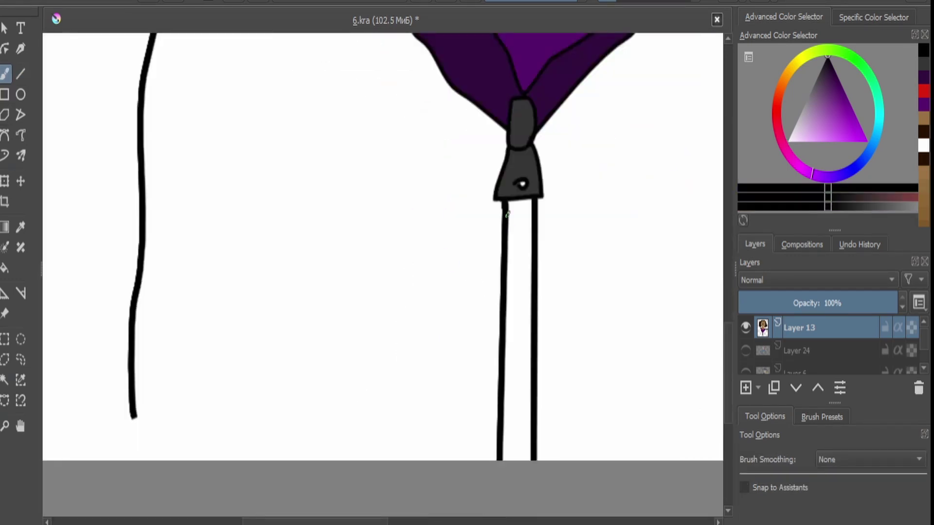
pyautogui.moveTo(507, 212)
pyautogui.mouseDown()
pyautogui.moveTo(523, 242)
pyautogui.moveTo(525, 271)
pyautogui.moveTo(512, 299)
pyautogui.moveTo(523, 336)
pyautogui.moveTo(512, 359)
pyautogui.moveTo(520, 390)
pyautogui.mouseUp()
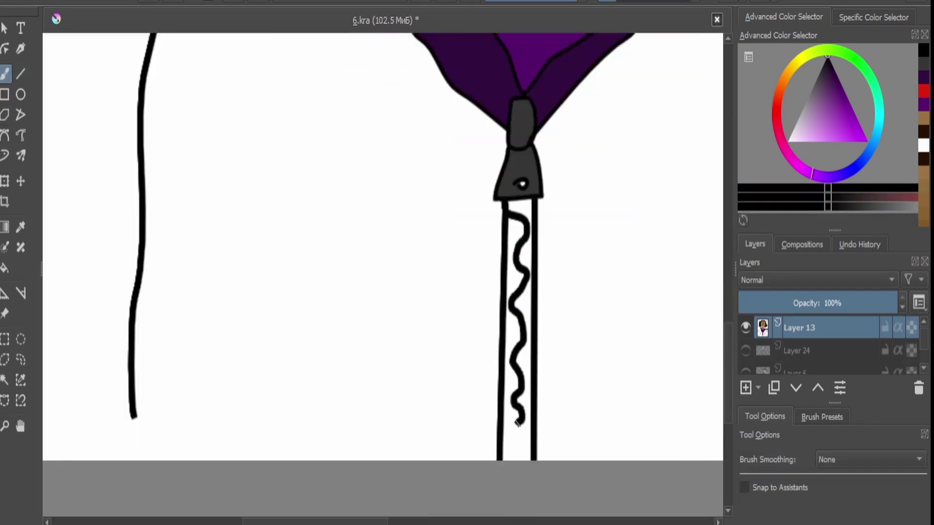
pyautogui.moveTo(517, 423); pyautogui.dragTo(518, 459)
# Fill the zipper strip on both sides of the wavy line with dark gray.
pyautogui.click(818, 72)
pyautogui.press('f')
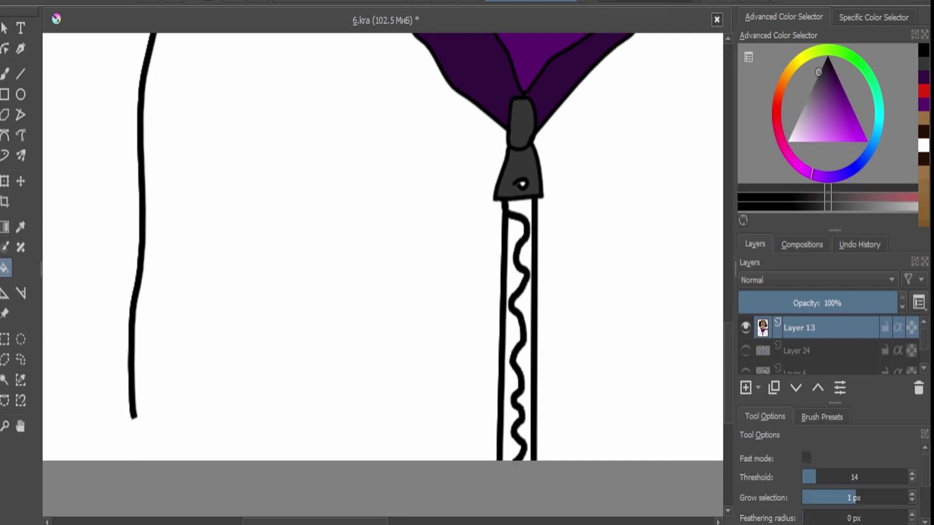
pyautogui.click(515, 236)
pyautogui.click(526, 311)
pyautogui.click(511, 252)
pyautogui.click(507, 304)
pyautogui.press('b')
pyautogui.scroll(2, 515, 182)
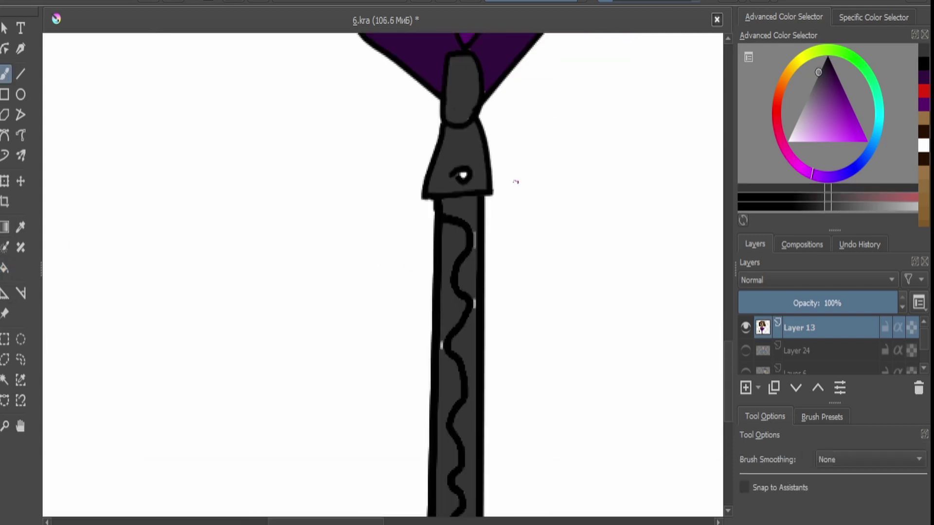
pyautogui.scroll(4, 484, 334)
pyautogui.scroll(-1, 423, 298)
pyautogui.scroll(1, 423, 298)
# Draw a notched trunk edge across the canvas height on new Layer 14, and move it left with Layer 13 hidden.
pyautogui.scroll(-5, 442, 412)
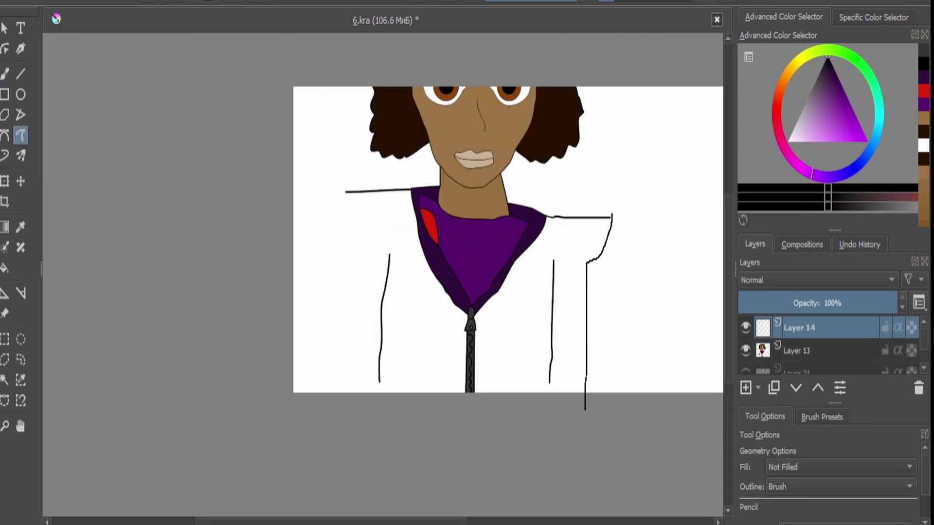
pyautogui.moveTo(611, 215); pyautogui.dragTo(614, 87)
pyautogui.click(746, 351)
pyautogui.hotkey('ctrl', 't')
pyautogui.moveTo(599, 241); pyautogui.dragTo(458, 240)
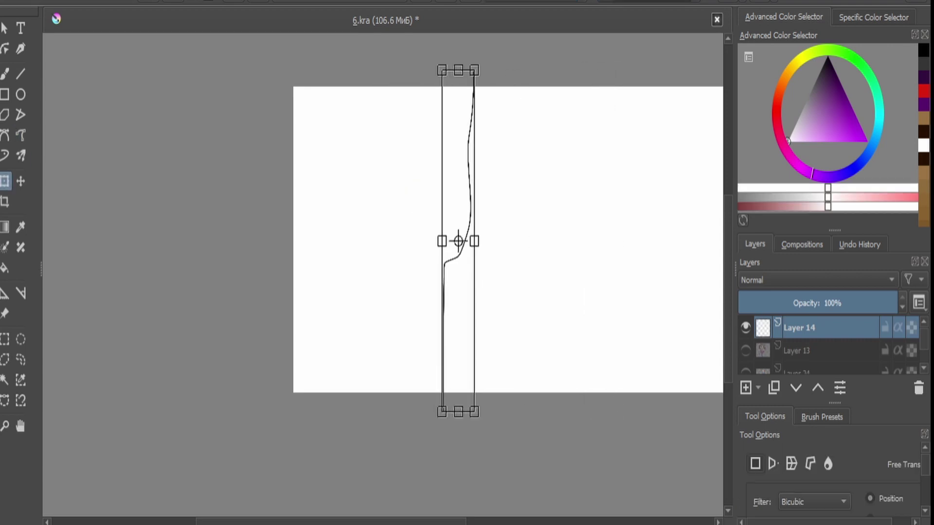
# Draw the trunk's right edge from top to bottom and concentric growth rings around the notch.
pyautogui.click(20, 135)
pyautogui.moveTo(505, 192); pyautogui.dragTo(504, 87)
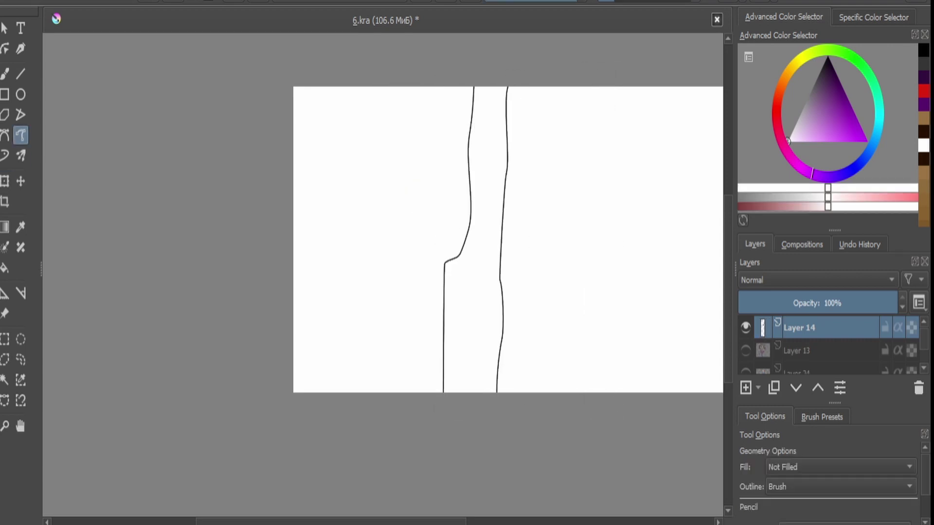
pyautogui.press('+')
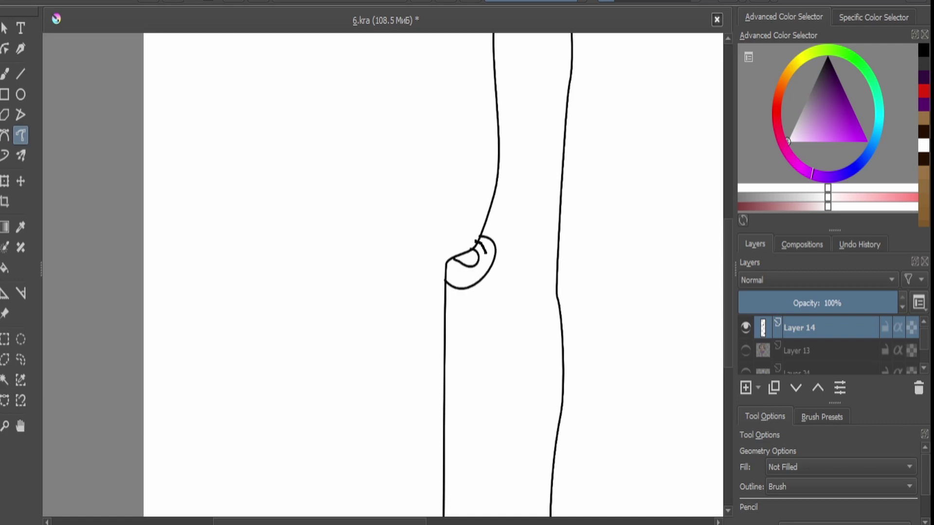
pyautogui.moveTo(481, 236)
pyautogui.mouseDown()
pyautogui.moveTo(474, 276)
pyautogui.moveTo(447, 287)
pyautogui.mouseUp()
# Fill the growth rings at the trunk's notch with light tan.
pyautogui.click(784, 78)
pyautogui.click(844, 128)
pyautogui.press('f')
pyautogui.press('+')
pyautogui.click(468, 258)
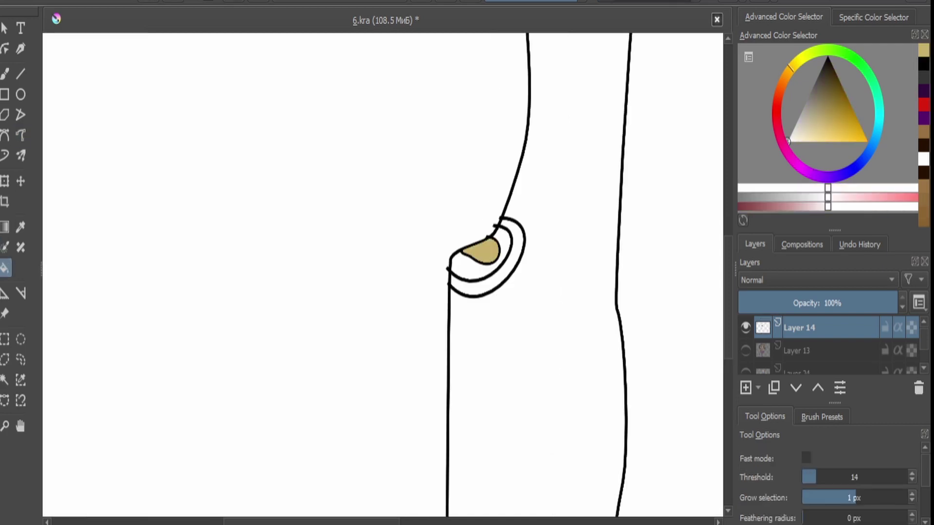
pyautogui.click(504, 257)
pyautogui.click(518, 253)
# Fill the rest of the trunk with dark yellowish brown.
pyautogui.press('-')
pyautogui.press('-')
pyautogui.click(840, 95)
pyautogui.click(559, 195)
# Paint soft green moss patches along the trunk with a textured brush preset.
pyautogui.click(821, 416)
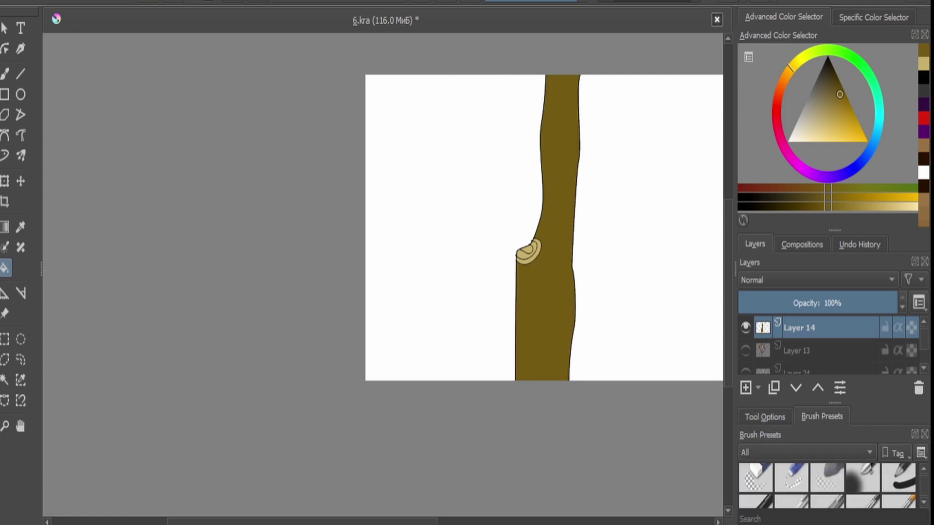
pyautogui.press('b')
pyautogui.moveTo(563, 114); pyautogui.dragTo(564, 145)
pyautogui.moveTo(554, 253); pyautogui.dragTo(557, 277)
pyautogui.moveTo(540, 311)
pyautogui.mouseDown()
pyautogui.moveTo(538, 329)
pyautogui.moveTo(567, 88)
pyautogui.moveTo(550, 369)
pyautogui.moveTo(511, 321)
pyautogui.mouseUp()
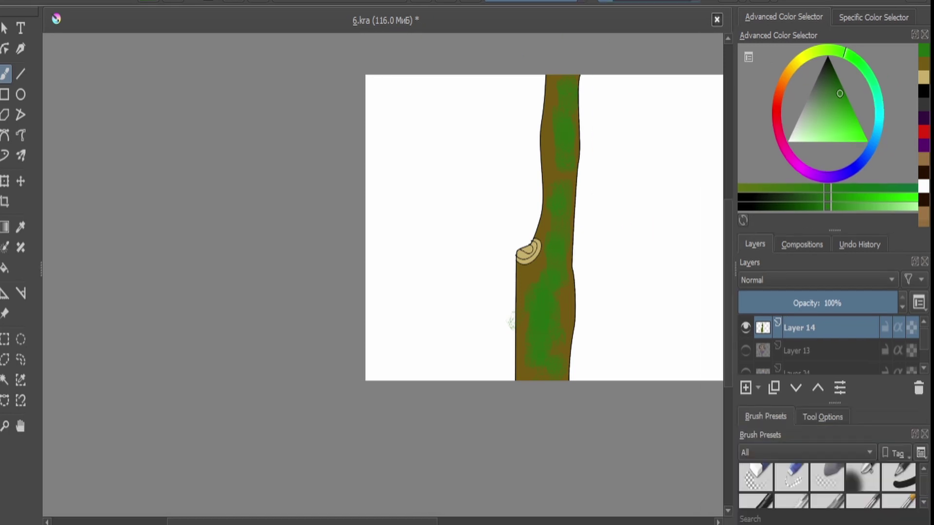
# Show Layer 13 again and move the trunk to the right so it stands clear of the figure.
pyautogui.click(745, 350)
pyautogui.press('-')
pyautogui.press('+')
pyautogui.hotkey('ctrl', 't')
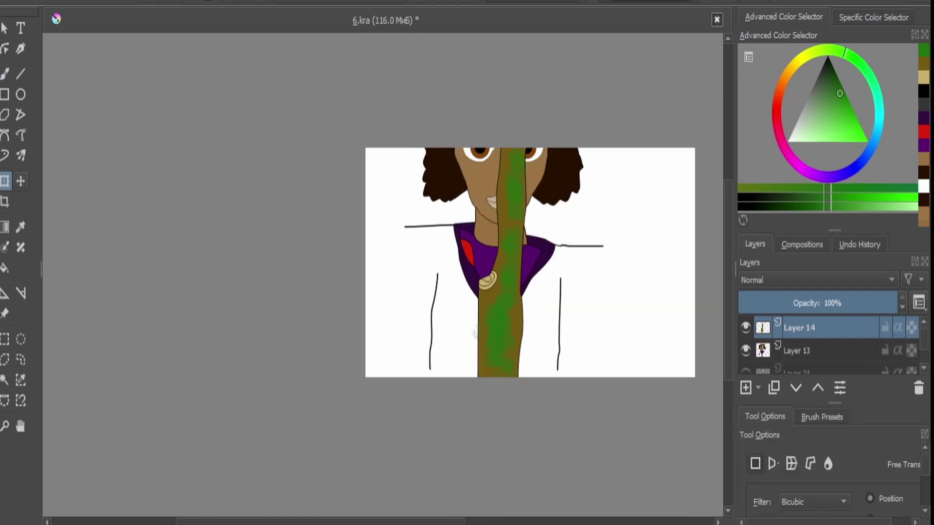
pyautogui.moveTo(488, 261); pyautogui.dragTo(602, 262)
# Scale down the figure on Layer 13 and move it beside the tree trunk so the whole head fits on the canvas.
pyautogui.click(797, 350)
pyautogui.moveTo(605, 63); pyautogui.dragTo(546, 167)
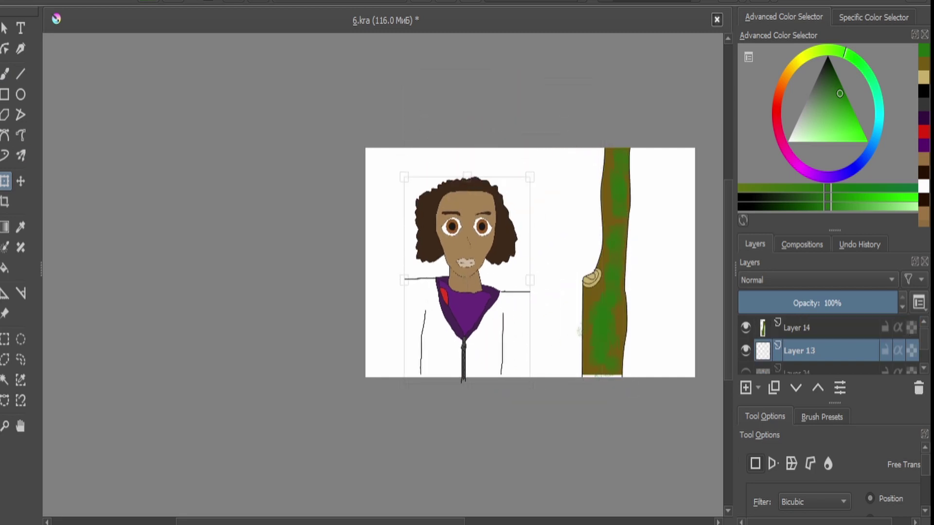
pyautogui.moveTo(475, 281); pyautogui.dragTo(548, 269)
pyautogui.press('+')
pyautogui.press('+')
pyautogui.hscroll(1, 383, 275)
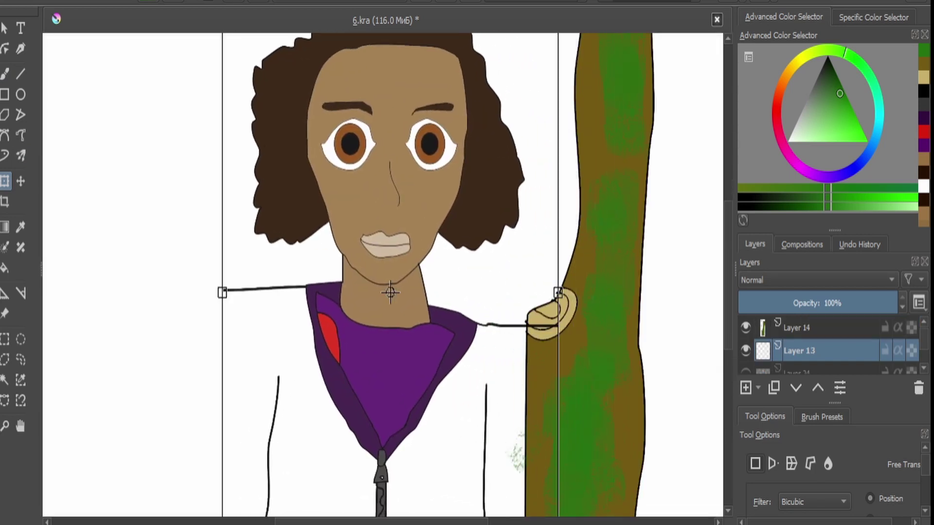
pyautogui.press('d')
pyautogui.press('Return')
# Lower Layer 14's opacity to 45% and draw the arm's upper and lower lines across the trunk on Layer 13.
pyautogui.click(797, 327)
pyautogui.moveTo(826, 303); pyautogui.dragTo(786, 302)
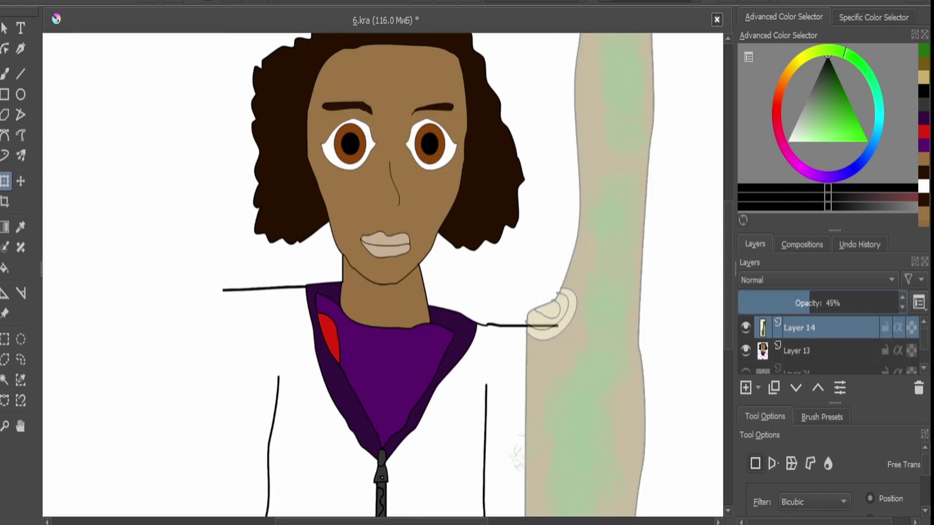
pyautogui.click(797, 350)
pyautogui.click(20, 135)
pyautogui.scroll(-1, 383, 275)
pyautogui.hscroll(1, 384, 275)
pyautogui.moveTo(542, 287); pyautogui.dragTo(609, 255)
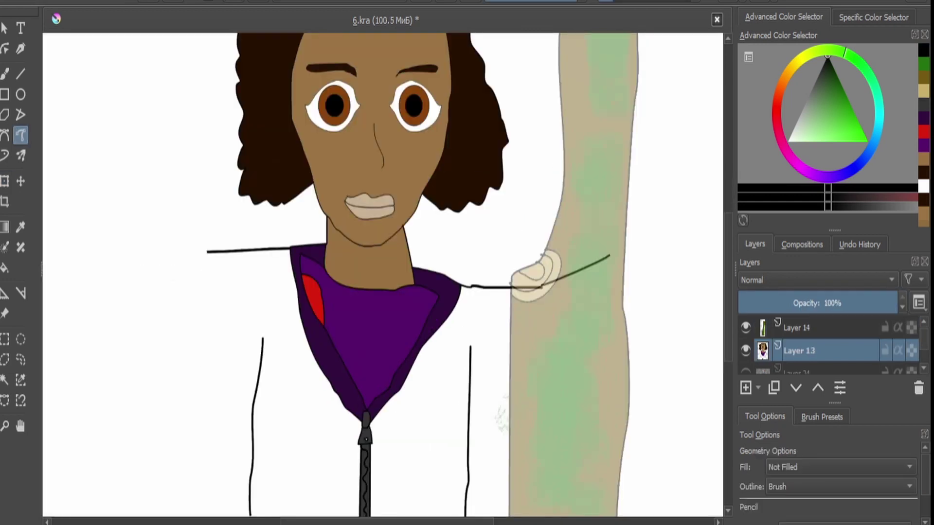
pyautogui.moveTo(470, 347)
pyautogui.mouseDown()
pyautogui.moveTo(583, 356)
pyautogui.moveTo(615, 332)
pyautogui.mouseUp()
pyautogui.press('-')
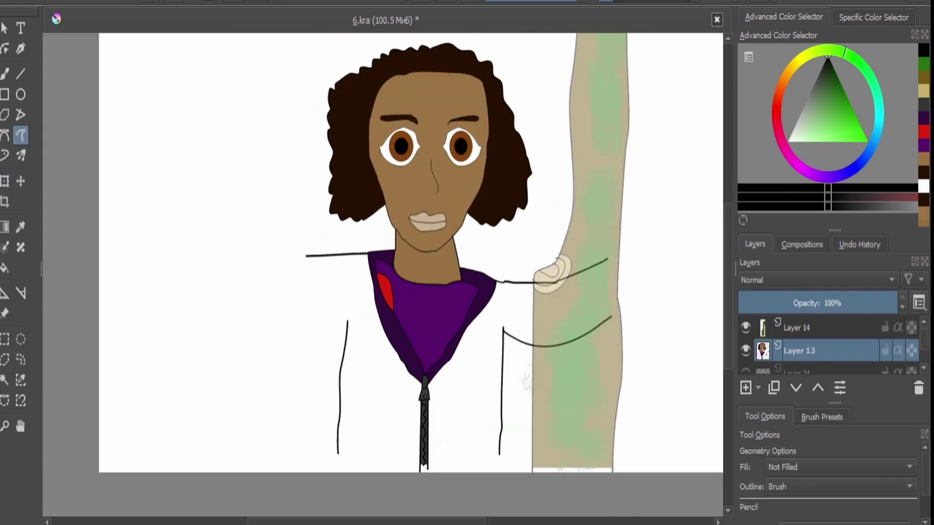
# Hide Layer 13 and restore Layer 14's opacity to 100%.
pyautogui.click(745, 350)
pyautogui.click(797, 327)
pyautogui.moveTo(786, 303); pyautogui.dragTo(897, 303)
pyautogui.press('-')
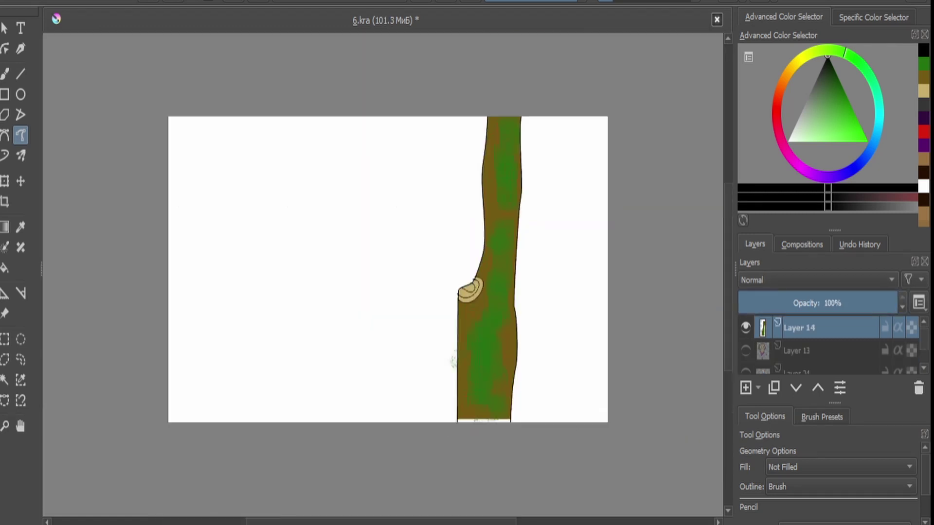
# Outline a branch rising from the trunk's right side to the canvas corner and fill it with the trunk's brown.
pyautogui.press('+')
pyautogui.moveTo(530, 303); pyautogui.dragTo(594, 79)
pyautogui.moveTo(492, 380)
pyautogui.mouseDown()
pyautogui.moveTo(559, 311)
pyautogui.moveTo(628, 156)
pyautogui.mouseUp()
pyautogui.press('f')
pyautogui.click(564, 204)
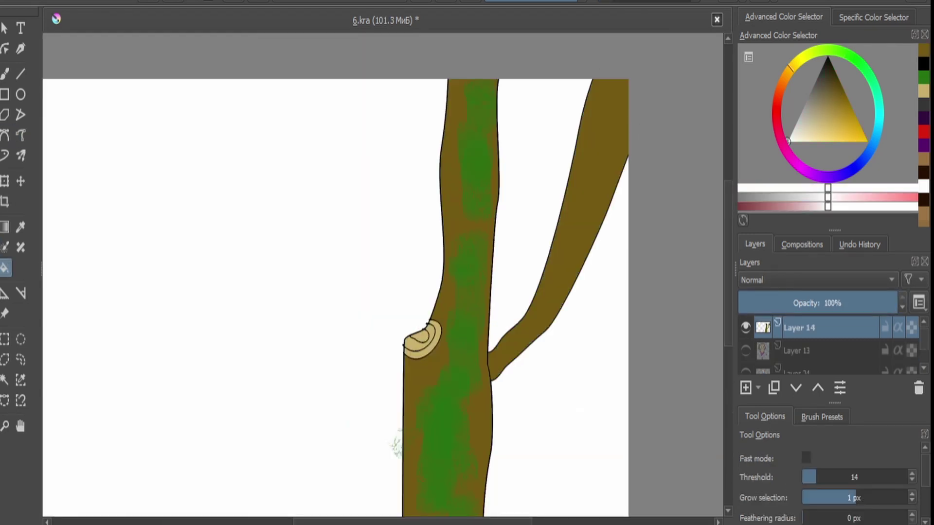
# Paint green moss along the new branch with the textured brush preset.
pyautogui.click(821, 417)
pyautogui.click(773, 487)
pyautogui.moveTo(581, 91)
pyautogui.mouseDown()
pyautogui.moveTo(599, 165)
pyautogui.moveTo(539, 319)
pyautogui.moveTo(583, 228)
pyautogui.moveTo(610, 103)
pyautogui.mouseUp()
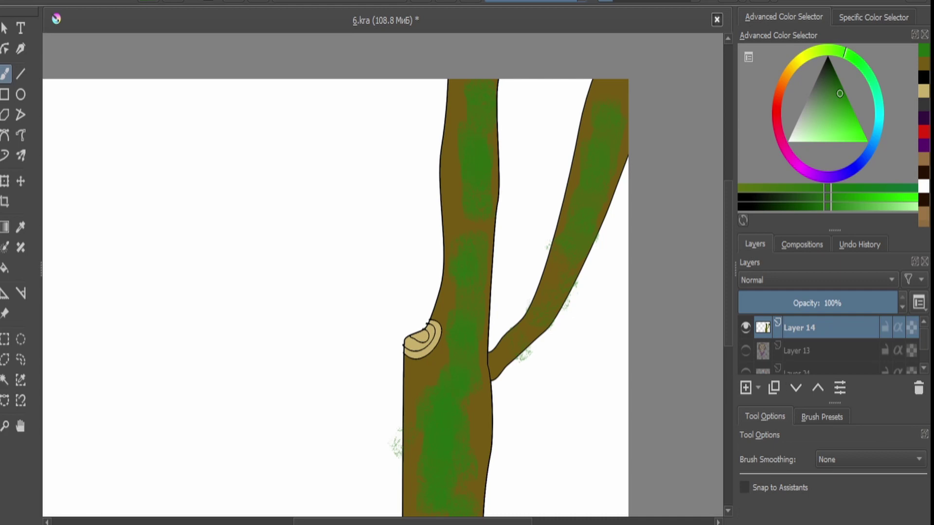
# Show Layer 13, place it above Layer 14, and erase the arm lines that cross the trunk.
pyautogui.click(745, 351)
pyautogui.moveTo(797, 350); pyautogui.dragTo(797, 327)
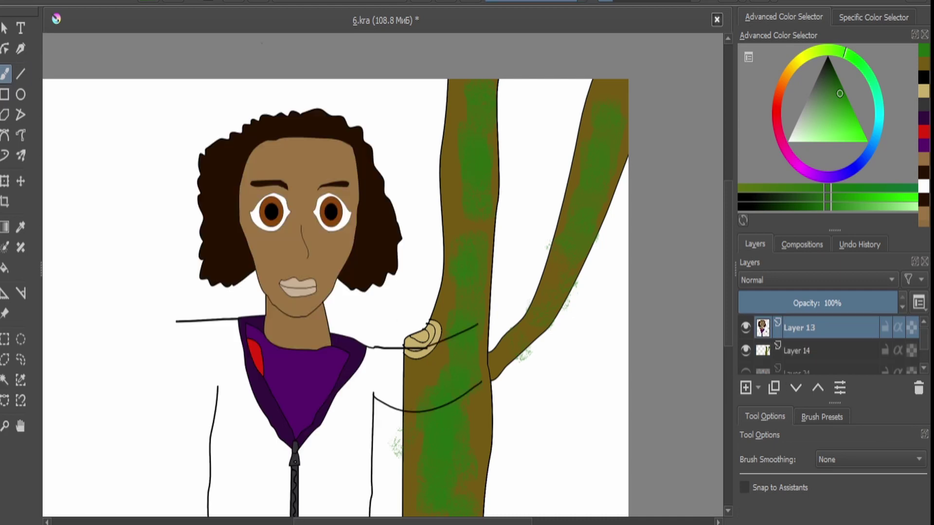
pyautogui.scroll(1, 497, 412)
pyautogui.moveTo(510, 331)
pyautogui.mouseDown()
pyautogui.moveTo(448, 313)
pyautogui.moveTo(389, 379)
pyautogui.mouseUp()
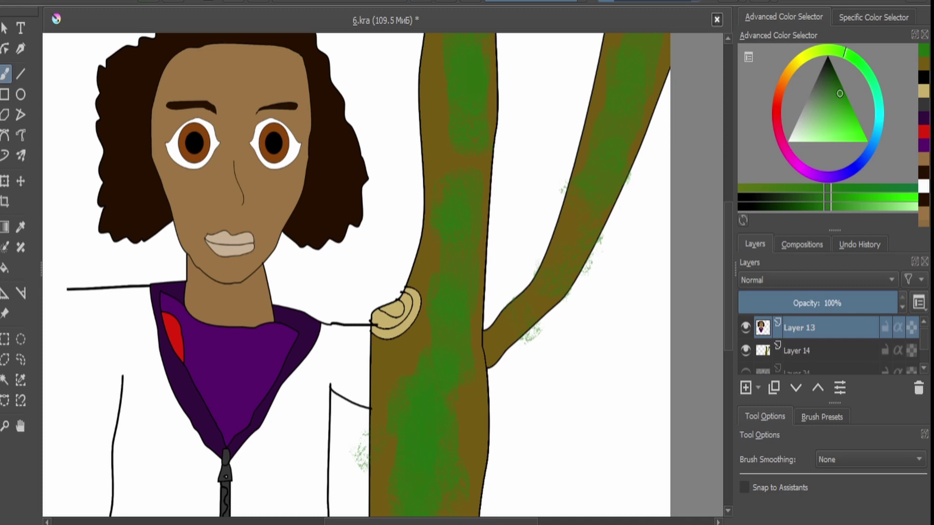
# Place Layer 14 above Layer 13 and move the figure right so it stands partly behind the trunk.
pyautogui.press('d')
pyautogui.hotkey('ctrl', 't')
pyautogui.moveTo(221, 290); pyautogui.dragTo(290, 284)
pyautogui.press('pagedown')
pyautogui.hotkey('ctrl', 'pageup')
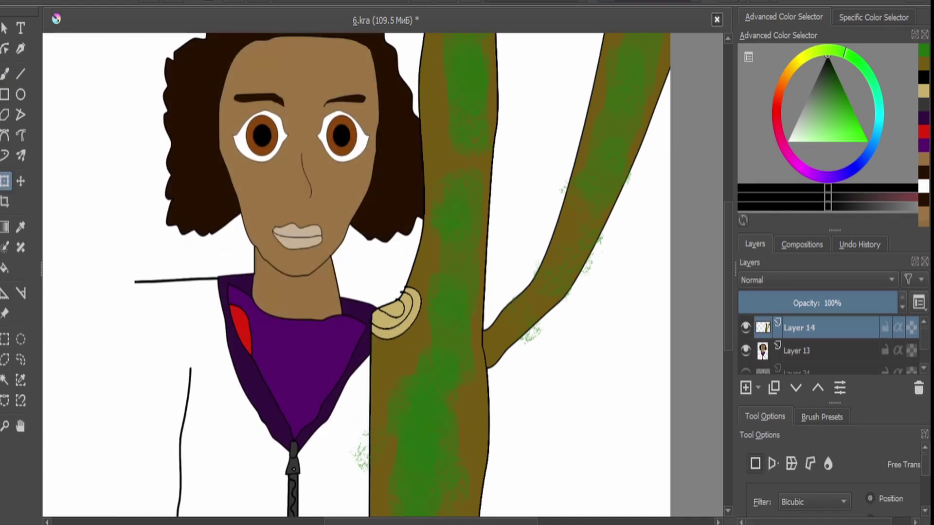
pyautogui.press('pagedown')
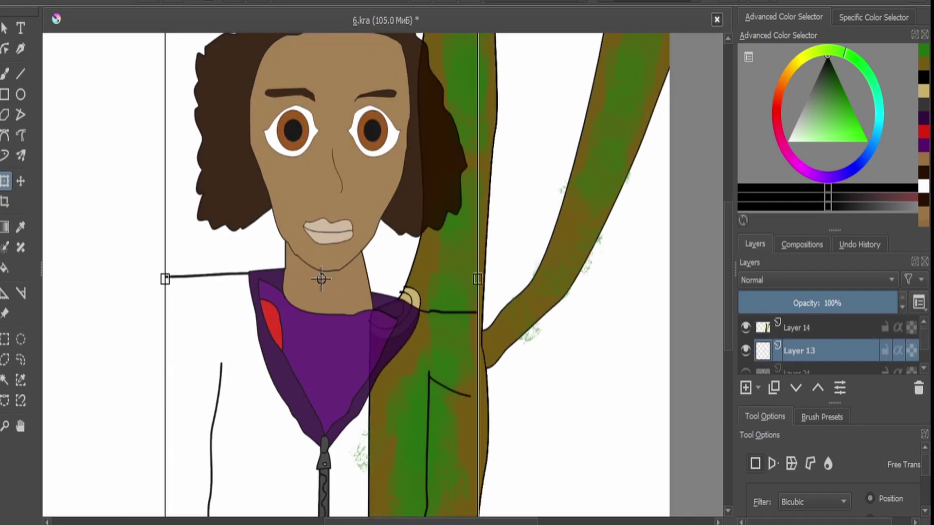
pyautogui.press('Return')
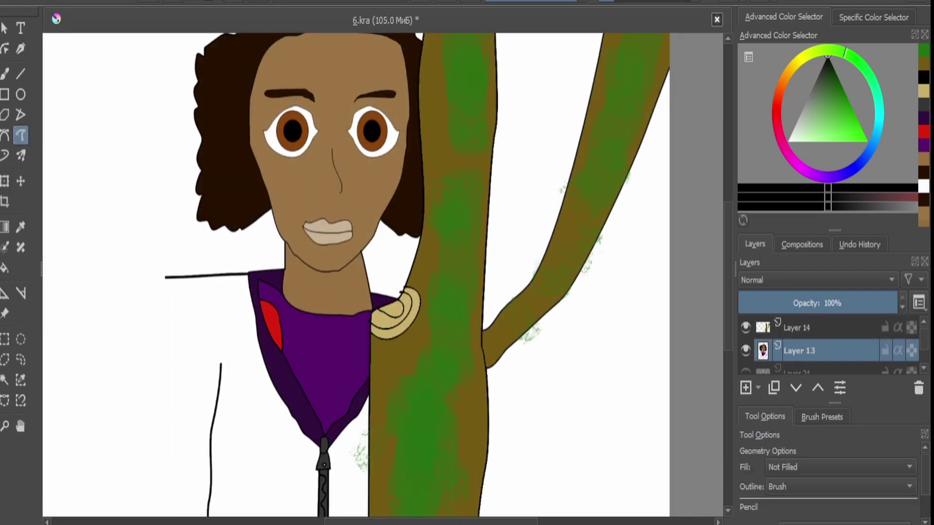
# Draw the raised arm behind the branch on Layer 13 and fill its sleeve with the hood's dark purple.
pyautogui.moveTo(576, 368); pyautogui.dragTo(641, 248)
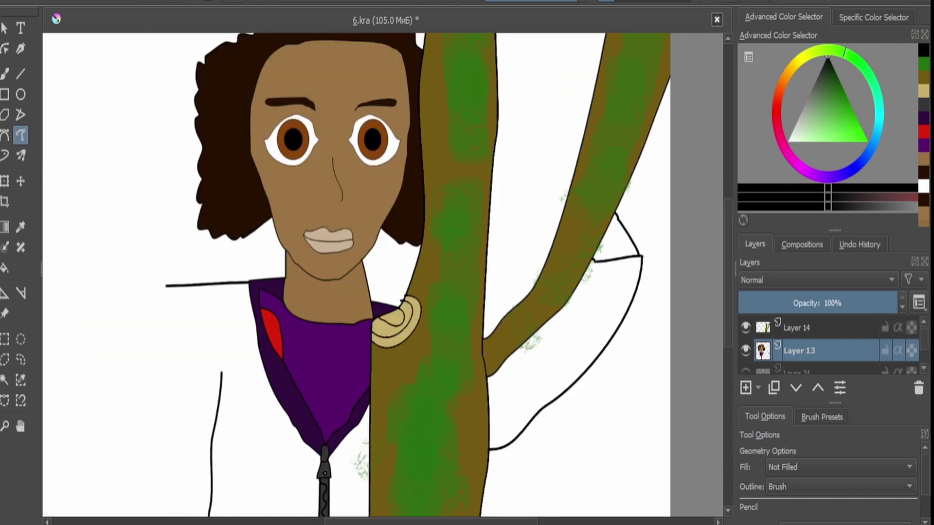
pyautogui.scroll(2, 616, 303)
pyautogui.keyDown('ctrl'); pyautogui.click(117, 398); pyautogui.keyUp('ctrl')
pyautogui.press('f')
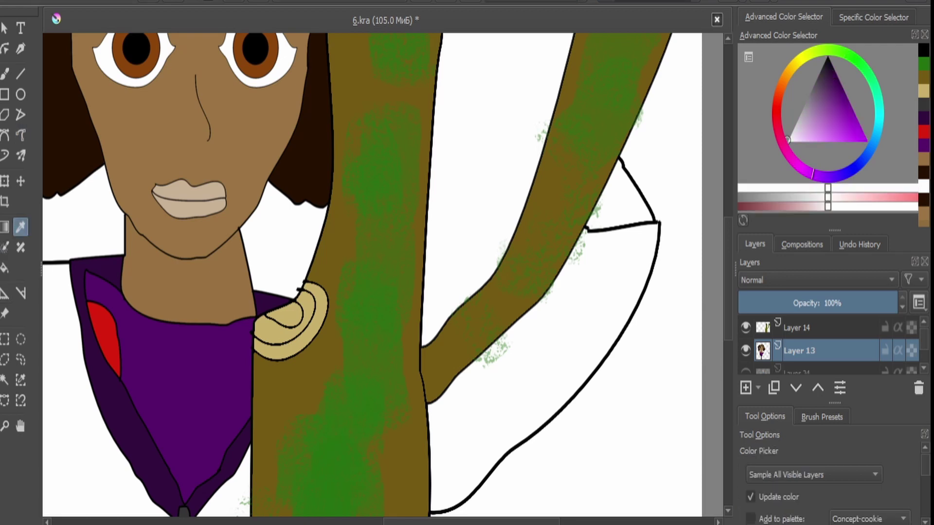
pyautogui.click(559, 369)
# Erase the stray moss specks along the branch's lower edge on Layer 14, over the sleeve and forearm.
pyautogui.scroll(3, 535, 374)
pyautogui.press('b')
pyautogui.press('pageup')
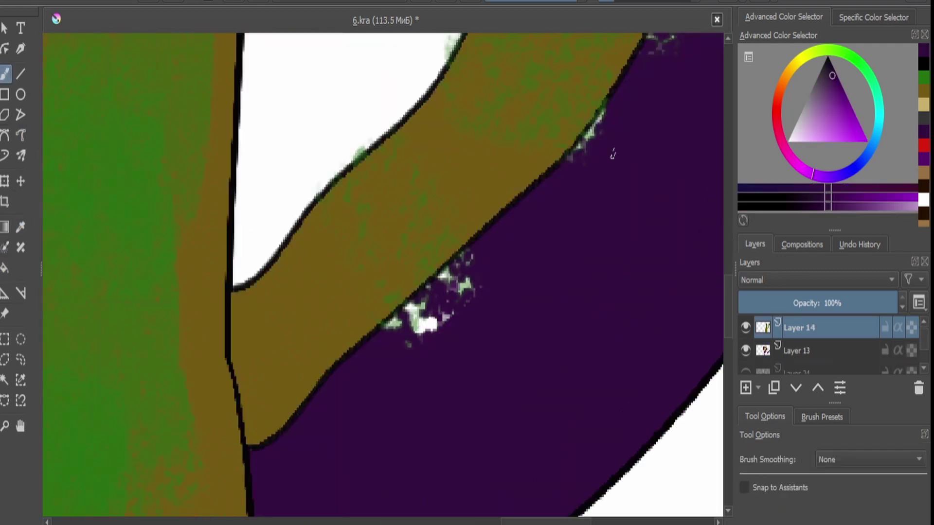
pyautogui.scroll(-2, 512, 288)
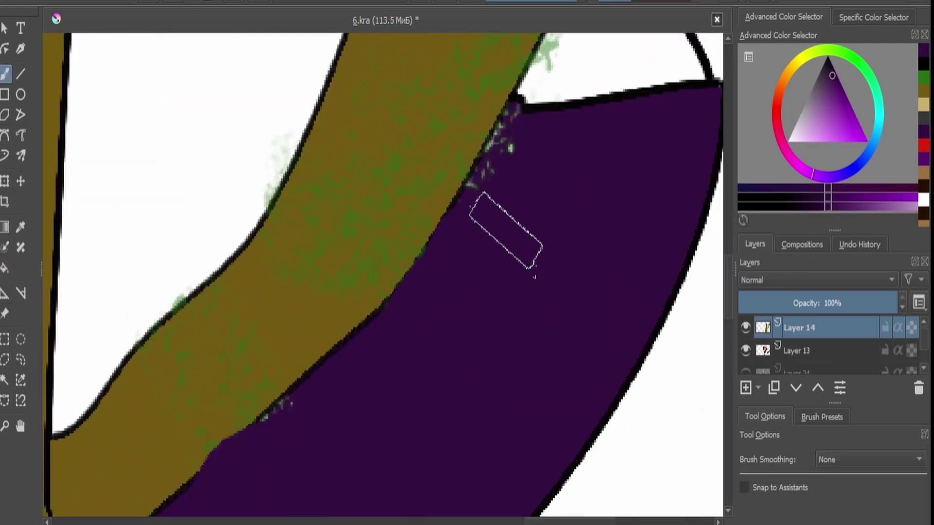
pyautogui.scroll(1, 521, 167)
pyautogui.scroll(-1, 583, 112)
pyautogui.scroll(3, 385, 323)
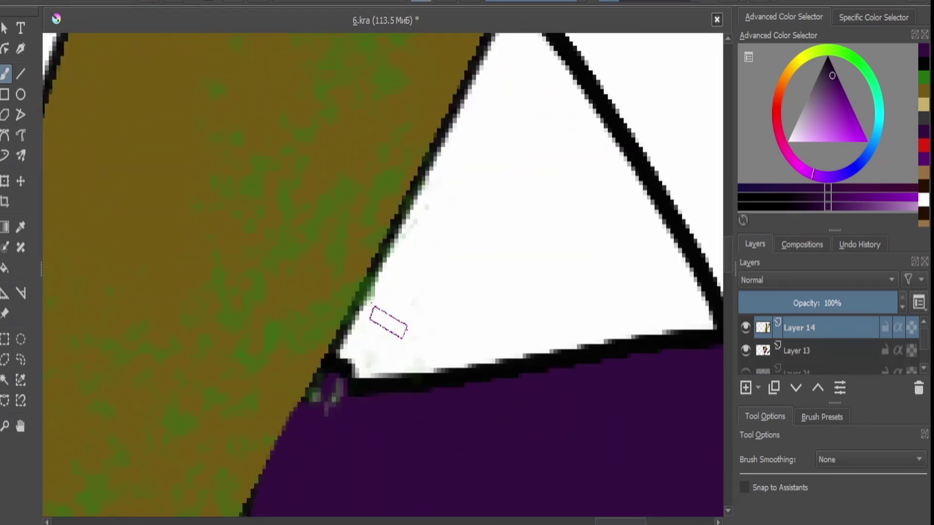
pyautogui.scroll(-4, 298, 413)
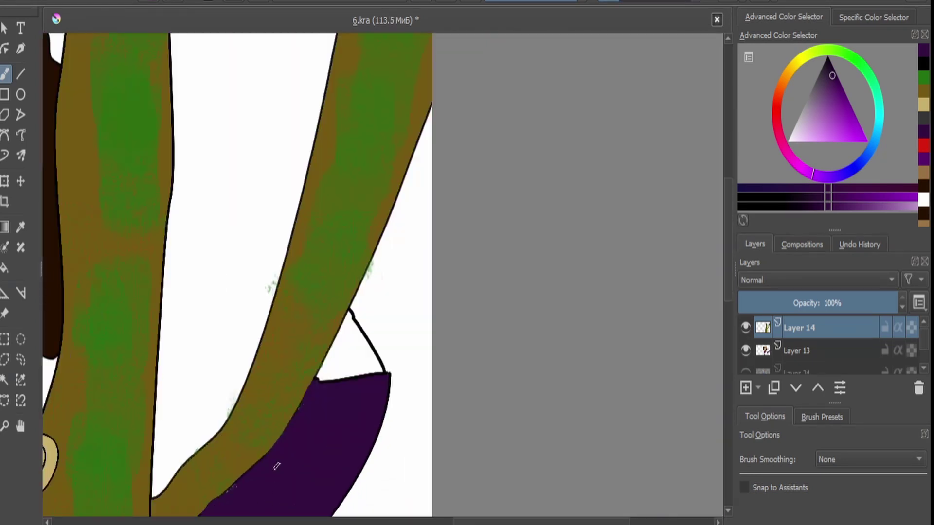
# Fill the exposed forearm behind the branch with the brown skin color sampled from the face.
pyautogui.press('p')
pyautogui.click(219, 204)
pyautogui.press('f')
pyautogui.scroll(-2, 533, 243)
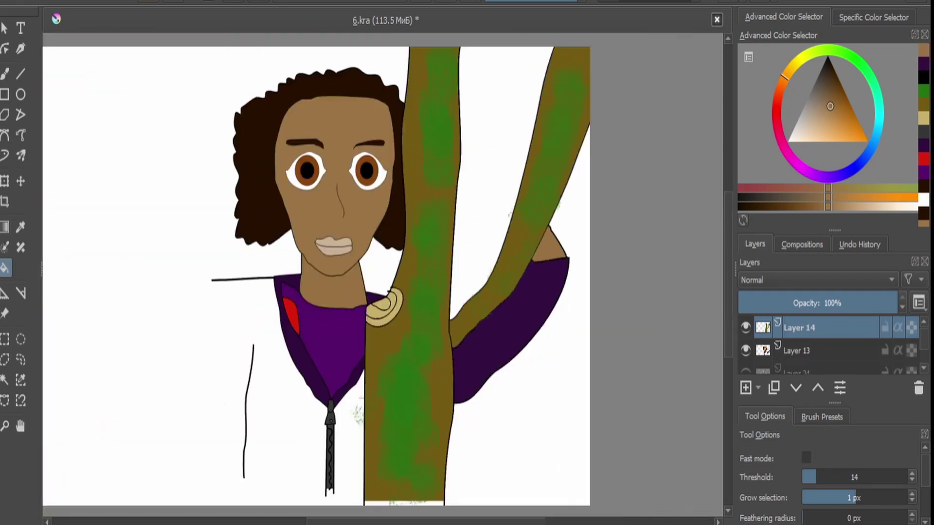
pyautogui.scroll(3, 533, 243)
pyautogui.click(532, 243)
pyautogui.scroll(-2, 533, 243)
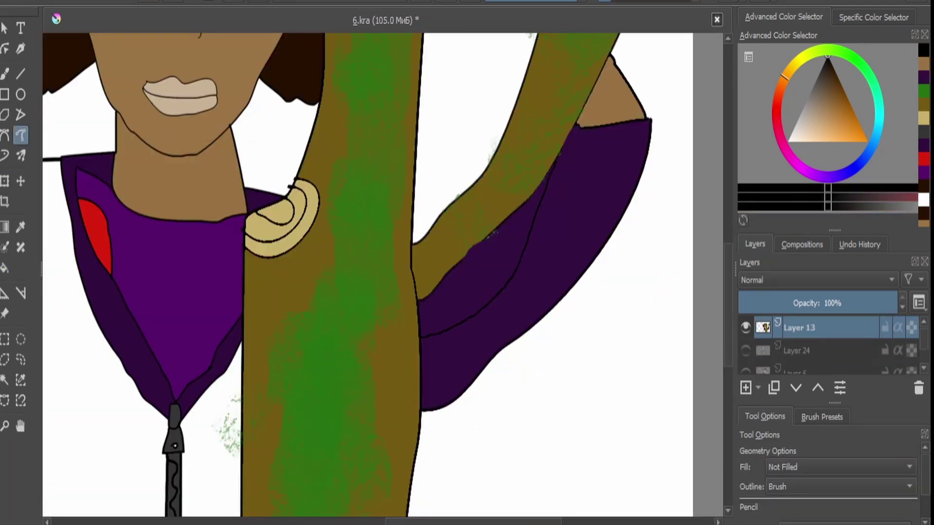
# Add a light violet stripe to the raised sleeve and erase the stray moss beside the trunk's left edge.
pyautogui.moveTo(423, 372); pyautogui.dragTo(464, 355)
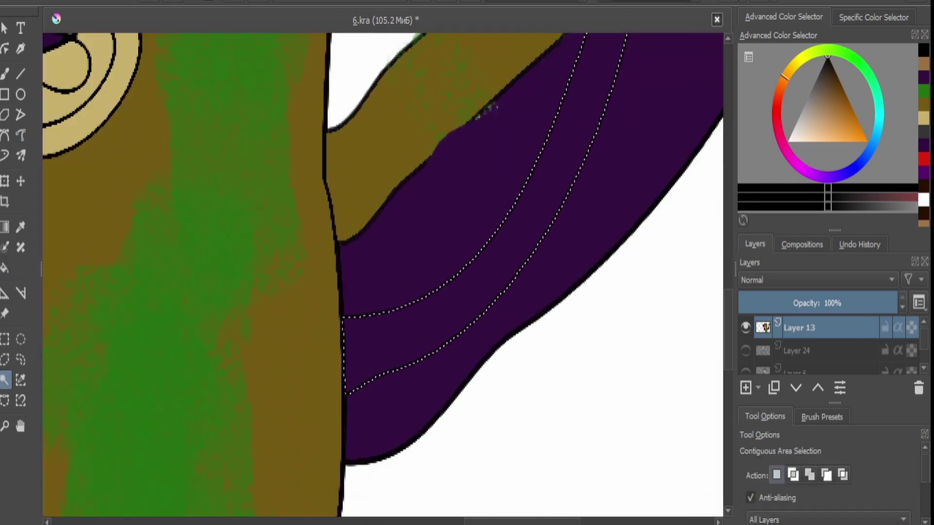
pyautogui.click(845, 172)
pyautogui.click(829, 120)
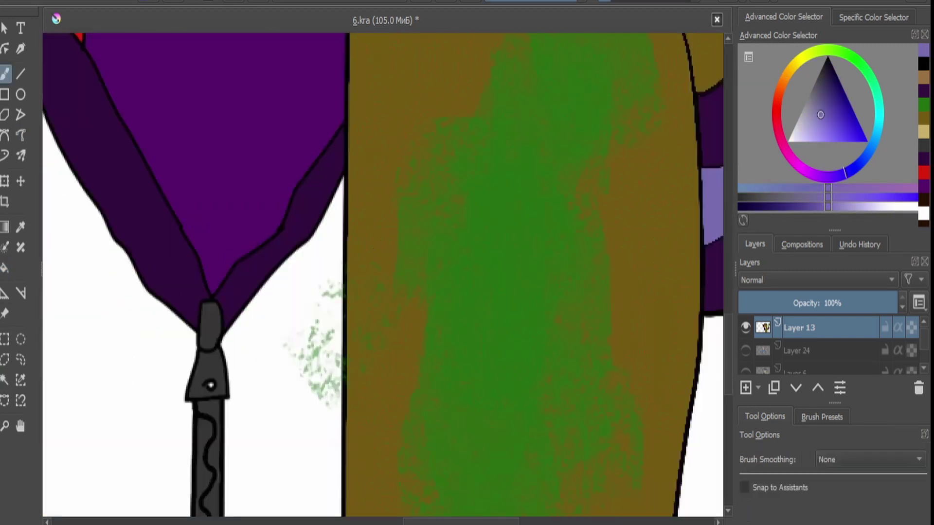
pyautogui.moveTo(299, 336)
pyautogui.mouseDown()
pyautogui.moveTo(308, 371)
pyautogui.moveTo(327, 378)
pyautogui.moveTo(335, 357)
pyautogui.mouseUp()
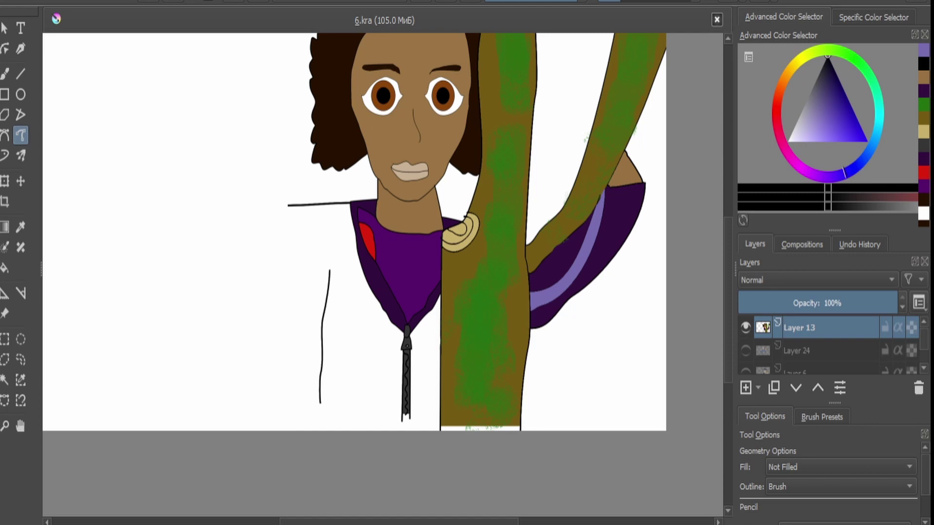
# Draw the bent arm's outline with cuff and hand lines reaching across the jacket to the trunk on a new layer.
pyautogui.moveTo(288, 205)
pyautogui.mouseDown()
pyautogui.moveTo(272, 235)
pyautogui.moveTo(265, 219)
pyautogui.moveTo(249, 280)
pyautogui.moveTo(296, 374)
pyautogui.moveTo(411, 379)
pyautogui.mouseUp()
pyautogui.hotkey('ctrl', 'z')
pyautogui.press('Insert')
pyautogui.moveTo(300, 276)
pyautogui.mouseDown()
pyautogui.moveTo(291, 322)
pyautogui.moveTo(422, 353)
pyautogui.mouseUp()
pyautogui.scroll(2, 423, 353)
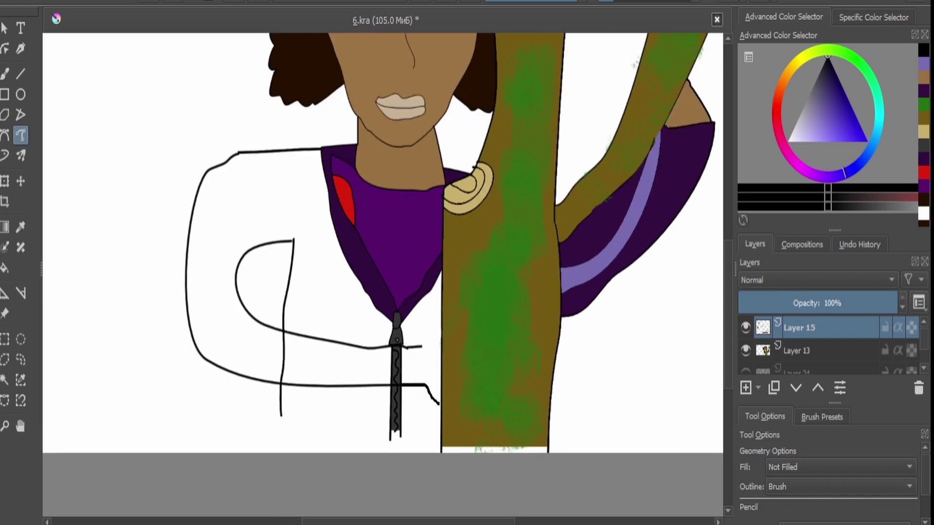
pyautogui.scroll(2, 423, 340)
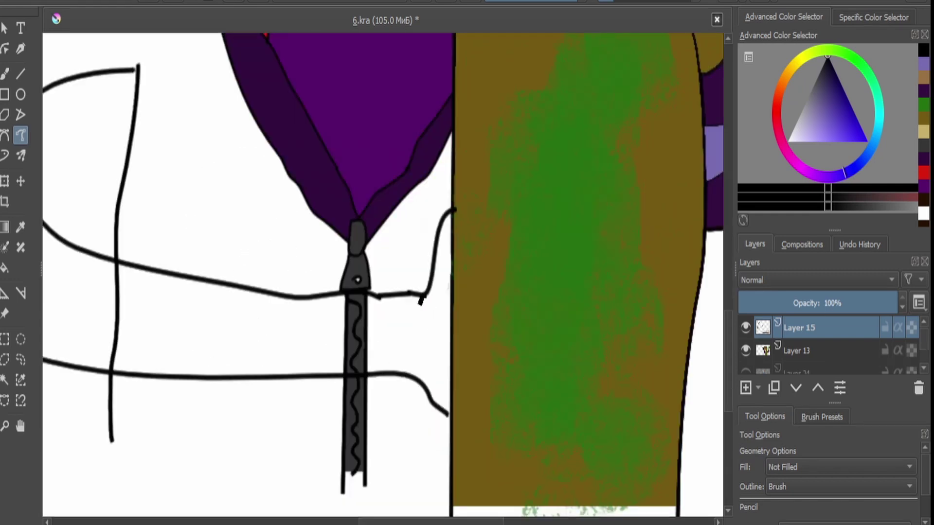
pyautogui.moveTo(421, 305); pyautogui.dragTo(411, 377)
pyautogui.scroll(-2, 413, 370)
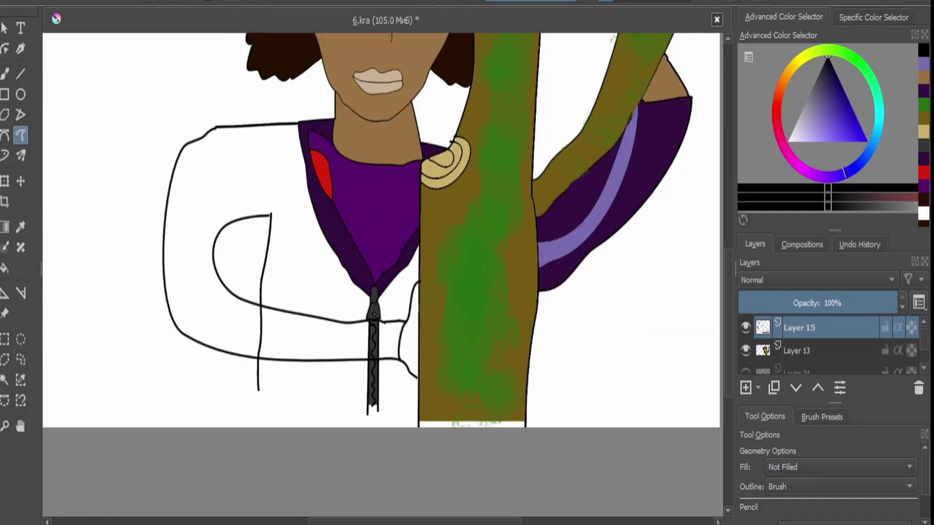
# Extend the jacket's side and zipper lines to the canvas's lower edge on Layer 13, and draw the shoulder seam on a new layer.
pyautogui.press('pagedown')
pyautogui.scroll(2, 447, 448)
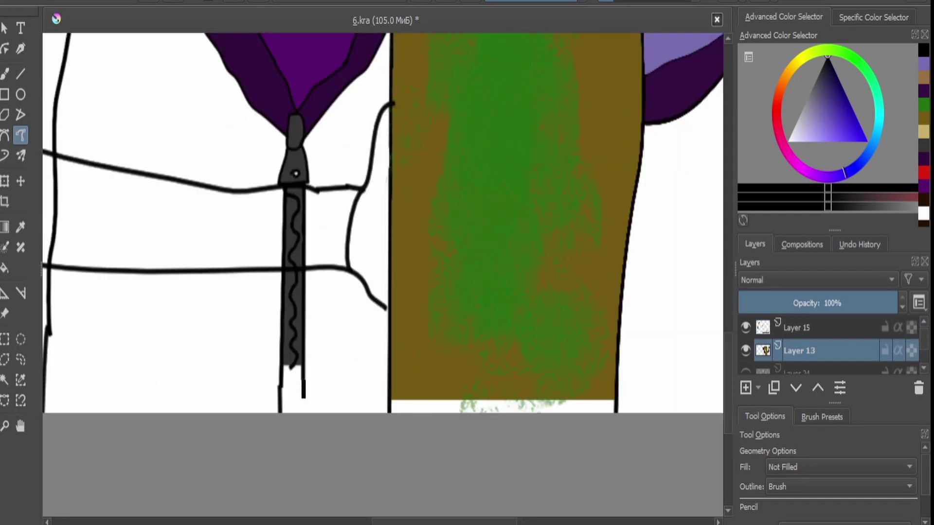
pyautogui.scroll(-3, 346, 396)
pyautogui.scroll(1, 346, 397)
pyautogui.press('Insert')
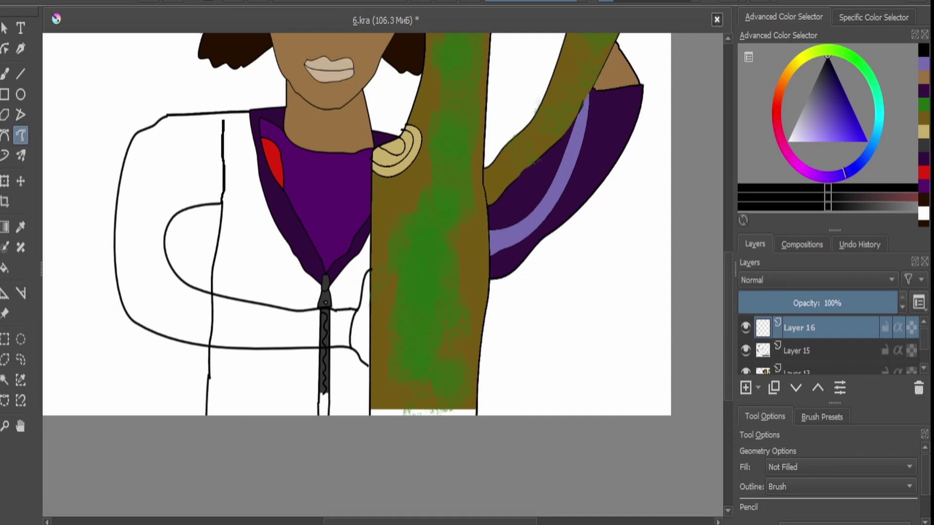
pyautogui.moveTo(223, 120); pyautogui.dragTo(225, 106)
pyautogui.press('f')
pyautogui.press('x')
pyautogui.scroll(-2, 827, 481)
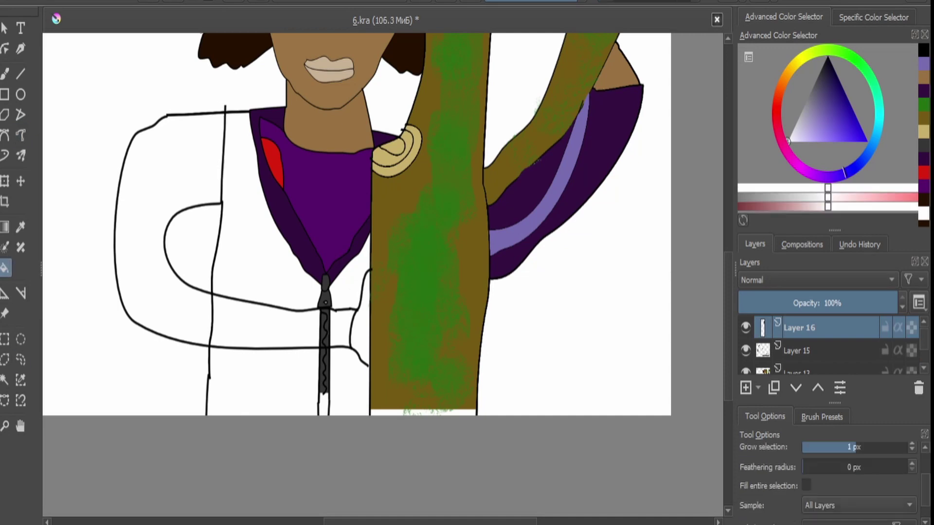
pyautogui.click(141, 219)
pyautogui.hotkey('ctrl', 'z')
# Fill the bent sleeve, including its forearm sections across the zipper, with dark purple sampled from the raised sleeve.
pyautogui.press('p')
pyautogui.click(593, 160)
pyautogui.press('f')
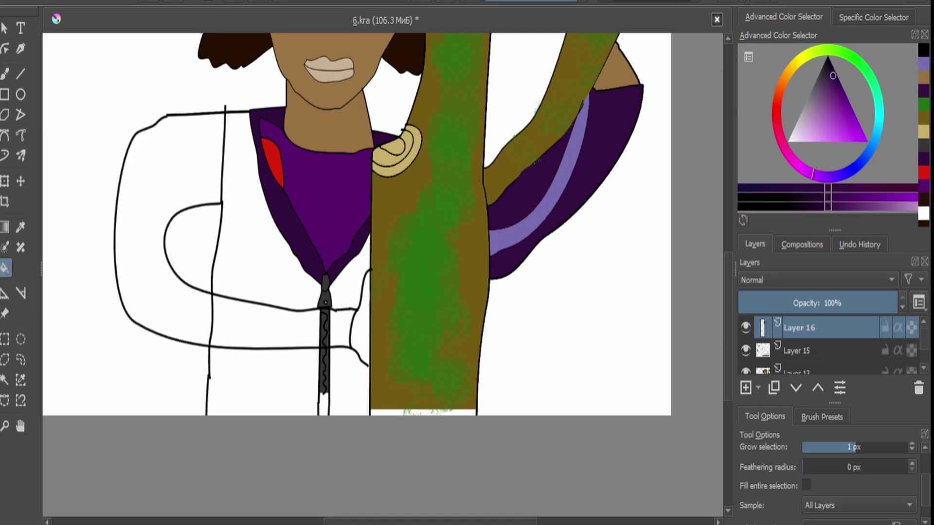
pyautogui.click(141, 219)
pyautogui.click(263, 326)
pyautogui.hotkey('ctrl', 'z')
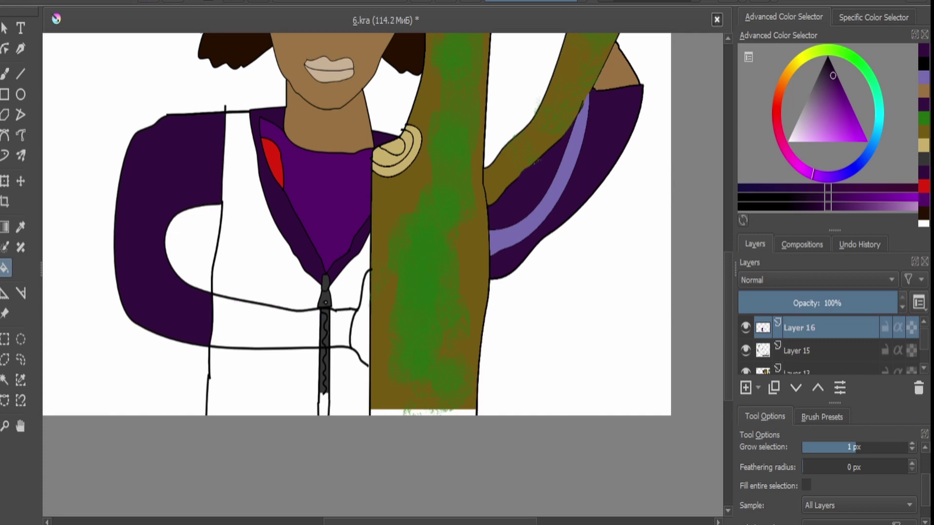
pyautogui.click(265, 326)
pyautogui.scroll(2, 321, 316)
pyautogui.click(320, 316)
pyautogui.click(355, 316)
# Paint dark purple over the zipper and jacket side lines that show through the bent sleeve.
pyautogui.press('b')
pyautogui.scroll(2, 355, 316)
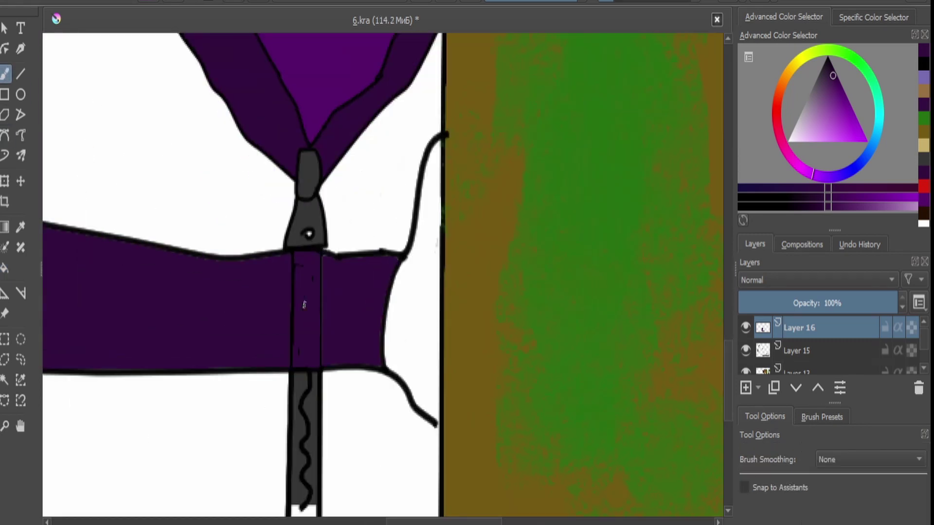
pyautogui.scroll(-3, 312, 304)
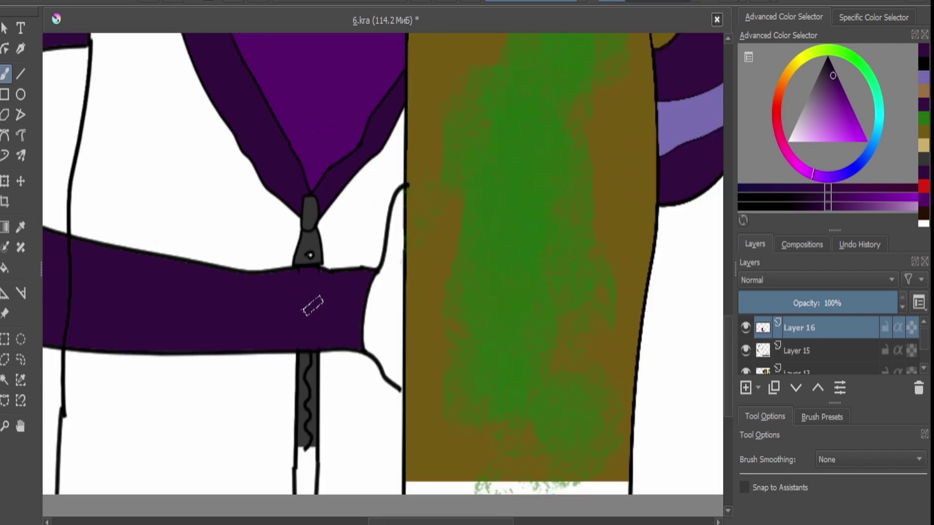
pyautogui.scroll(3, 224, 304)
pyautogui.scroll(2, 214, 360)
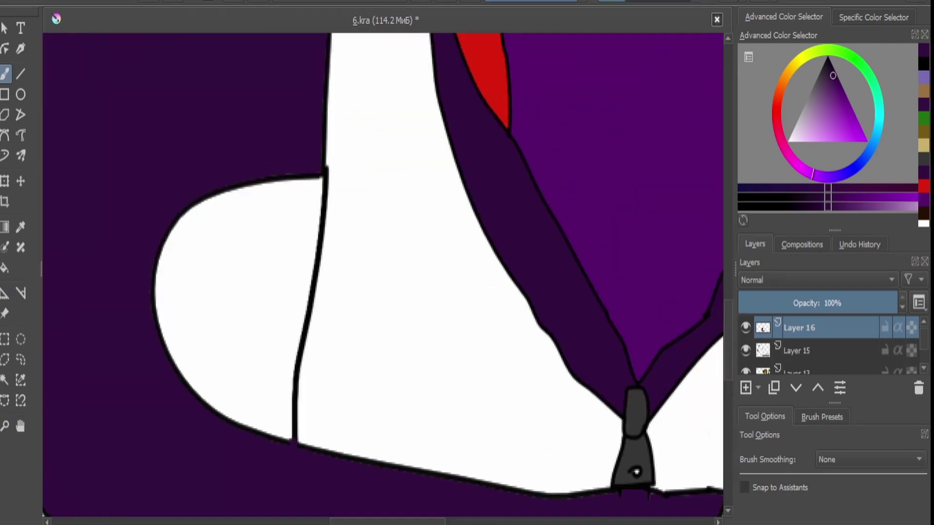
# Paint dark purple over the bent sleeve's shoulder seam, and merge the arm layers down into Layer 13.
pyautogui.scroll(1, 287, 129)
pyautogui.moveTo(286, 129)
pyautogui.mouseDown()
pyautogui.moveTo(278, 247)
pyautogui.moveTo(299, 97)
pyautogui.mouseUp()
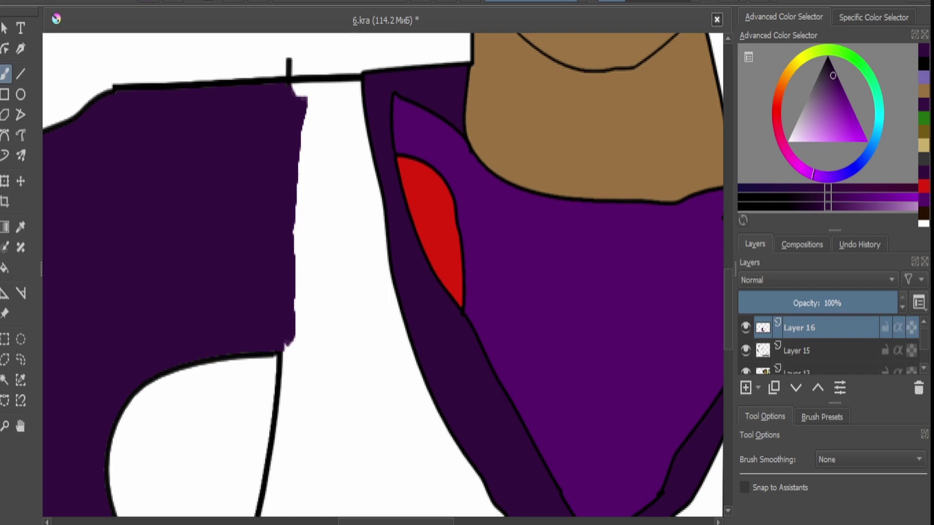
pyautogui.press('pagedown')
pyautogui.scroll(-4, 384, 273)
pyautogui.press('pagedown')
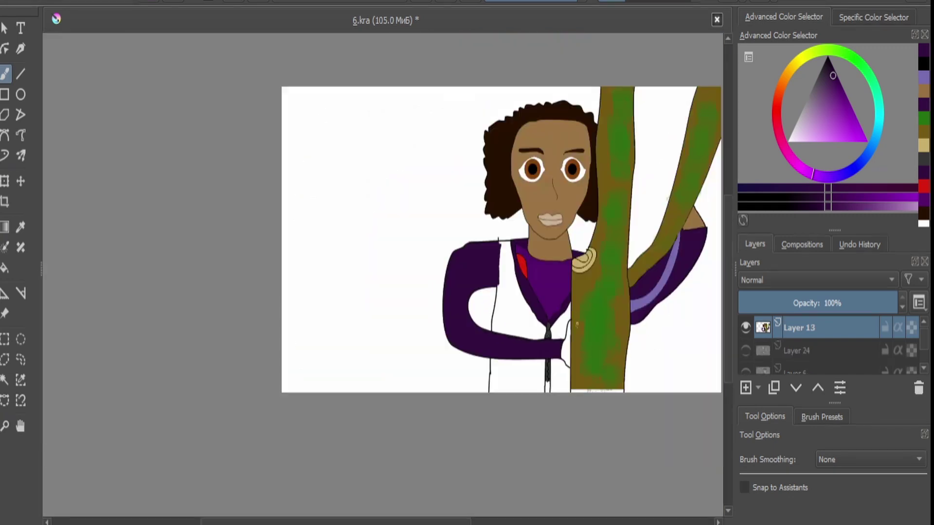
# Fill the white body panels of the jacket, including the part below the forearm, with dark purple.
pyautogui.press('f')
pyautogui.scroll(3, 384, 272)
pyautogui.scroll(-1, 384, 272)
pyautogui.scroll(3, 295, 272)
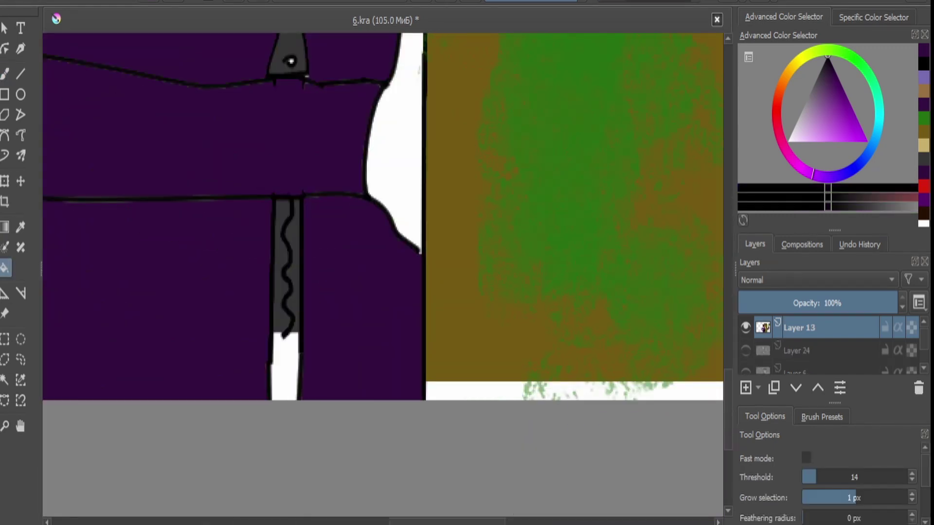
# Continue the wavy zipper line to the canvas's lower edge, and fill the zipper's white end with its sampled dark grey.
pyautogui.press('q')
pyautogui.press('b')
pyautogui.scroll(1, 295, 272)
pyautogui.moveTo(239, 184)
pyautogui.mouseDown()
pyautogui.moveTo(242, 246)
pyautogui.moveTo(221, 372)
pyautogui.mouseUp()
pyautogui.press('p')
pyautogui.click(214, 146)
pyautogui.press('f')
pyautogui.click(209, 292)
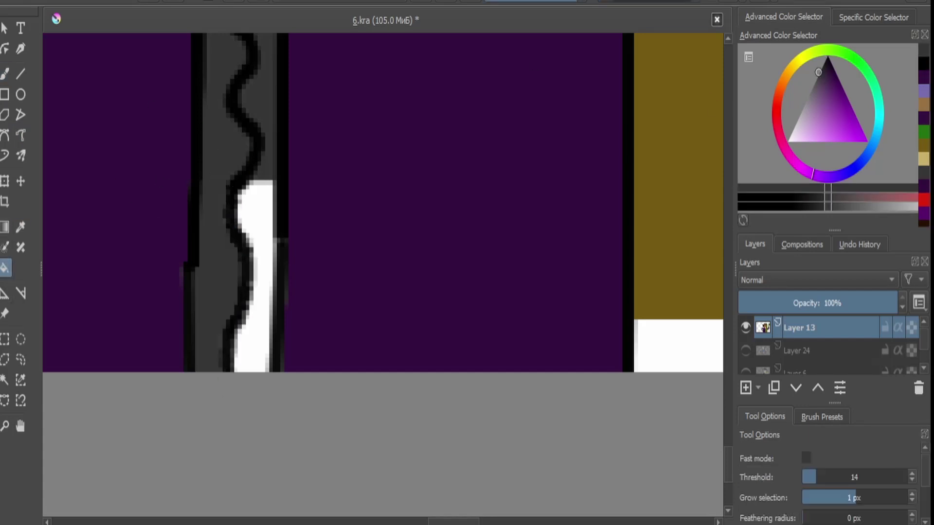
# Fill the hand beside the trunk with the brown skin color.
pyautogui.scroll(-3, 385, 272)
pyautogui.scroll(3, 384, 273)
pyautogui.click(379, 272)
pyautogui.scroll(-3, 384, 273)
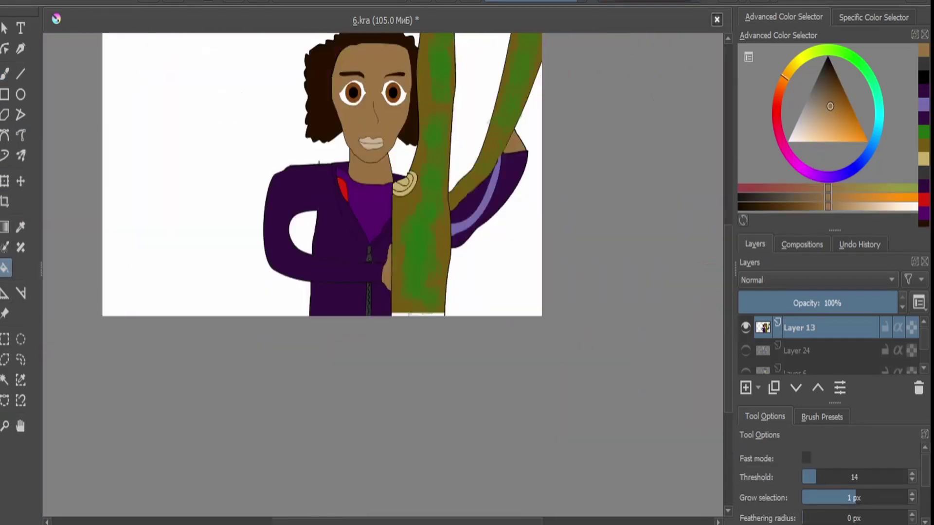
# Move the whole drawing on Layer 13 to the left and slightly down on the canvas.
pyautogui.hotkey('ctrl', 't')
pyautogui.scroll(3, 384, 273)
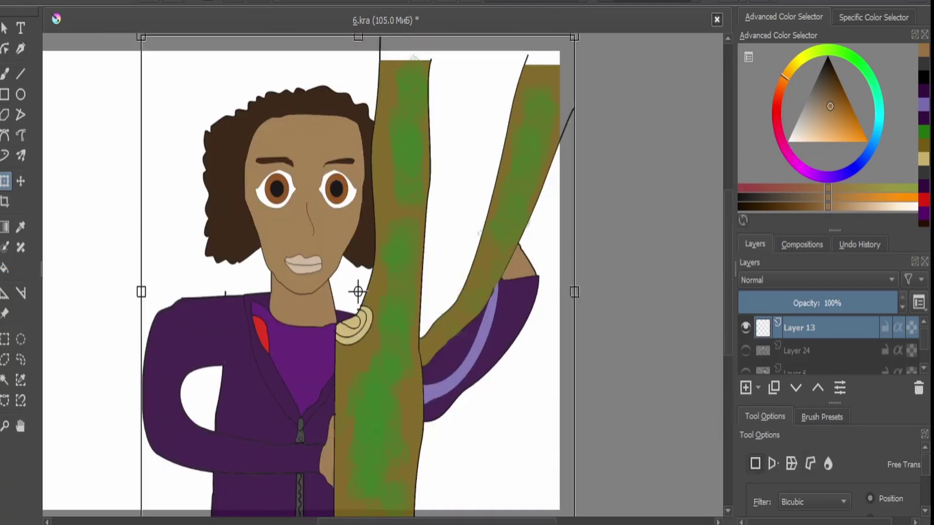
pyautogui.scroll(-3, 384, 273)
pyautogui.scroll(4, 384, 273)
# Extend the outer branch line to the canvas's upper edge, and color the bare trunk and branch tops with sampled bark brown.
pyautogui.press('d')
pyautogui.click(21, 136)
pyautogui.scroll(3, 385, 273)
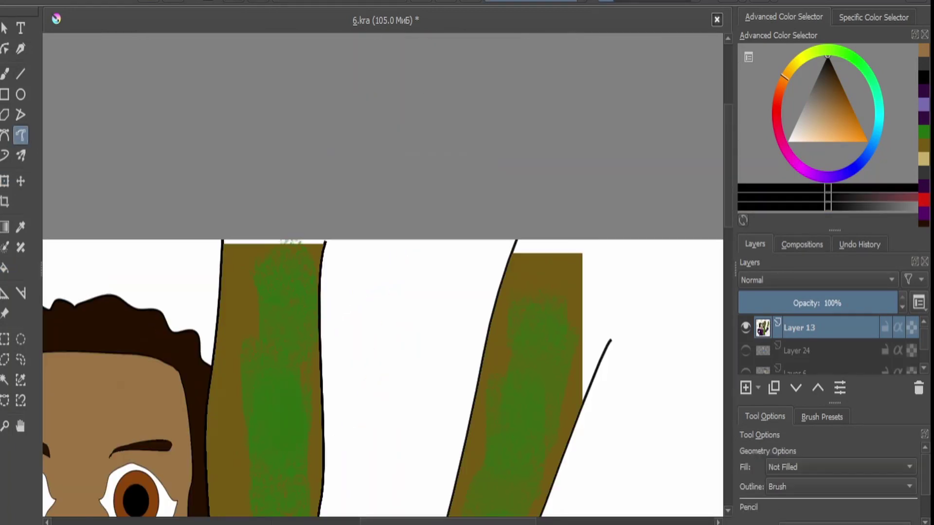
pyautogui.moveTo(608, 347); pyautogui.dragTo(663, 240)
pyautogui.press('p')
pyautogui.click(544, 272)
pyautogui.press('f')
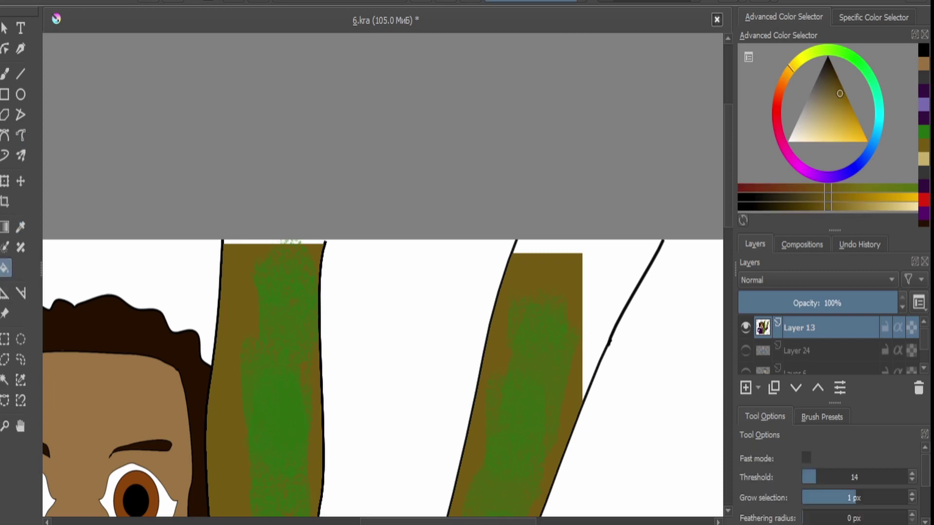
pyautogui.click(607, 272)
pyautogui.press('b')
pyautogui.scroll(2, 351, 270)
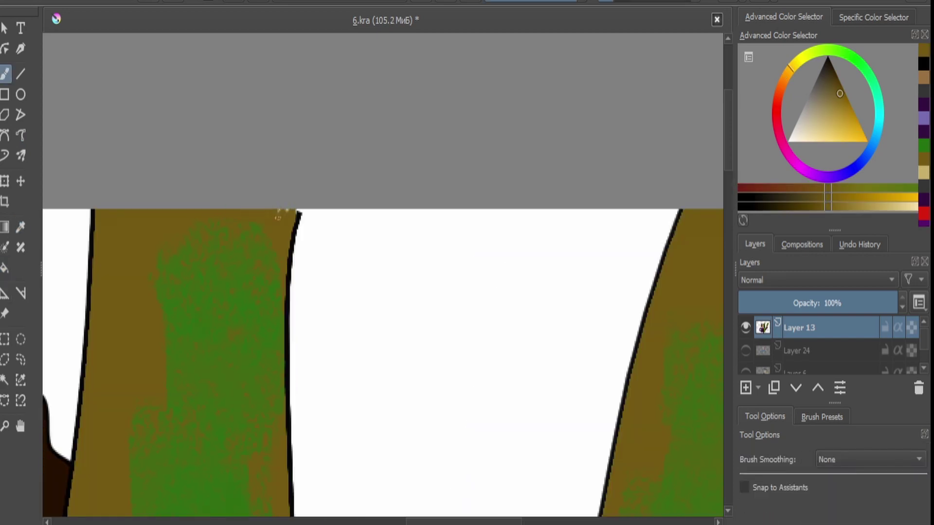
pyautogui.scroll(-2, 276, 213)
# Paint green moss over the upper trunk and branch with a textured brush.
pyautogui.click(845, 50)
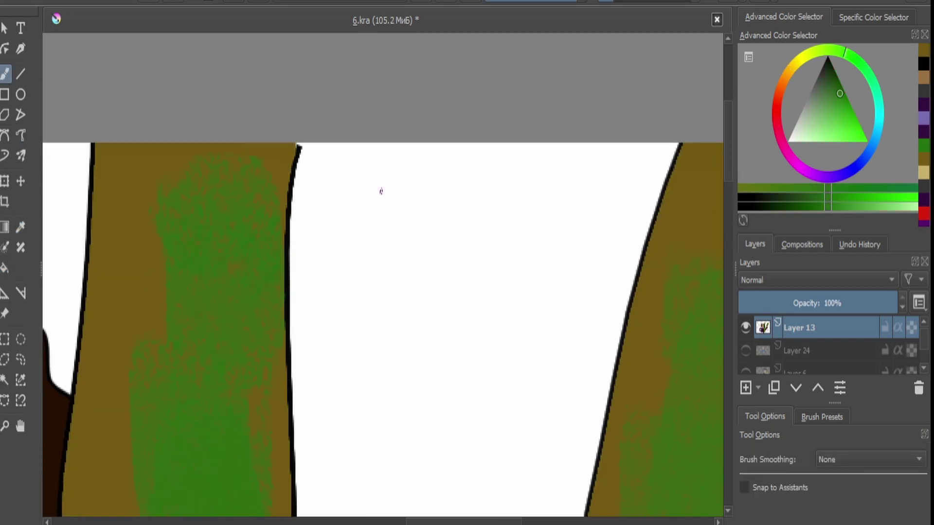
pyautogui.click(821, 417)
pyautogui.click(863, 485)
pyautogui.scroll(-2, 470, 275)
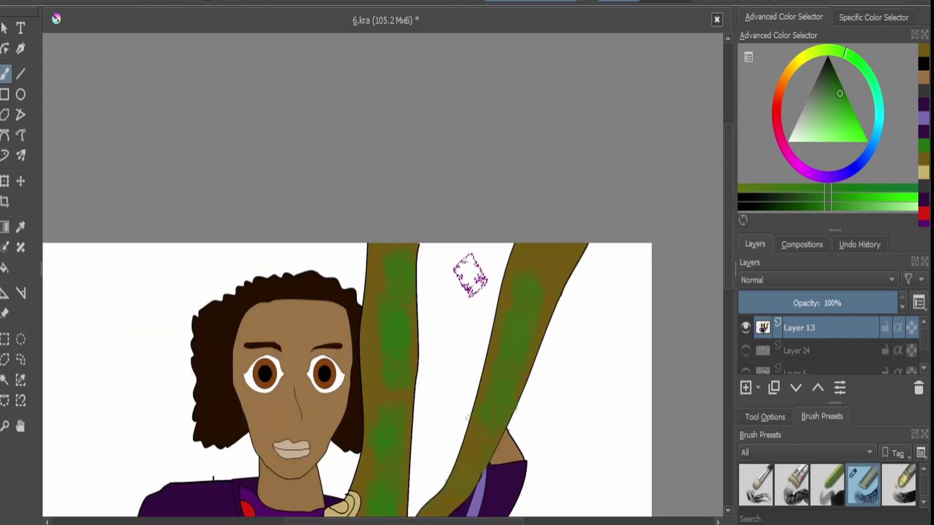
pyautogui.scroll(1, 469, 274)
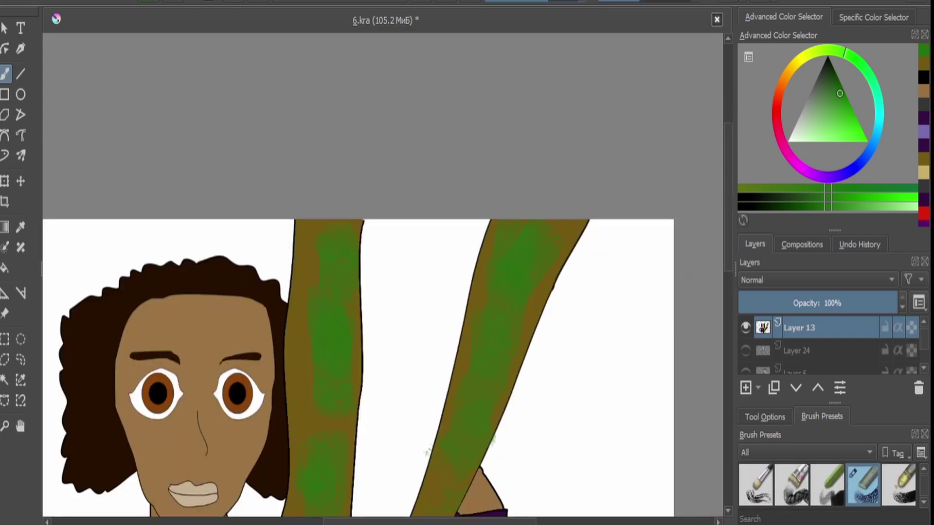
pyautogui.scroll(-3, 426, 453)
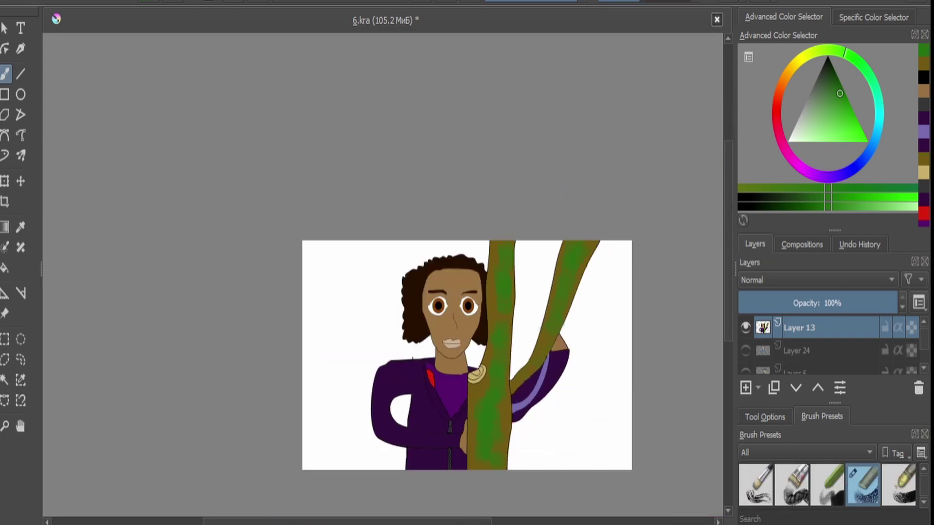
# Draw a curved black shoulder seam down to the arm opening, and cover the stray specks beside it with sampled dark purple.
pyautogui.scroll(2, 428, 440)
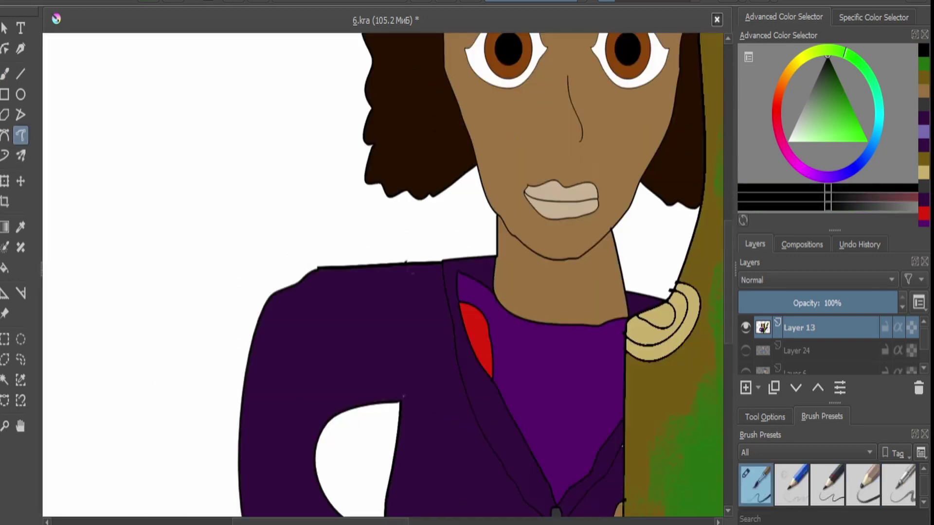
pyautogui.moveTo(409, 267); pyautogui.dragTo(399, 403)
pyautogui.scroll(3, 400, 403)
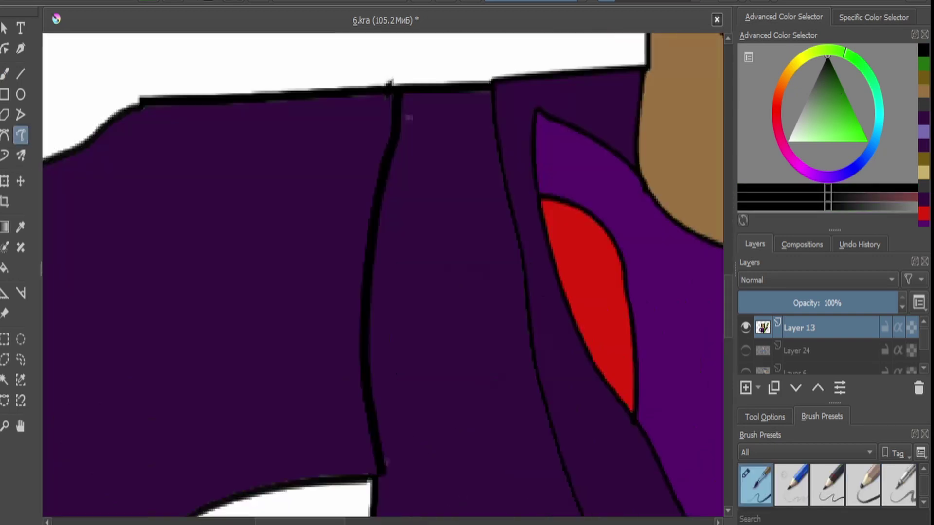
pyautogui.keyDown('ctrl'); pyautogui.click(428, 111); pyautogui.keyUp('ctrl')
pyautogui.press('b')
pyautogui.scroll(-5, 412, 148)
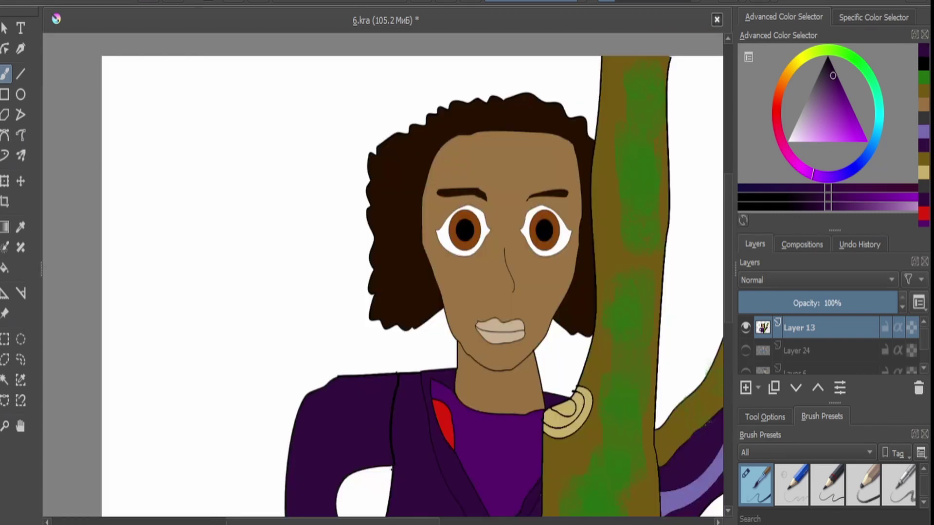
# Draw two parallel black stripe lines along the bent sleeve from the shoulder seam to the cuff.
pyautogui.scroll(5, 411, 148)
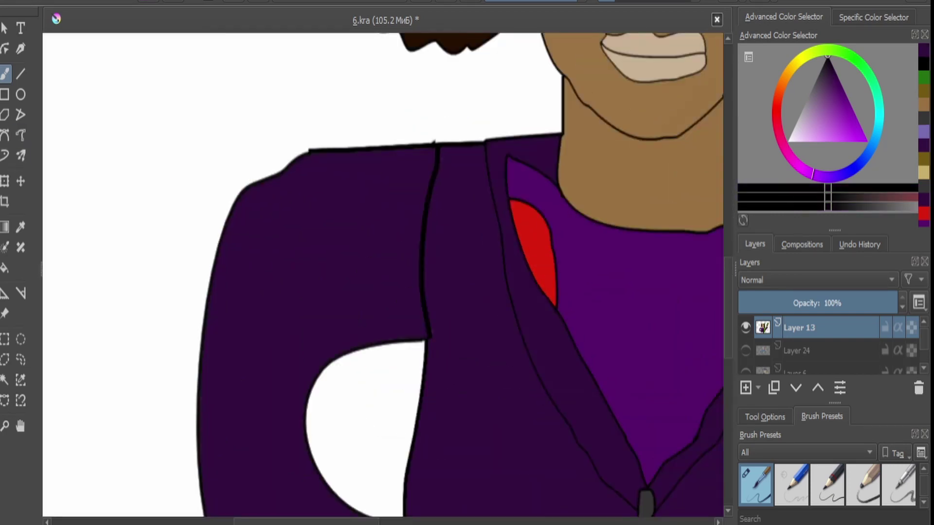
pyautogui.moveTo(149, 243); pyautogui.dragTo(159, 135)
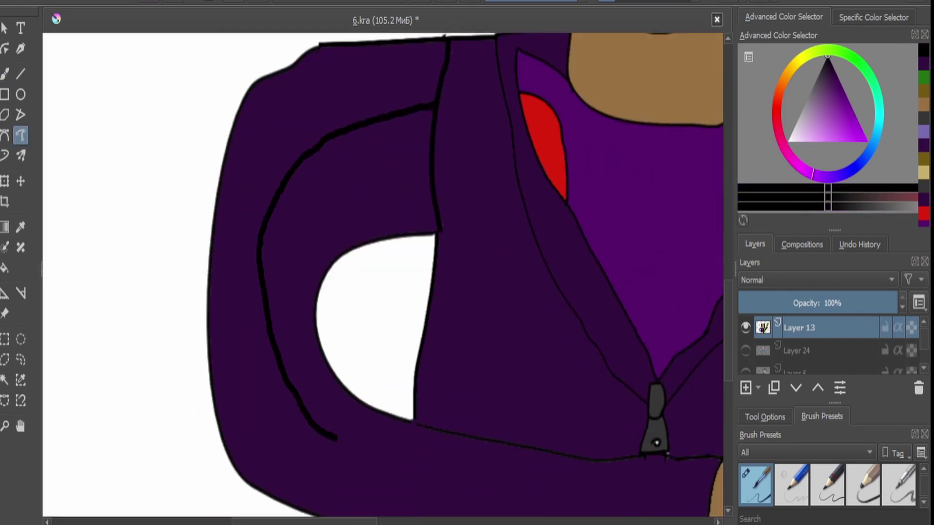
pyautogui.moveTo(608, 482); pyautogui.dragTo(713, 496)
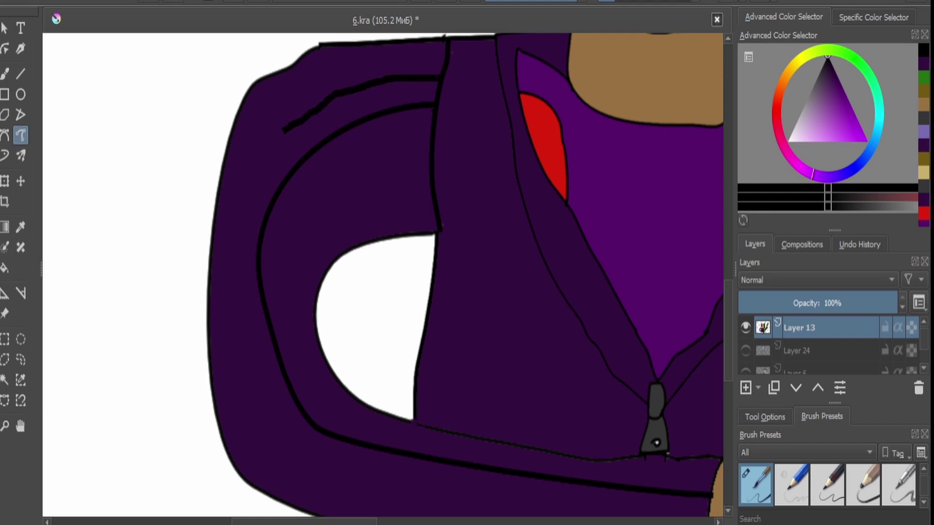
pyautogui.moveTo(382, 271); pyautogui.dragTo(333, 110)
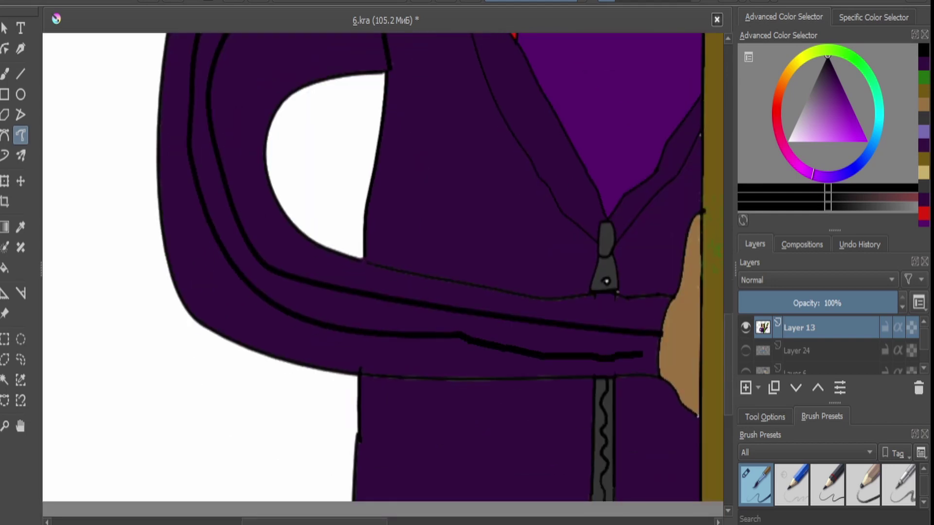
# Fill the bent sleeve's stripe with light purple sampled from the raised sleeve's stripe.
pyautogui.scroll(-5, 385, 268)
pyautogui.scroll(3, 384, 219)
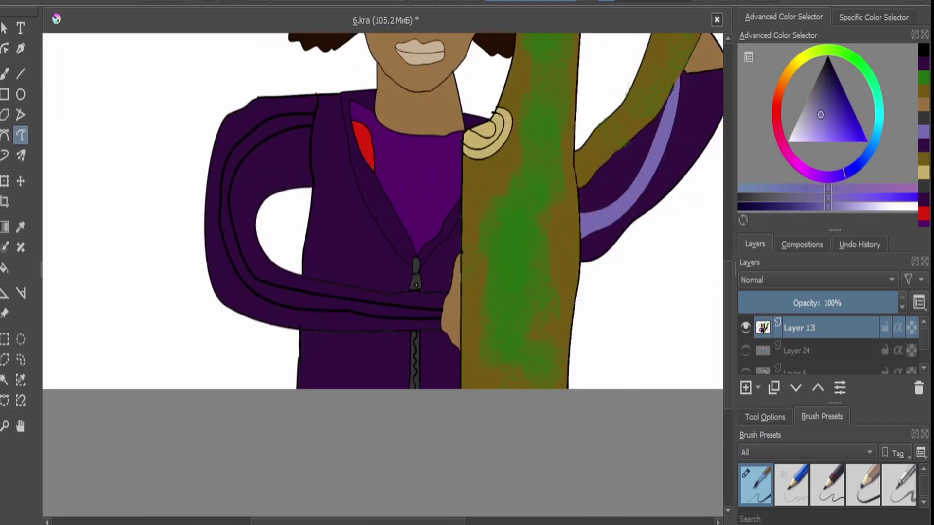
pyautogui.click(231, 204)
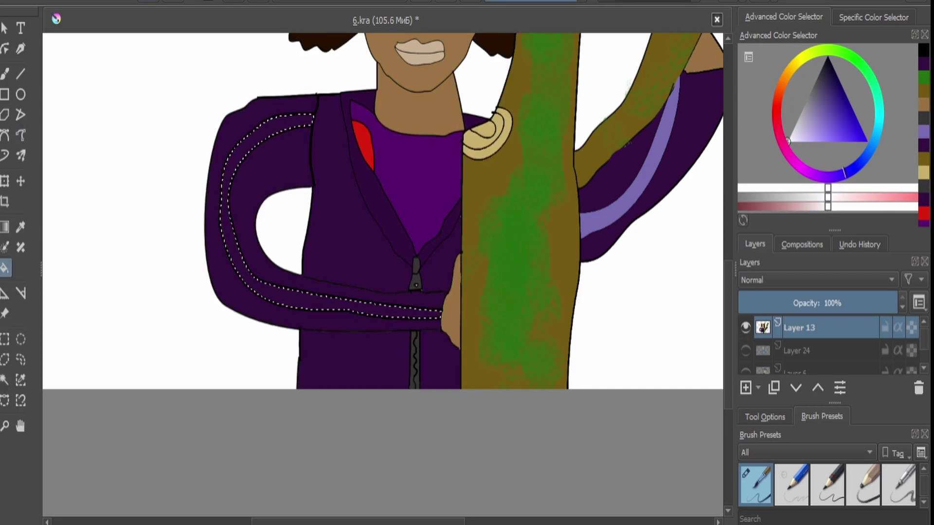
pyautogui.press('f')
pyautogui.click(231, 204)
pyautogui.scroll(-1, 414, 272)
pyautogui.scroll(5, 413, 272)
# Draw a small black finger line on the hand beside the trunk, and save the picture as p and n62.png.
pyautogui.press('d')
pyautogui.click(21, 135)
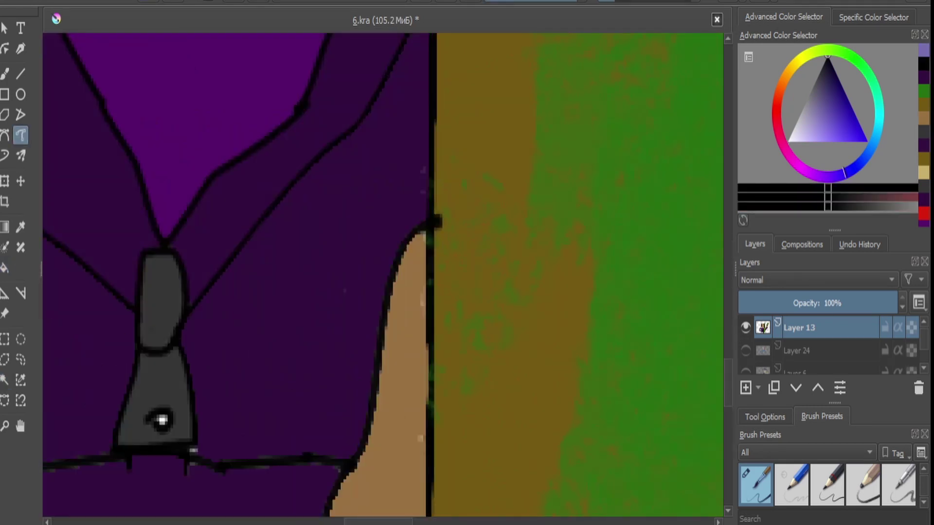
pyautogui.scroll(-5, 384, 272)
pyautogui.scroll(4, 438, 195)
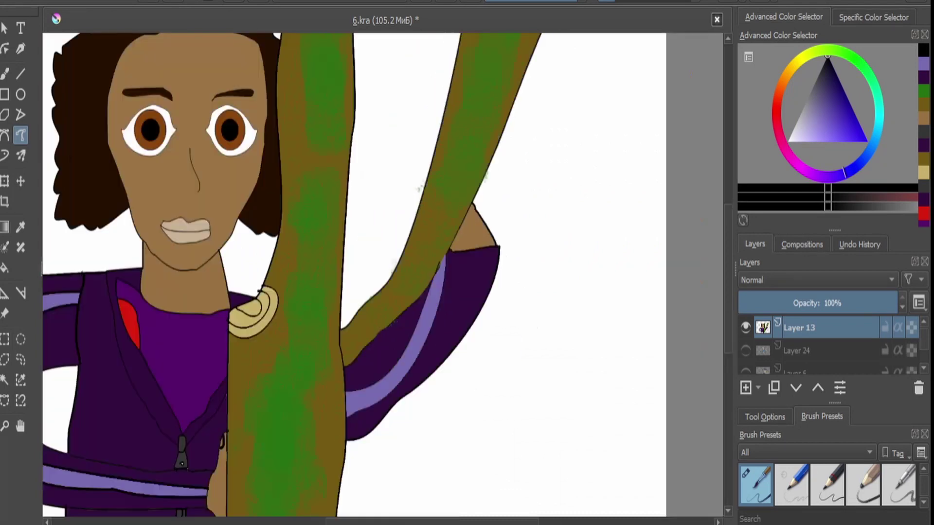
pyautogui.scroll(2, 362, 153)
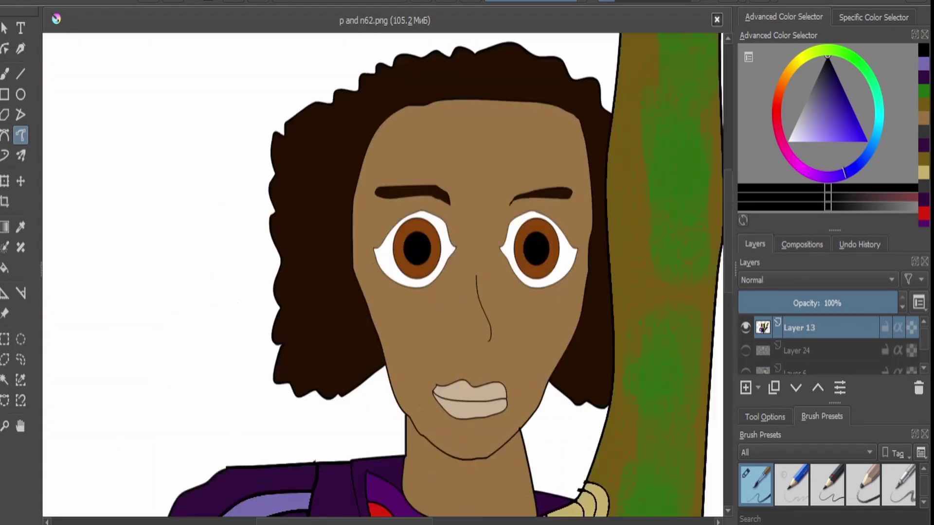
pyautogui.scroll(-2, 384, 272)
pyautogui.scroll(5, 379, 301)
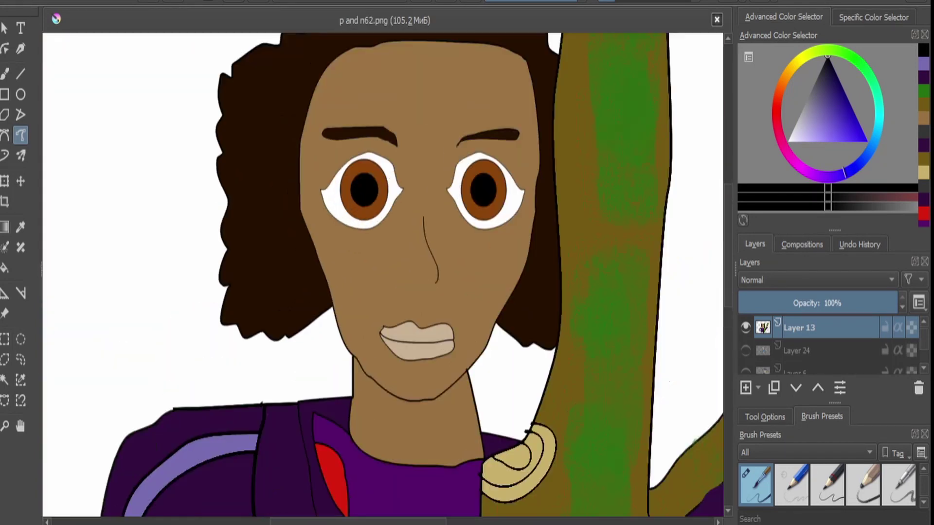
# Select the neck area and shade it with translucent black.
pyautogui.click(5, 380)
pyautogui.click(389, 428)
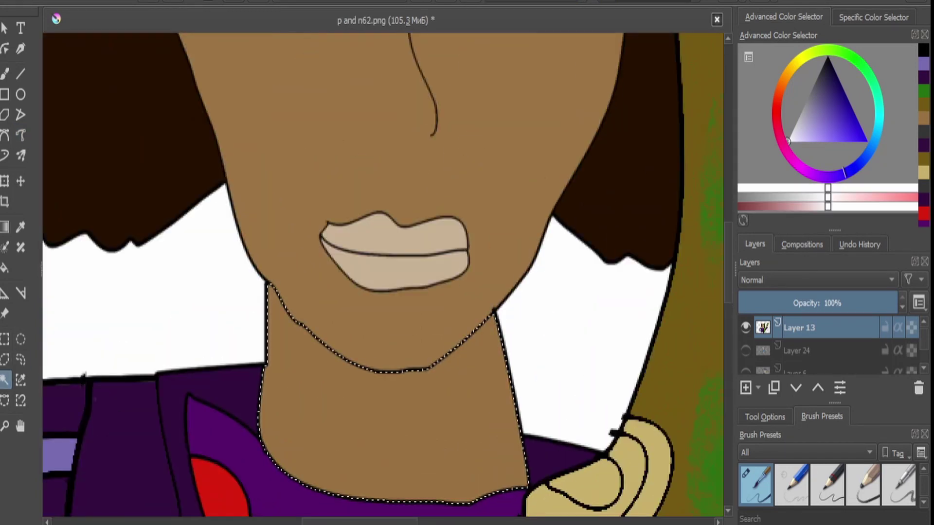
pyautogui.click(4, 268)
pyautogui.click(389, 428)
pyautogui.scroll(-4, 389, 272)
pyautogui.scroll(4, 305, 223)
# Select a curved strip of the face beside the trunk freehand and shade its skin with translucent black.
pyautogui.click(20, 359)
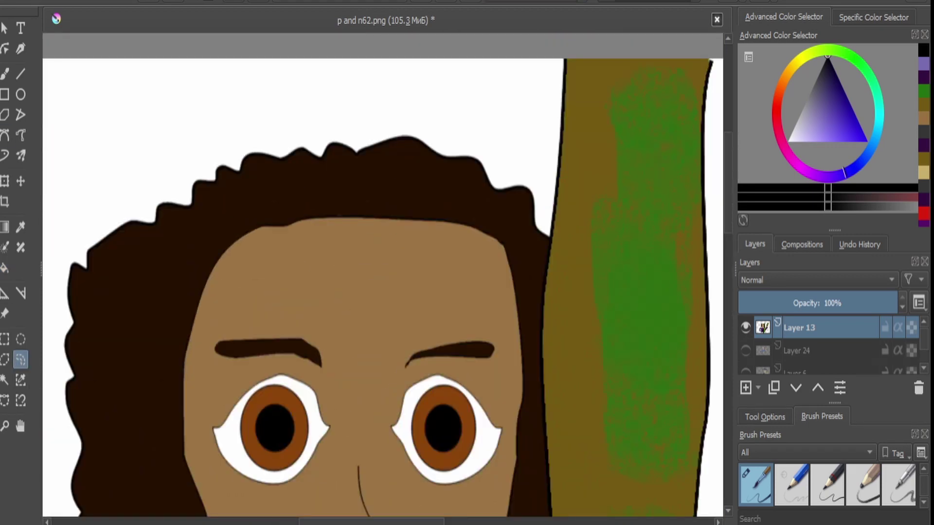
pyautogui.moveTo(370, 273); pyautogui.dragTo(184, 168)
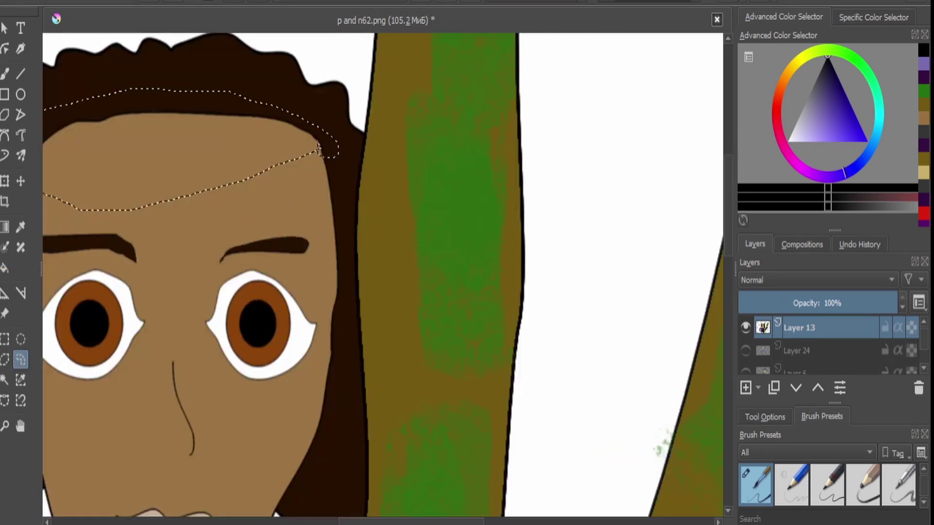
pyautogui.moveTo(272, 44); pyautogui.dragTo(263, 340)
pyautogui.scroll(-4, 340, 272)
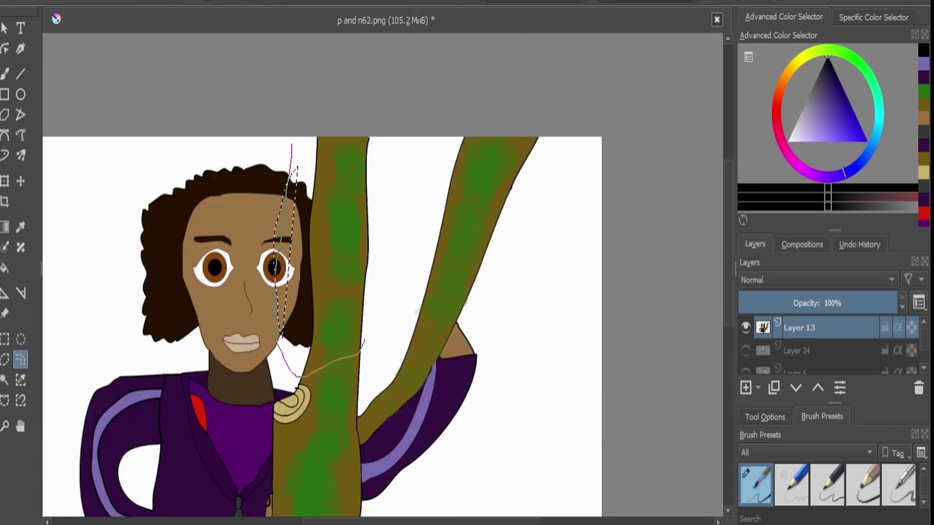
pyautogui.moveTo(362, 342); pyautogui.dragTo(293, 142)
pyautogui.scroll(2, 310, 202)
pyautogui.click(272, 379)
pyautogui.scroll(2, 365, 386)
pyautogui.scroll(-4, 365, 387)
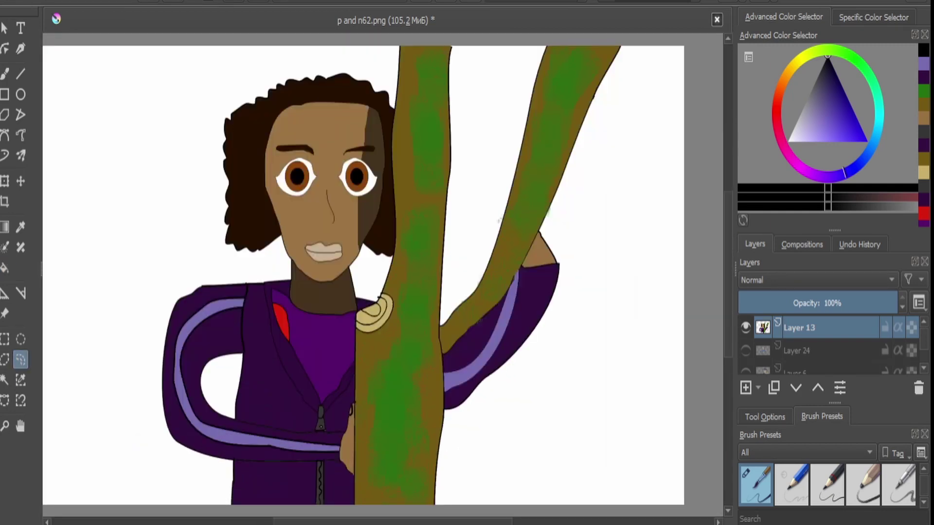
# Select the jacket area beside the trunk freehand, and shade the jacket, zipper and hand inside it with translucent black.
pyautogui.moveTo(420, 365)
pyautogui.mouseDown()
pyautogui.moveTo(343, 516)
pyautogui.moveTo(278, 511)
pyautogui.mouseUp()
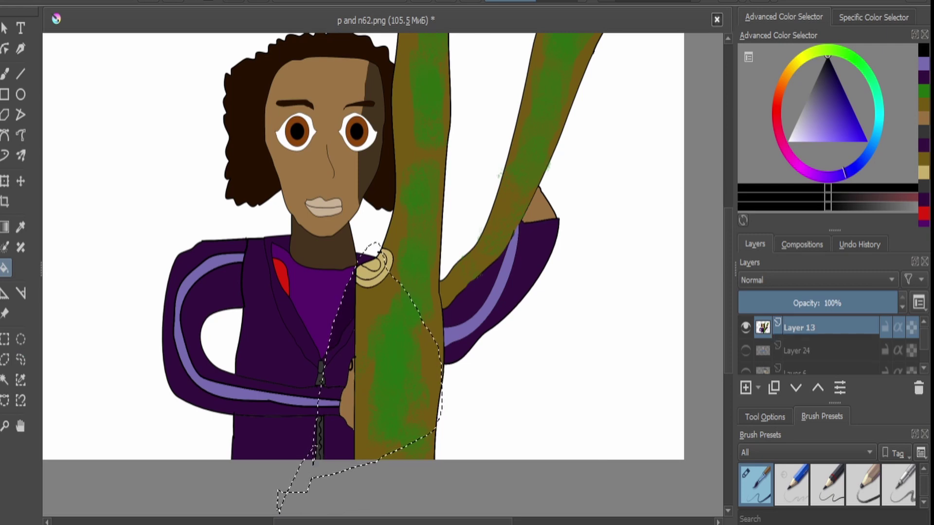
pyautogui.scroll(4, 341, 362)
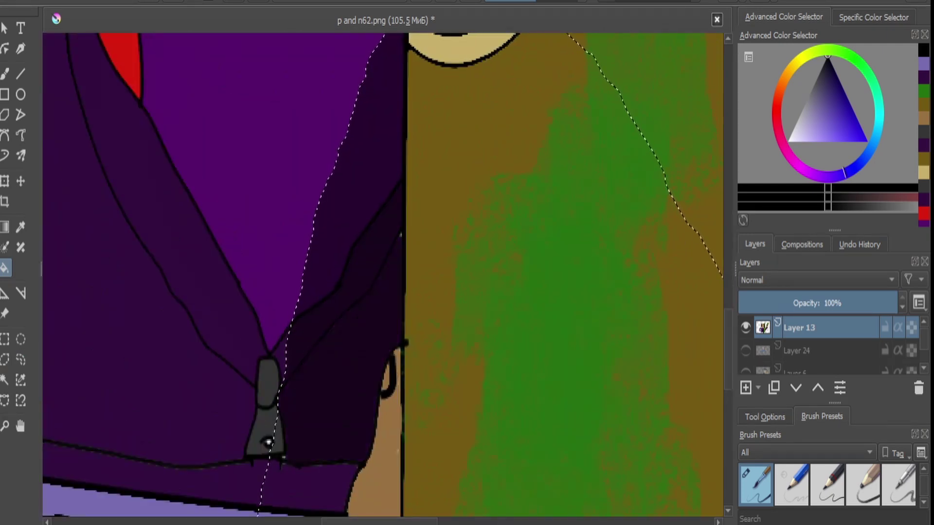
pyautogui.scroll(-4, 338, 367)
pyautogui.scroll(4, 338, 367)
pyautogui.scroll(-4, 338, 367)
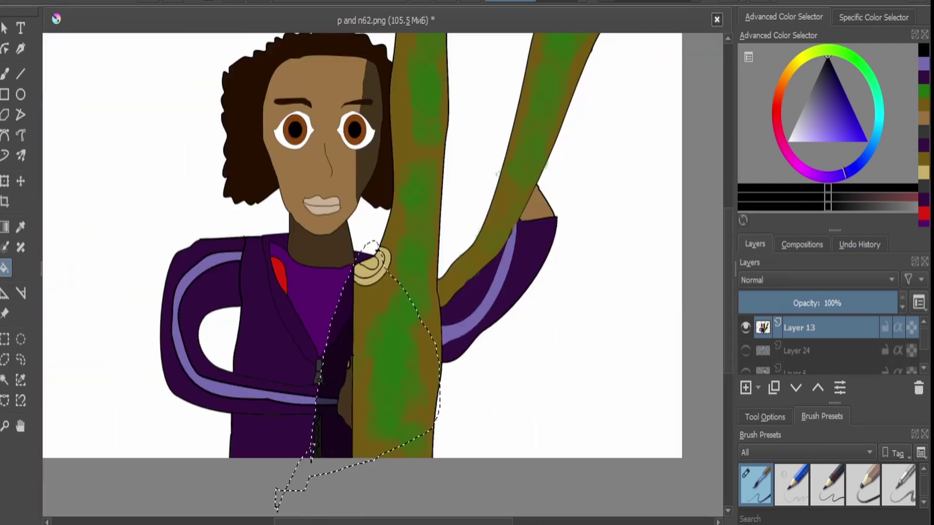
pyautogui.scroll(5, 338, 372)
pyautogui.scroll(-8, 338, 372)
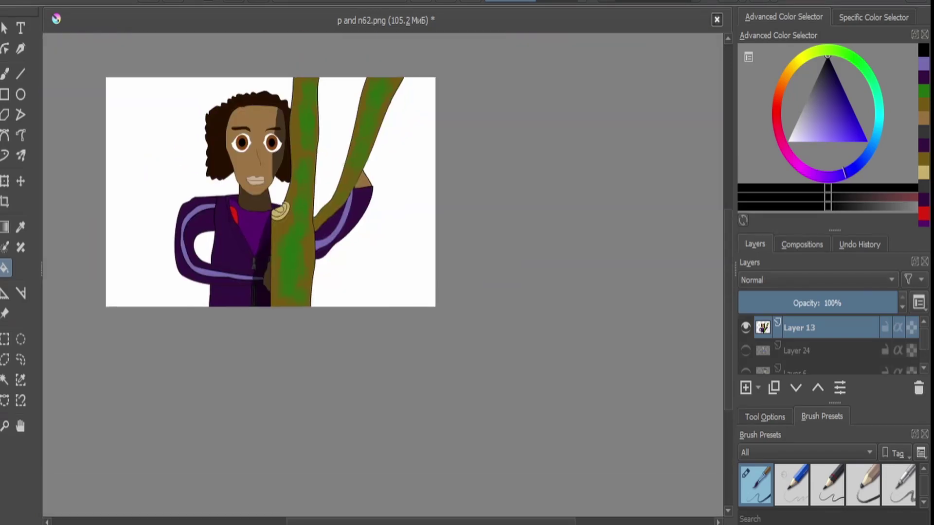
# Select a strip along the upper trunk's edge beside the fork freehand, and darken the bark and moss inside it.
pyautogui.scroll(1, 338, 372)
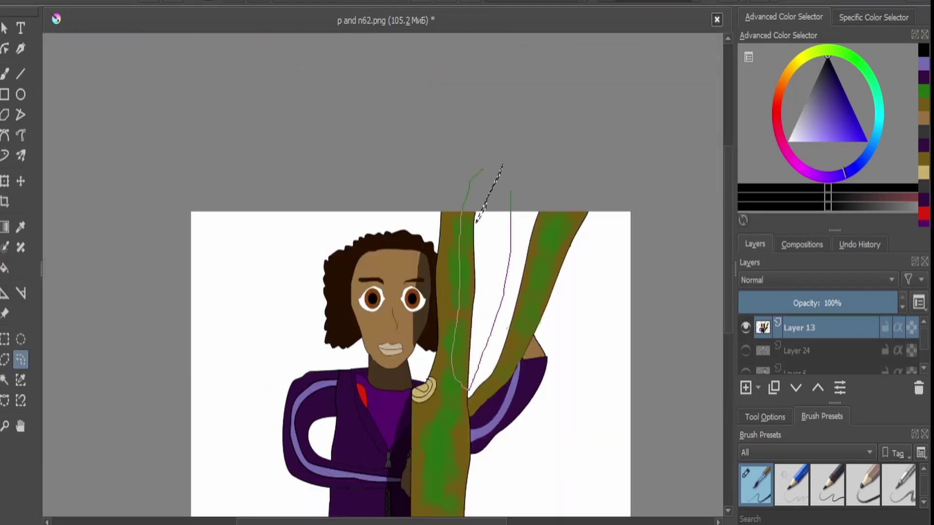
pyautogui.moveTo(476, 220); pyautogui.dragTo(501, 167)
pyautogui.scroll(5, 482, 341)
pyautogui.press('b')
pyautogui.moveTo(363, 428)
pyautogui.mouseDown()
pyautogui.moveTo(344, 297)
pyautogui.moveTo(375, 427)
pyautogui.moveTo(368, 48)
pyautogui.moveTo(376, 346)
pyautogui.mouseUp()
pyautogui.moveTo(384, 103)
pyautogui.mouseDown()
pyautogui.moveTo(392, 255)
pyautogui.moveTo(385, 172)
pyautogui.moveTo(396, 61)
pyautogui.moveTo(386, 139)
pyautogui.moveTo(395, 141)
pyautogui.moveTo(402, 49)
pyautogui.moveTo(360, 71)
pyautogui.moveTo(354, 121)
pyautogui.moveTo(365, 372)
pyautogui.moveTo(352, 348)
pyautogui.moveTo(345, 121)
pyautogui.moveTo(329, 120)
pyautogui.moveTo(311, 265)
pyautogui.moveTo(327, 227)
pyautogui.moveTo(329, 292)
pyautogui.mouseUp()
# Touch up the selected trunk strip with dark green and dark brown sampled from the shaded moss and bark.
pyautogui.scroll(-5, 371, 106)
pyautogui.scroll(5, 371, 106)
pyautogui.scroll(5, 329, 292)
pyautogui.keyDown('ctrl'); pyautogui.click(250, 265); pyautogui.keyUp('ctrl')
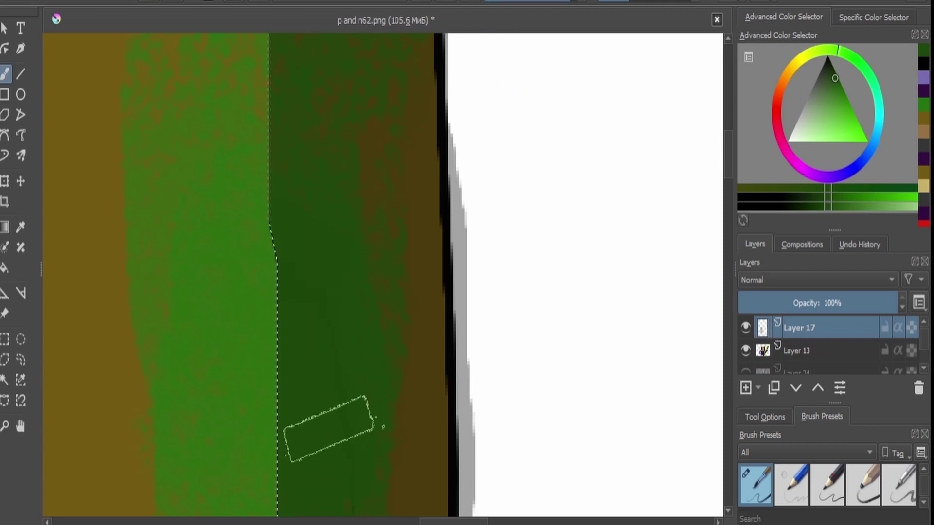
pyautogui.scroll(-3, 329, 427)
pyautogui.keyDown('ctrl'); pyautogui.click(56, 260); pyautogui.keyUp('ctrl')
pyautogui.moveTo(369, 296)
pyautogui.mouseDown()
pyautogui.moveTo(392, 343)
pyautogui.moveTo(408, 324)
pyautogui.moveTo(389, 316)
pyautogui.mouseUp()
pyautogui.scroll(-5, 389, 335)
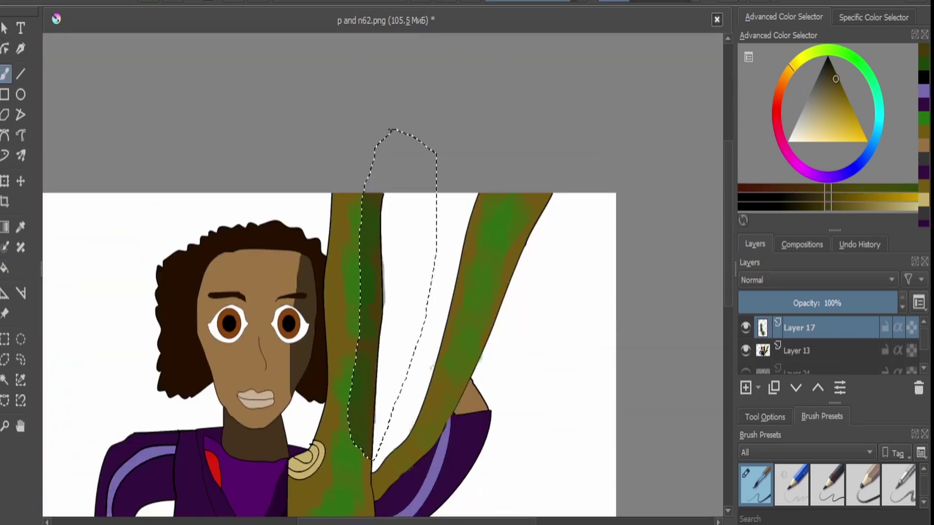
# Scale down the finished character with the trunk and fit it in the third frame of the template's upper row.
pyautogui.scroll(2, 292, 244)
pyautogui.scroll(-1, 236, 189)
pyautogui.scroll(-1, 237, 190)
pyautogui.hotkey('ctrl', 't')
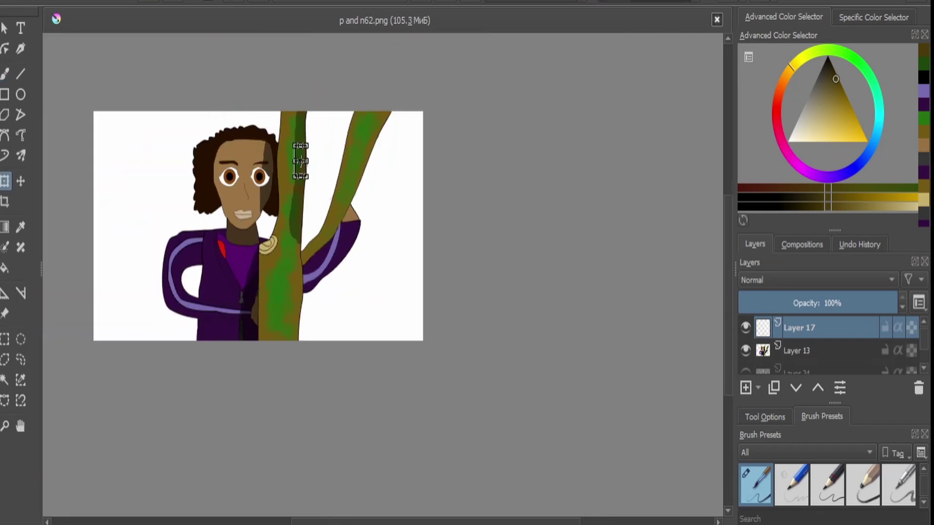
pyautogui.scroll(-3, 827, 346)
pyautogui.moveTo(391, 112); pyautogui.dragTo(282, 229)
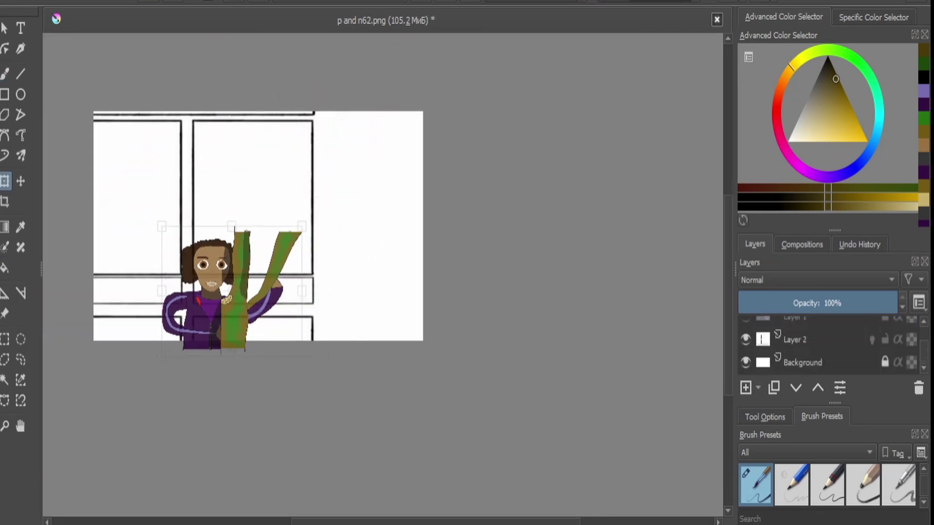
pyautogui.moveTo(229, 292); pyautogui.dragTo(248, 204)
pyautogui.moveTo(313, 145); pyautogui.dragTo(329, 124)
pyautogui.press('Return')
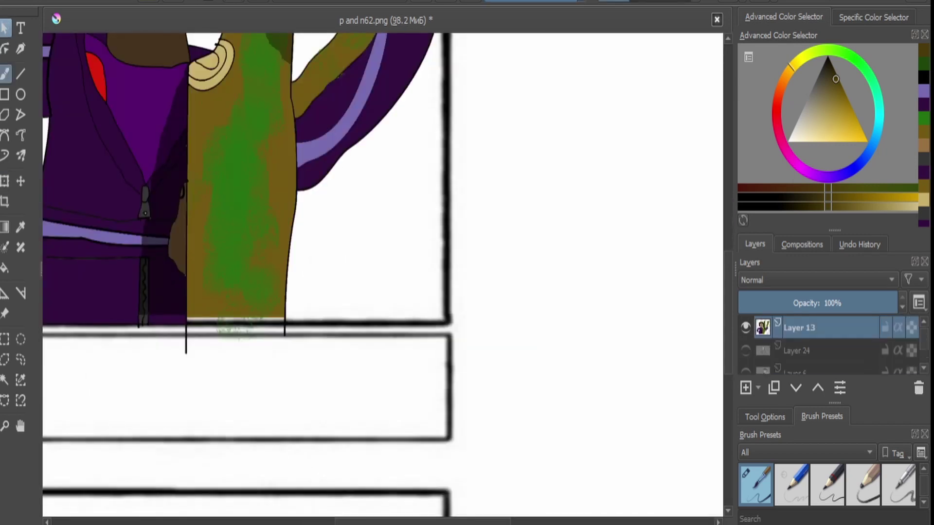
# Center the "Rue" caption in the name box below the character hugging the trunk.
pyautogui.scroll(-5, 291, 316)
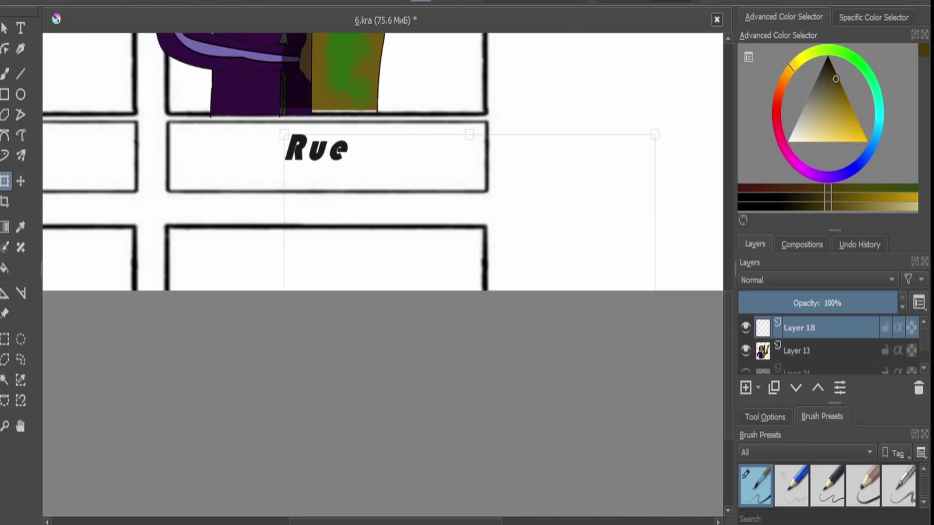
pyautogui.moveTo(284, 372); pyautogui.dragTo(217, 372)
pyautogui.scroll(-3, 434, 362)
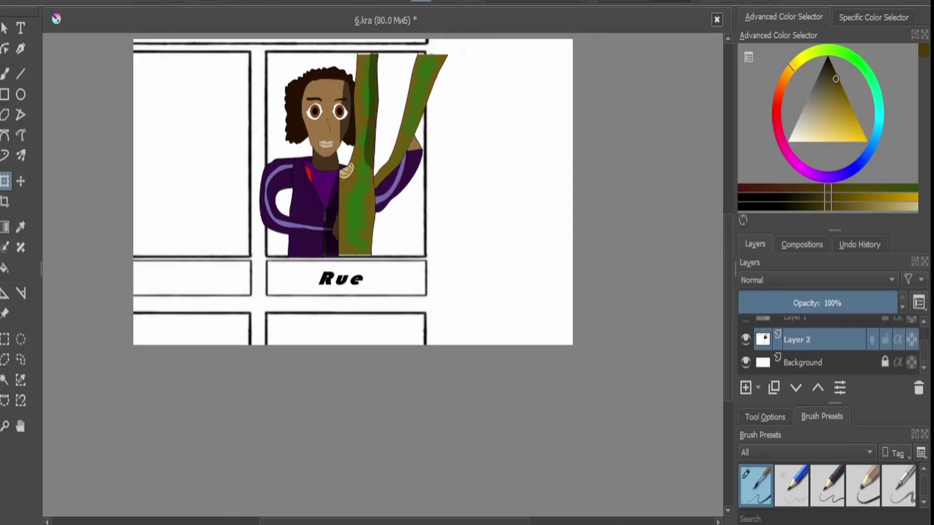
# Shift the template page to bring the lower row onto the canvas, and place the Aunt Holiday and Auntie Lofty drawing in its third frame.
pyautogui.scroll(-3, 353, 192)
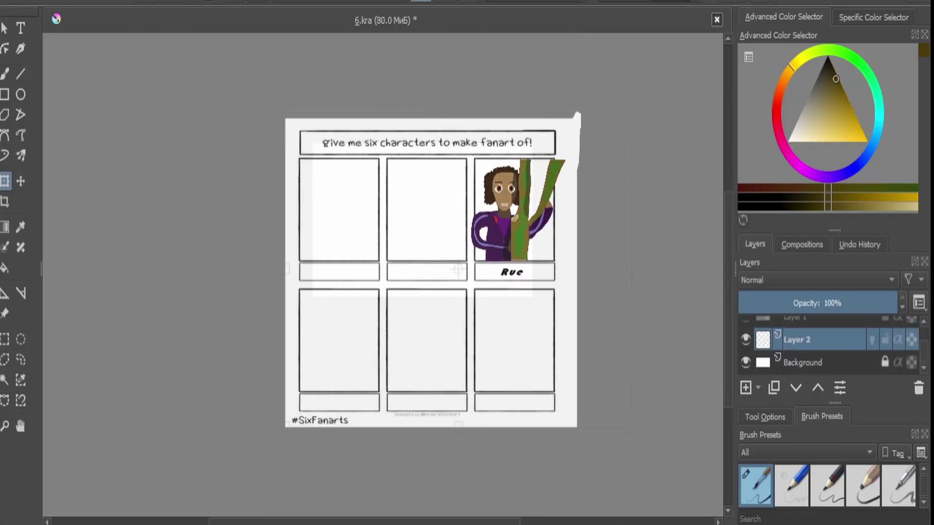
pyautogui.moveTo(462, 267); pyautogui.dragTo(390, 142)
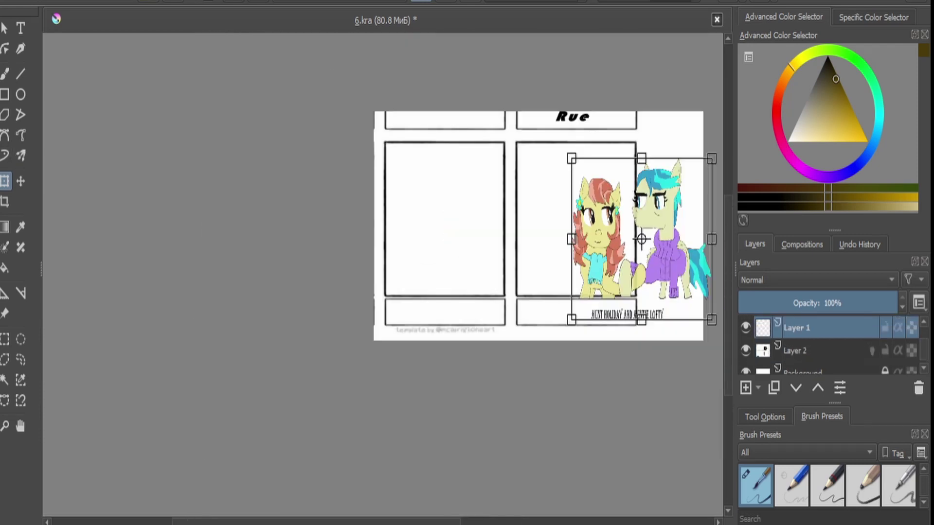
pyautogui.moveTo(642, 239); pyautogui.dragTo(590, 231)
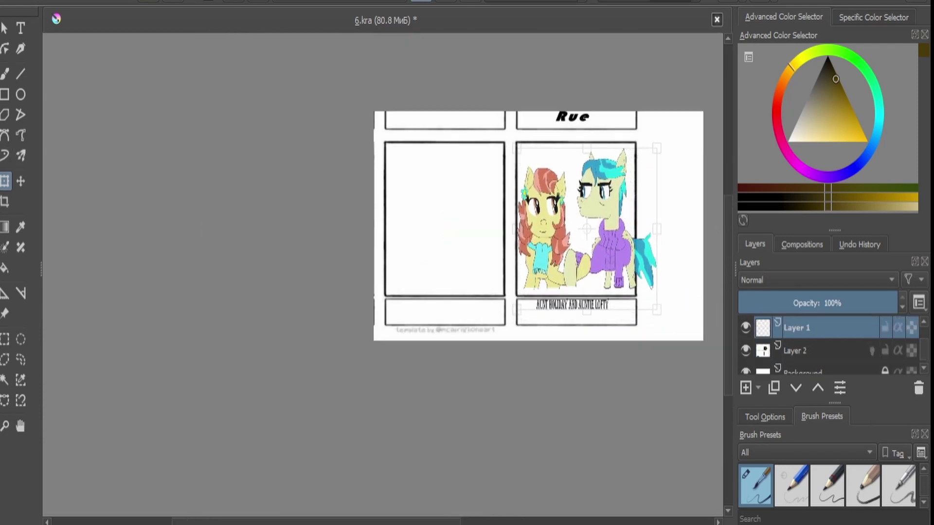
pyautogui.scroll(2, 590, 231)
pyautogui.press('Return')
# Trim the pony leg outlines that overhang the lower border of the frame on Layer 1.
pyautogui.press('pagedown')
pyautogui.scroll(5, 592, 244)
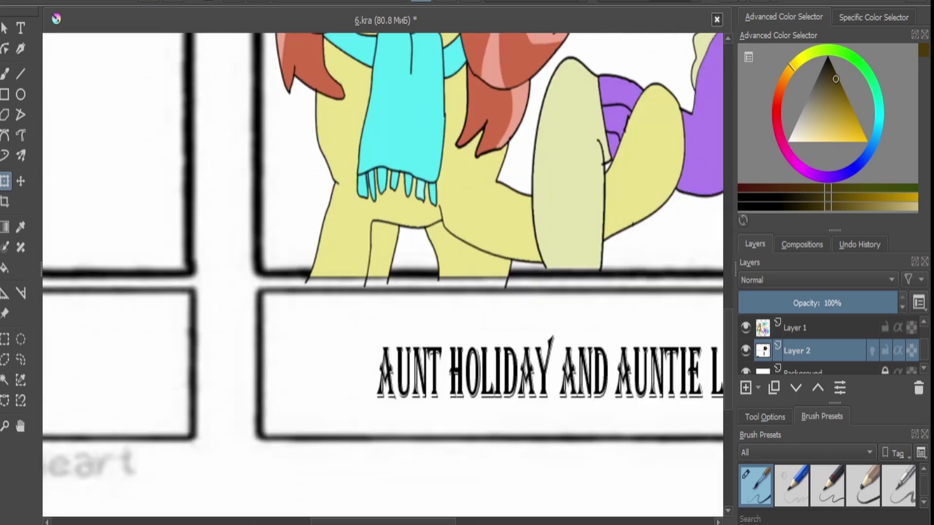
pyautogui.press('pageup')
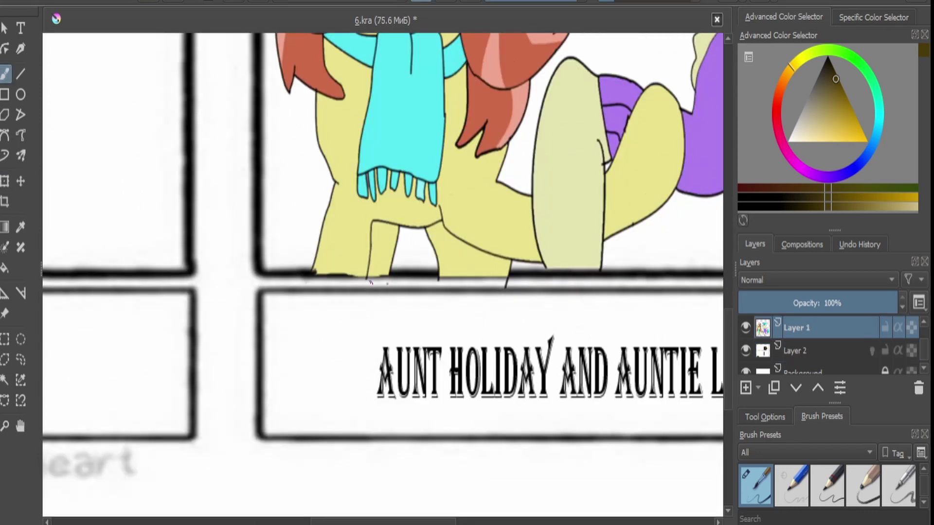
pyautogui.scroll(-5, 460, 287)
# Paint the unfilled tip of the pony's tail with blue and turquoise sampled from the tail.
pyautogui.scroll(6, 356, 142)
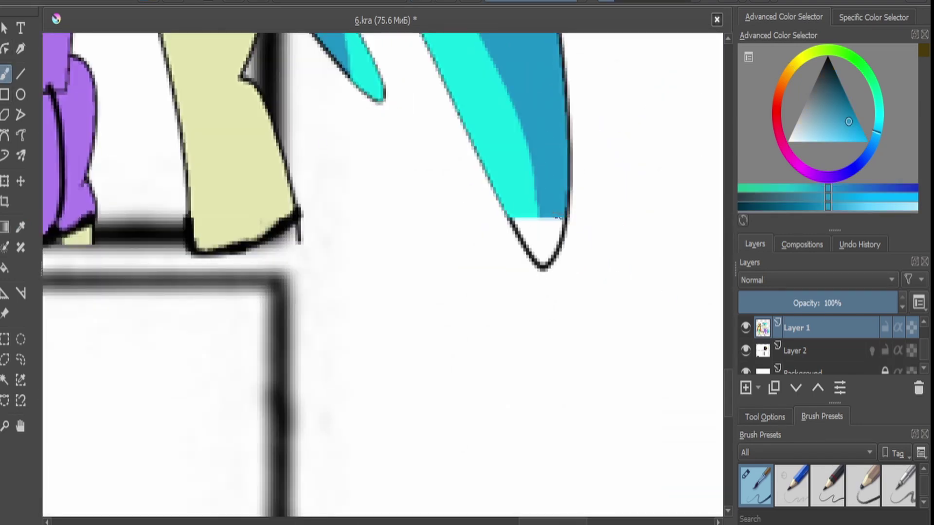
pyautogui.keyDown('ctrl'); pyautogui.click(491, 112); pyautogui.keyUp('ctrl')
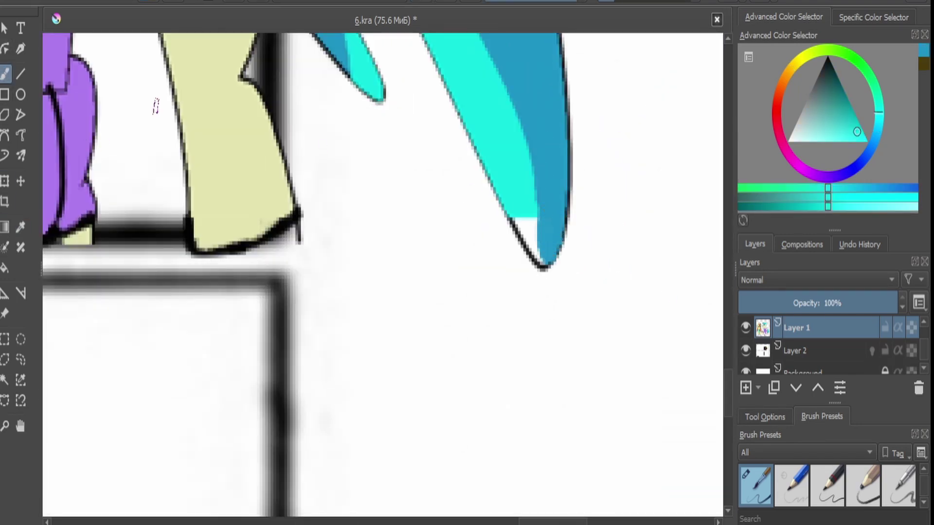
pyautogui.scroll(-5, 517, 217)
pyautogui.scroll(3, 423, 176)
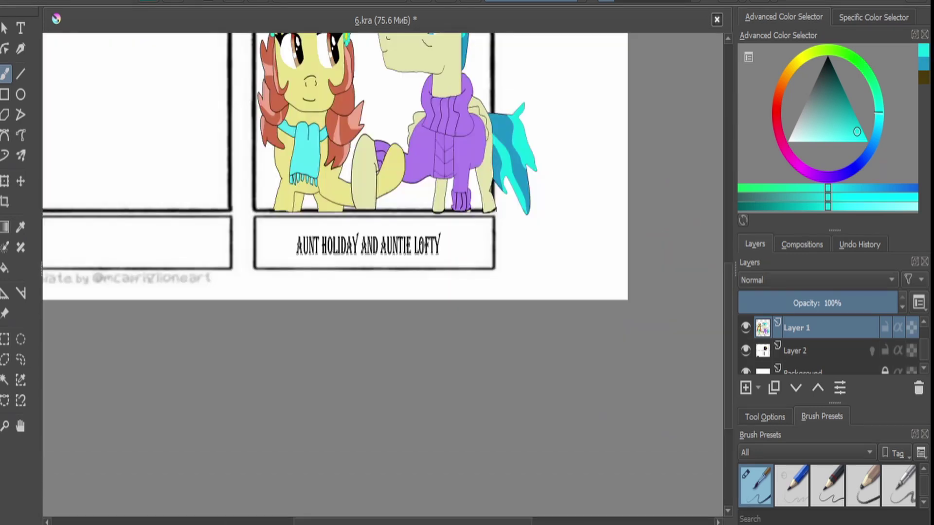
# Fit the Nita drawing with its caption in the first frame of the lower row.
pyautogui.scroll(-4, 407, 84)
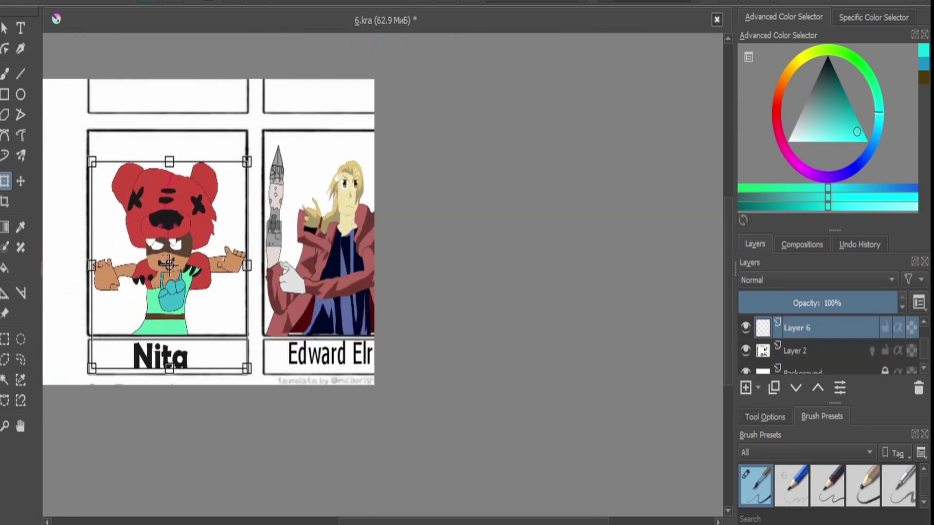
pyautogui.click(796, 350)
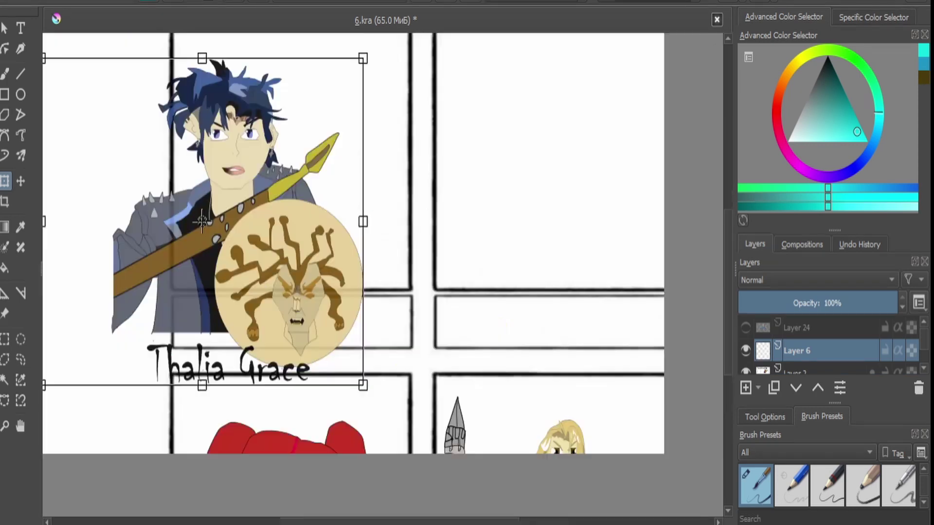
# Fit the Thalia Grace drawing in the first upper frame, and erase the sleeve and spear parts overhanging its outer border.
pyautogui.click(797, 327)
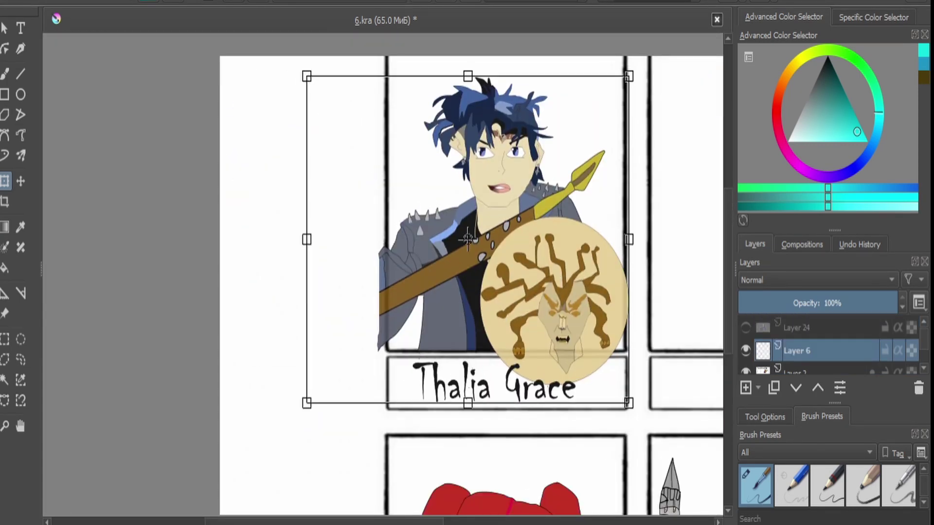
pyautogui.press('Return')
pyautogui.press('b')
pyautogui.scroll(2, 409, 317)
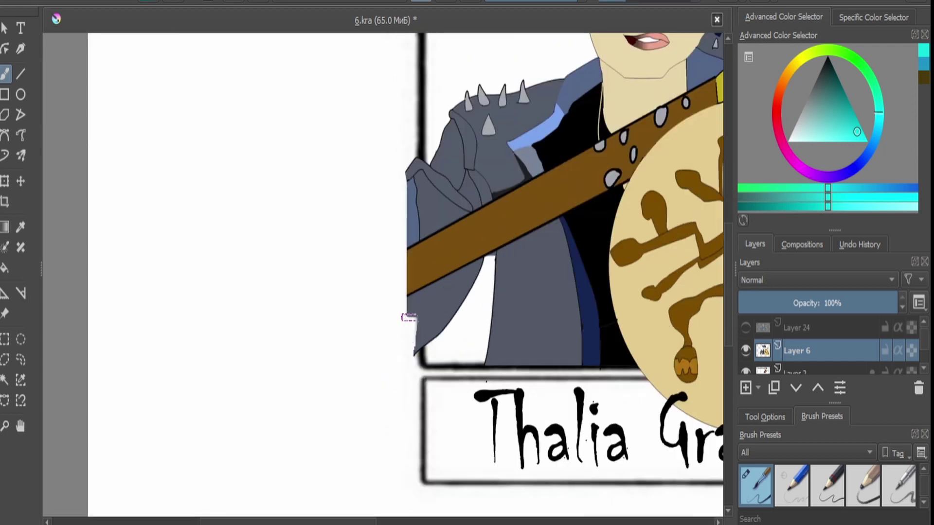
pyautogui.scroll(-4, 407, 314)
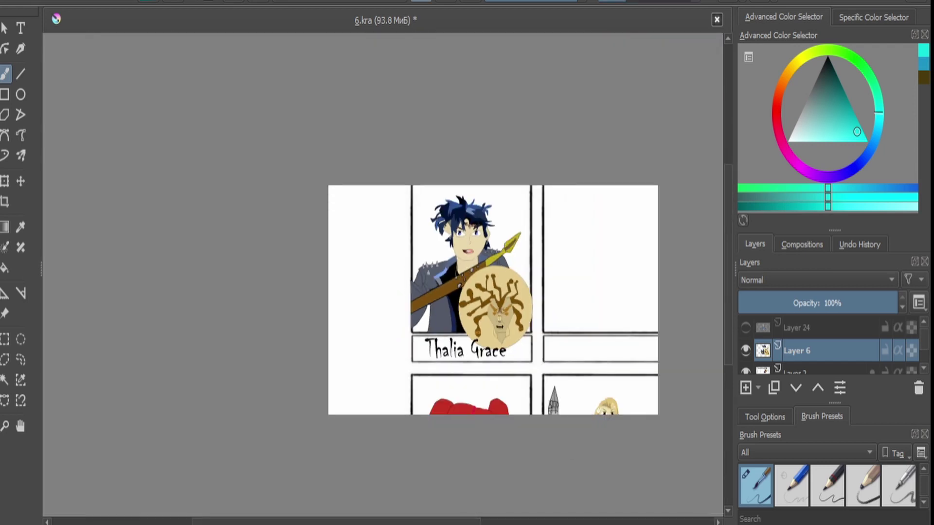
pyautogui.hotkey('ctrl', 'e')
# Fit the Shoto Todoroki drawing with its caption in the middle frame of the upper row.
pyautogui.hotkey('ctrl', 't')
pyautogui.scroll(-3, 407, 314)
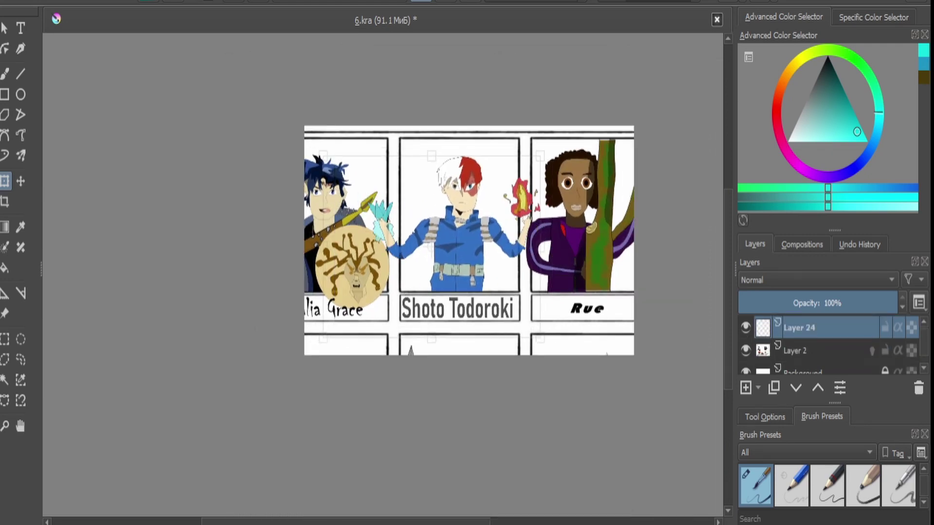
pyautogui.press('Return')
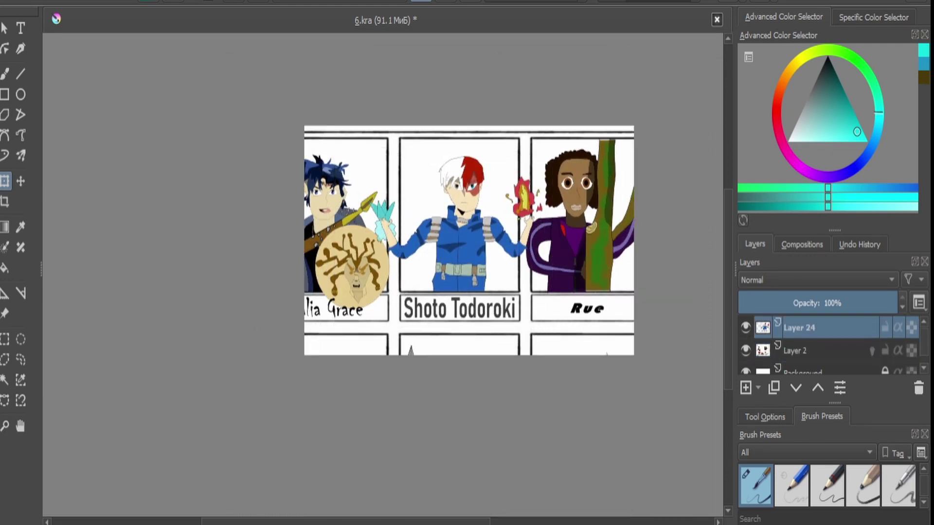
# Resize and stretch the merged page on Layer 2 so all six frames fit the landscape canvas.
pyautogui.hotkey('ctrl', 'z')
pyautogui.hotkey('ctrl', 'z')
pyautogui.hotkey('ctrl', 'z')
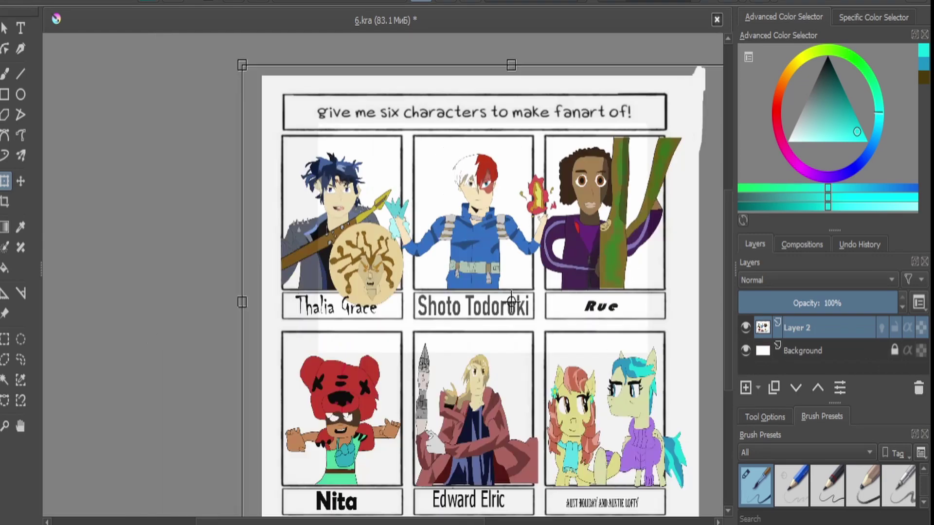
pyautogui.hotkey('ctrl', 'z')
pyautogui.hotkey('ctrl', 'z')
pyautogui.hotkey('ctrl', 'z')
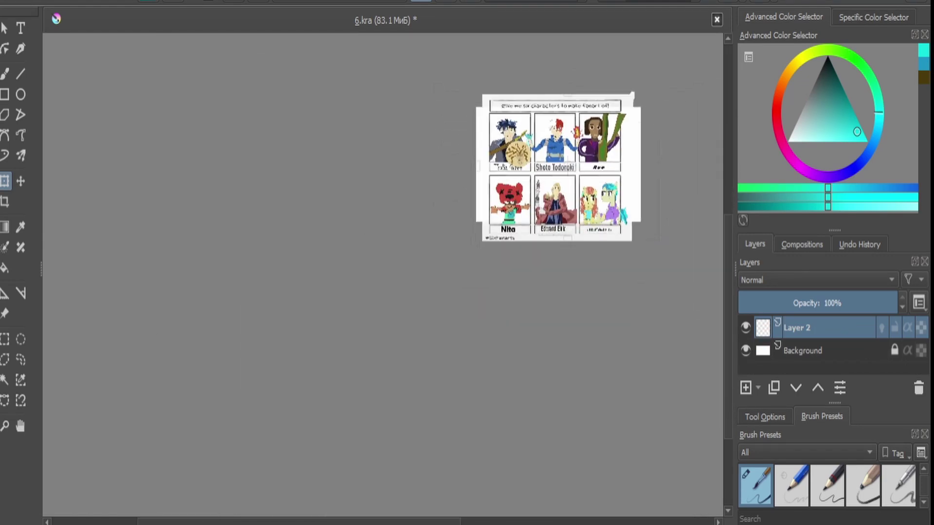
pyautogui.hotkey('ctrl', 'z')
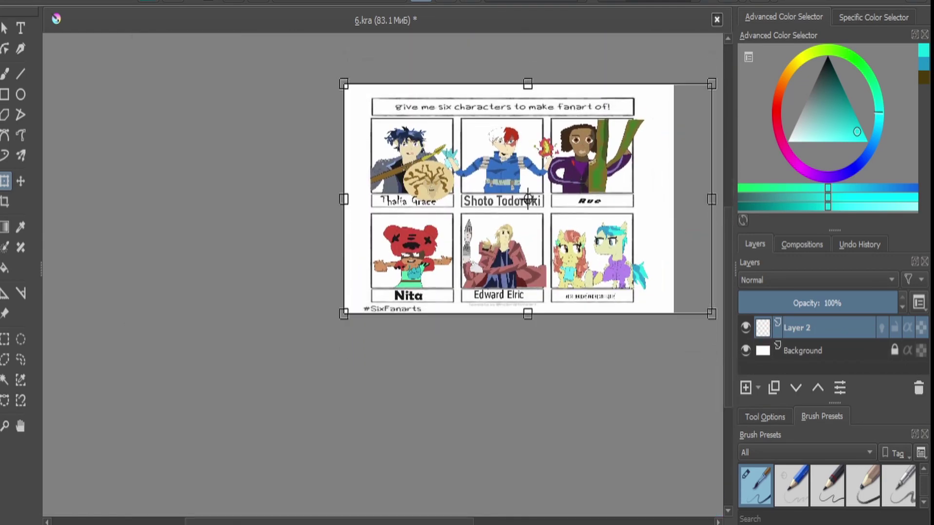
pyautogui.hotkey('ctrl', 'z')
pyautogui.hotkey('ctrl', 'z')
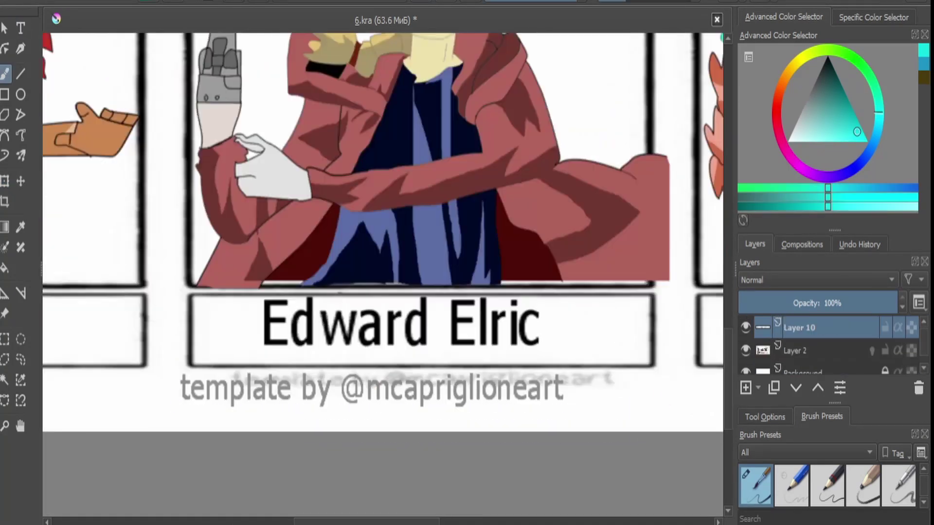
# Scale the grey "template by" credit line to fit under the Edward Elric name box, and merge it into Layer 2.
pyautogui.press('pagedown')
pyautogui.press('pageup')
pyautogui.press('2')
pyautogui.press('+')
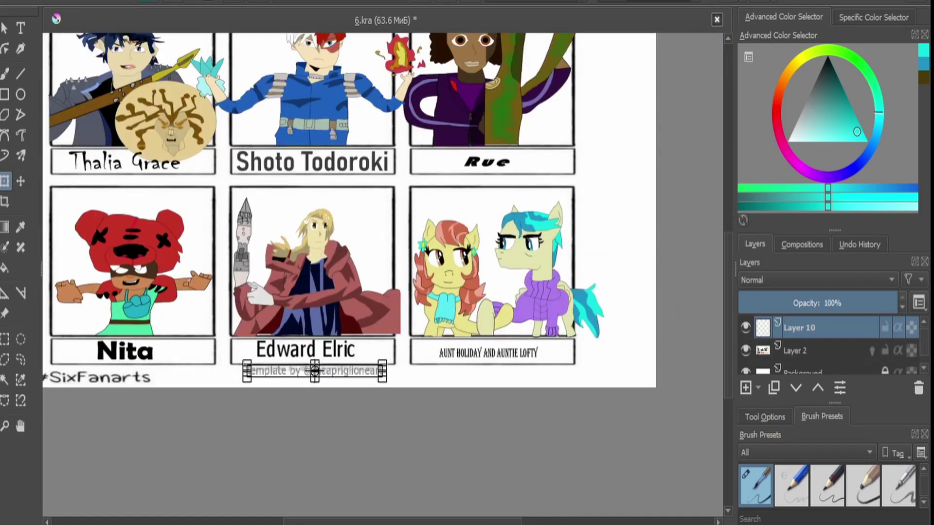
pyautogui.hotkey('ctrl', 'e')
pyautogui.press('+')
pyautogui.press('2')
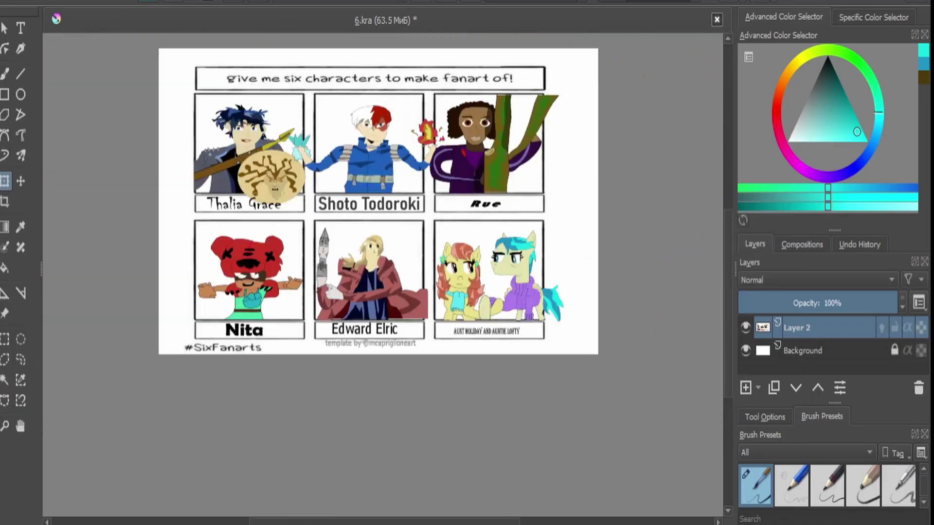
pyautogui.press('3')
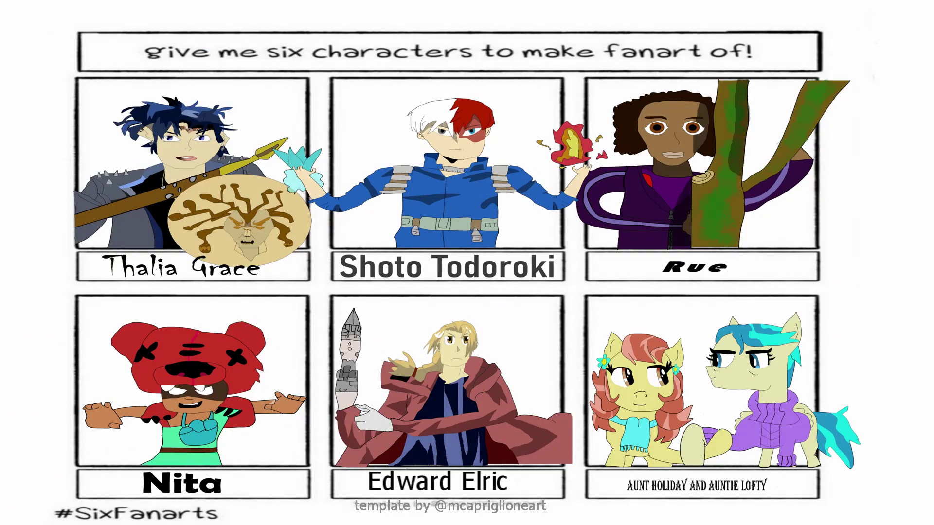